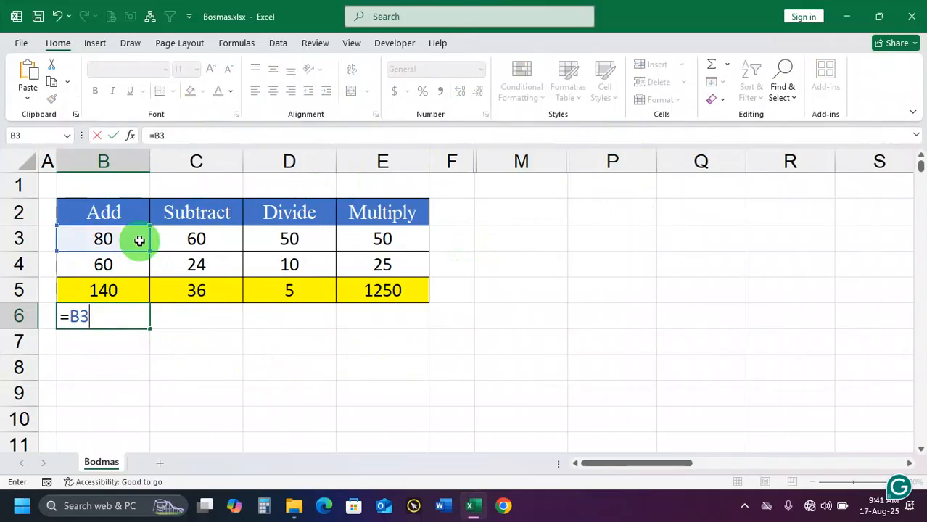
click(107, 266)
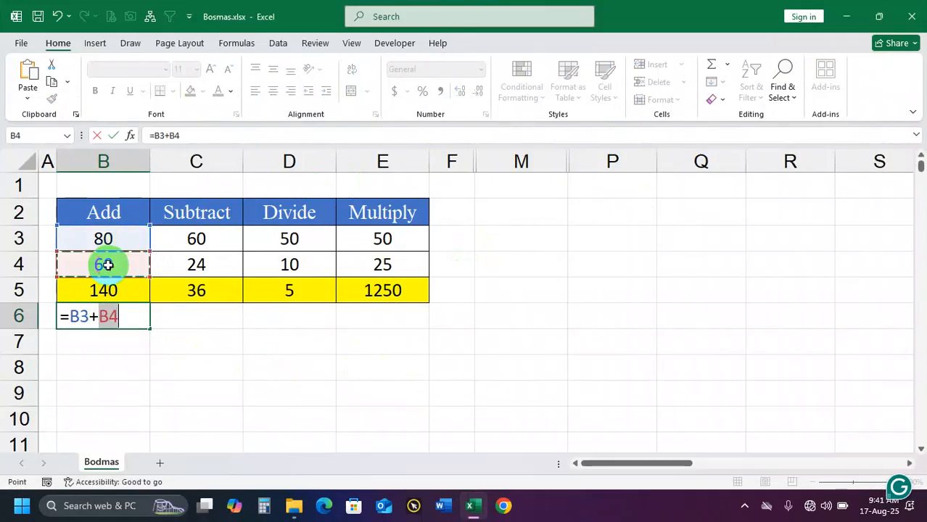
key(Return)
click(125, 314)
key(Delete)
Clear the existing results from the yellow cells B5:E5
drag(134, 290, 407, 293)
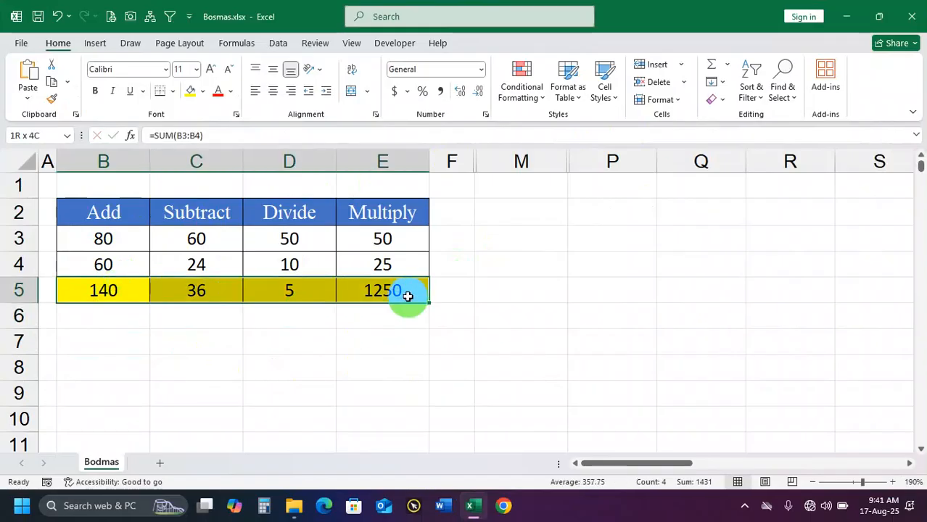
key(Delete)
Enter the addition formula =B3+B4 in cell B5 under the Add column
click(105, 287)
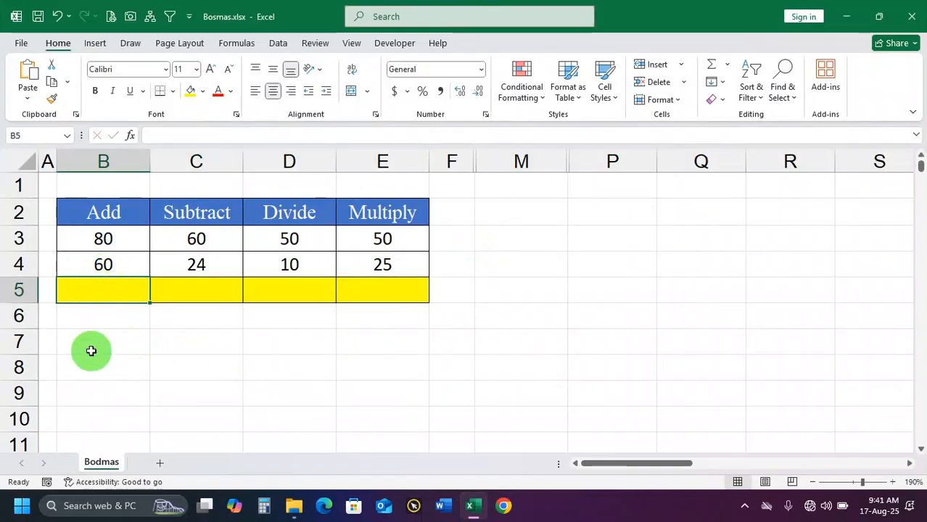
ctrl+scroll(110, 319, up, 1)
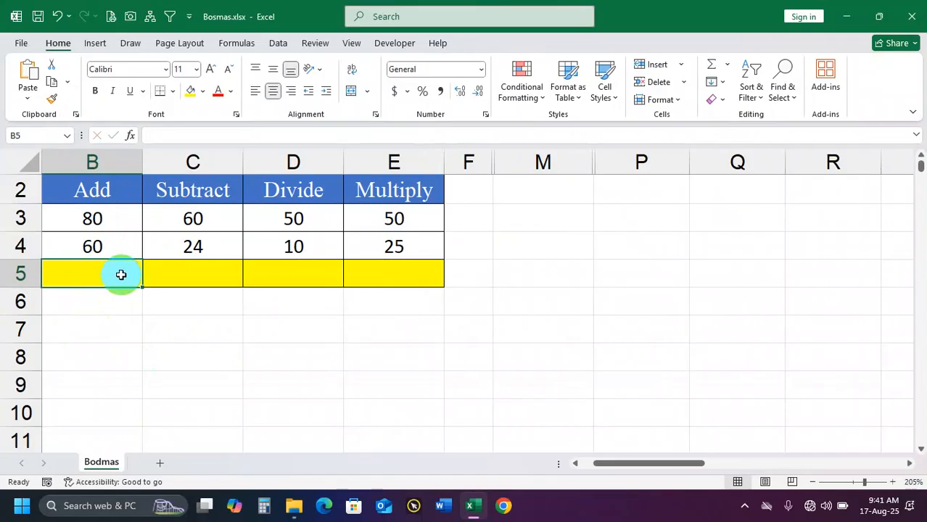
text(=)
click(124, 219)
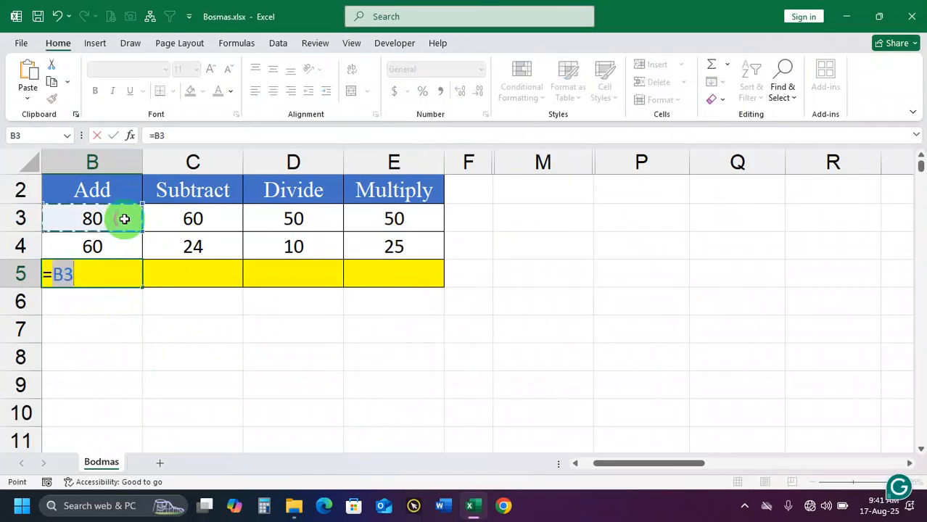
text(+)
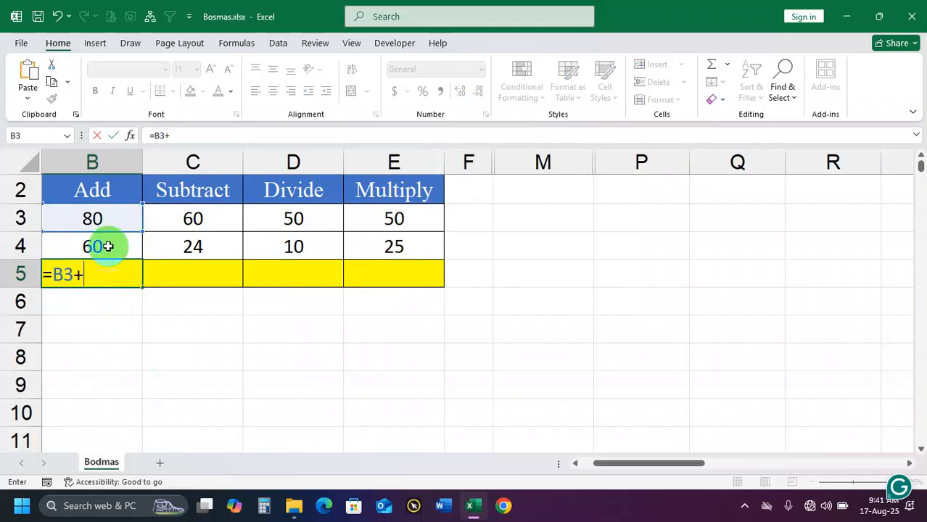
click(108, 247)
key(Return)
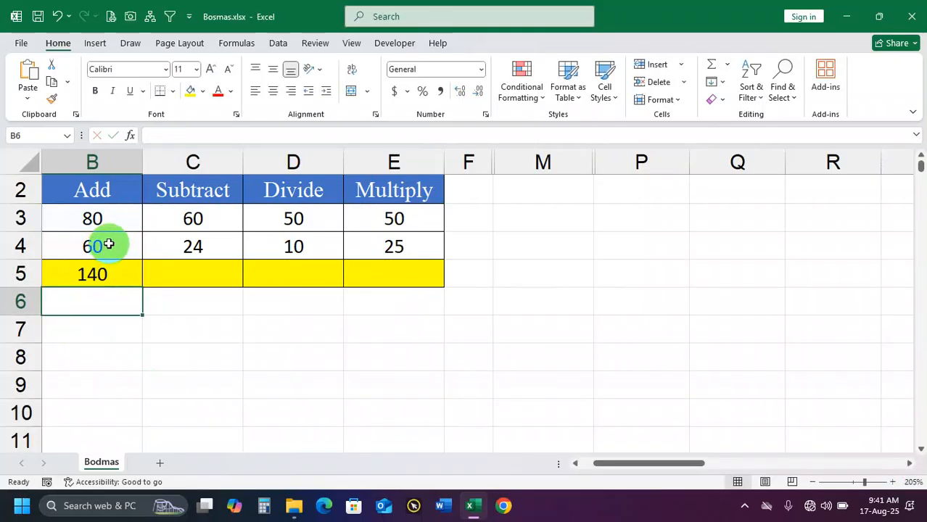
click(94, 273)
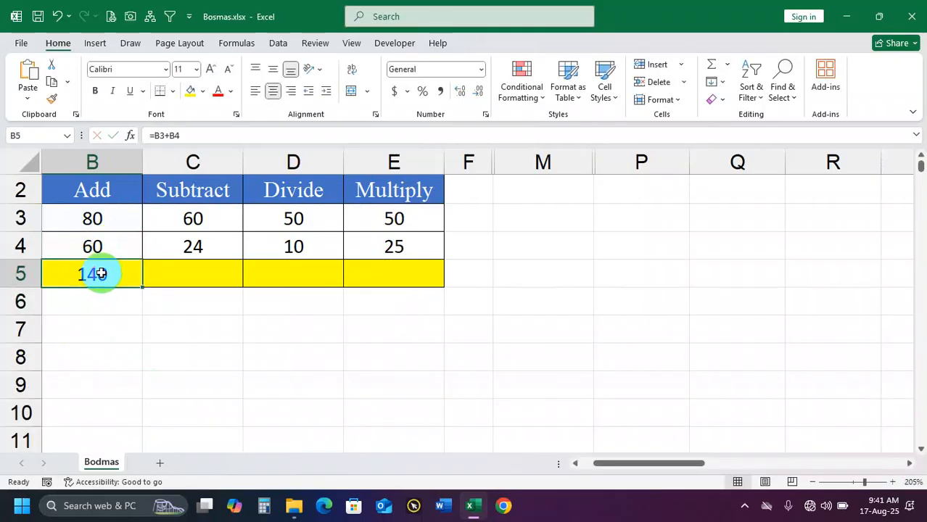
Enter the subtraction formula =C3-C4 in cell C5 under the Subtract column
click(201, 217)
click(202, 264)
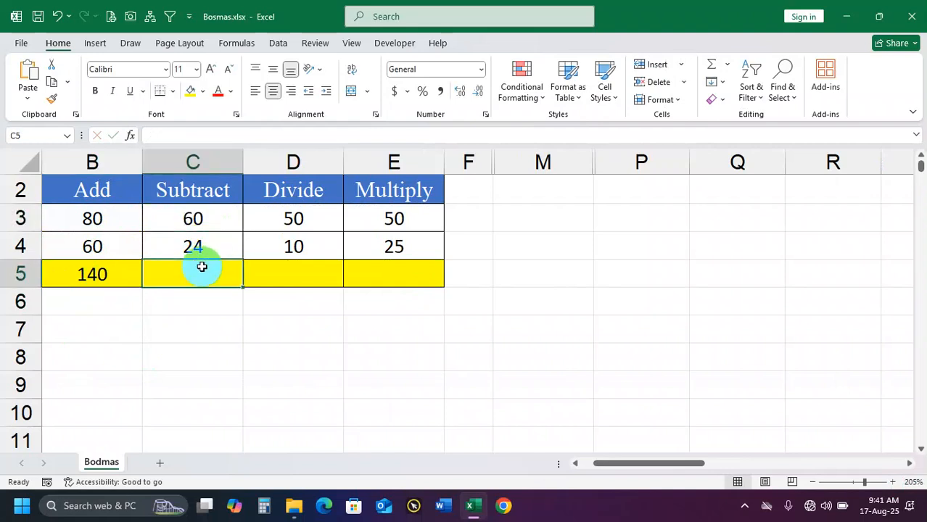
scroll(203, 270, up, 1)
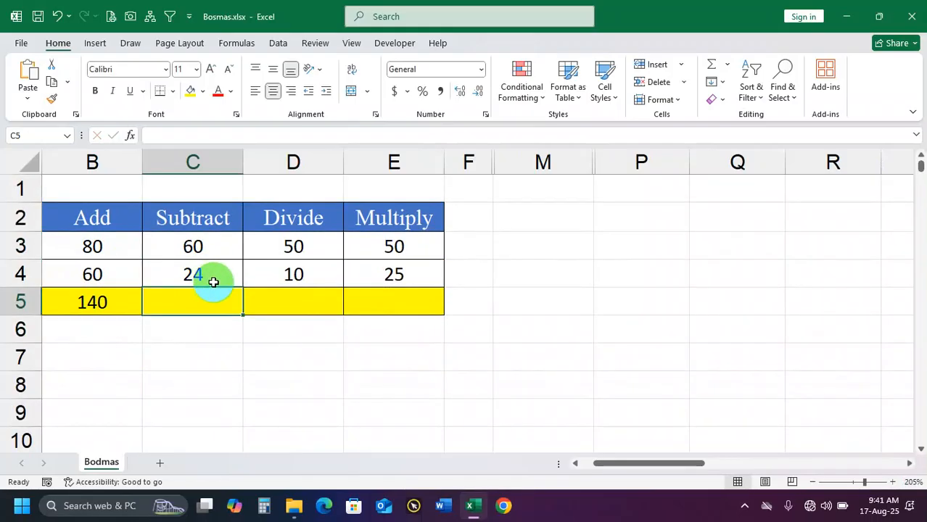
text(=)
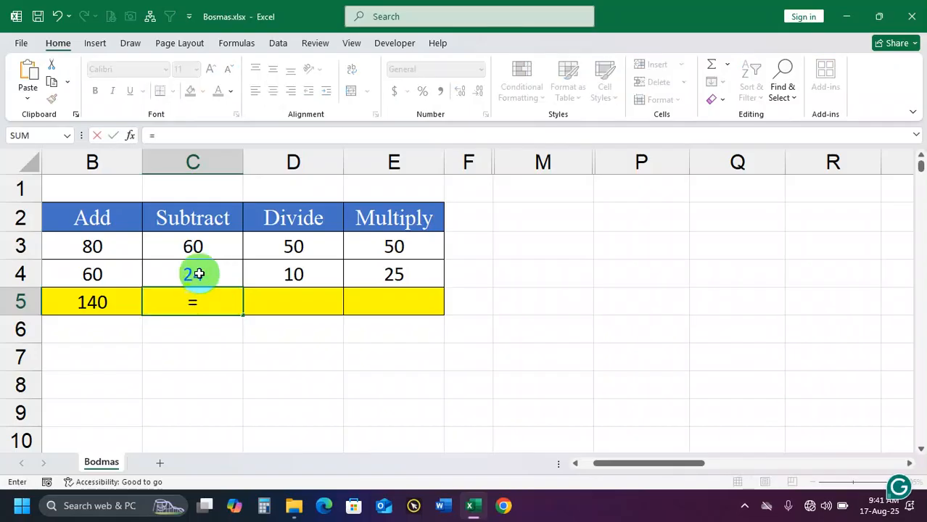
click(203, 246)
text(-)
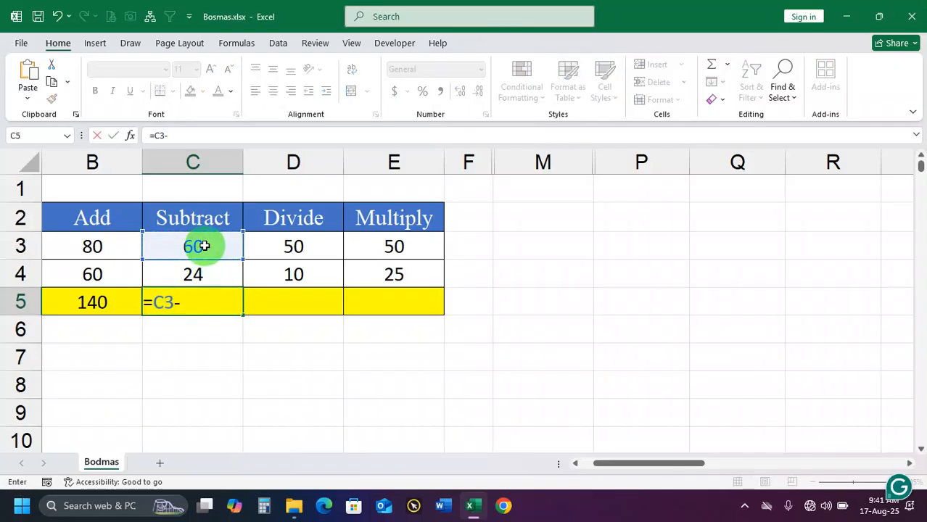
click(210, 270)
key(Return)
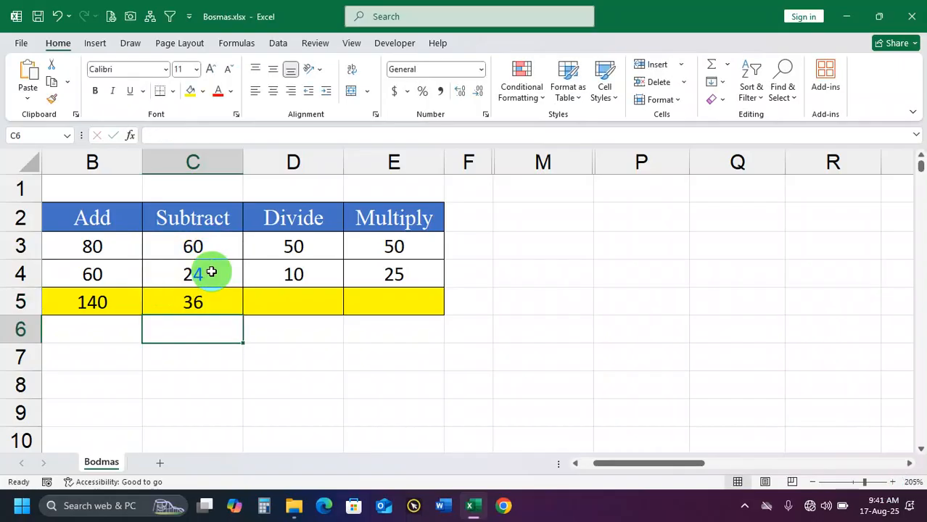
click(209, 297)
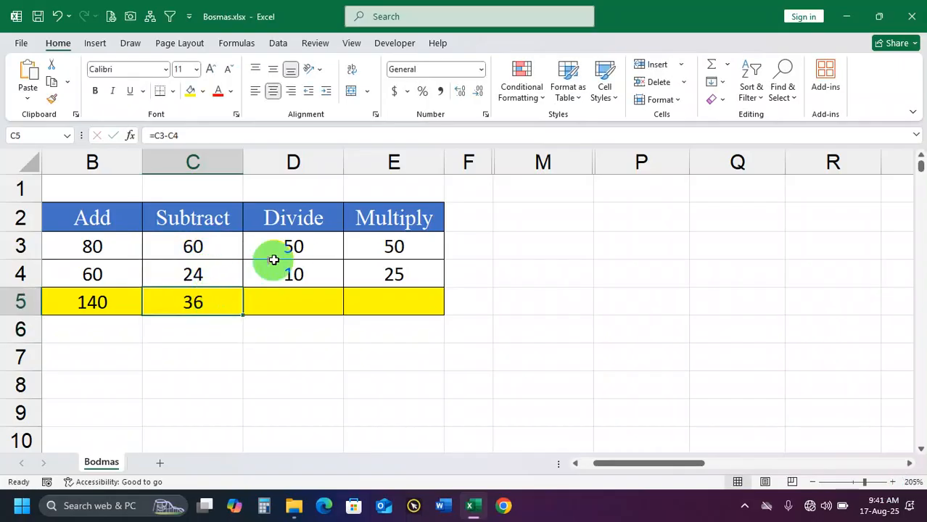
Enter the division formula =D3/D4 in cell D5 under the Divide column
click(295, 245)
click(301, 295)
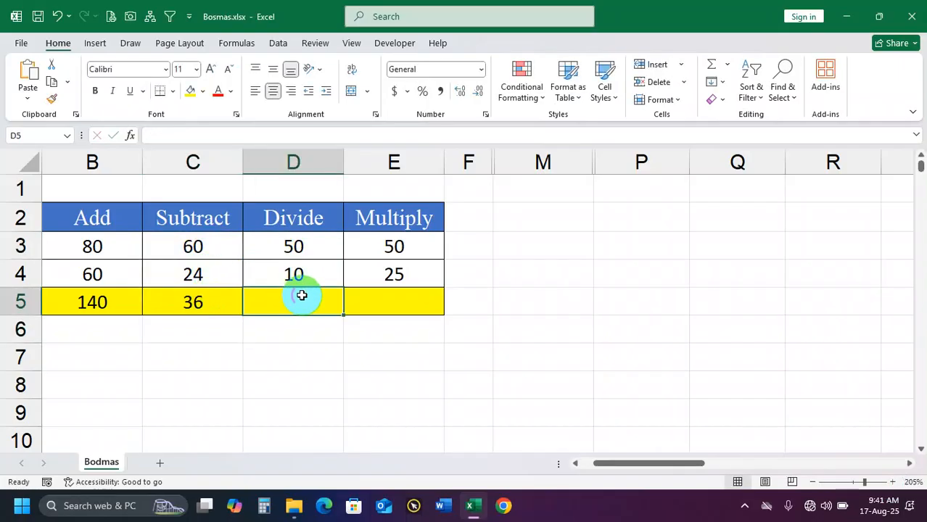
text(=)
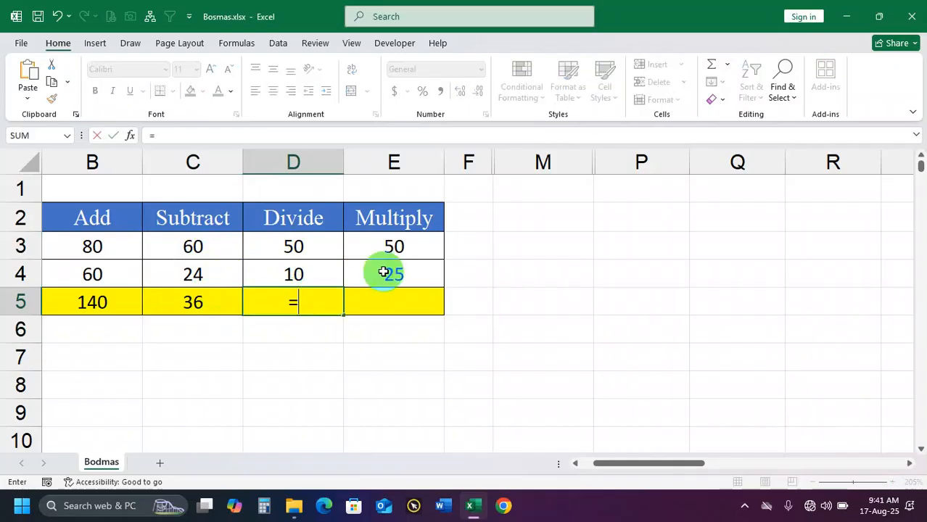
click(321, 246)
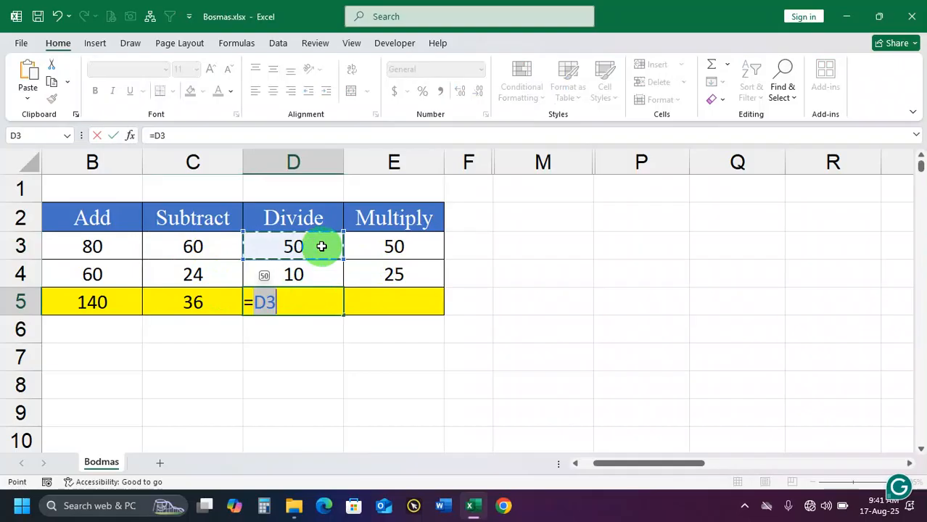
text(/)
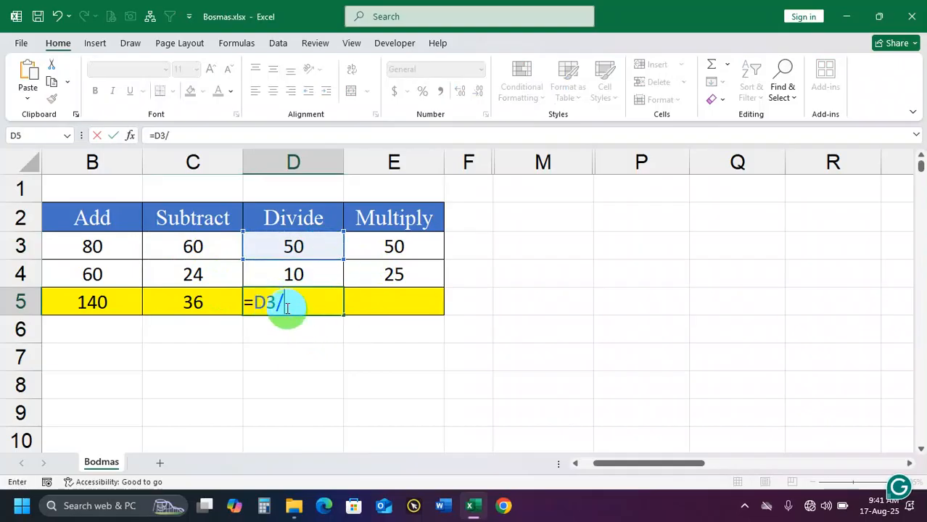
click(330, 309)
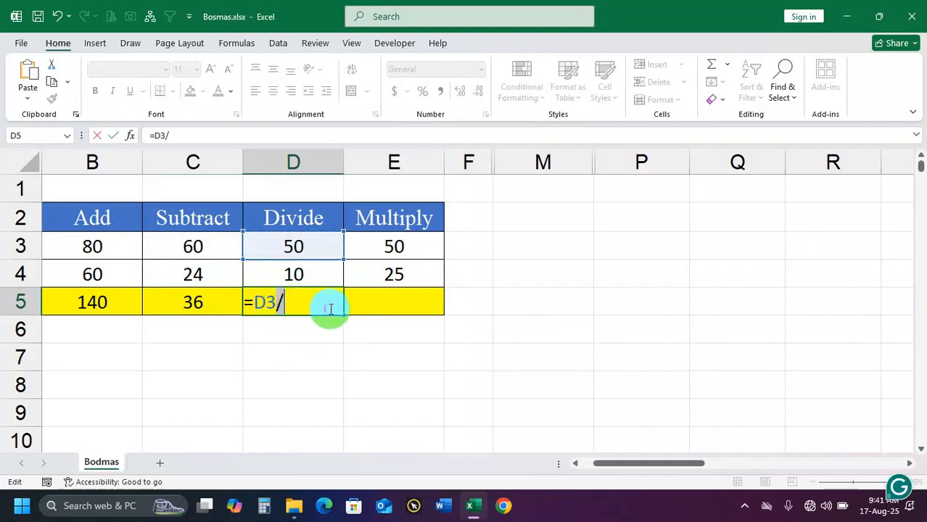
click(306, 276)
key(Return)
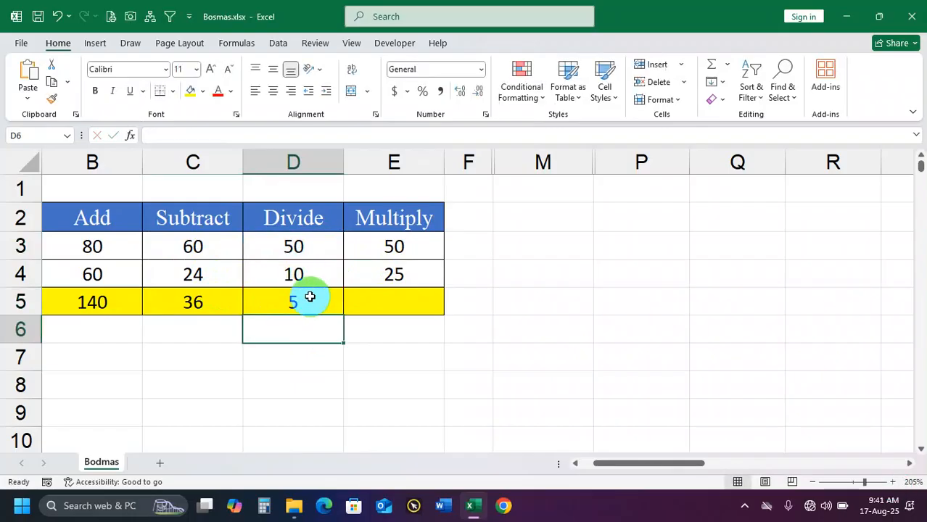
Enter the multiplication formula =E3*E4 in cell E5 under the Multiply column
click(395, 299)
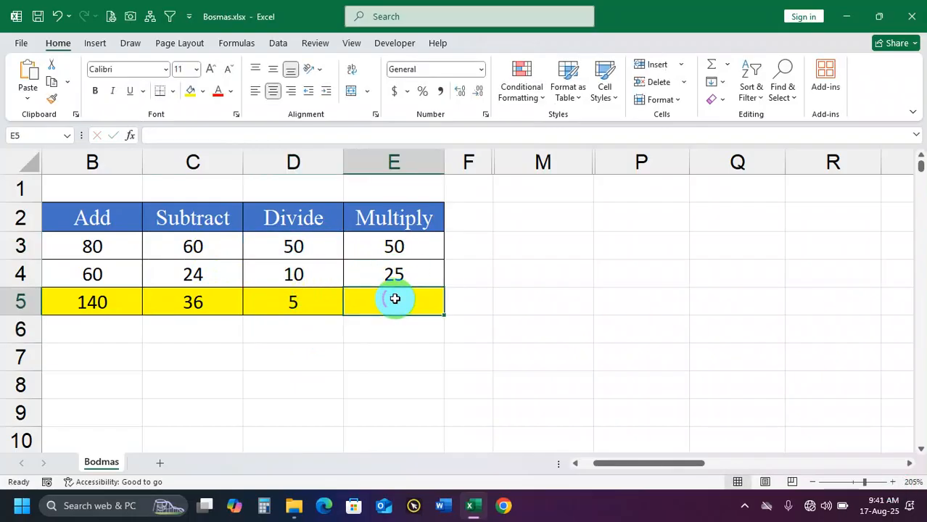
text(=)
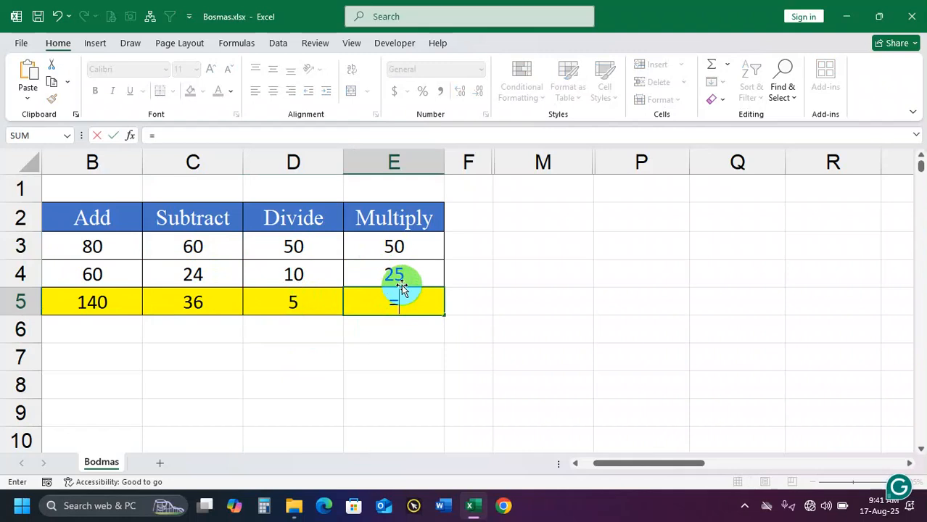
click(389, 246)
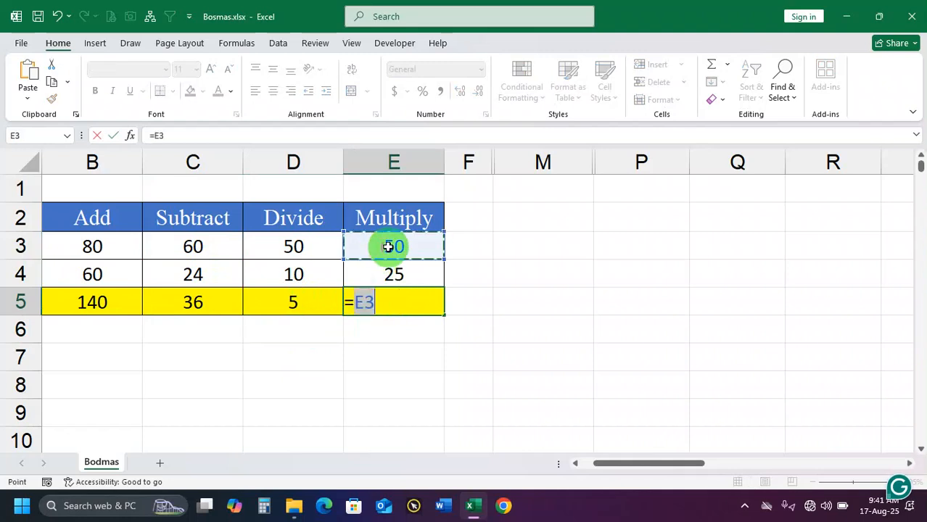
text(*)
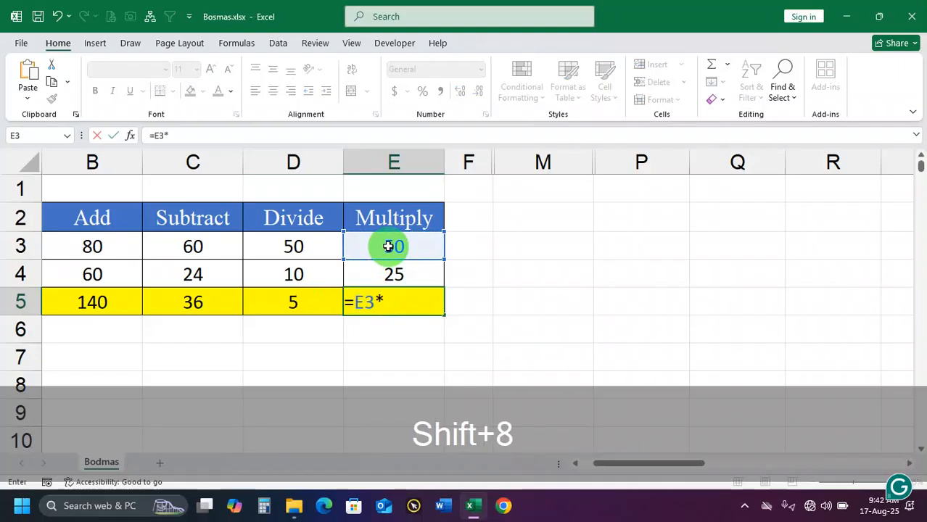
click(395, 272)
key(Return)
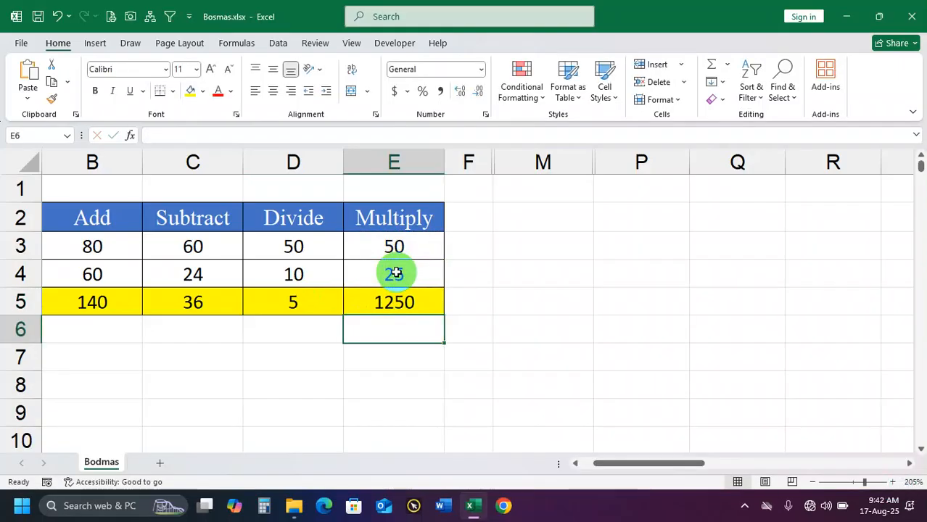
drag(93, 300, 393, 304)
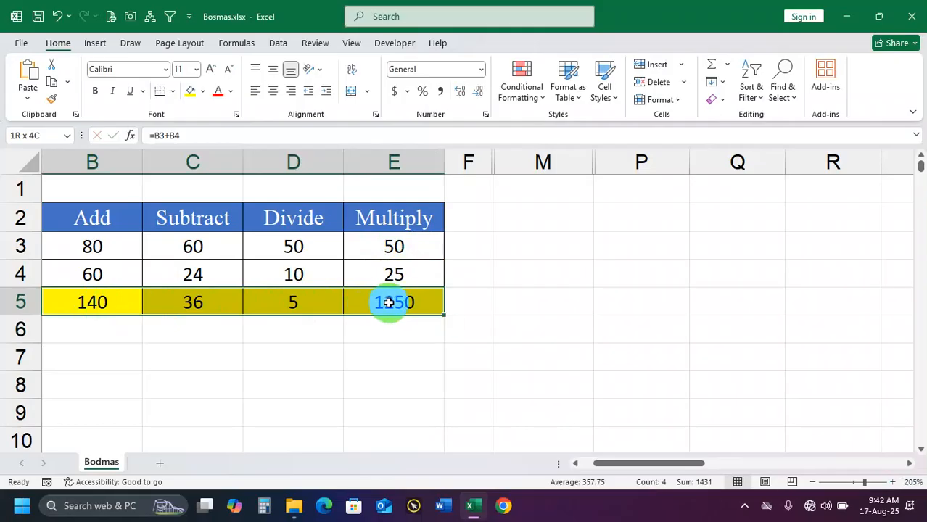
drag(95, 326, 391, 301)
drag(130, 307, 420, 307)
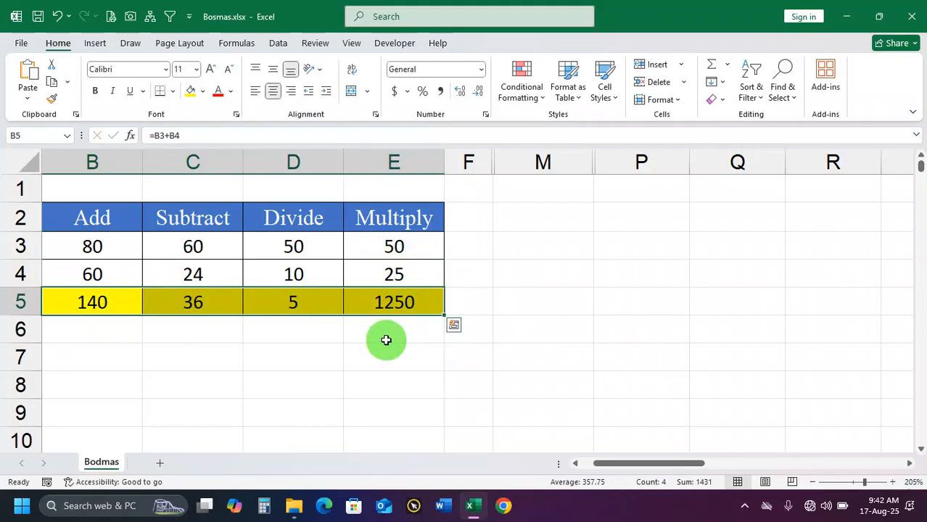
Browse the built-in function categories one after another, from AutoSum, Recently Used and Financial through Math & Trig and More Functions
click(125, 332)
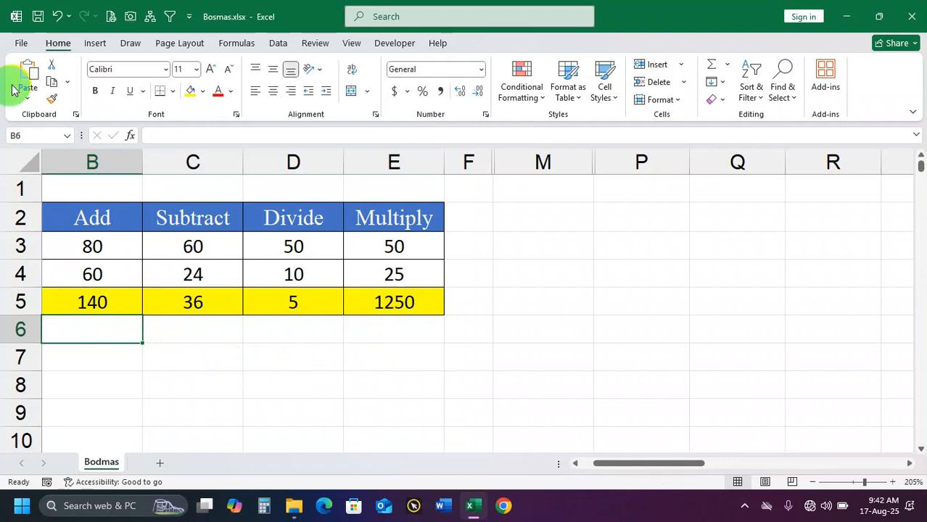
click(237, 45)
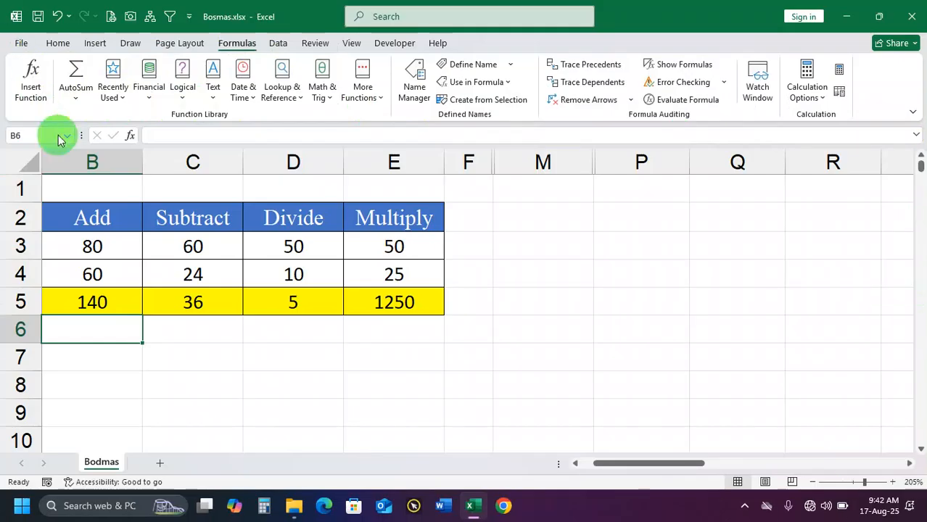
click(76, 97)
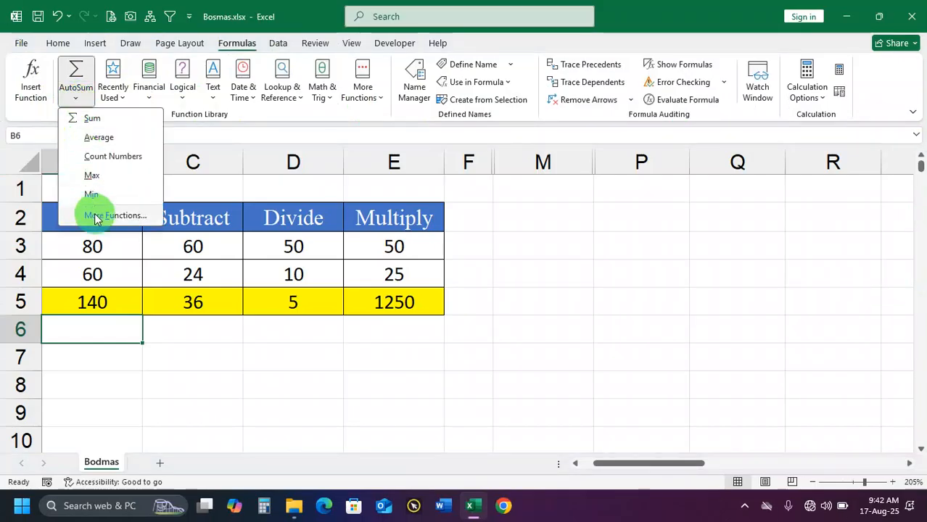
click(121, 97)
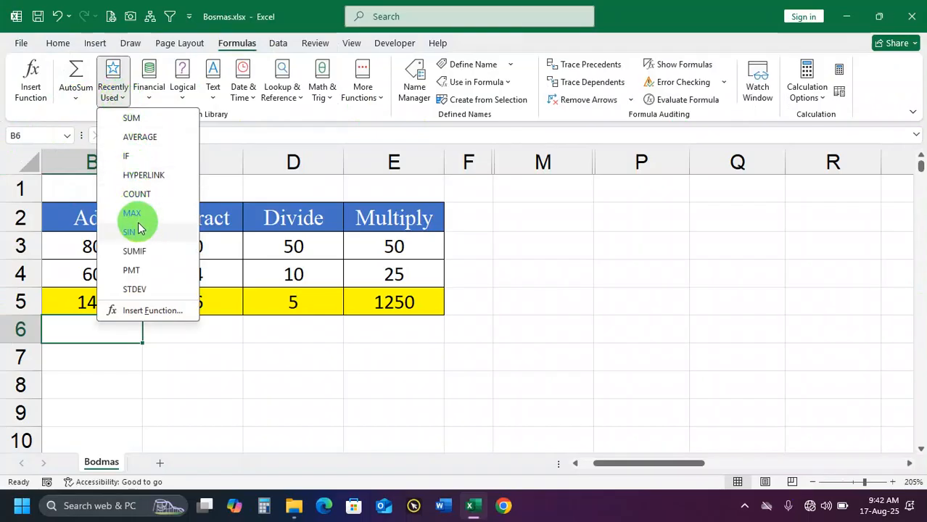
click(148, 93)
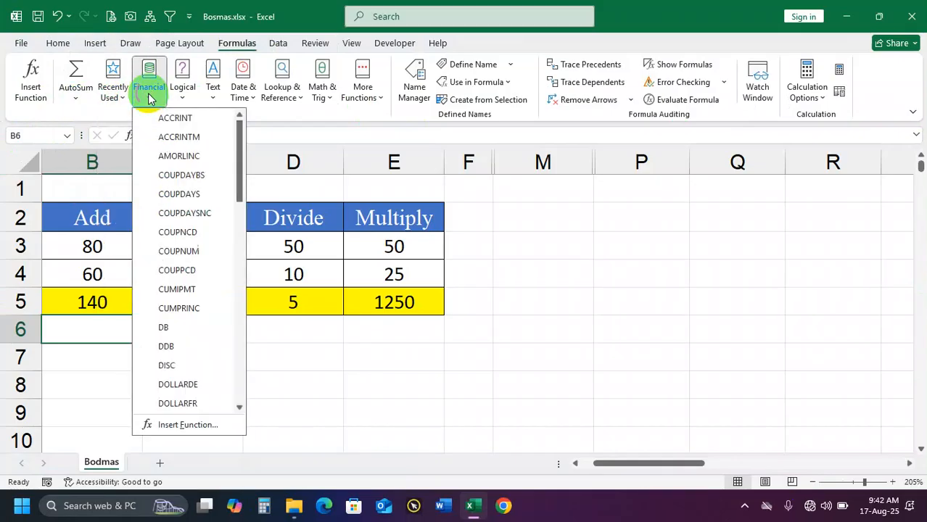
click(188, 102)
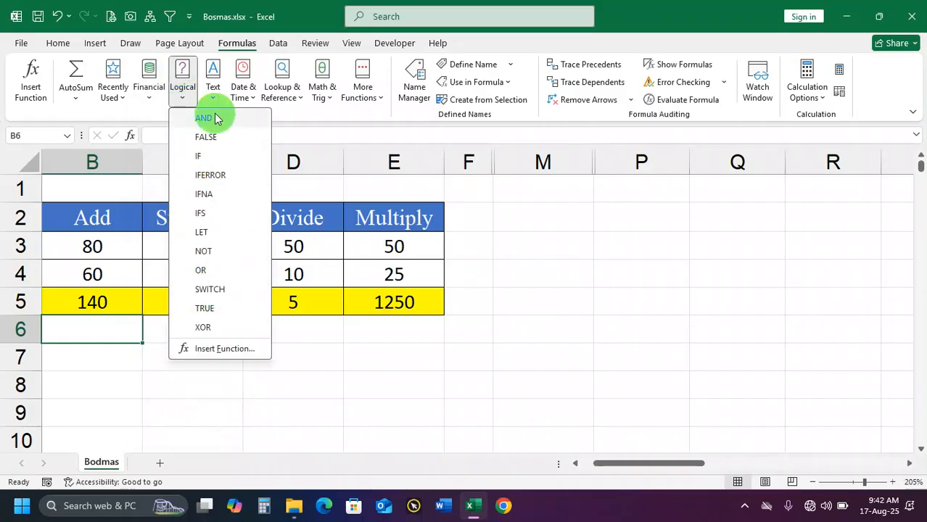
click(214, 102)
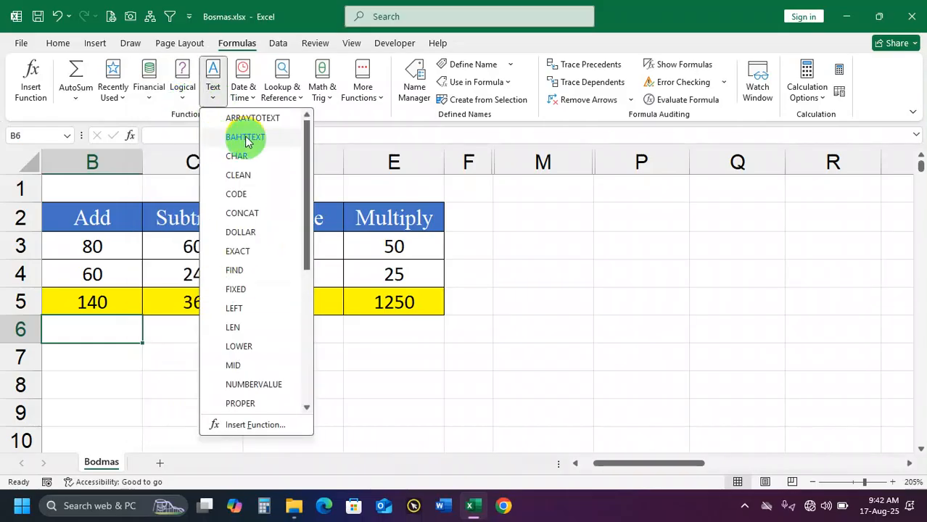
click(245, 96)
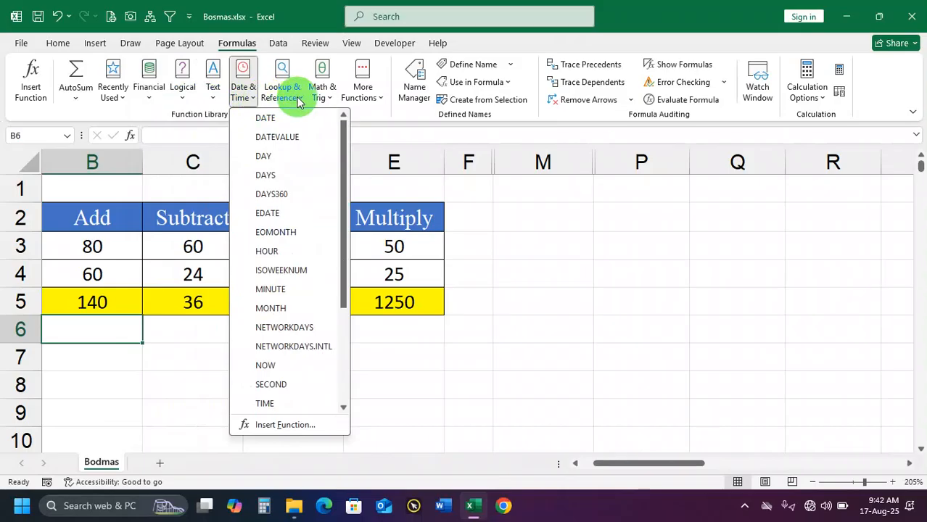
click(299, 101)
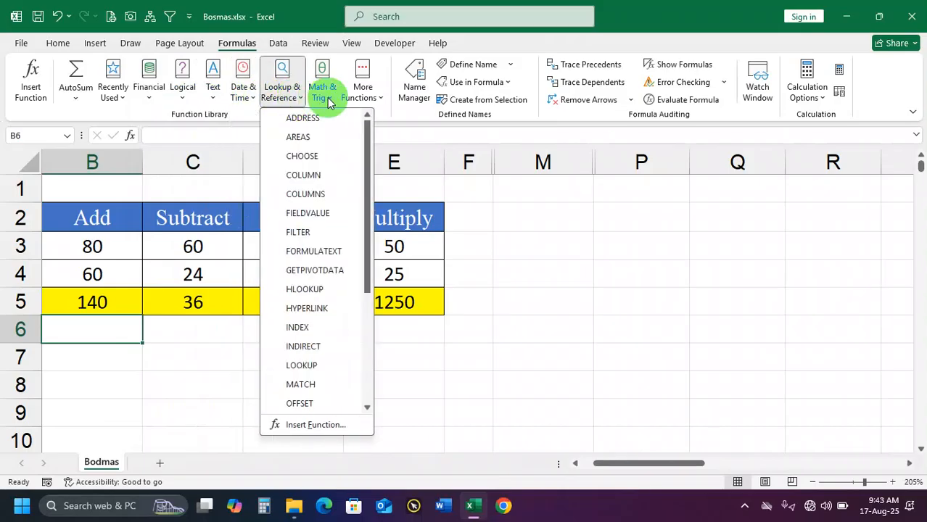
click(330, 101)
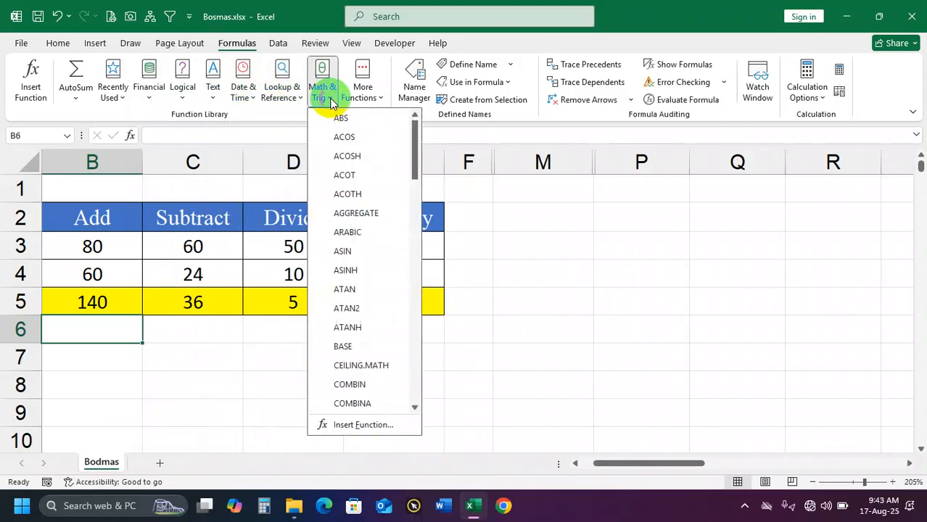
click(378, 100)
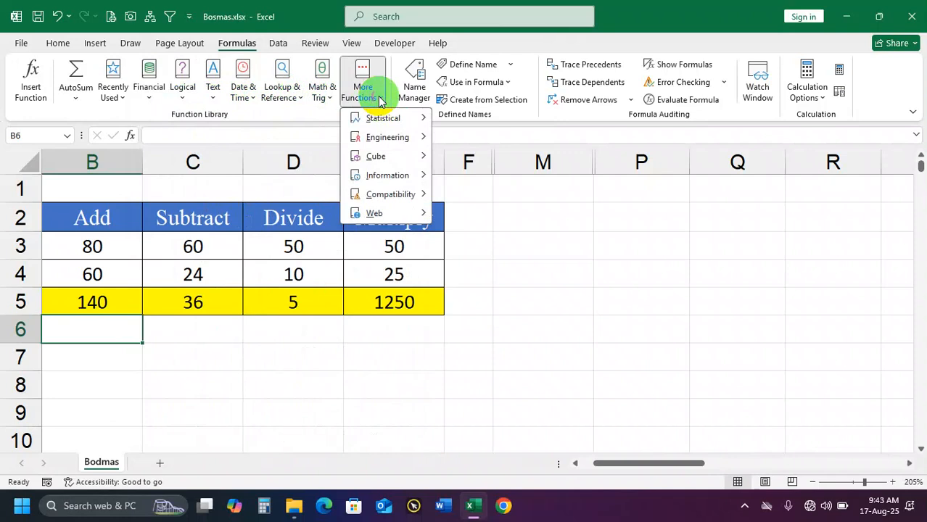
click(309, 120)
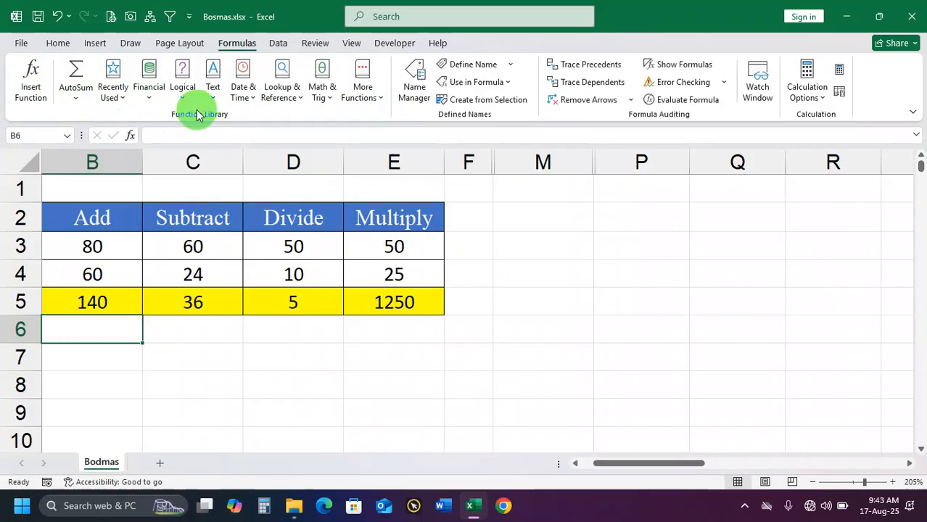
key(ctrl+3)
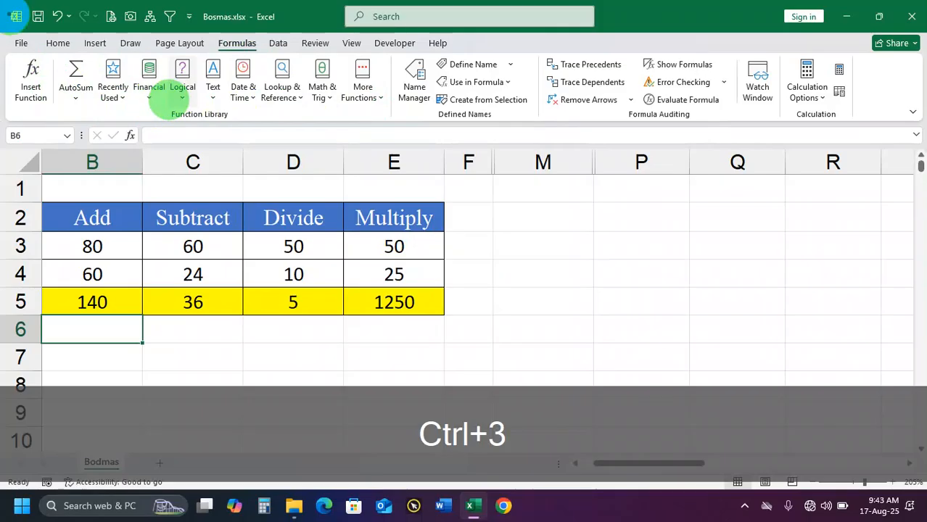
mouse_move(13, 47)
mouse_down()
mouse_move(269, 104)
mouse_move(428, 114)
mouse_move(427, 130)
mouse_move(396, 133)
mouse_up()
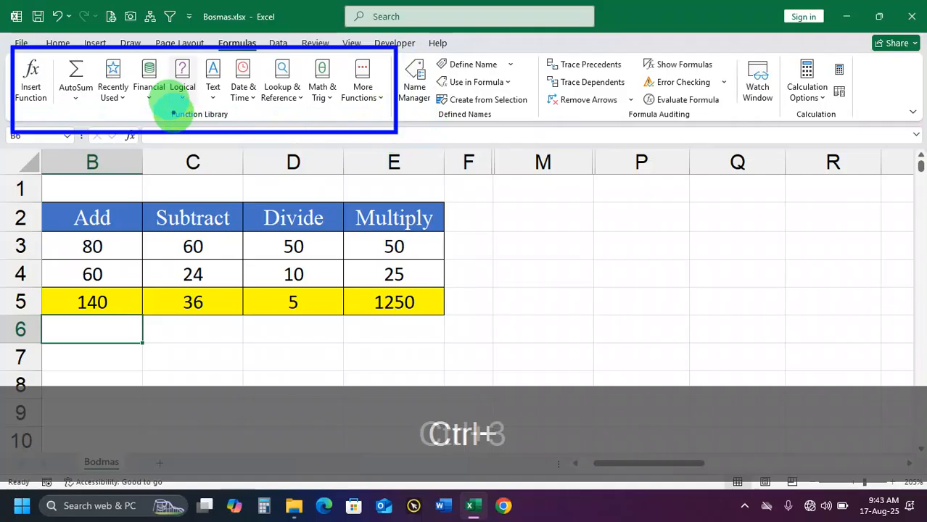
drag(166, 110, 239, 124)
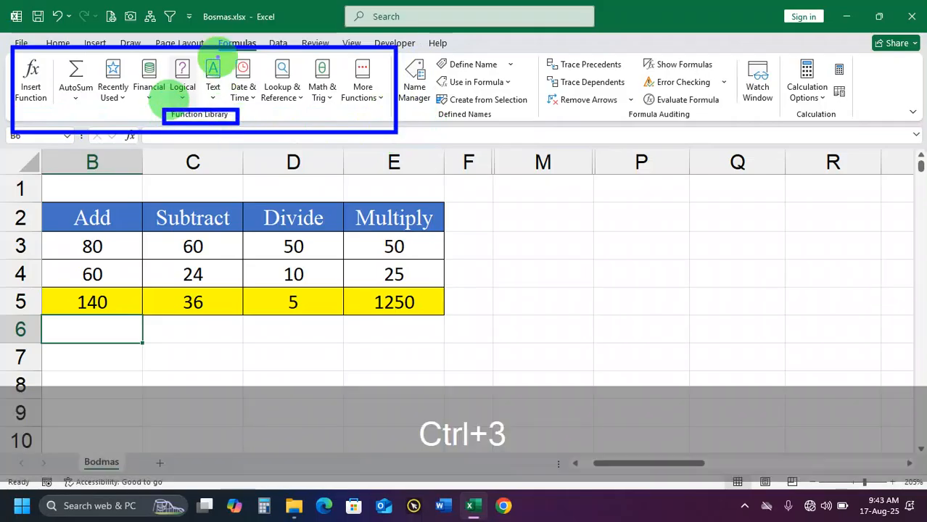
drag(215, 37, 263, 56)
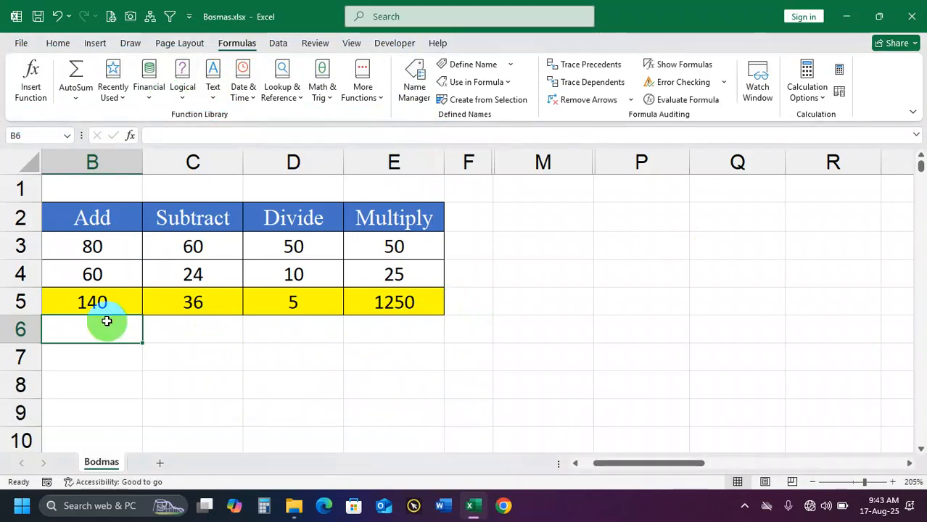
Examine the results in B5:E5 and inspect the cell references of the addition formula in B5
drag(97, 300, 391, 297)
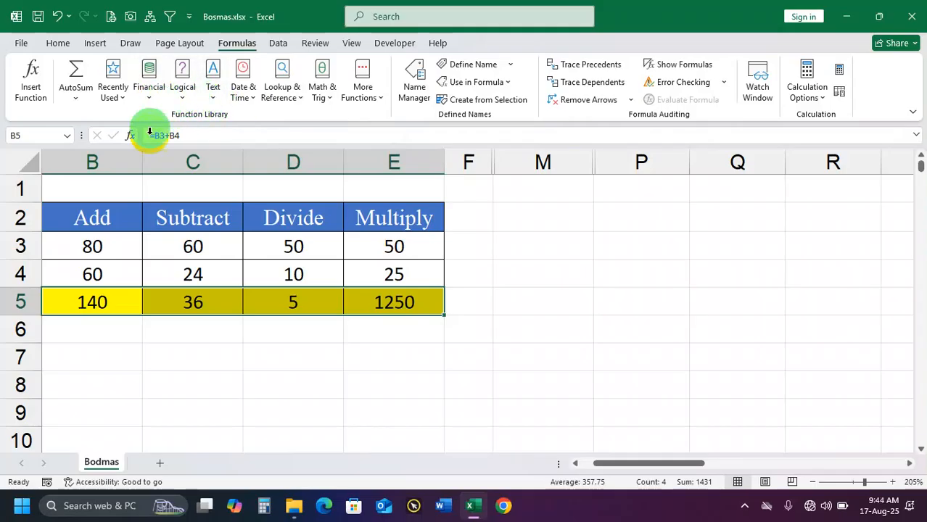
click(114, 303)
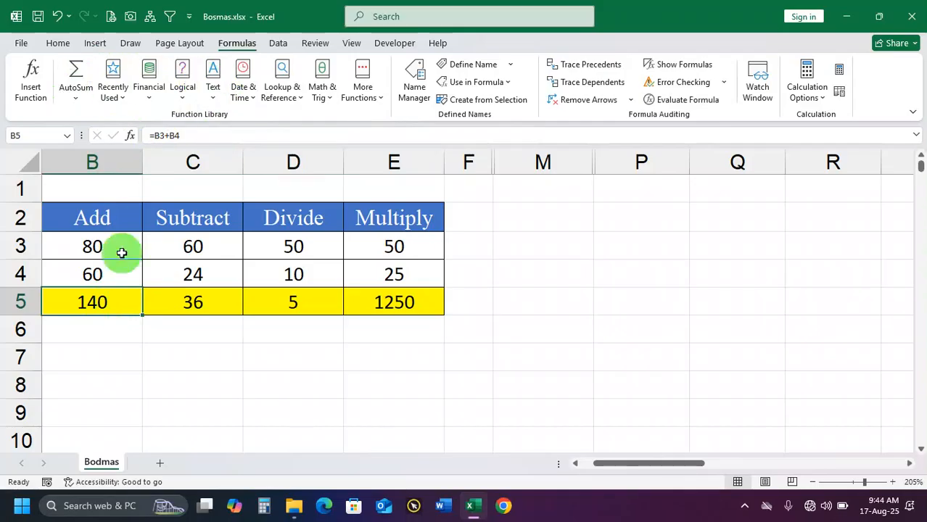
double_click(110, 304)
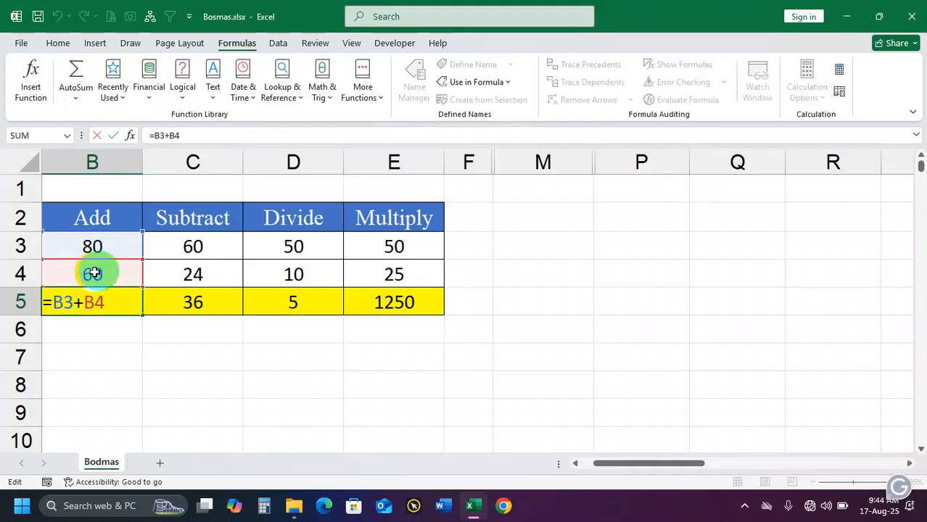
drag(114, 301, 57, 307)
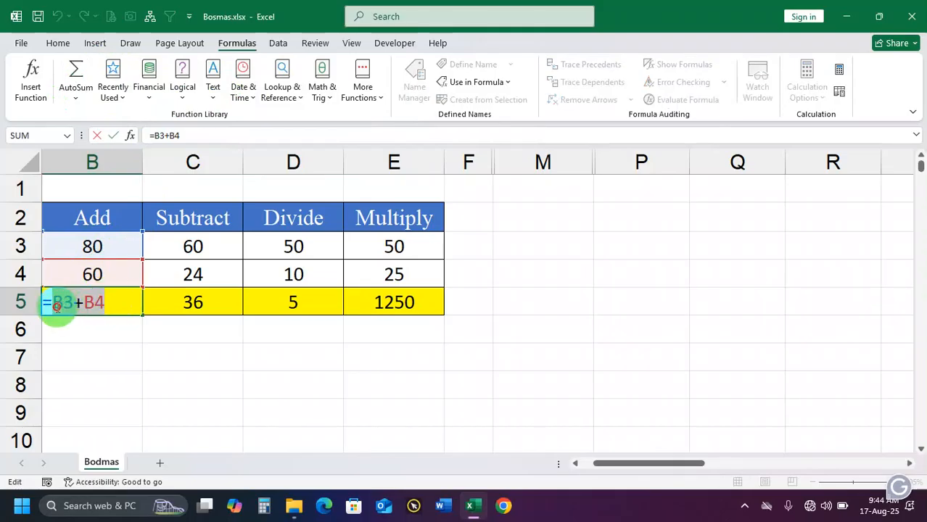
click(77, 305)
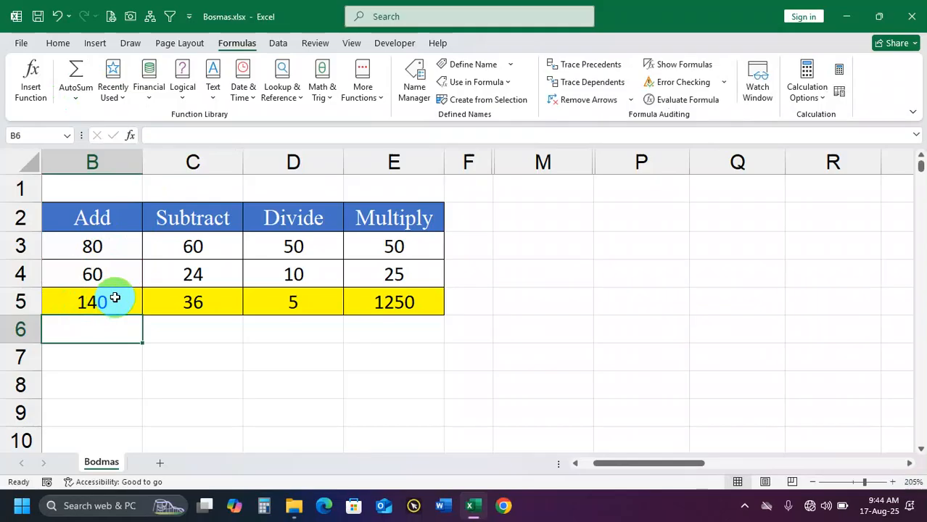
click(85, 301)
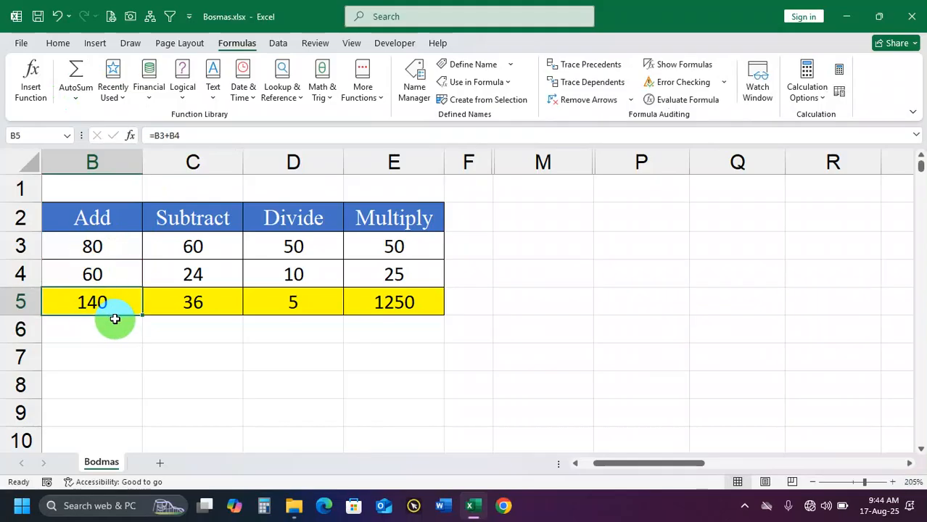
Replace the addition formula in cell B5 with =SUM(B3,B4)
click(116, 386)
click(109, 301)
text(=sum)
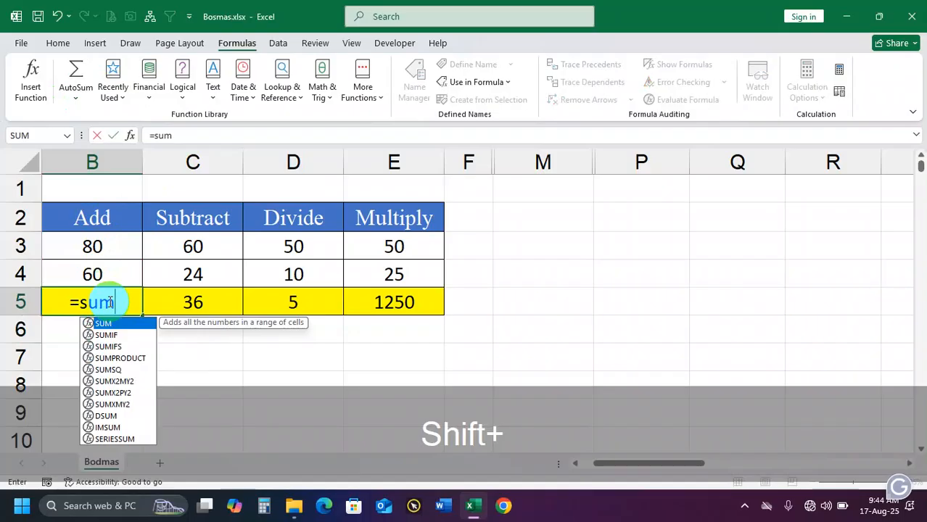
text(()
click(84, 246)
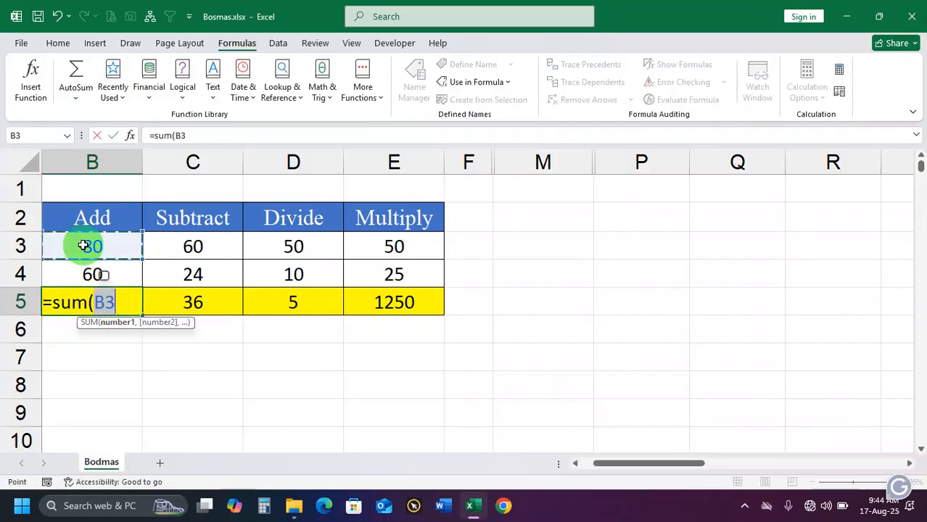
text(,)
click(93, 274)
text())
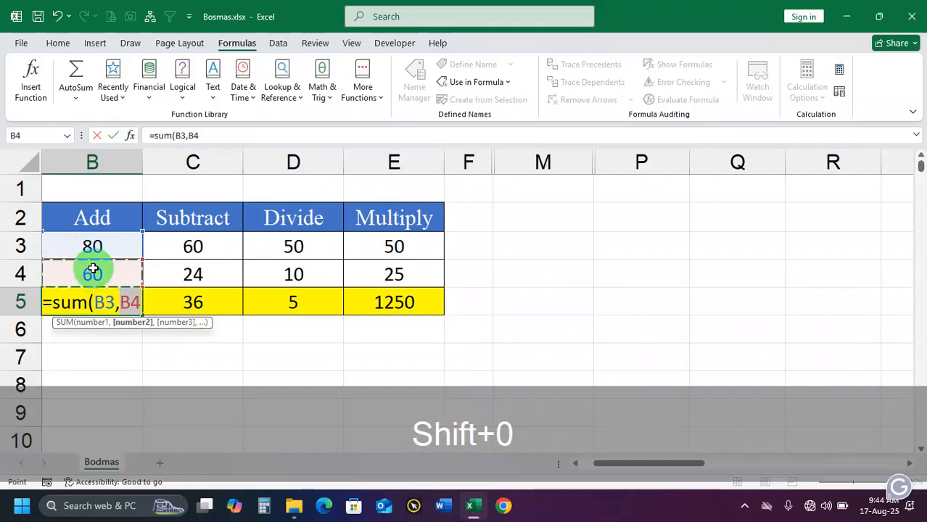
key(Return)
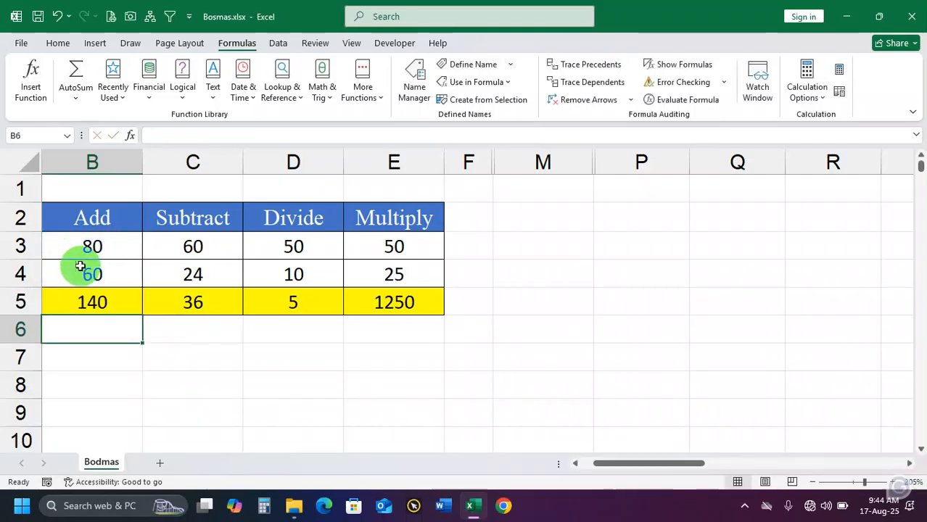
Compare the SUM function in B5 with the operator formulas in C5 and D5, checking the cell references each one uses
click(115, 300)
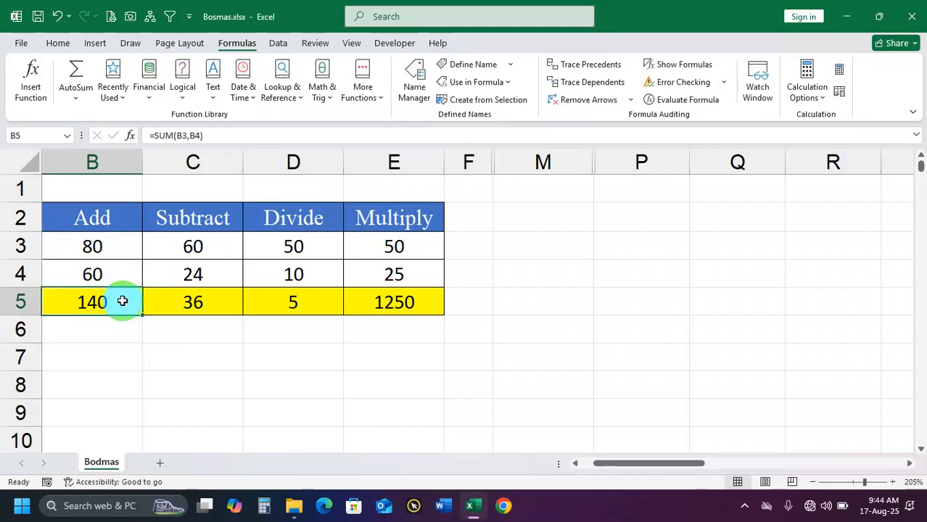
drag(97, 247, 103, 298)
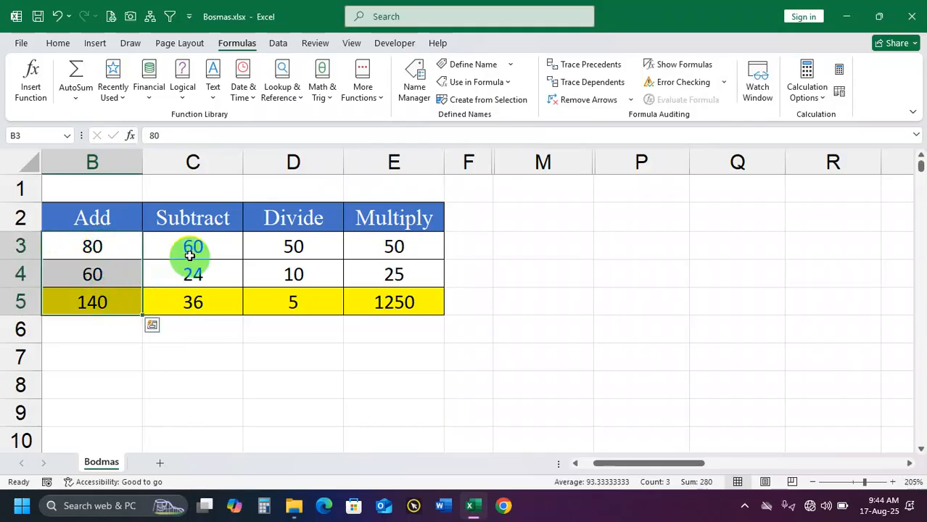
drag(190, 254, 192, 269)
click(194, 302)
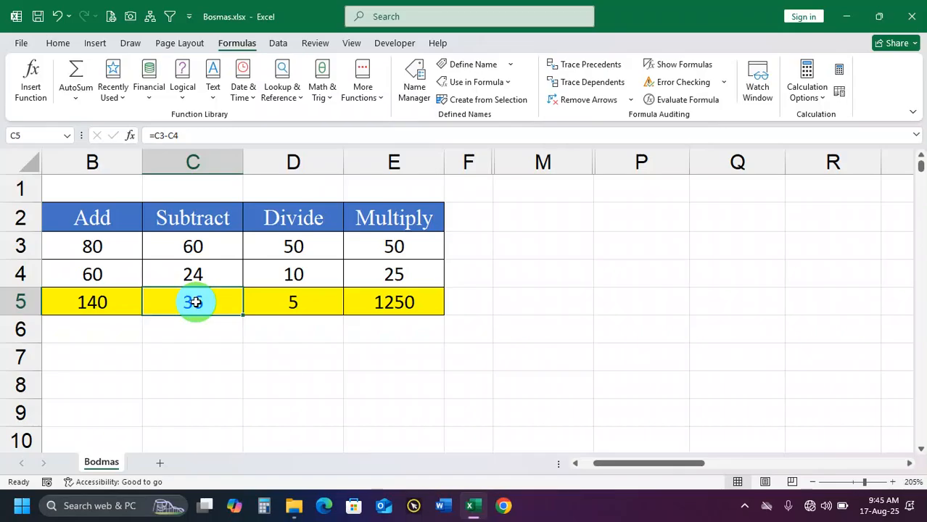
click(105, 302)
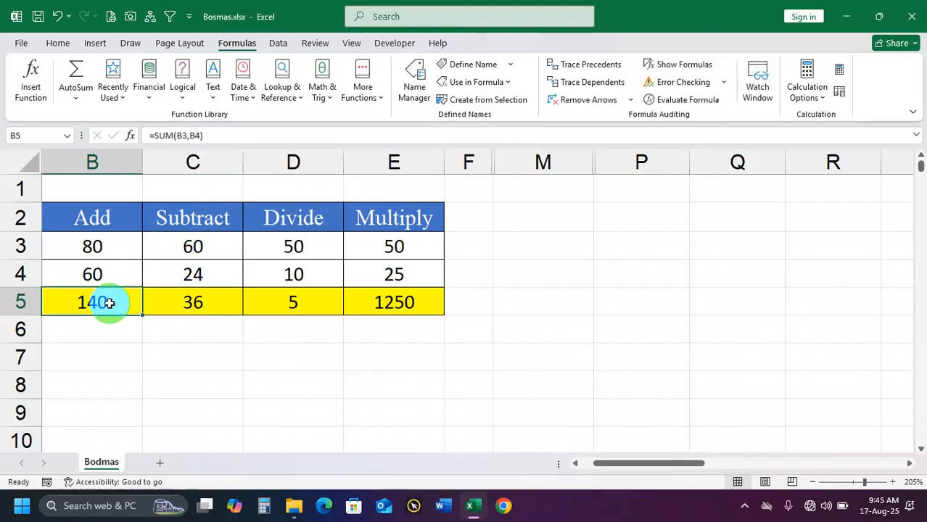
click(181, 135)
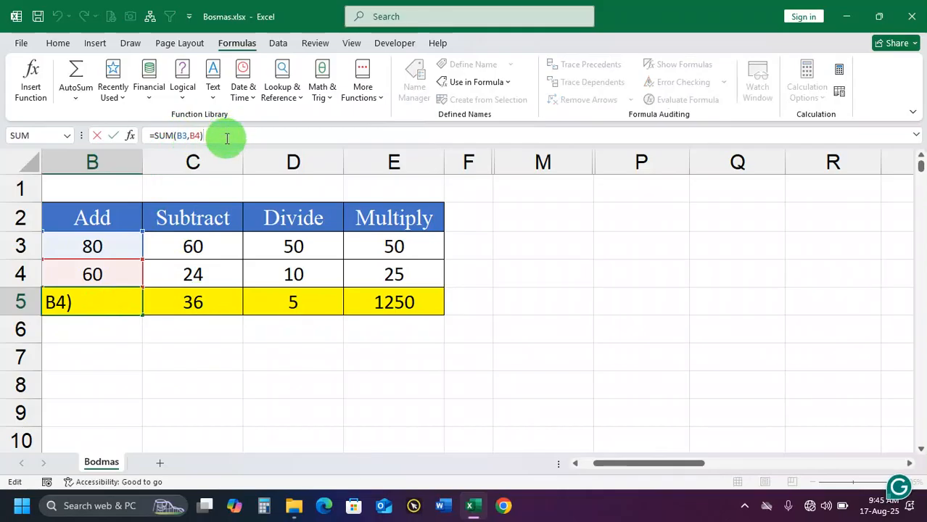
key(Return)
click(105, 304)
double_click(105, 303)
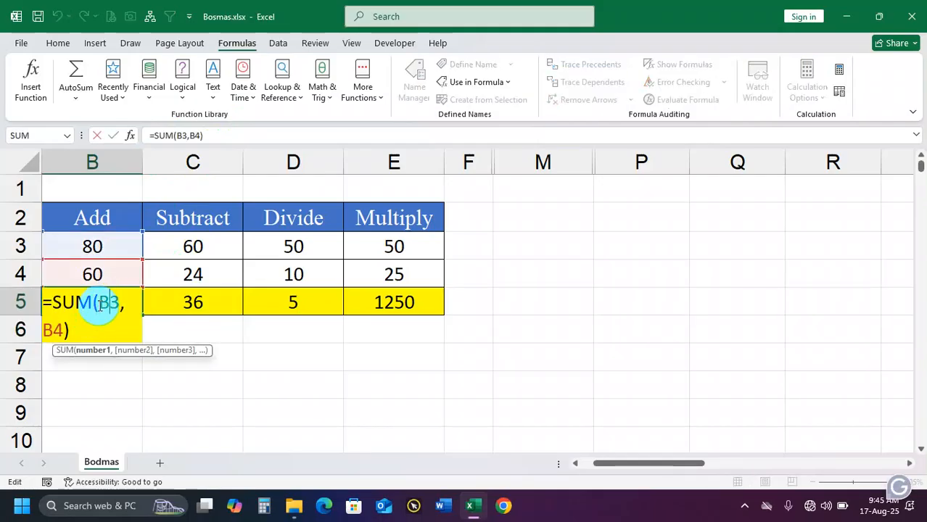
key(Return)
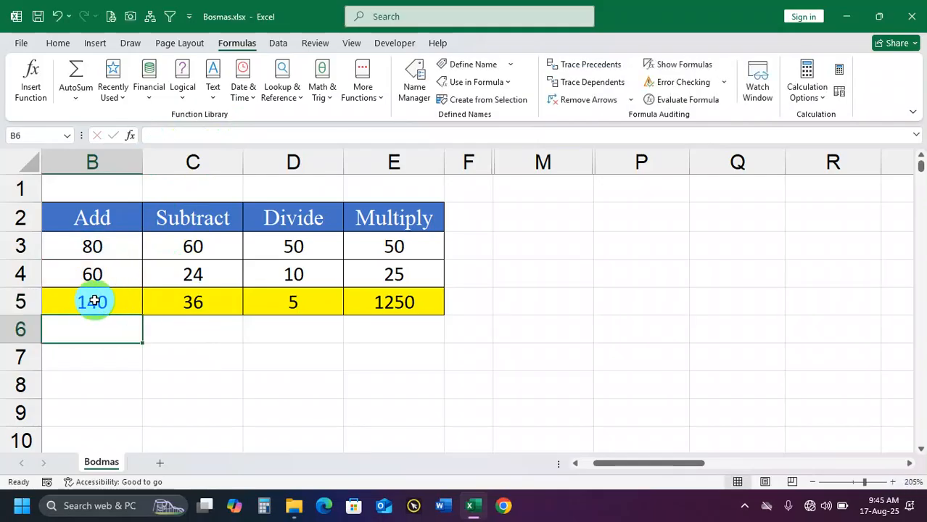
double_click(192, 303)
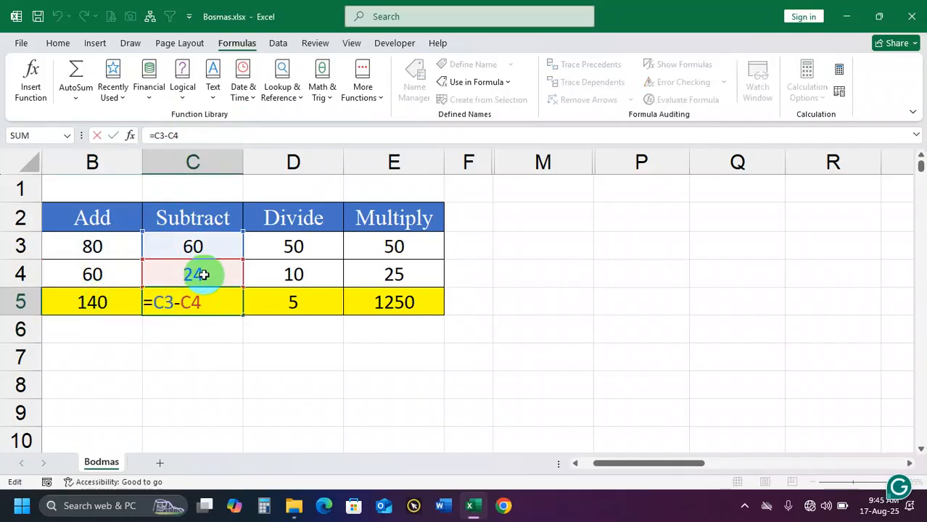
key(Return)
click(297, 303)
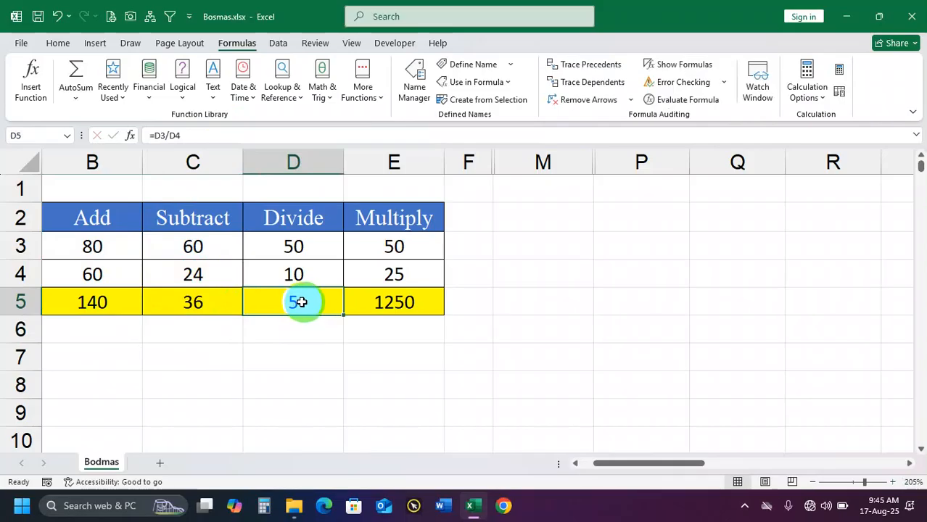
double_click(299, 303)
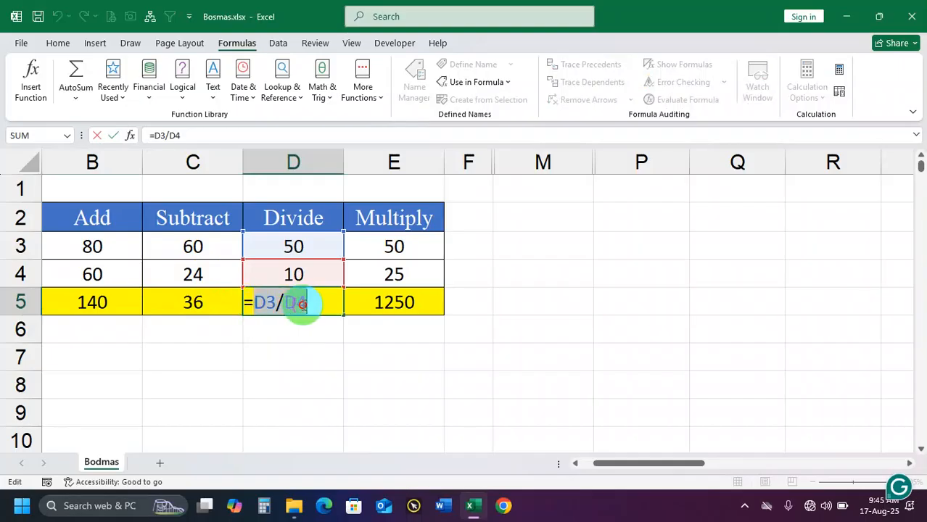
Replace the multiplication formula in cell E5 with the function =PRODUCT(E3:E4)
click(381, 304)
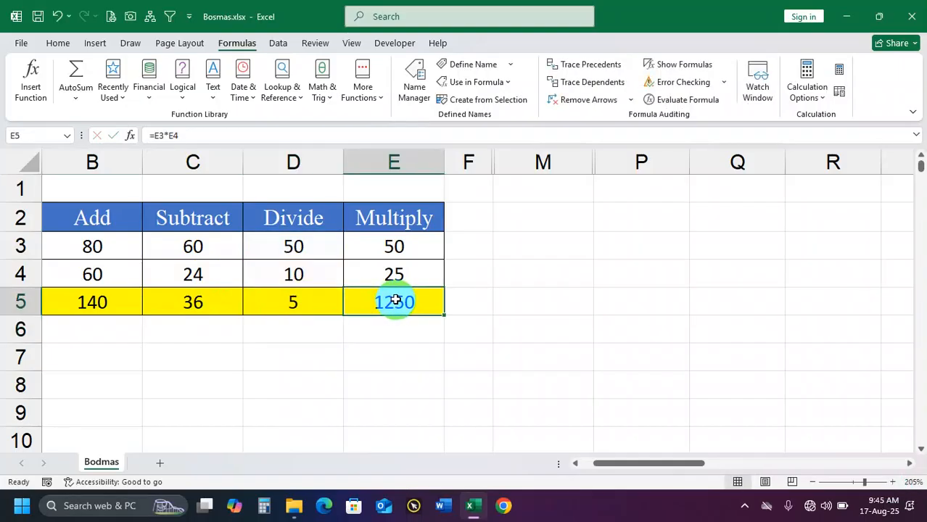
text(=)
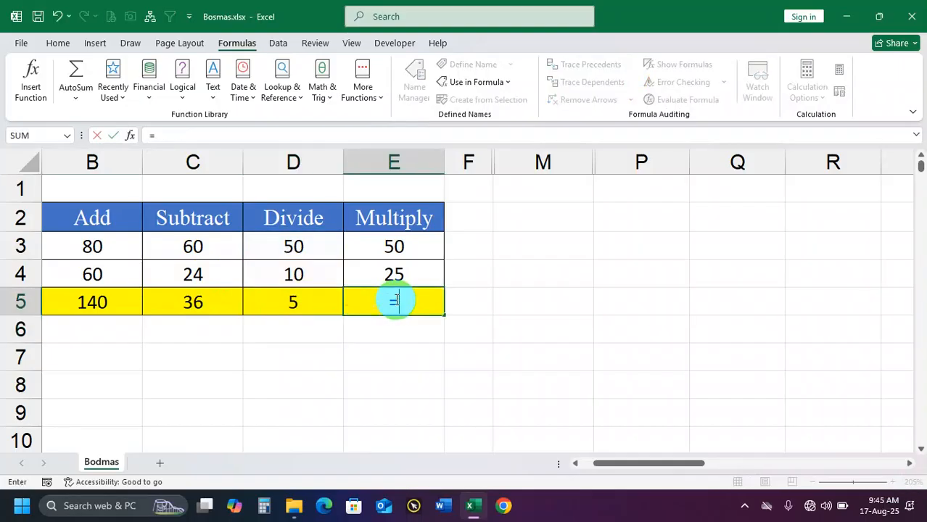
text(produ)
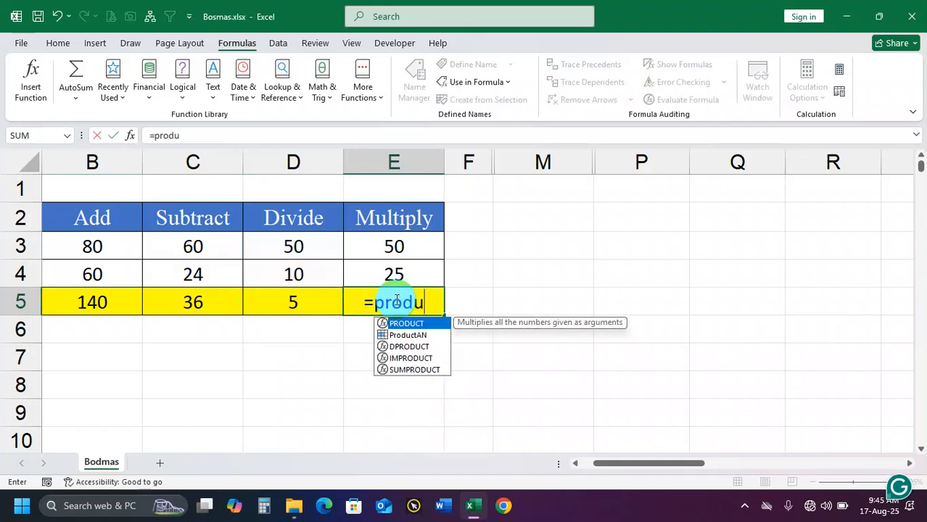
key(Tab)
drag(389, 245, 391, 281)
text())
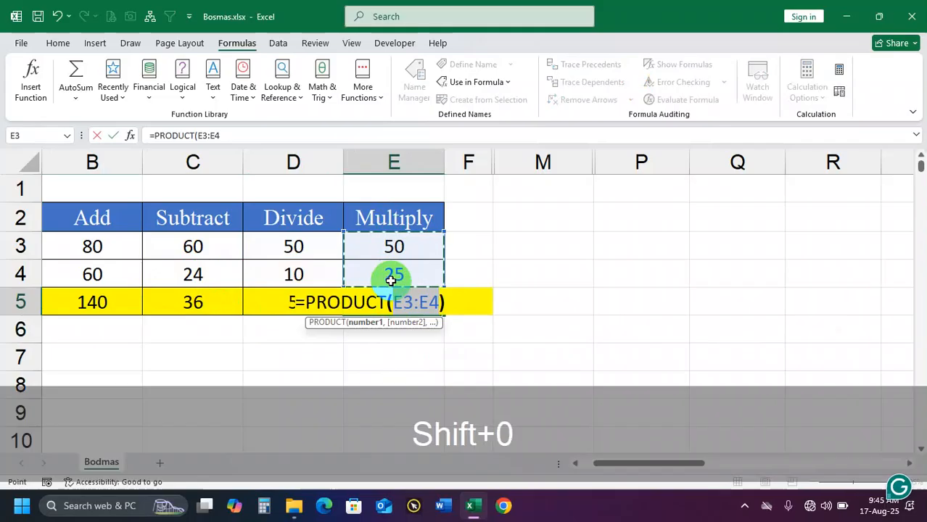
key(Return)
click(410, 304)
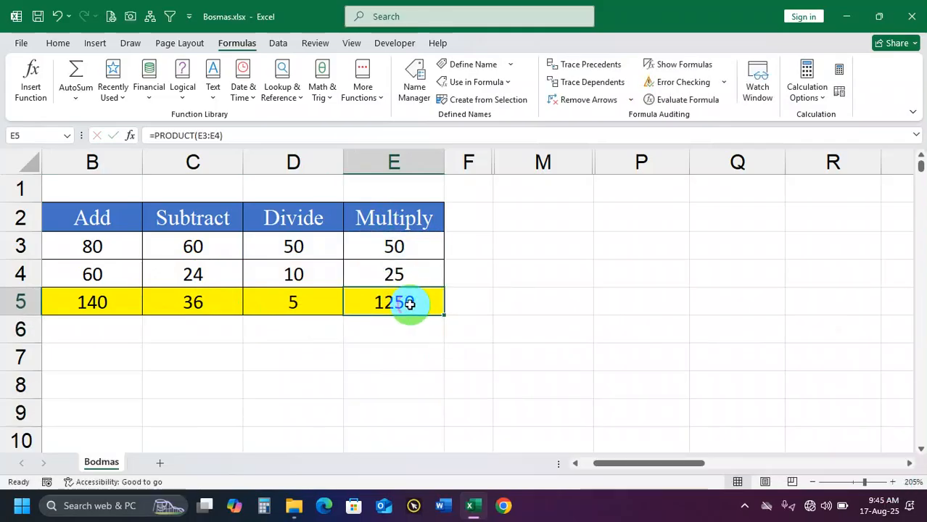
Review the row 5 results, comparing the function formulas in B5 and E5 with the operator formulas in C5 and D5
click(92, 302)
click(400, 301)
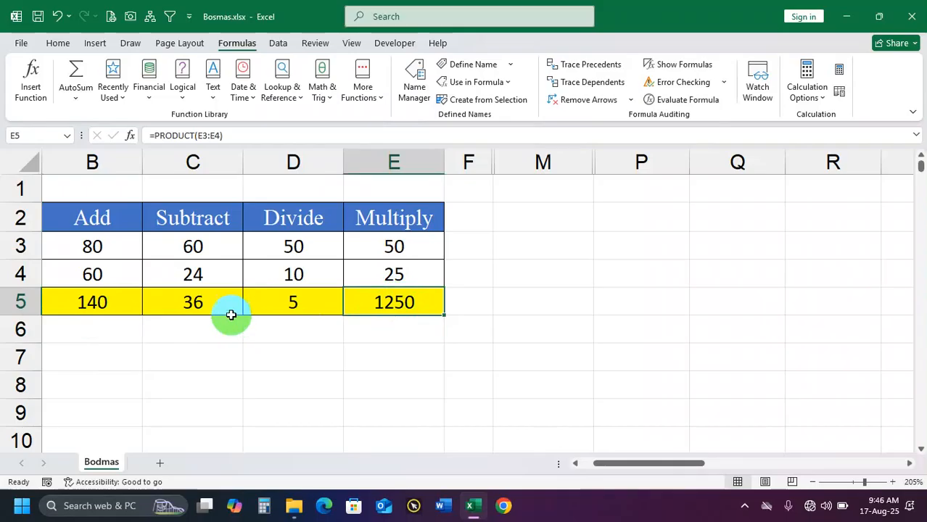
drag(201, 301, 286, 304)
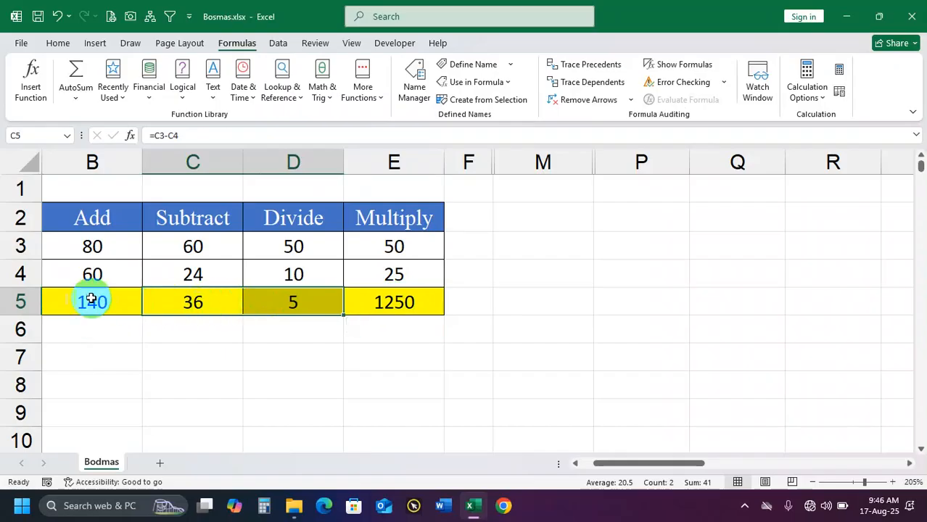
drag(81, 302, 374, 305)
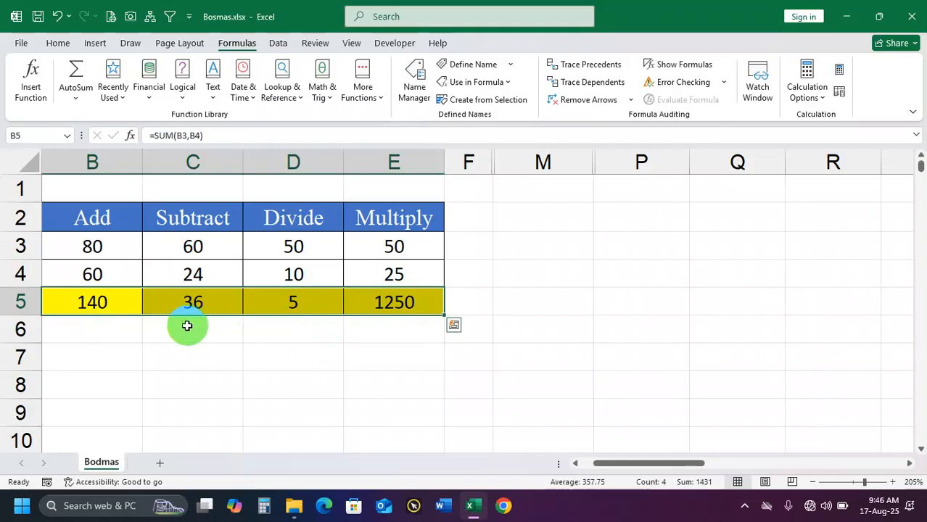
click(186, 328)
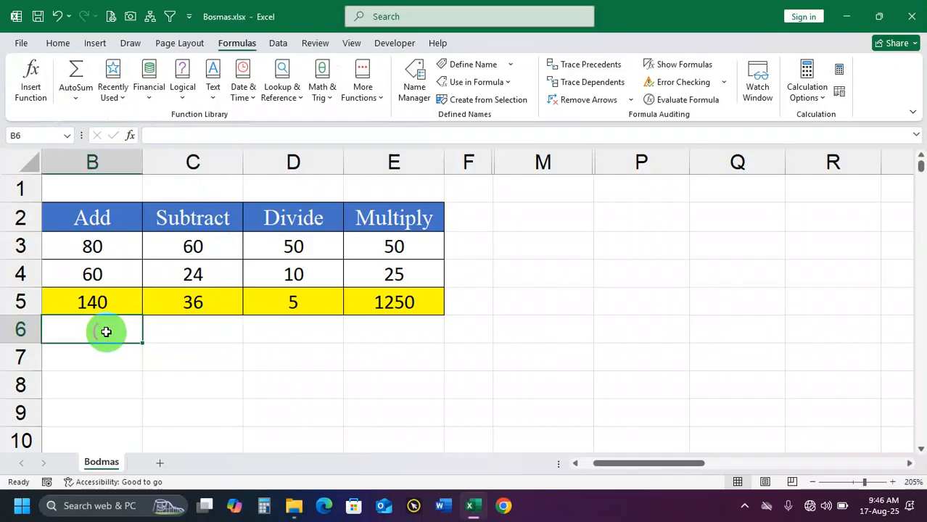
click(106, 332)
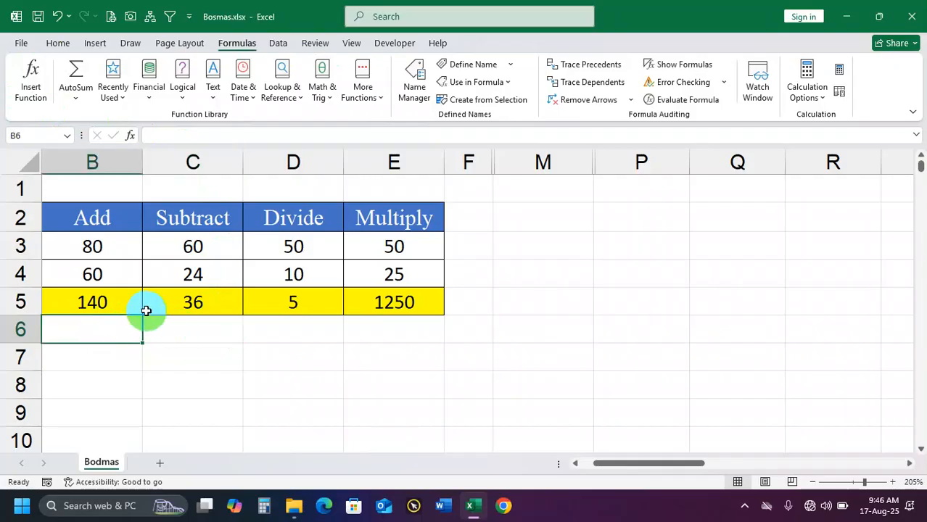
click(112, 304)
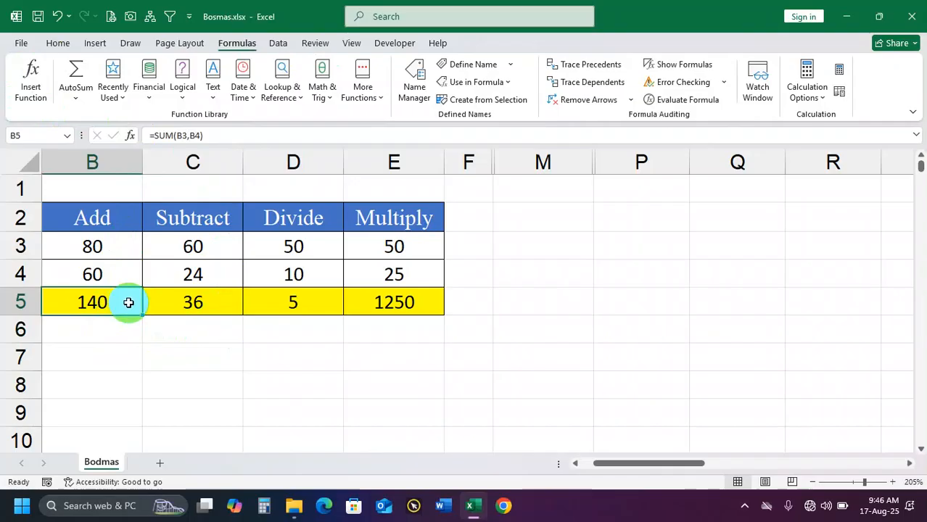
click(166, 319)
click(97, 305)
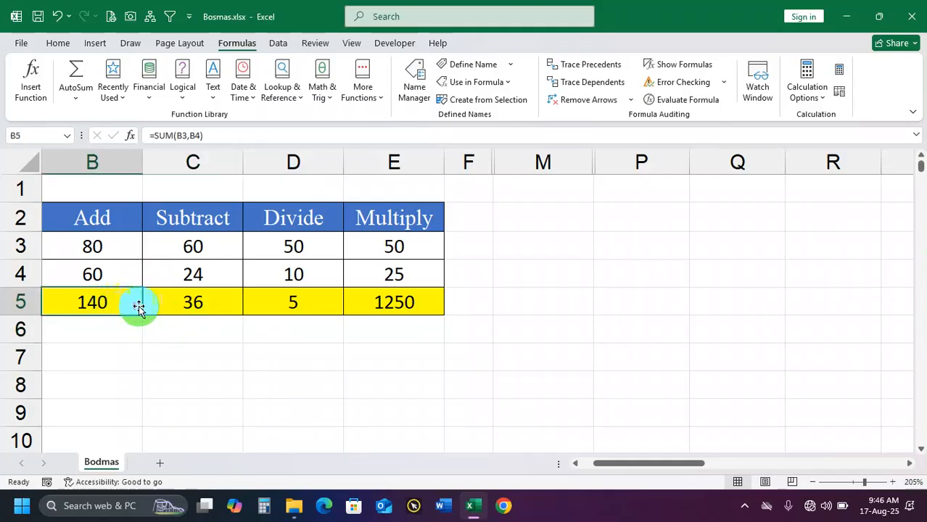
click(176, 305)
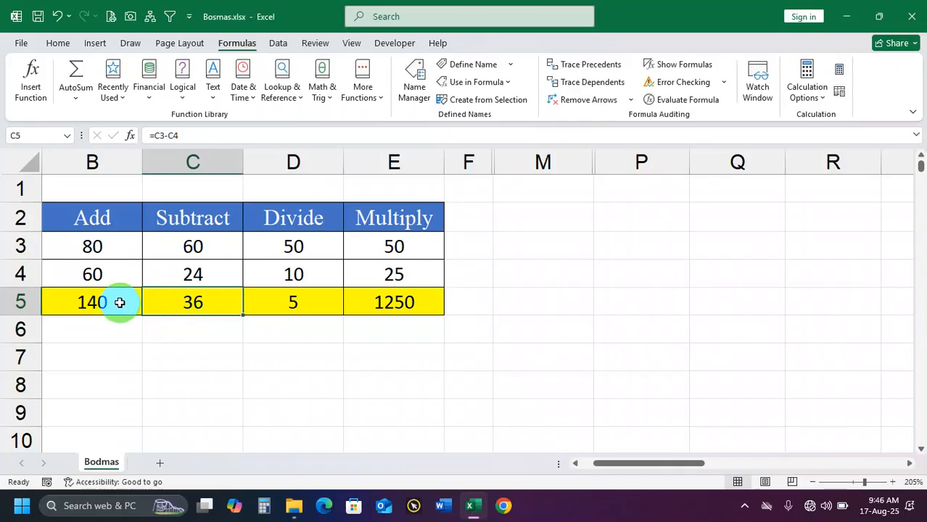
Replace the formula in cell B5 with an automatic sum of the two values above it, =SUM(B3:B4)
click(119, 302)
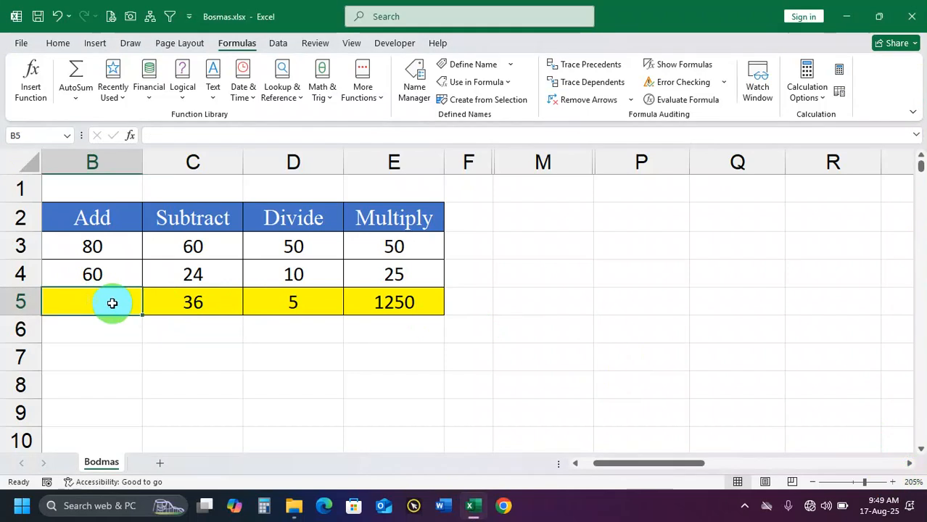
drag(100, 248, 97, 295)
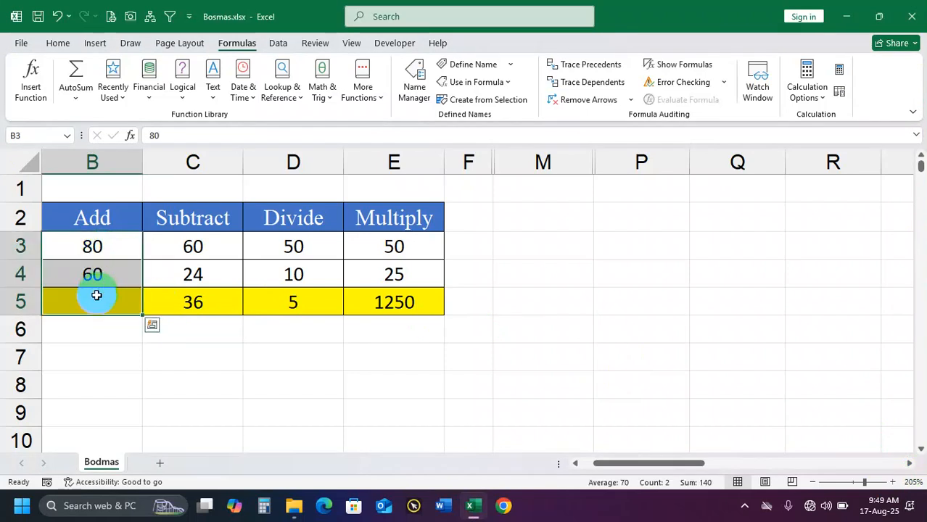
click(93, 300)
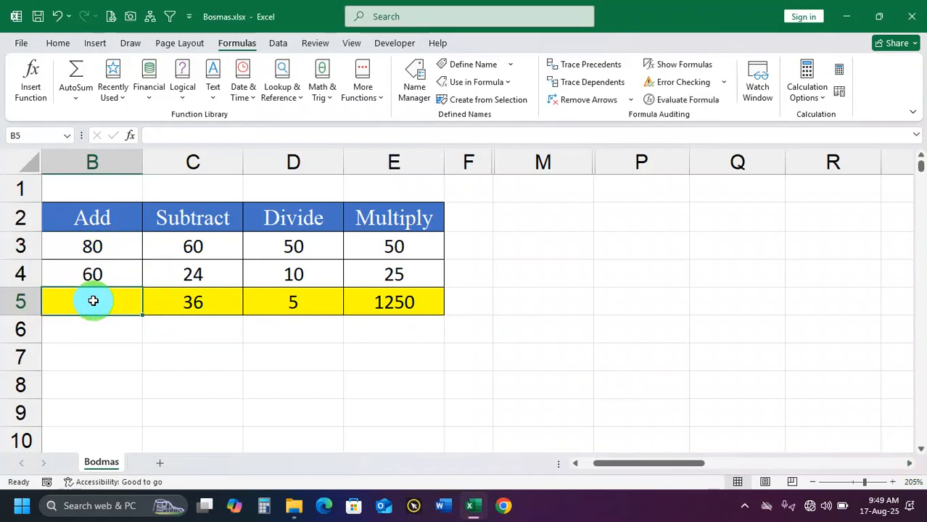
key(alt+equal)
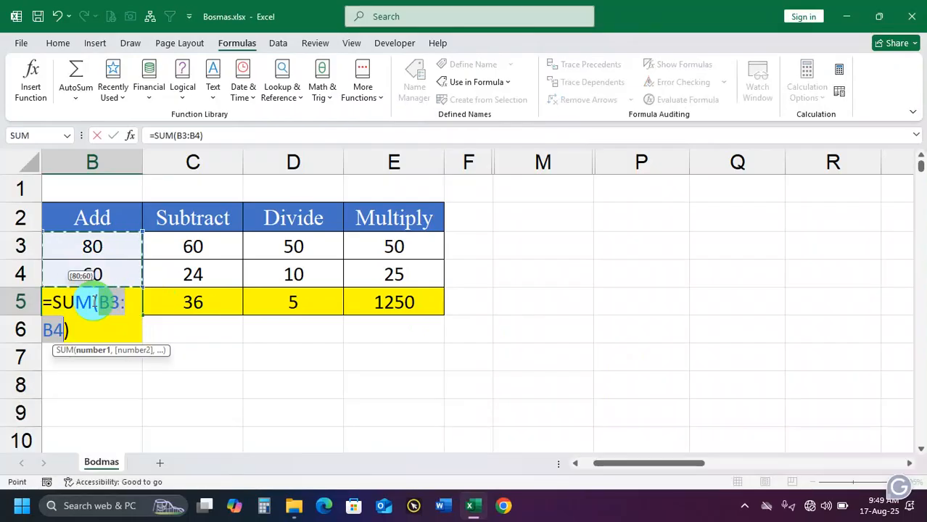
key(Return)
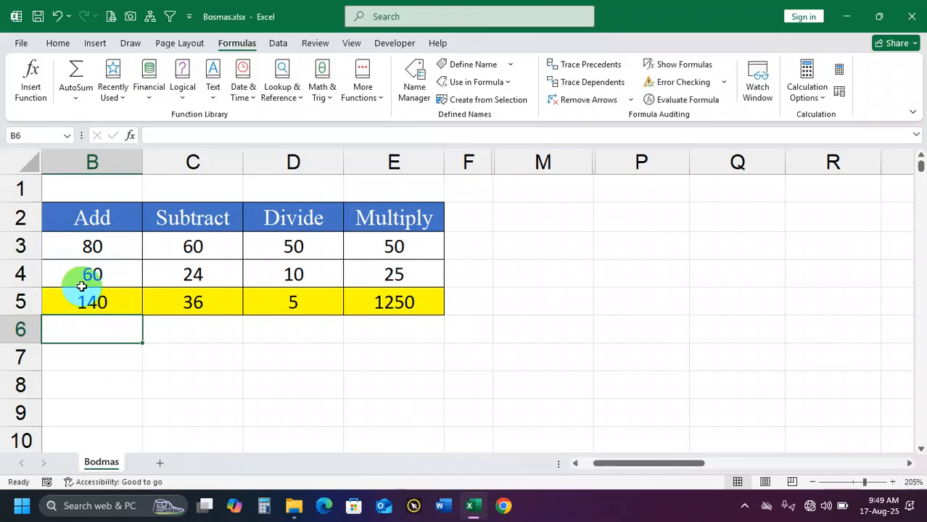
Clear cell B5 and total the values in B3:B4 there again using the AutoSum command's Sum option
click(83, 280)
click(95, 303)
key(Delete)
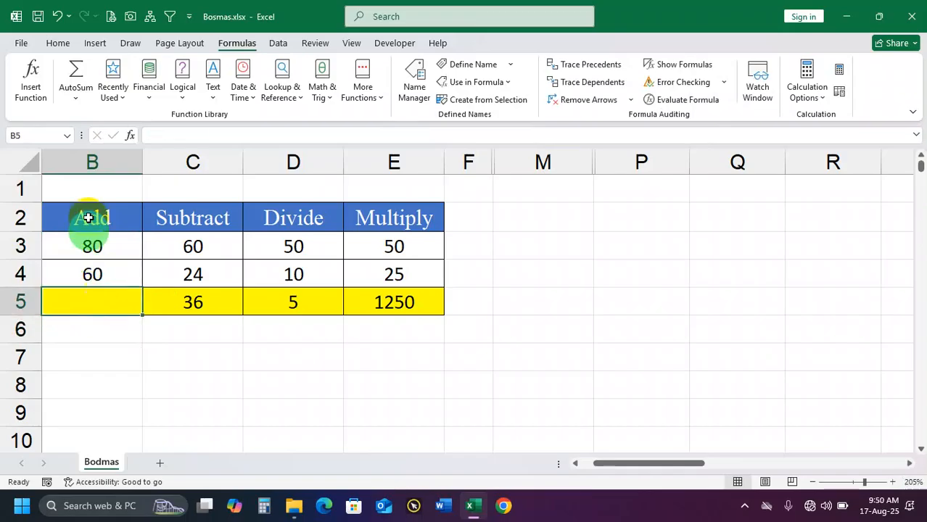
click(76, 100)
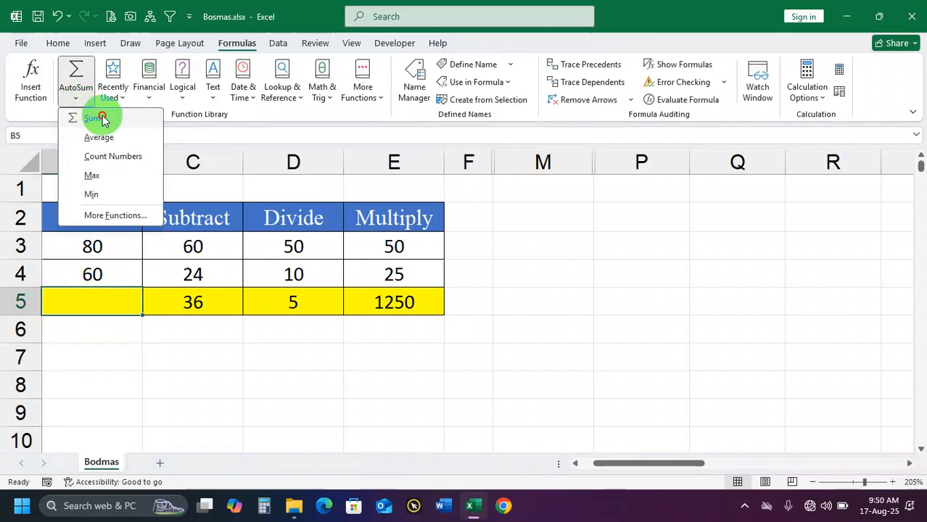
click(96, 118)
key(Return)
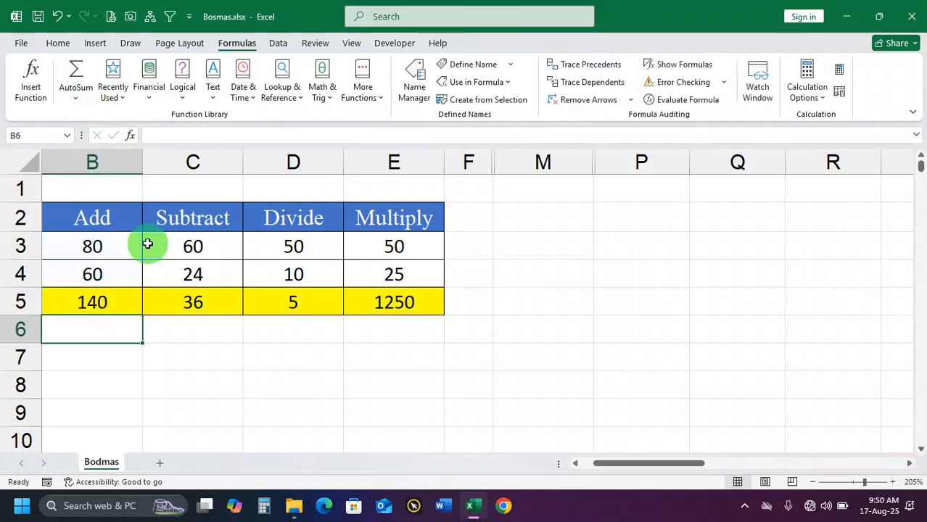
click(101, 300)
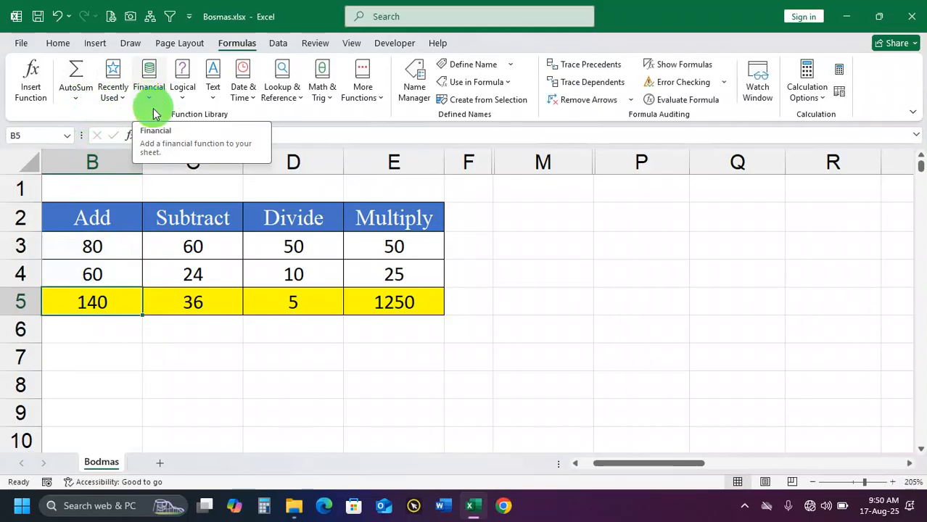
Replace the subtraction formula in cell C5 with the AutoSum formula =SUM(C3:C4) and select that cell again
click(201, 303)
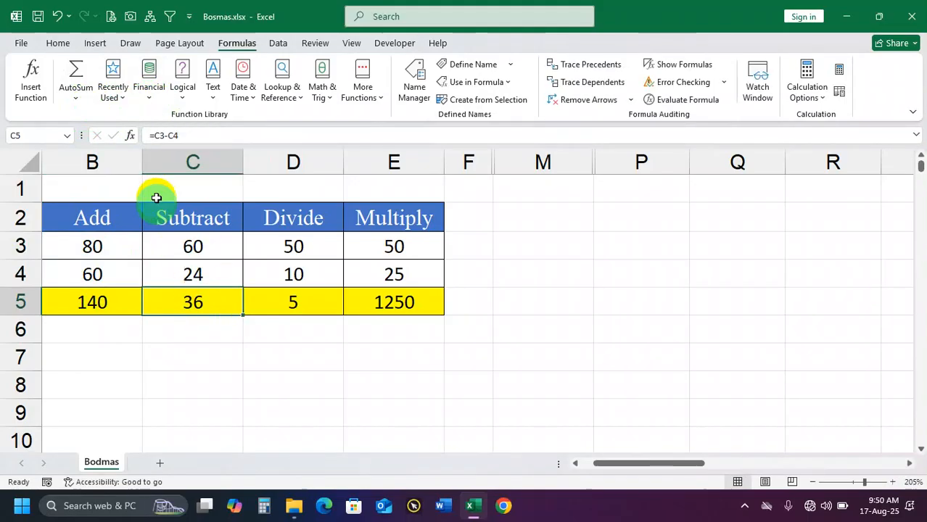
click(76, 94)
click(91, 118)
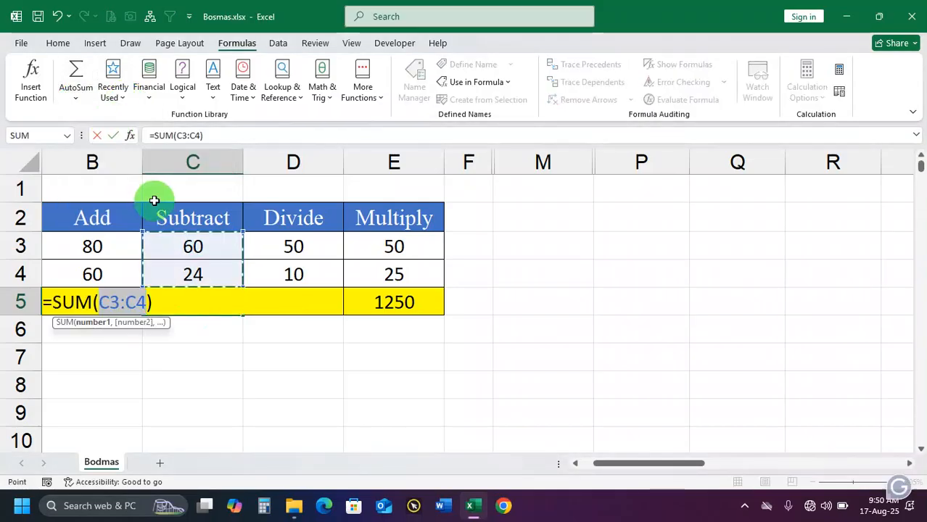
key(Return)
click(209, 294)
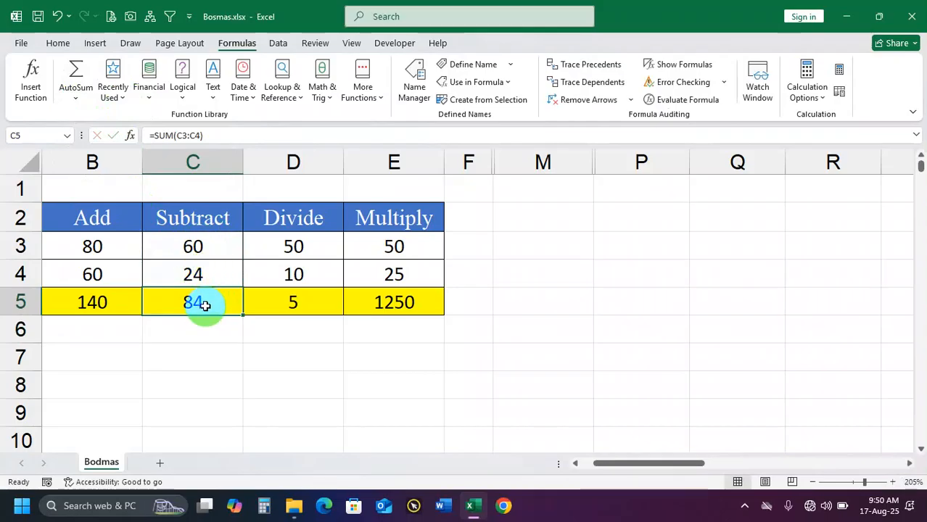
Replace the formula in cell C5 with the subtraction formula =C3-C4
double_click(205, 304)
key(BackSpace)
key(BackSpace)
key(BackSpace)
key(BackSpace)
key(BackSpace)
key(BackSpace)
key(BackSpace)
key(BackSpace)
key(BackSpace)
key(BackSpace)
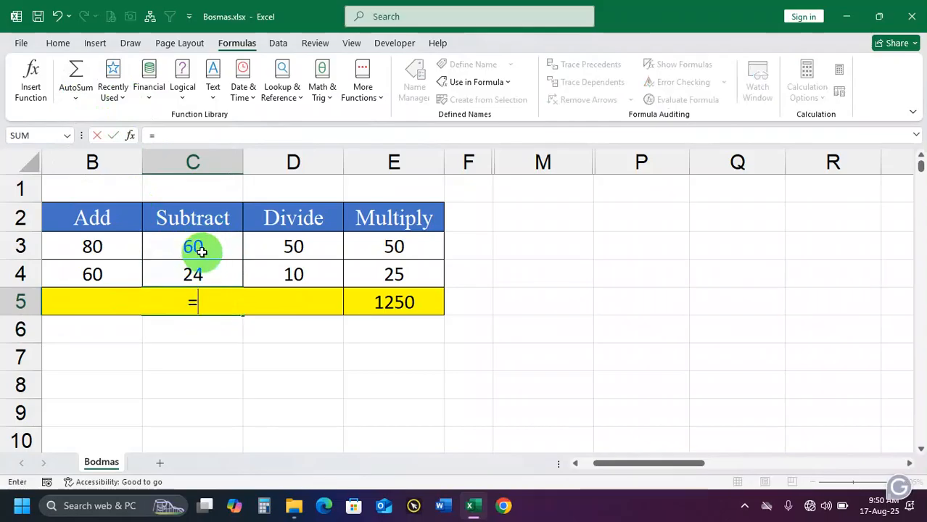
click(198, 247)
text(-)
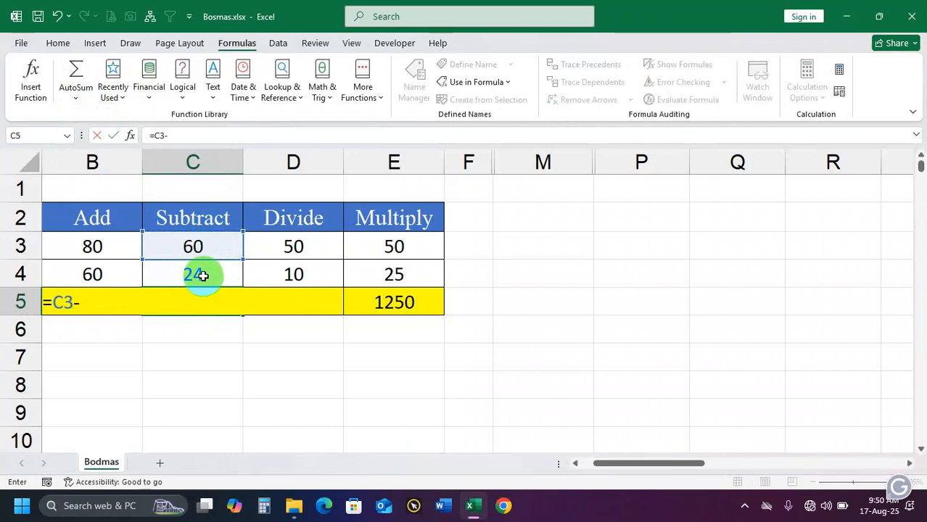
click(200, 274)
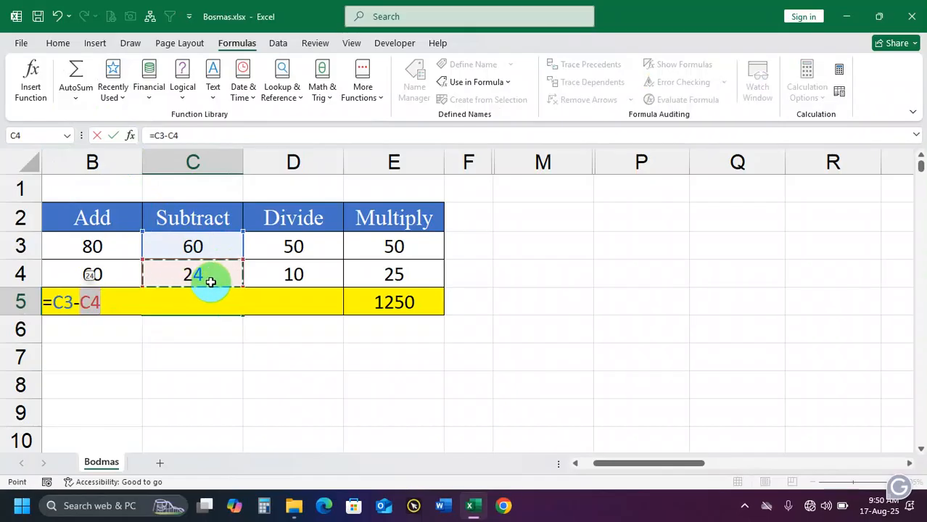
key(Return)
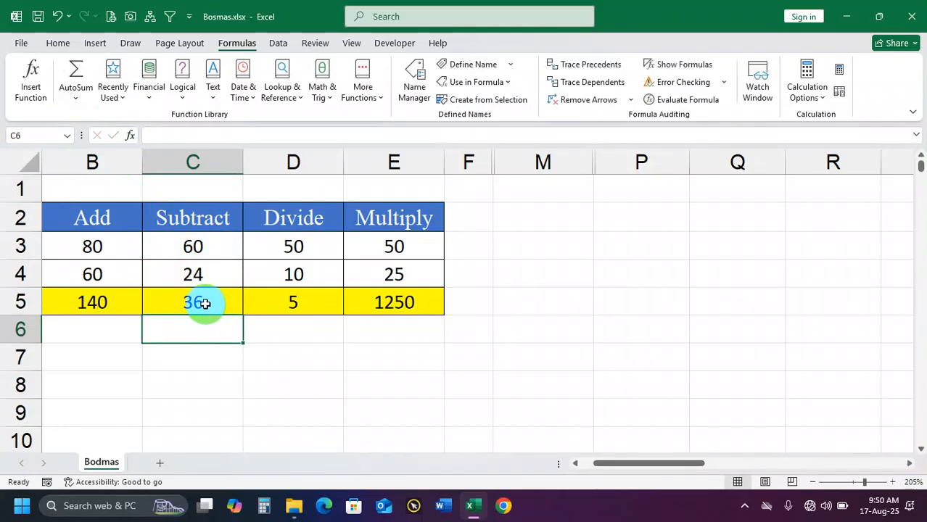
Set cell B3 to 70 and check the sum in B5 against the values in B3:B4
click(114, 307)
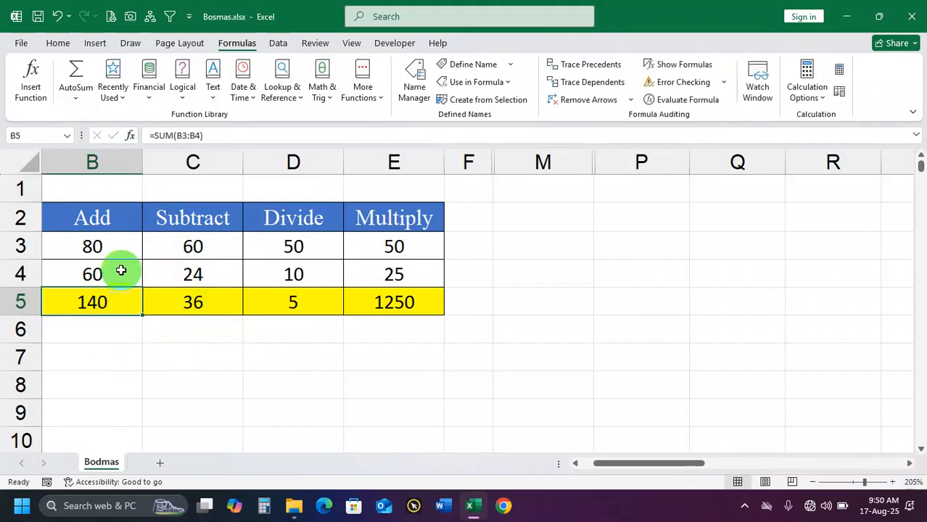
drag(109, 249, 118, 282)
click(107, 303)
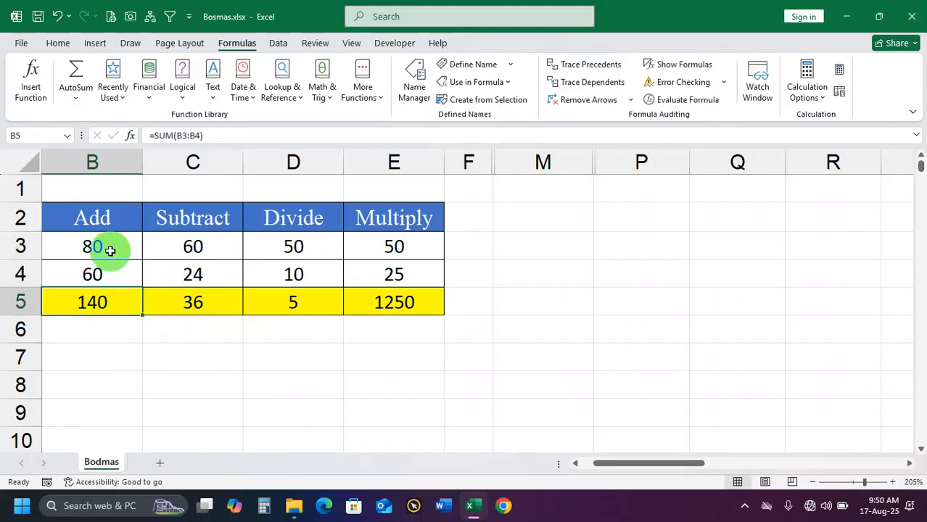
click(103, 249)
text(70)
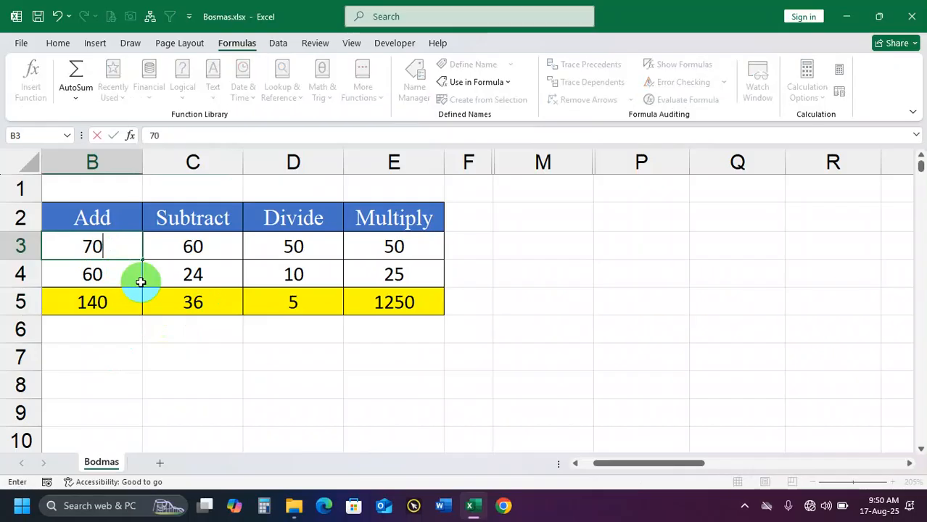
key(Return)
click(113, 303)
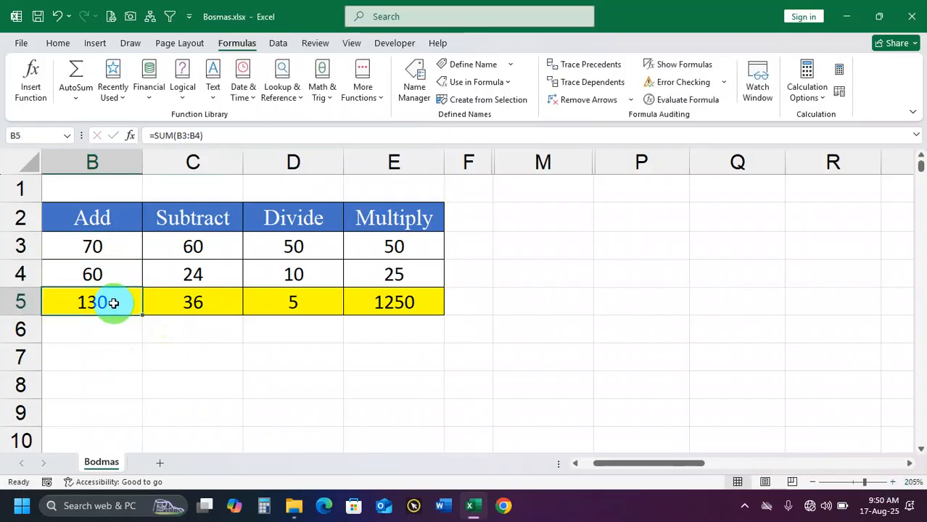
drag(91, 247, 91, 265)
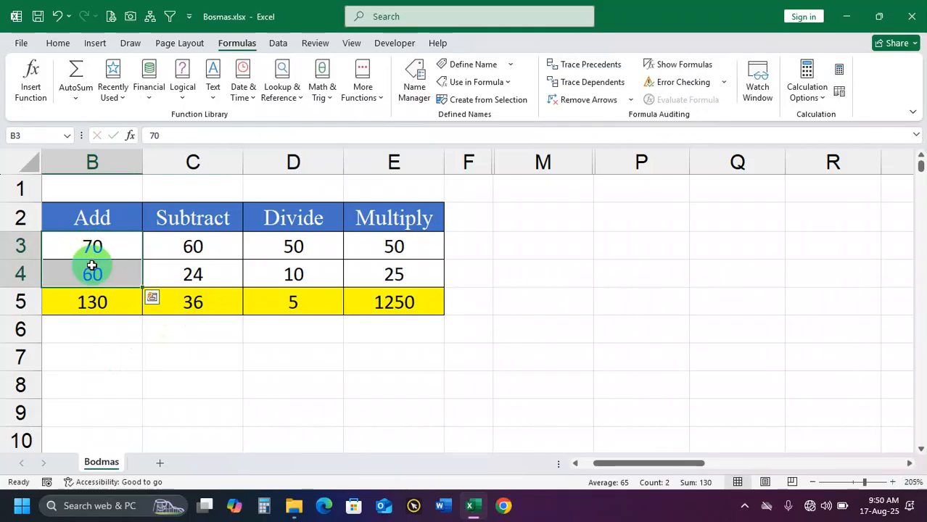
click(105, 303)
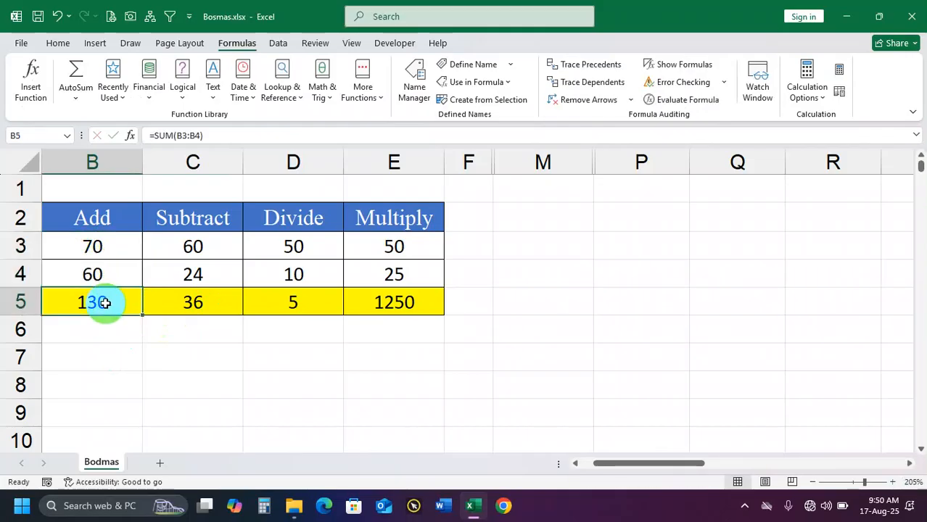
drag(100, 248, 95, 275)
click(99, 306)
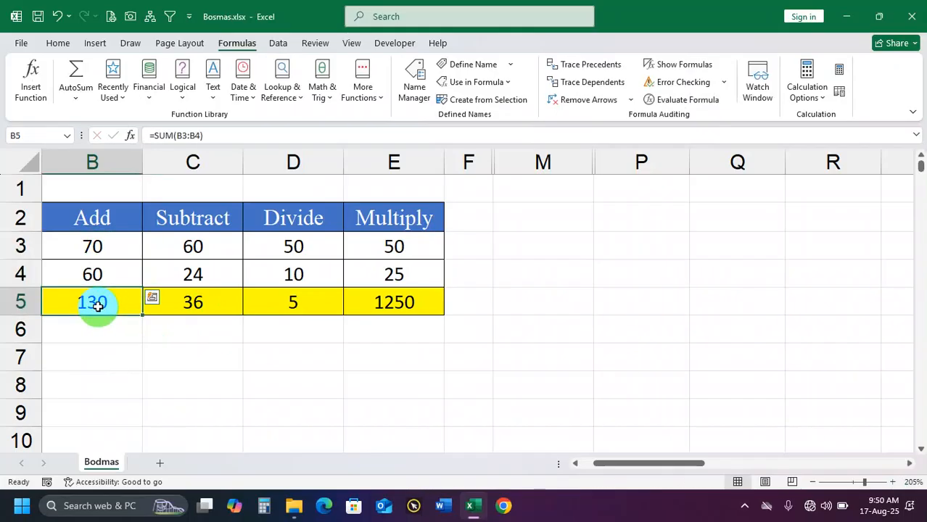
Enter the constant formula =70+60 in cell M5 and compare it with the SUM formula in B5
click(559, 295)
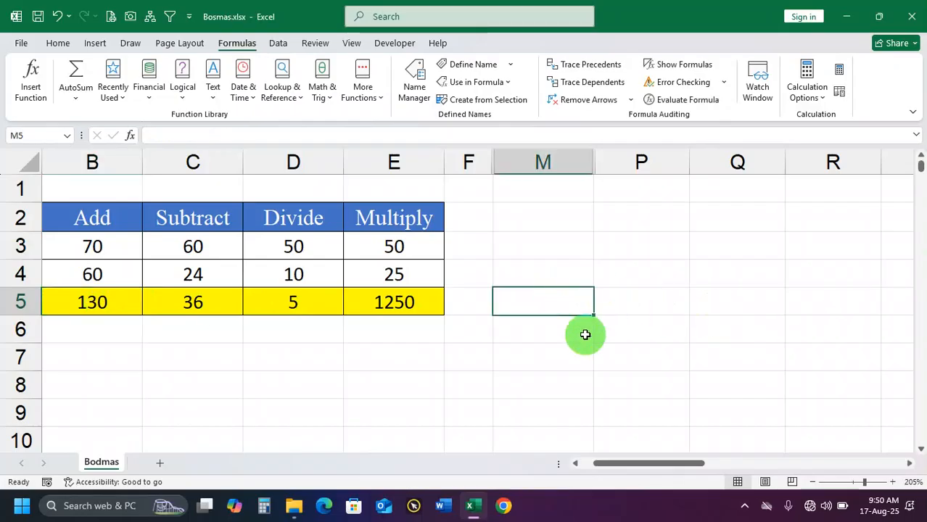
text(=)
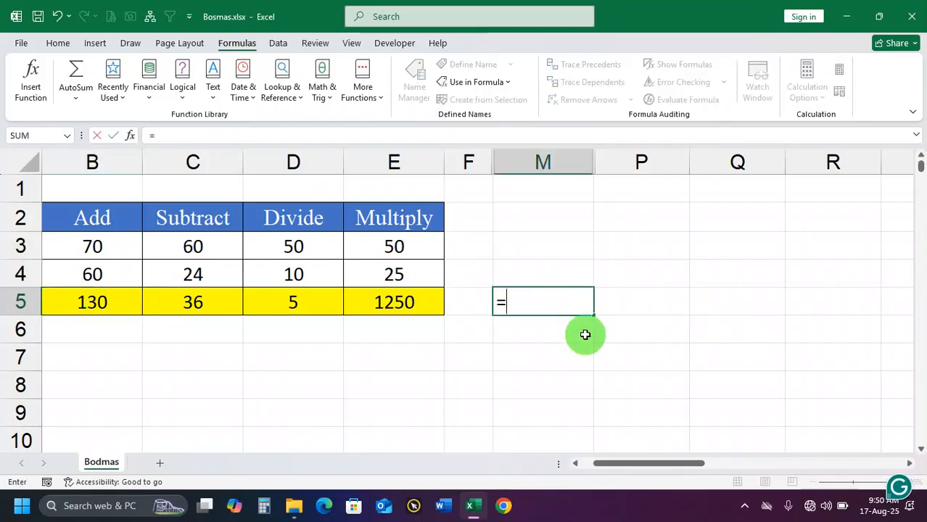
text(70+)
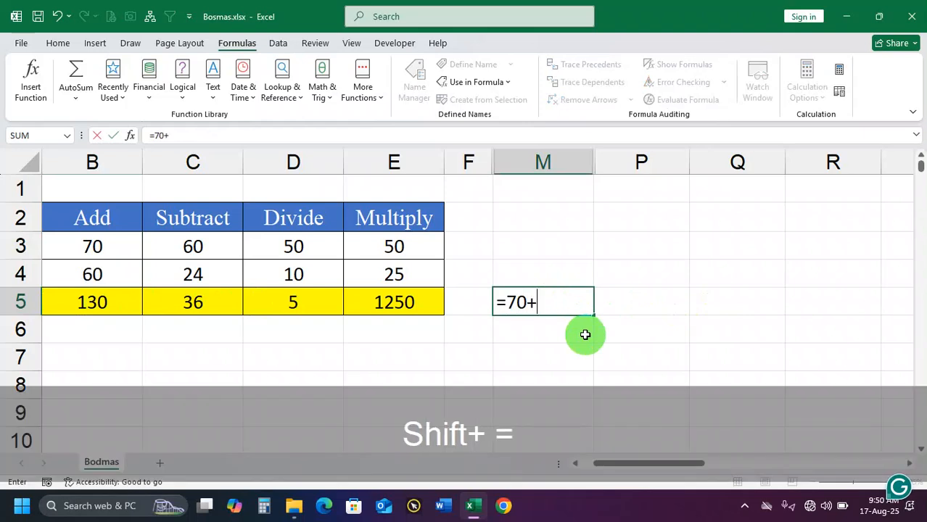
text(6)
key(Return)
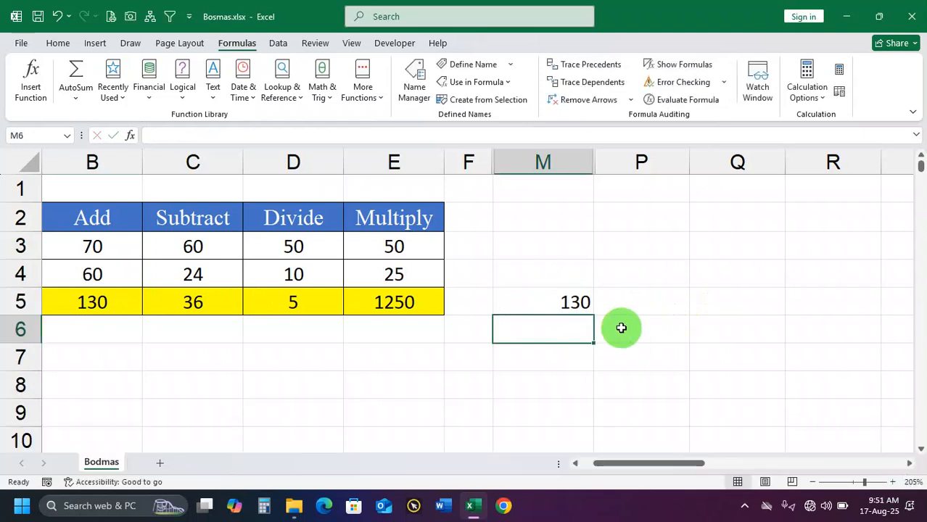
click(570, 302)
drag(91, 246, 94, 277)
click(100, 301)
click(558, 301)
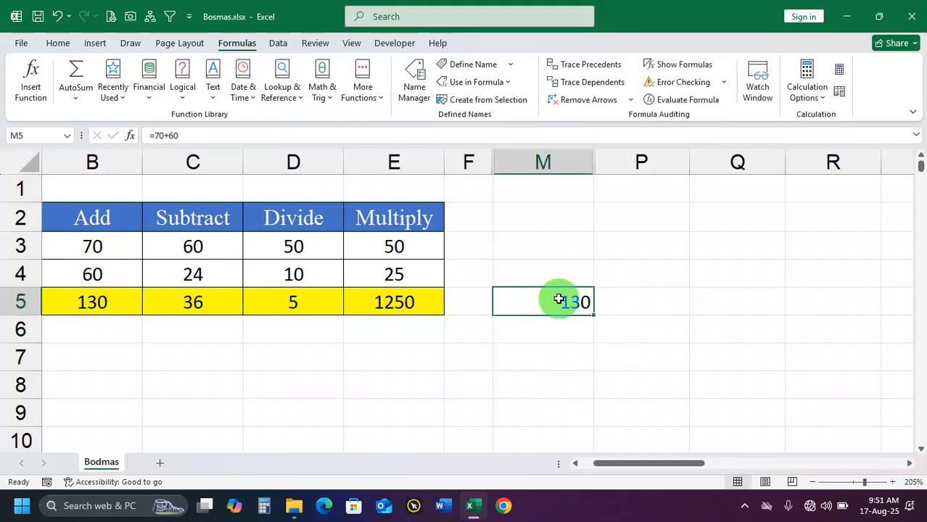
Set cell B3 to 90 and compare the results in B5 and M5
click(115, 248)
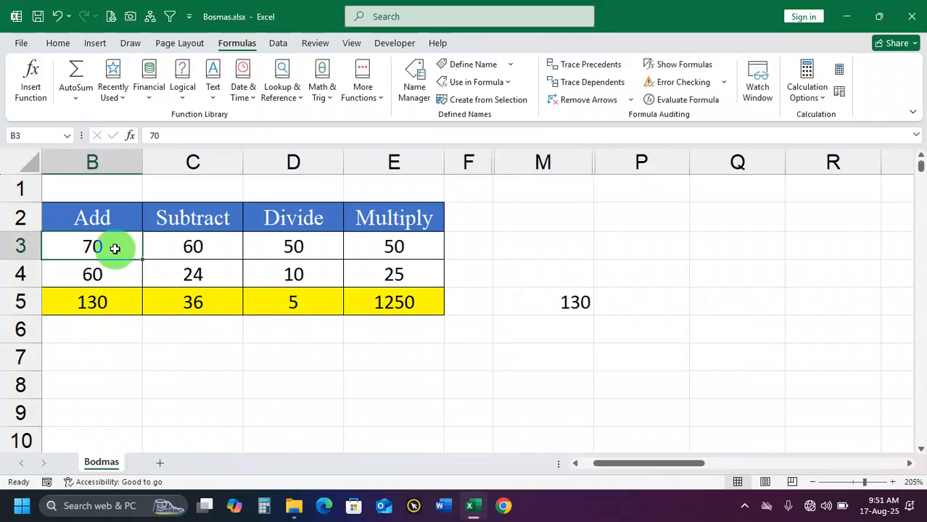
text(90)
key(Return)
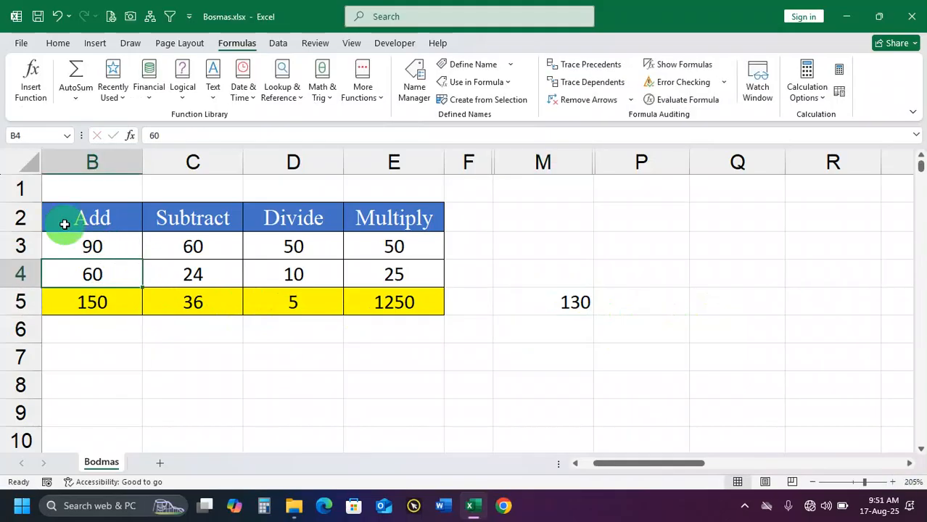
click(82, 301)
click(567, 303)
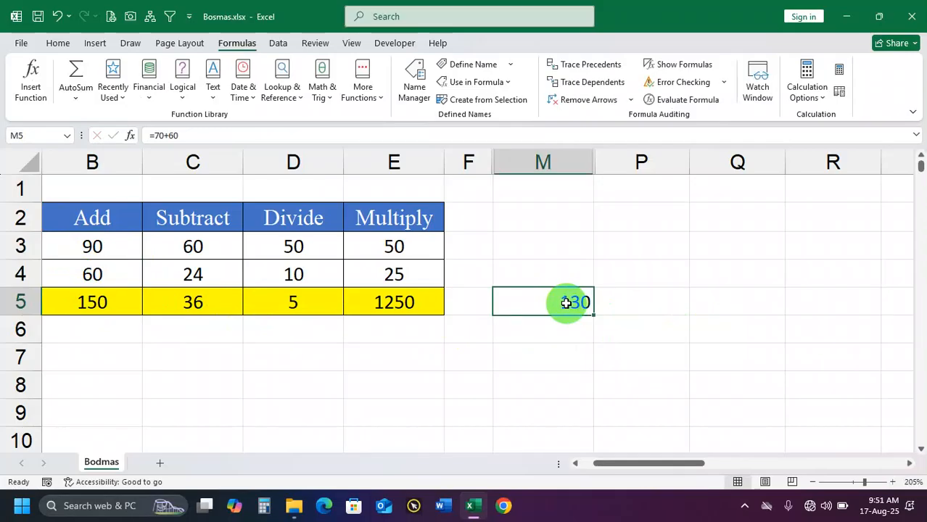
Inspect the typed numbers in the cell M5 formula and delete the cell's contents
double_click(565, 303)
double_click(511, 302)
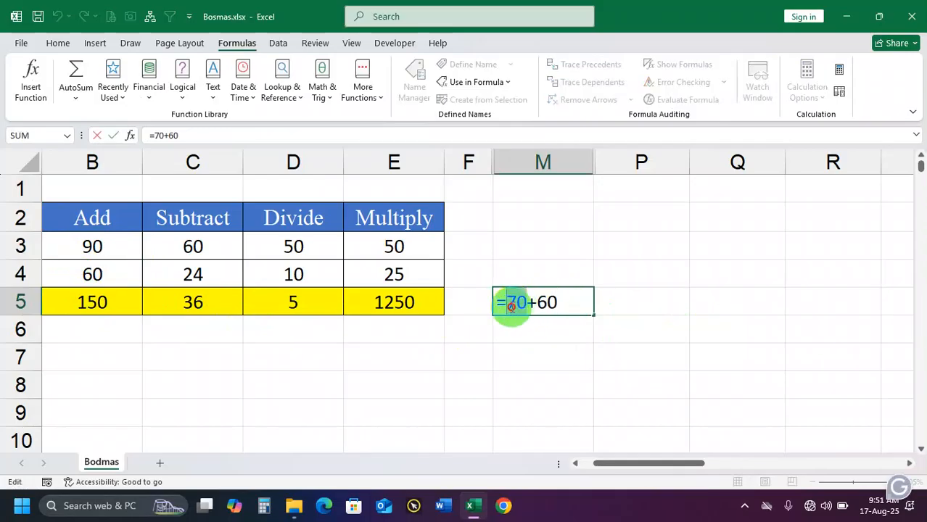
click(628, 299)
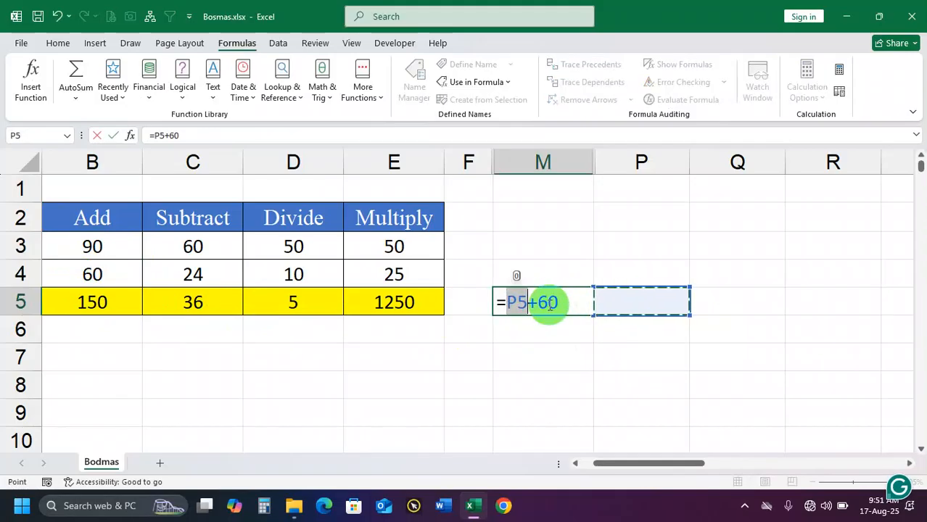
key(Return)
click(571, 302)
key(Delete)
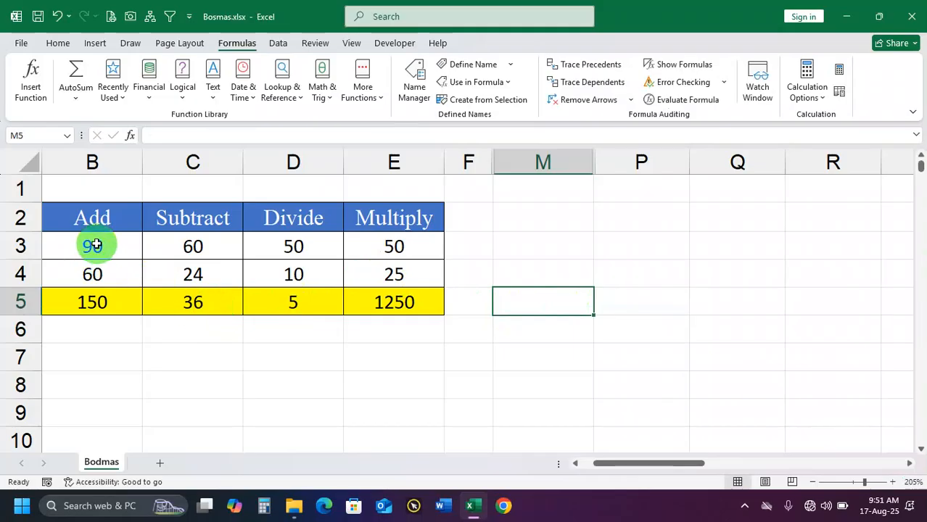
Examine how the SUM formula in cell B5 refers to the values in cells B3 and B4
drag(93, 246, 92, 272)
click(109, 299)
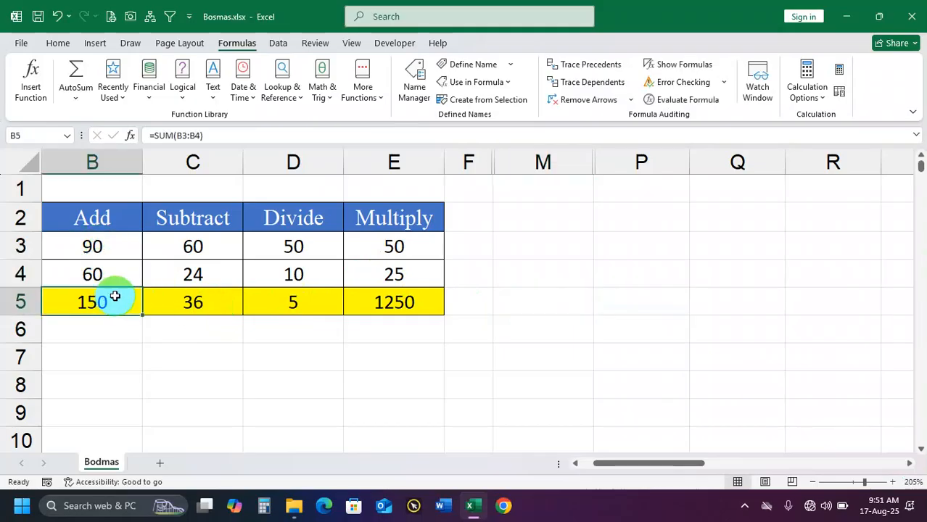
click(109, 251)
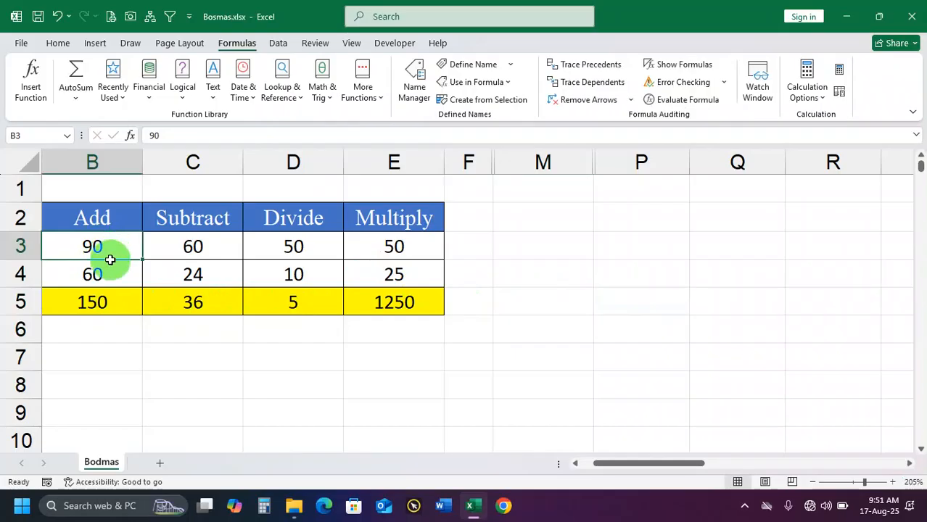
click(111, 301)
drag(110, 250, 107, 269)
click(105, 245)
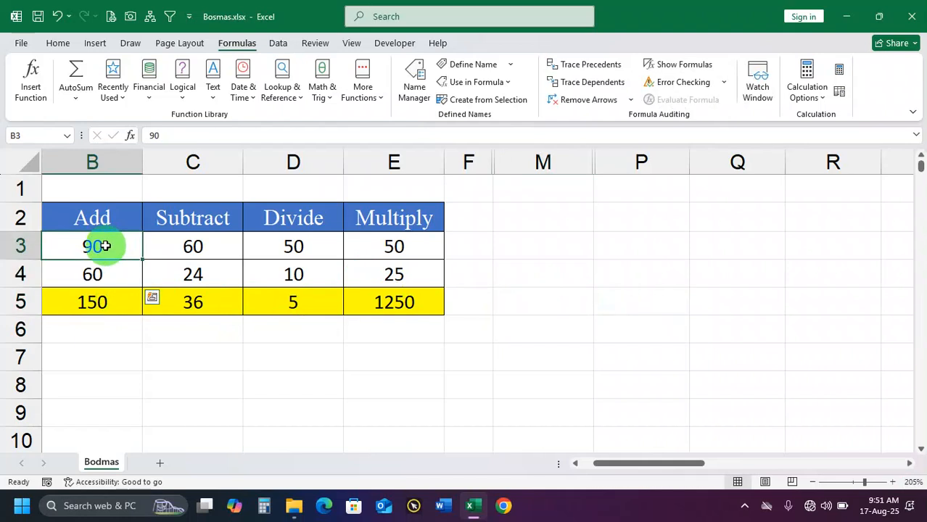
click(106, 268)
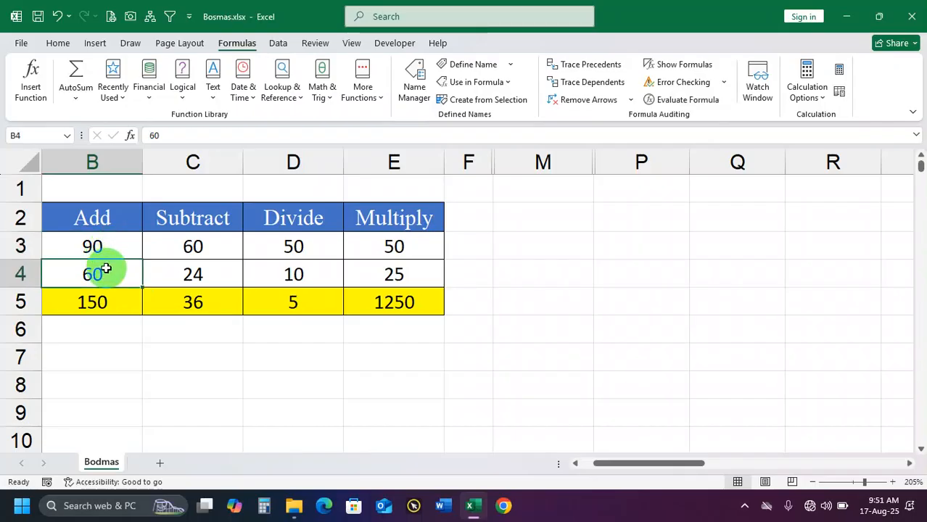
click(105, 300)
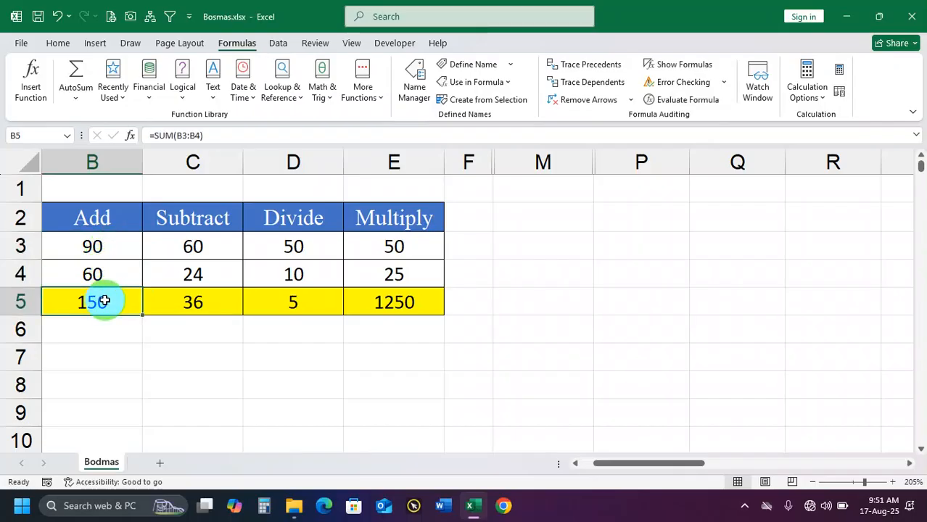
click(87, 254)
click(88, 271)
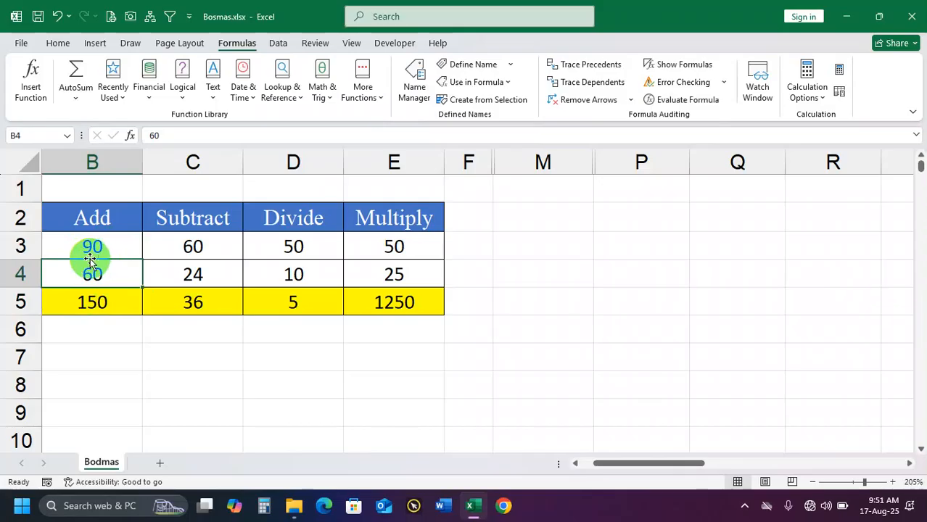
click(102, 301)
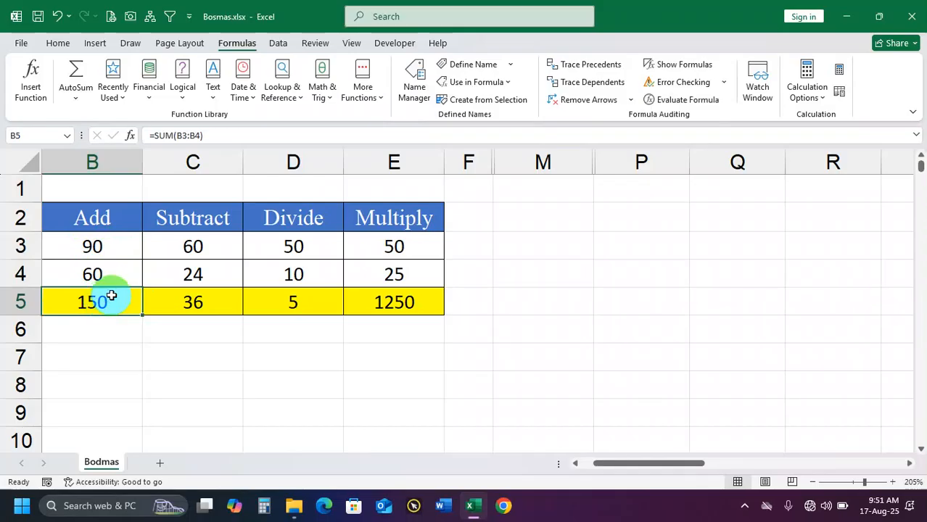
Unhide the hidden columns between columns E and P
drag(646, 163, 394, 163)
right_click(393, 164)
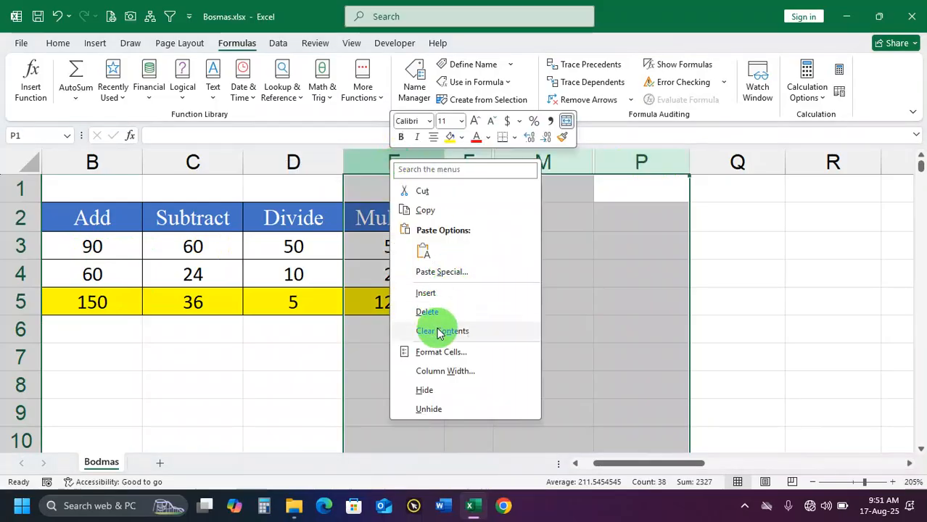
click(435, 408)
Examine the BODMAS heading in row 1 and the letter B in cell G2 for brackets
drag(769, 471, 576, 501)
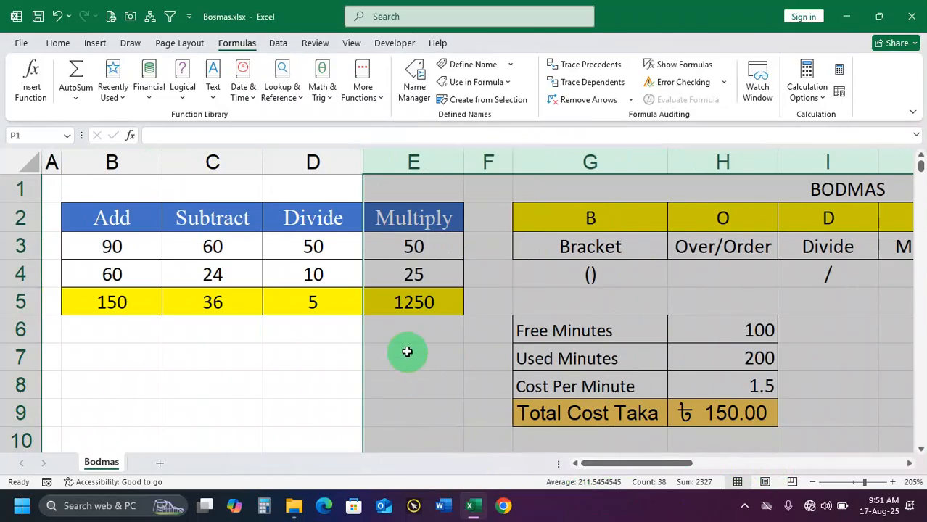
ctrl+scroll(408, 352, down, 5)
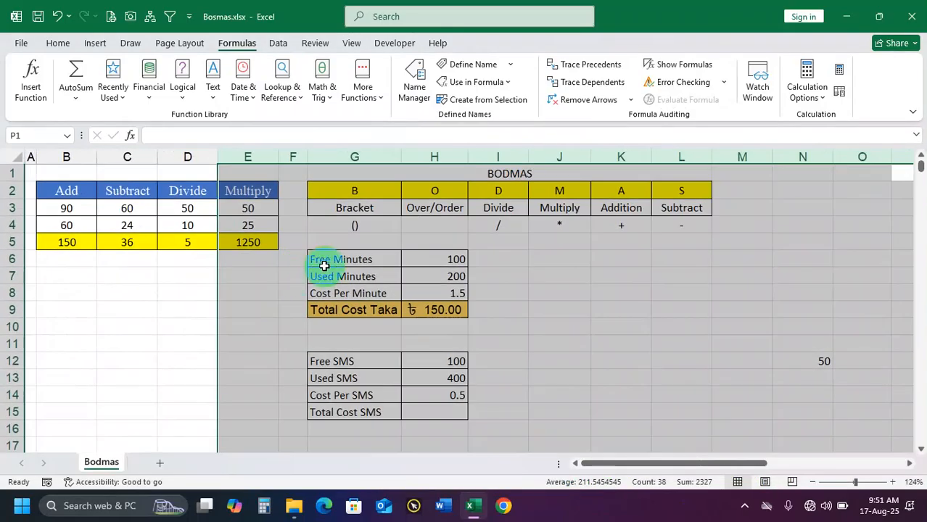
click(358, 192)
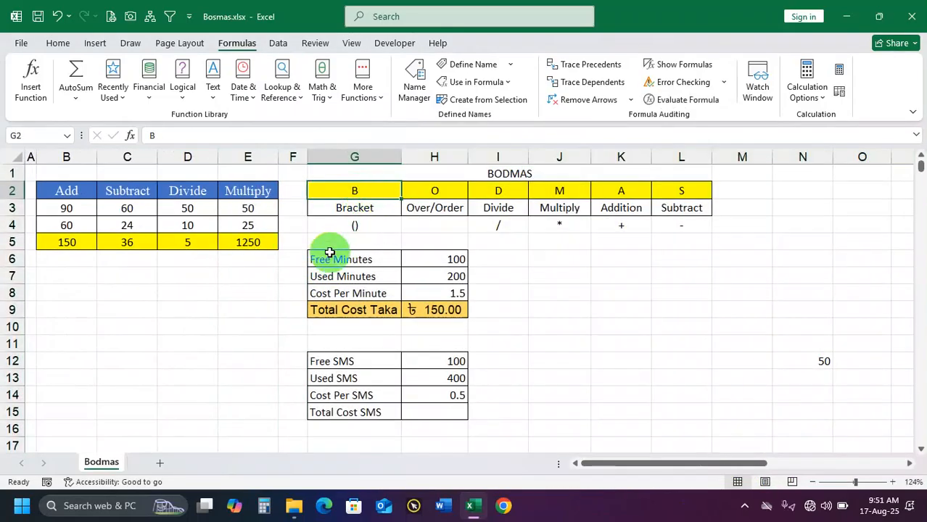
click(500, 177)
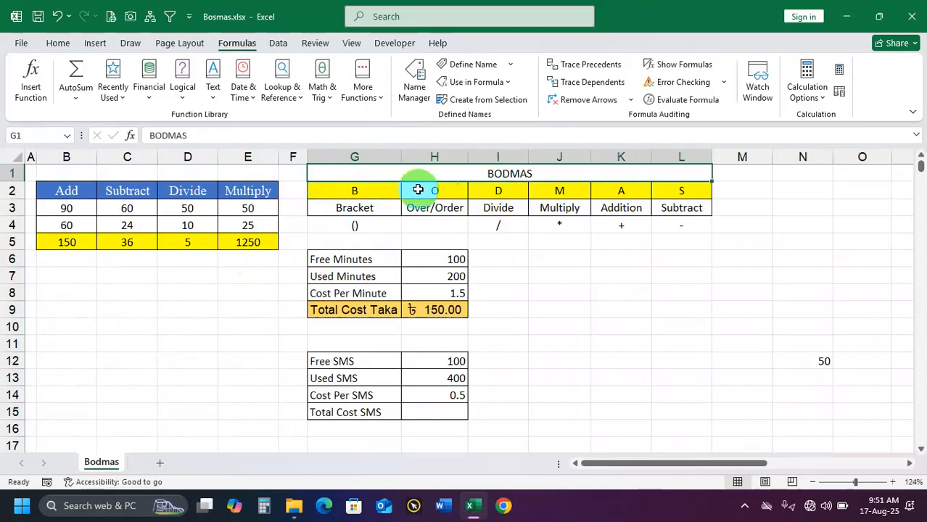
click(375, 194)
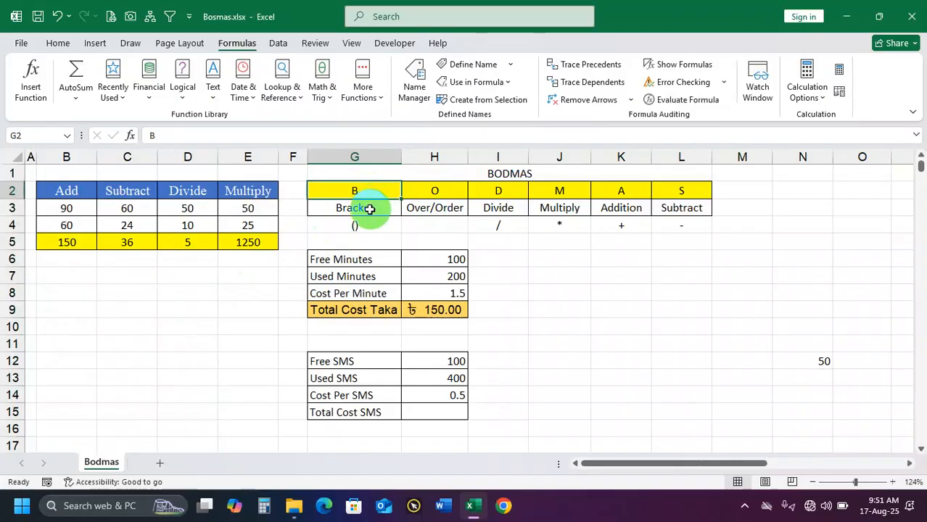
Examine the letters O, D, M, A and S in row 2 and the operation names below them in row 3
click(439, 198)
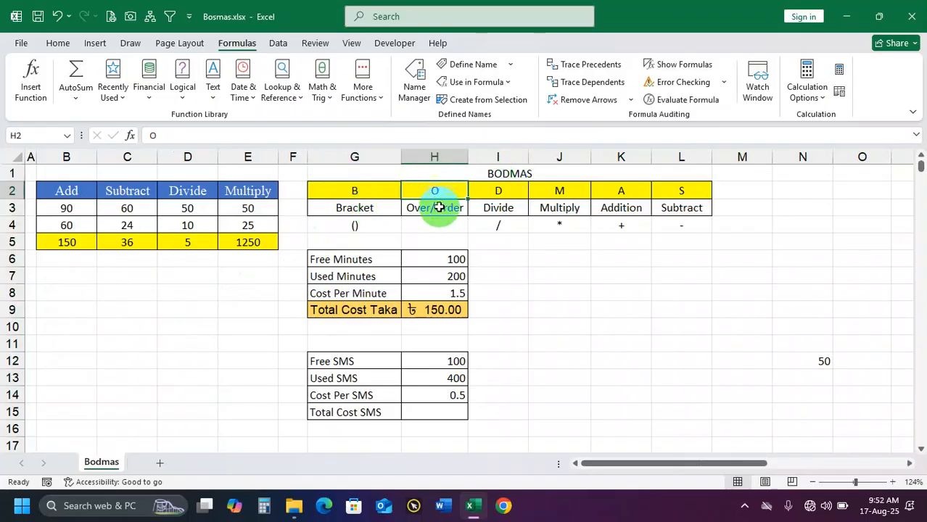
click(439, 209)
click(498, 208)
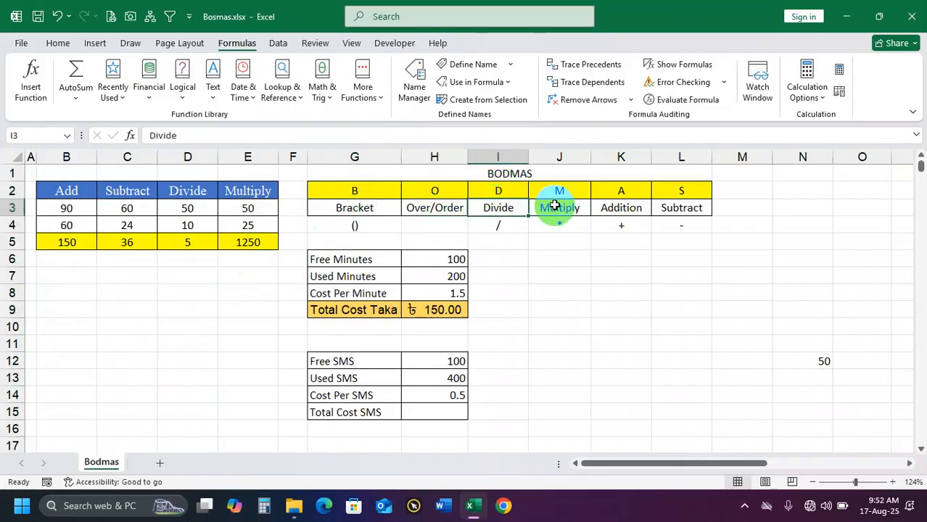
click(556, 192)
click(561, 208)
click(622, 193)
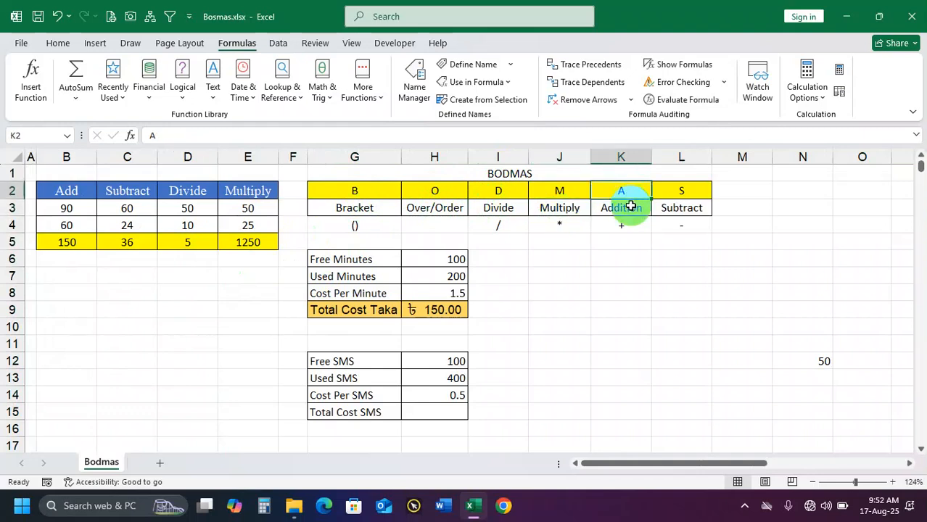
click(691, 192)
click(689, 207)
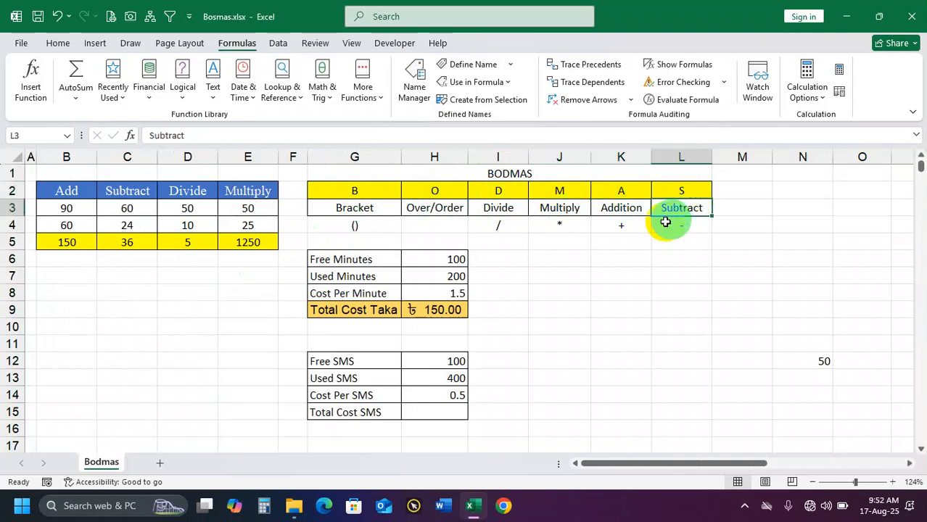
Clear the Total Cost Taka result in cell H9
scroll(493, 232, up, 2)
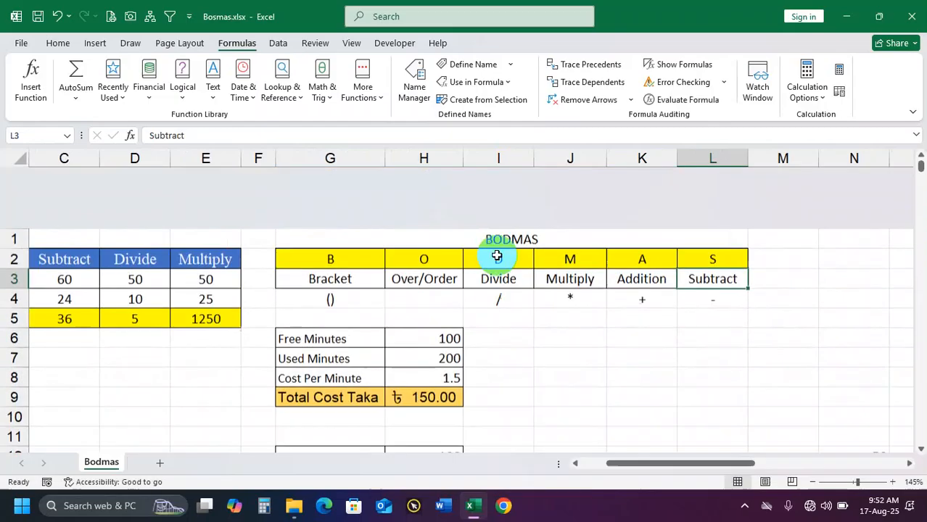
click(438, 399)
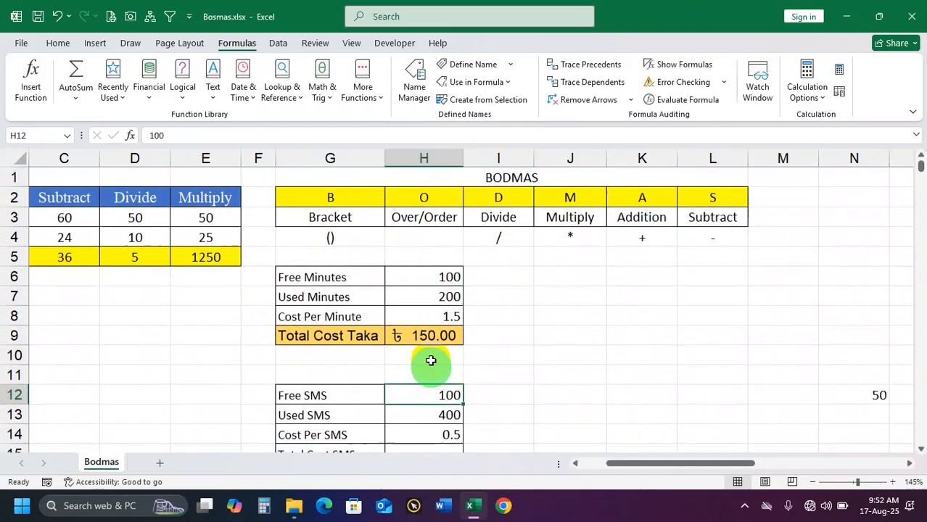
click(433, 339)
key(Delete)
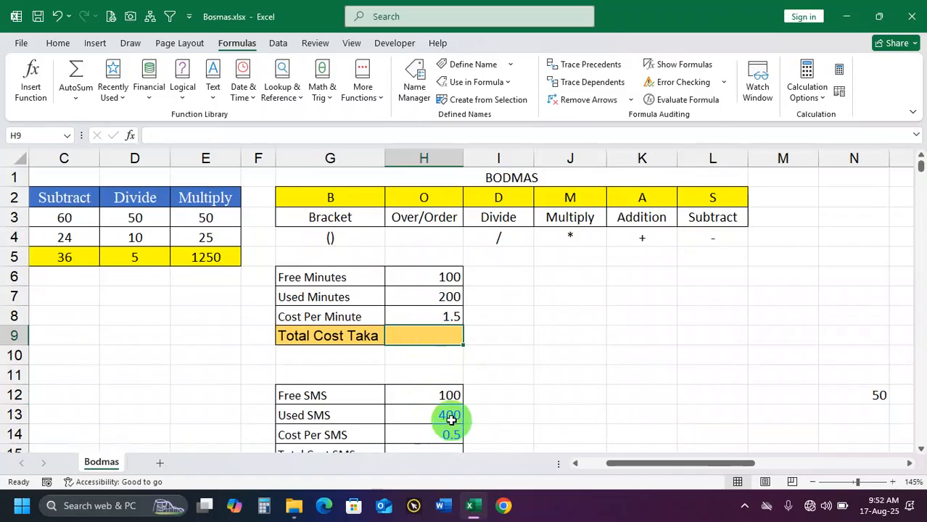
scroll(433, 355, down, 1)
click(424, 421)
click(420, 305)
scroll(421, 306, up, 1)
click(502, 274)
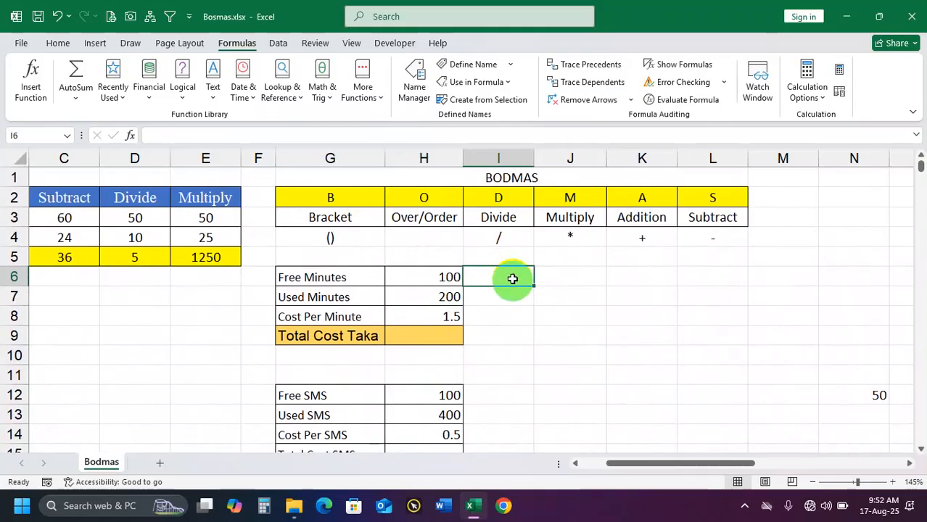
Review each BODMAS letter with its operation name and symbol, column by column from G to L
click(342, 219)
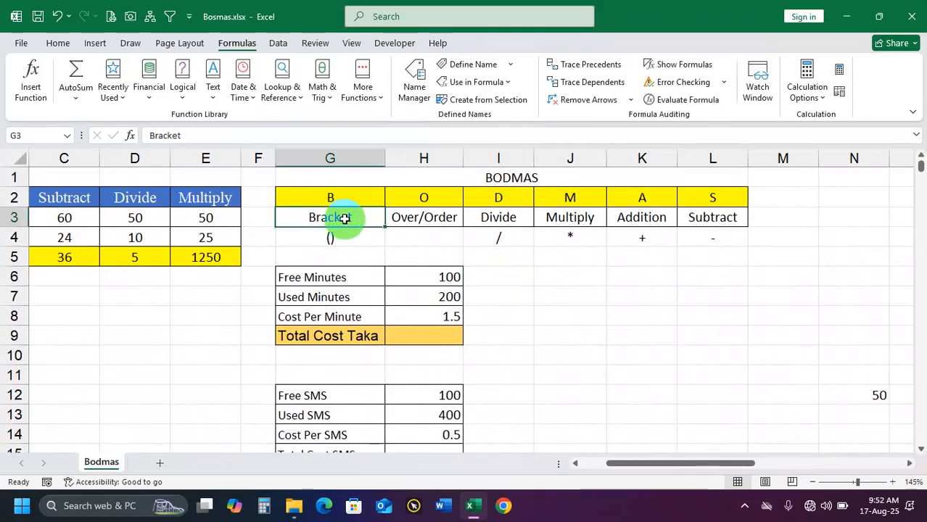
drag(341, 205, 341, 234)
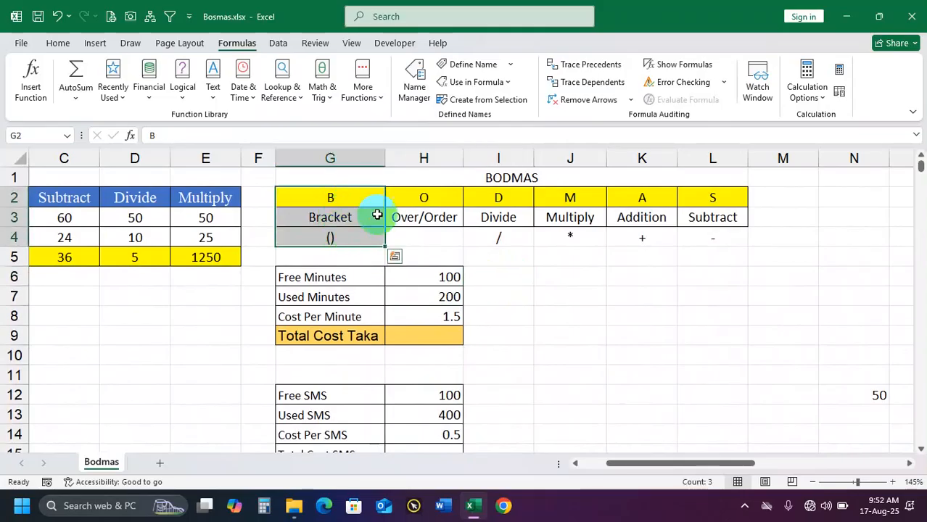
drag(415, 205, 424, 239)
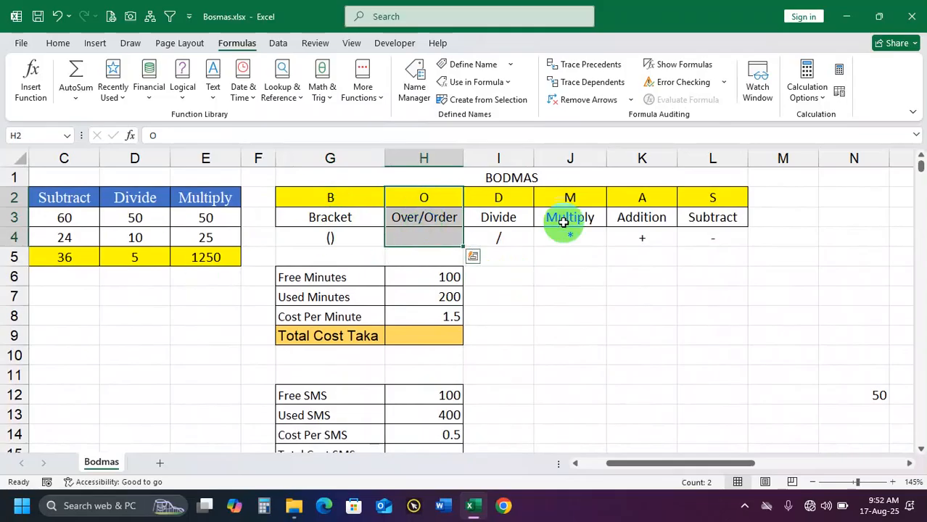
drag(518, 202, 517, 236)
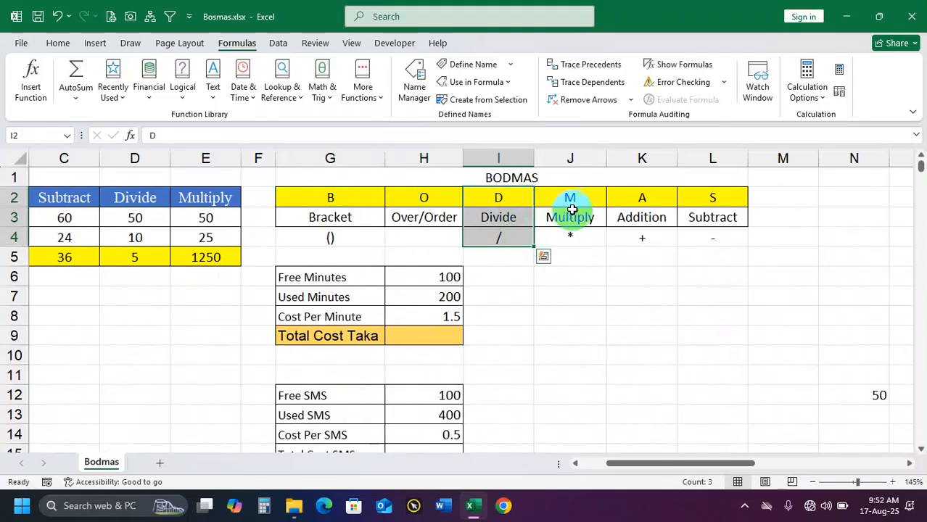
drag(573, 197, 571, 232)
drag(635, 196, 643, 240)
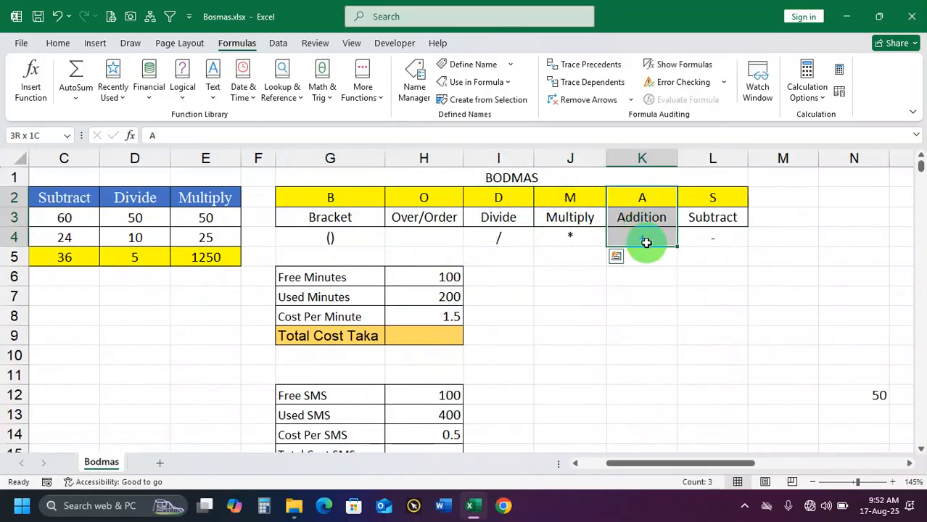
drag(701, 200, 709, 235)
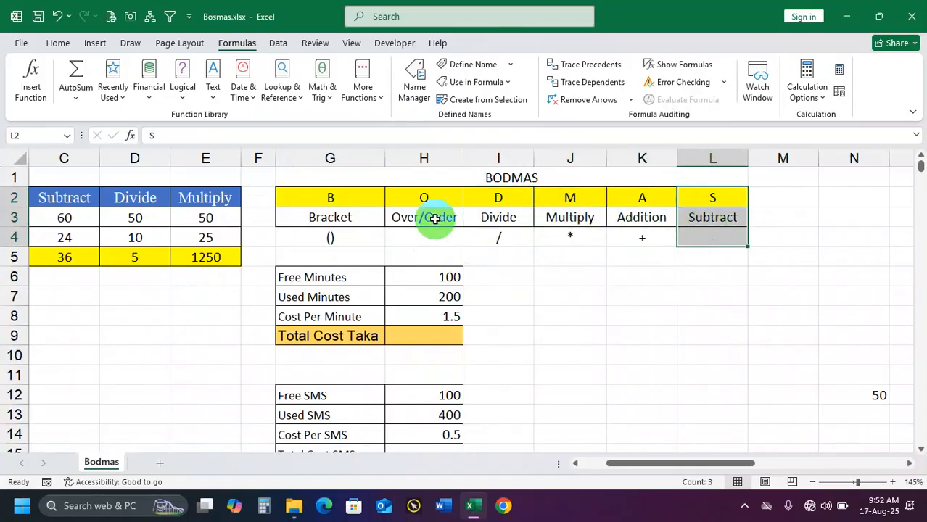
drag(349, 199, 714, 231)
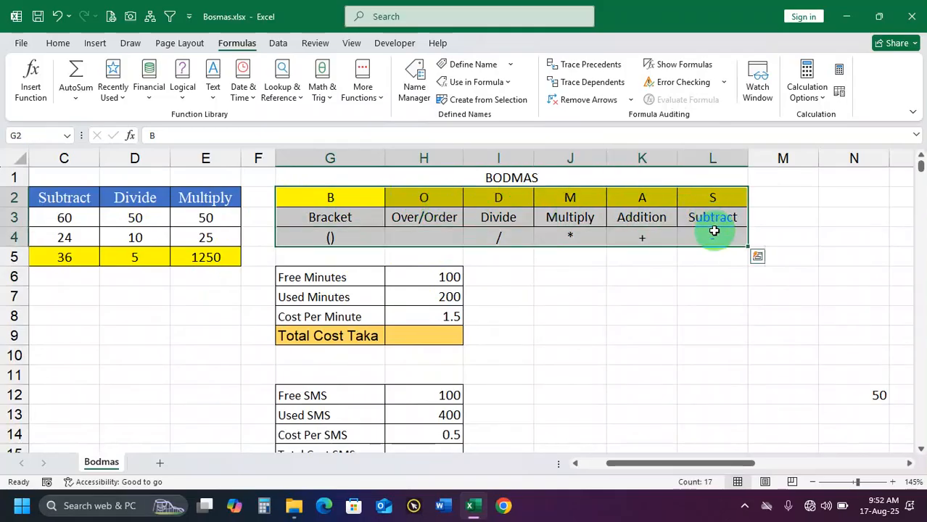
Trace the BODMAS calculation order from Bracket through Subtract across the range G2:L4
click(339, 214)
drag(335, 203, 336, 240)
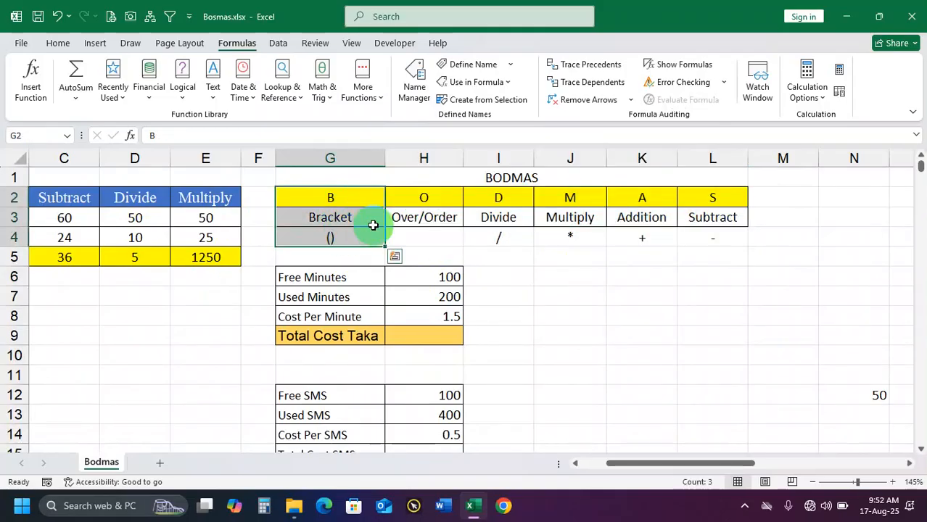
drag(434, 198, 436, 235)
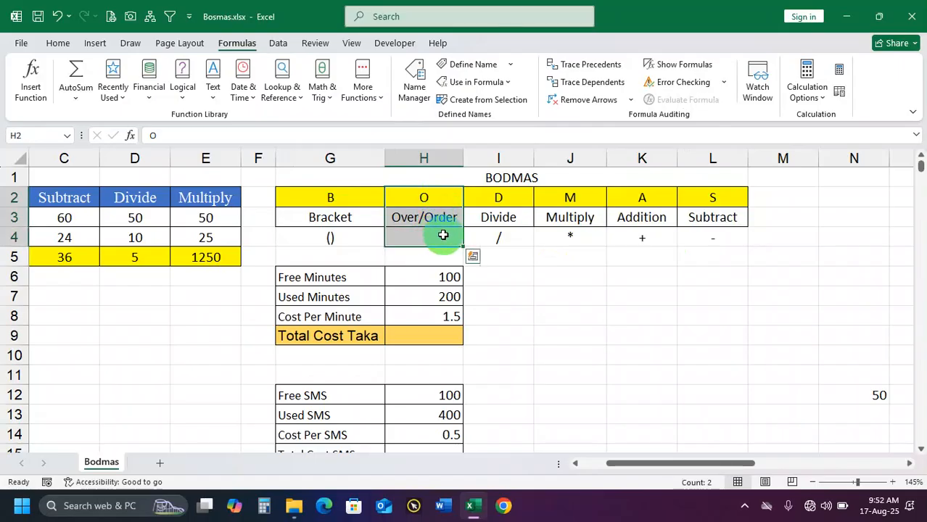
drag(498, 197, 515, 238)
drag(580, 201, 571, 238)
drag(625, 200, 637, 236)
drag(713, 197, 721, 240)
drag(715, 199, 332, 246)
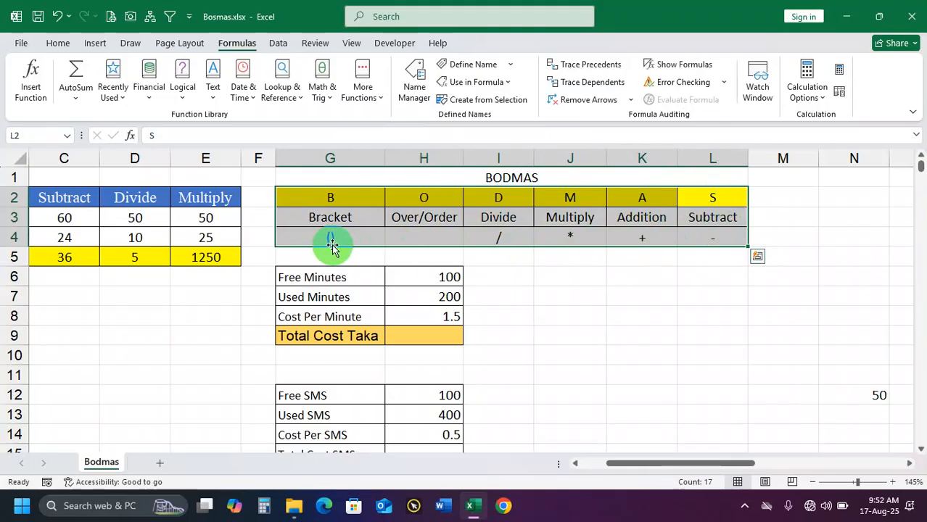
Examine the bracket symbol in cell G4 and compare the Bracket and Over/Order columns with the remaining operations through column L
click(349, 238)
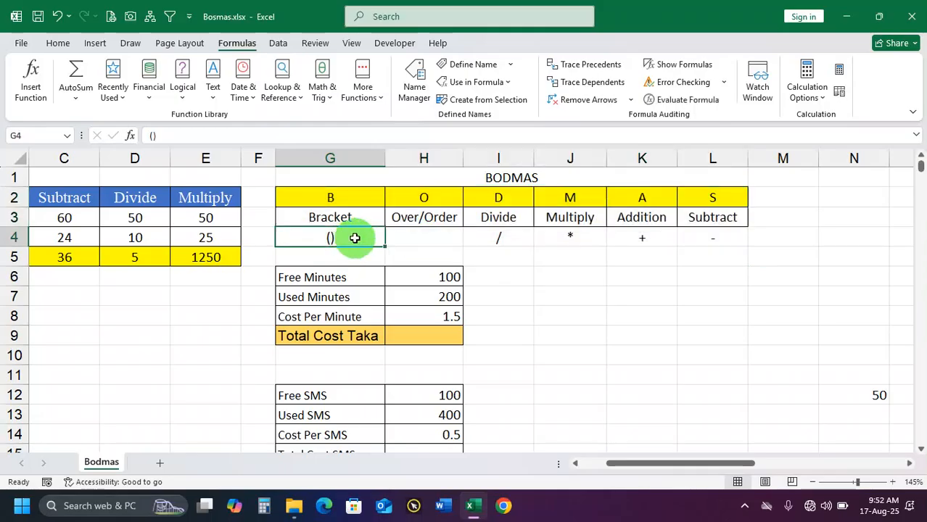
drag(428, 197, 431, 237)
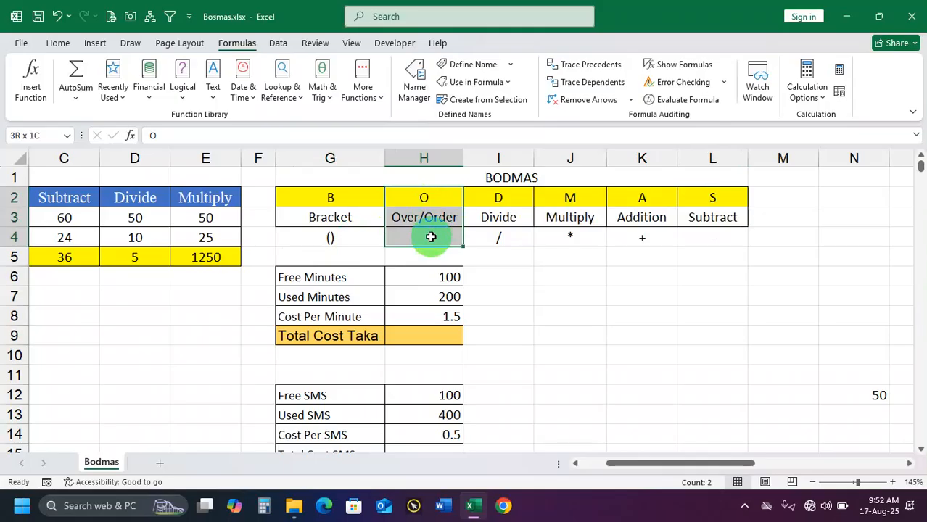
drag(348, 198, 414, 238)
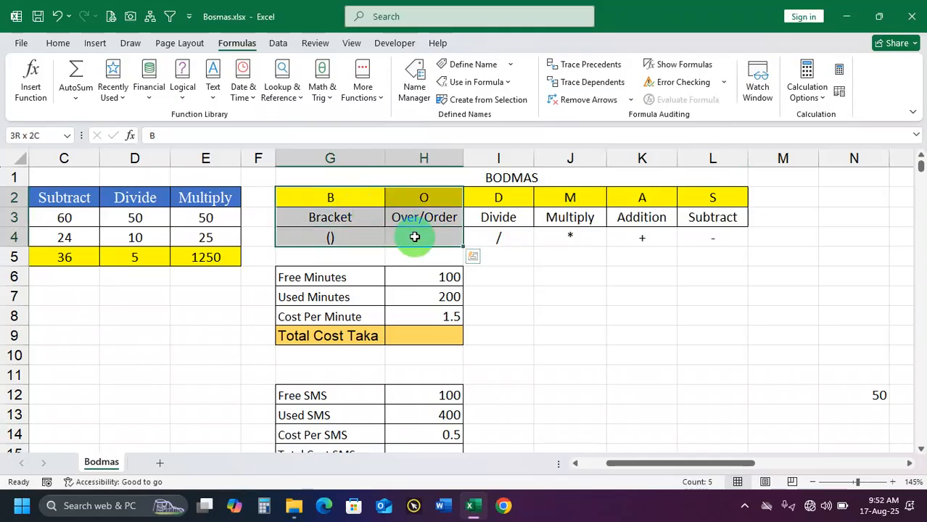
drag(501, 199, 509, 239)
drag(567, 202, 570, 237)
drag(656, 198, 655, 237)
drag(698, 202, 702, 236)
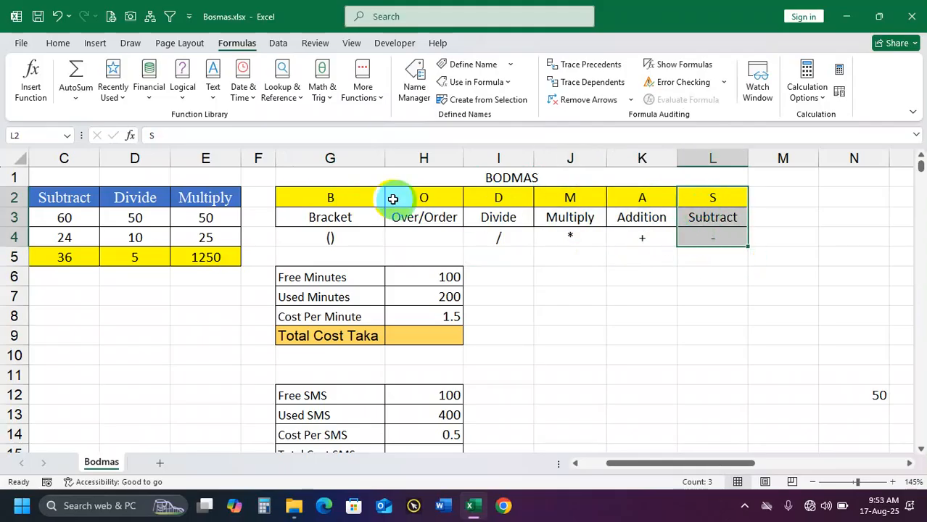
drag(341, 199, 703, 235)
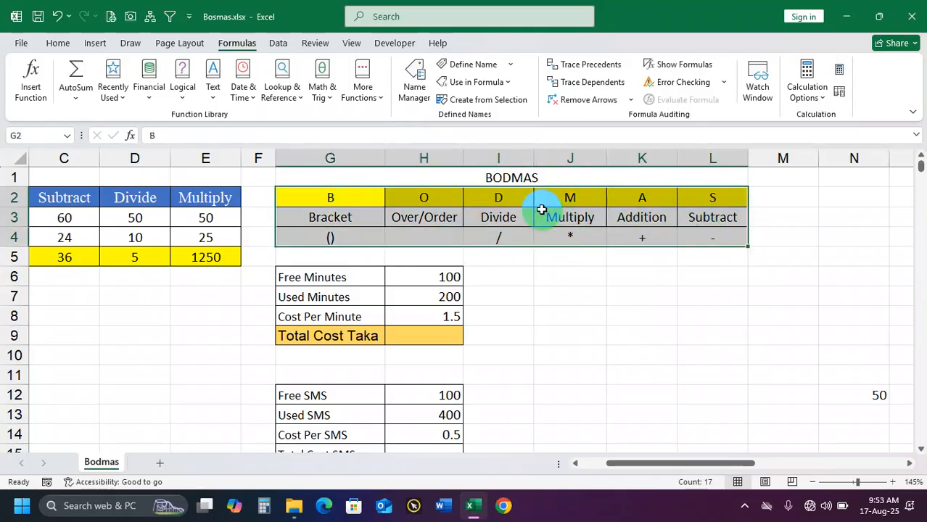
drag(358, 200, 691, 234)
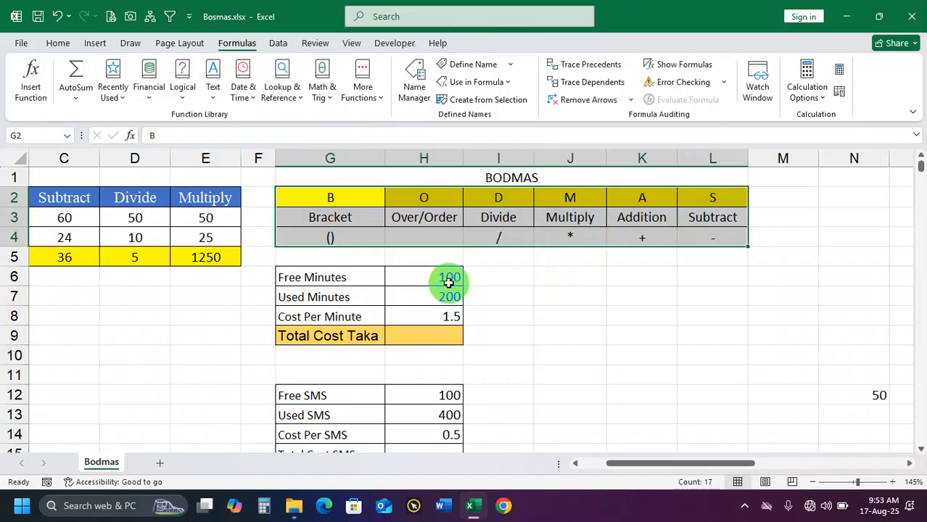
Examine the Free Minutes, Used Minutes and Cost Per Minute labels and values in the range G6:H8
click(430, 335)
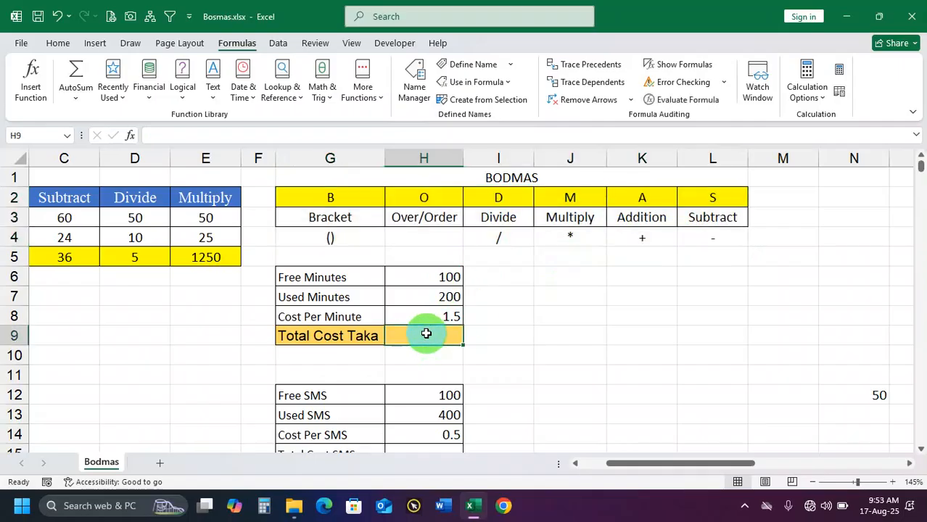
ctrl+scroll(427, 334, up, 2)
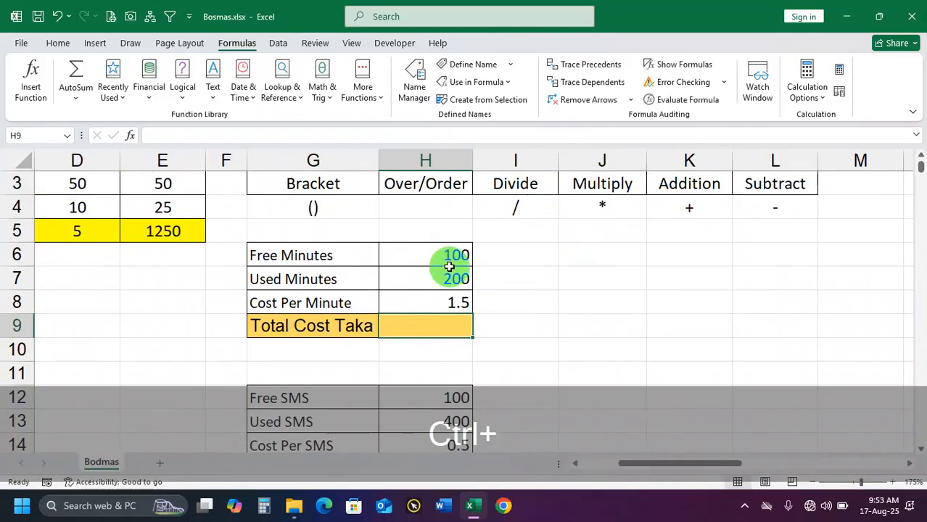
drag(444, 255, 429, 327)
click(429, 327)
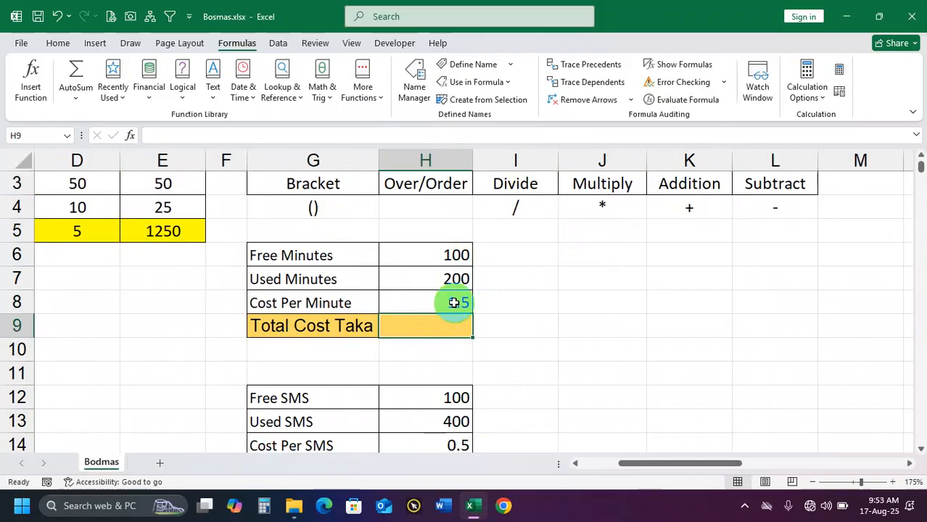
drag(352, 253, 439, 254)
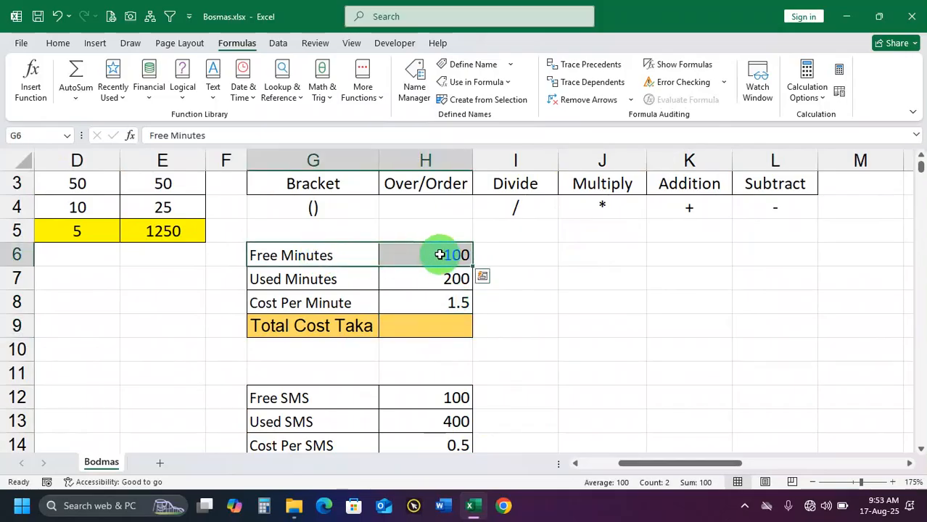
click(440, 254)
click(306, 278)
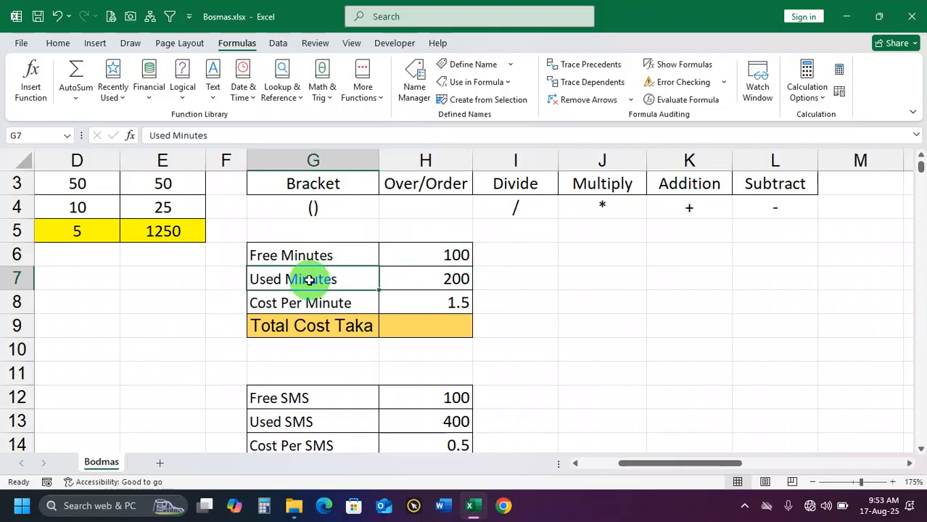
click(430, 278)
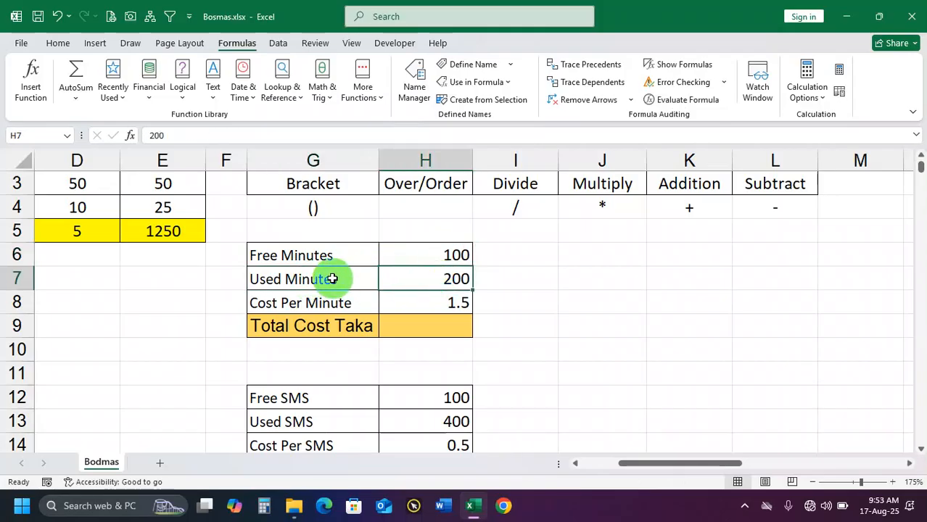
drag(325, 275, 443, 280)
click(443, 279)
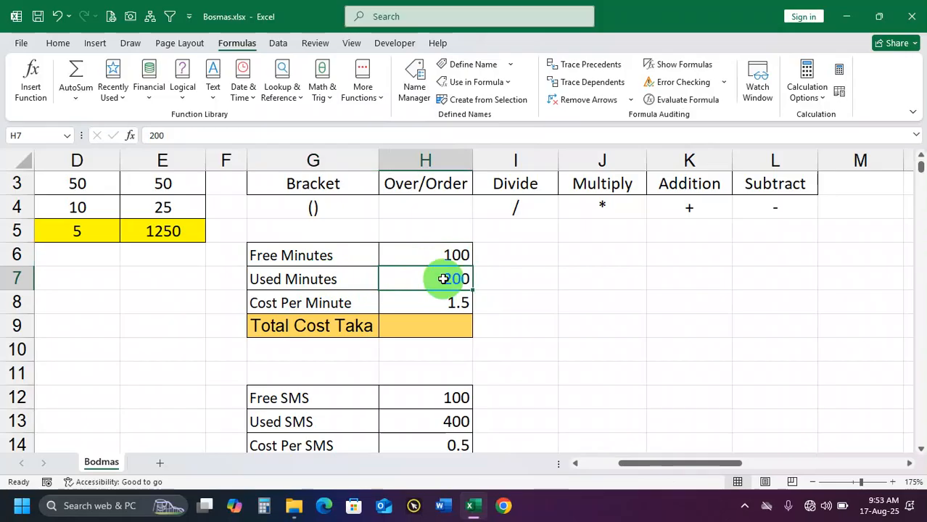
click(318, 300)
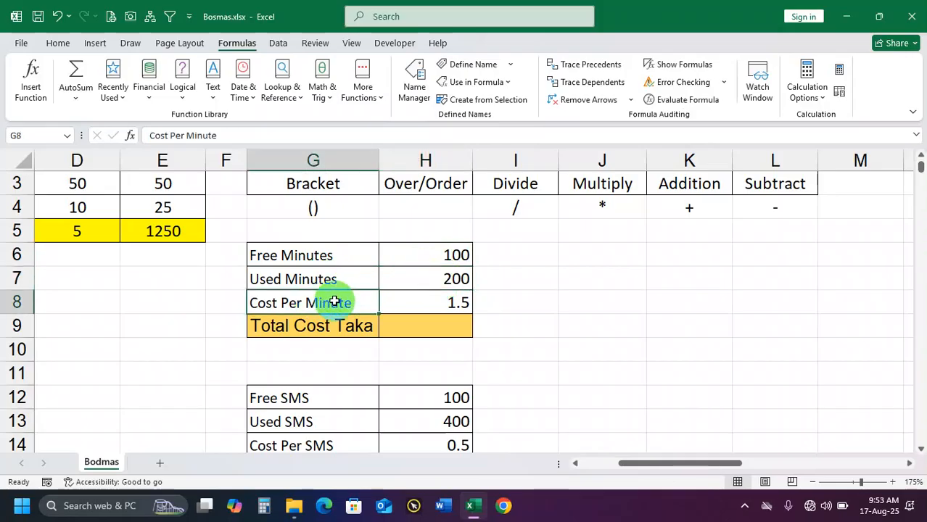
click(435, 305)
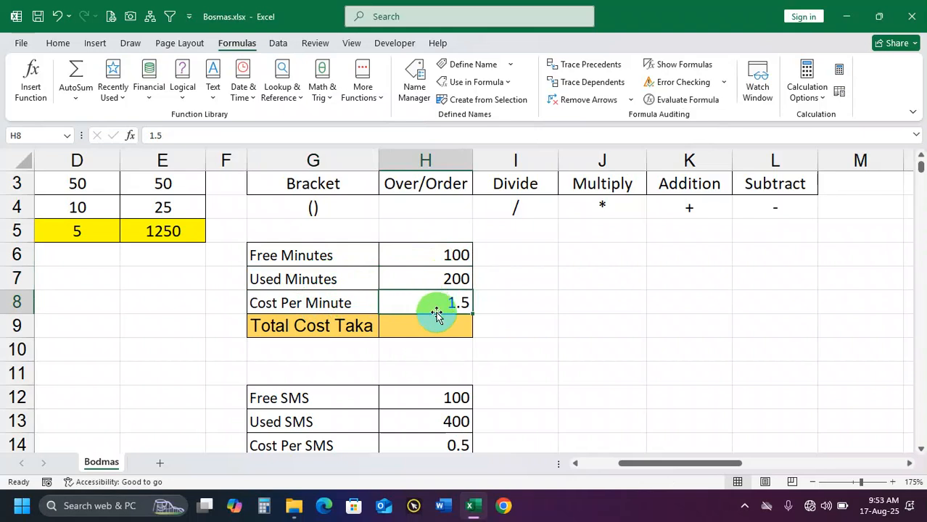
Enter the unbracketed formula =H7-H6*1.5 in the Total Cost Taka cell H9
click(442, 325)
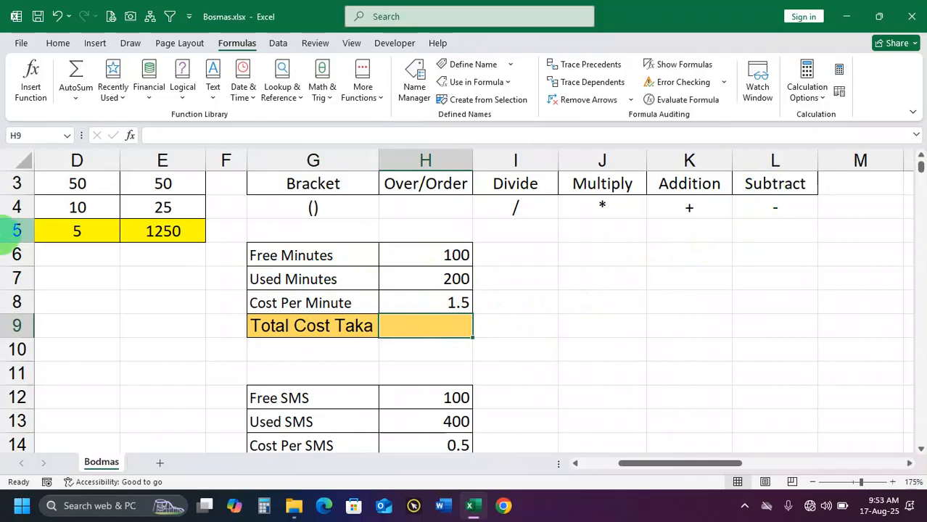
text(=)
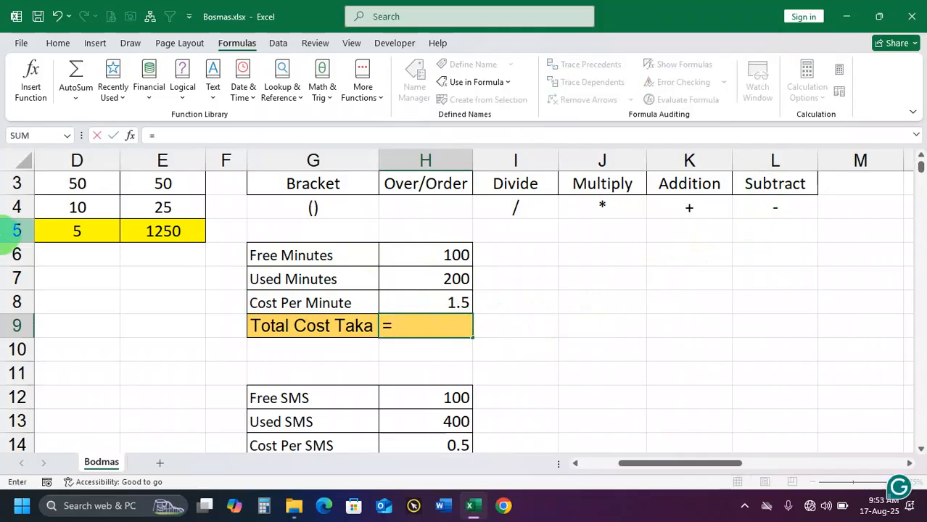
click(425, 280)
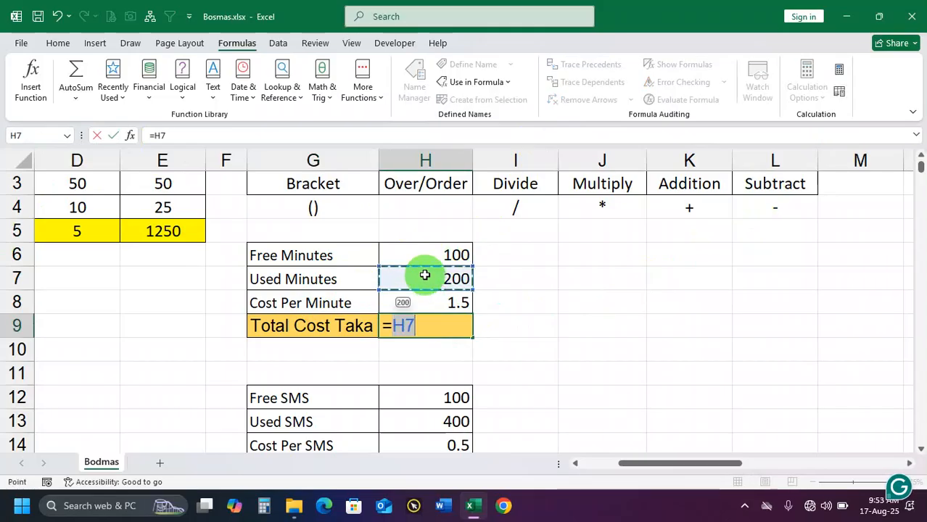
text(-)
click(452, 258)
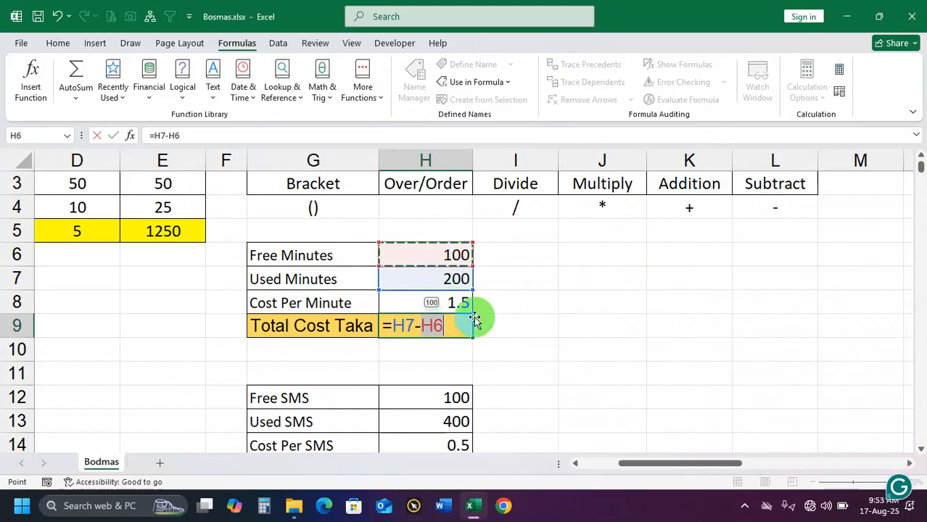
text(*)
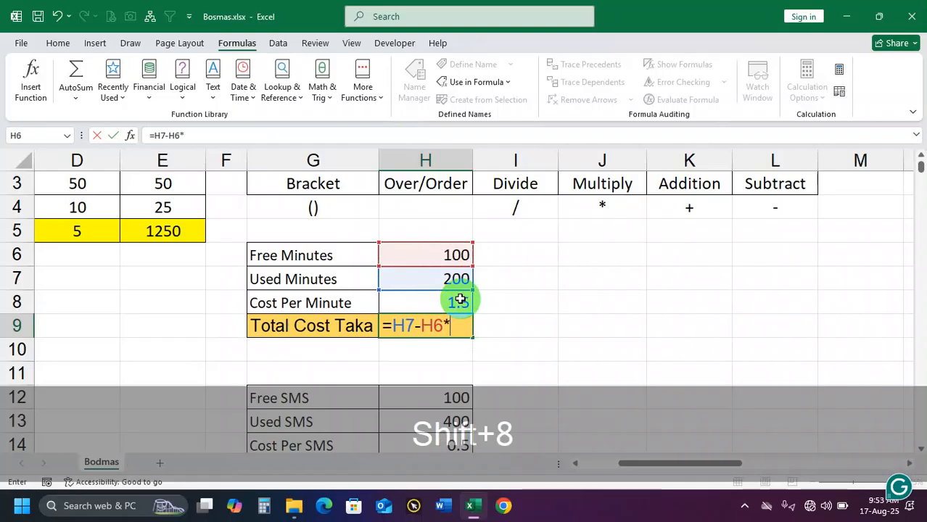
text(1.5)
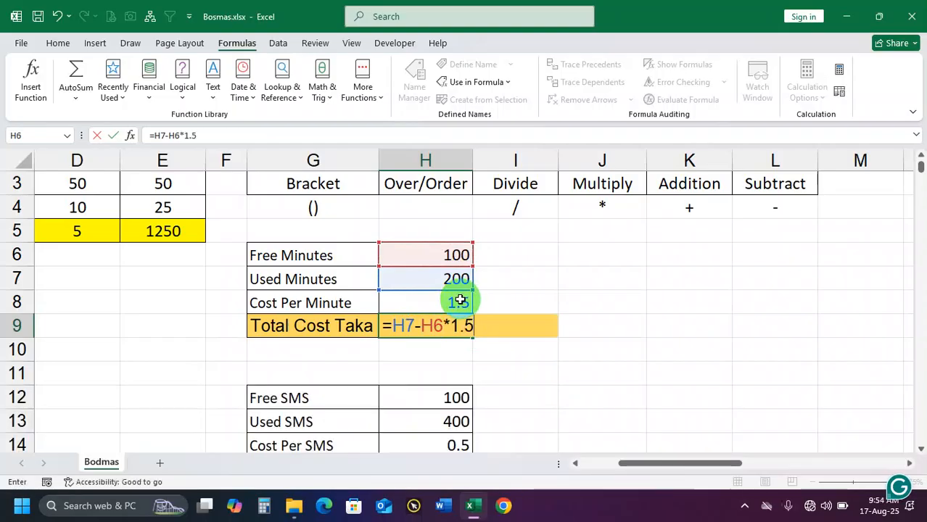
key(Return)
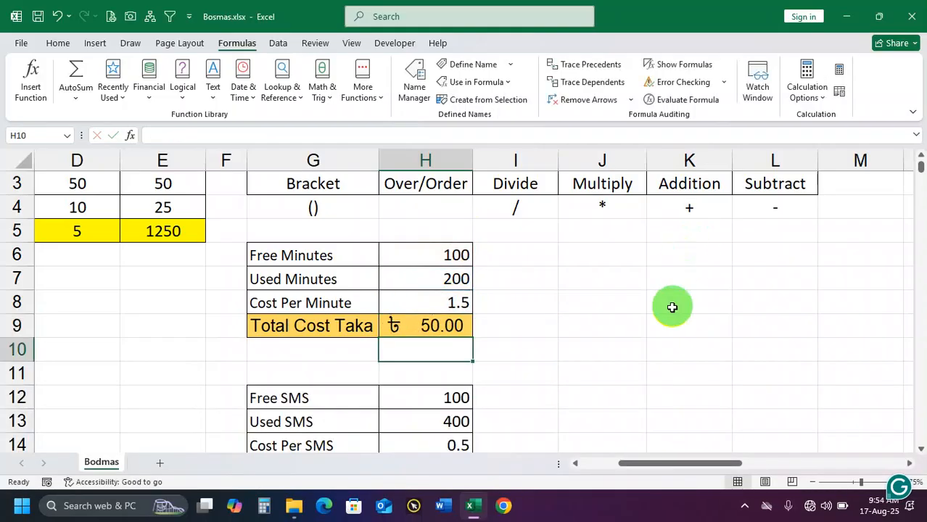
Replace the Total Cost Taka formula in H9 with =H7-H6*H8, referencing the Cost Per Minute cell
click(470, 325)
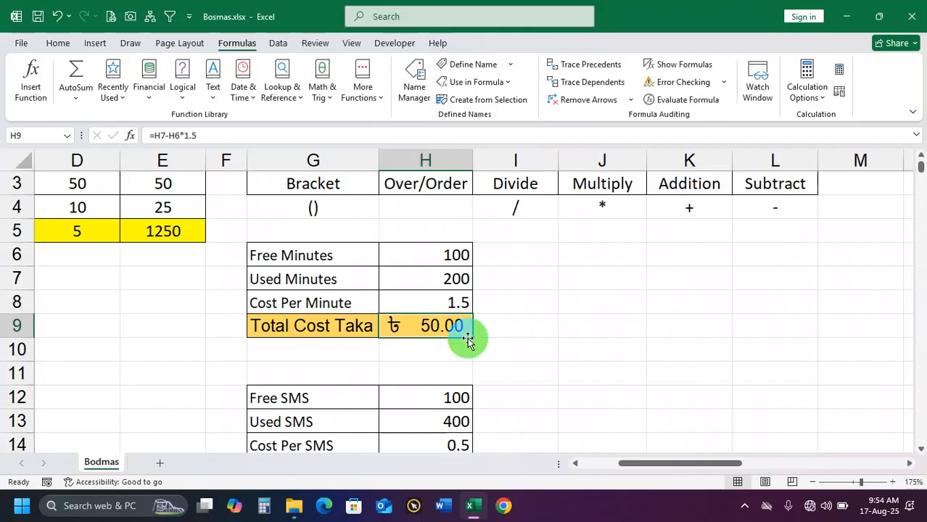
key(Delete)
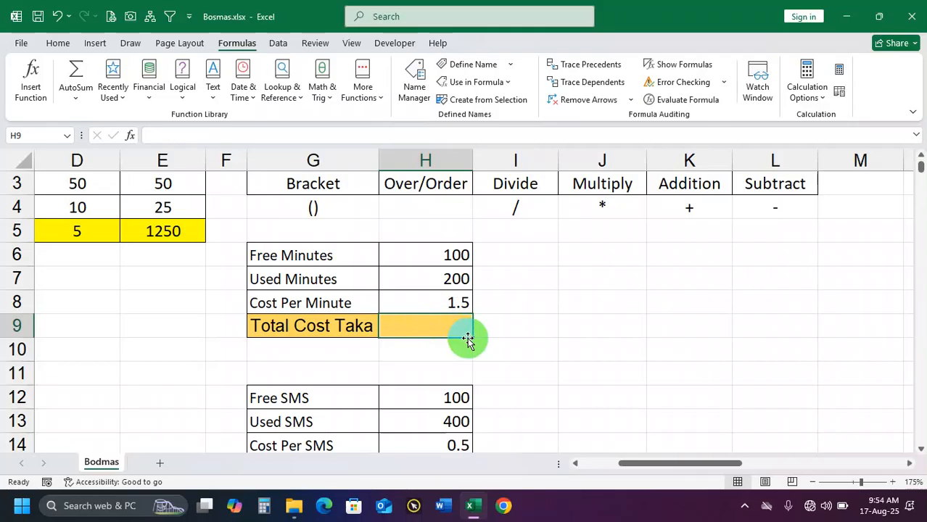
text(=)
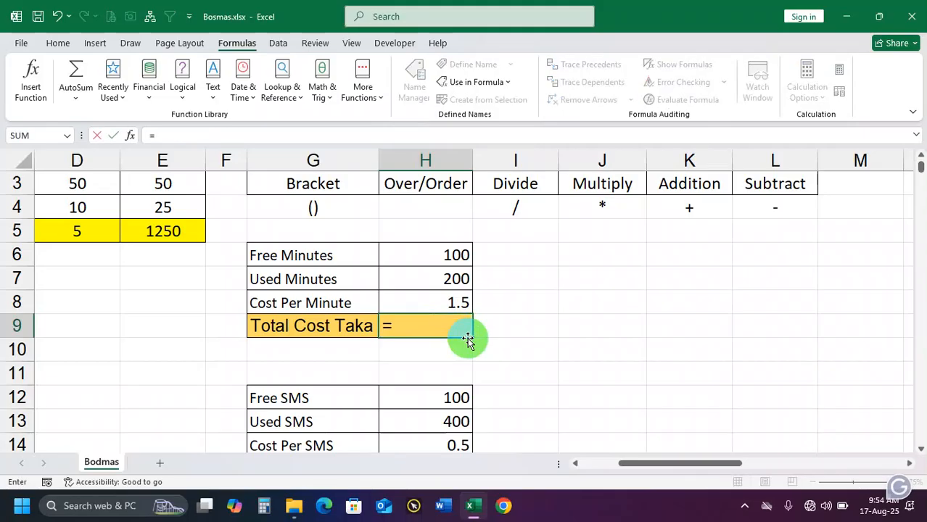
click(446, 277)
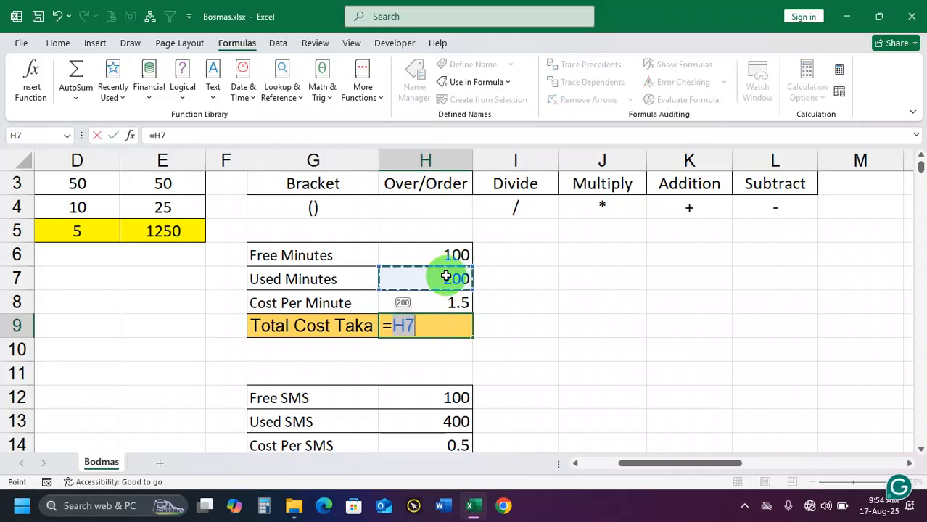
text(-)
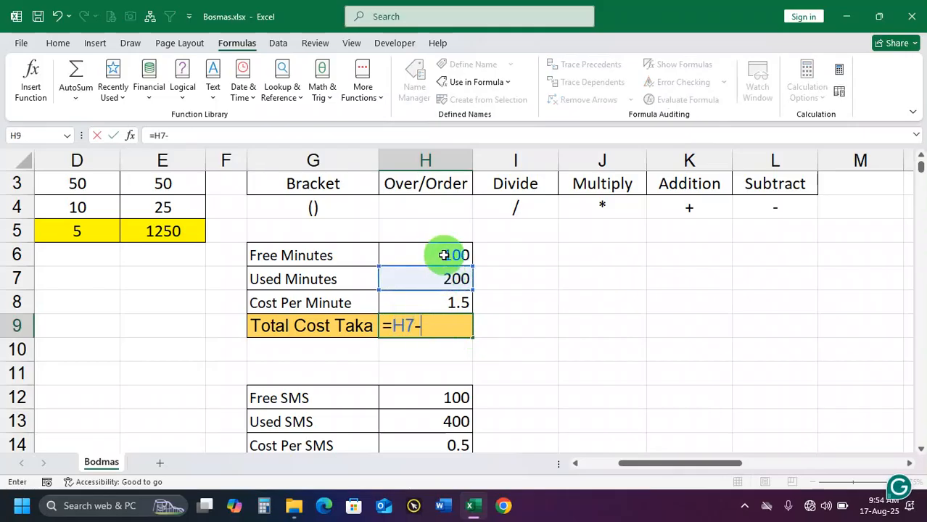
click(443, 254)
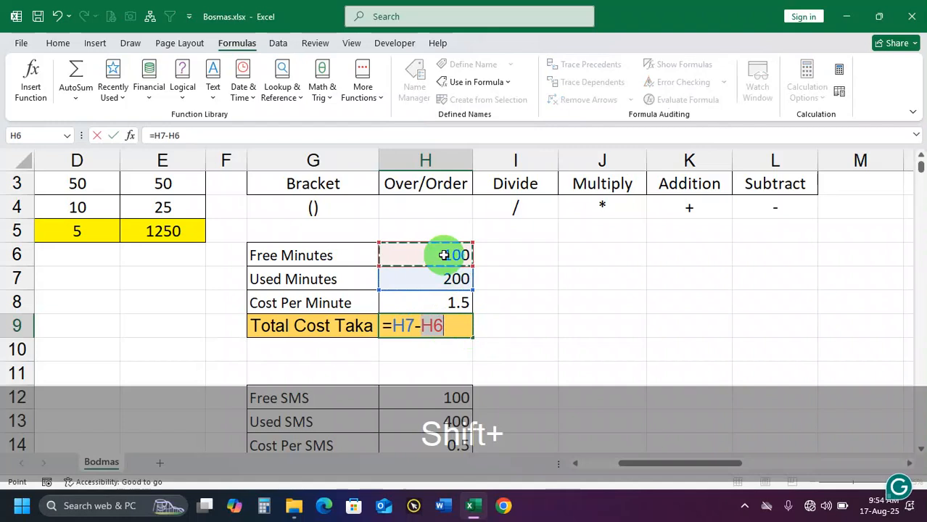
text(*)
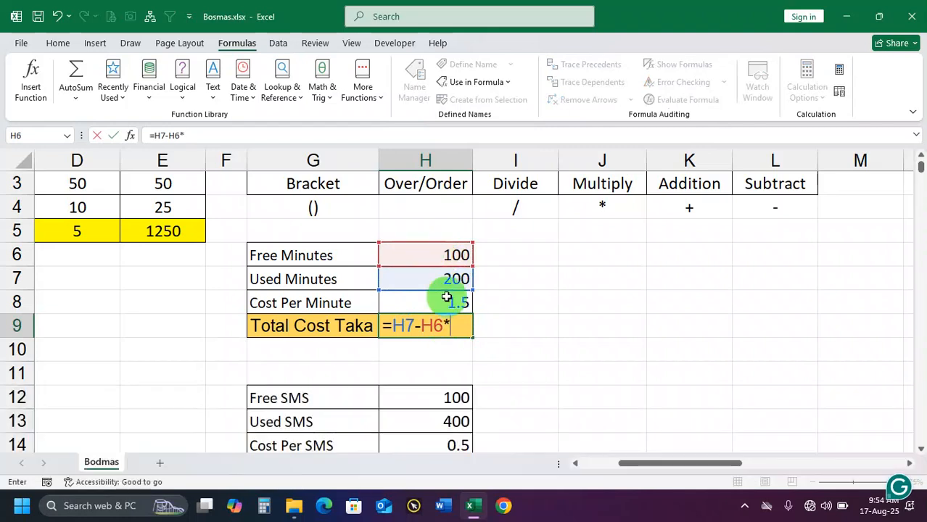
click(446, 301)
key(Return)
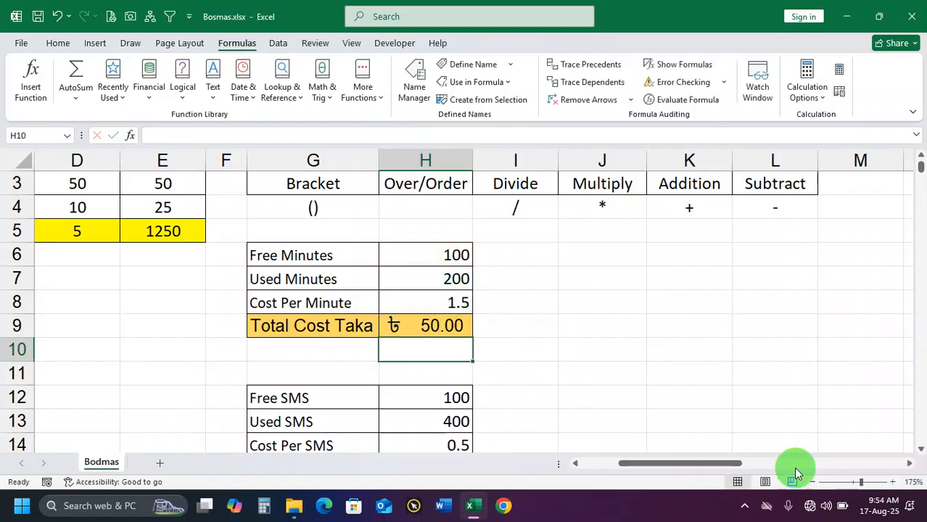
Clear the unbracketed cost formula from cell H9
click(444, 324)
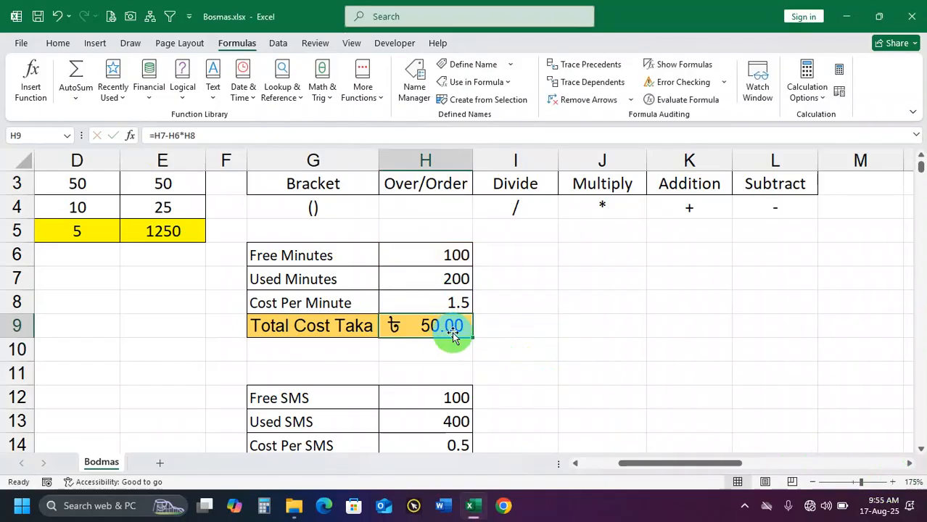
key(Delete)
click(568, 323)
Enter =(H7-H6)*1.5 in the Total Cost Taka cell H9, bracketing the subtraction of free minutes from used minutes
click(431, 325)
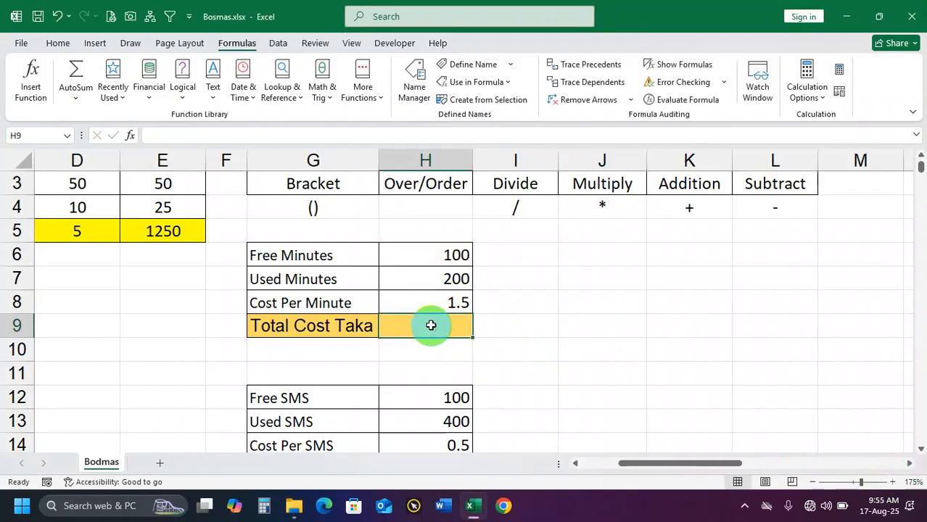
text(=)
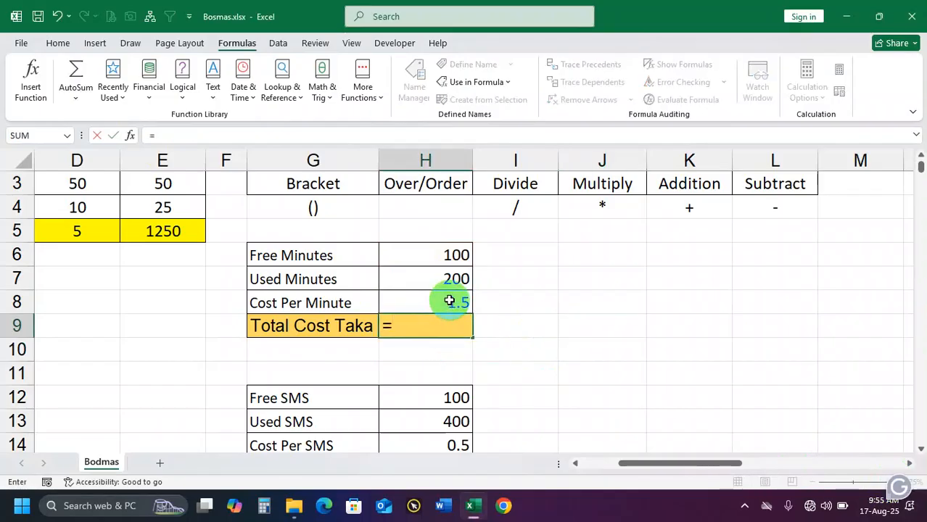
click(443, 280)
text(-)
click(449, 255)
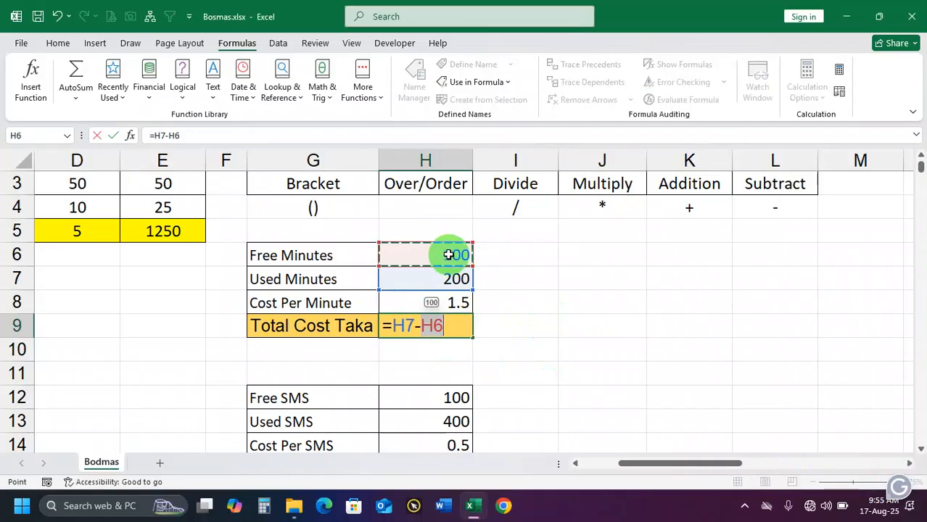
text())
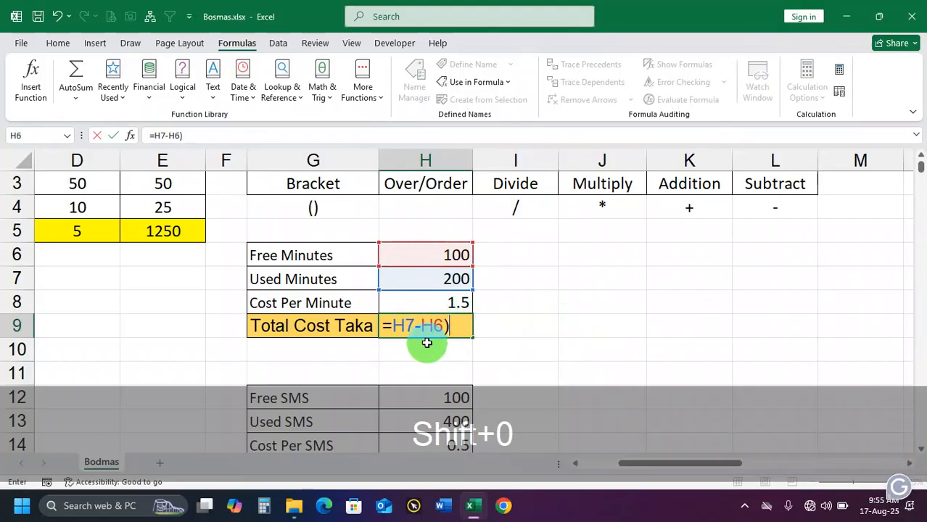
click(393, 326)
text(()
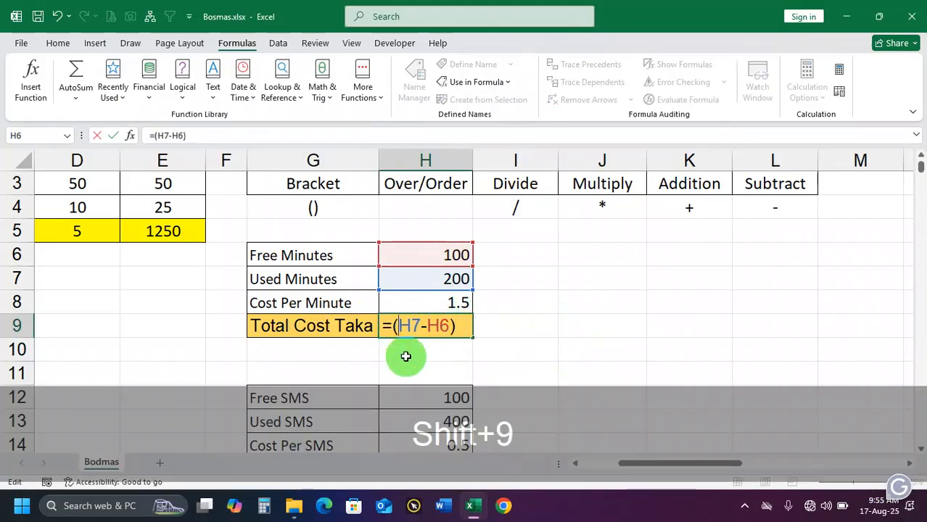
click(464, 327)
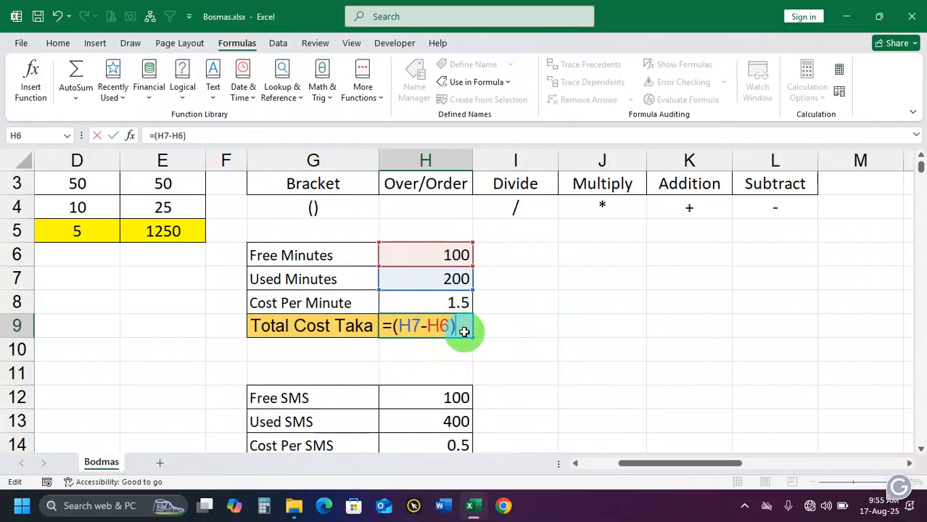
text(*)
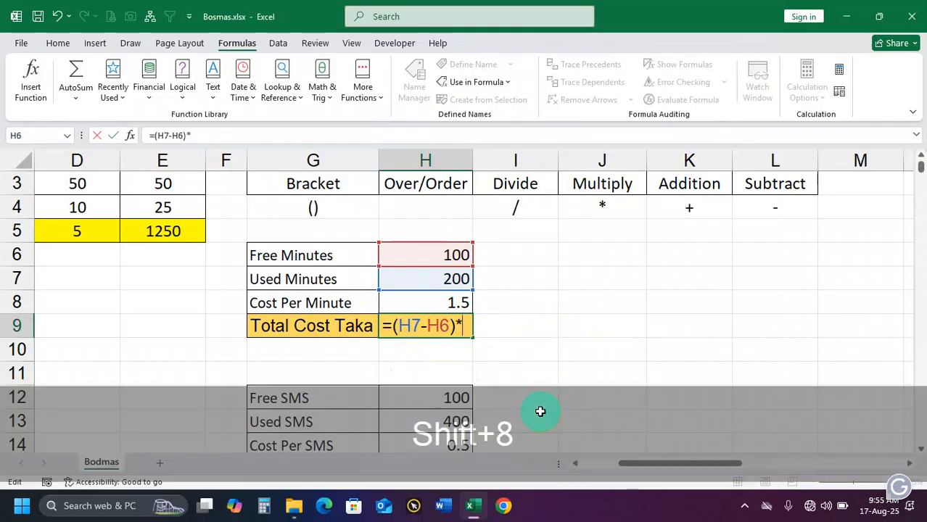
text(1.5)
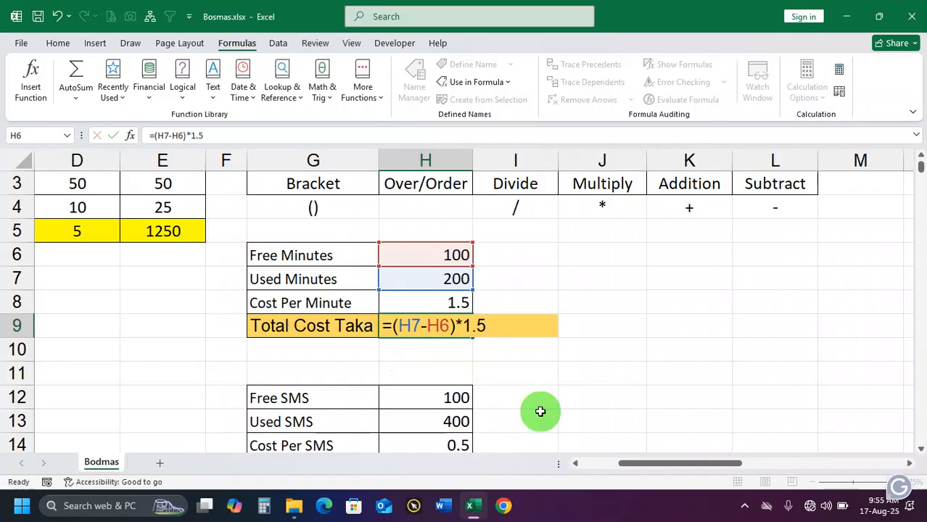
key(Return)
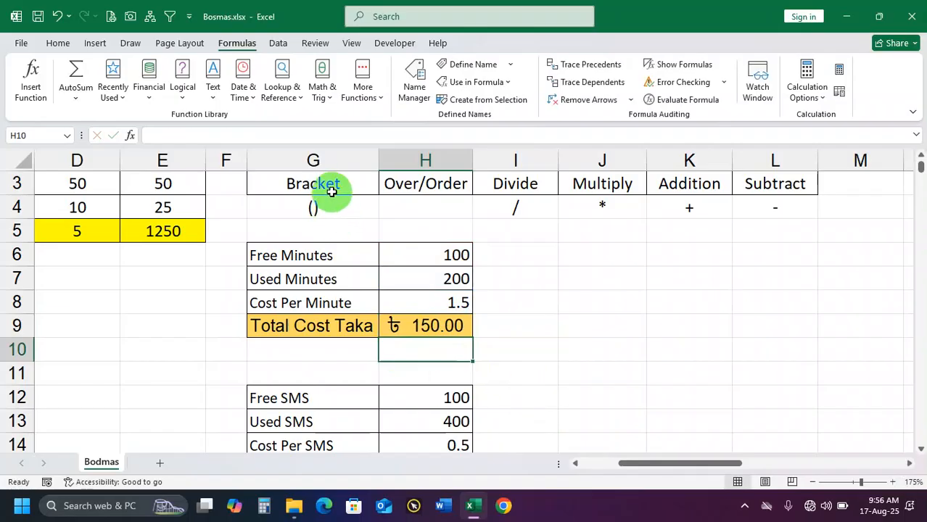
Review the bracketed formula in H9, highlighting its 1.5 multiplier, and compare it with the Used Minutes and Cost Per Minute values
click(439, 327)
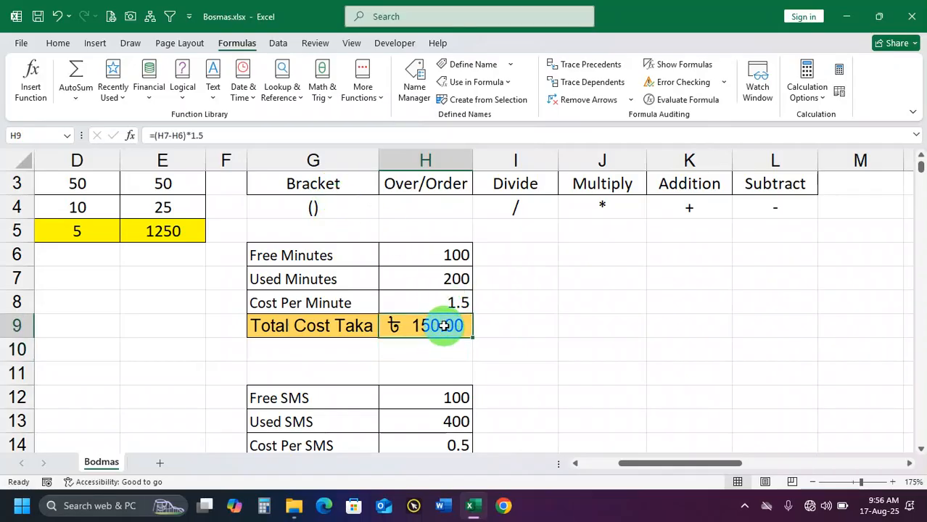
double_click(441, 326)
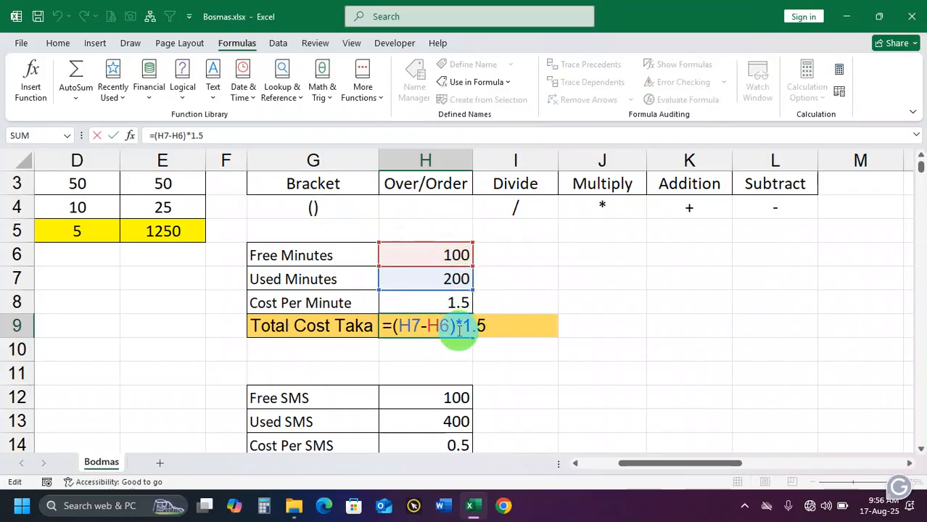
drag(466, 326, 487, 326)
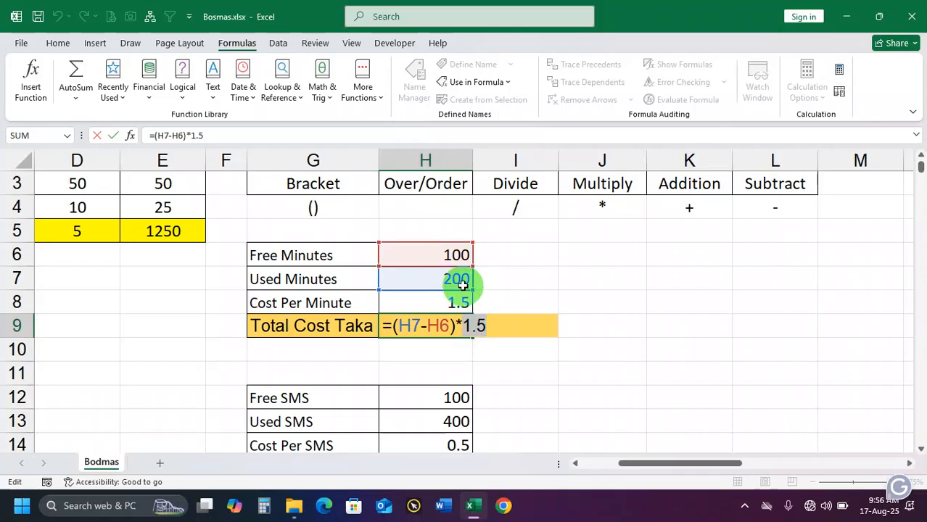
key(Return)
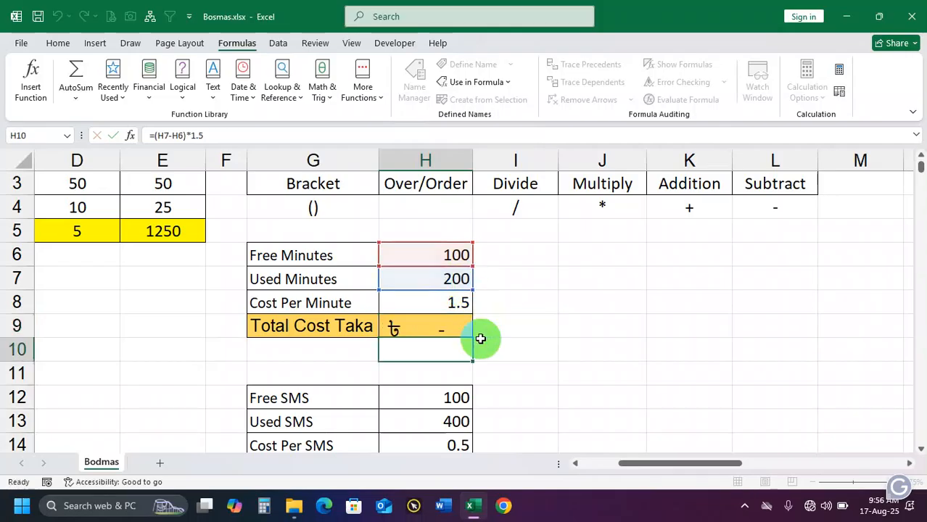
click(457, 327)
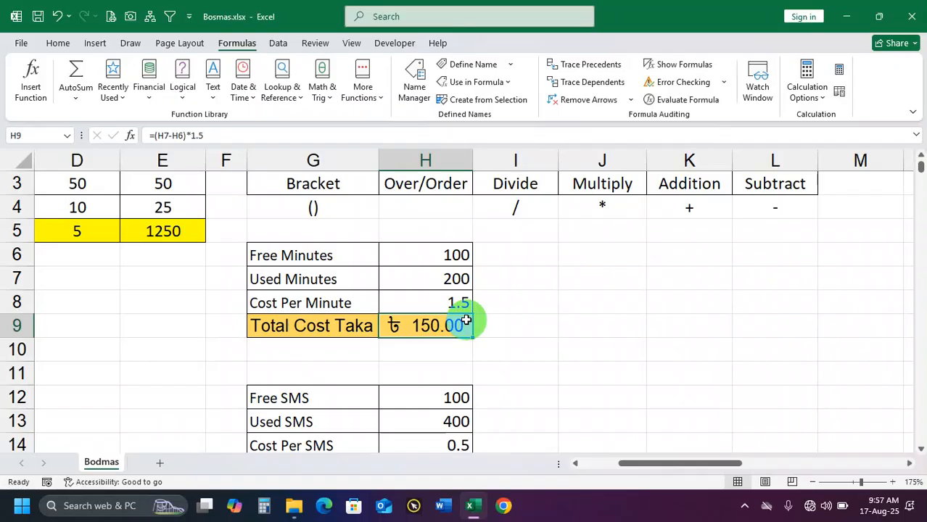
drag(440, 277, 441, 321)
click(437, 325)
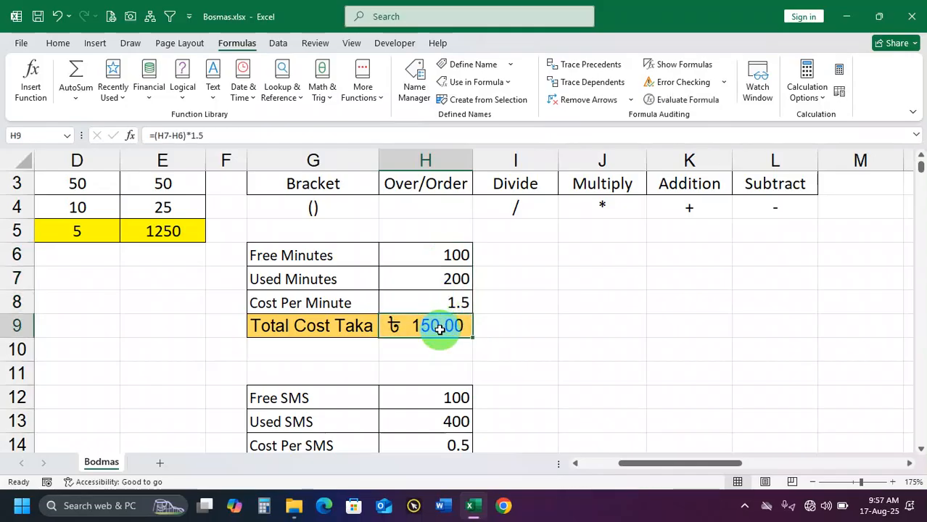
Enter =(H13-H12)*H14 in the Total Cost SMS cell H15, bracketing the subtraction of free SMS from used SMS
scroll(441, 330, down, 2)
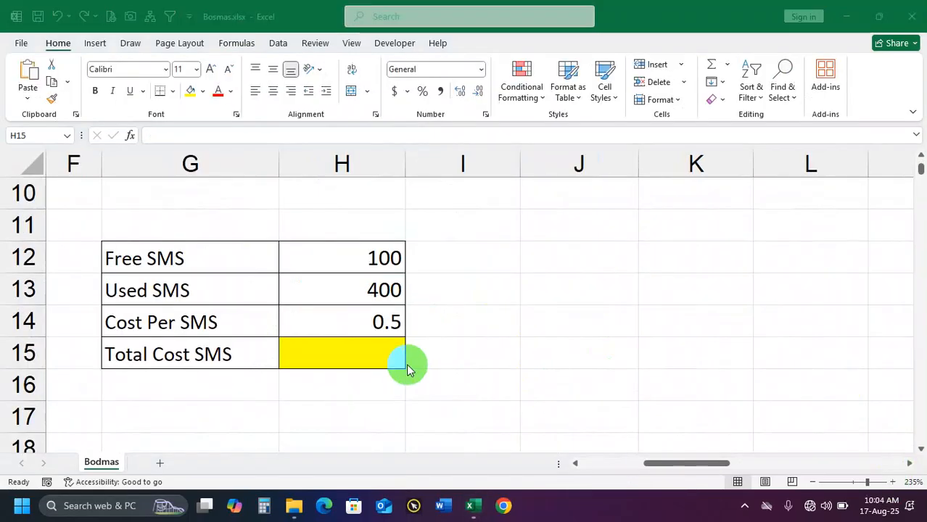
click(370, 354)
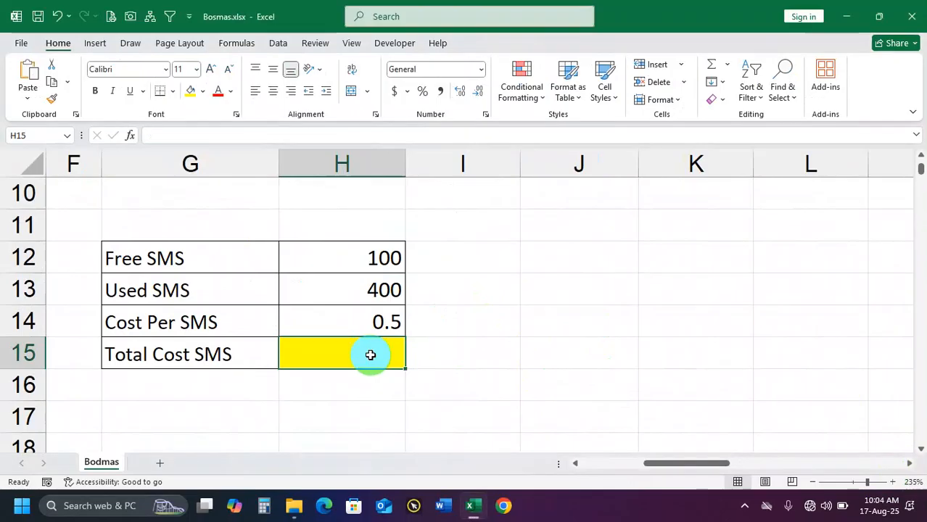
text(=()
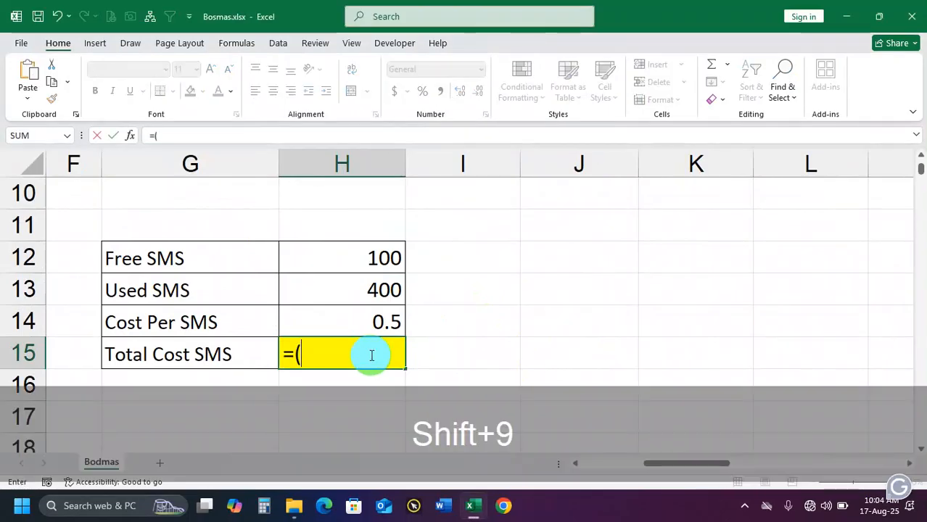
click(357, 290)
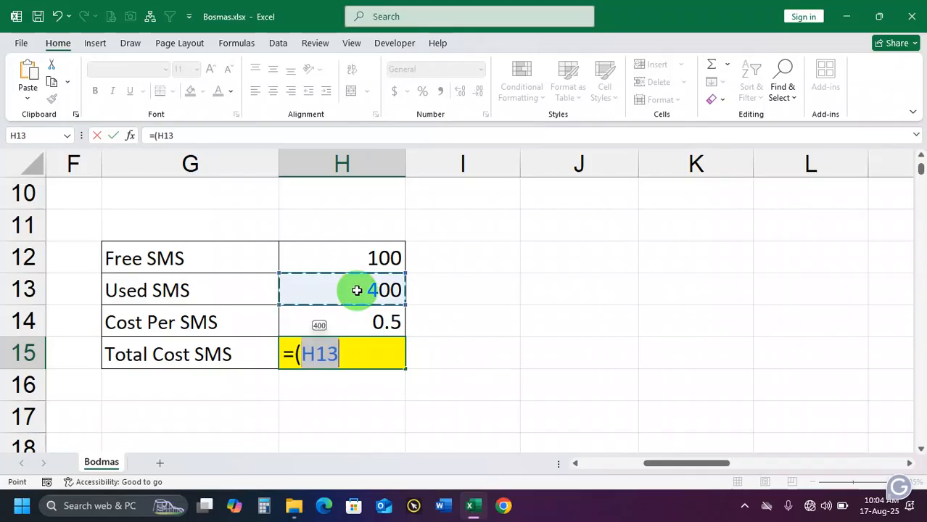
text(-)
click(383, 264)
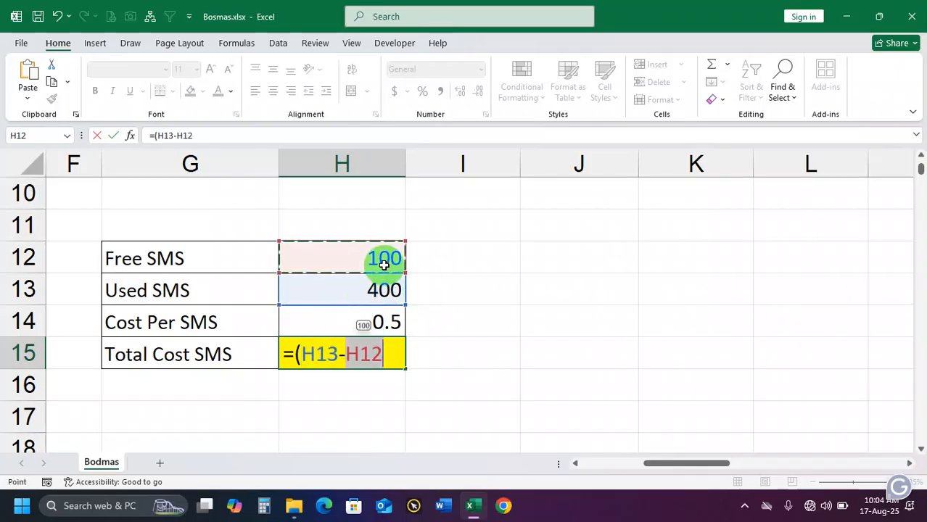
text())
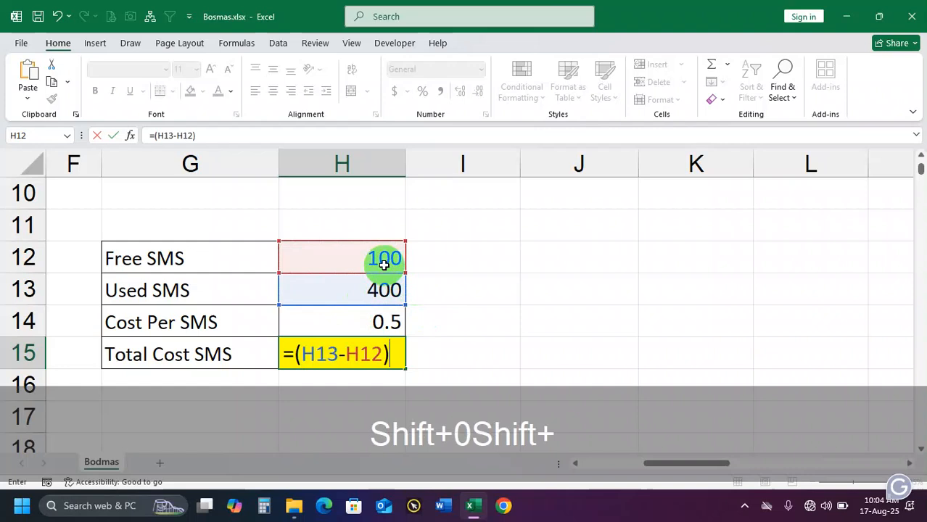
text(*)
click(350, 326)
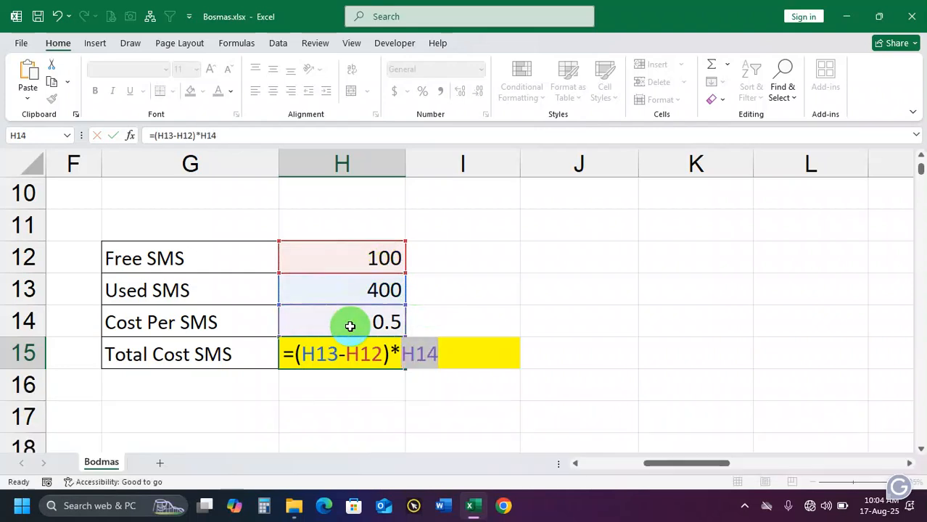
key(Return)
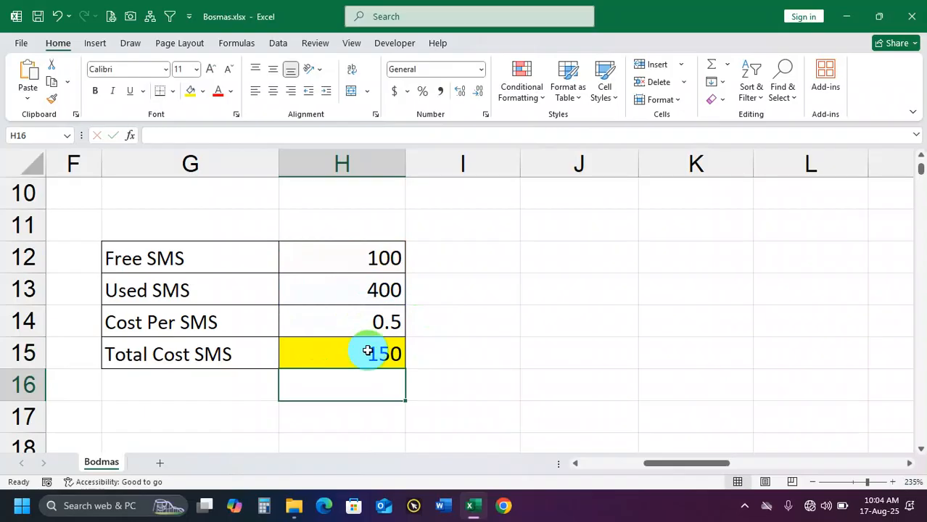
Replace the Total Cost SMS formula in H15 with the unbracketed version =H13-H12*H14
click(368, 351)
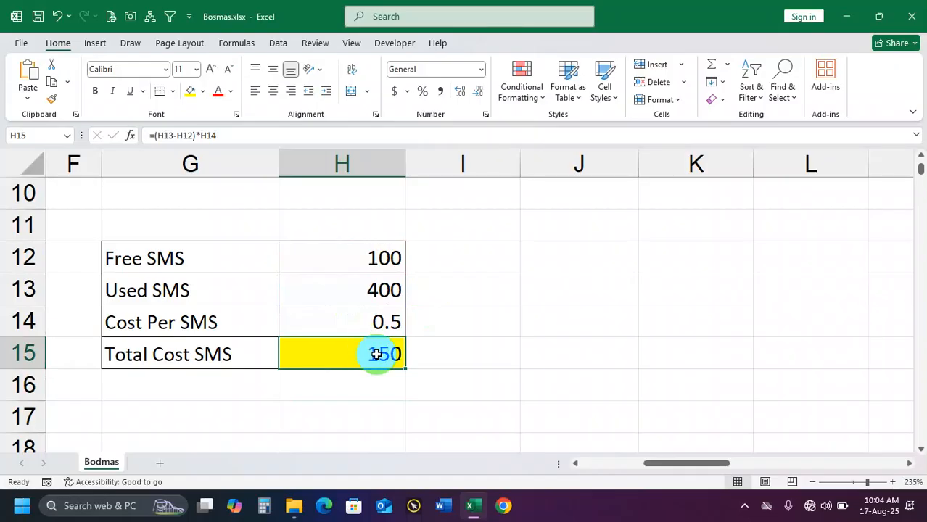
text(=)
click(388, 284)
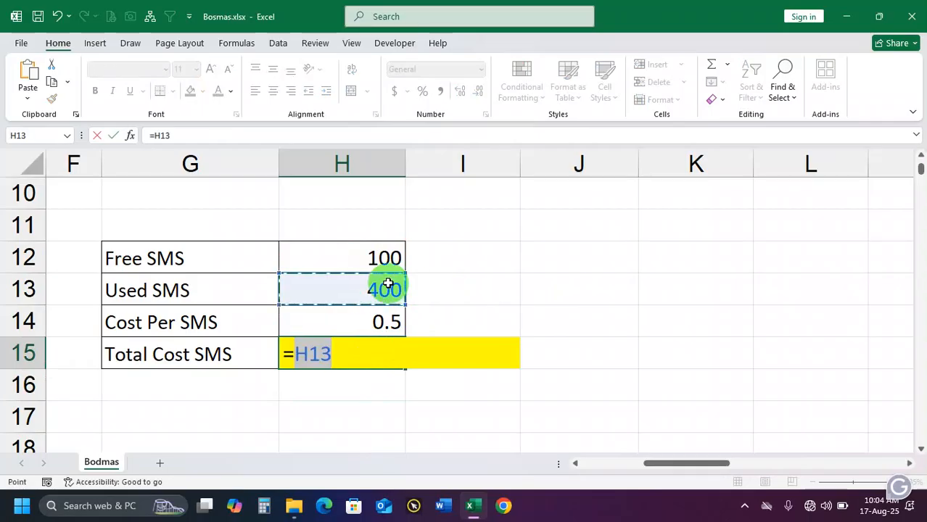
text(-)
click(375, 259)
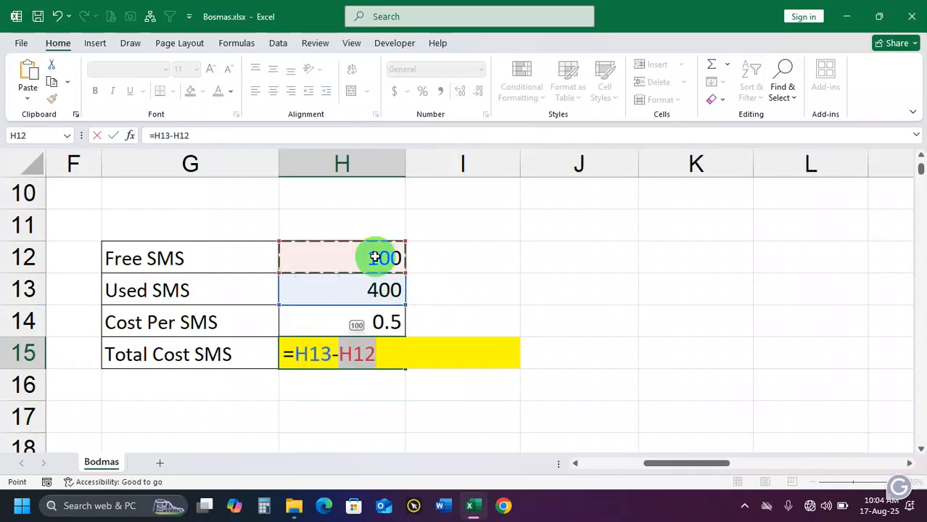
text(*)
click(370, 322)
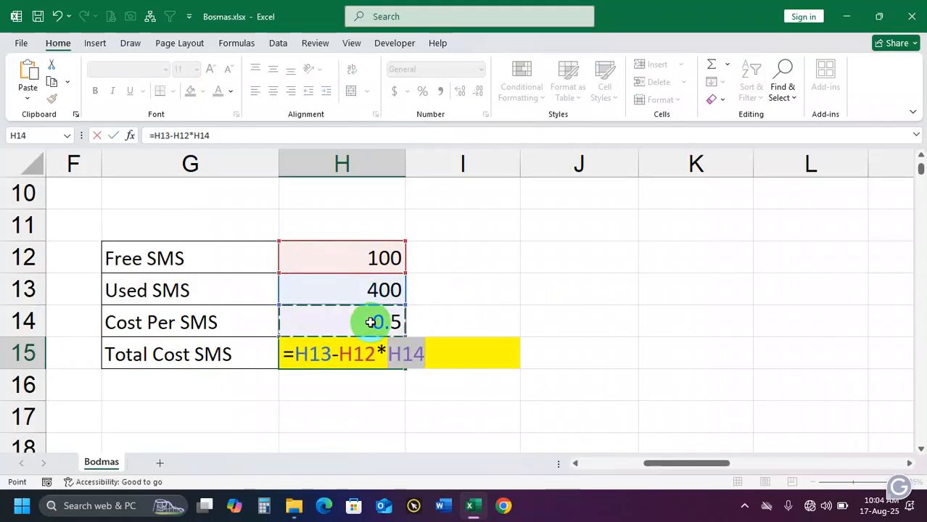
key(Return)
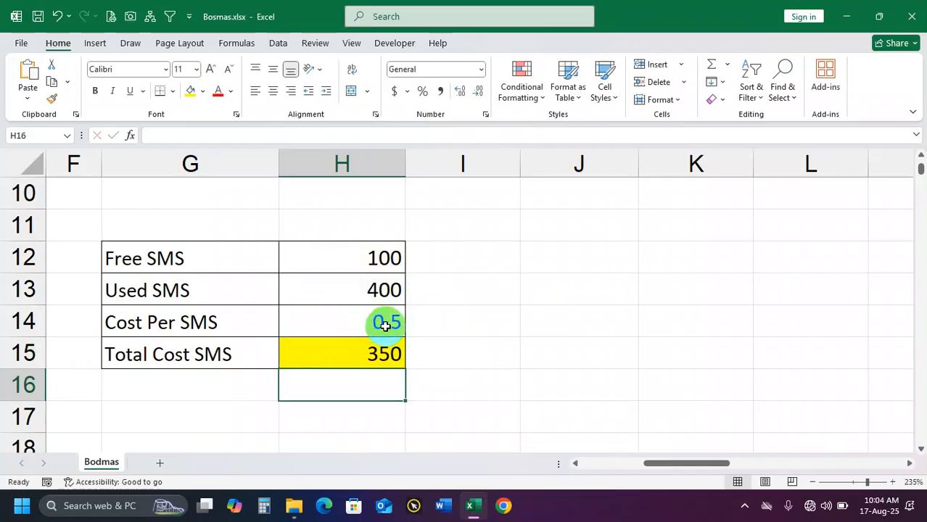
Clear the unbracketed formula from the Total Cost SMS cell H15 and highlight the SMS values in H12:H14
click(347, 353)
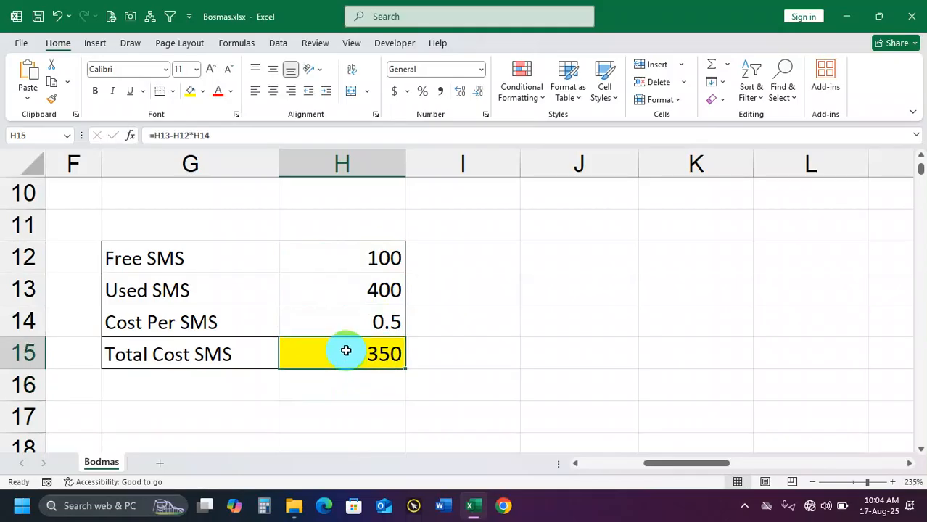
key(Delete)
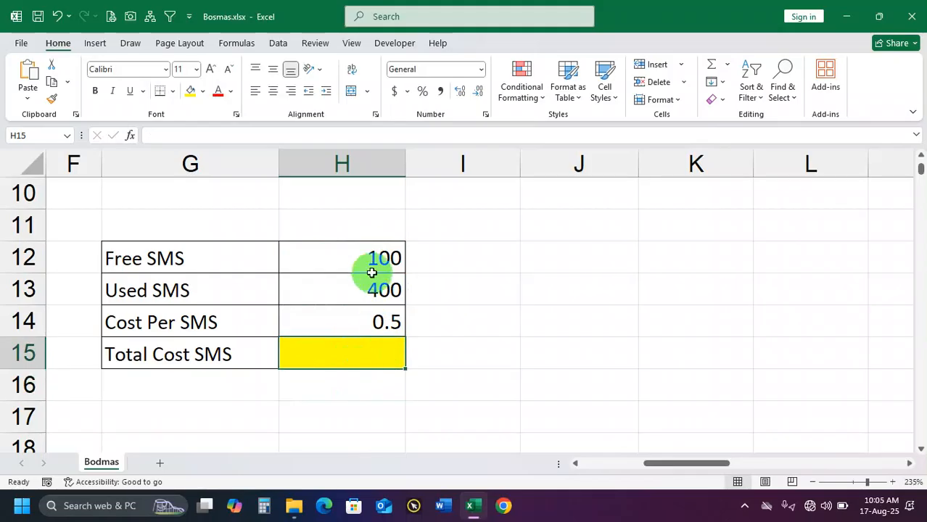
drag(362, 263, 357, 321)
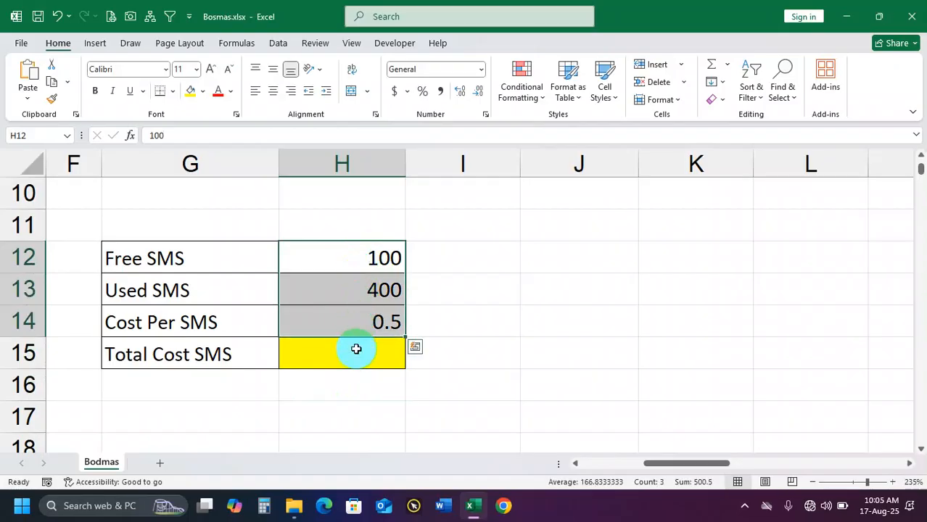
click(356, 350)
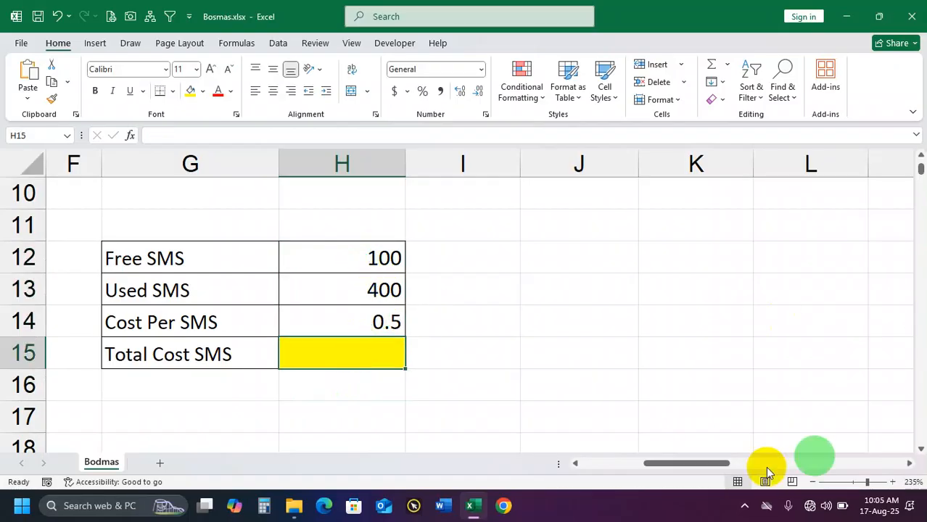
drag(379, 256, 377, 317)
click(355, 350)
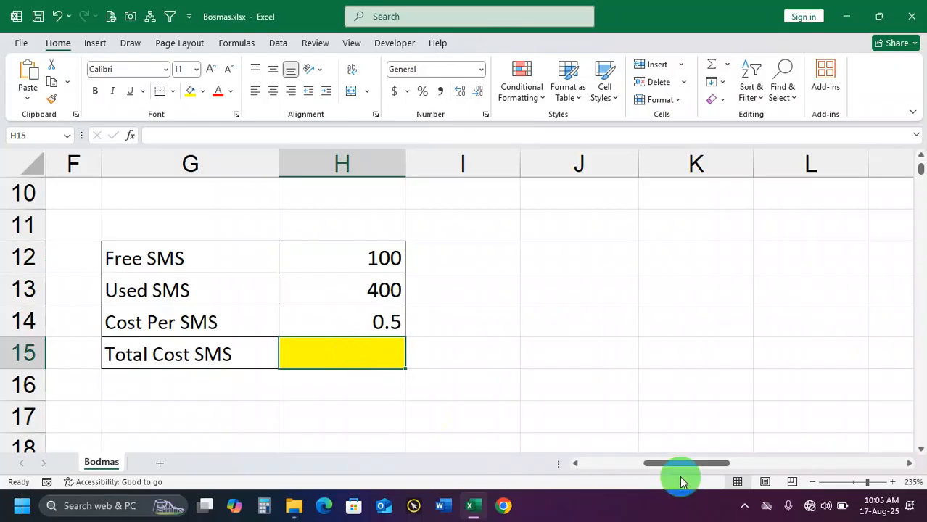
Return to the arithmetic table, highlight the Add column's values, and clear the SUM formula from cell B5
drag(690, 465, 627, 466)
scroll(437, 367, down, 2)
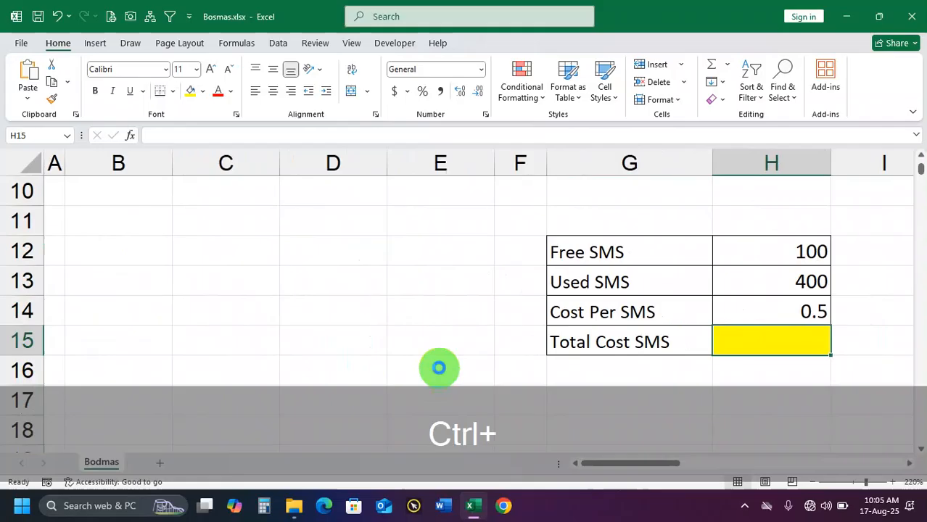
scroll(444, 346, up, 3)
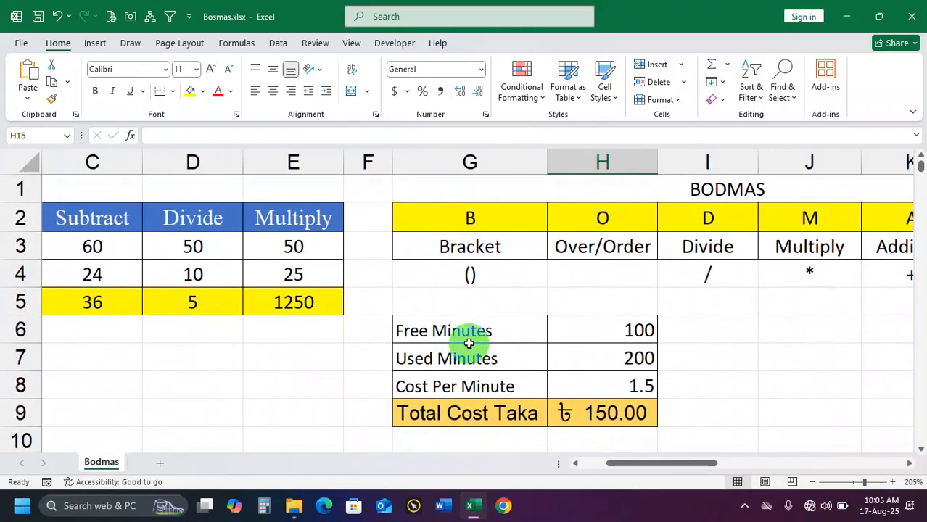
click(262, 366)
scroll(266, 368, left, 2)
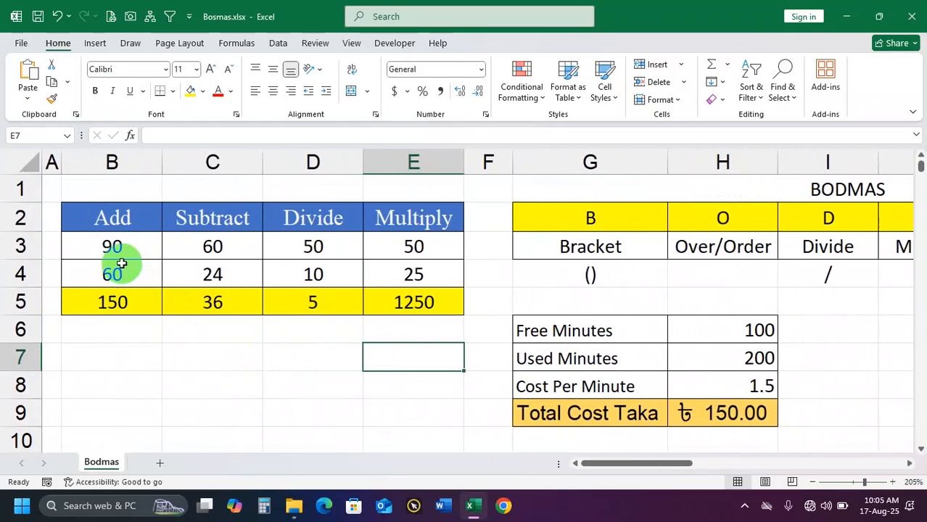
drag(114, 248, 119, 302)
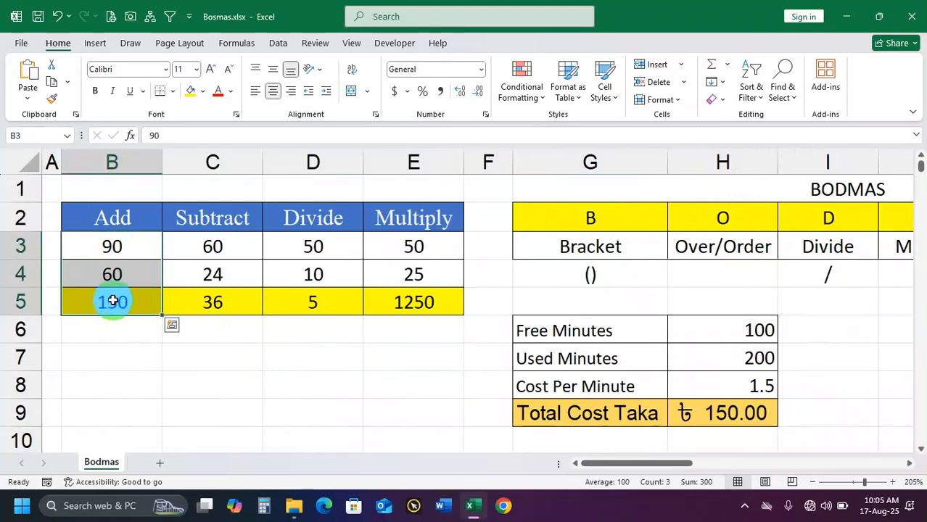
click(112, 301)
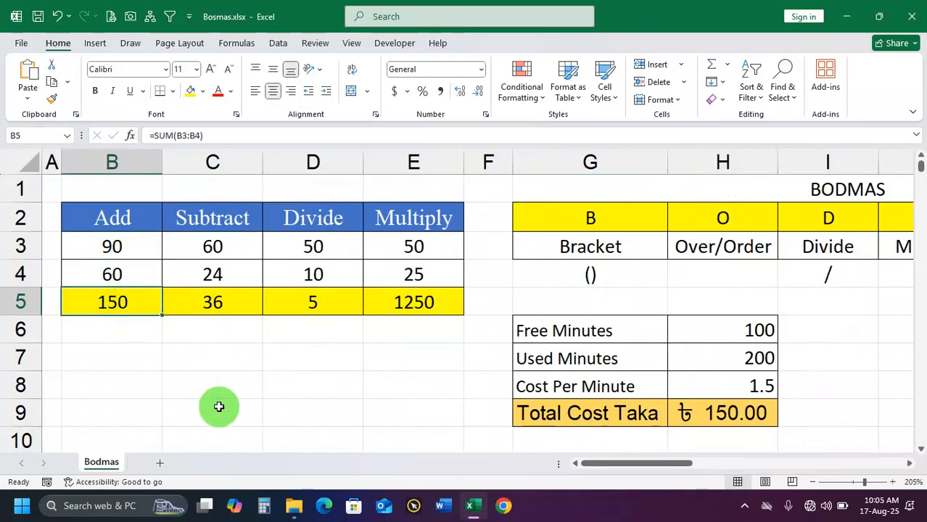
key(Delete)
click(172, 402)
Enter the addition formula =90+60 with typed numbers in the Add result cell B5
click(133, 312)
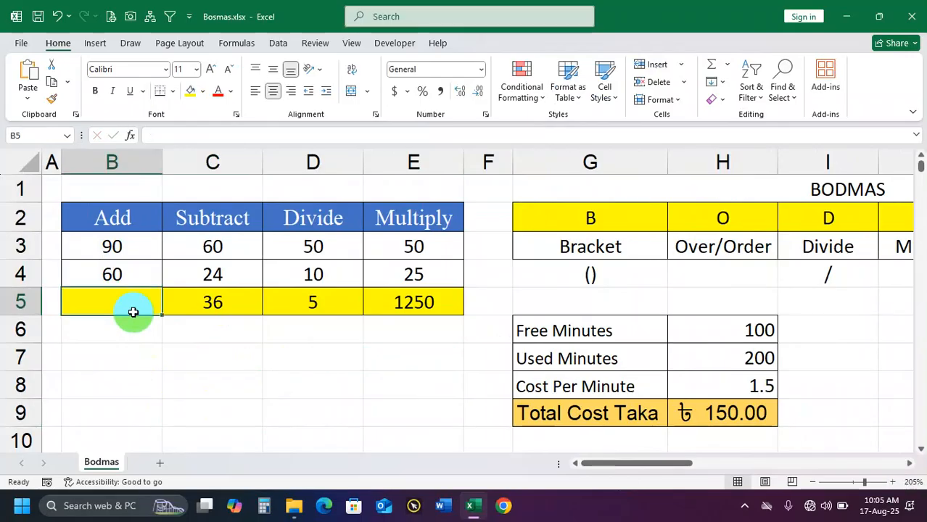
text(=)
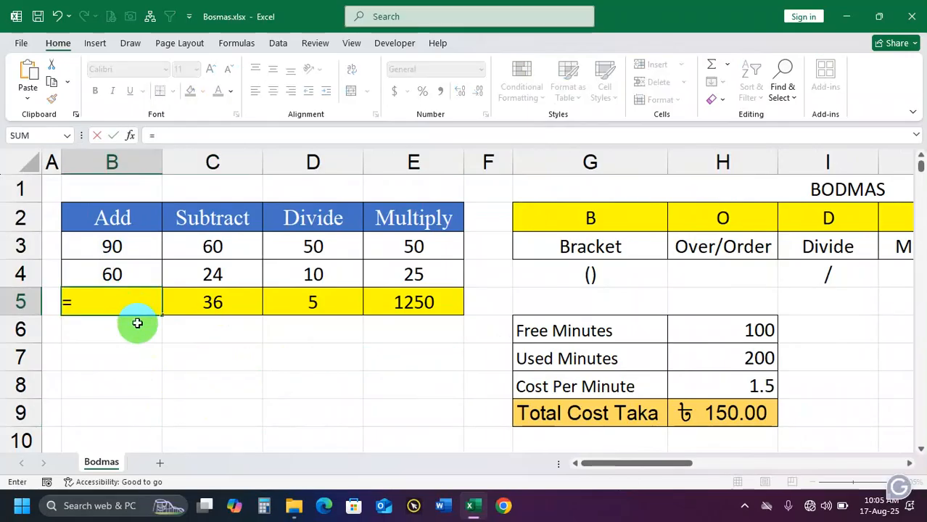
text(90)
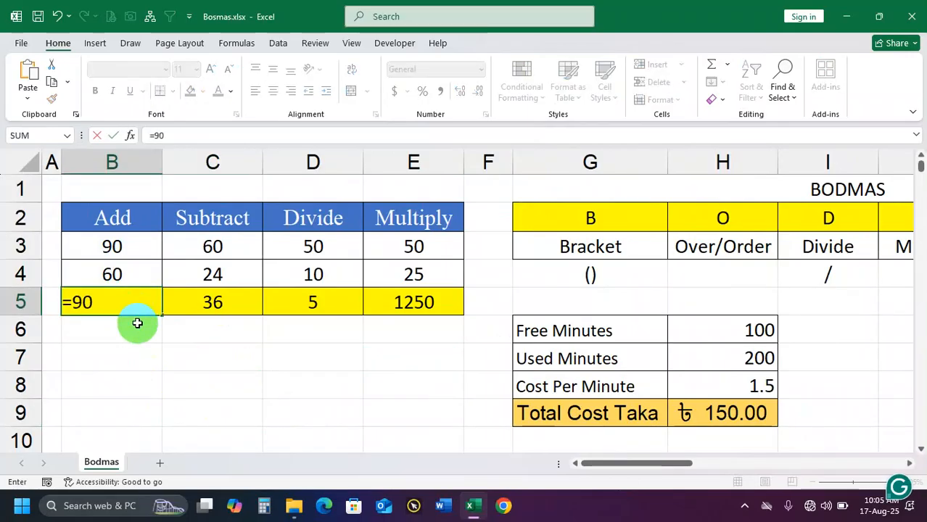
text(+60)
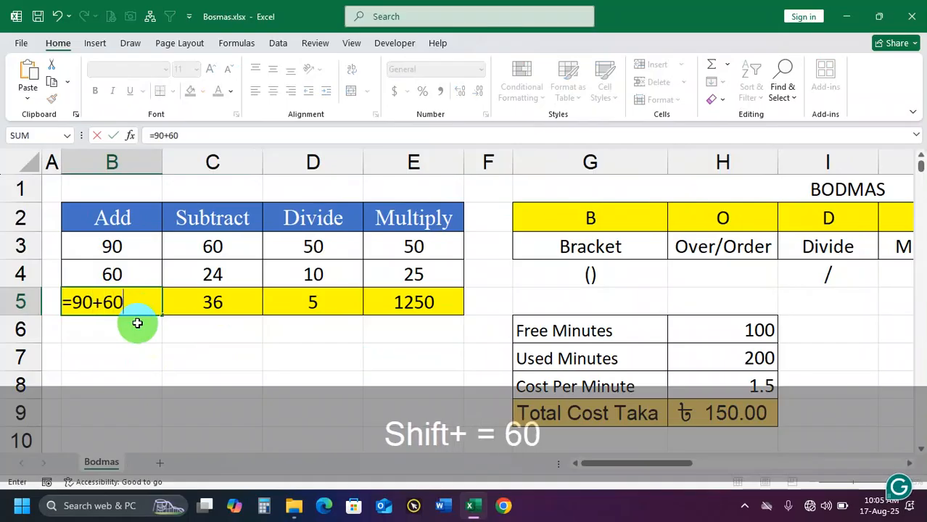
key(Return)
Change the Add column's numbers to 150 in B3 and 90 in B4
drag(118, 247, 118, 276)
click(124, 242)
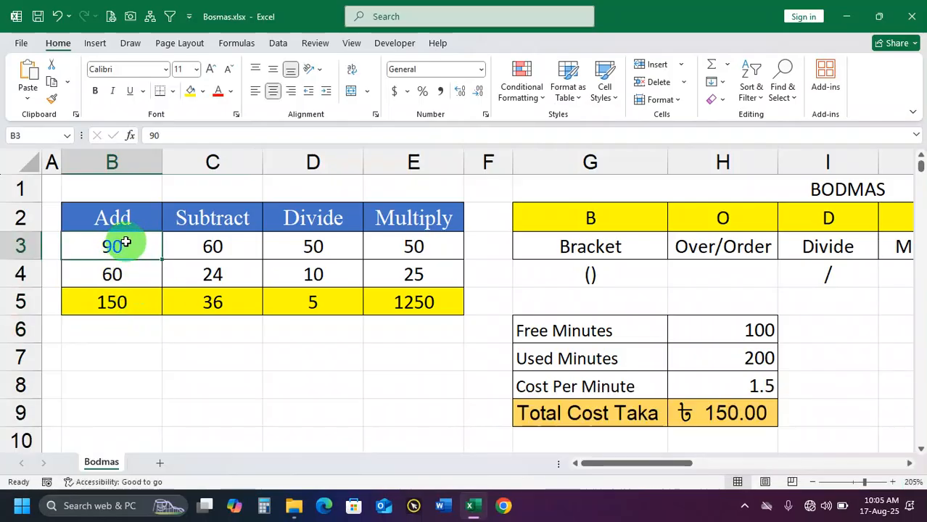
text(150)
click(125, 275)
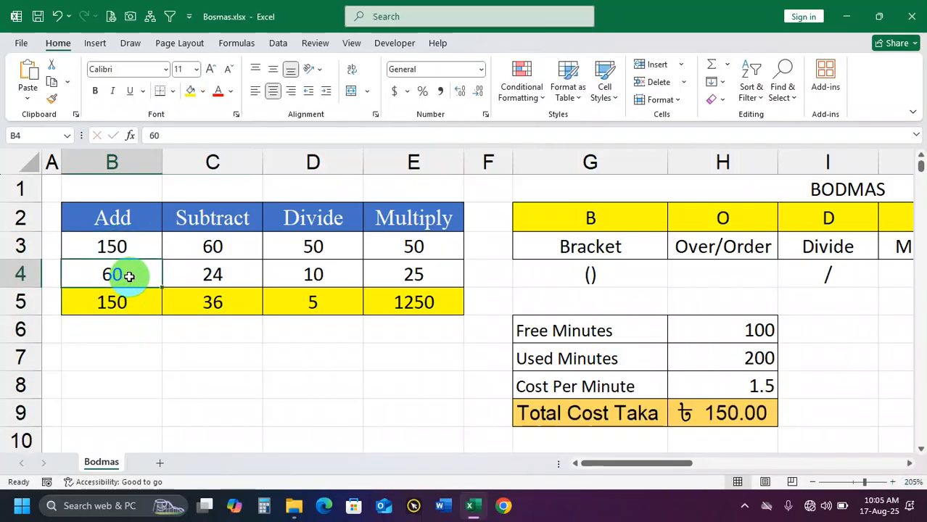
text(90)
key(Return)
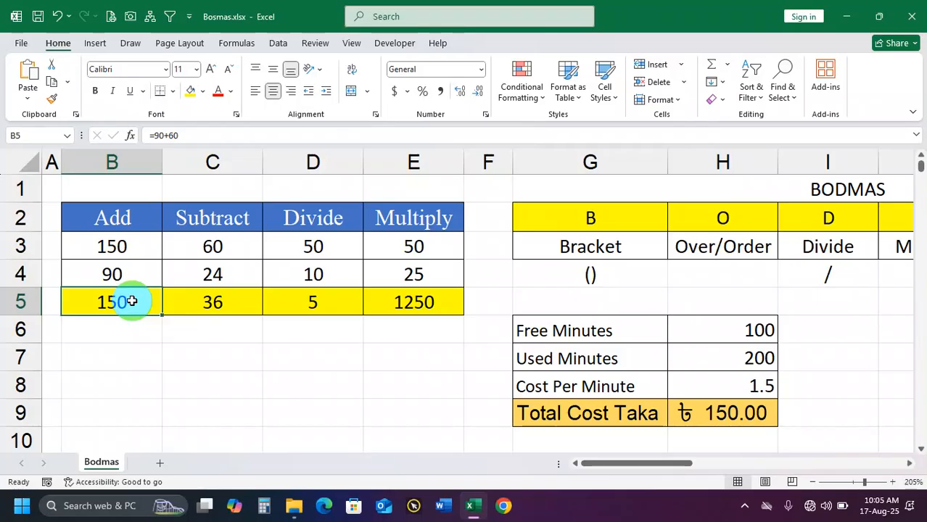
Replace the hard-coded addition in cell B5 with the cell-reference formula =B3+B4
text(=B2)
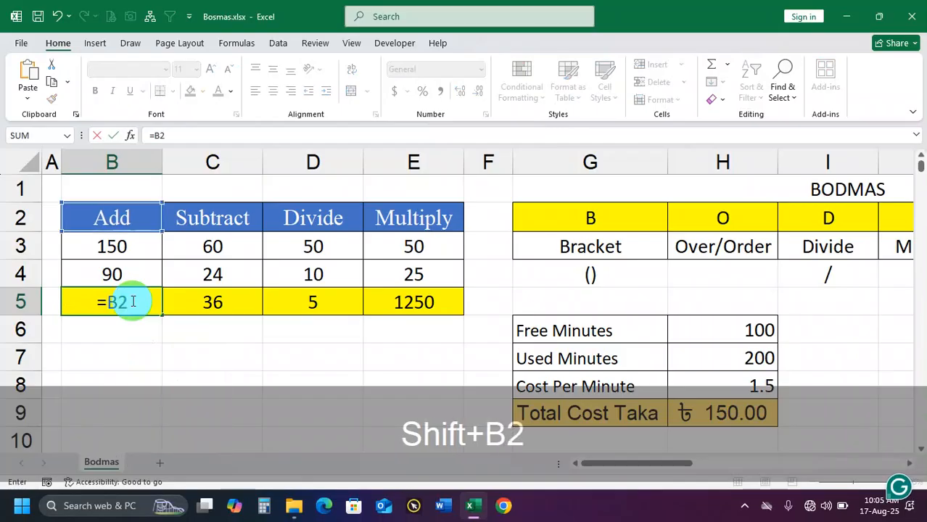
key(BackSpace)
text(3)
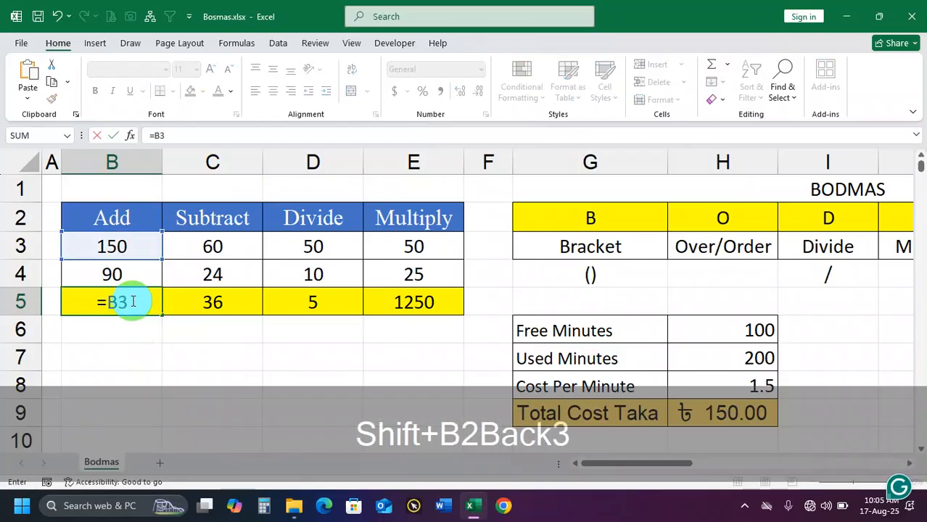
text(+)
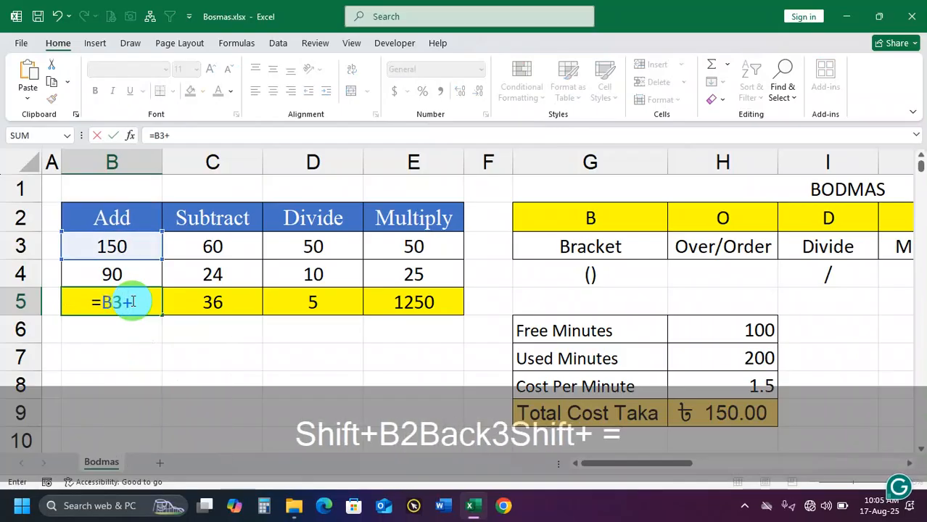
text(B4)
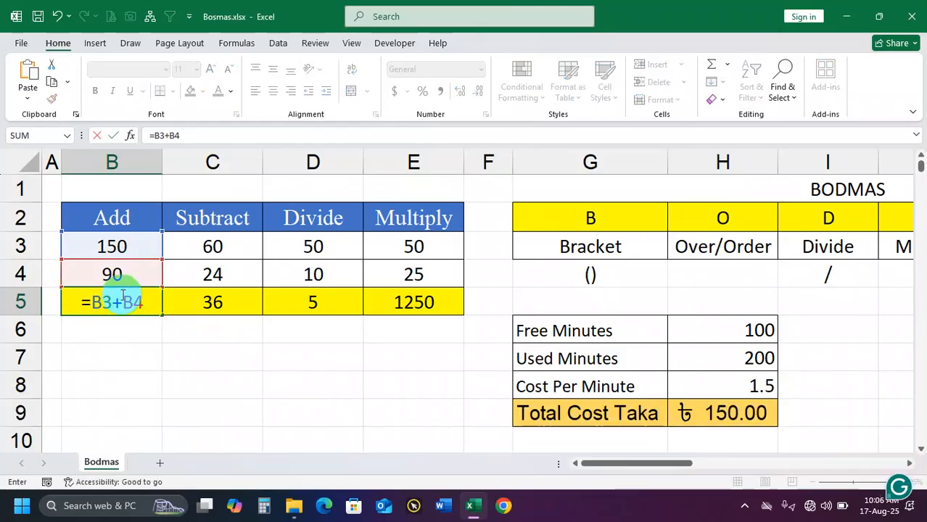
key(Return)
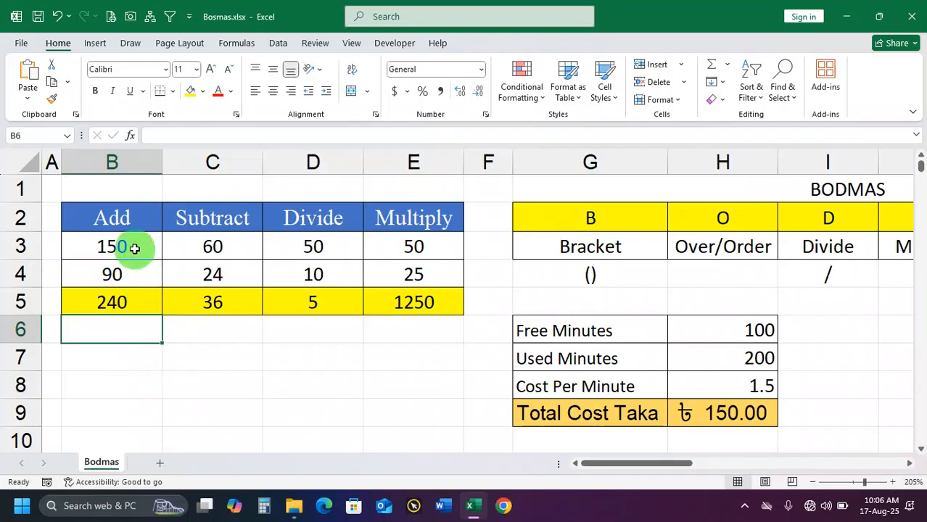
Change the Add column's numbers to 70 in B3 and 30 in B4
click(135, 248)
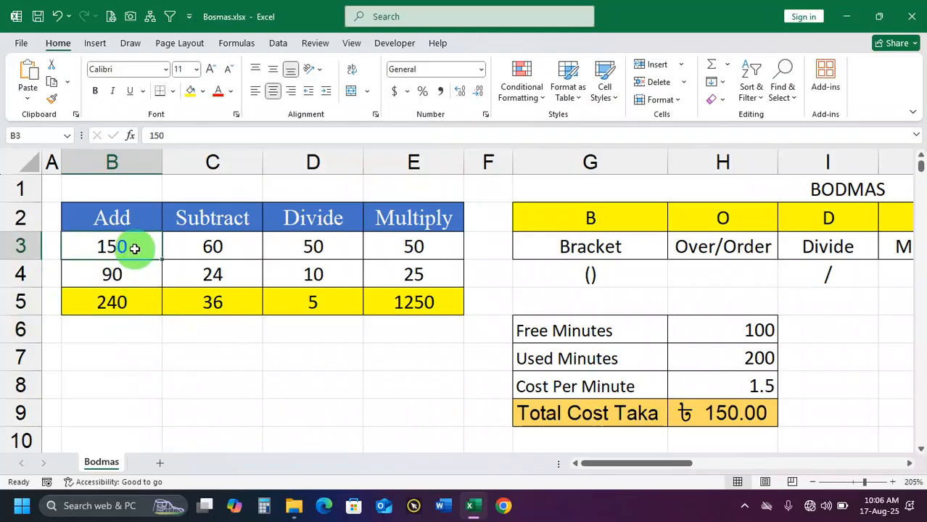
text(70)
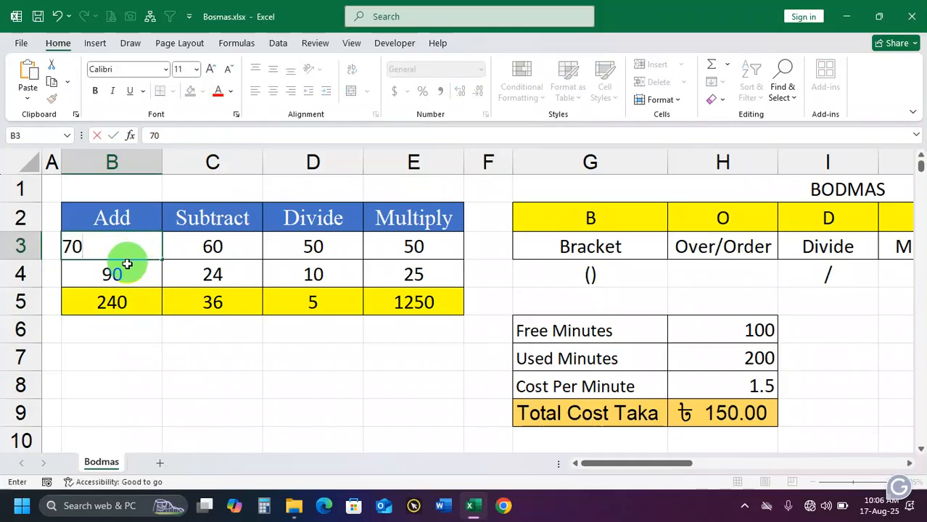
key(Return)
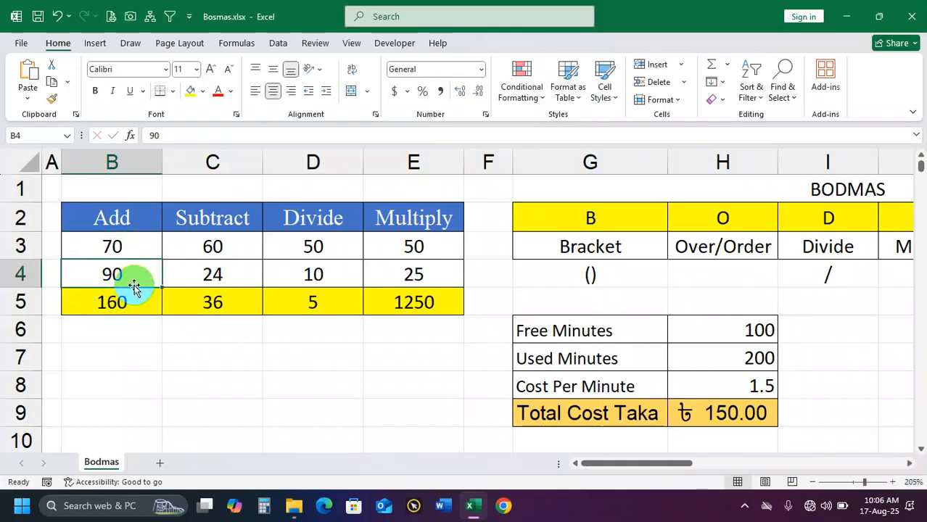
text(30)
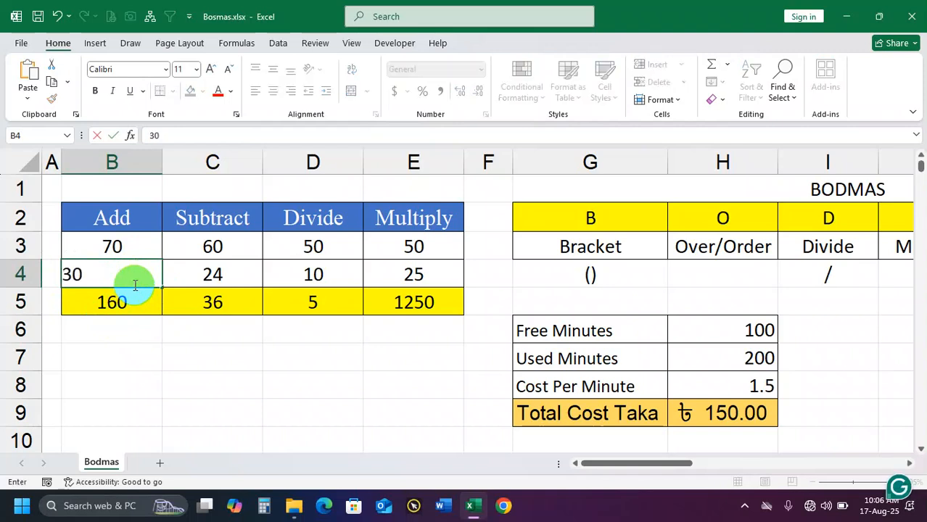
key(Return)
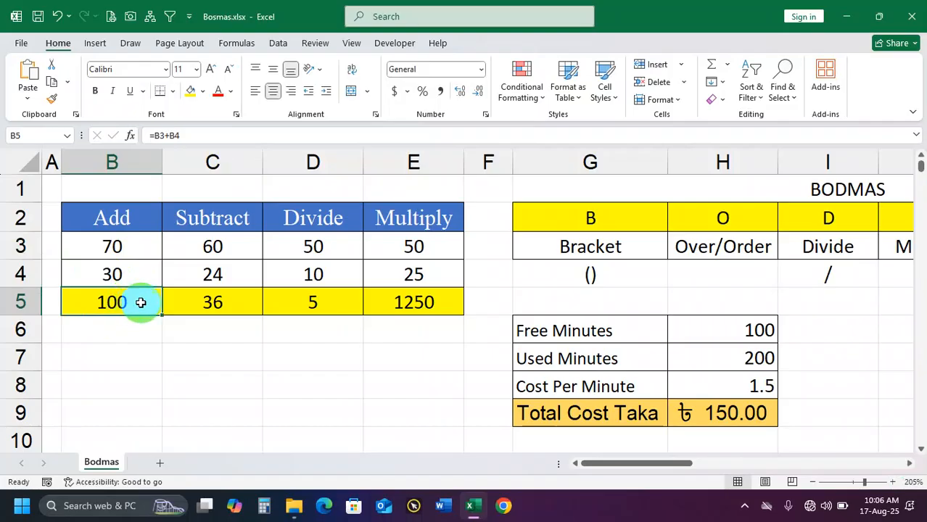
Highlight the Add column's two numbers and examine which cells the formula in B5 references
click(128, 245)
click(128, 263)
drag(127, 245, 124, 263)
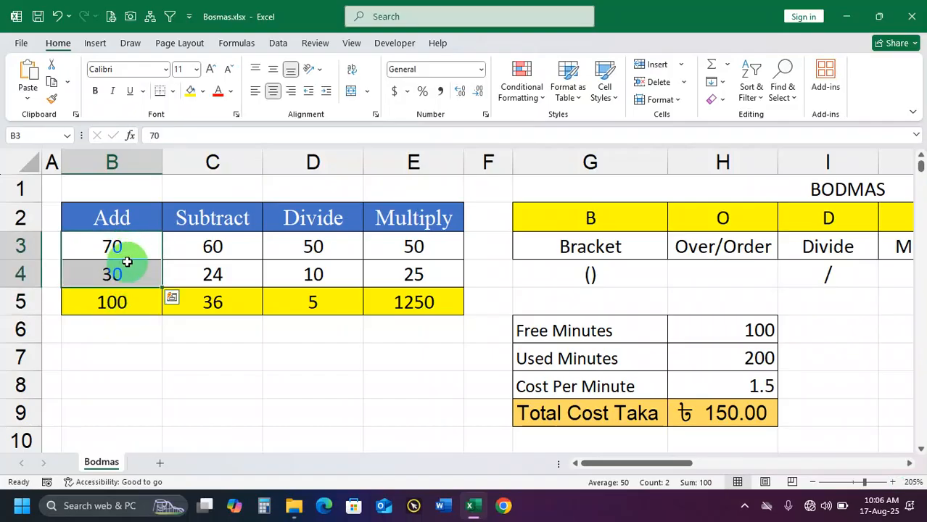
click(127, 302)
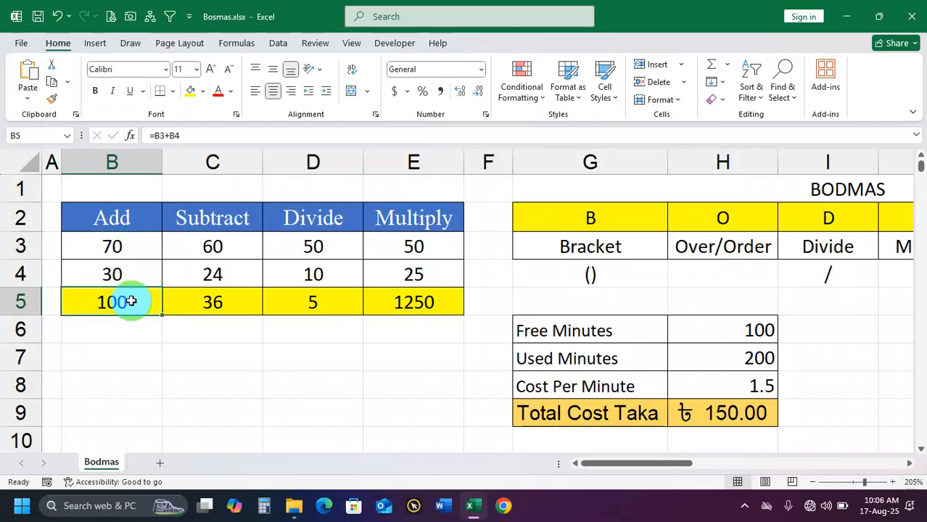
double_click(137, 301)
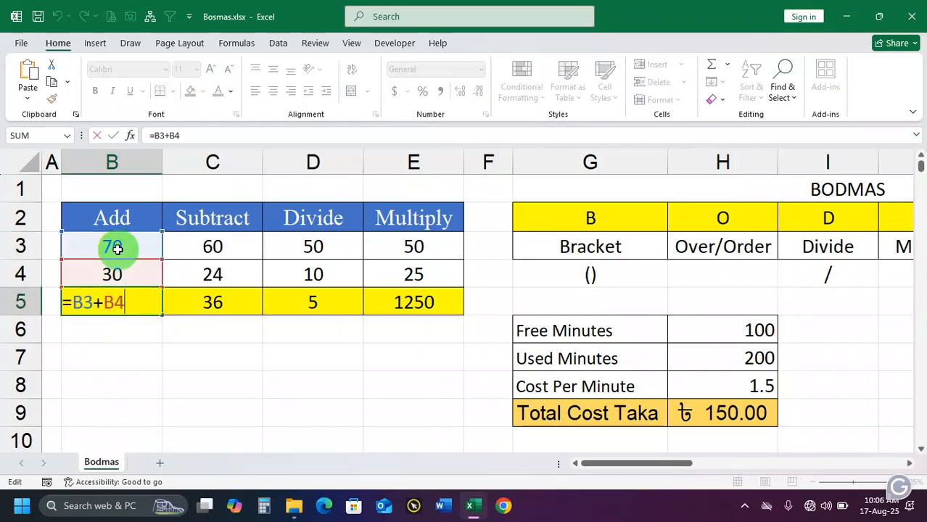
key(Return)
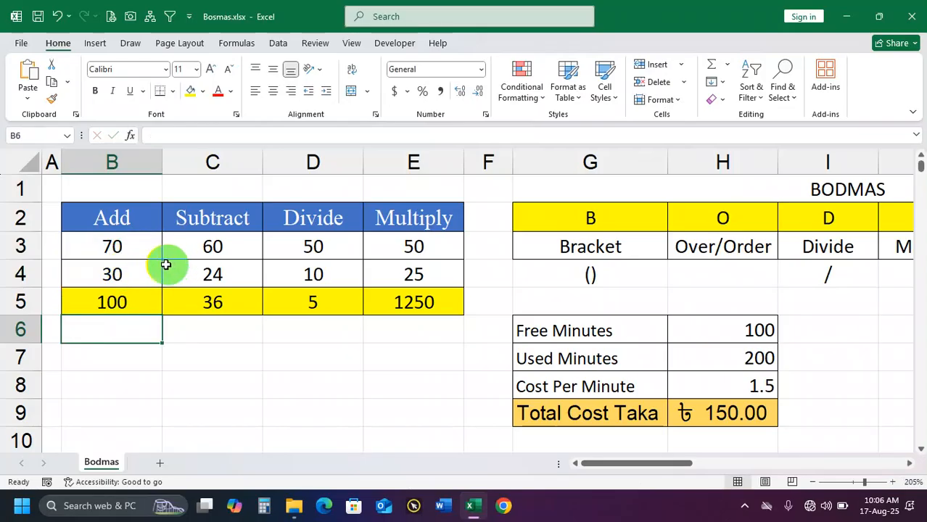
Add a new worksheet and enter the headings S.L No in B2 and Name in C2
click(162, 462)
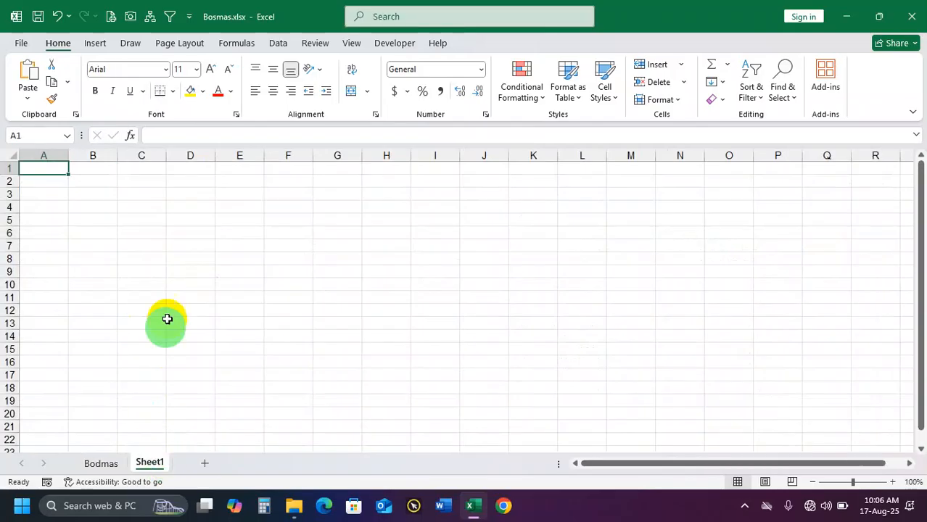
click(92, 178)
scroll(129, 214, up, 3)
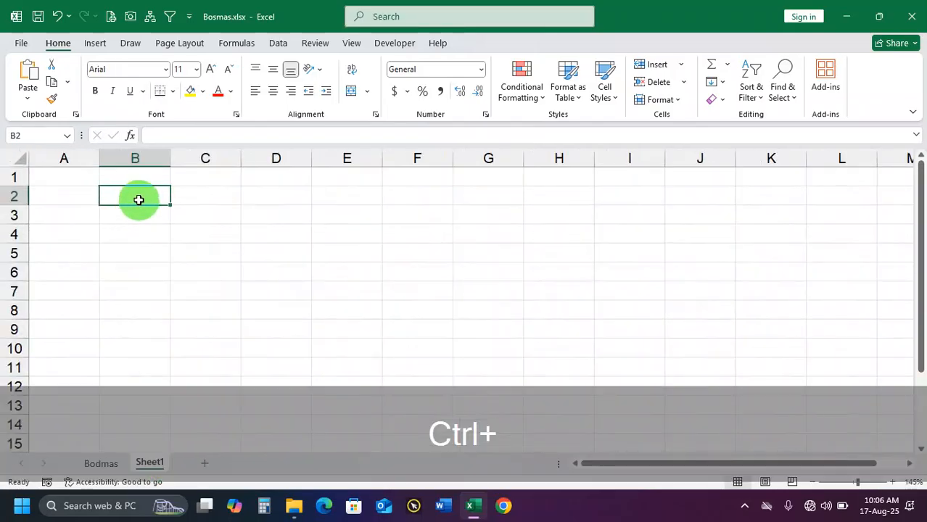
text(S.l)
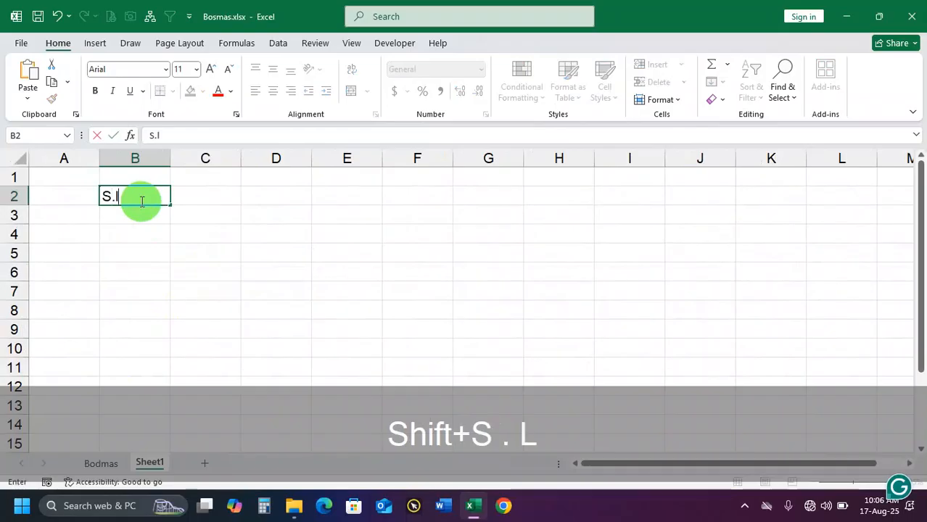
key(BackSpace)
text(L No)
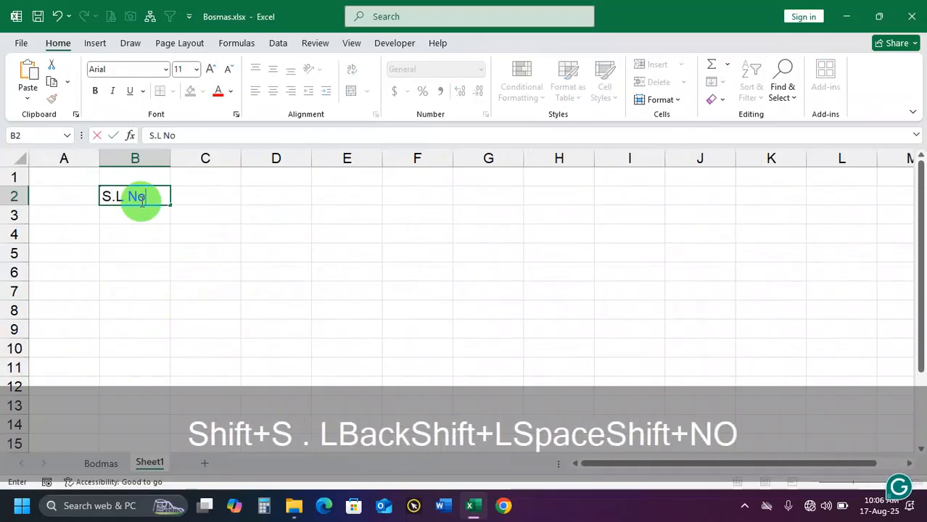
key(Right)
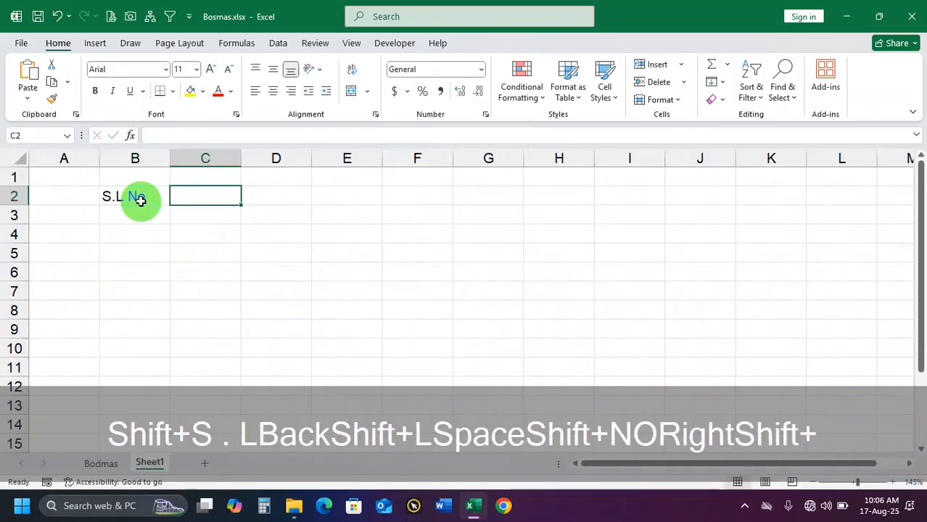
text(Name)
key(Right)
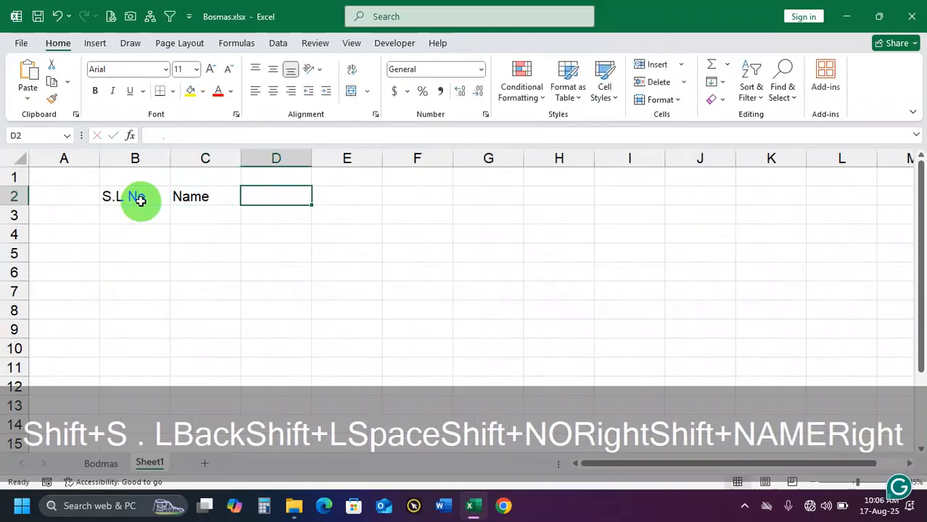
text(NID)
key(Right)
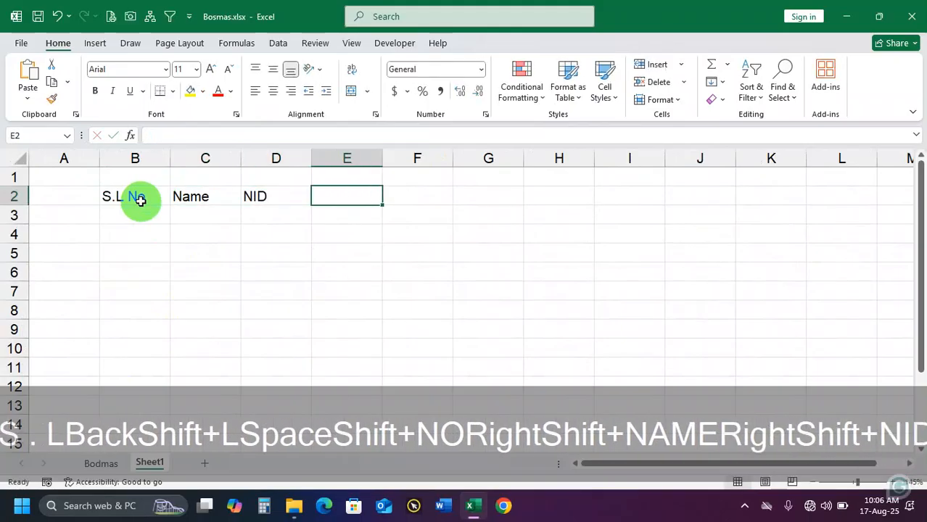
key(Left)
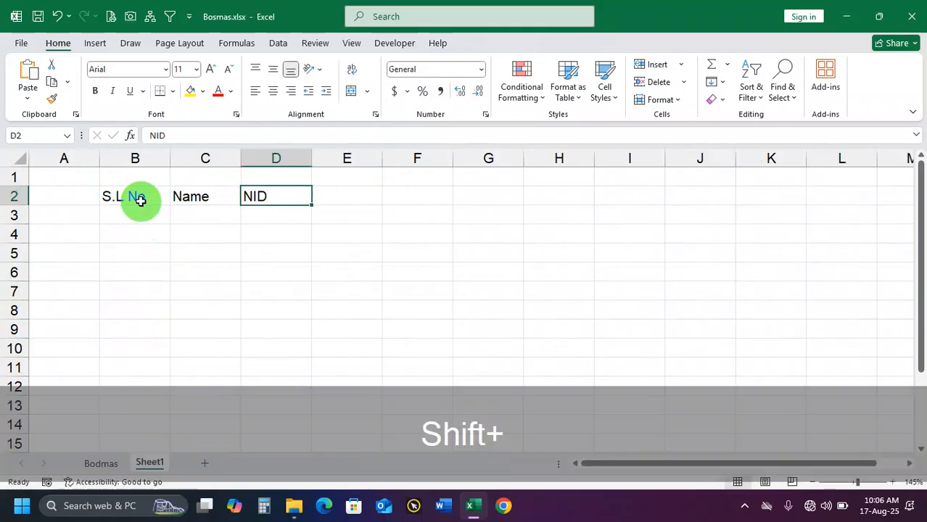
Enter the headings Address in D2, NID in E2 and Mobile No in F2
text(Address)
key(Right)
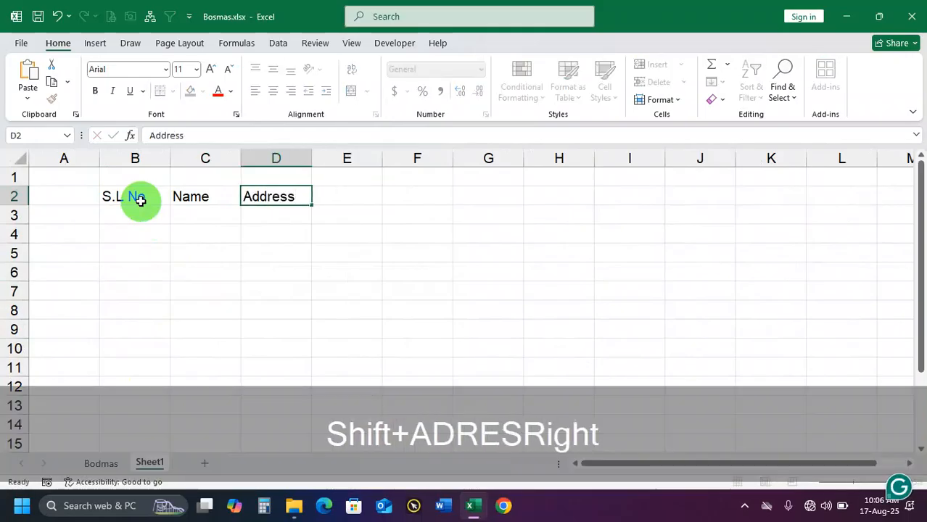
text(NID)
key(Right)
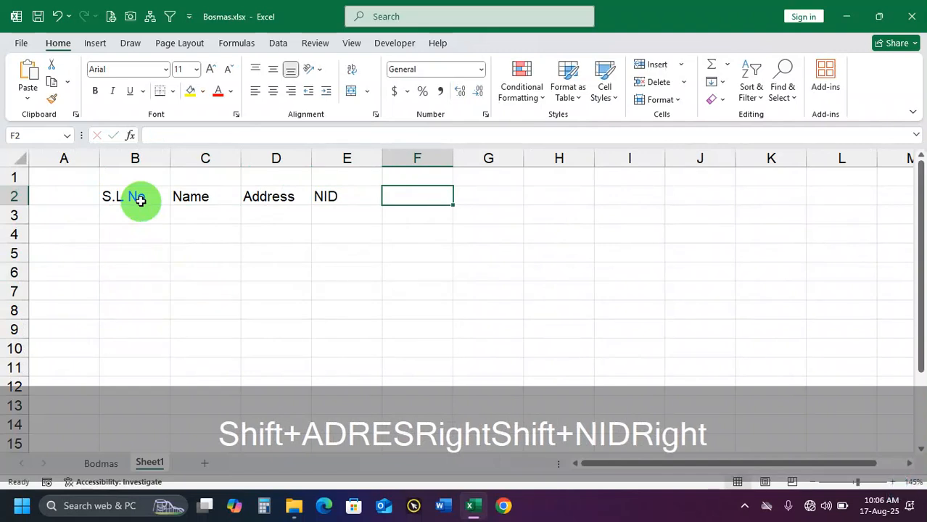
text(Mobile No)
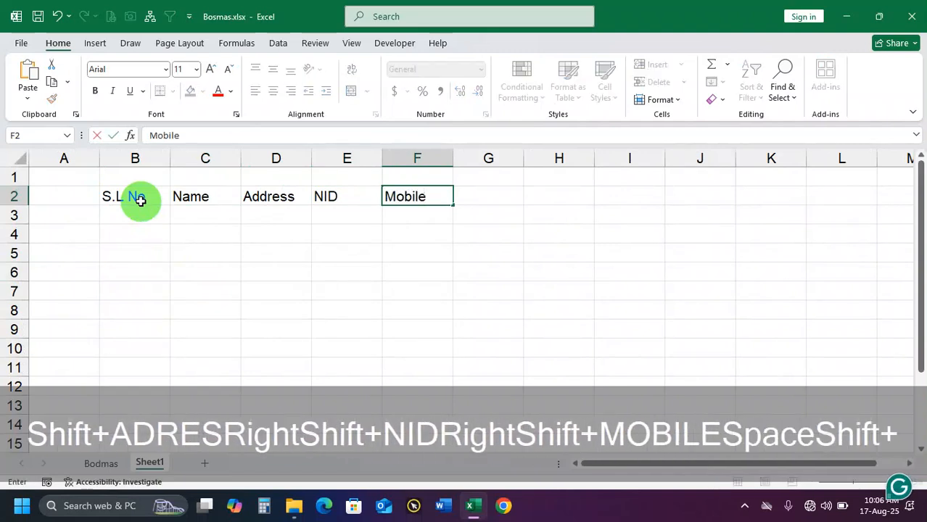
Enter the first serial number 1 in cell B3 under the S.L No heading
key(Left)
key(Left)
key(Left)
key(Left)
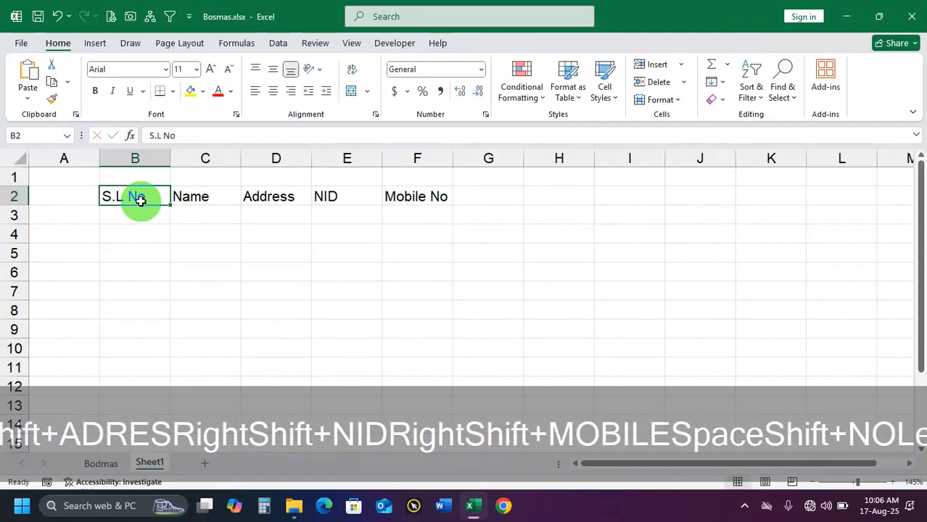
key(Down)
text(1)
key(Return)
key(Up)
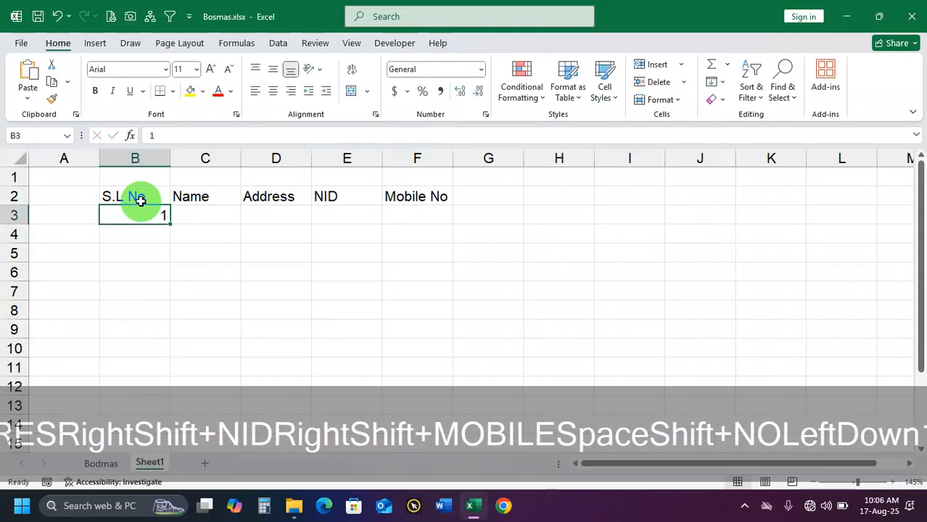
Fill a linear series down the S.L No column from B3 with step value 1 and stop value 100
click(713, 82)
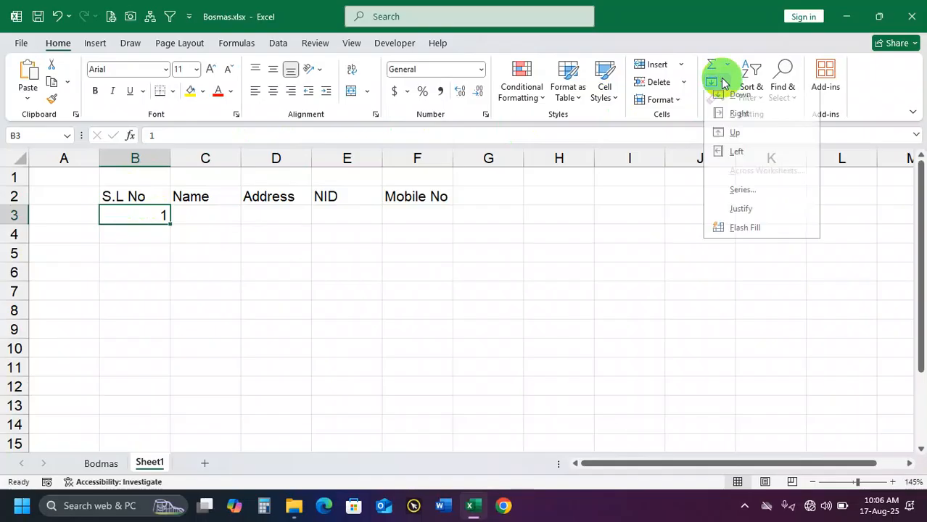
click(753, 194)
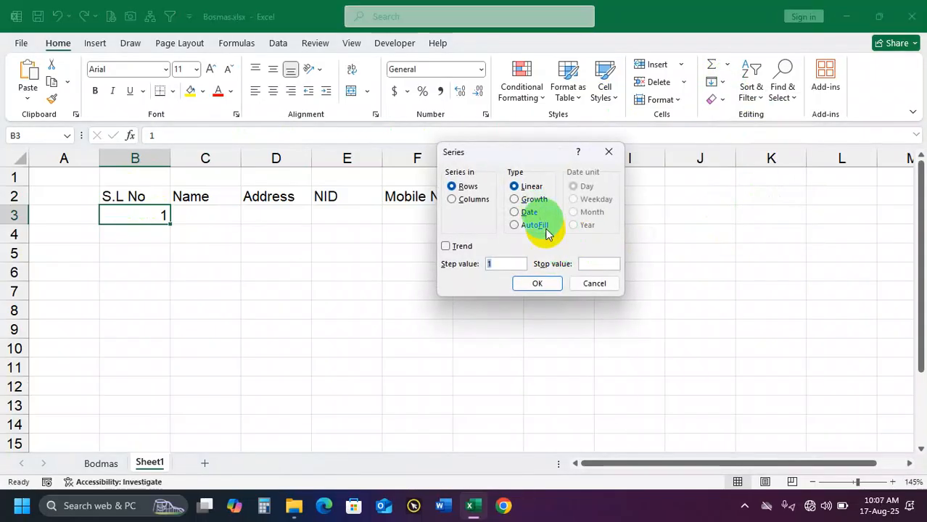
click(597, 266)
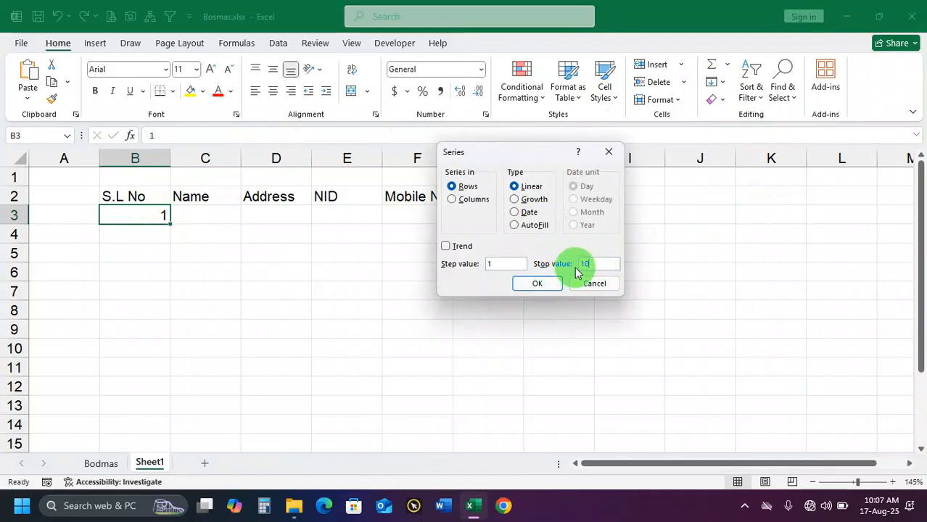
click(468, 200)
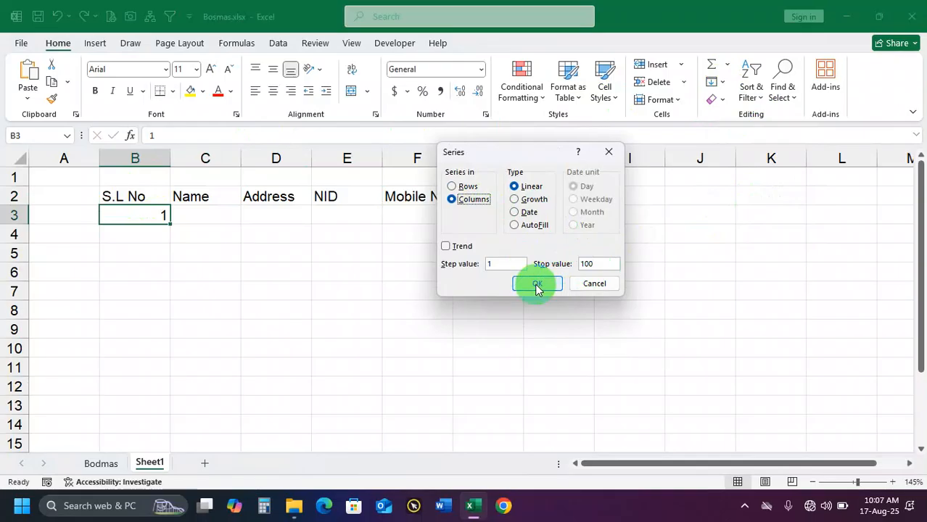
click(537, 283)
Enter a person's name in C3 and autofill the Name column down alongside the serial numbers
click(209, 216)
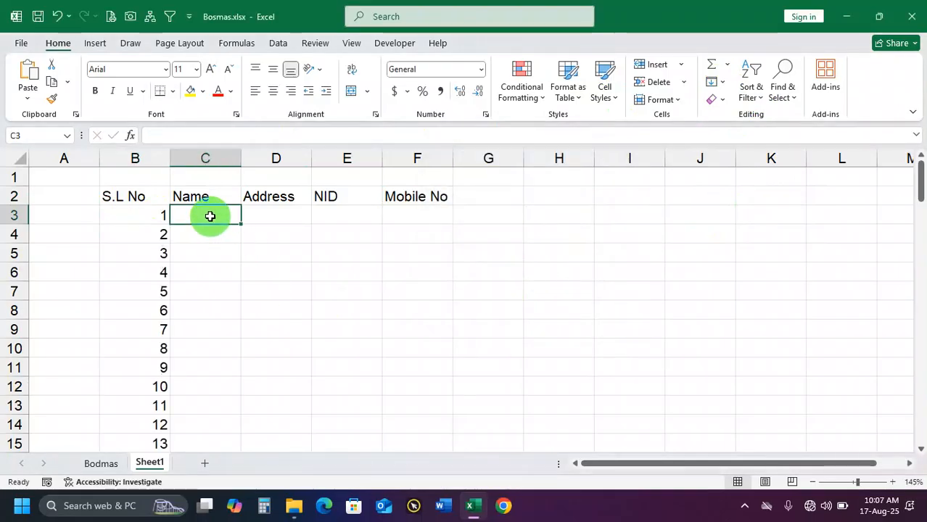
text(Nahid)
key(Return)
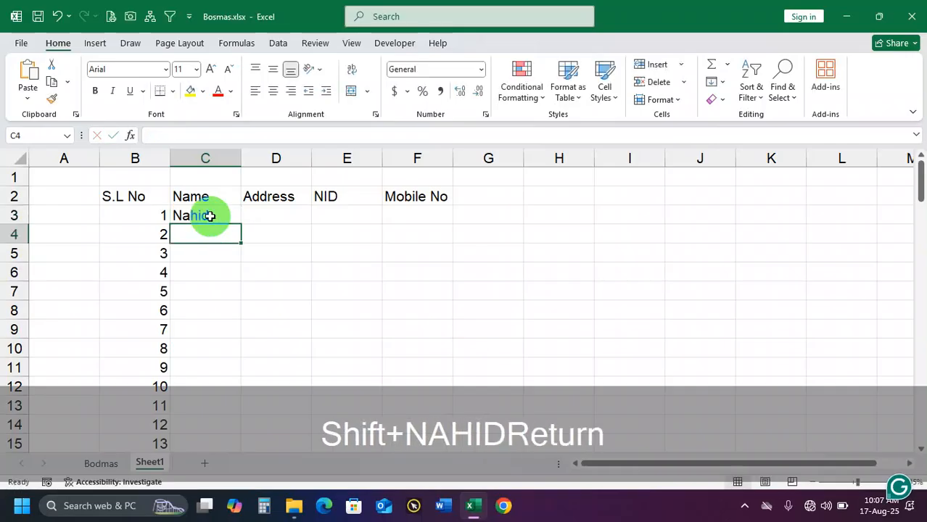
click(233, 223)
double_click(241, 227)
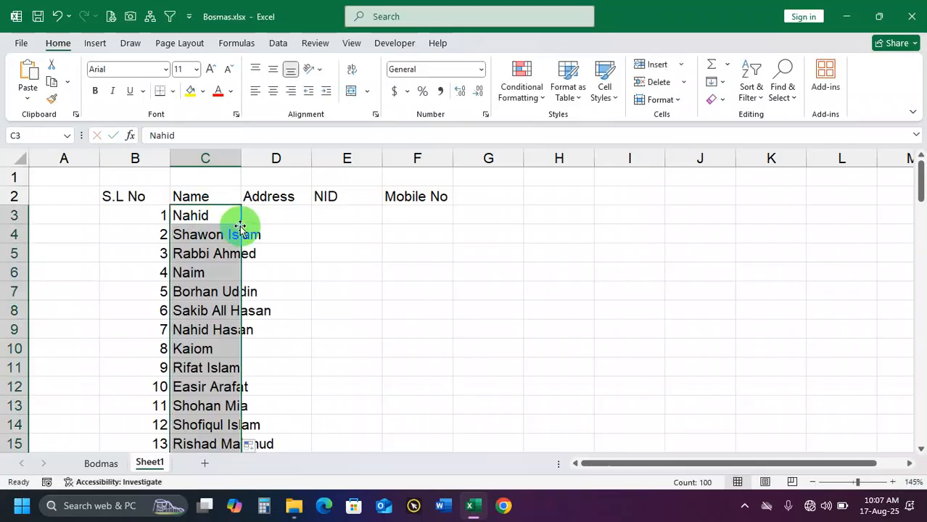
Enter Dhaka in D3 and autofill the Address column down with the district list
click(270, 214)
text(Dhaka)
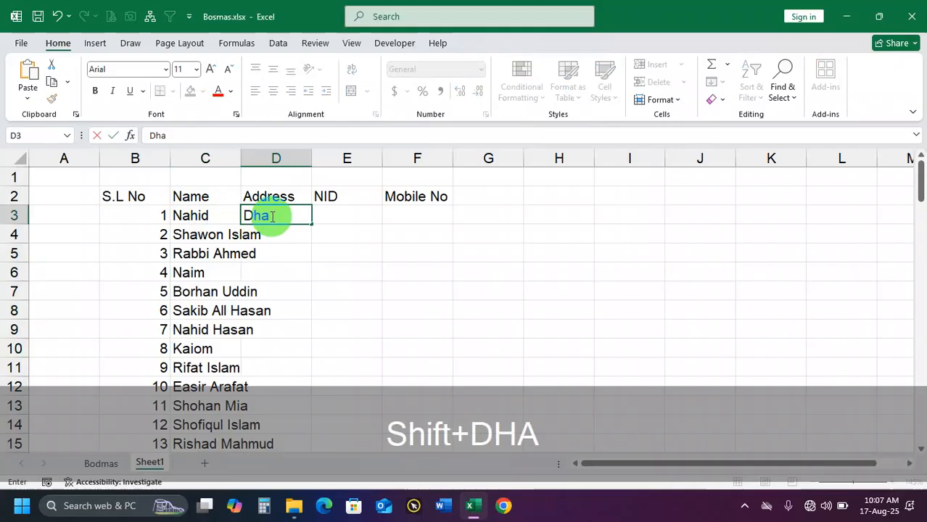
key(Return)
key(Return)
click(297, 218)
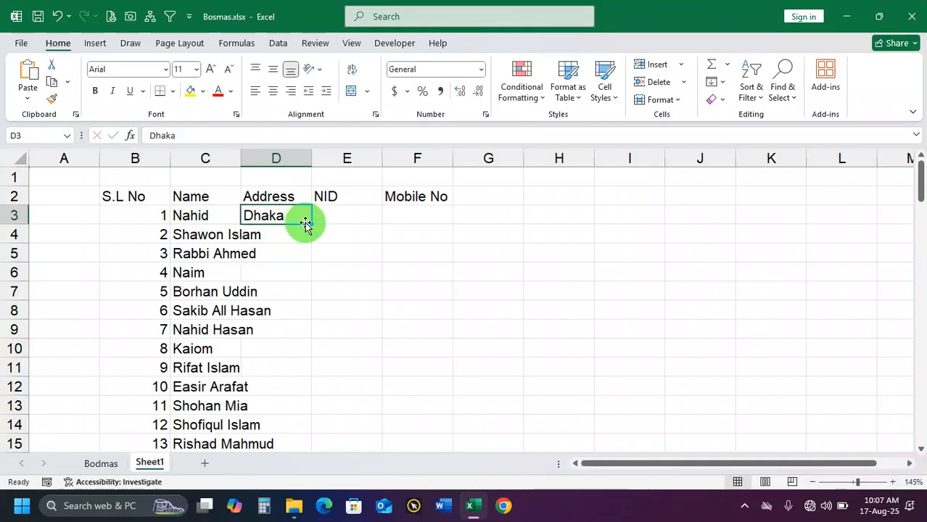
double_click(312, 225)
Enter a sample national ID number in E3 and copy it down the NID column
click(341, 215)
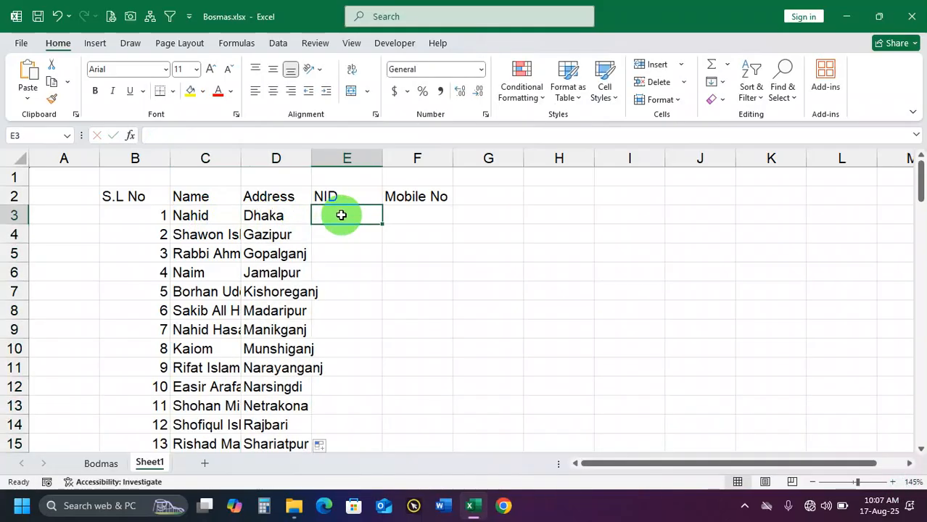
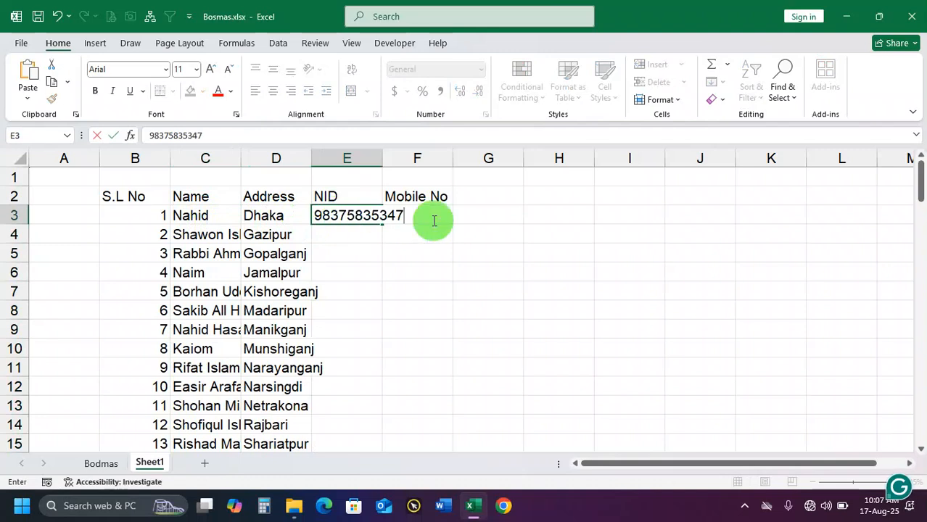
key(Return)
click(393, 217)
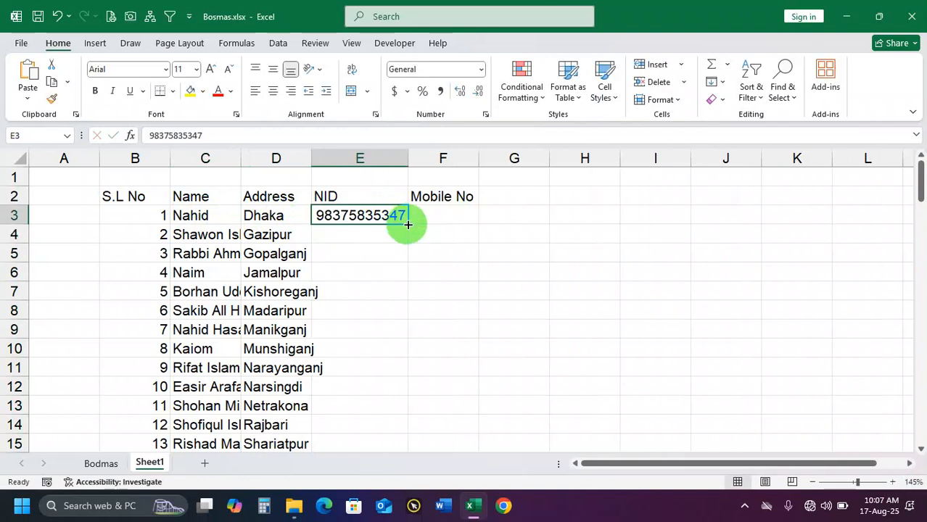
double_click(407, 224)
Enter a mobile phone number in F3 under the Mobile No heading
click(432, 214)
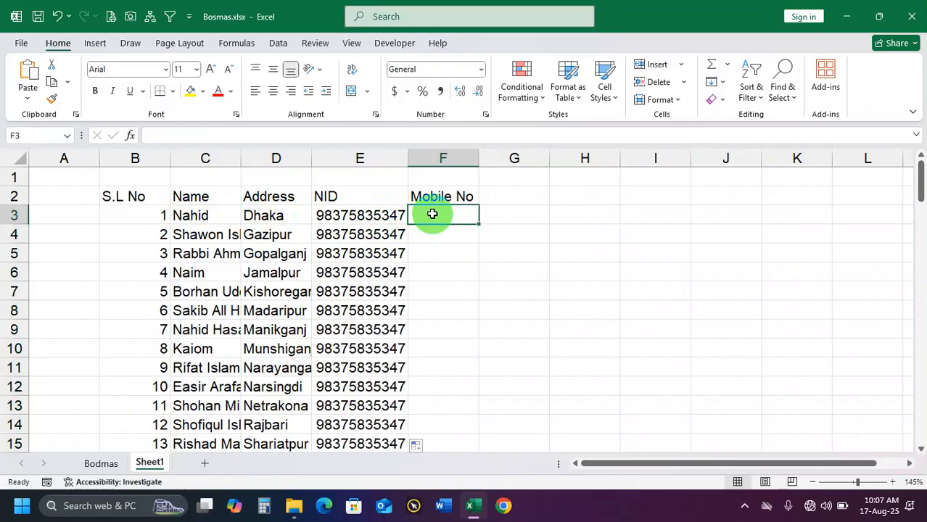
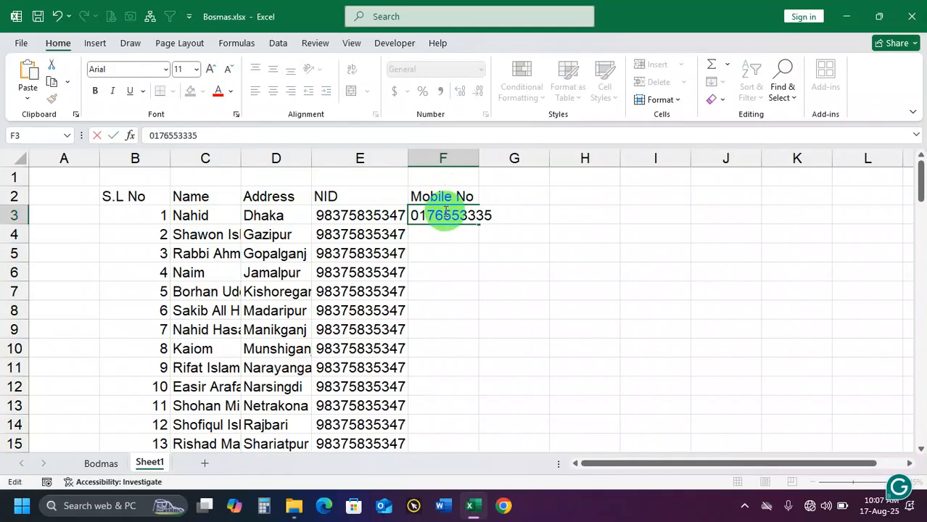
Complete the sample mobile number in F3 and copy it down the Mobile No column to the last serial row
click(478, 214)
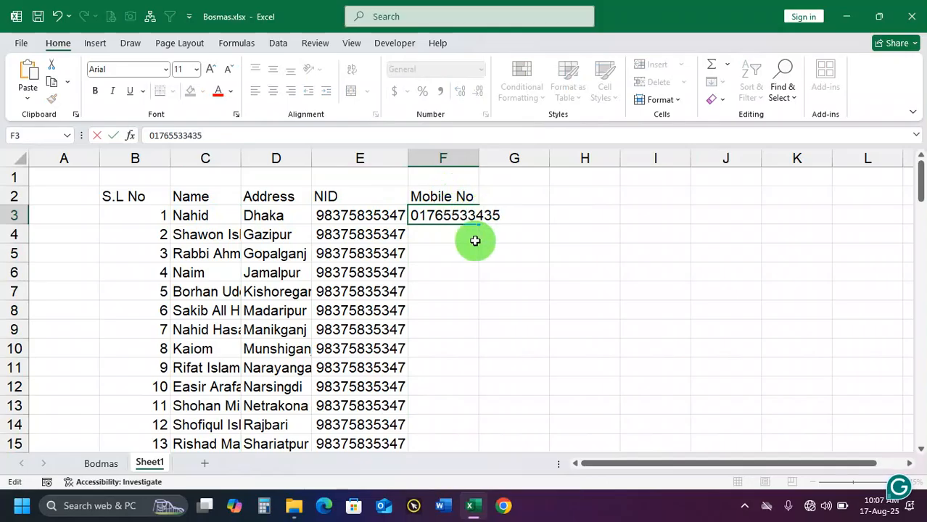
key(Return)
click(490, 223)
double_click(493, 227)
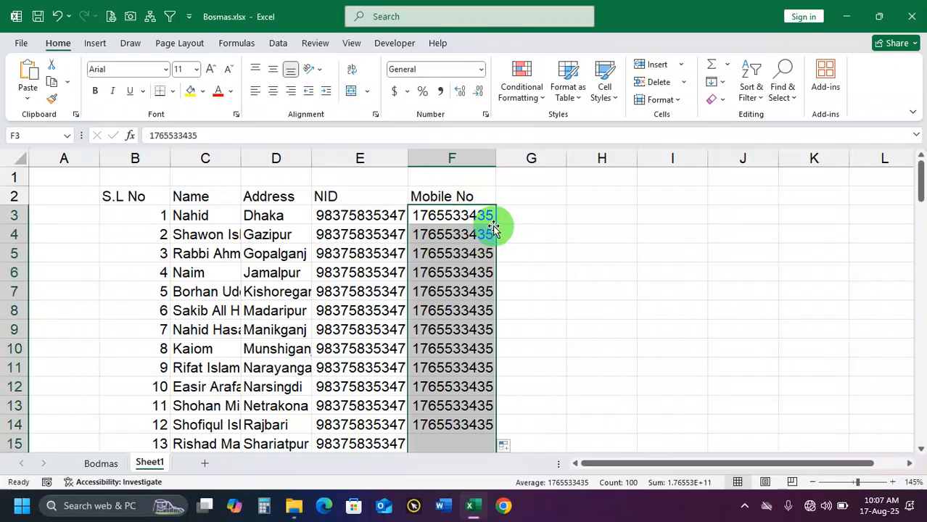
Center the whole table B2:F102 horizontally and vertically and apply all borders to it
drag(134, 195, 448, 209)
key(ctrl+shift+Down)
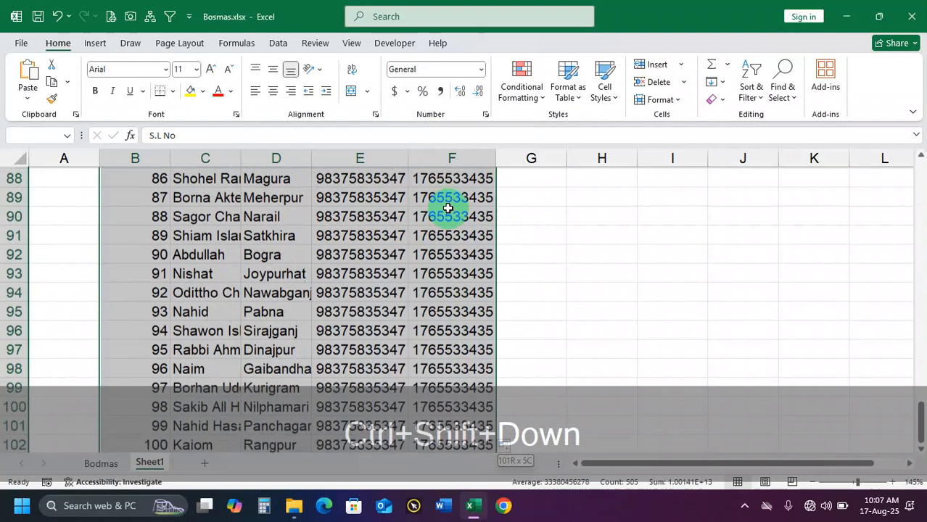
click(272, 89)
click(273, 69)
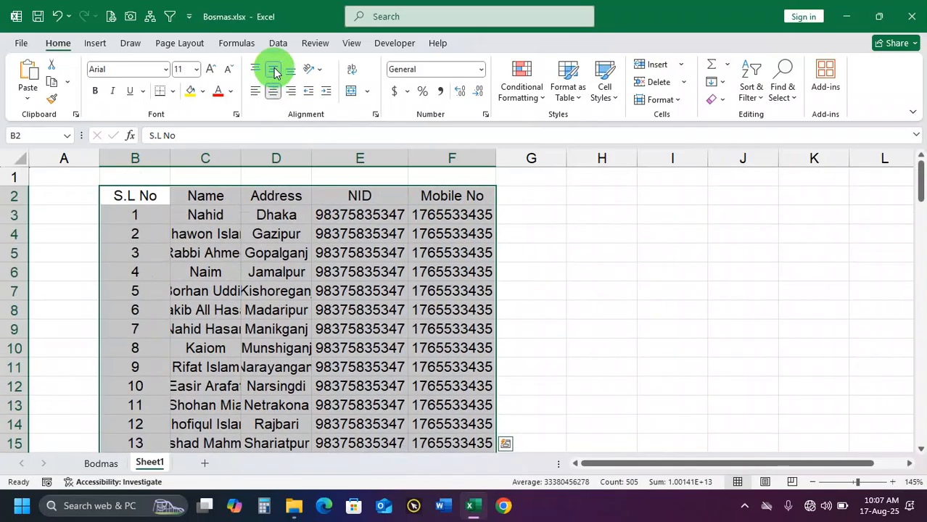
click(173, 91)
click(211, 227)
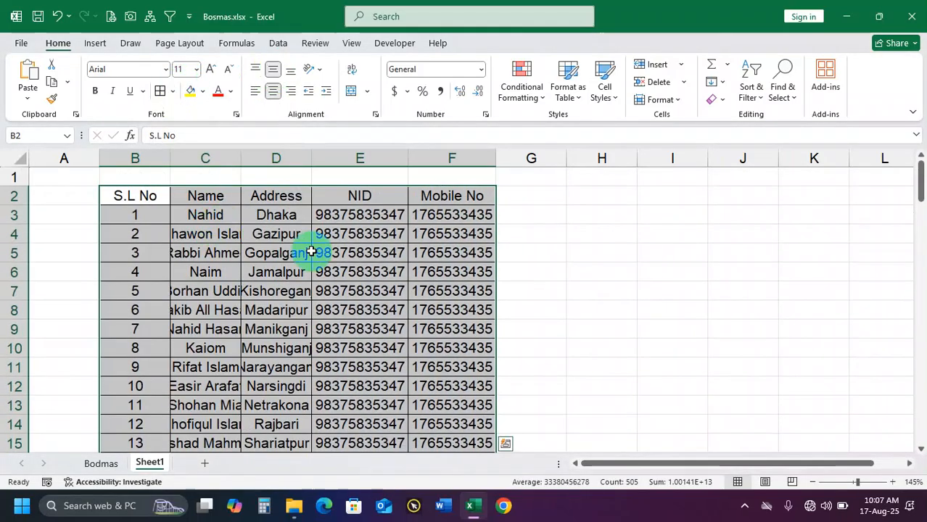
click(315, 250)
Make header row 2 taller and fill the header cells B2:F2 with yellow
drag(16, 205, 17, 217)
drag(141, 196, 450, 203)
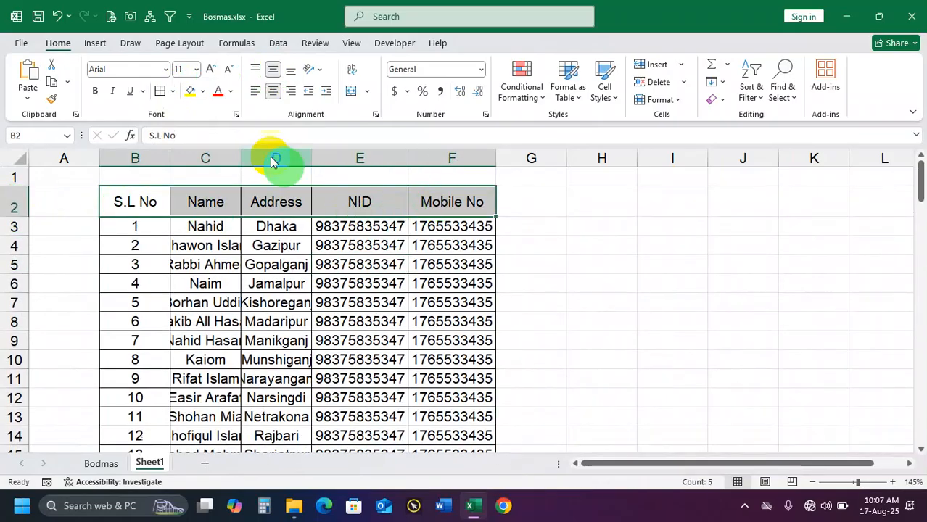
click(195, 92)
click(233, 246)
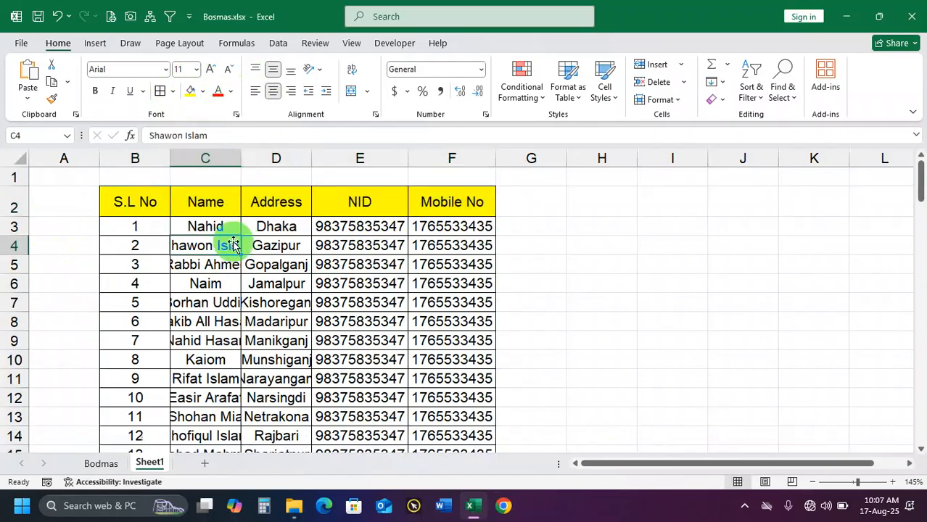
Autofit the widths of the Name and Address columns C and D to their contents
double_click(242, 159)
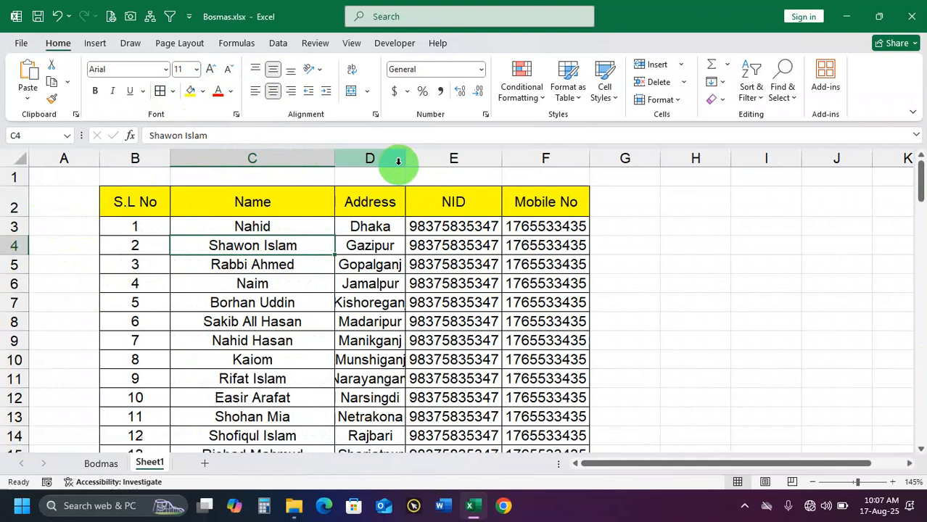
double_click(401, 159)
drag(648, 465, 762, 461)
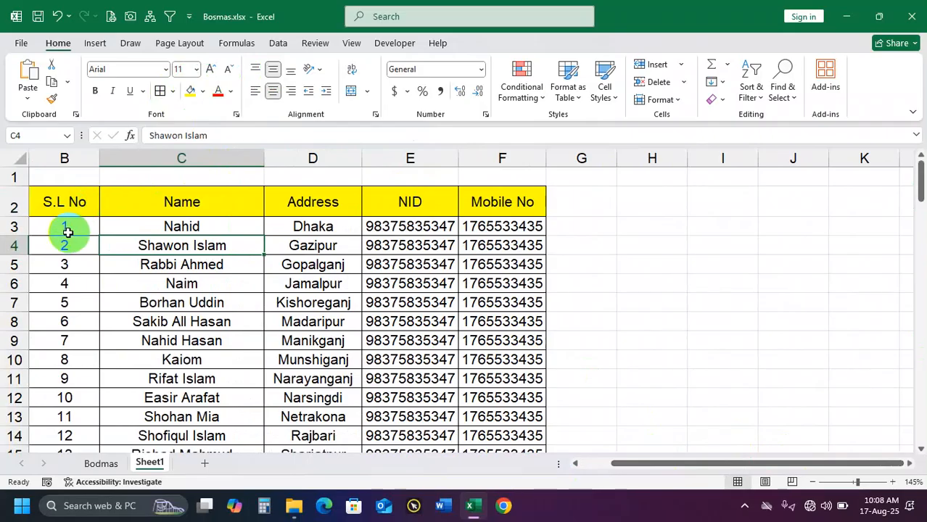
Copy the header and first ten records in B2:F12 and paste them starting at H2
drag(57, 217, 500, 395)
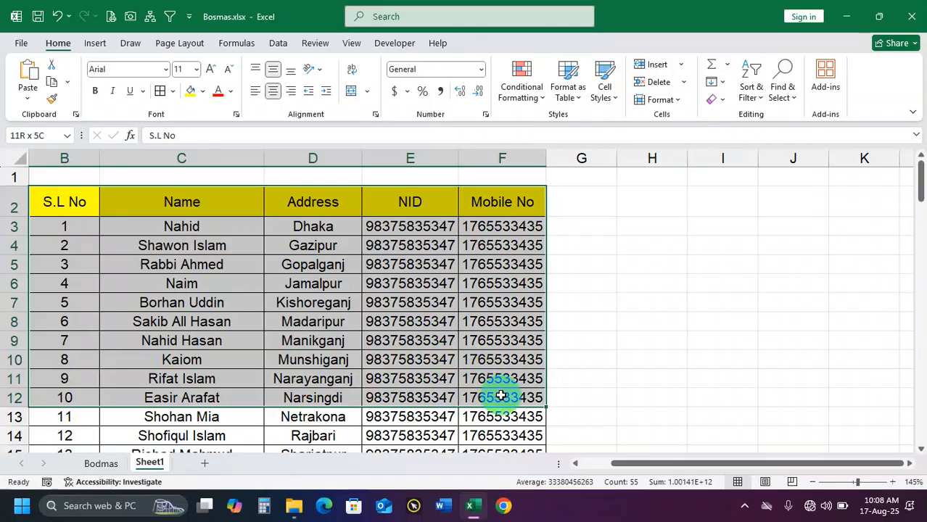
drag(81, 228, 87, 392)
drag(207, 232, 538, 405)
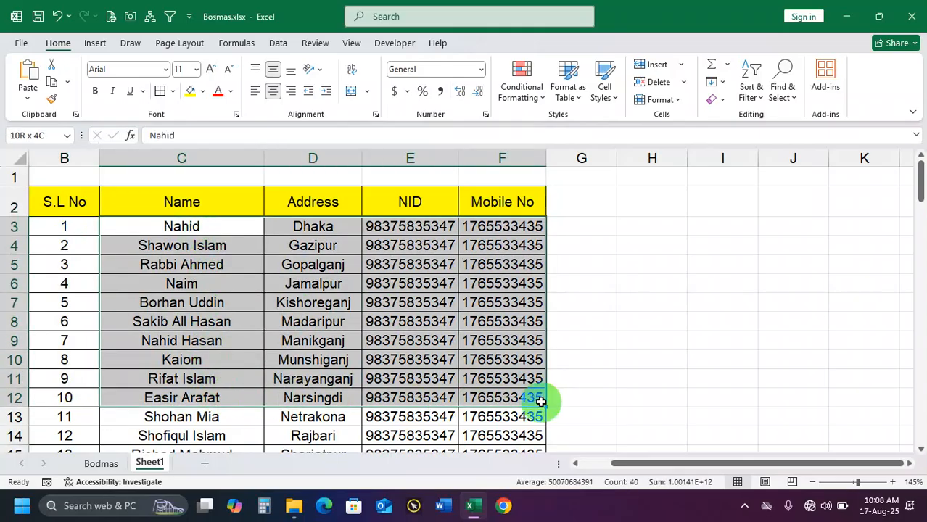
drag(67, 207, 506, 392)
key(ctrl+c)
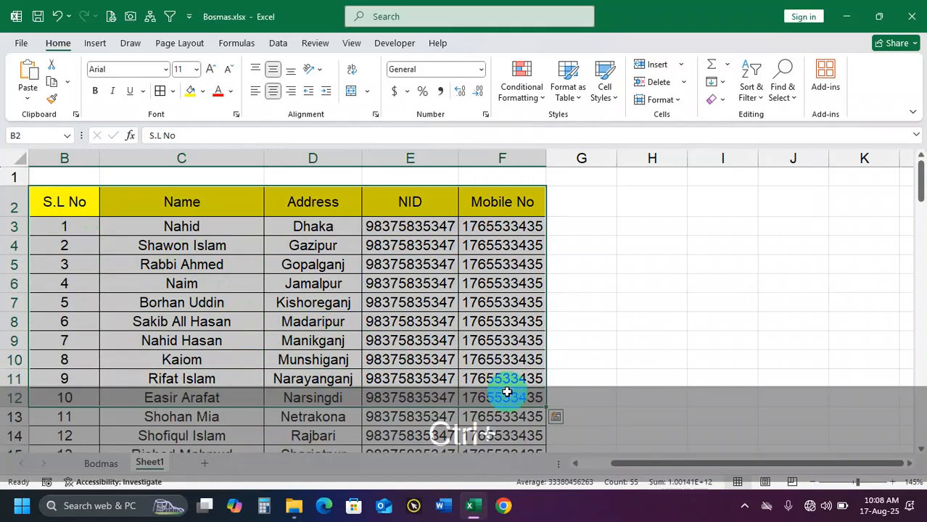
drag(679, 465, 736, 465)
click(655, 197)
key(ctrl+v)
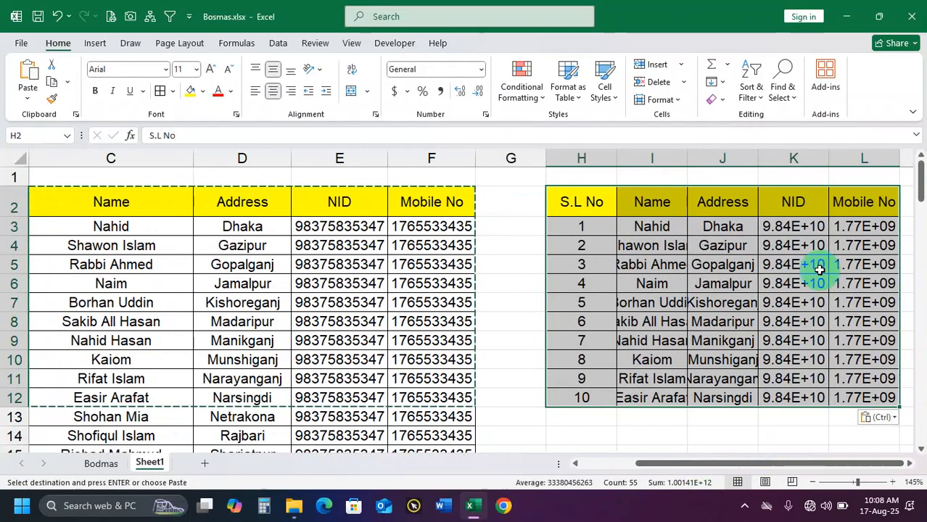
Autofit the NID, Mobile No and Name columns K, L and I of the pasted table
double_click(824, 158)
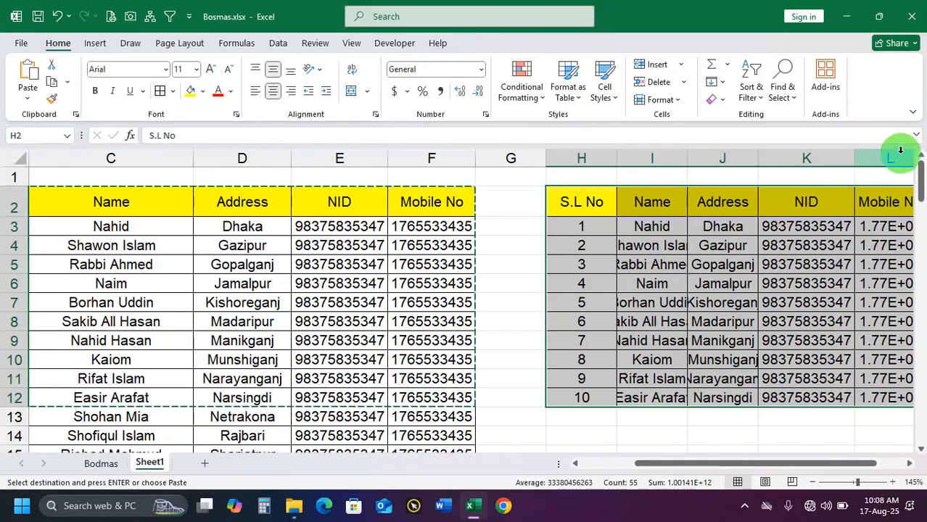
click(900, 151)
drag(759, 462, 683, 466)
double_click(761, 157)
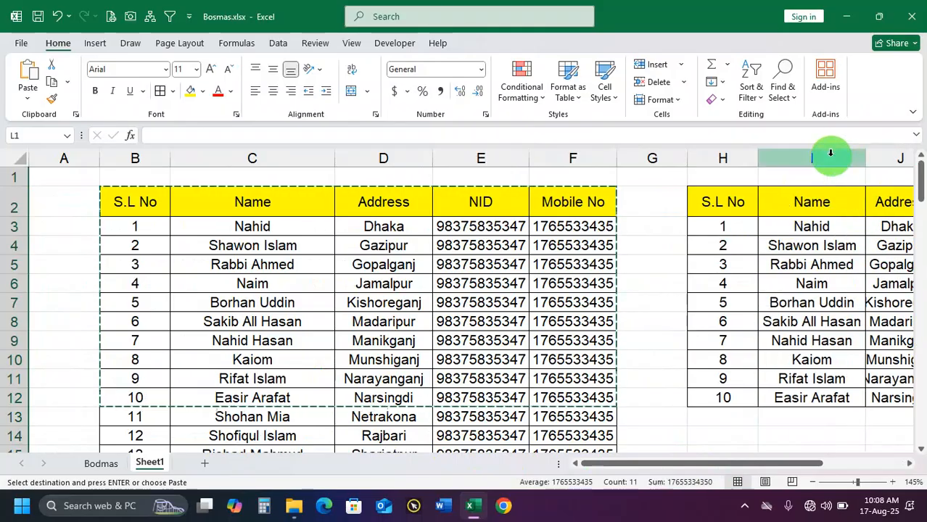
Replace the name in C3 with another person's name and autofill the name list down to C12
scroll(614, 248, down, 3)
scroll(613, 258, up, 1)
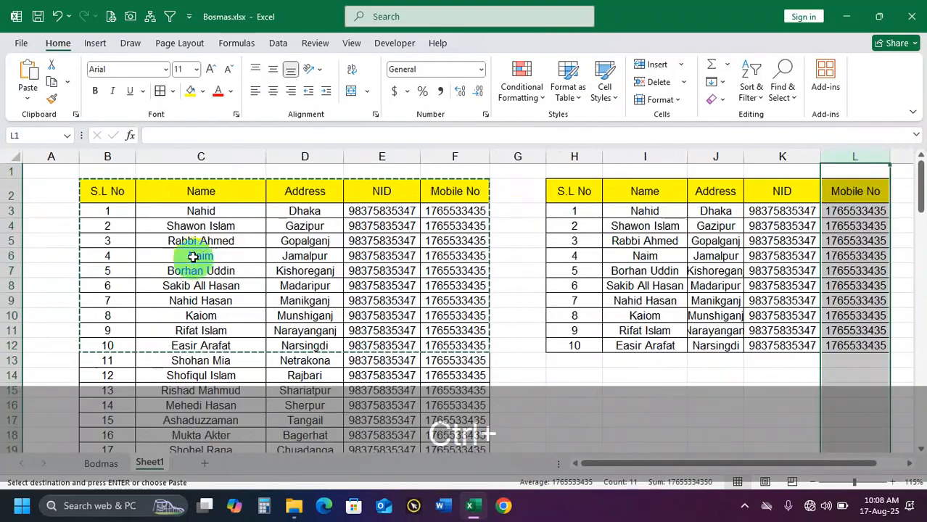
click(221, 205)
scroll(225, 248, up, 1)
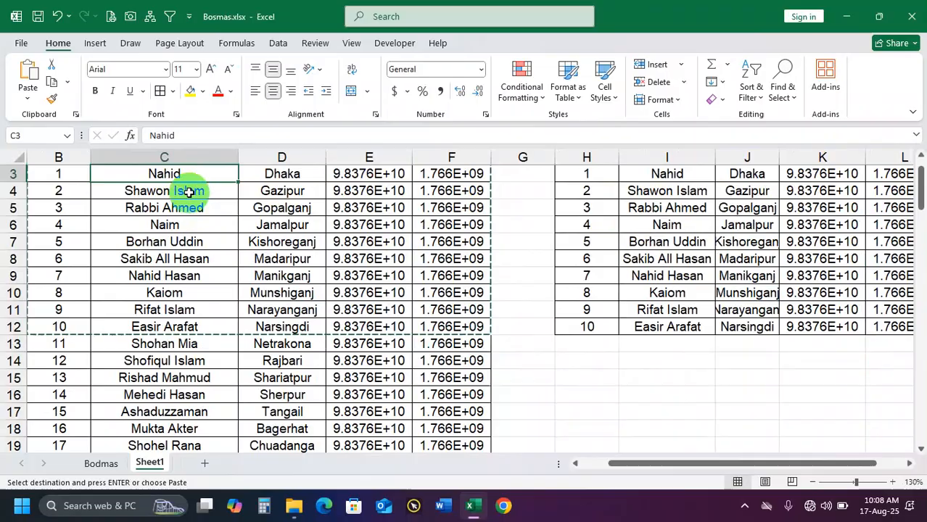
scroll(190, 206, up, 1)
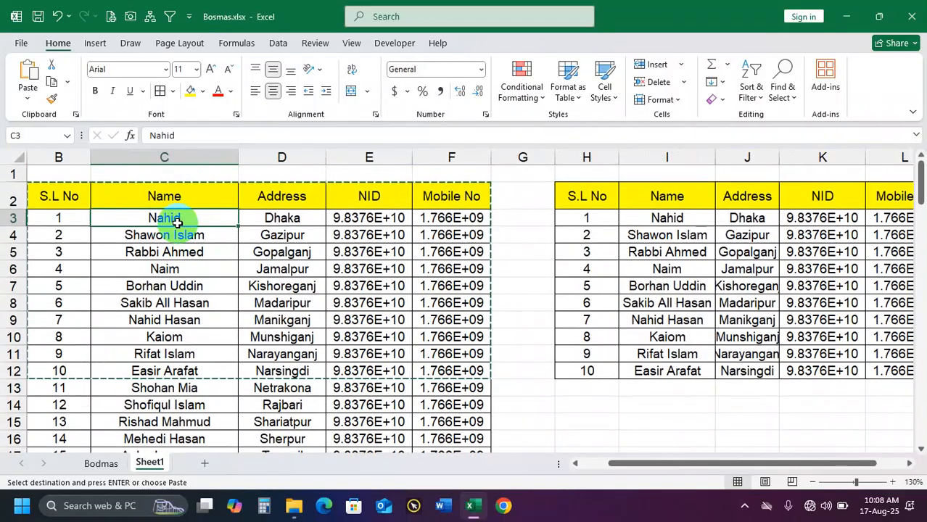
text(Sagor)
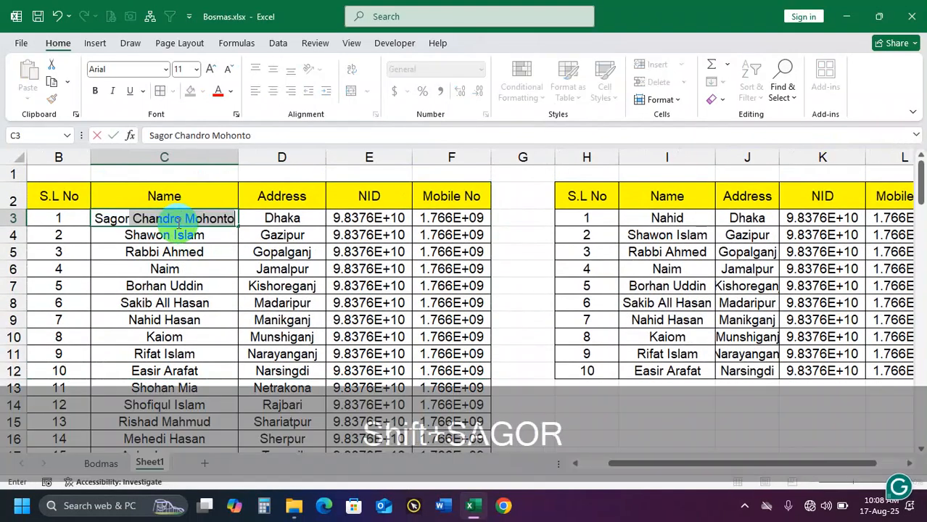
key(Return)
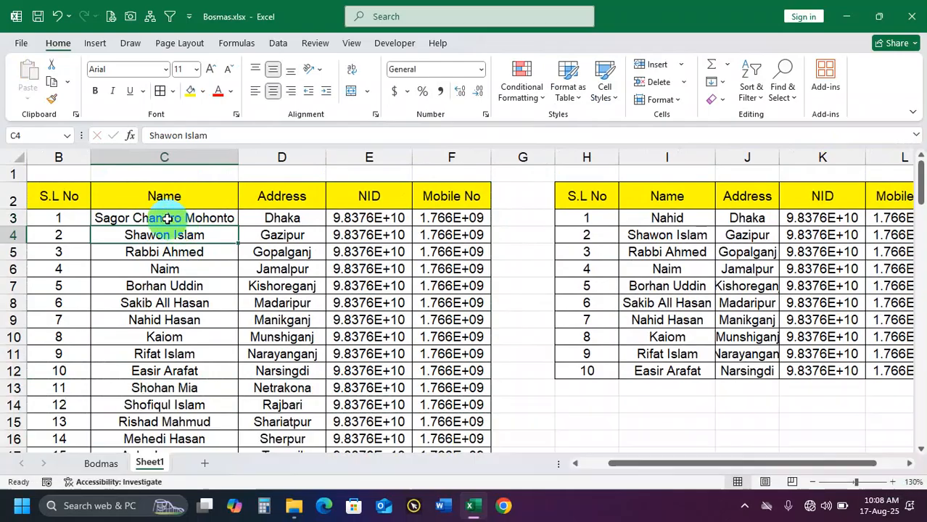
click(177, 219)
drag(238, 228, 221, 371)
Compare the names in the original table with those in the pasted copy to see whether the copy updates
drag(657, 217, 679, 370)
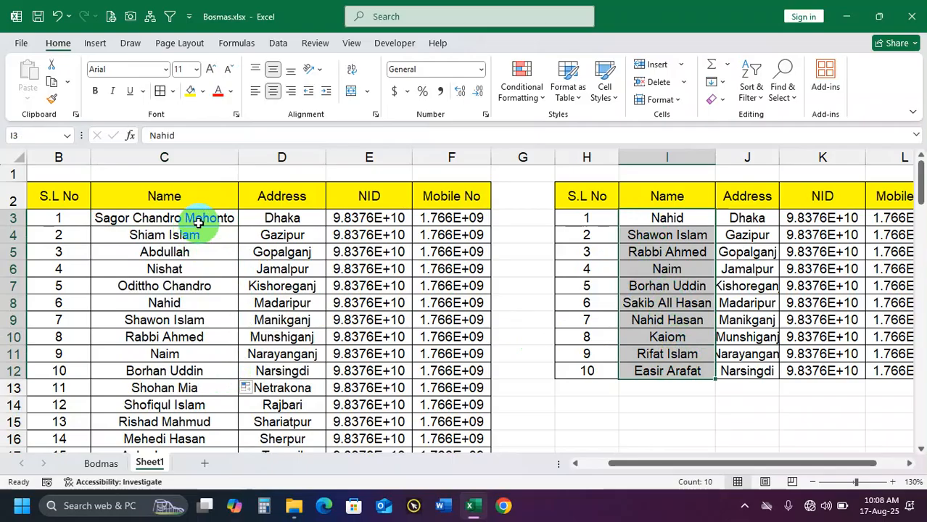
drag(194, 221, 207, 317)
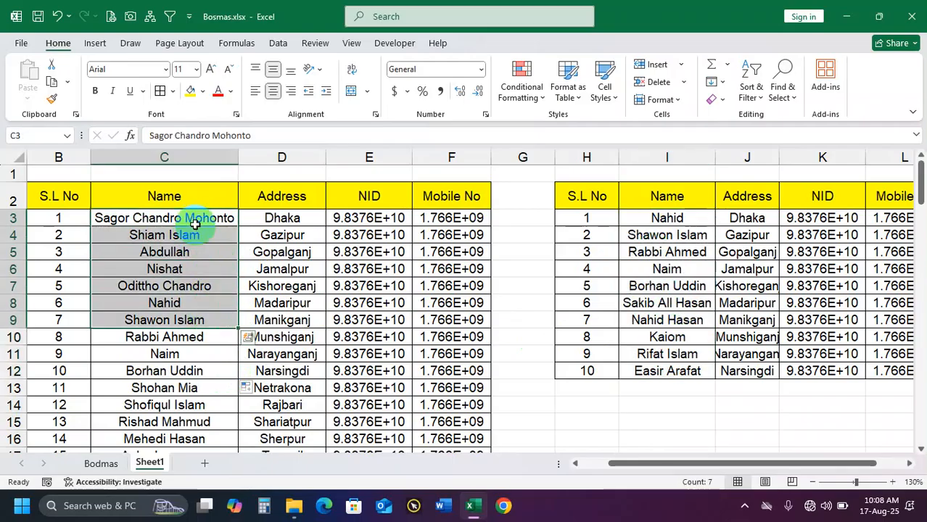
click(195, 222)
drag(739, 229, 747, 366)
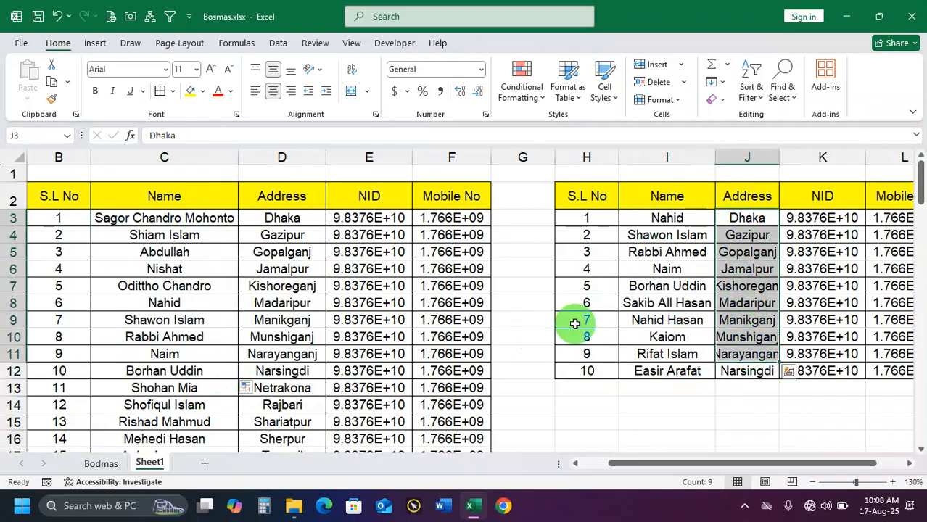
drag(148, 219, 161, 341)
drag(666, 220, 667, 270)
drag(221, 225, 207, 286)
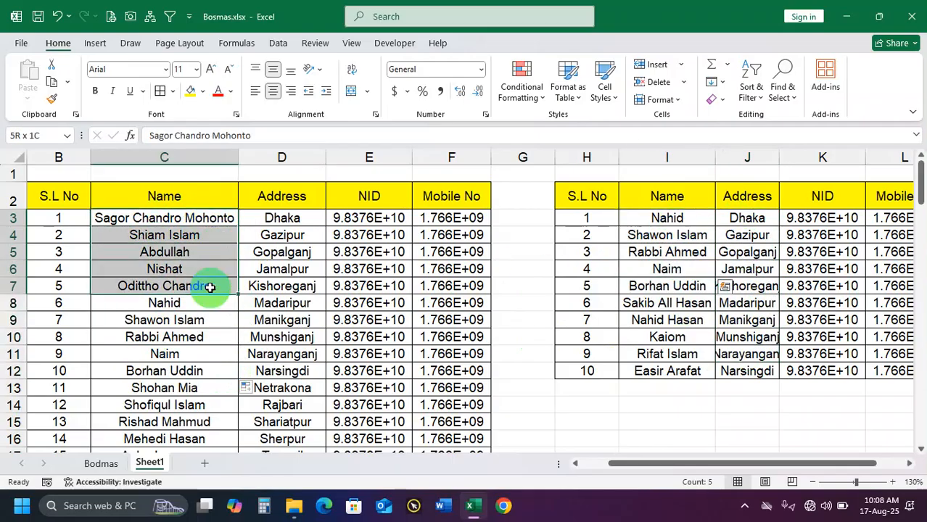
click(656, 234)
Delete columns H to M containing the pasted copy of the table
drag(587, 158, 683, 158)
right_click(684, 158)
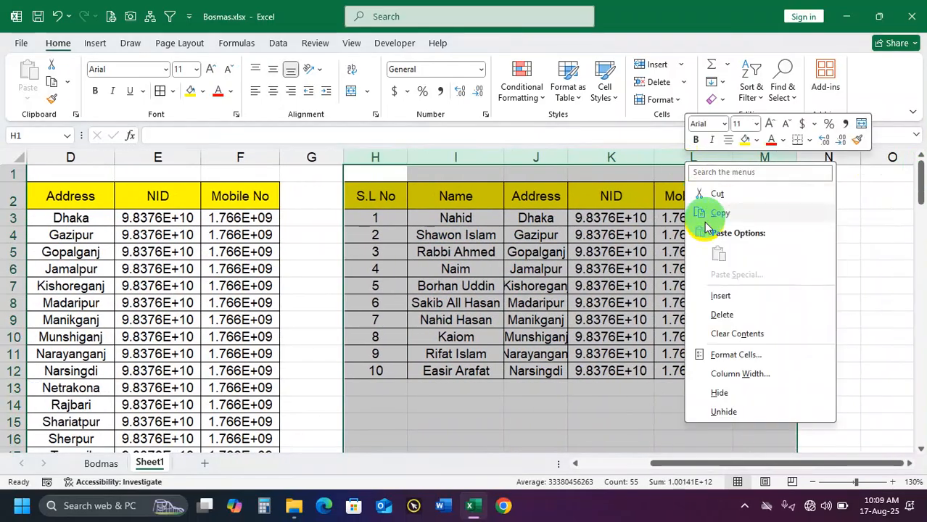
click(730, 317)
Link H3 to the first name with the formula =C3 and autofit column H
drag(716, 464, 646, 468)
click(648, 216)
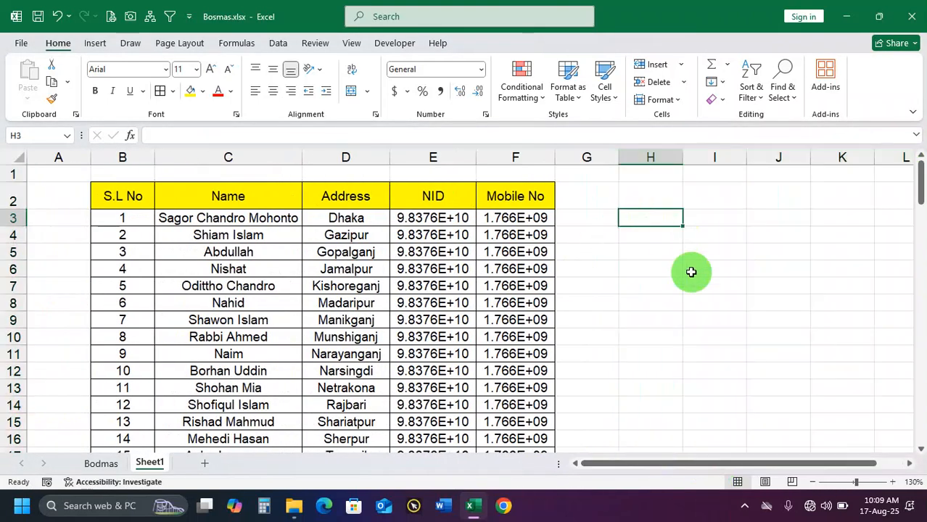
text(=)
click(268, 217)
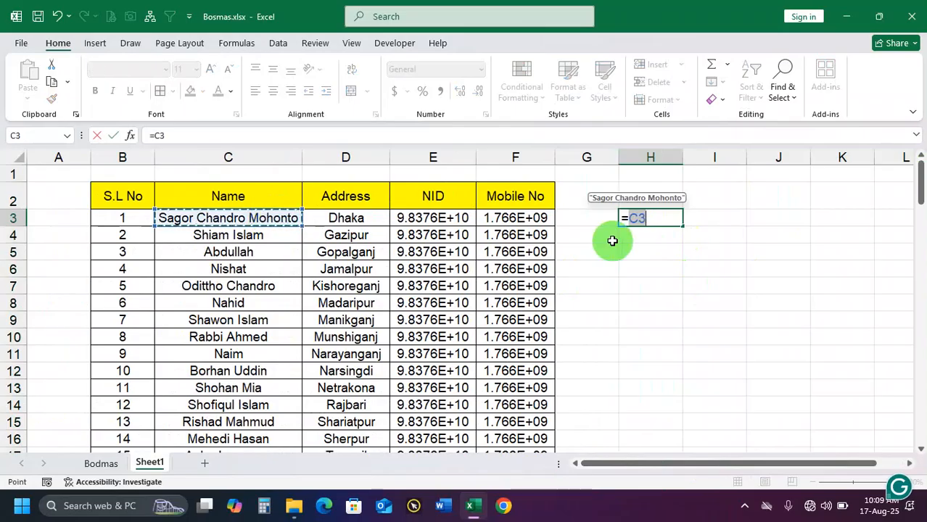
key(Return)
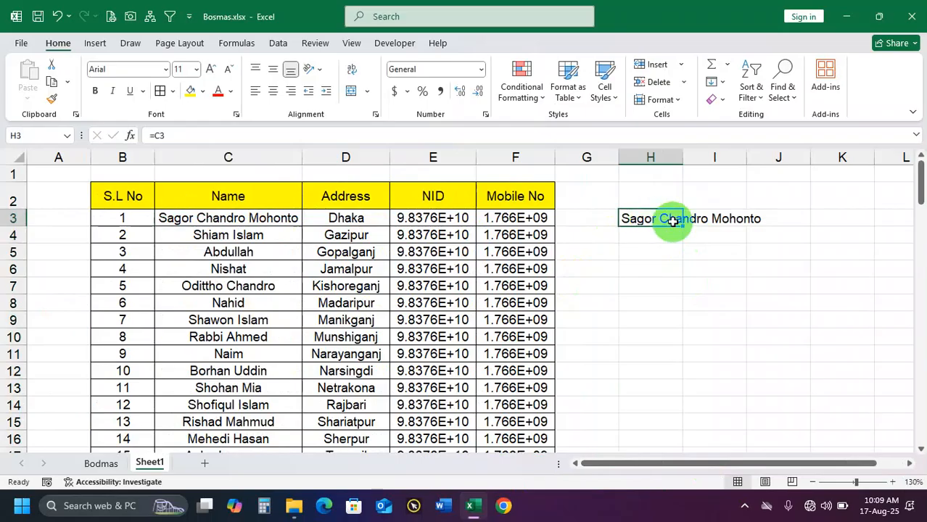
click(697, 150)
double_click(684, 154)
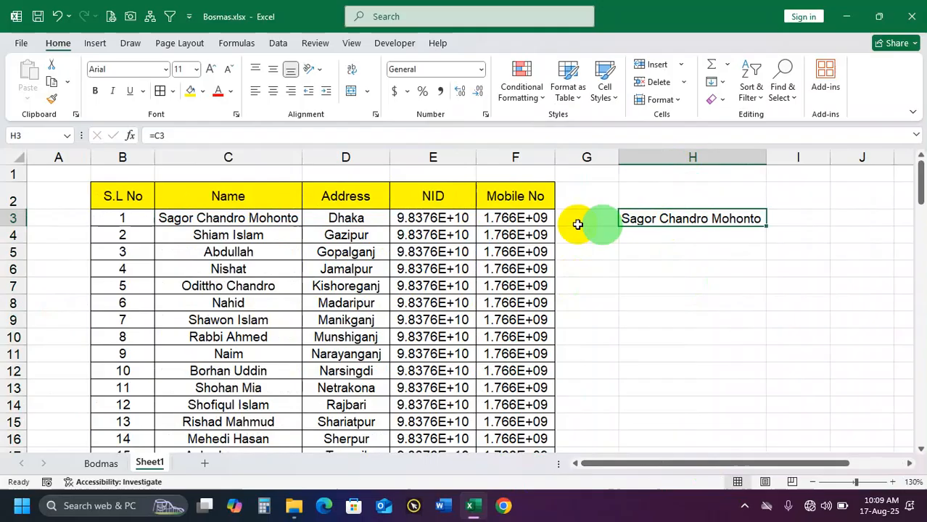
Replace the content of C3 with 98457 and check the linked cell H3
click(276, 216)
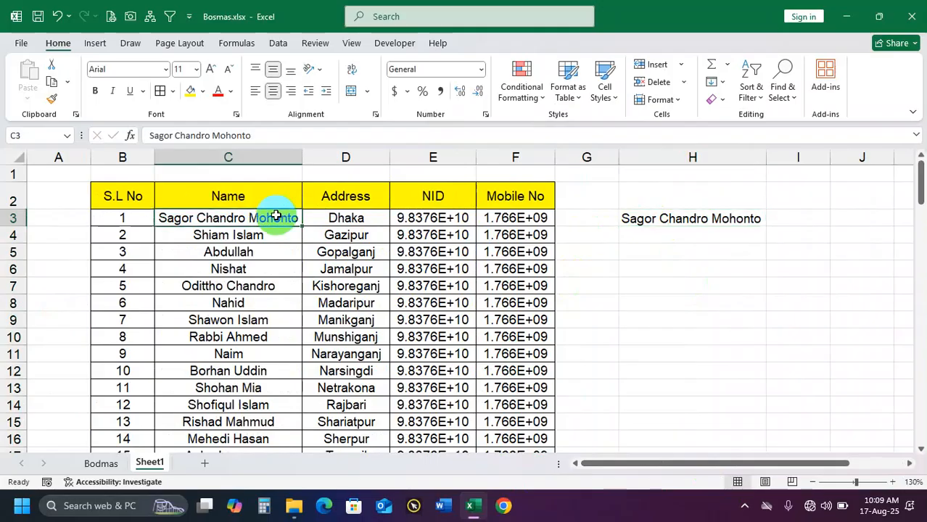
text(98457)
key(Return)
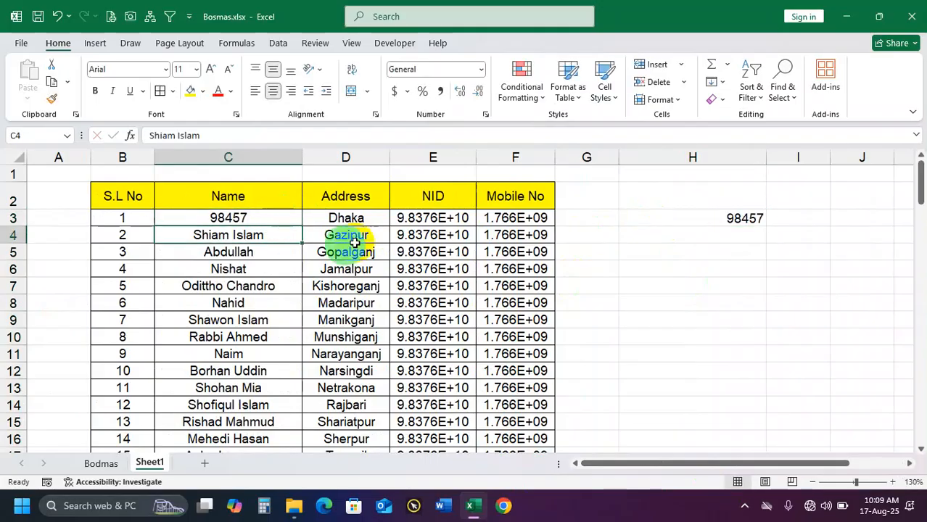
click(665, 224)
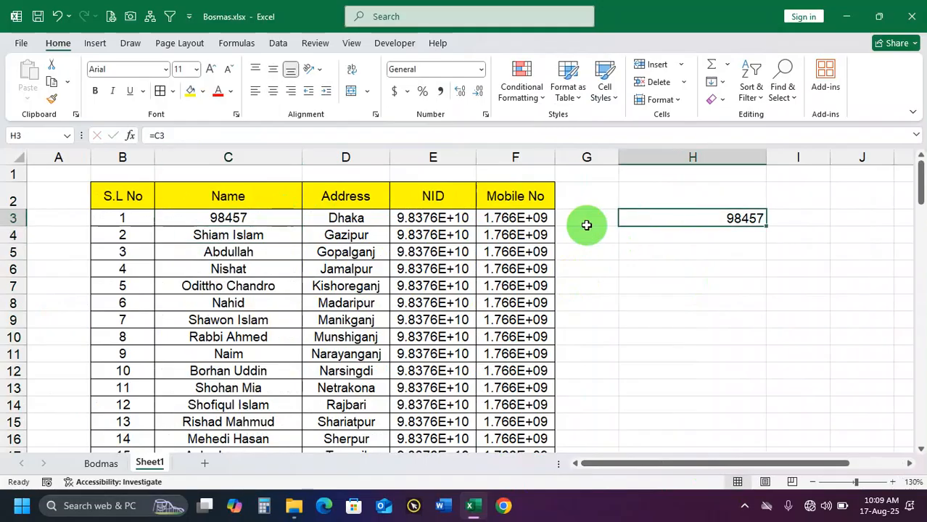
click(275, 223)
text(BNahid)
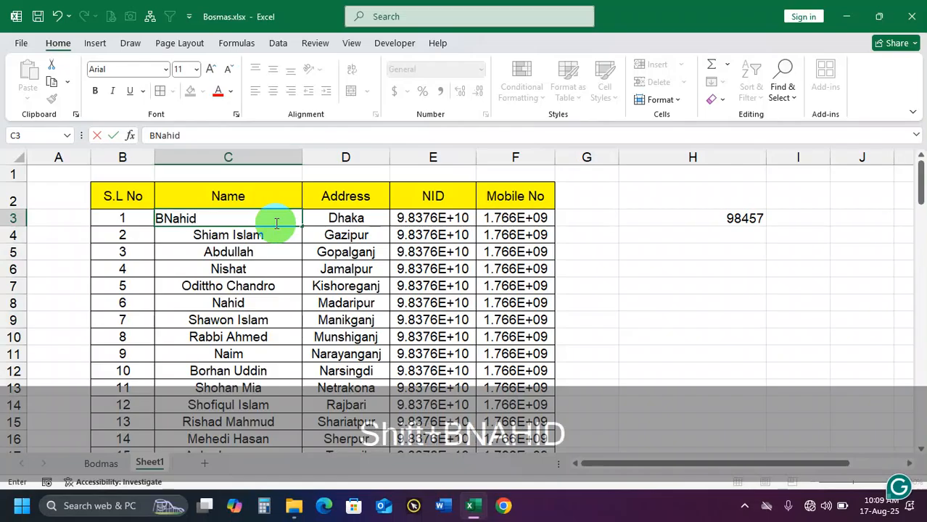
key(Return)
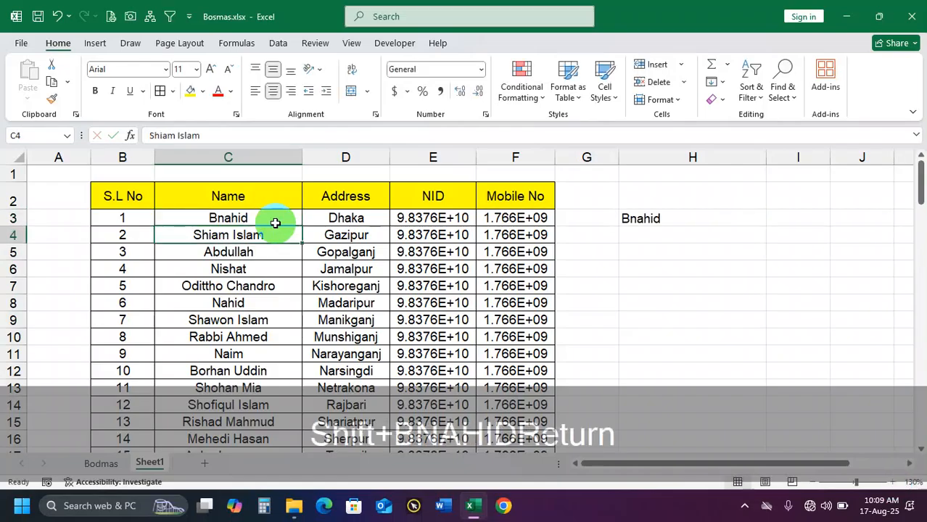
Replace the content of C3 with a person's first name and compare it with the linked cell H3
click(276, 222)
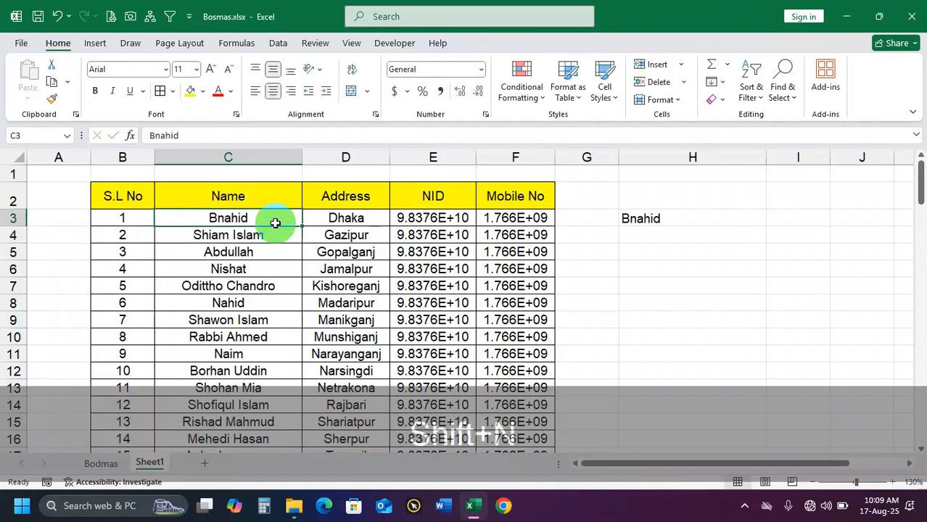
text(Nayan)
key(Return)
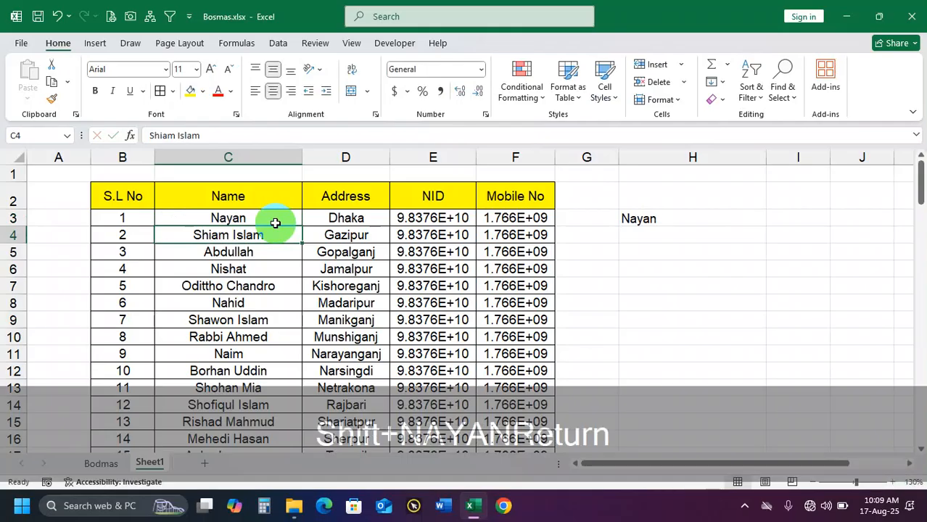
click(639, 219)
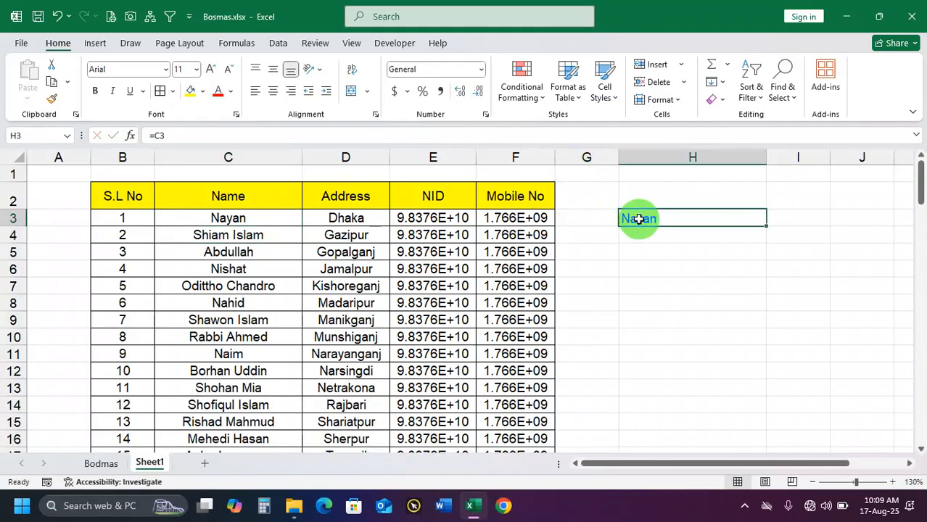
click(239, 218)
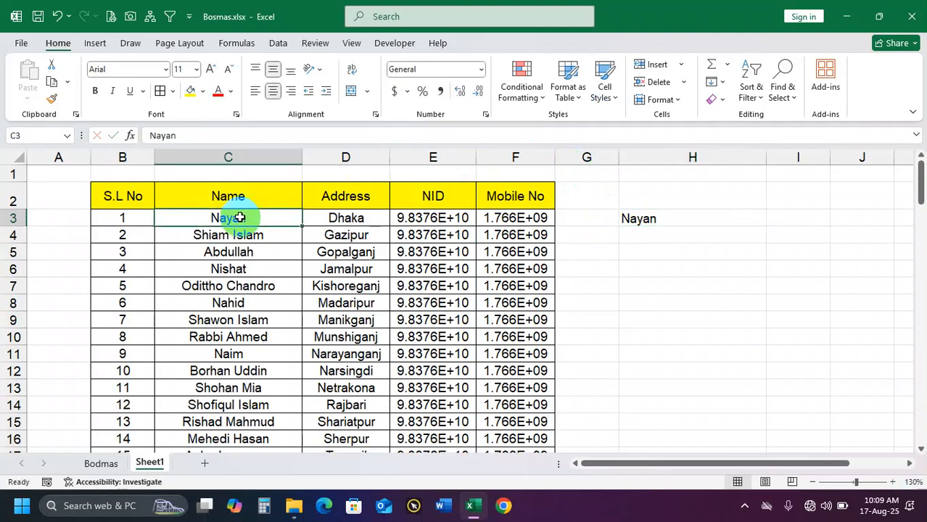
click(665, 219)
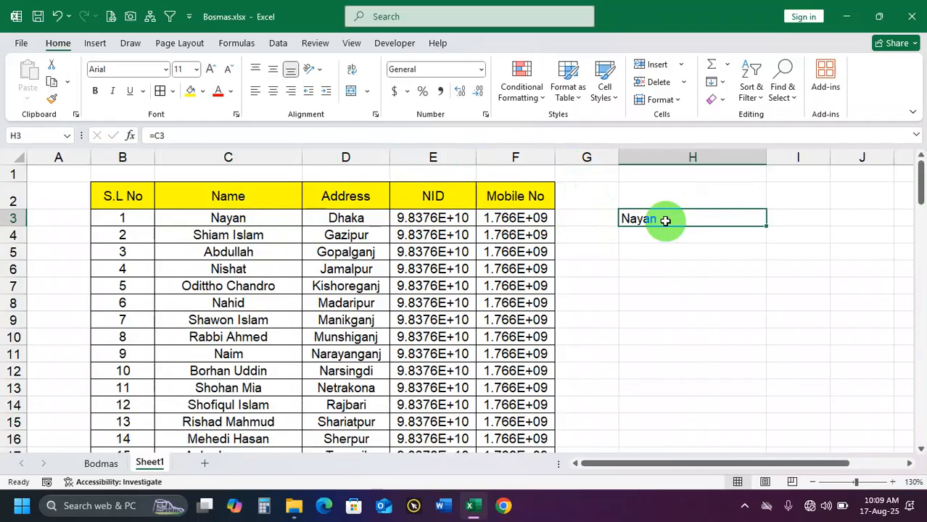
key(ctrl+3)
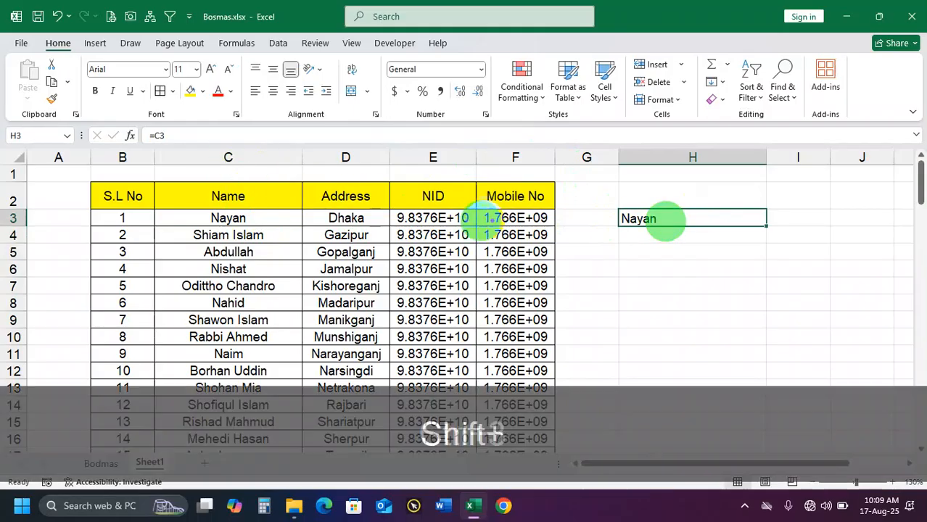
drag(282, 221, 606, 220)
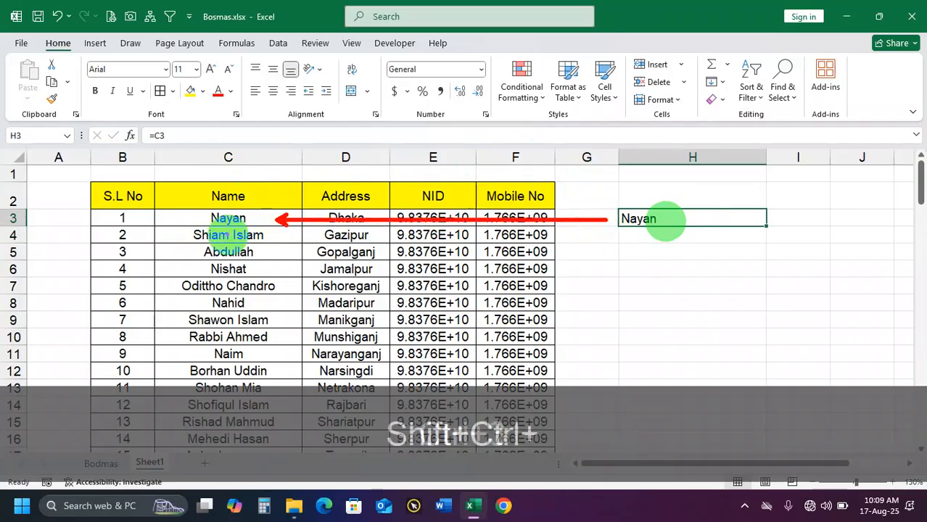
key(ctrl+3)
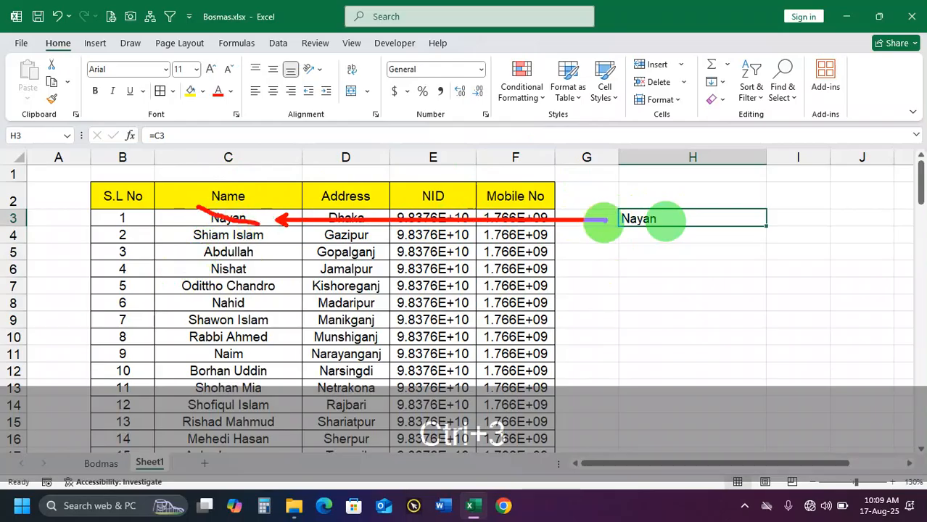
mouse_move(609, 211)
mouse_down()
mouse_move(683, 232)
mouse_move(620, 222)
mouse_up()
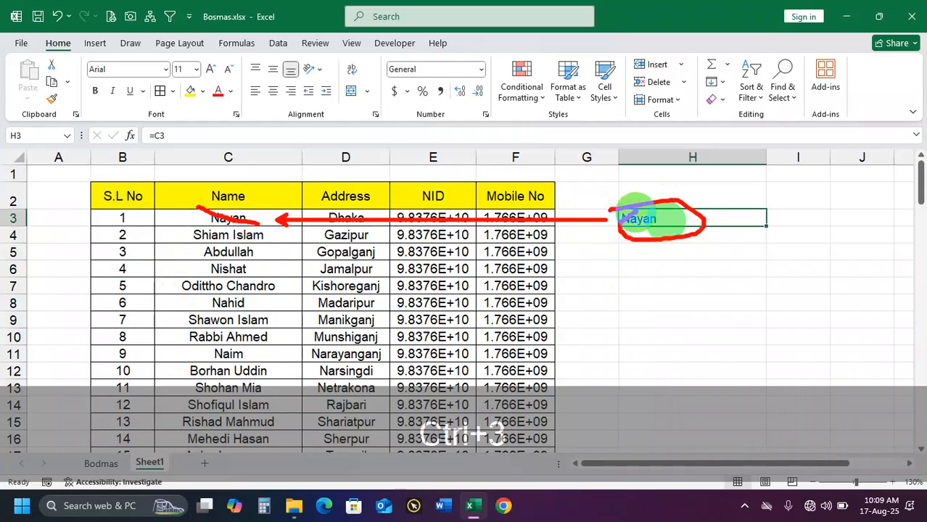
click(589, 249)
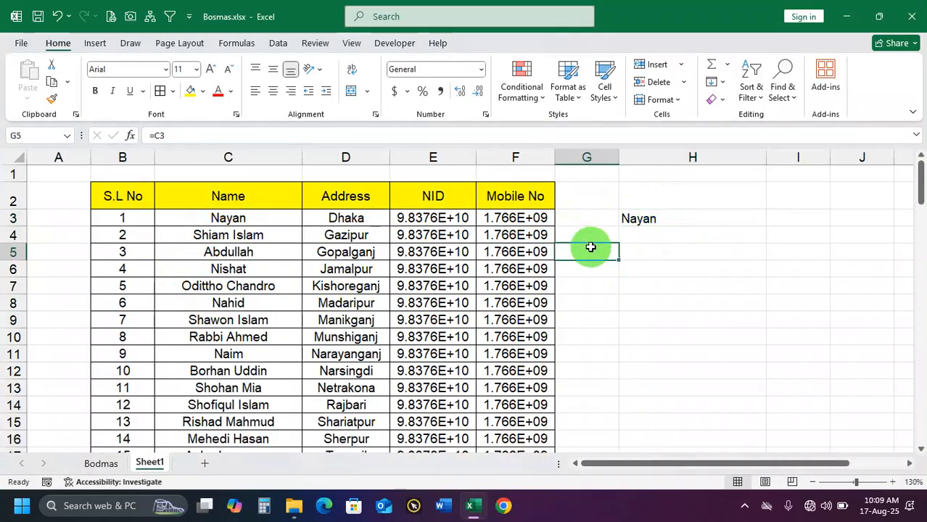
click(259, 215)
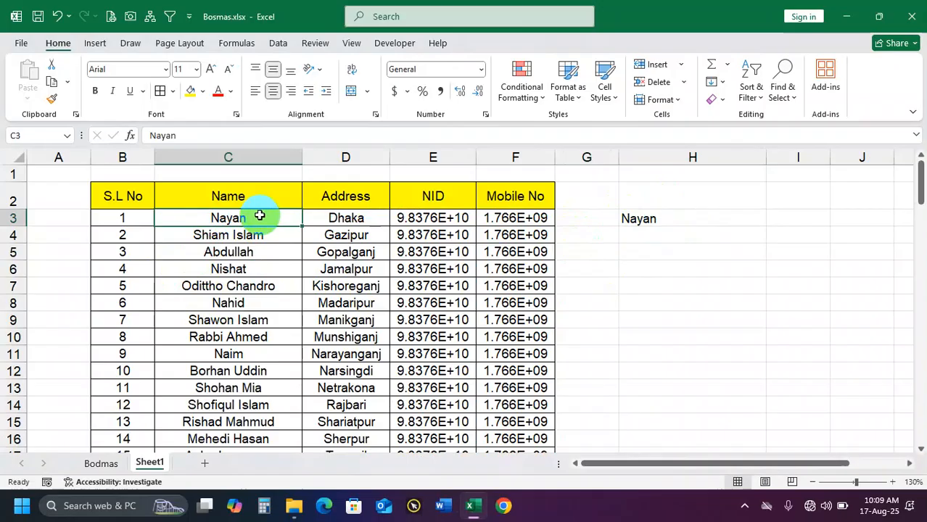
Add a new worksheet after Sheet1, set its zoom to 130%, and select cell D7
click(206, 465)
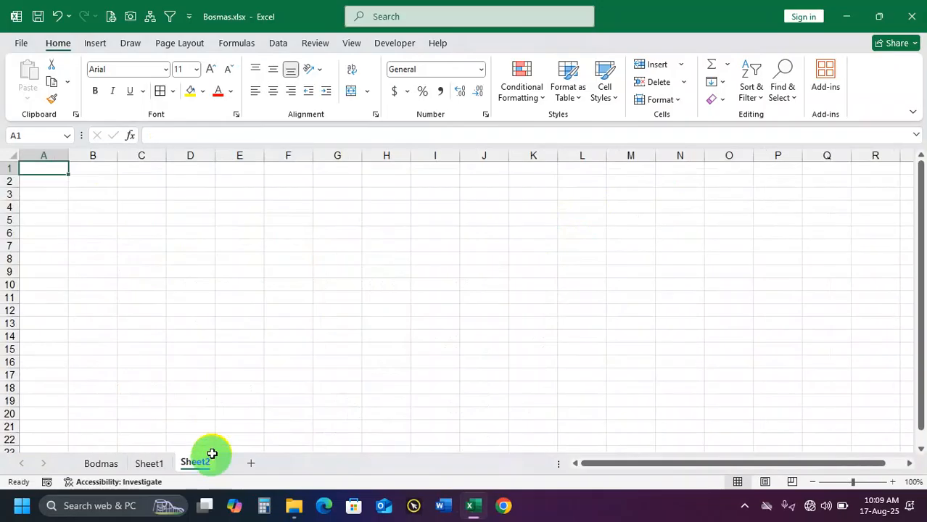
click(107, 181)
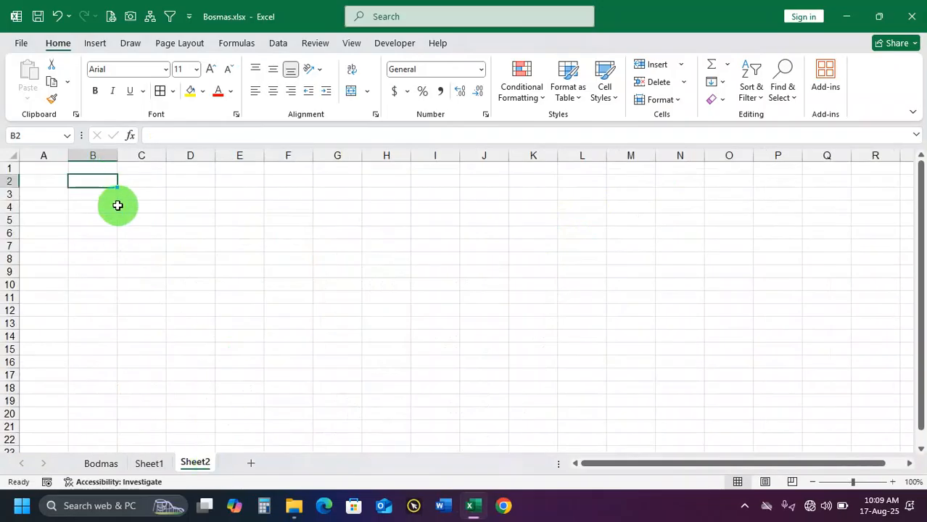
ctrl+scroll(123, 214, up, 1)
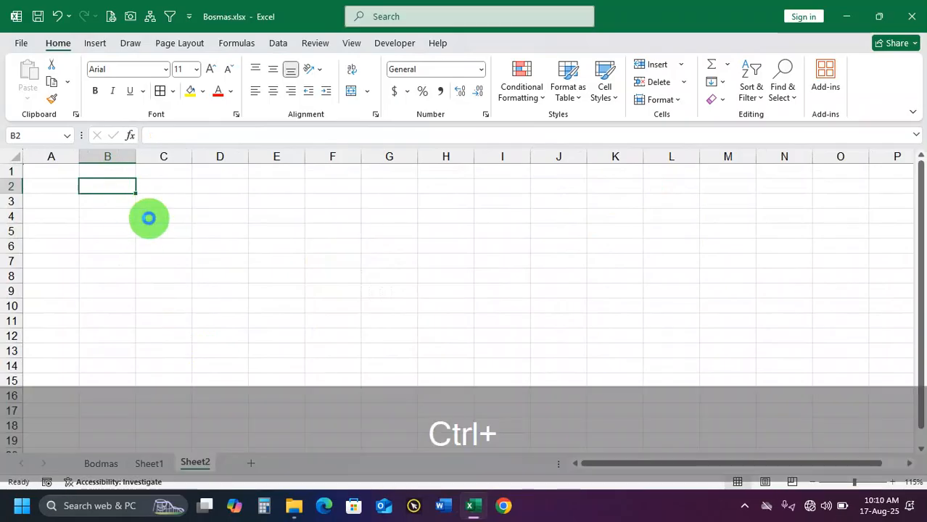
ctrl+scroll(149, 217, up, 1)
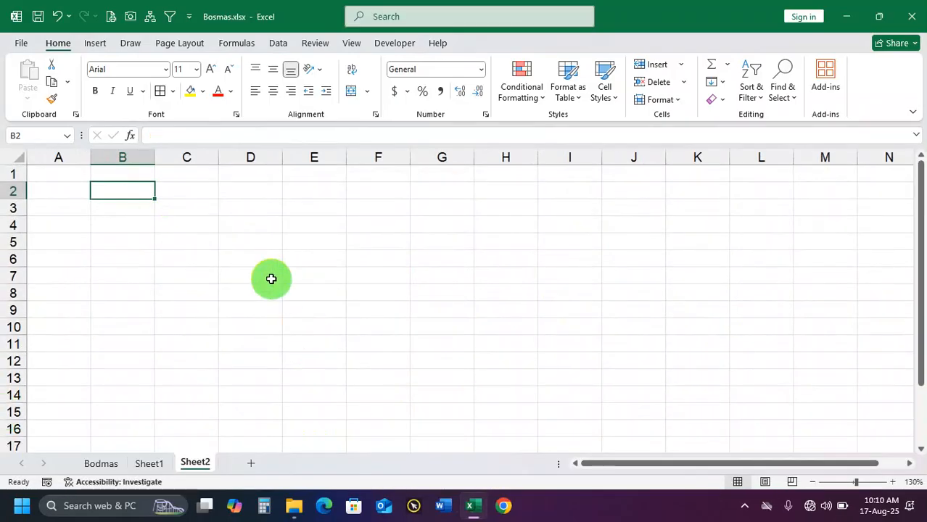
click(276, 274)
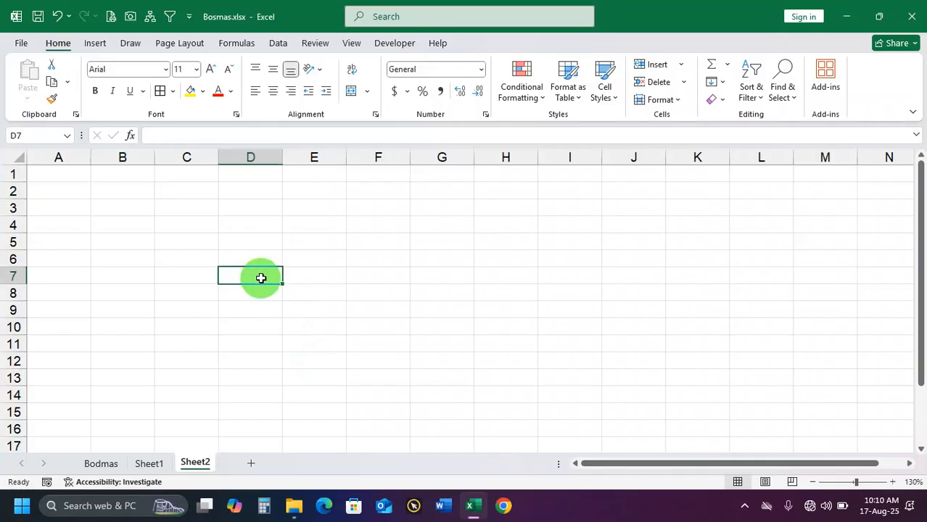
click(20, 138)
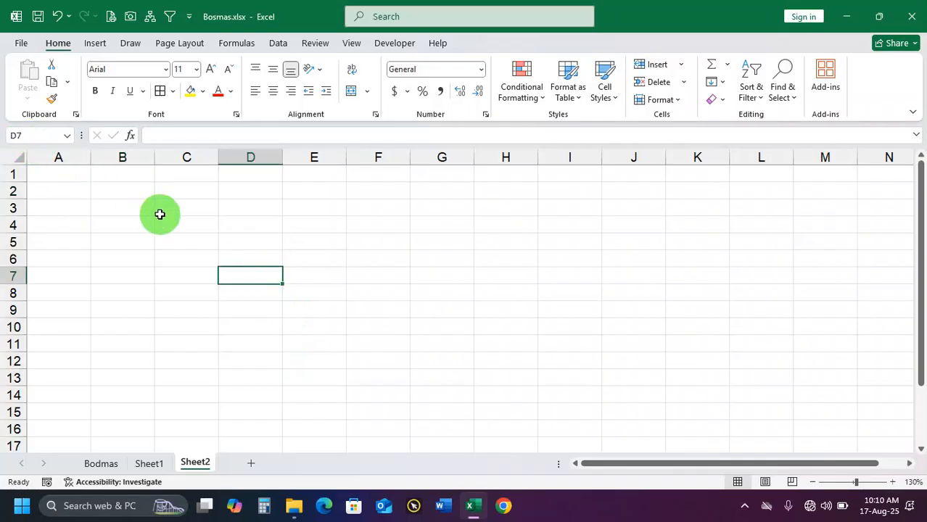
key(ctrl+3)
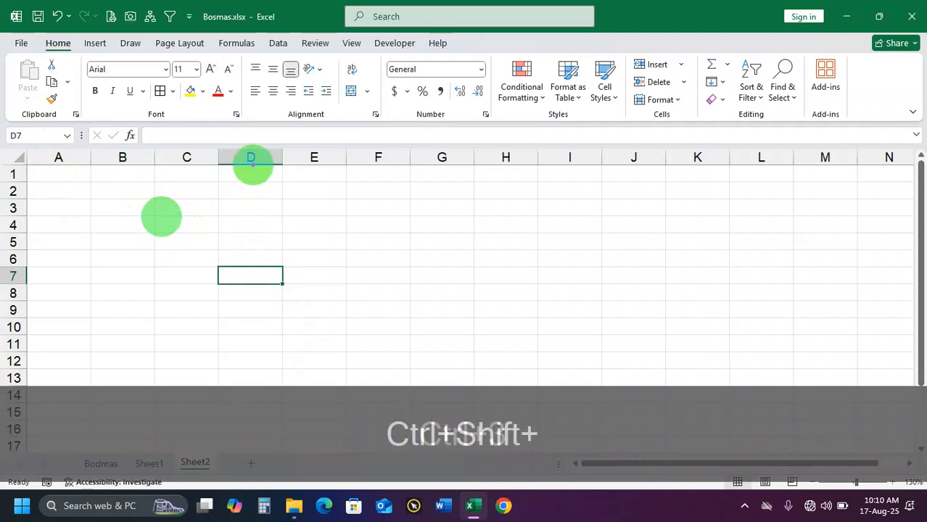
drag(251, 158, 248, 242)
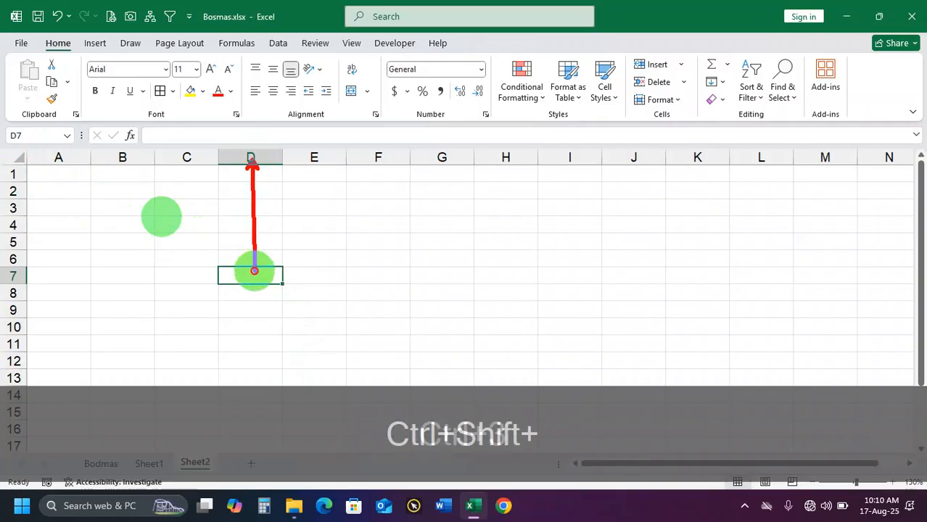
drag(20, 275, 251, 276)
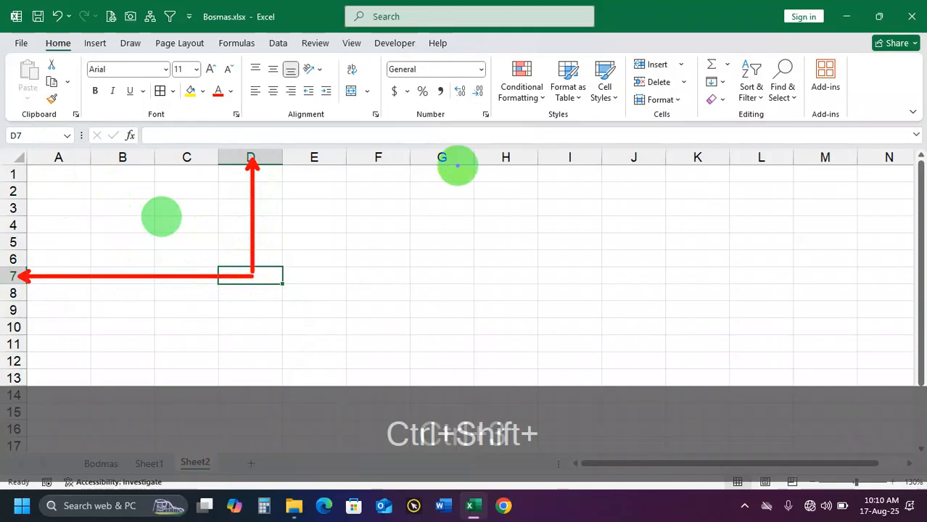
mouse_move(448, 176)
mouse_down()
mouse_move(457, 269)
mouse_move(444, 308)
mouse_up()
drag(14, 310, 450, 311)
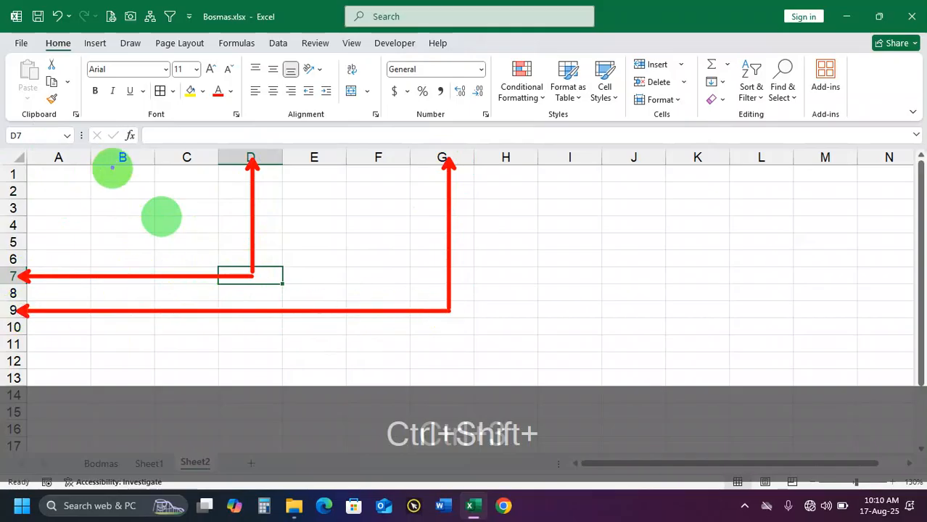
drag(117, 157, 116, 223)
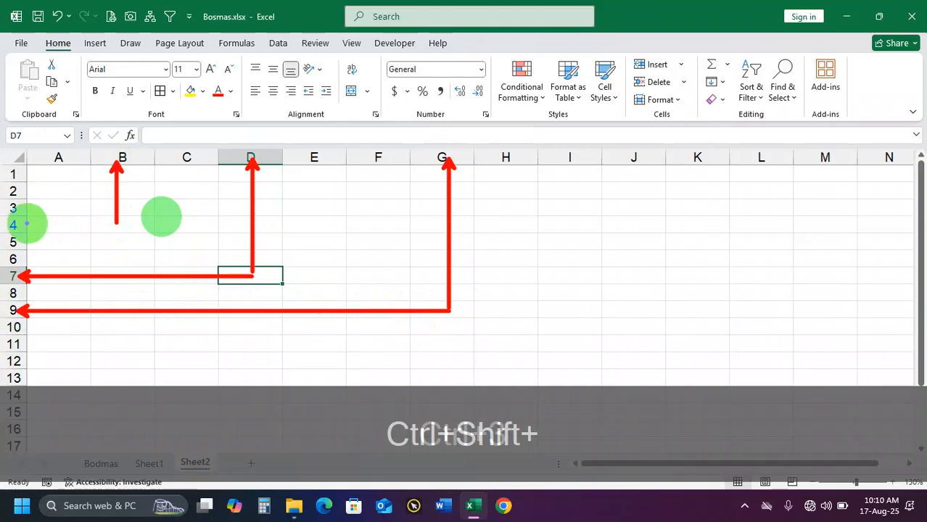
drag(17, 225, 97, 227)
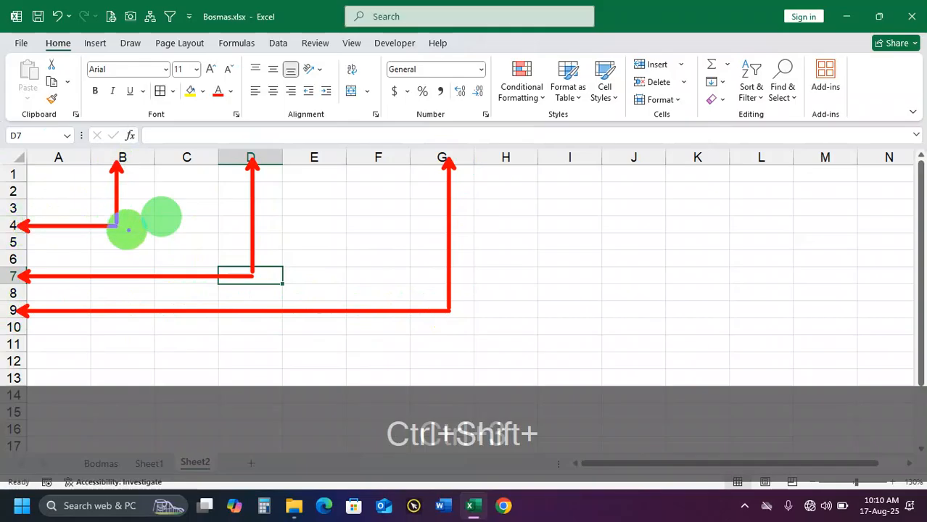
key(ctrl+3)
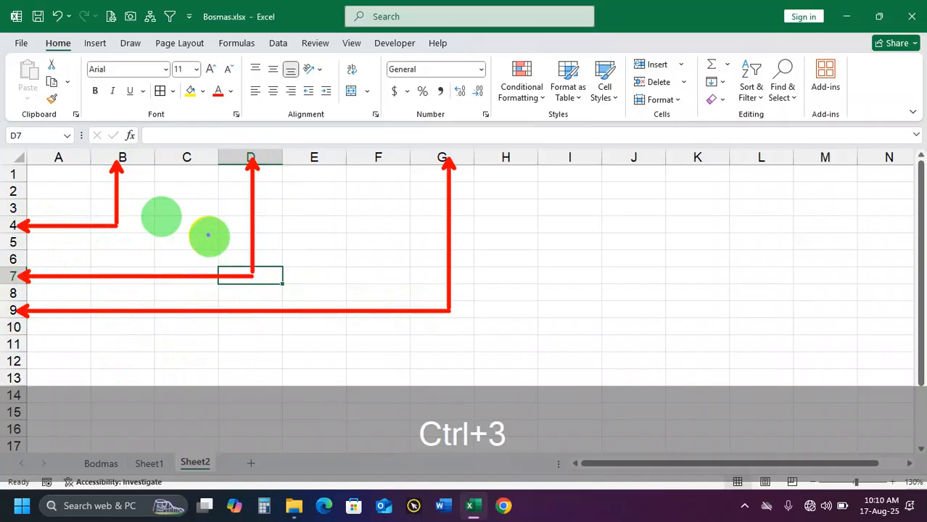
drag(3, 127, 70, 146)
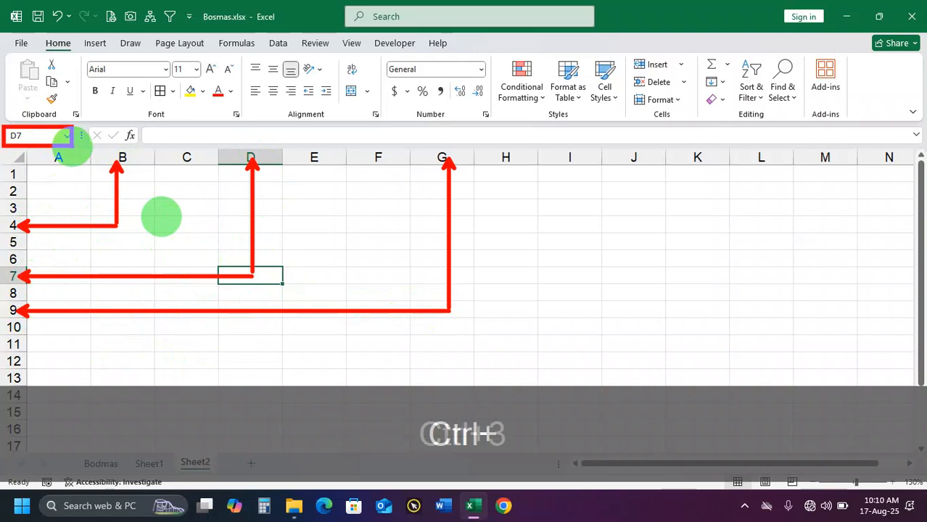
drag(214, 265, 292, 290)
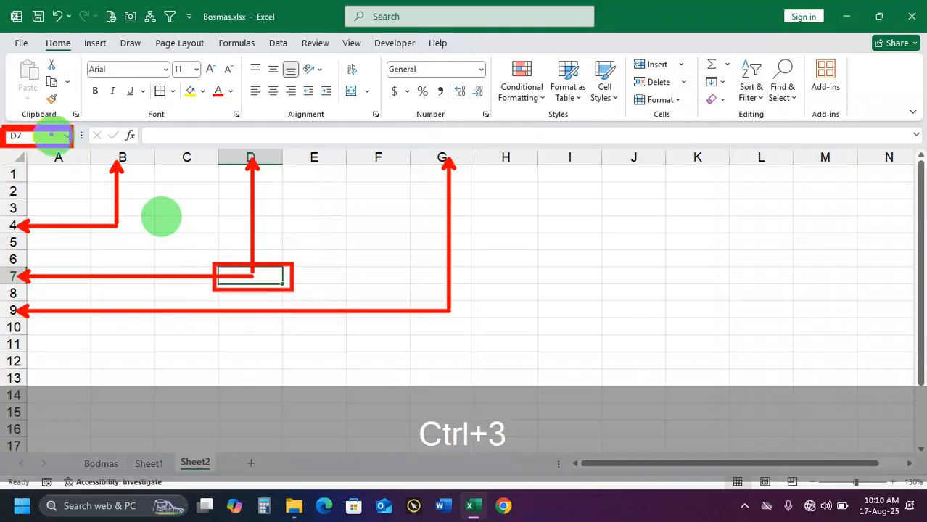
drag(58, 135, 126, 86)
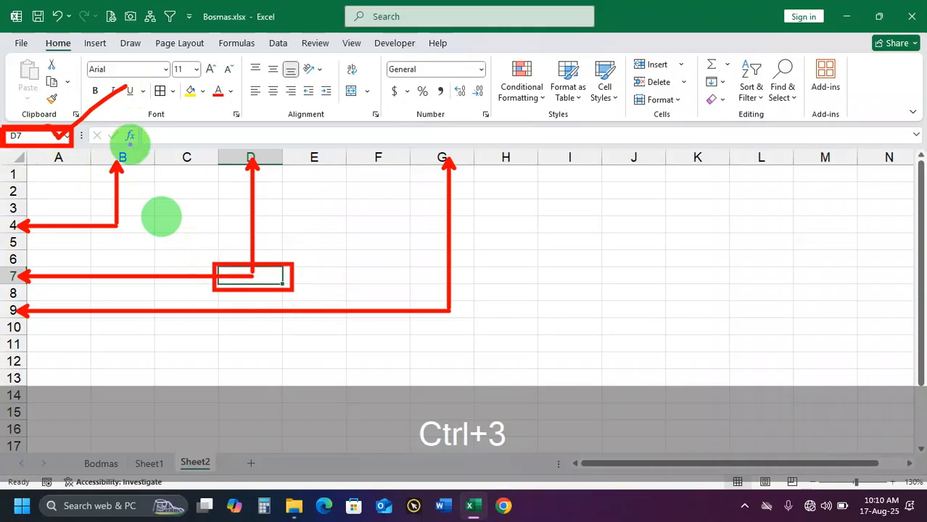
key(Escape)
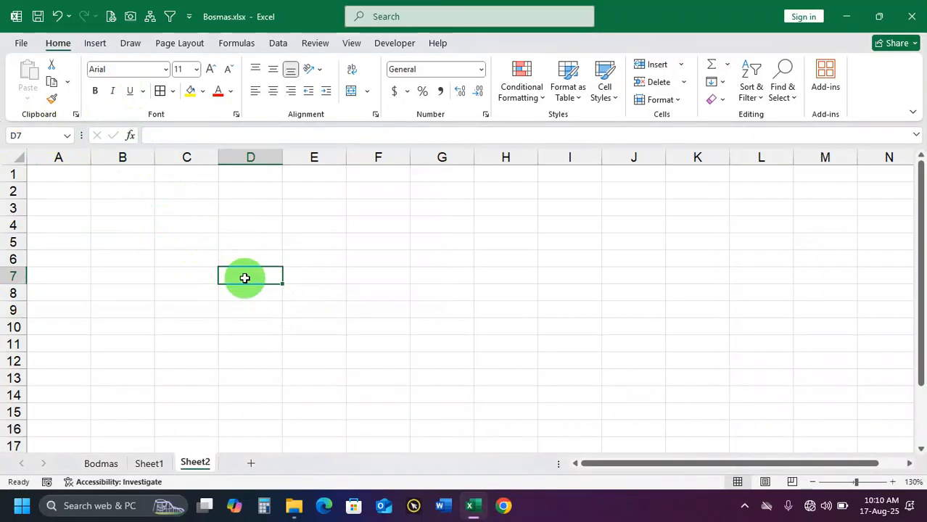
Enter the placeholder text hfdfhjd in D7 and fill the cell with yellow
text(hfdfid)
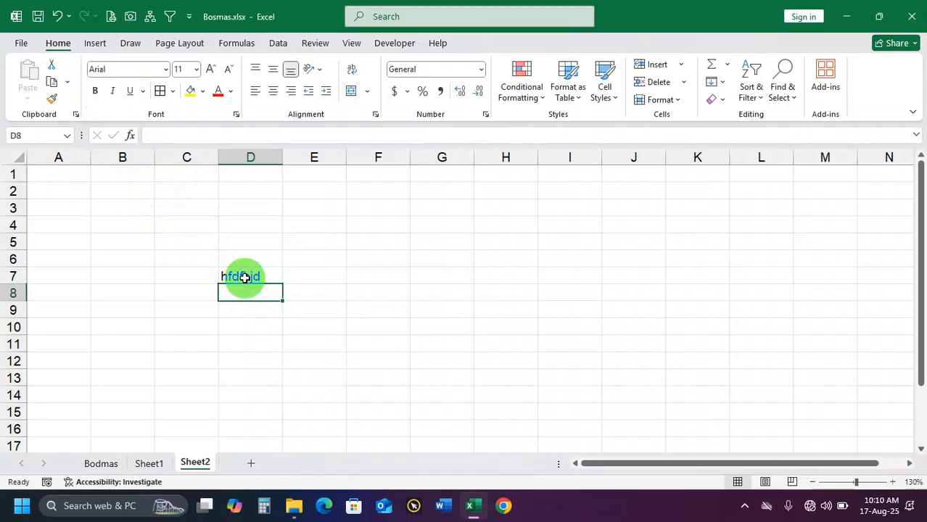
click(245, 278)
click(190, 91)
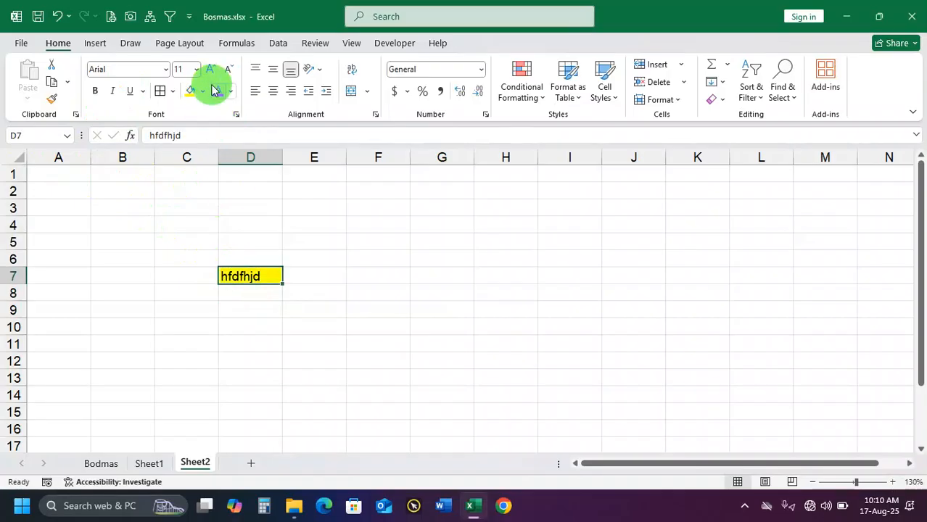
Enlarge the font of D7 to size 18 and widen column D slightly to fit the text
click(210, 69)
click(211, 69)
click(211, 69)
click(211, 69)
drag(287, 159, 295, 159)
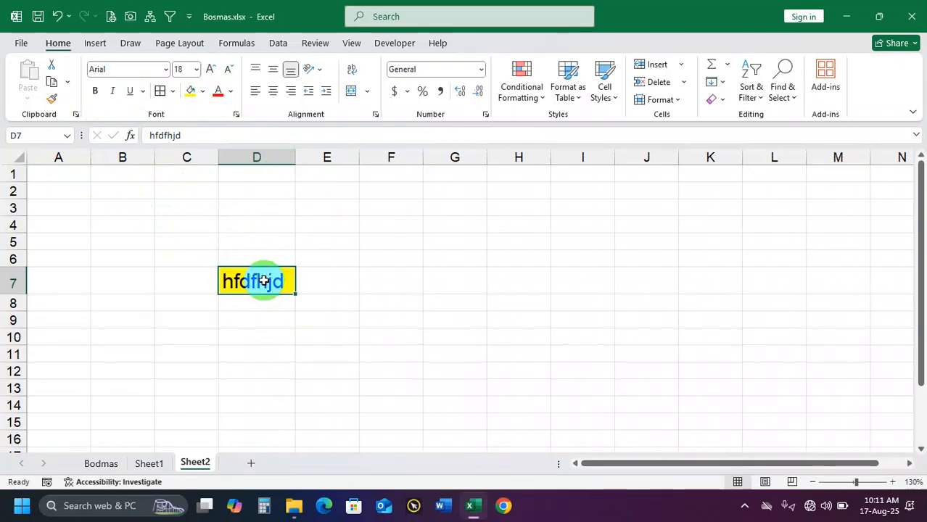
Replace the placeholder text in D7 with Dhaka and select the cell again
text(Dhak)
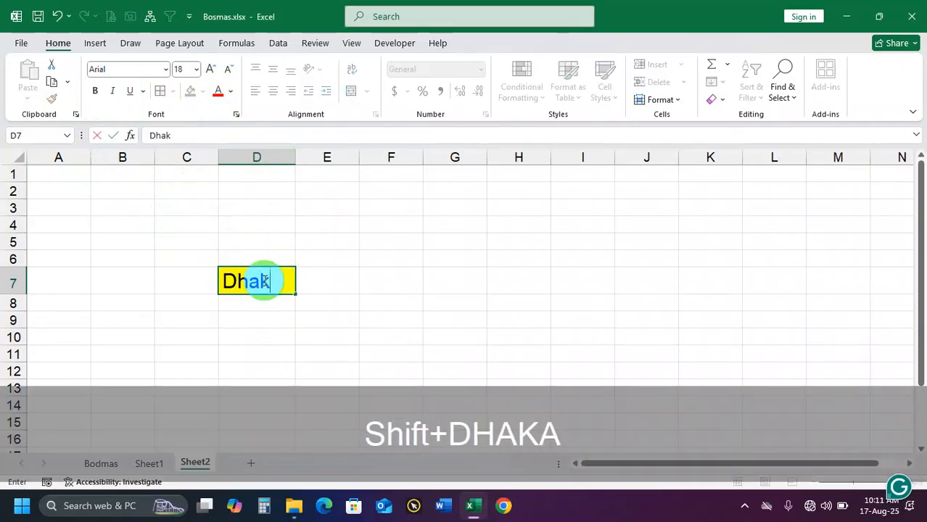
text(a)
key(Return)
click(262, 281)
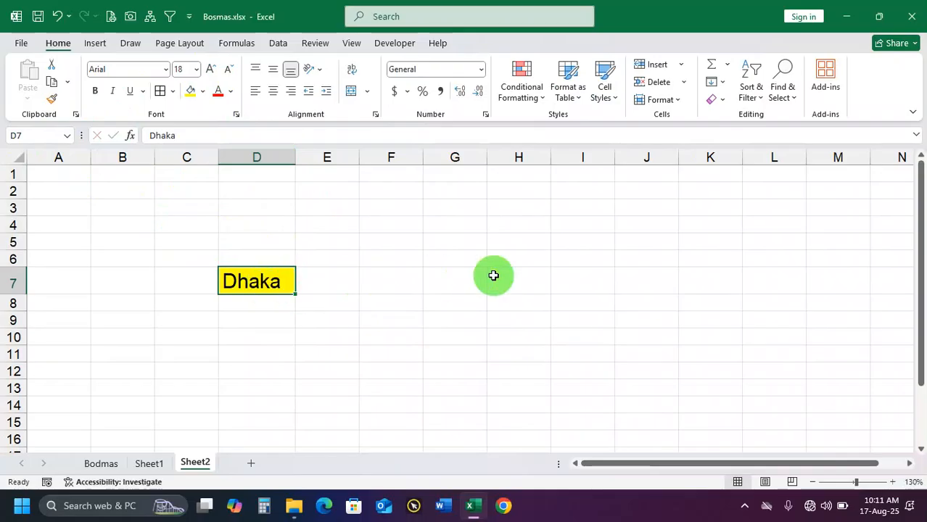
Link cell I6 to the yellow cell with the formula =D7 and inspect the reference in the formula
click(590, 257)
text(=)
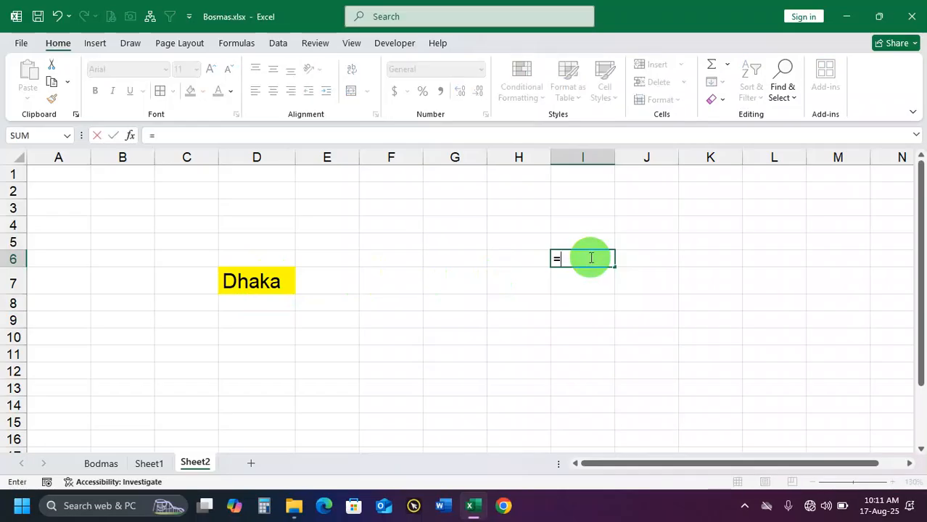
text(D7)
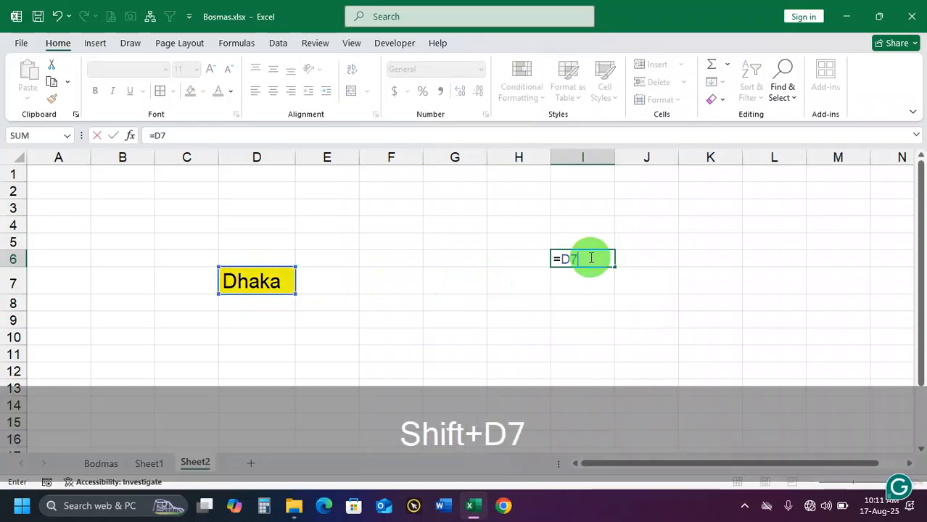
key(Return)
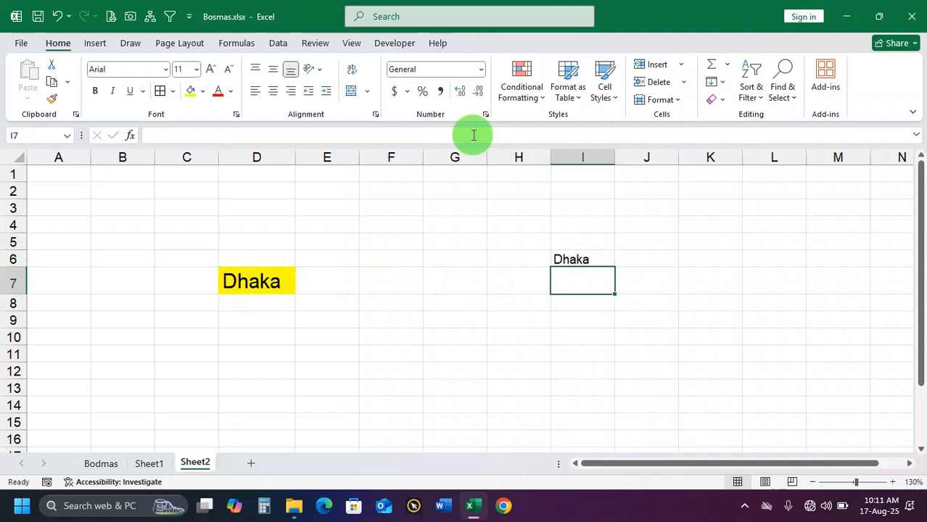
click(589, 258)
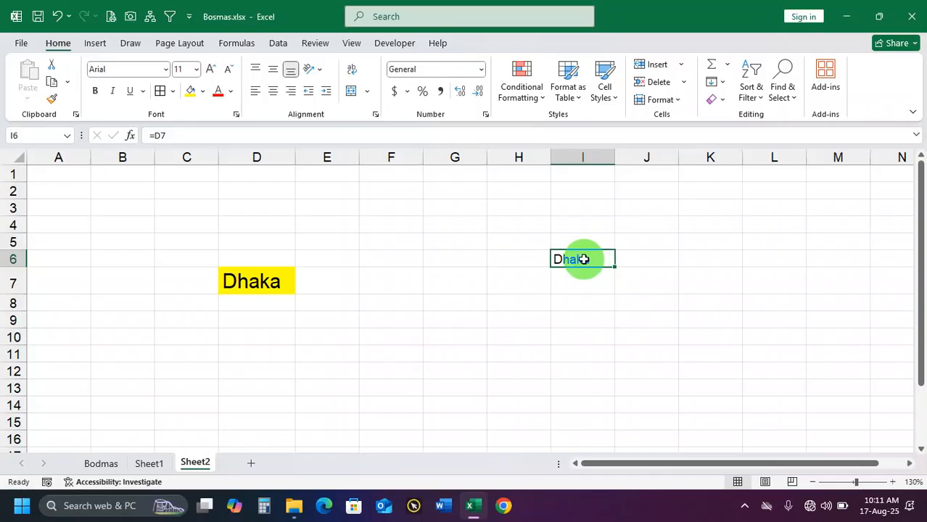
double_click(584, 259)
key(Return)
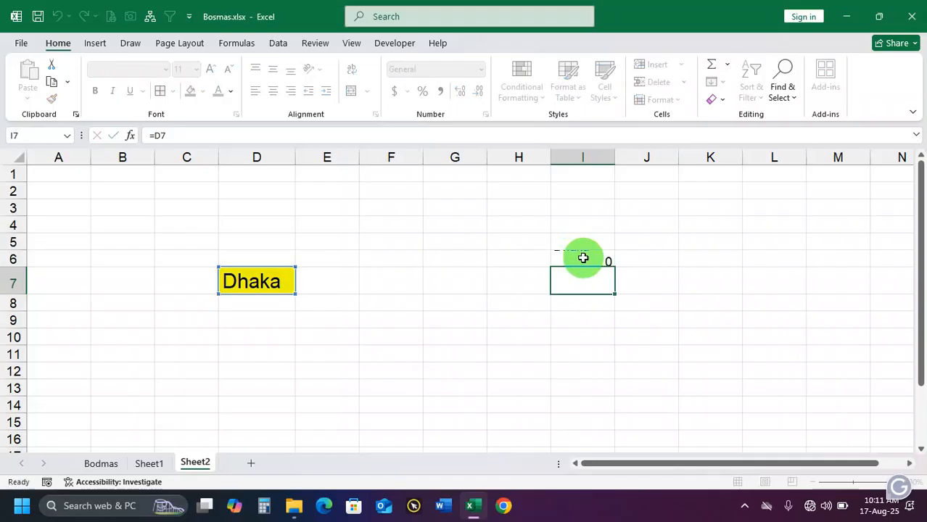
Change the source cell D7 first to Barisal and finally to 3457874 to test the link in I6
click(257, 277)
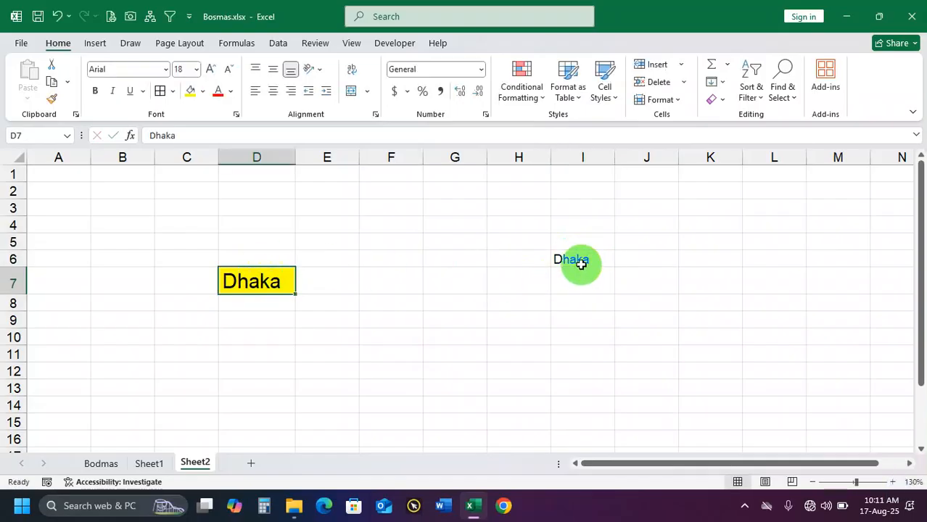
text(Barisal)
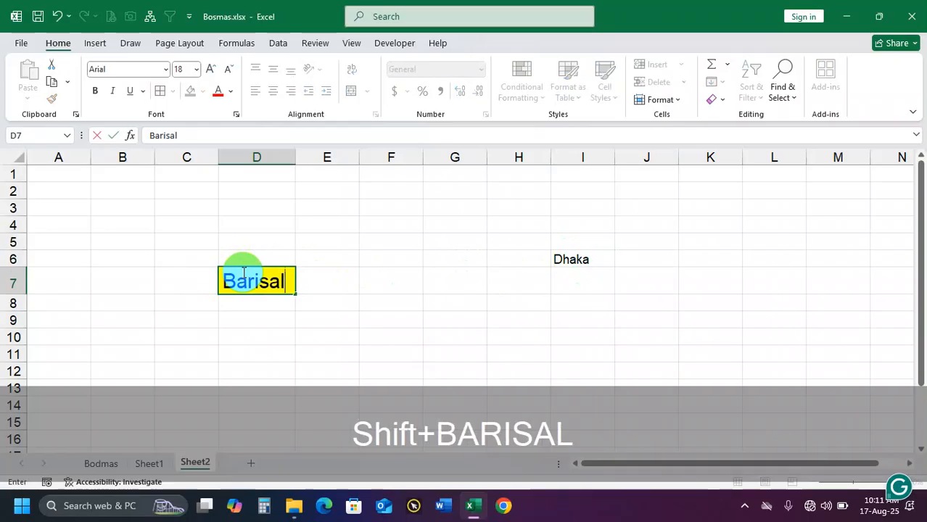
key(Return)
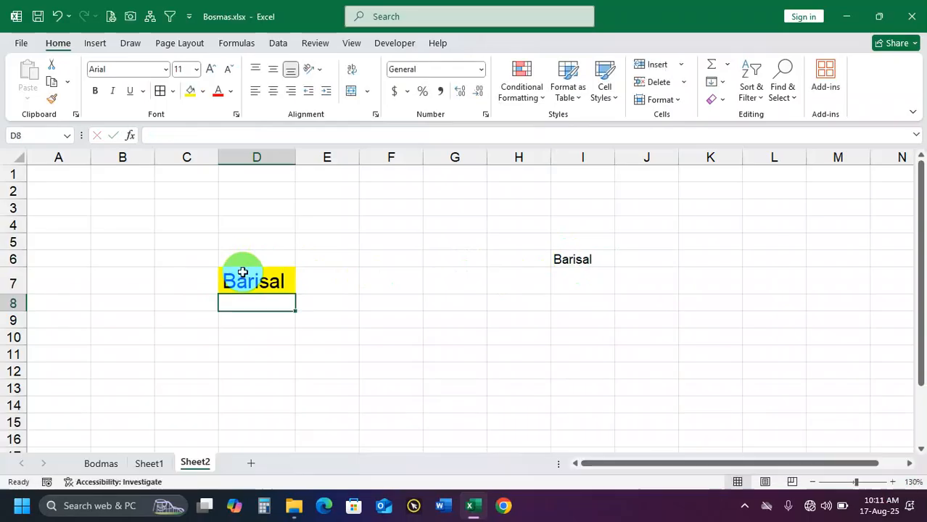
click(245, 280)
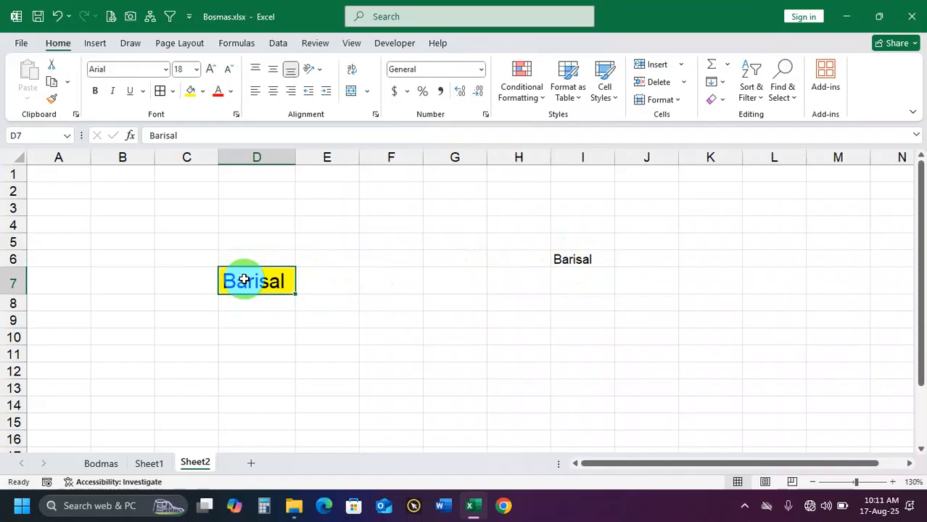
text(3457874)
key(Return)
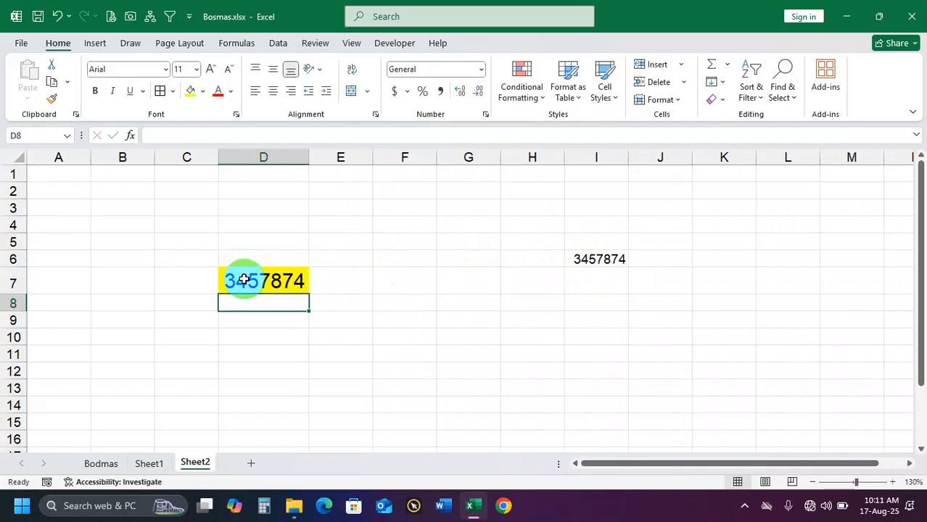
Clear all contents and formatting from the range D5:J10
click(252, 260)
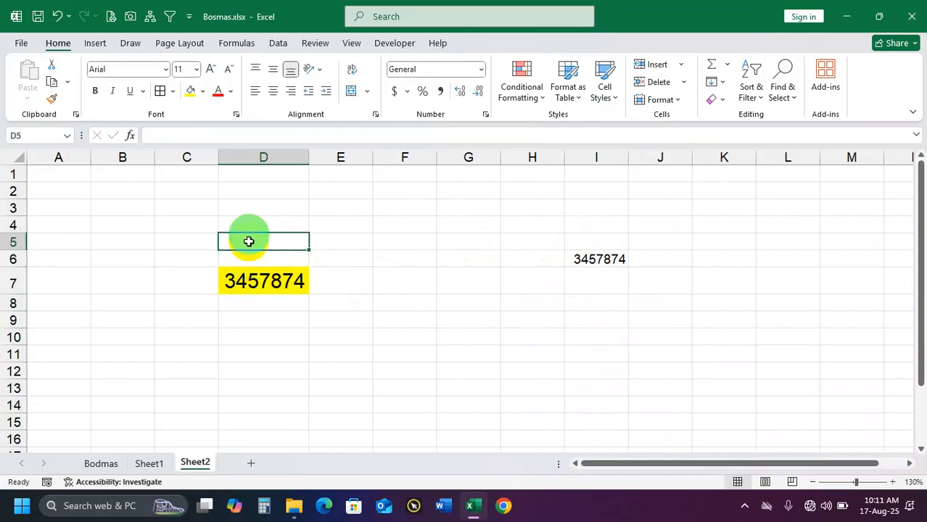
drag(248, 240, 634, 331)
key(Delete)
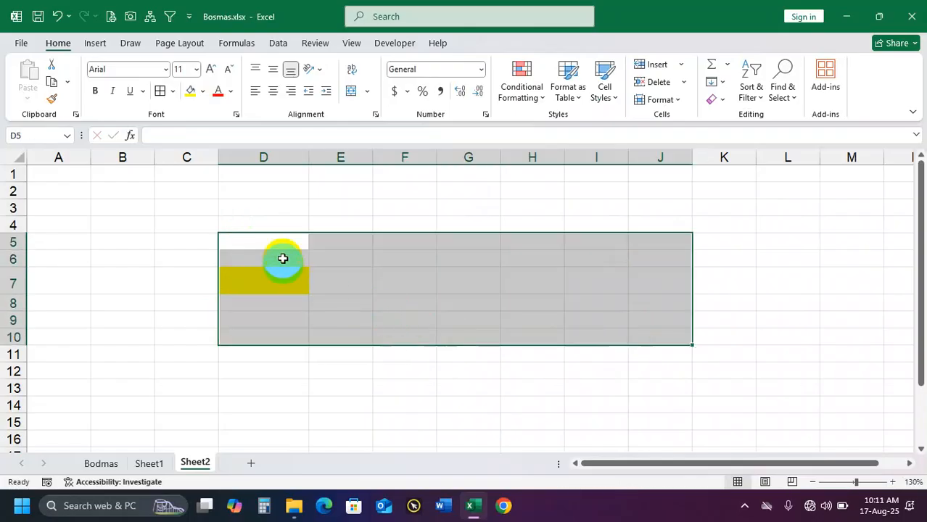
click(717, 100)
click(755, 136)
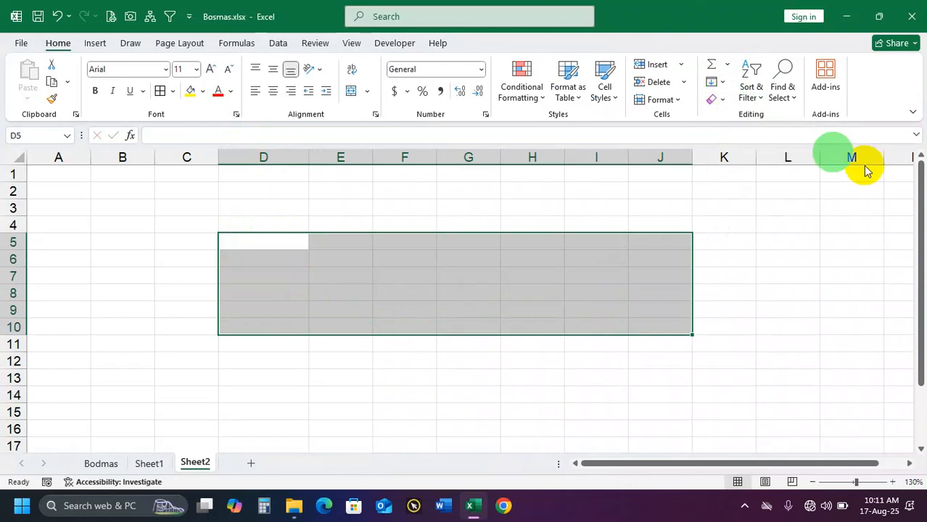
click(201, 240)
click(263, 238)
click(208, 245)
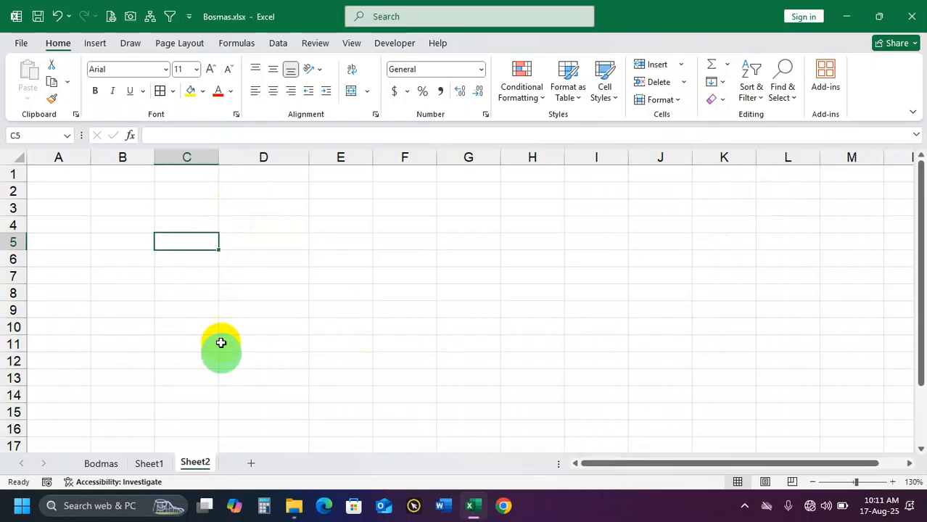
Enter the formula =RANDBETWEEN(500,1000) in cell C4 and select the cell again
click(192, 224)
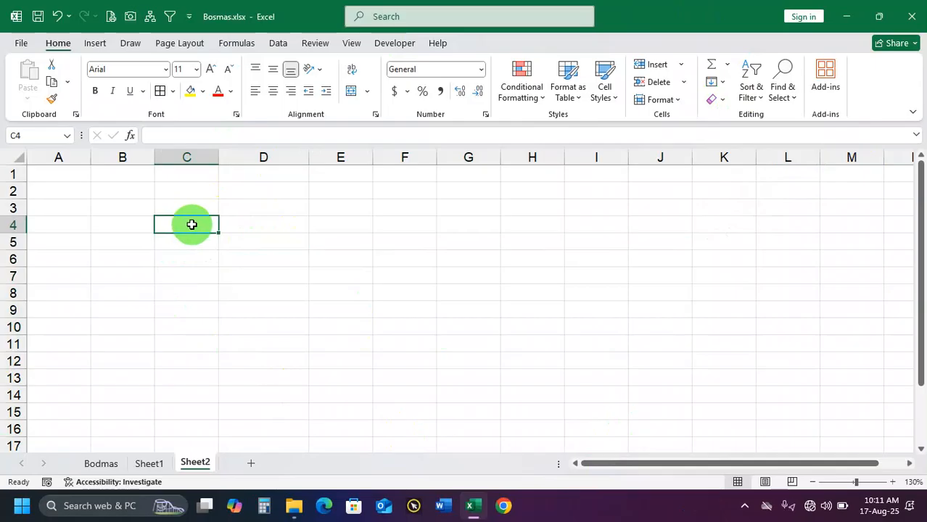
text(=rand)
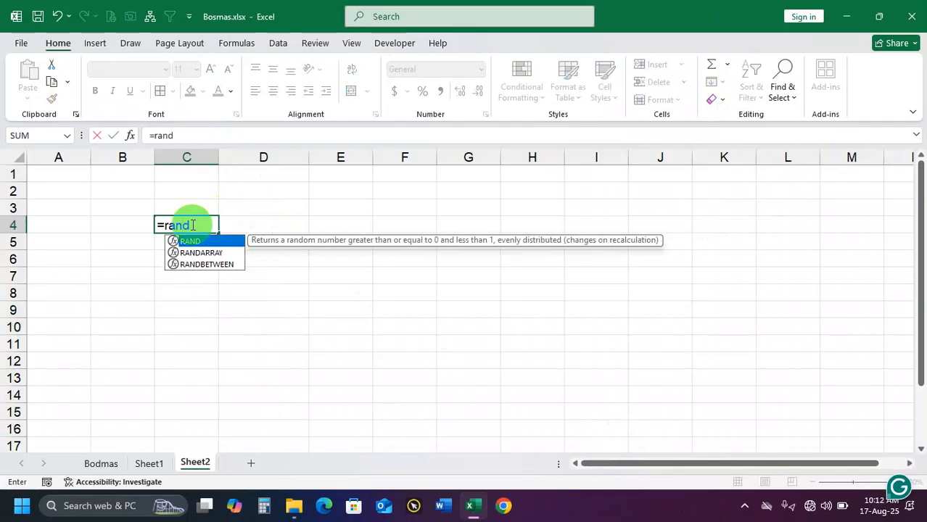
key(Down)
key(Down)
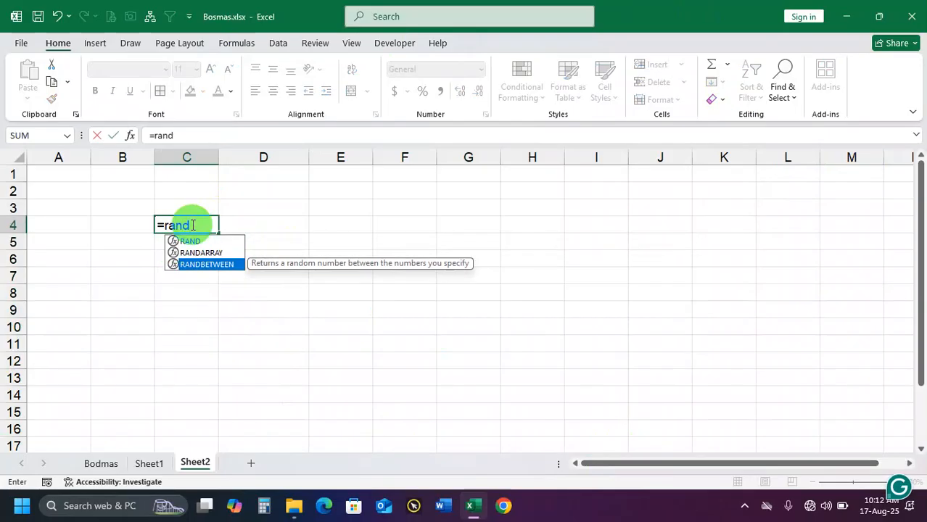
key(Tab)
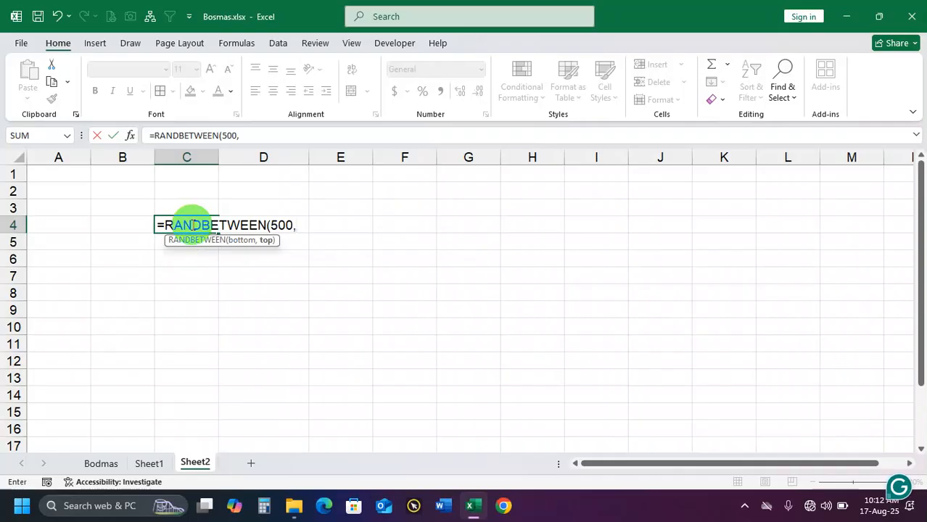
text(500,1000)
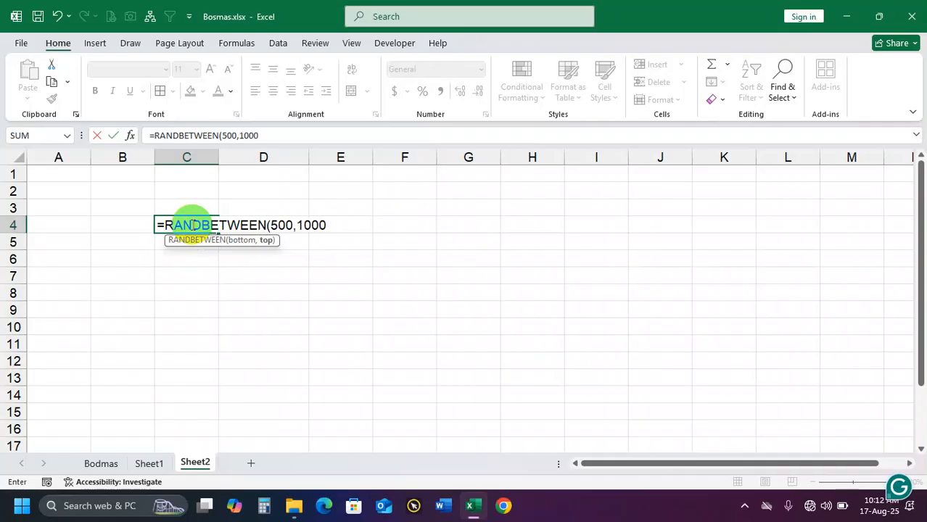
text())
key(Return)
click(192, 225)
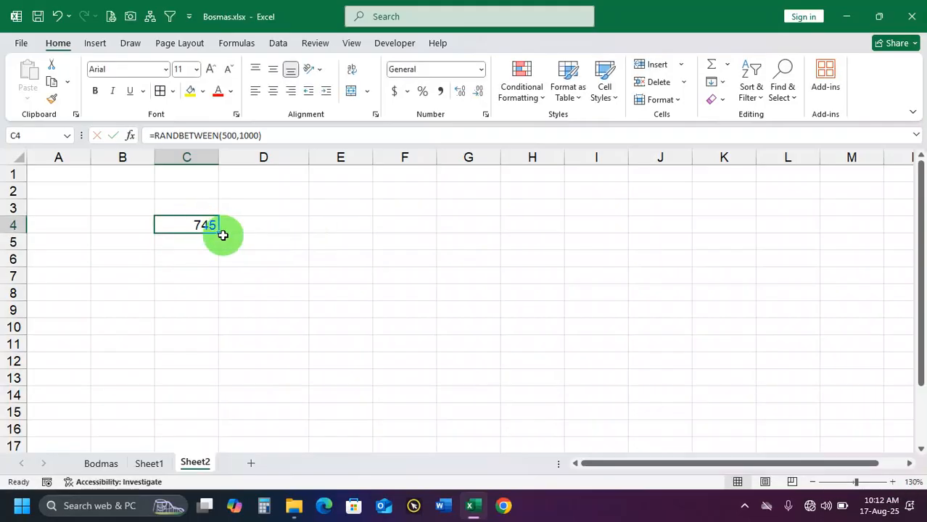
Fill the C4 formula across the range C4:E9 and apply borders around every cell in it
drag(221, 231, 371, 317)
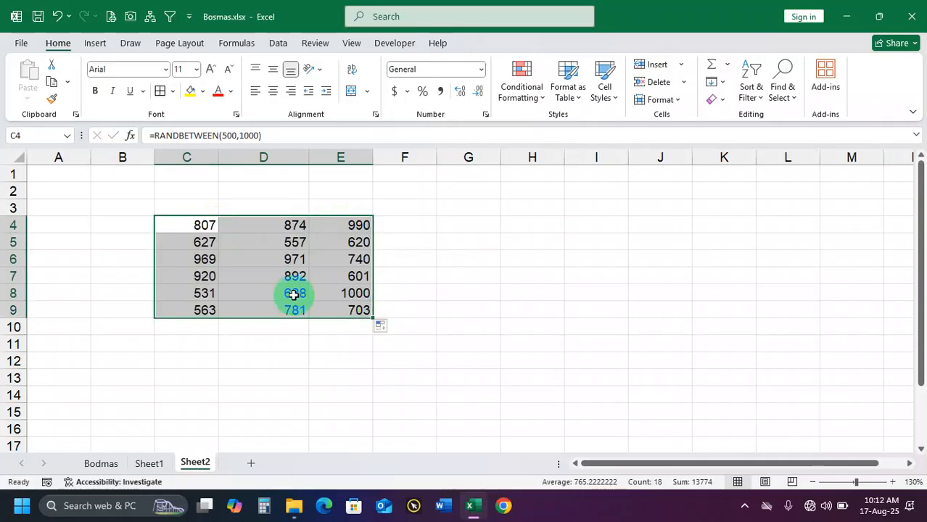
click(173, 91)
click(190, 226)
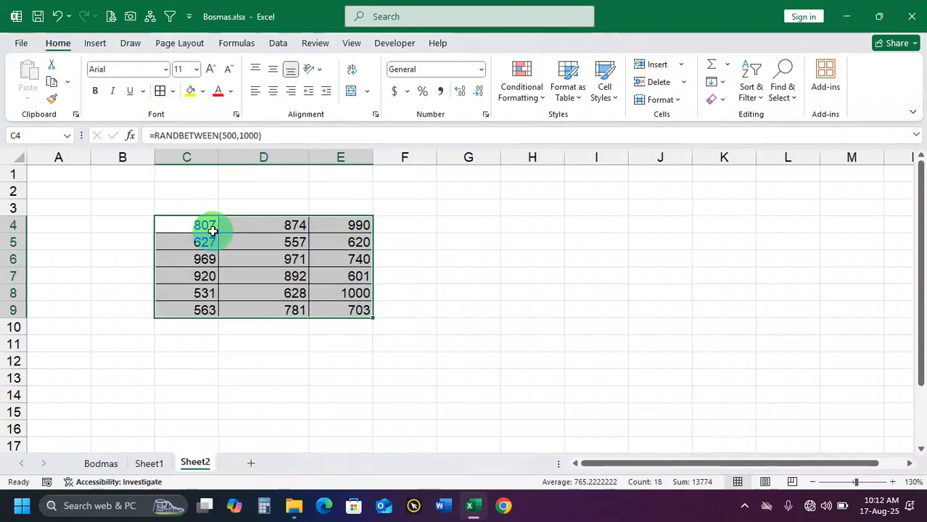
Convert the random formulas in C4:E9 to fixed numbers by copying the range and pasting it in place as values
key(ctrl+c)
right_click(196, 231)
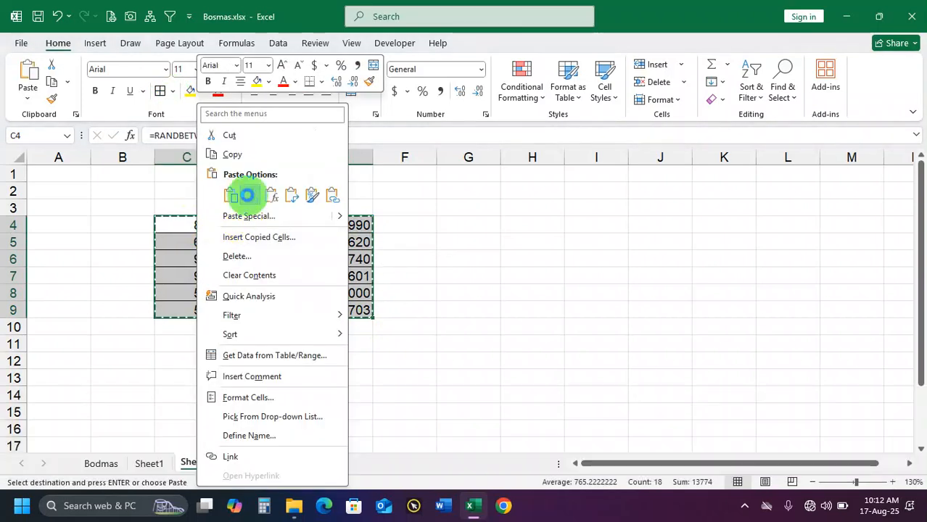
click(248, 194)
click(242, 270)
drag(190, 228, 348, 310)
key(Escape)
click(336, 278)
click(428, 263)
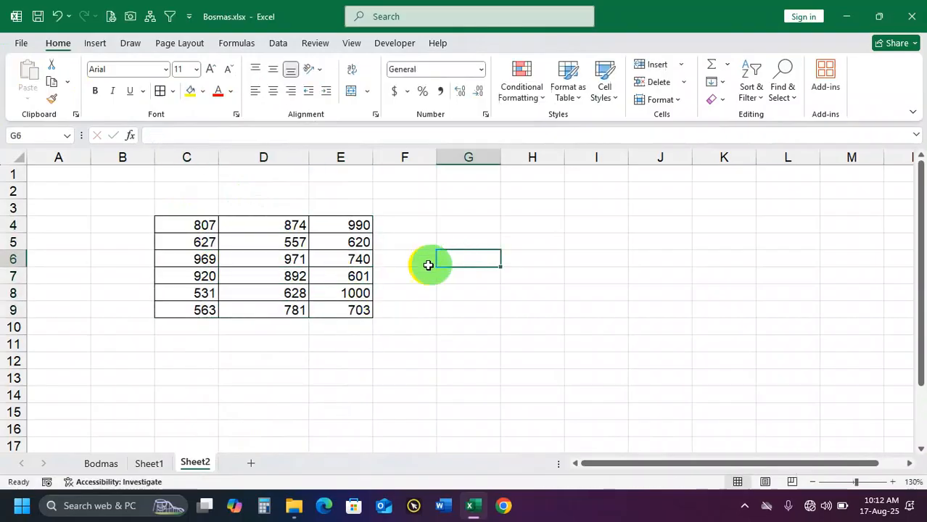
Center the numbers in C4:E9 both horizontally and vertically
click(215, 229)
drag(222, 231, 341, 308)
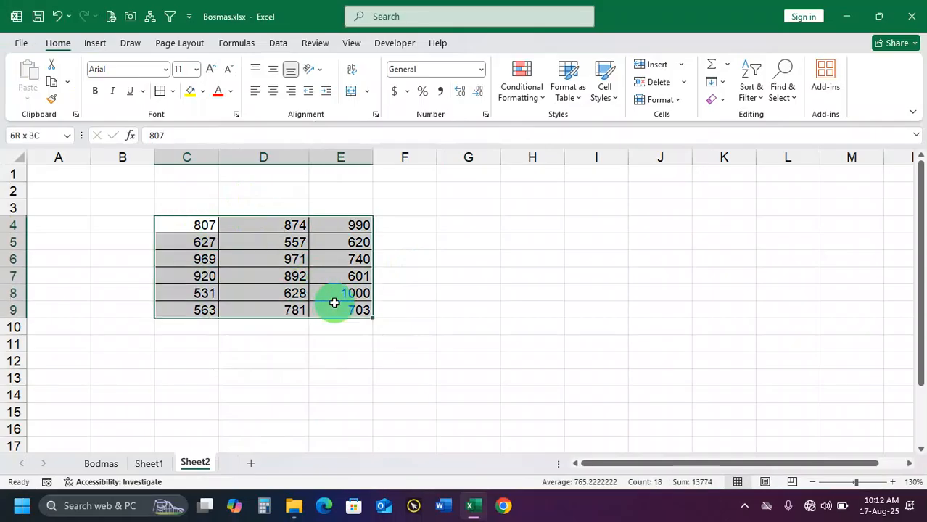
click(274, 90)
click(274, 70)
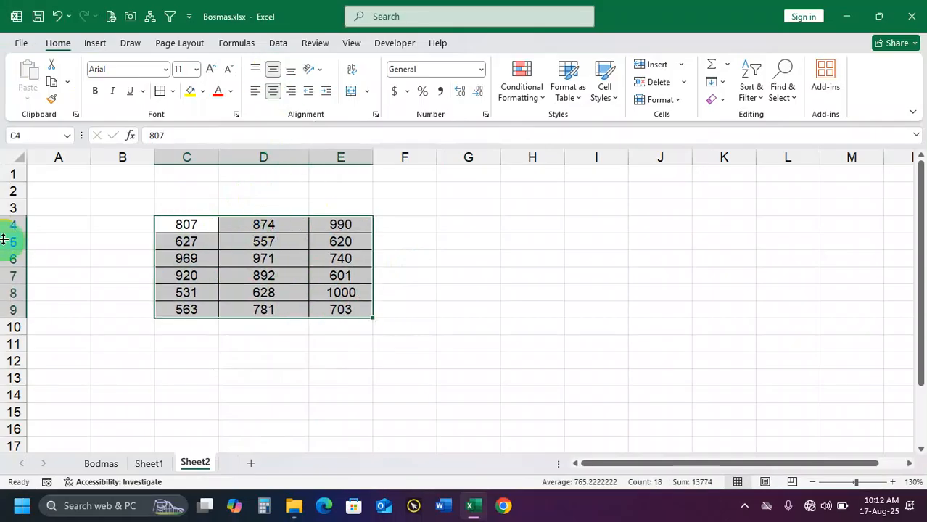
click(264, 263)
drag(207, 230, 341, 308)
Link cell H4 to the first table cell with the formula =C4
click(536, 226)
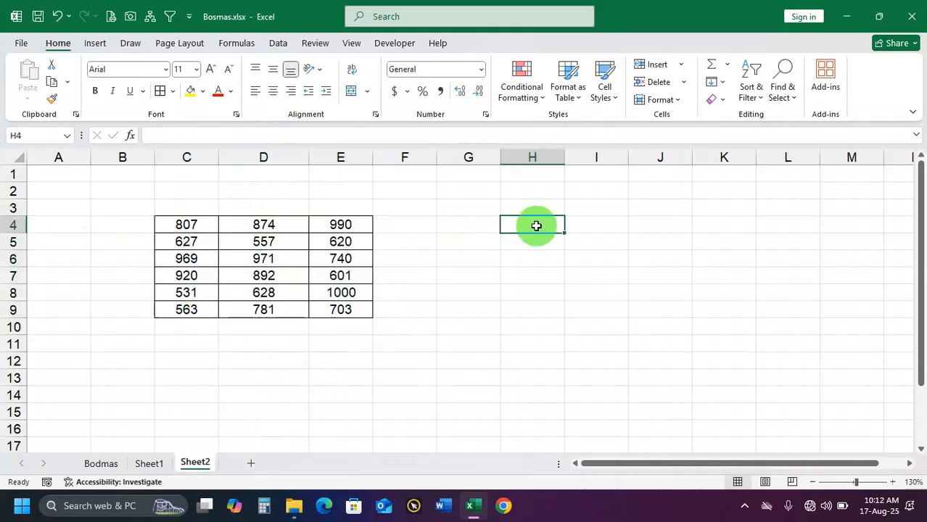
text(=)
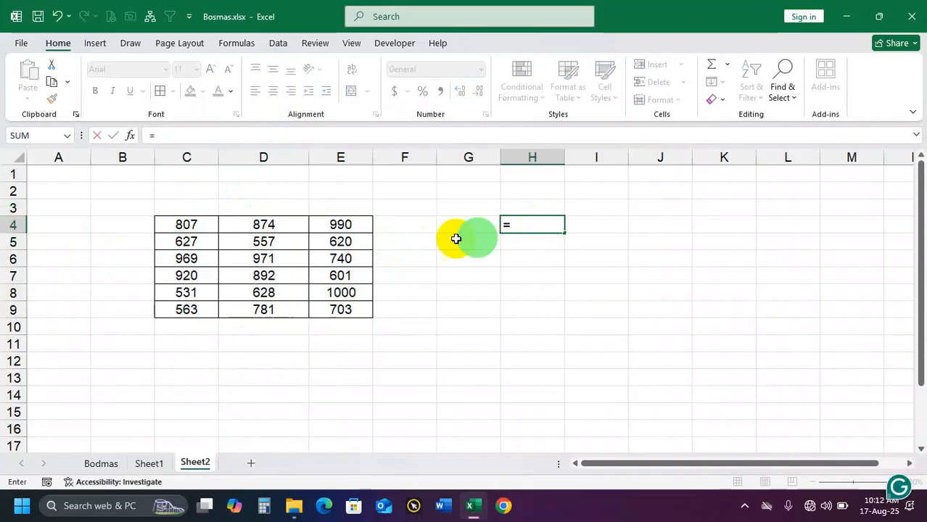
click(196, 227)
key(Return)
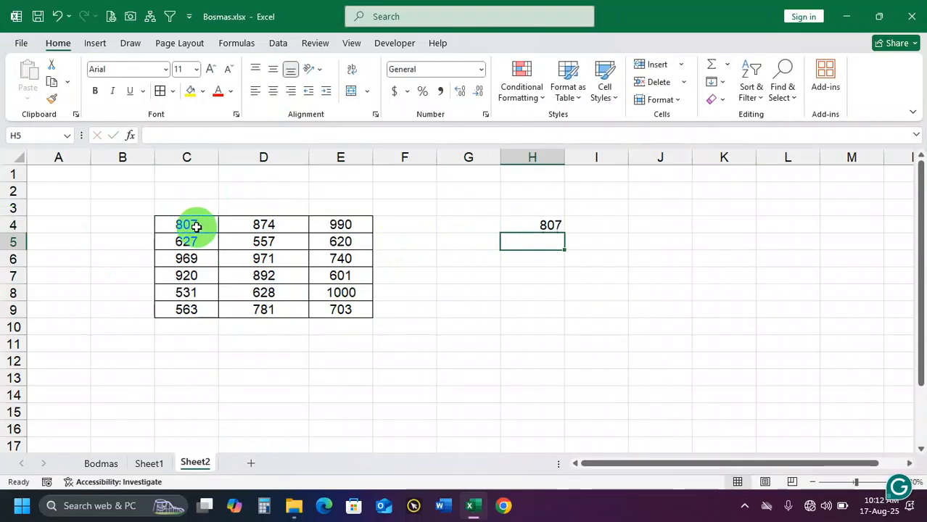
Change C4 to 74356345 and autofit the width of column H to the linked number
click(196, 227)
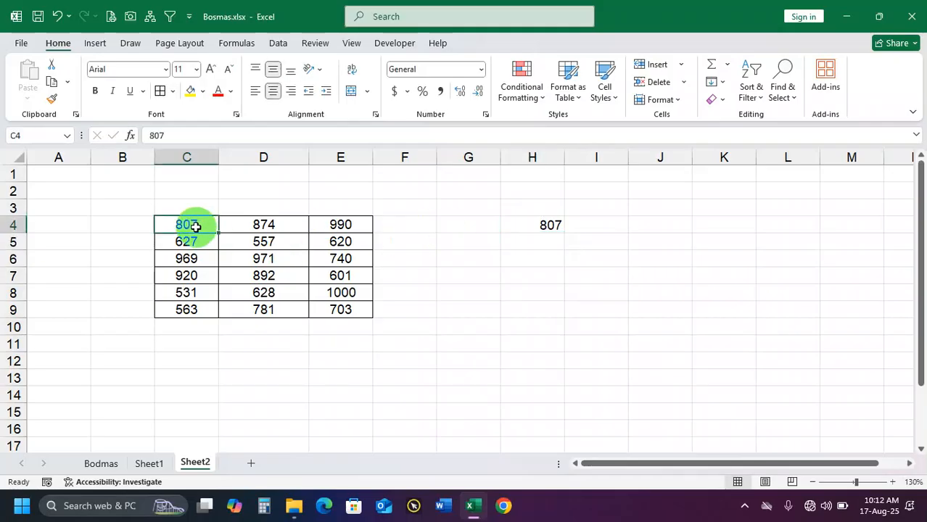
text(74368345)
click(513, 225)
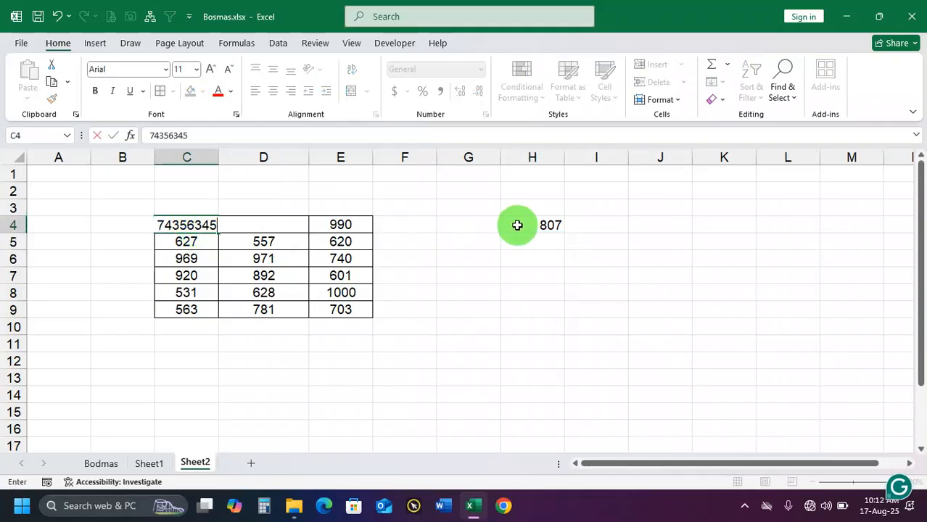
double_click(564, 157)
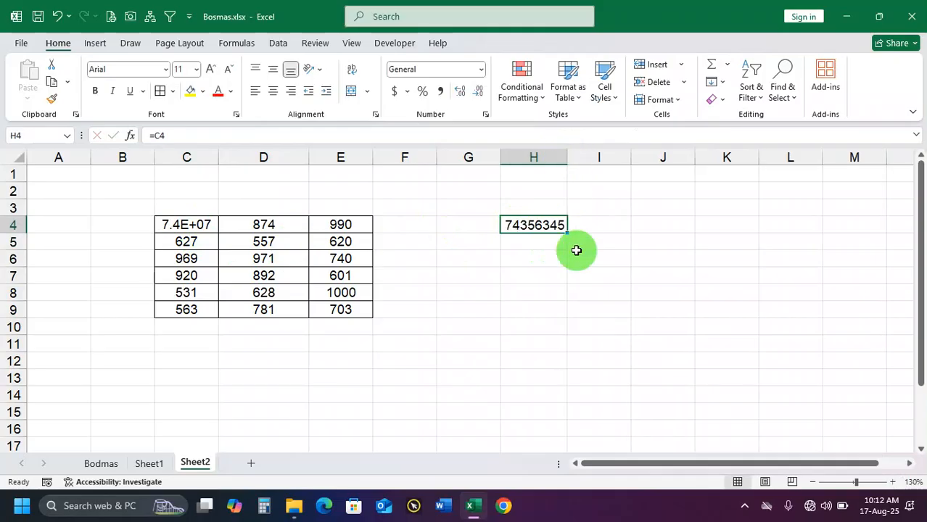
Autofit column C, change C4 to 2, and select the linked cell H4
click(203, 224)
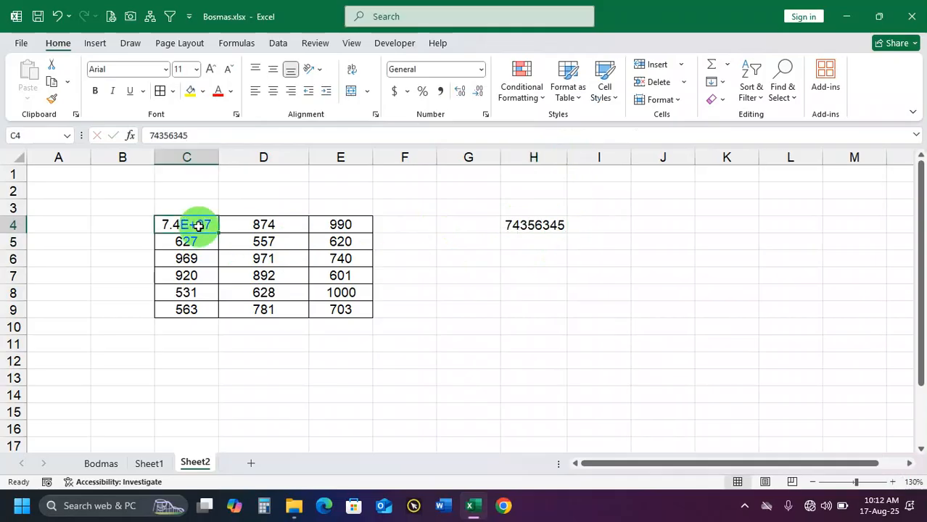
double_click(218, 158)
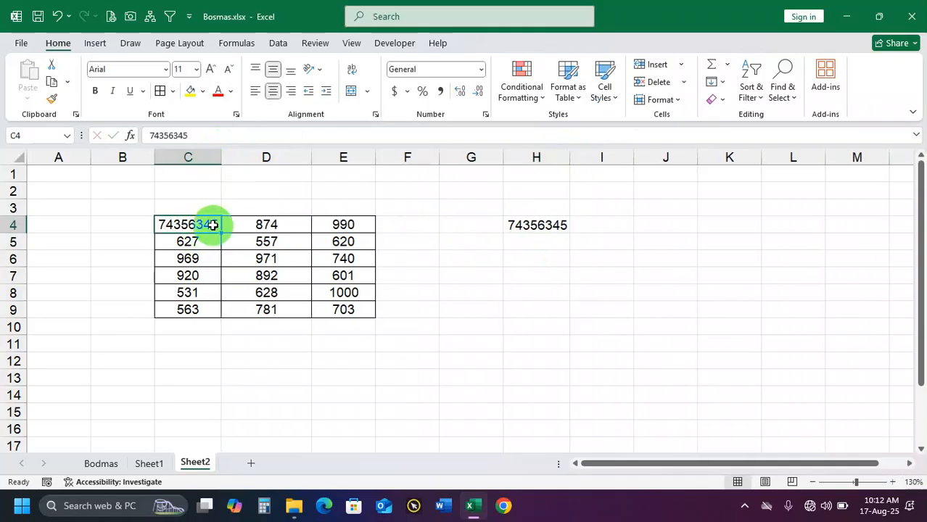
text(2)
click(550, 223)
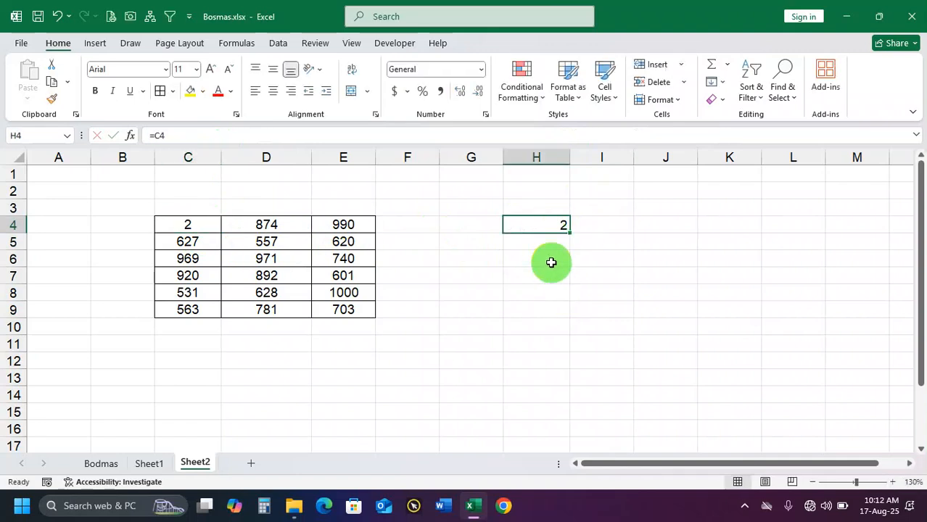
Change the source cell C4 to 5 and select the linked cell H4
click(186, 225)
text(5)
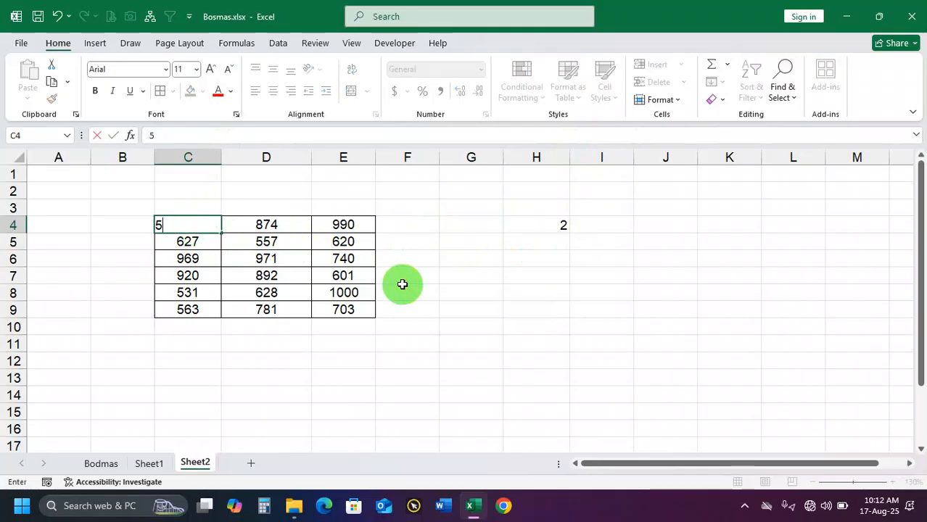
click(401, 287)
click(556, 228)
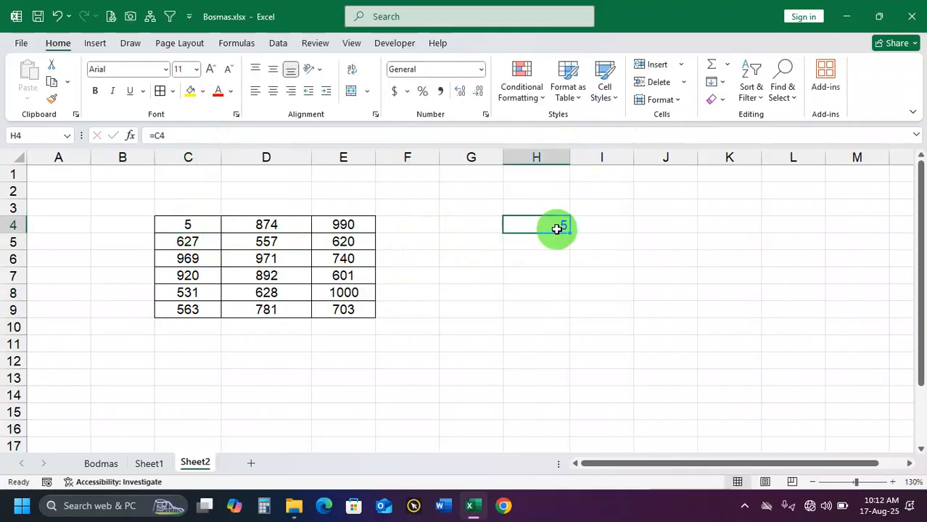
Examine the source cells C4, C5 and C6 in the table's first column one by one
click(198, 226)
click(206, 239)
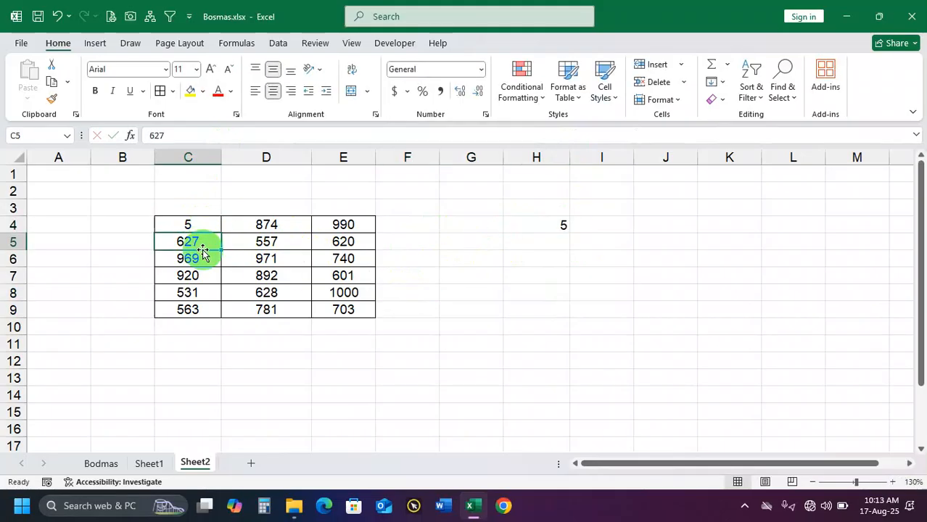
click(203, 258)
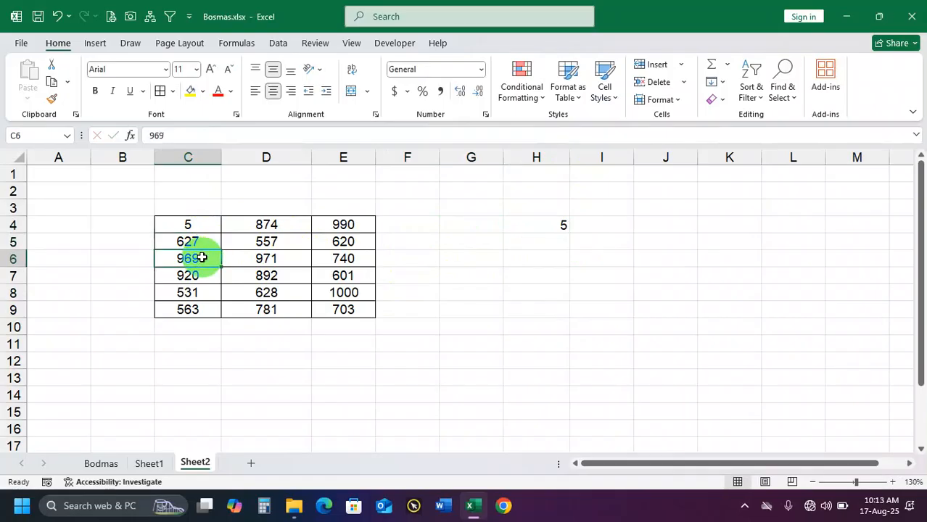
click(202, 241)
click(196, 226)
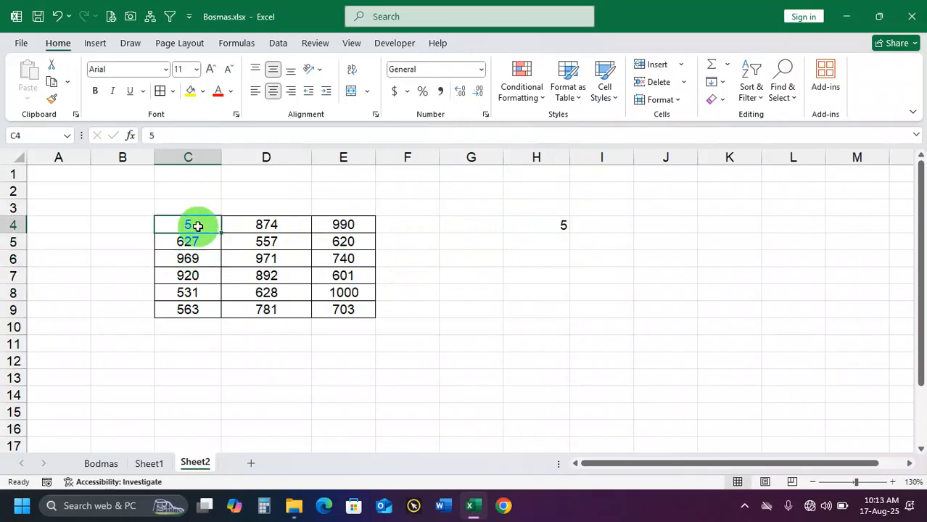
click(204, 242)
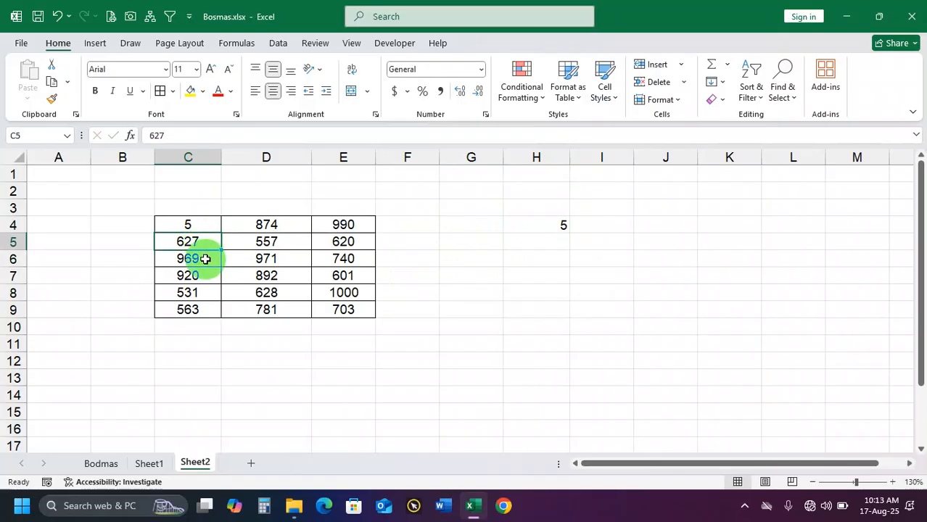
click(201, 258)
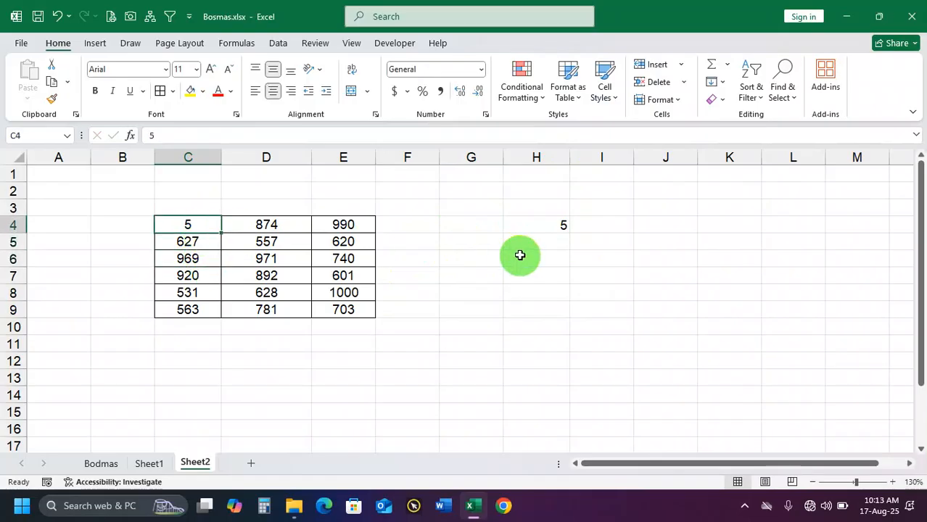
Fill the link formula from H4 down to H9 and check the reference in each filled cell
click(543, 227)
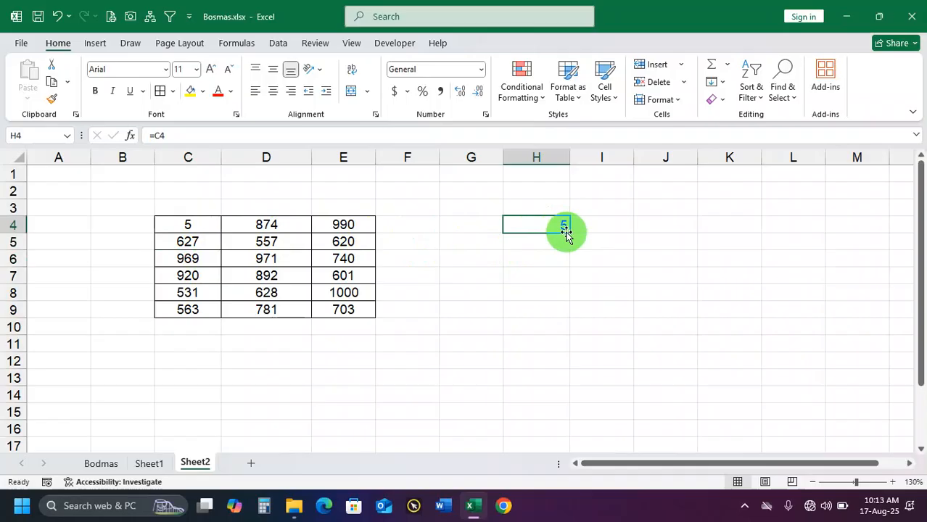
drag(570, 233, 568, 312)
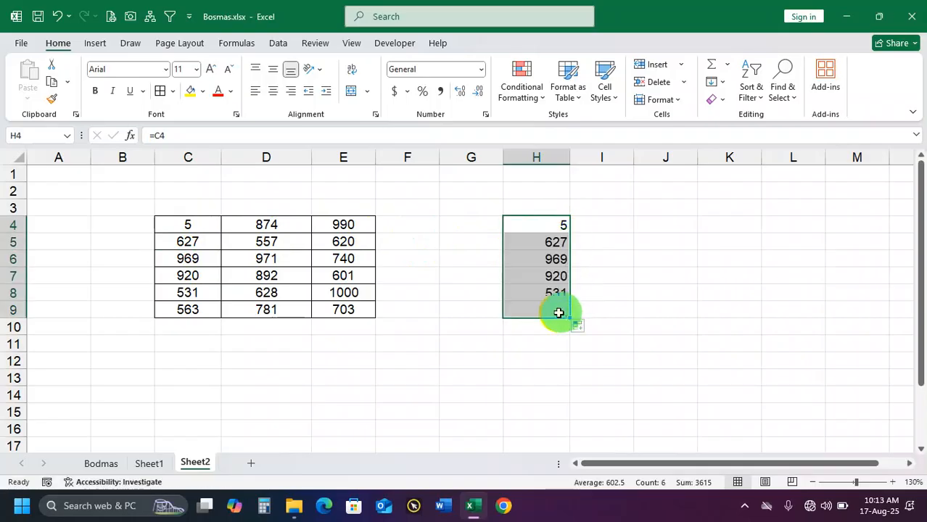
click(206, 230)
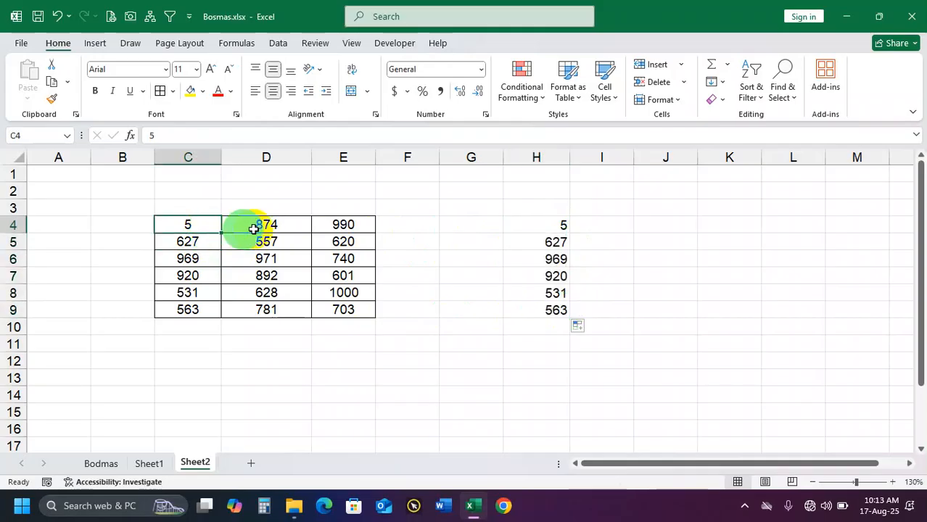
click(563, 238)
click(556, 259)
click(556, 276)
click(553, 296)
click(553, 308)
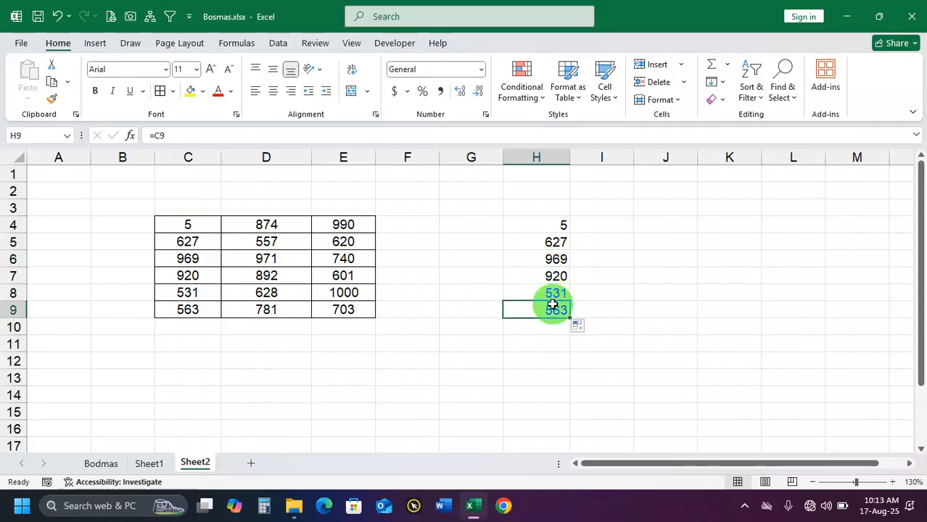
click(563, 227)
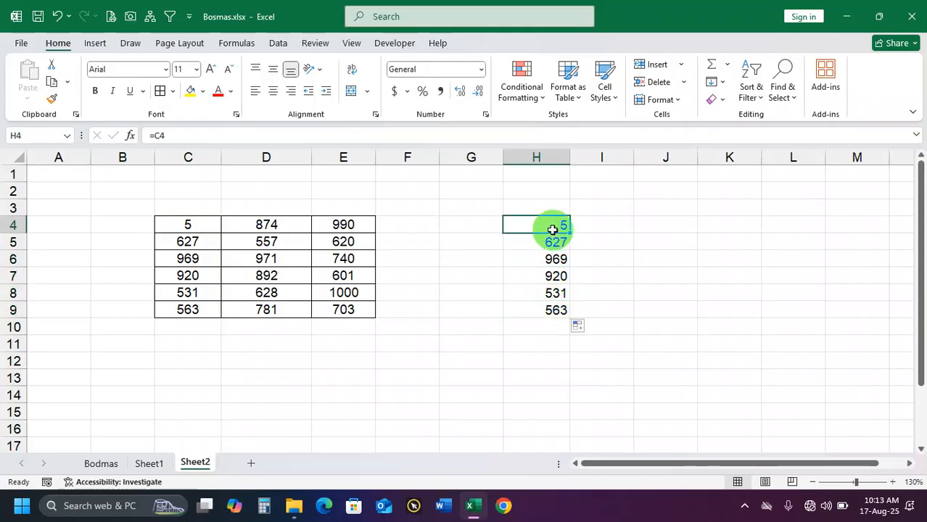
double_click(556, 226)
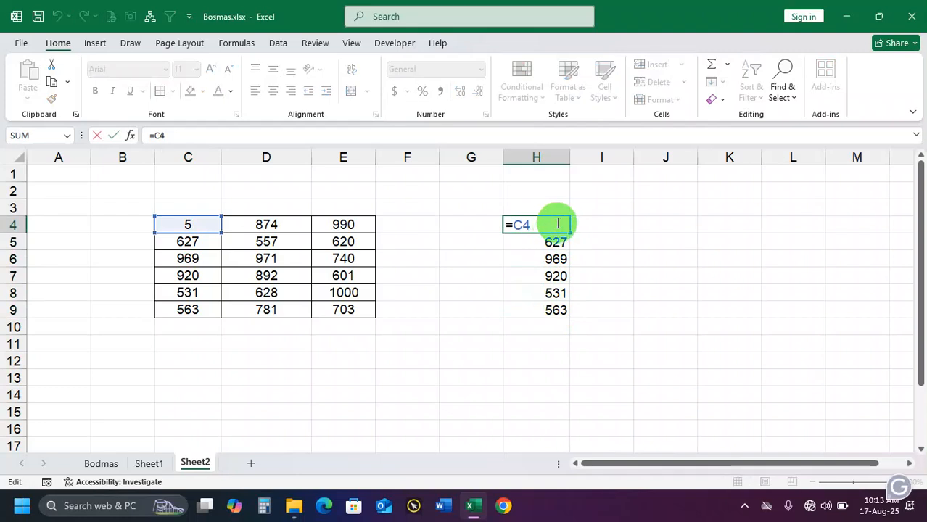
drag(554, 222, 492, 222)
key(F2)
key(Down)
key(Down)
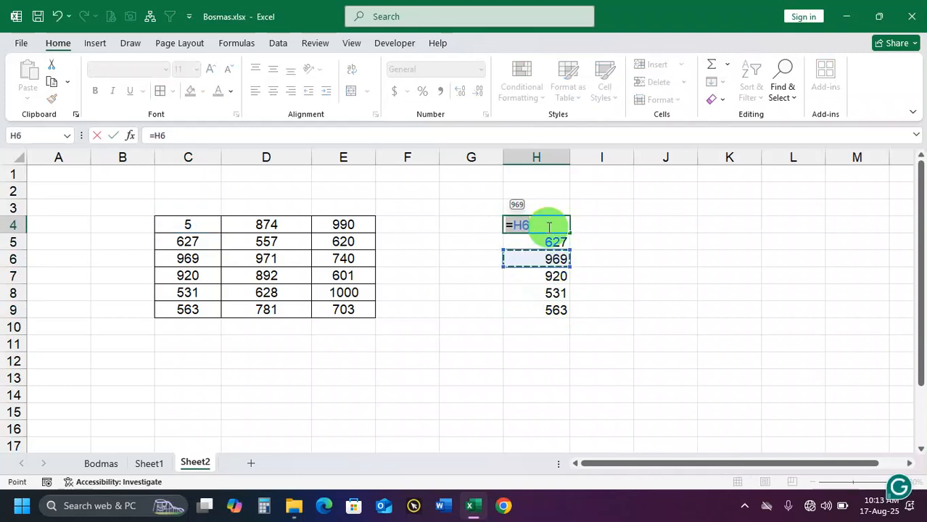
key(Return)
Clear the linked formulas from H4:H9
drag(554, 231, 549, 309)
key(Delete)
click(590, 296)
Link the empty cell H4 to the table's first number with the formula =C4
click(543, 227)
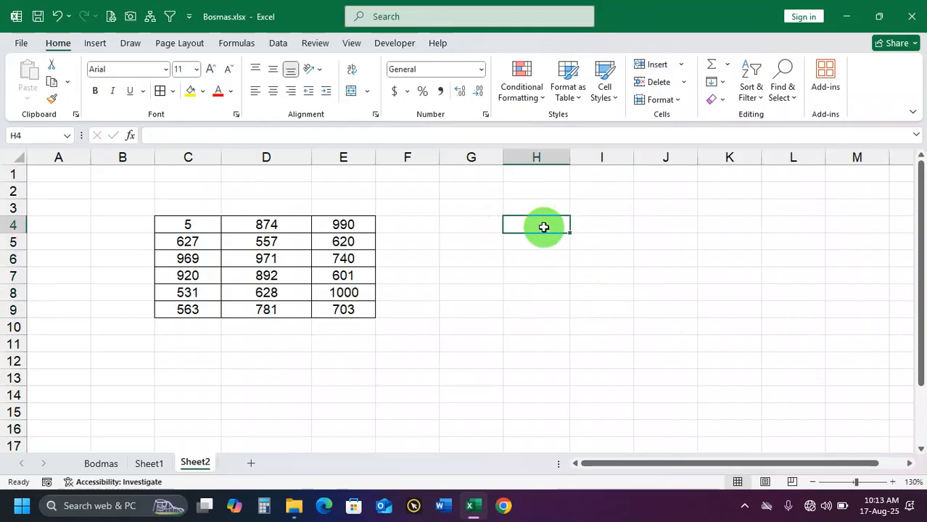
text(=)
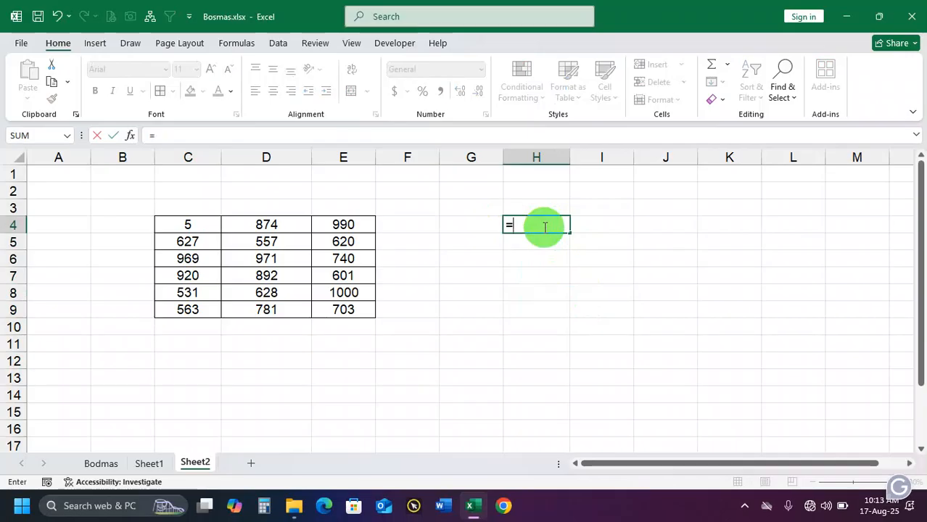
text(c4)
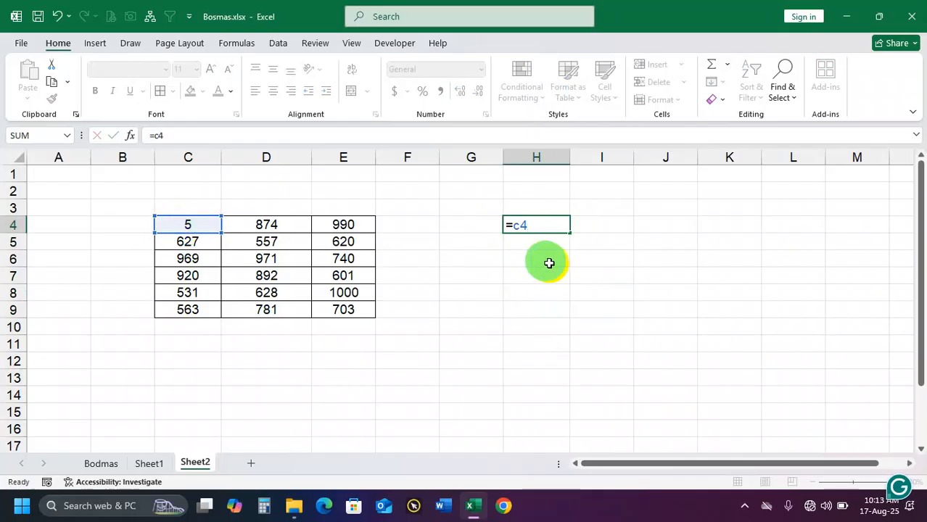
key(Return)
text(\)
key(BackSpace)
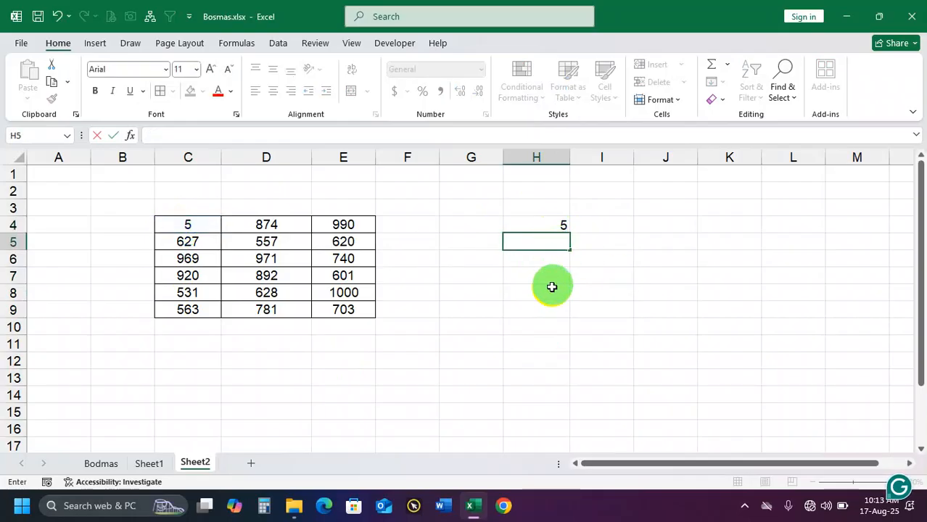
Copy the formula in H4 down through H9 and inspect the reference in H9
click(553, 288)
click(552, 225)
drag(569, 234, 564, 312)
click(544, 312)
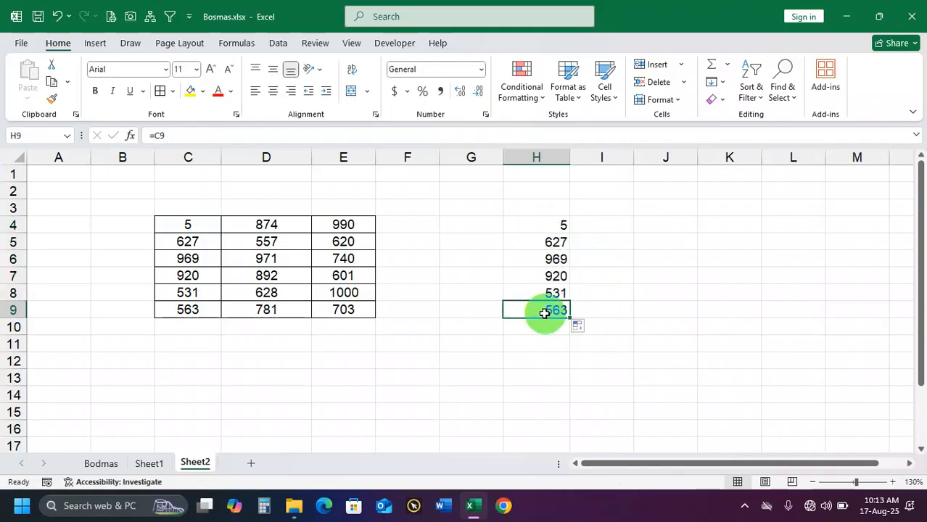
double_click(540, 310)
drag(533, 310, 496, 310)
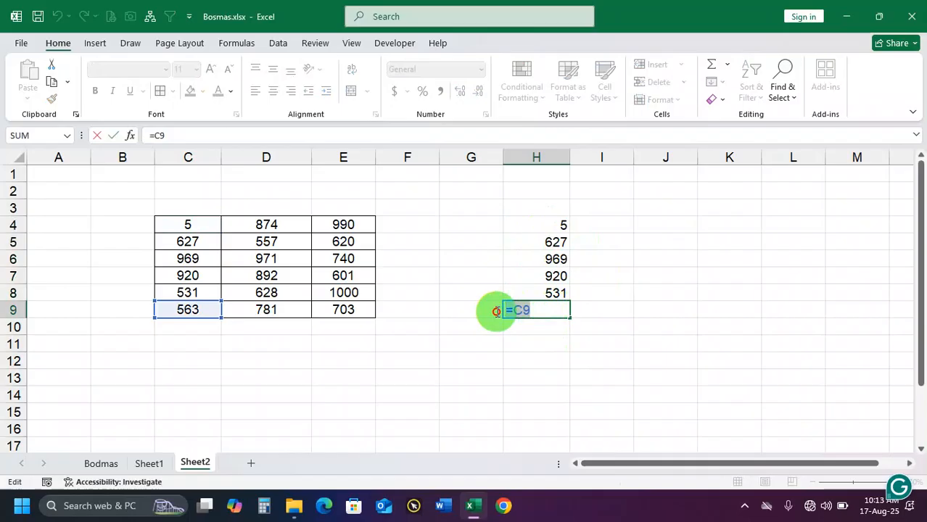
click(543, 311)
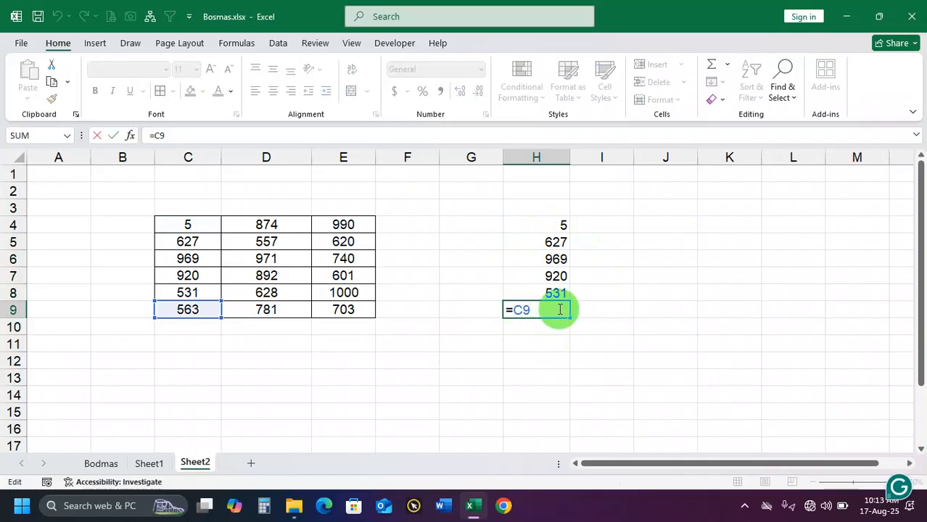
key(Return)
click(560, 310)
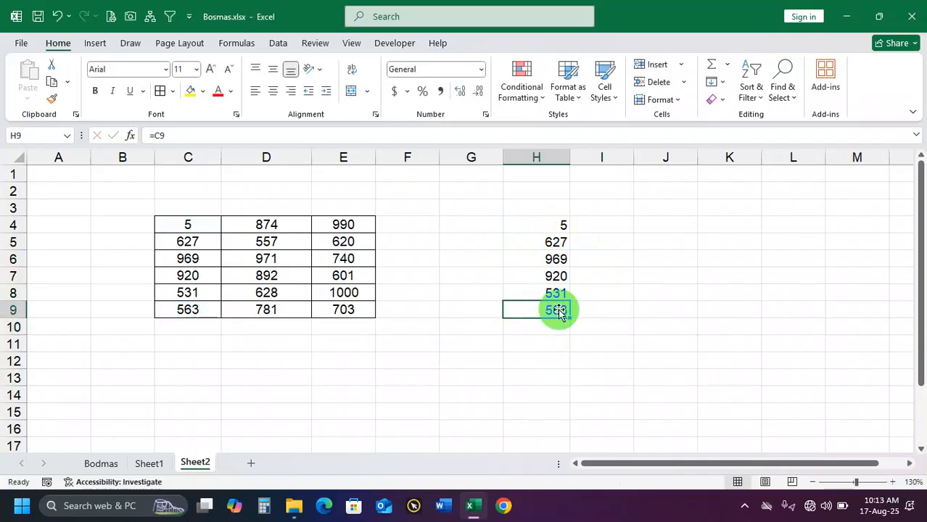
Refill the H4 formula down to H8 and review the references in H5 through H9
click(561, 226)
drag(569, 232, 557, 310)
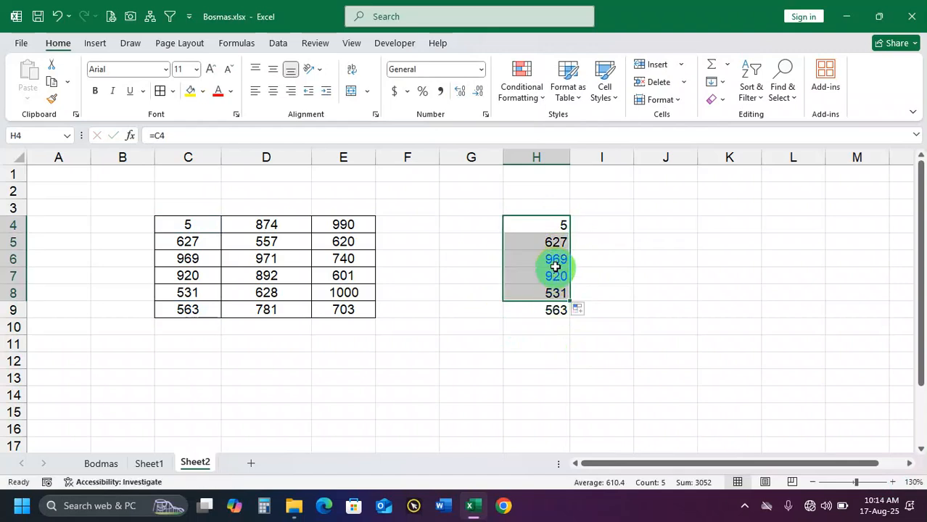
click(553, 242)
click(553, 259)
click(550, 275)
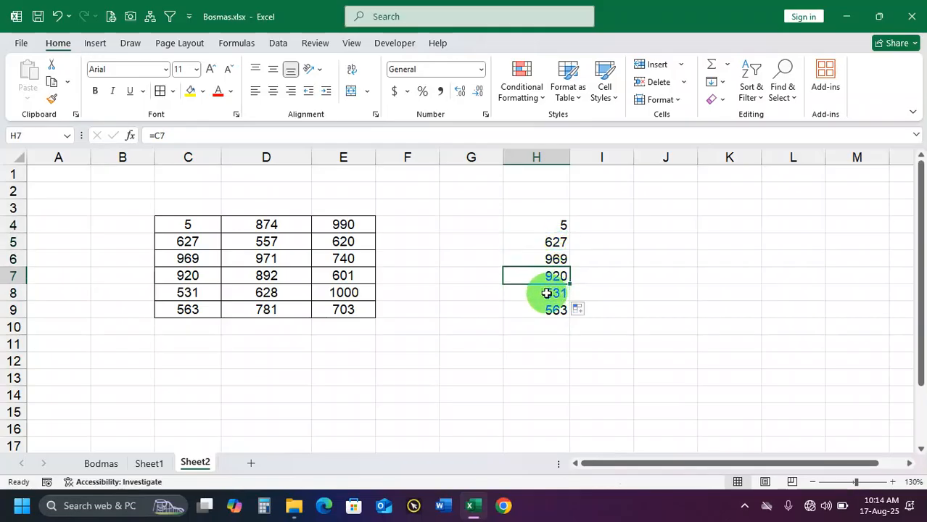
click(548, 294)
click(547, 311)
double_click(553, 311)
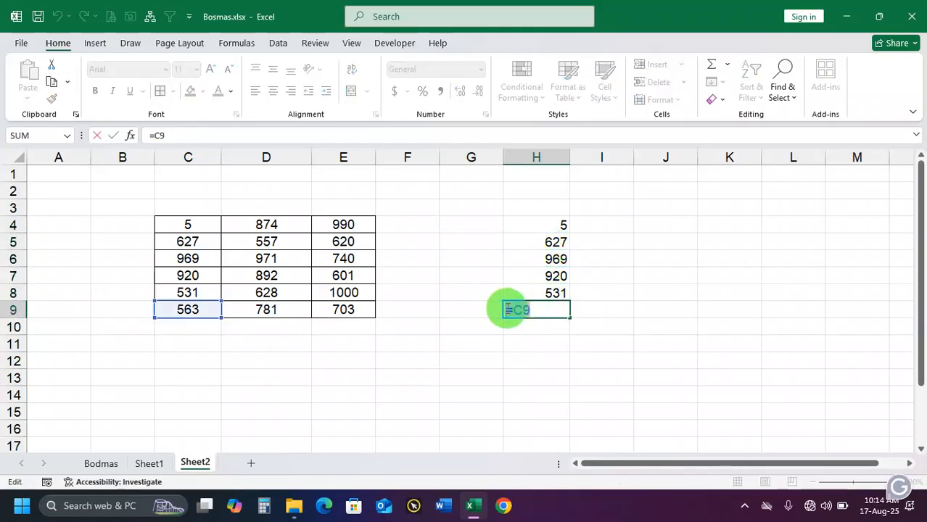
key(Return)
click(568, 313)
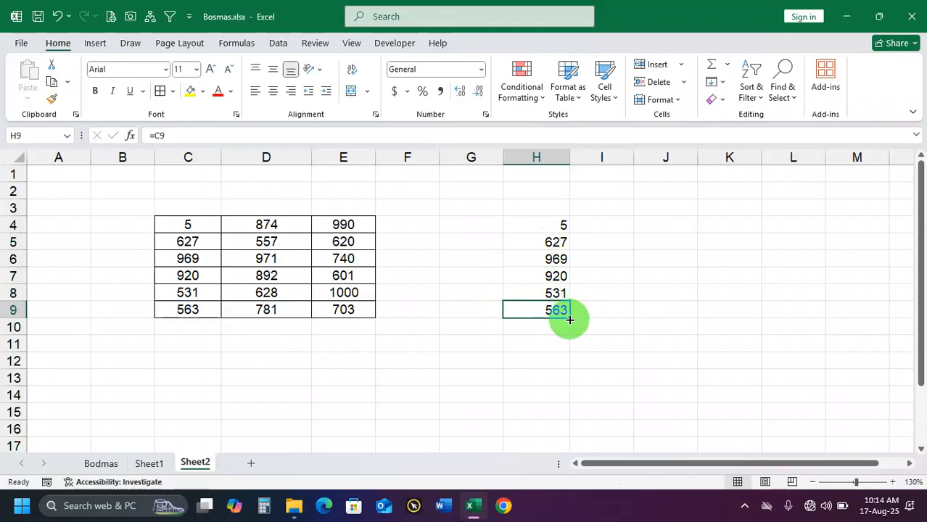
Extend the formula from H9 down to H14 and inspect the reference in H14
drag(570, 318, 565, 403)
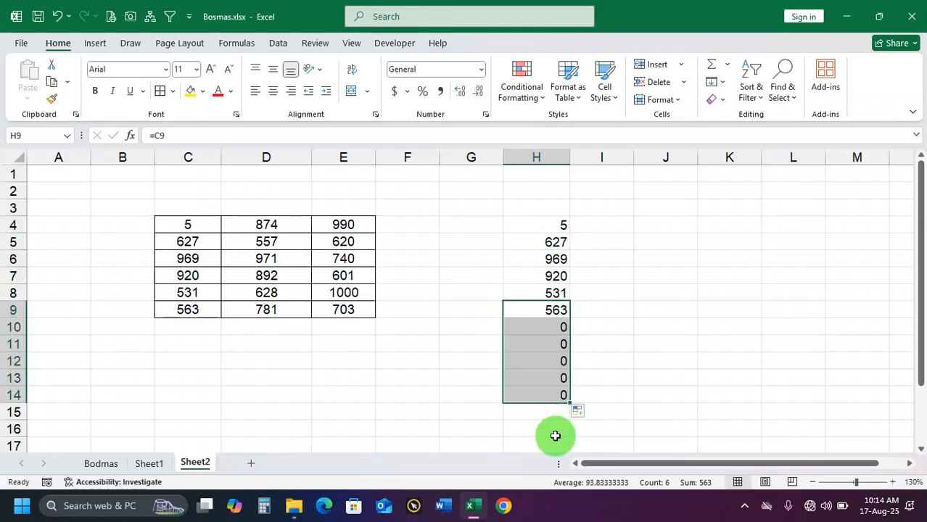
double_click(557, 393)
key(Return)
click(557, 396)
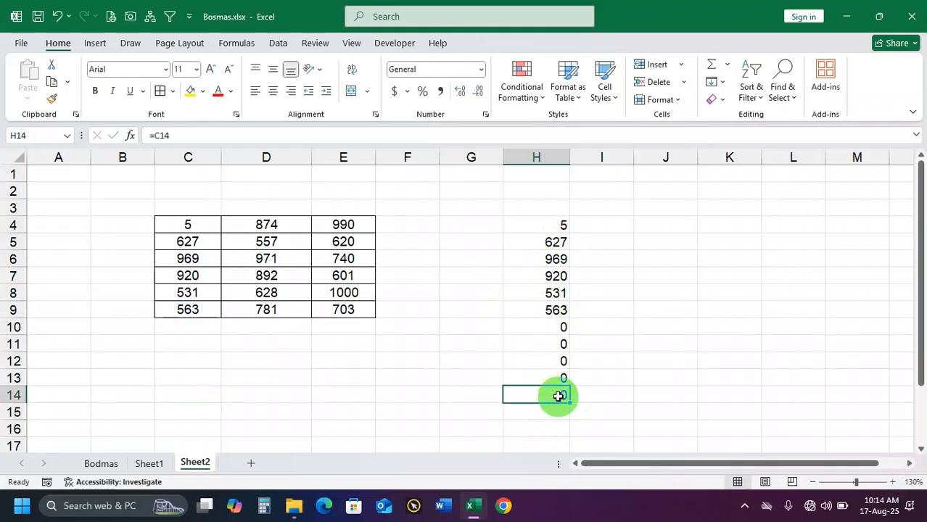
double_click(557, 396)
key(Return)
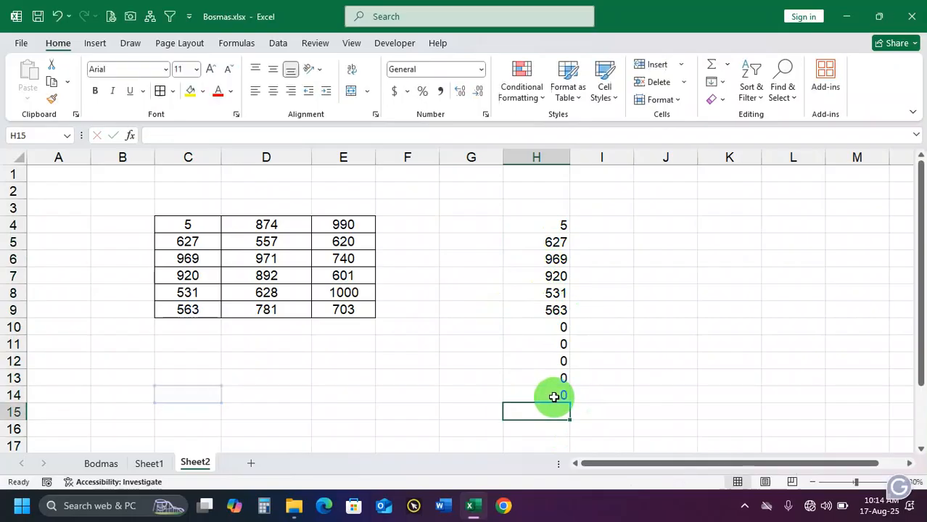
Enter 555 in the empty cell C14 and select its linked cell H14
click(200, 393)
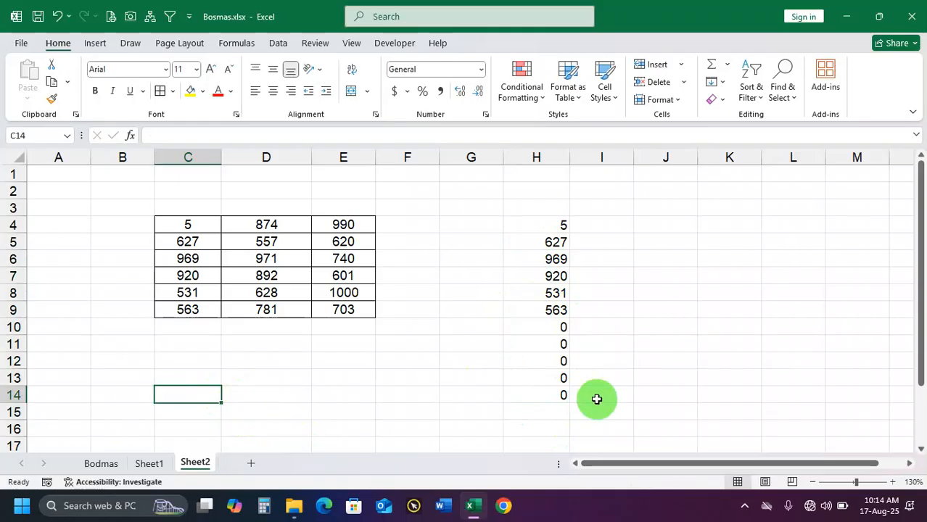
text(5)
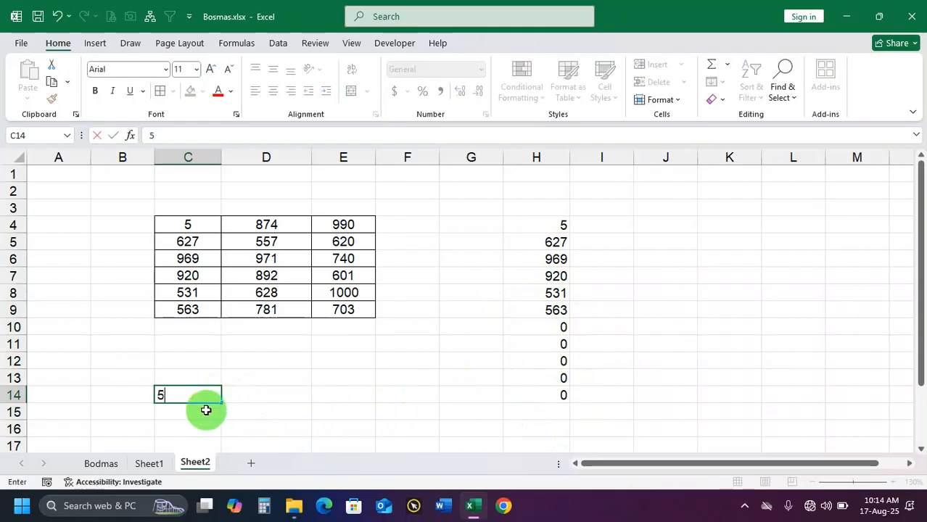
text(55)
click(240, 393)
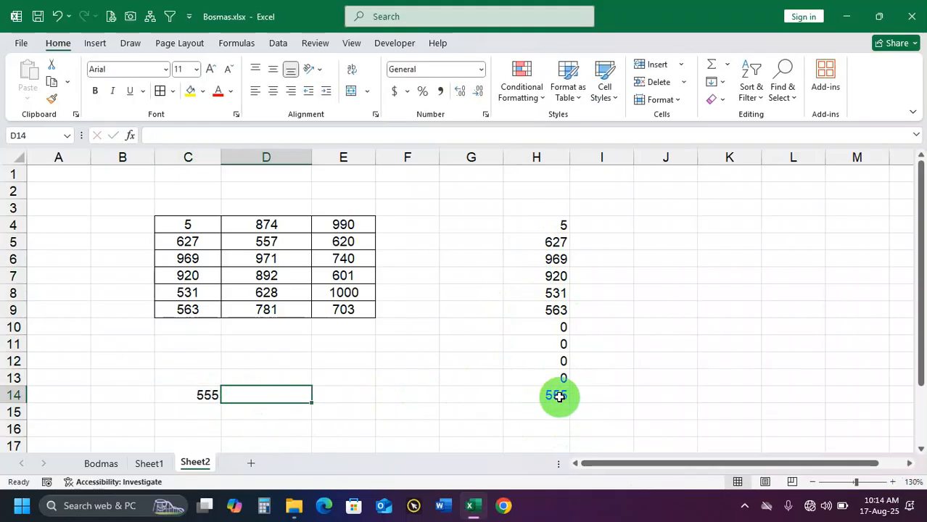
click(559, 396)
Undo the C14 entry and the formula fill below H9
key(ctrl+z)
key(ctrl+z)
key(ctrl+z)
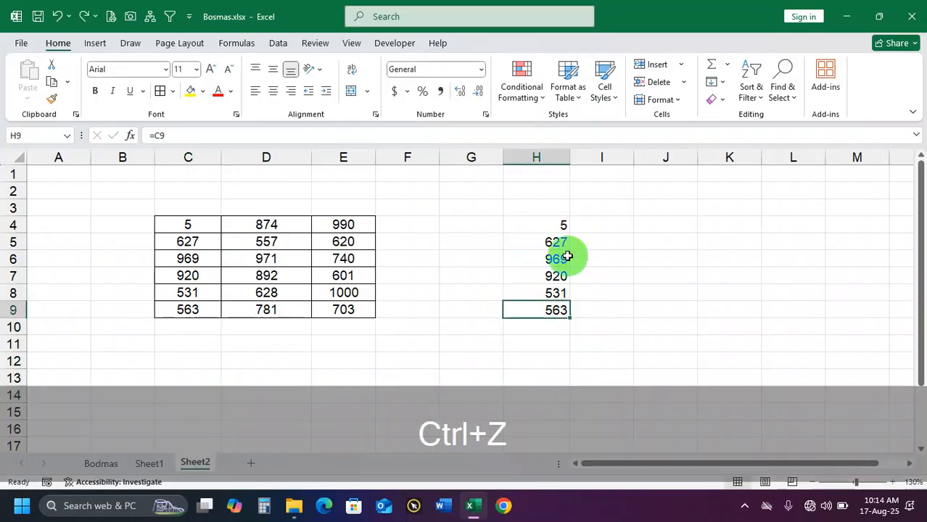
Inspect the reference in H4's formula and reselect the cell
click(563, 230)
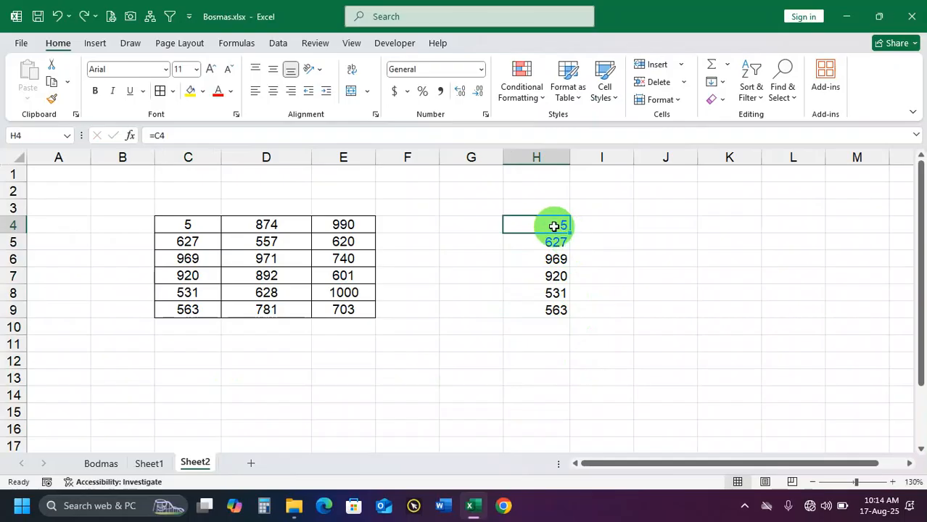
double_click(555, 225)
key(Return)
click(568, 229)
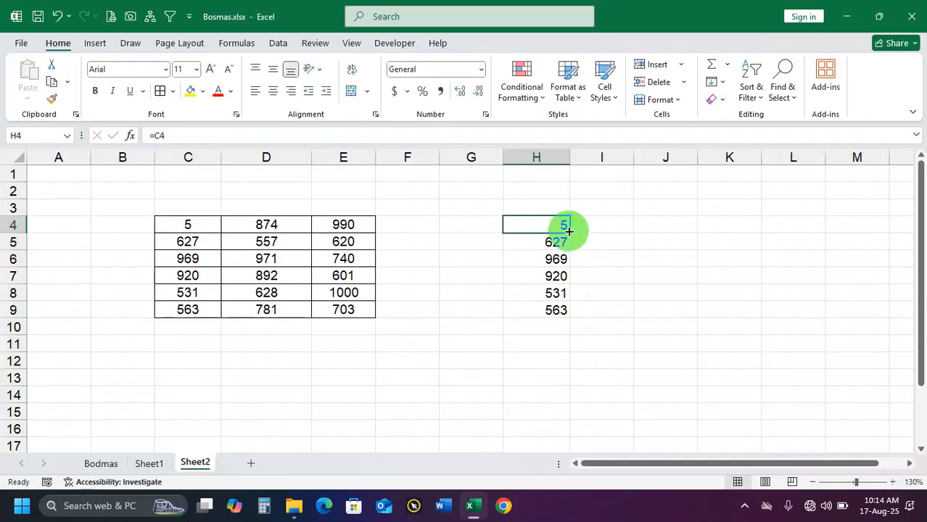
Fill H4's formula across to J4 and inspect the references in I4 and J4
drag(570, 232, 682, 229)
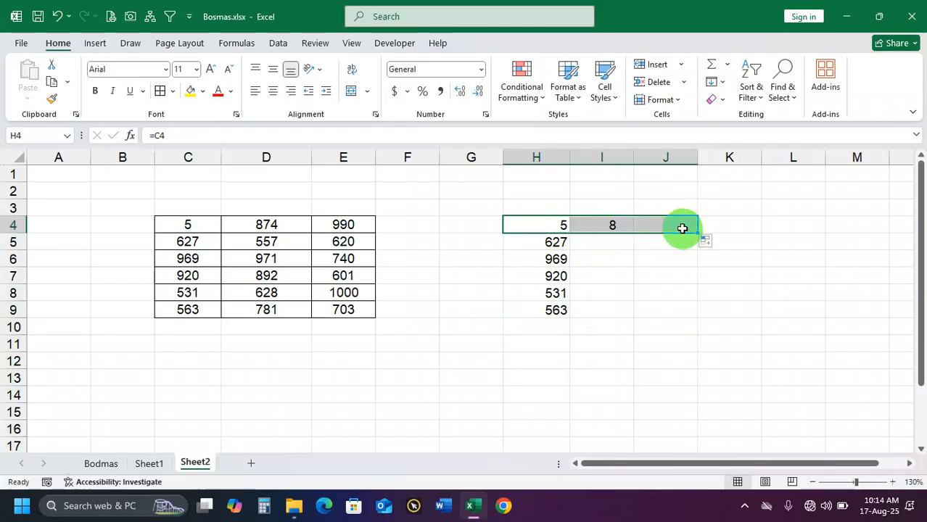
click(593, 225)
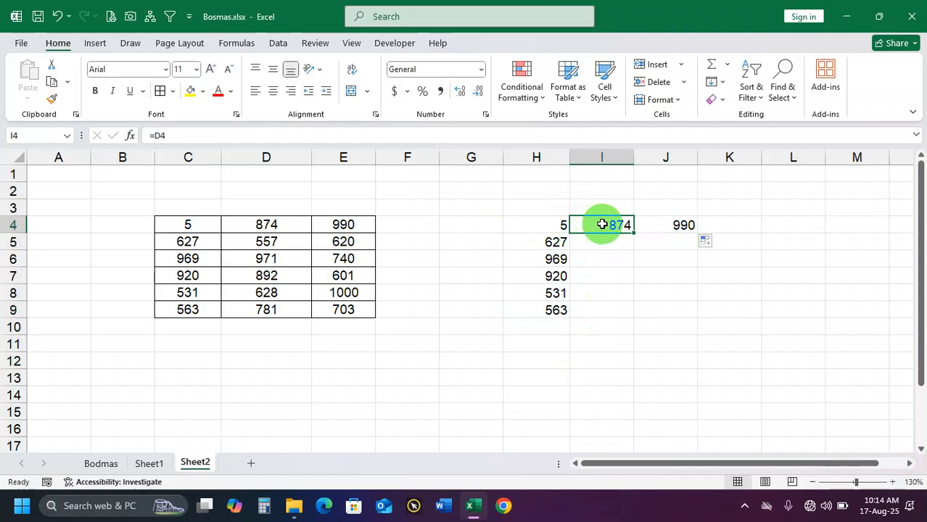
click(561, 223)
click(608, 223)
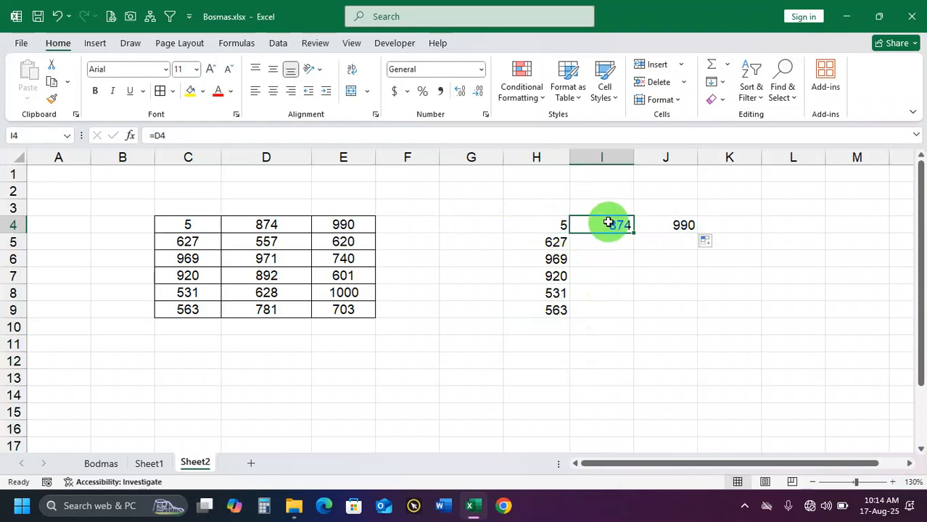
click(669, 227)
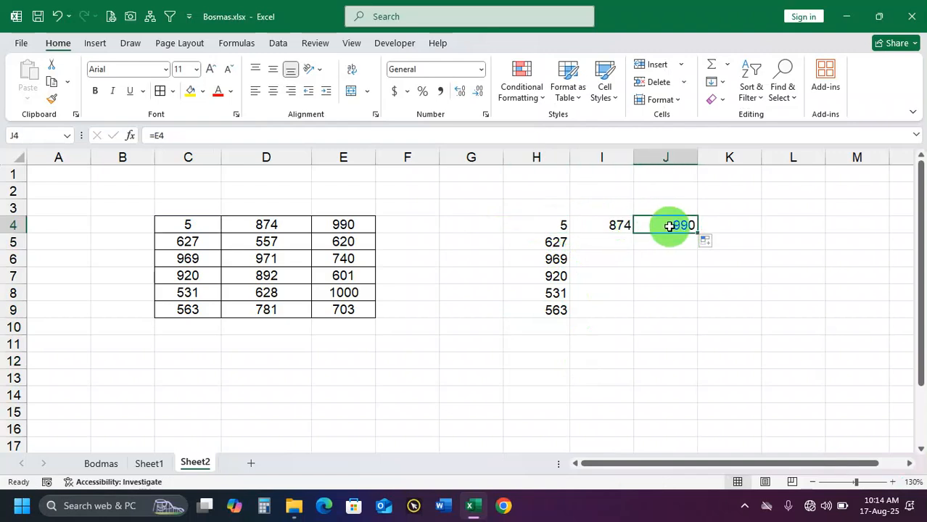
Fill the formulas in H4:J4 down to row 9 and apply all borders to H4:J9
drag(559, 223, 689, 311)
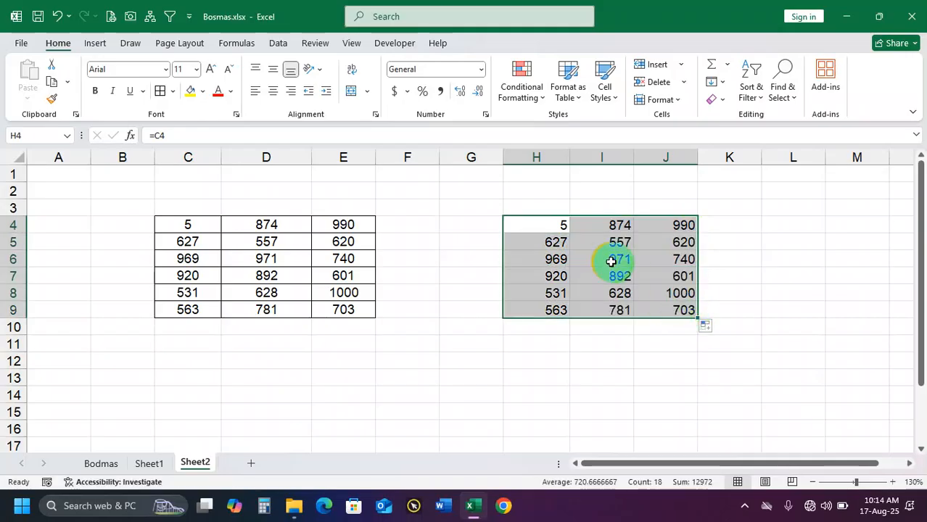
drag(186, 226, 335, 305)
drag(553, 224, 668, 315)
click(160, 90)
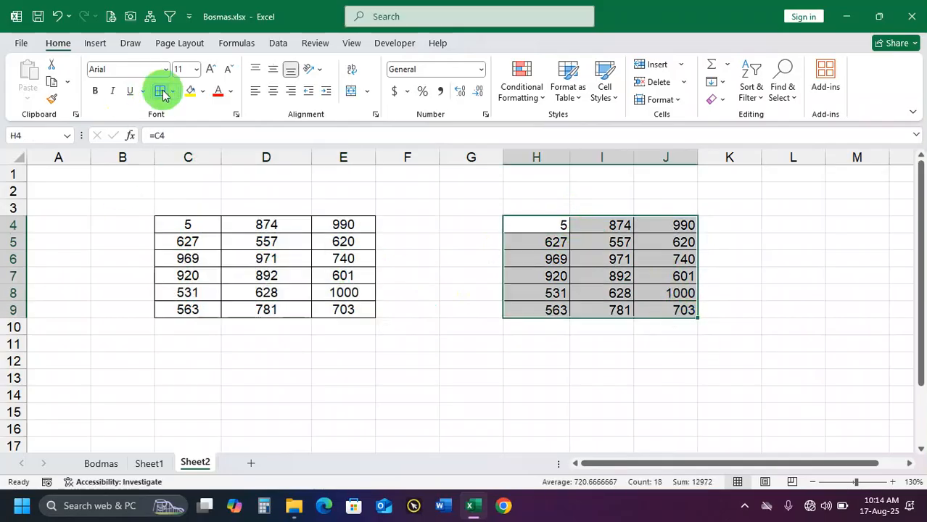
Center the values of both tables, C4:E9 and H4:J9, horizontally and vertically
click(528, 268)
drag(187, 226, 334, 305)
drag(544, 224, 672, 311)
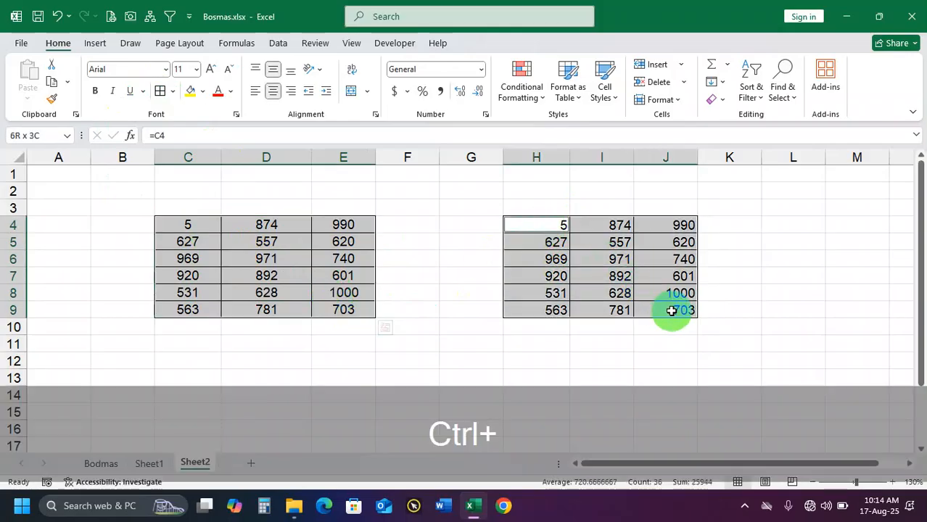
click(273, 91)
click(312, 264)
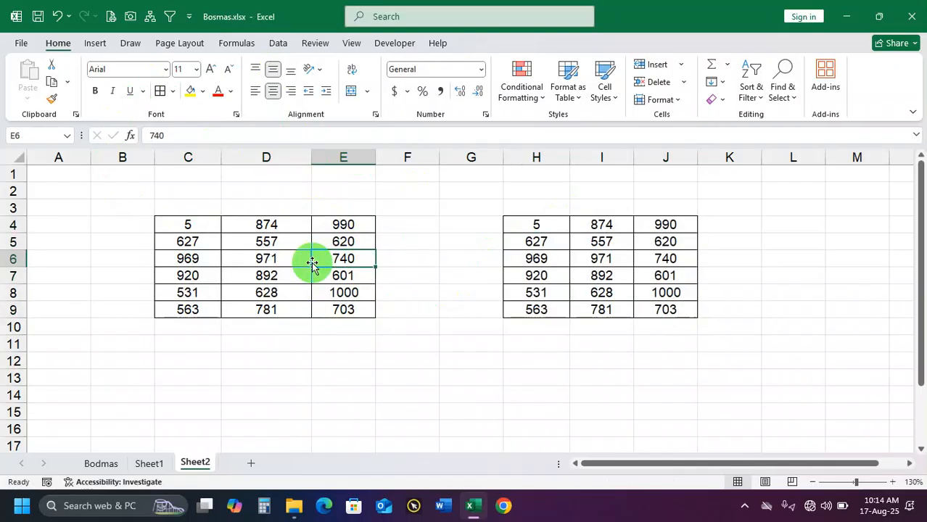
Enter 6 in D6 and 9 in E9, and select the linked cell J9 to check it
click(277, 260)
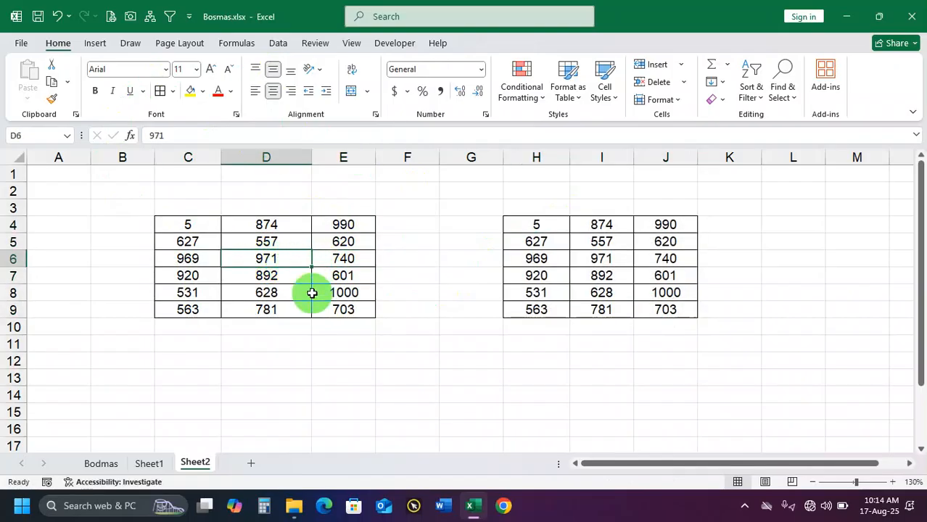
text(6)
click(275, 276)
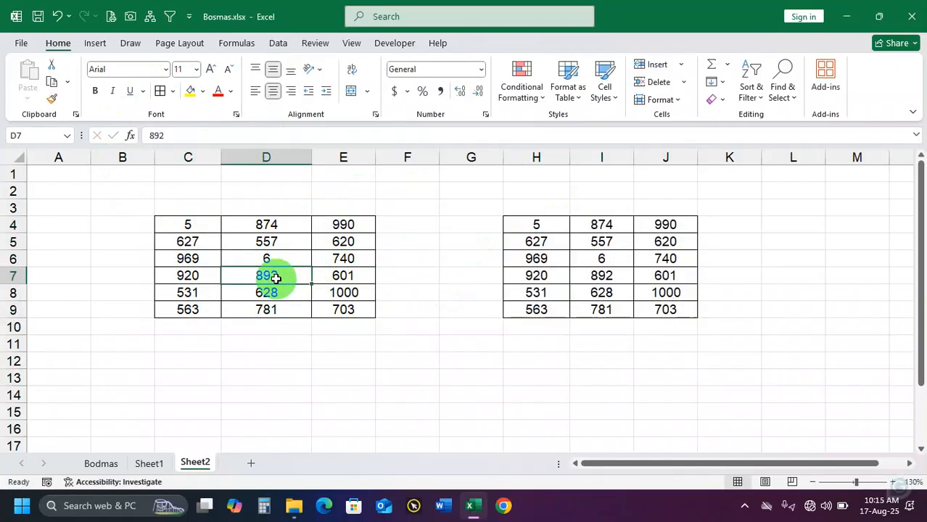
click(360, 311)
text(9)
click(508, 313)
click(653, 311)
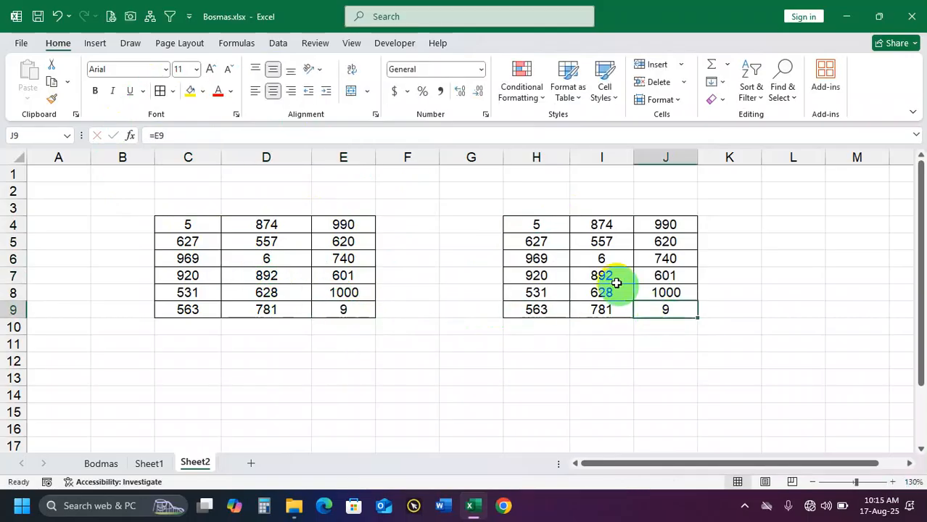
Check the formulas in H4 and I5, and clear the contents of H4:J9
click(547, 228)
click(574, 246)
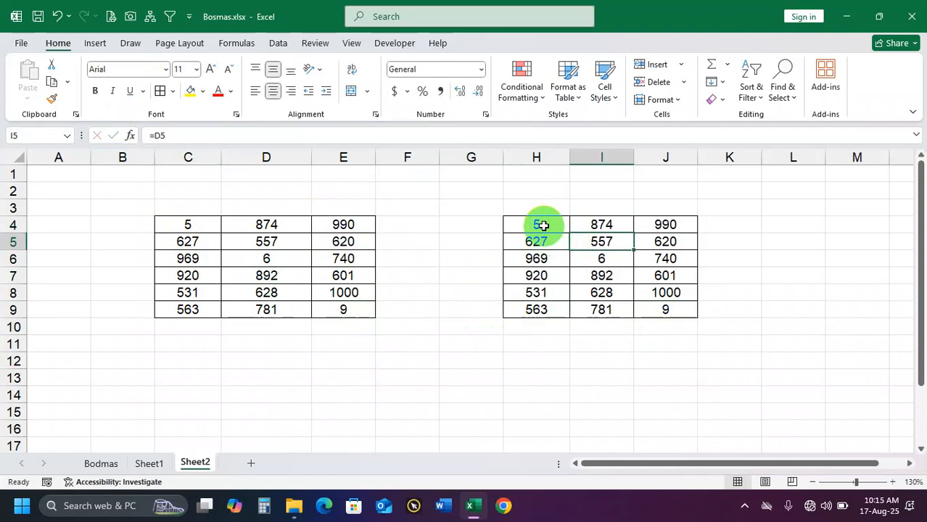
click(543, 225)
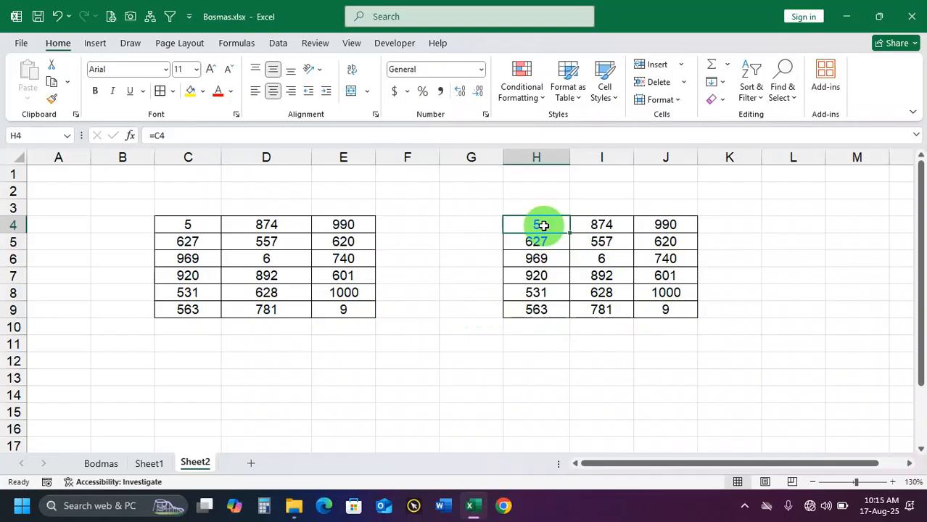
drag(544, 225, 667, 307)
key(Delete)
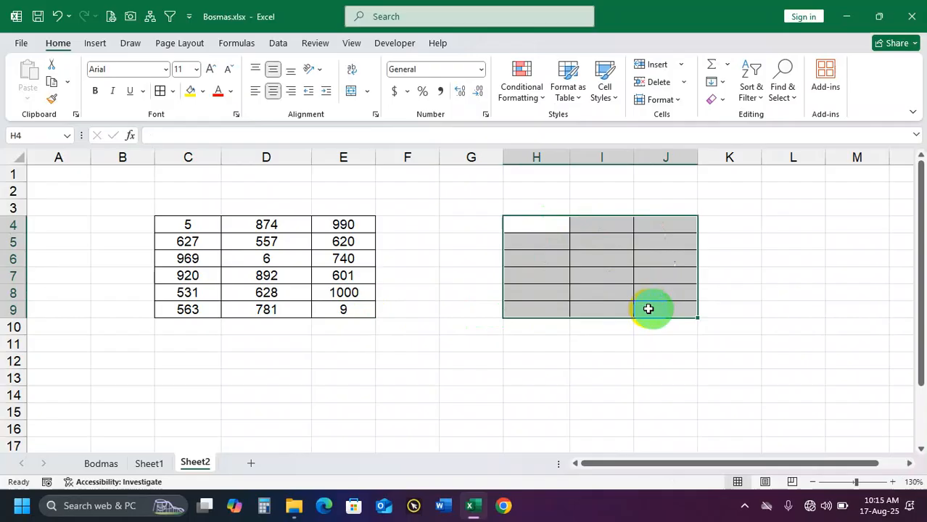
Link H4 to C4 and fill the formula through J9, comparing the result with C4:E9
click(548, 227)
text(=)
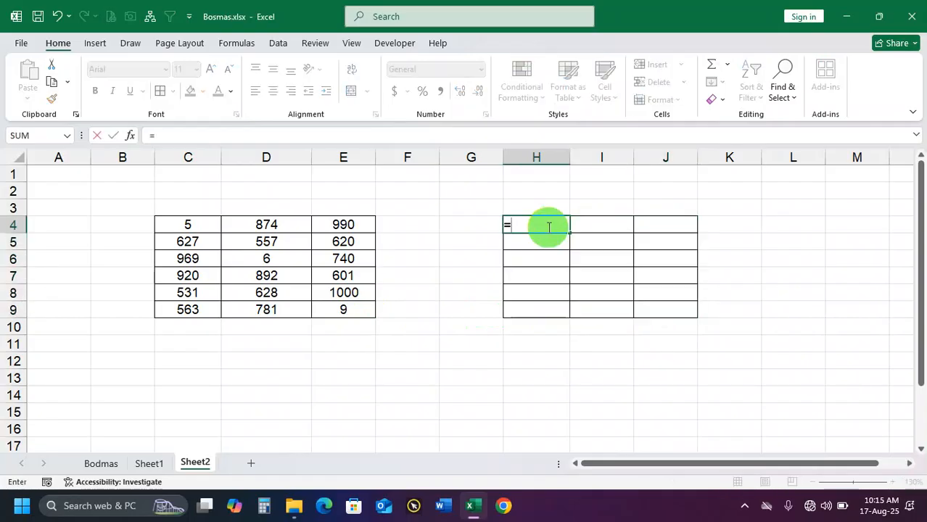
click(197, 226)
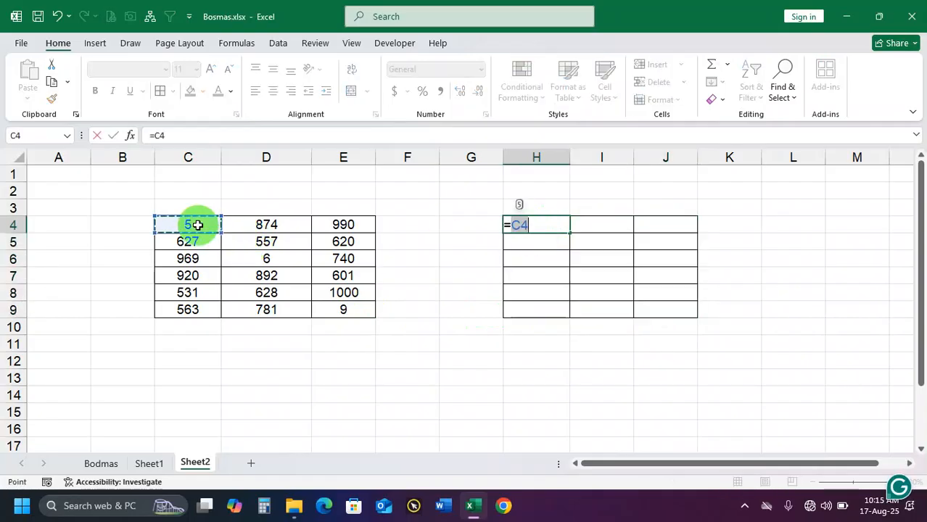
key(Return)
click(534, 227)
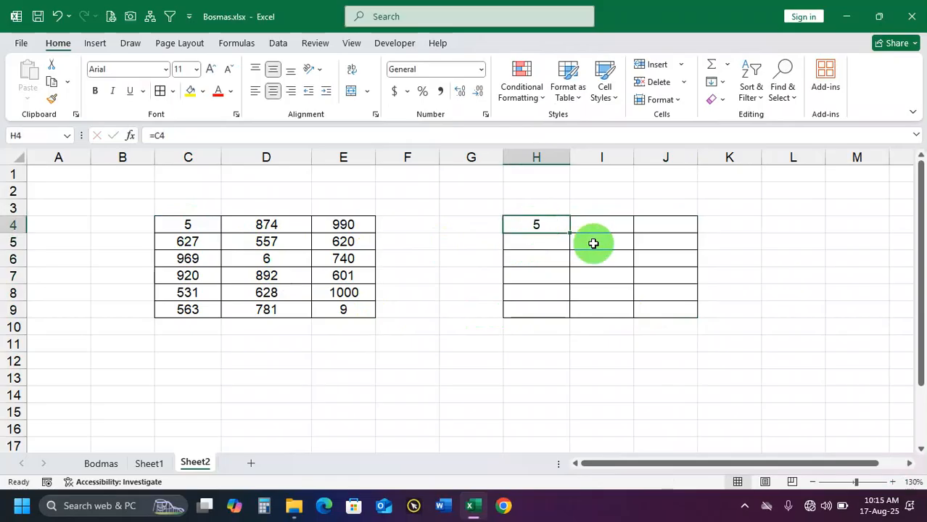
drag(569, 232, 698, 319)
drag(213, 228, 352, 307)
drag(534, 229, 675, 306)
Inspect the references in H4, I4 and J4 against source cells D4 and E4
click(555, 228)
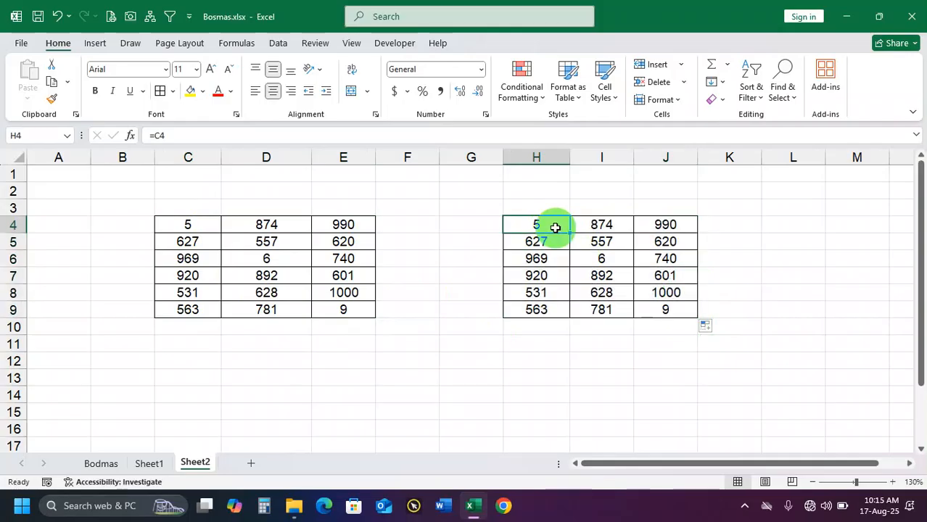
click(614, 228)
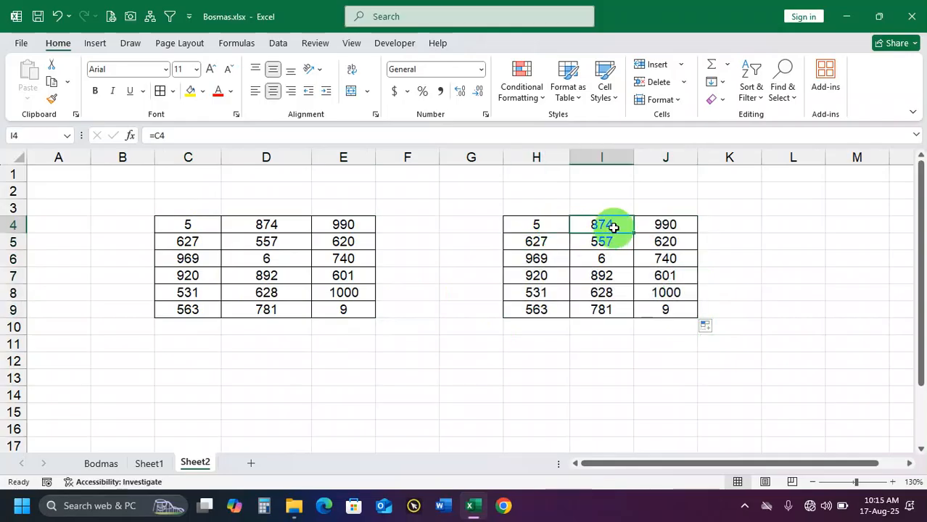
click(545, 228)
click(275, 226)
click(343, 226)
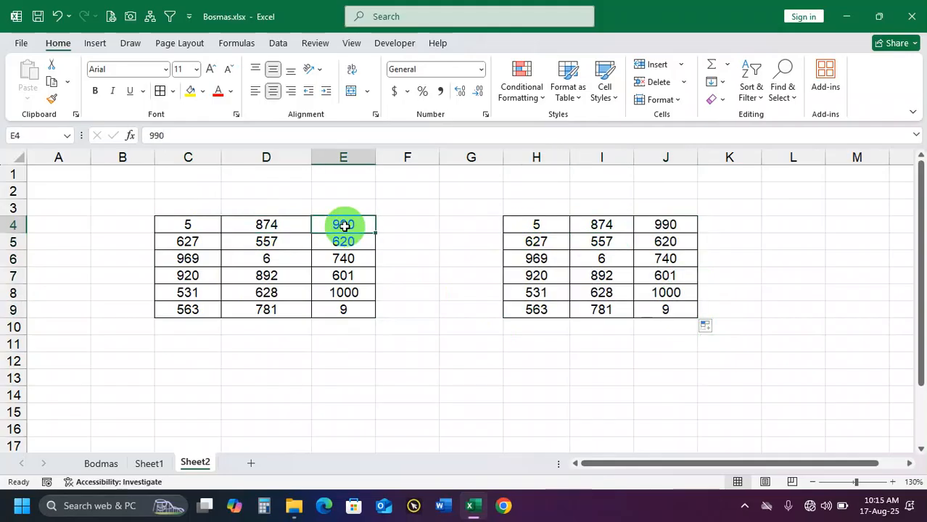
click(659, 226)
text(=E4)
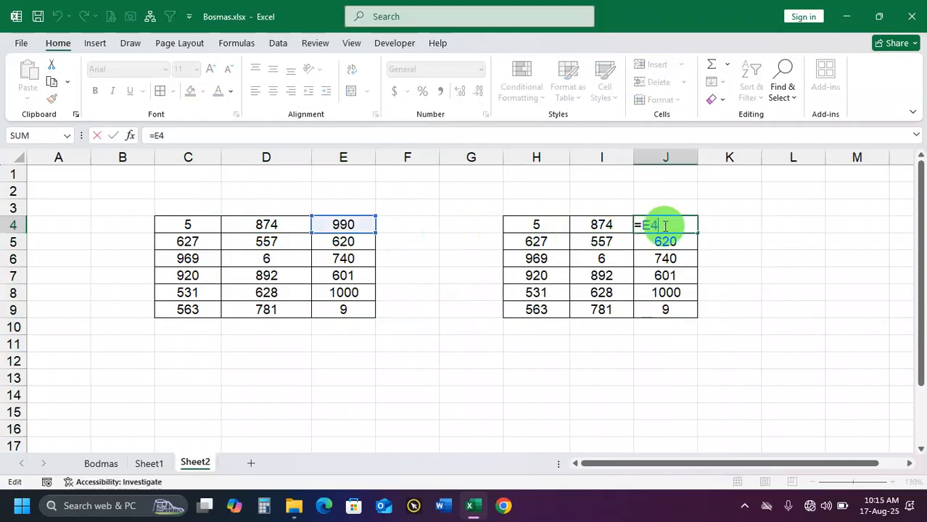
key(Return)
Recheck the row 4 formulas in the linked table and compare range C4:E9 with H4:J9
click(517, 228)
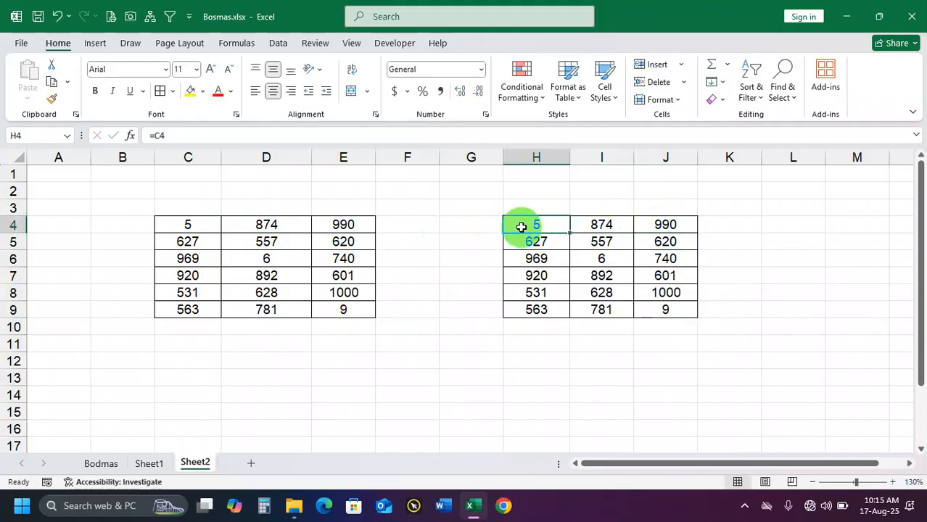
click(605, 227)
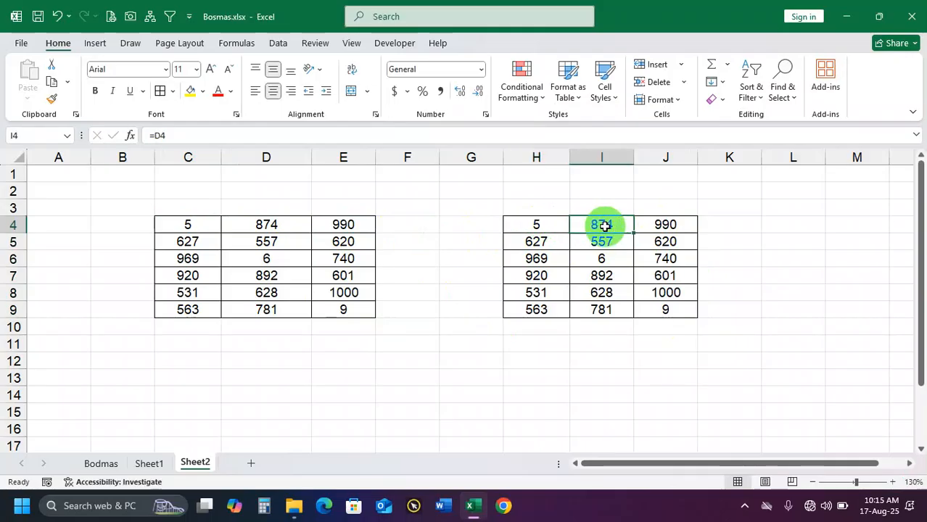
click(670, 225)
click(543, 232)
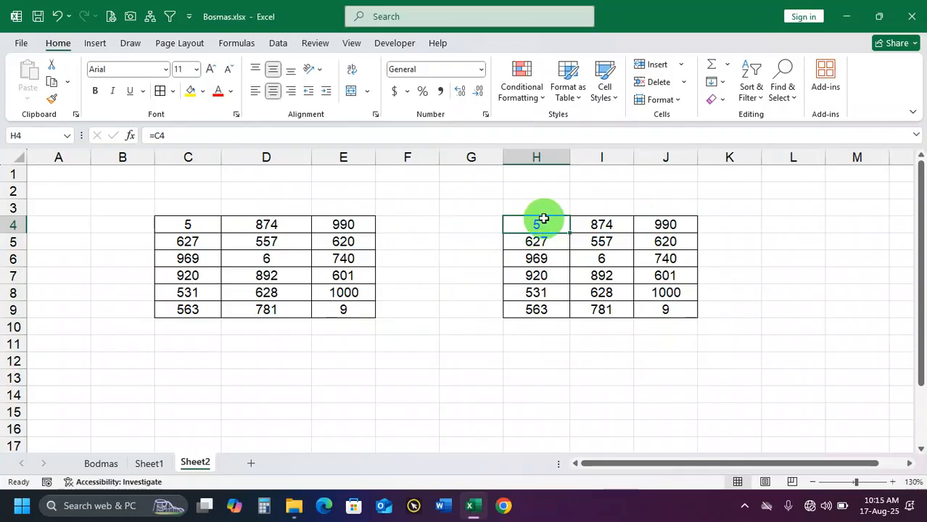
click(206, 225)
drag(206, 225, 358, 307)
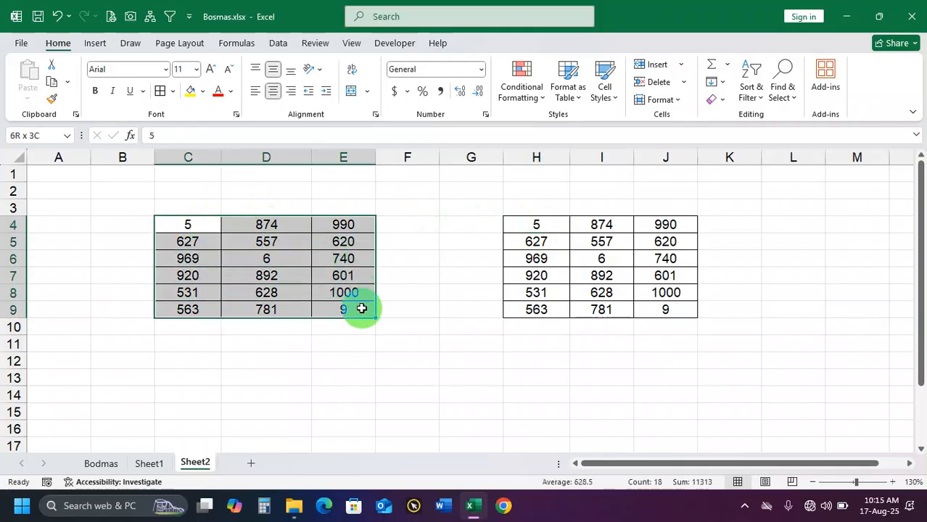
drag(537, 224, 664, 307)
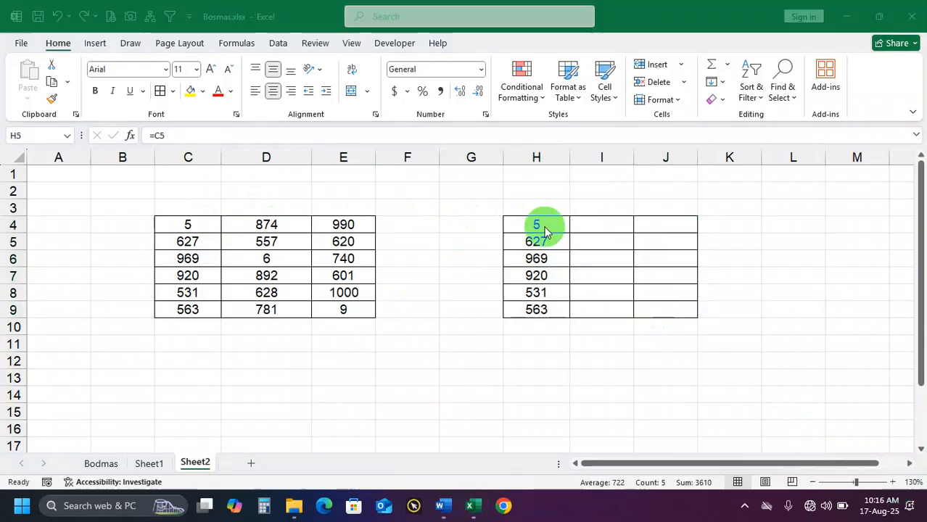
Clear the linked table except for H4's formula and fill that formula down to H9
click(543, 226)
drag(542, 226, 539, 326)
click(542, 227)
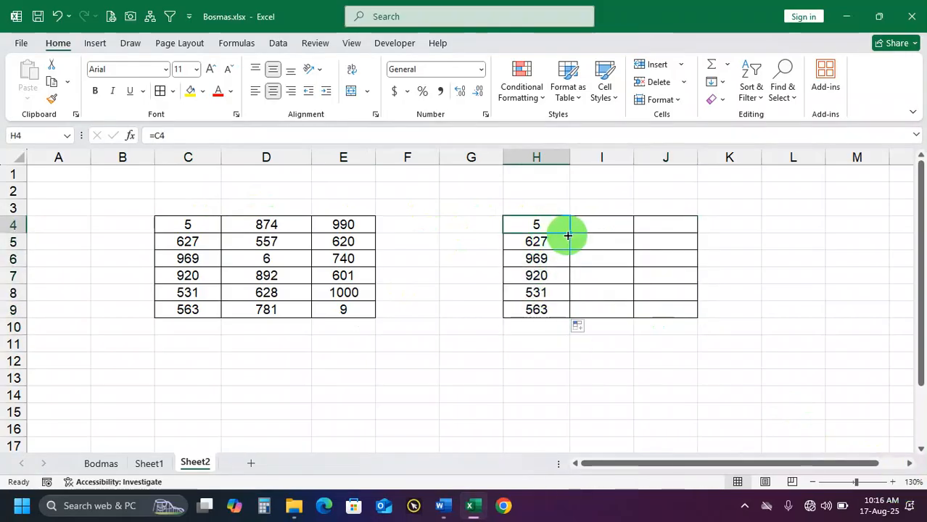
Extend the formulas in H4 and H5 across to column J and check source cell E5
drag(568, 232, 671, 228)
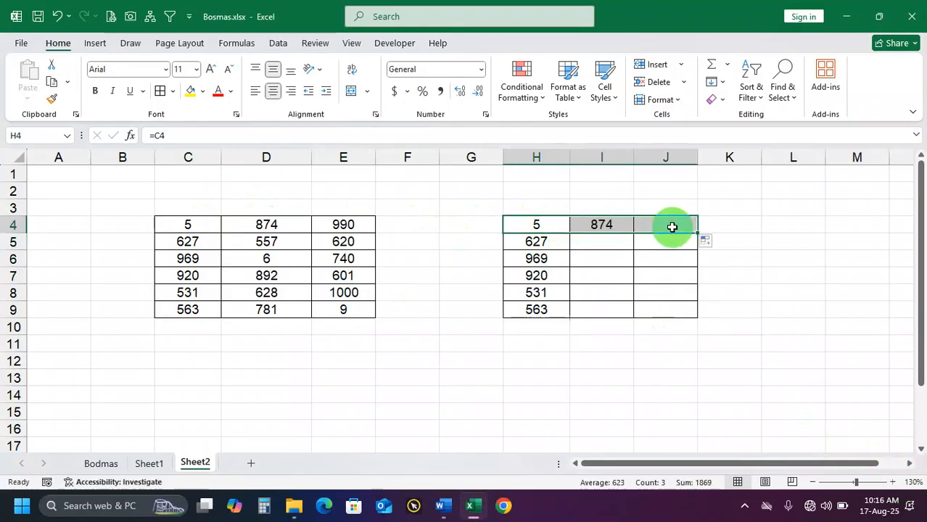
click(562, 246)
drag(569, 250, 682, 244)
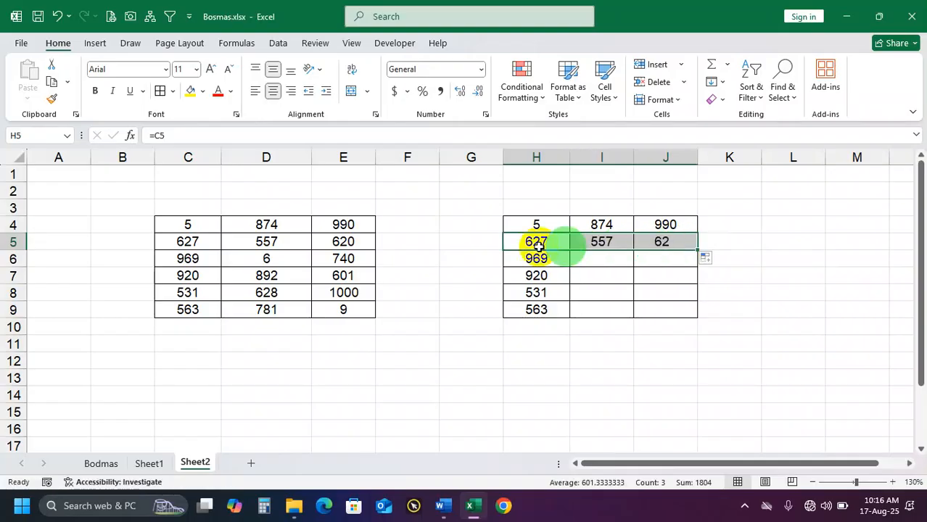
click(367, 241)
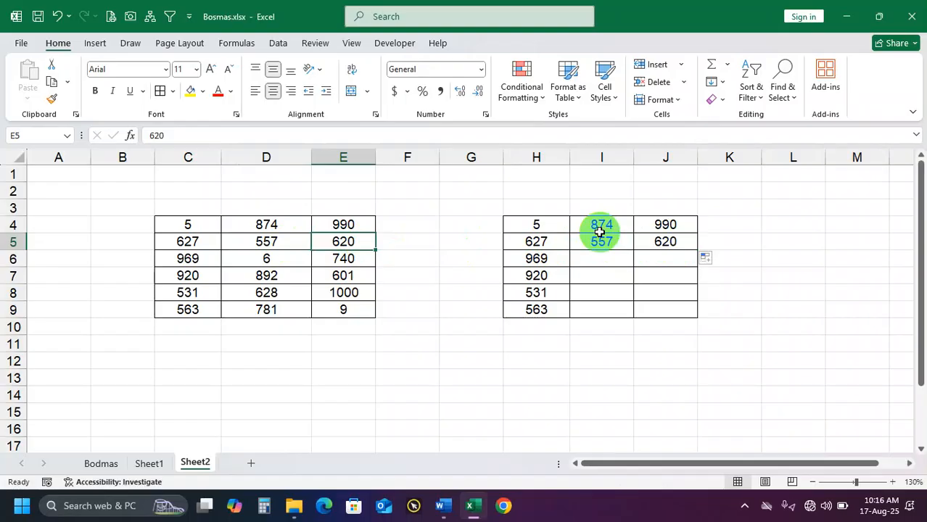
Clear H4:J9 and rebuild it by linking H4 to C4 and filling that formula through J9
drag(544, 227, 662, 309)
key(Delete)
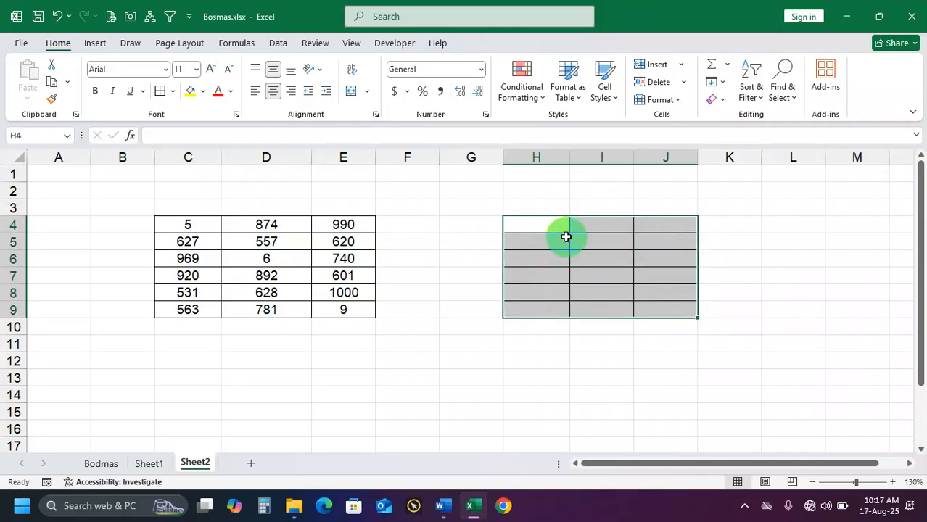
click(553, 226)
text(=)
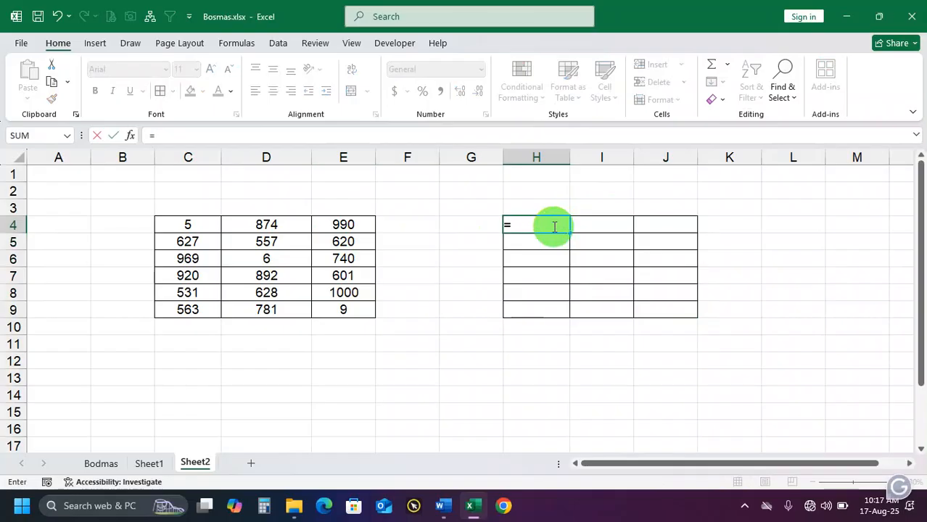
click(193, 225)
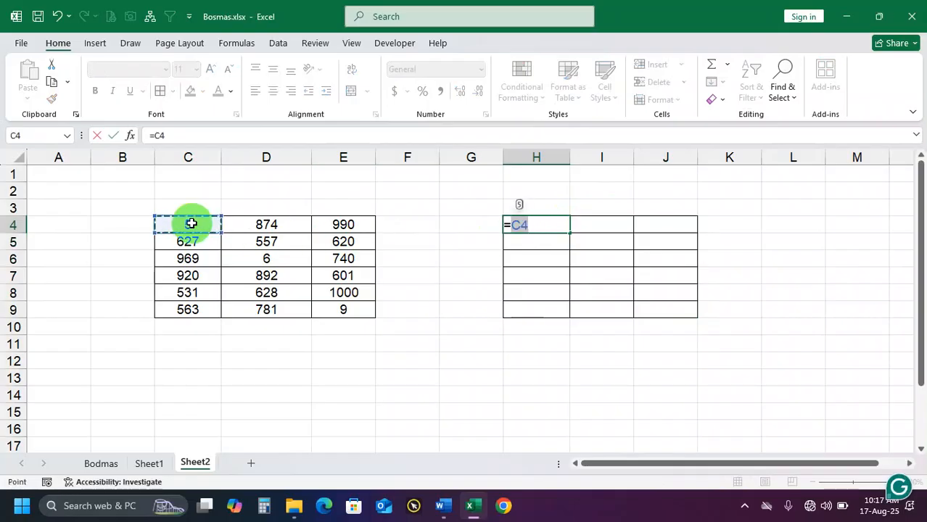
key(Return)
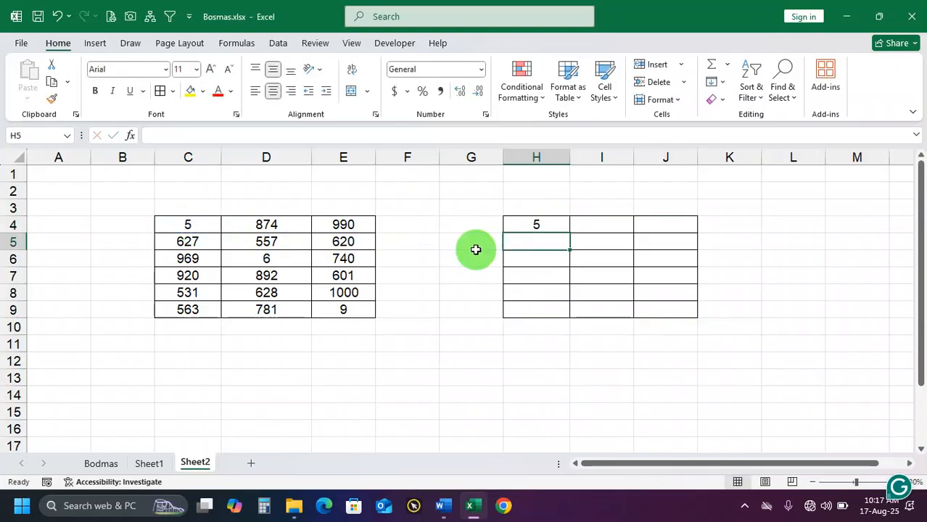
click(538, 227)
drag(573, 235, 687, 319)
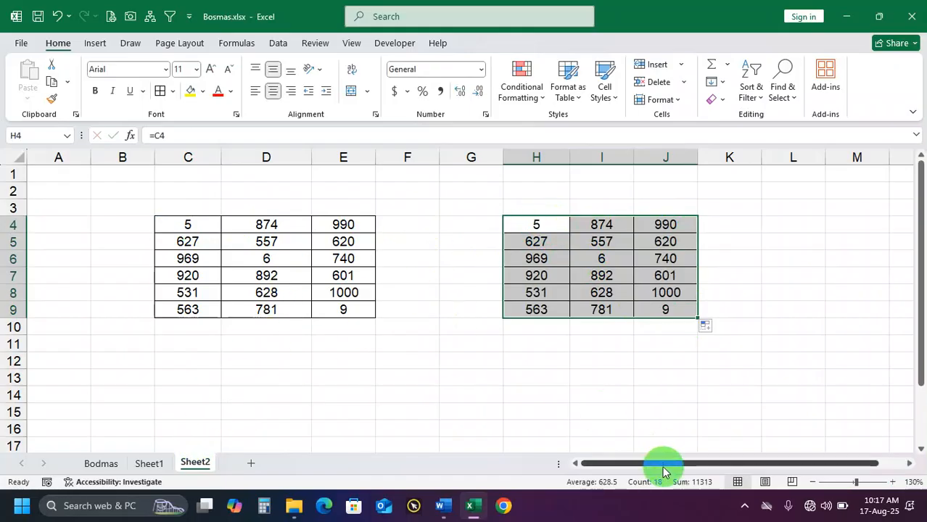
Delete the source values in C4:E9 and compare the emptied range with the linked range H4:J9
drag(190, 226, 342, 305)
key(Delete)
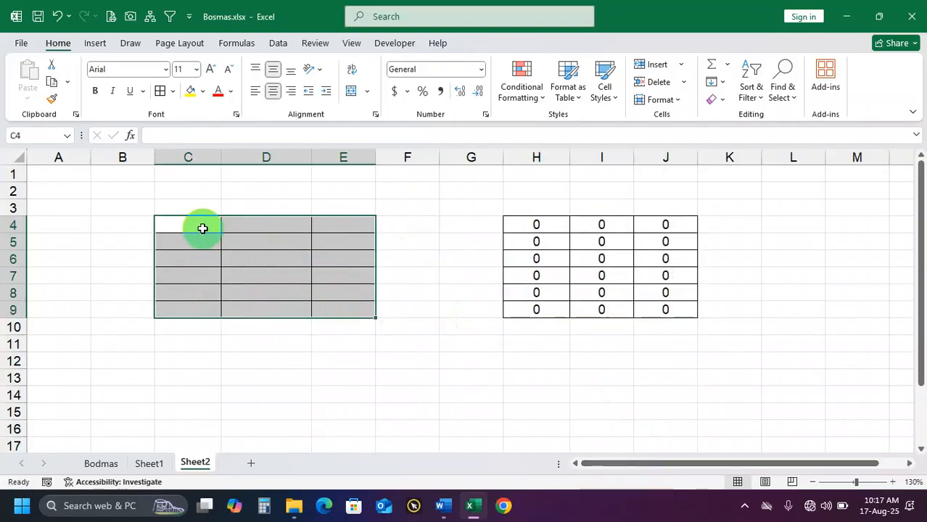
click(202, 242)
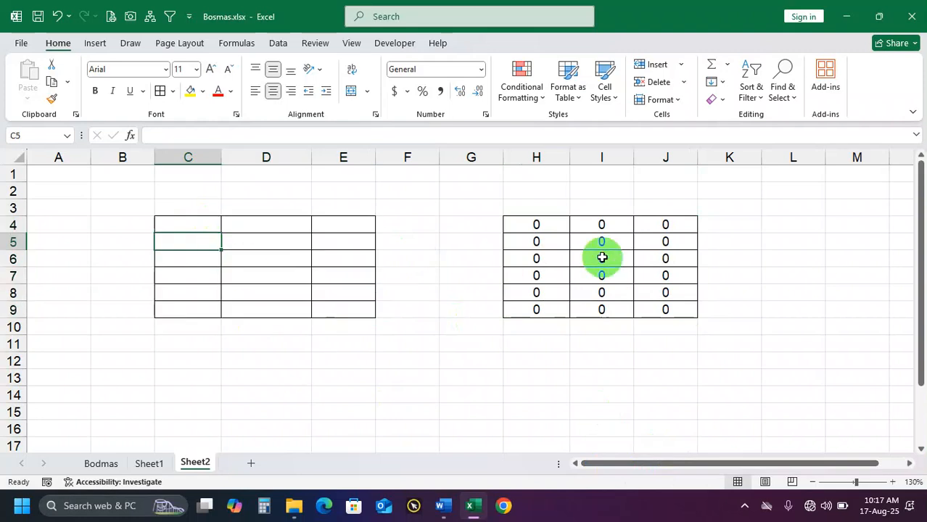
drag(193, 228, 337, 302)
drag(551, 229, 653, 305)
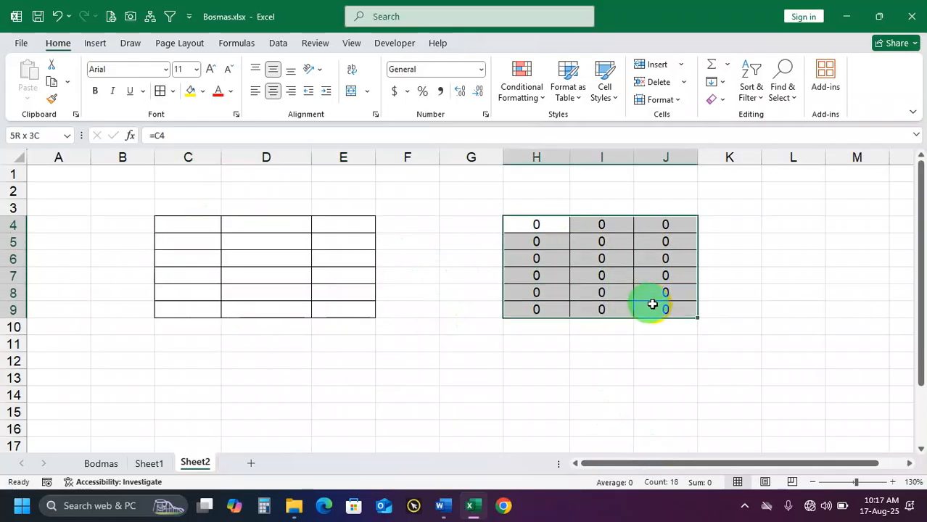
Clear all contents and formatting from range C4:J10
drag(201, 224, 673, 326)
click(715, 99)
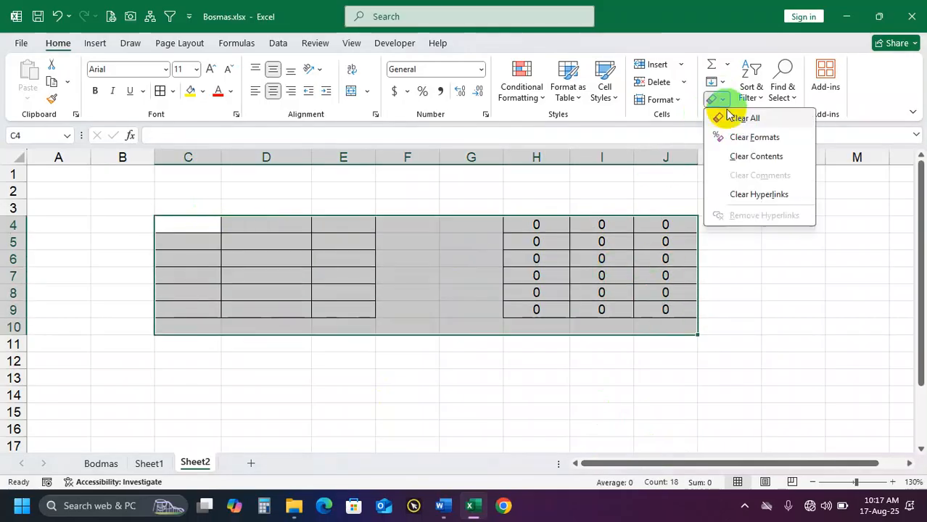
click(728, 116)
Enter a person's first name in C4 and fill it as a list across to column E and down to row 7
click(202, 226)
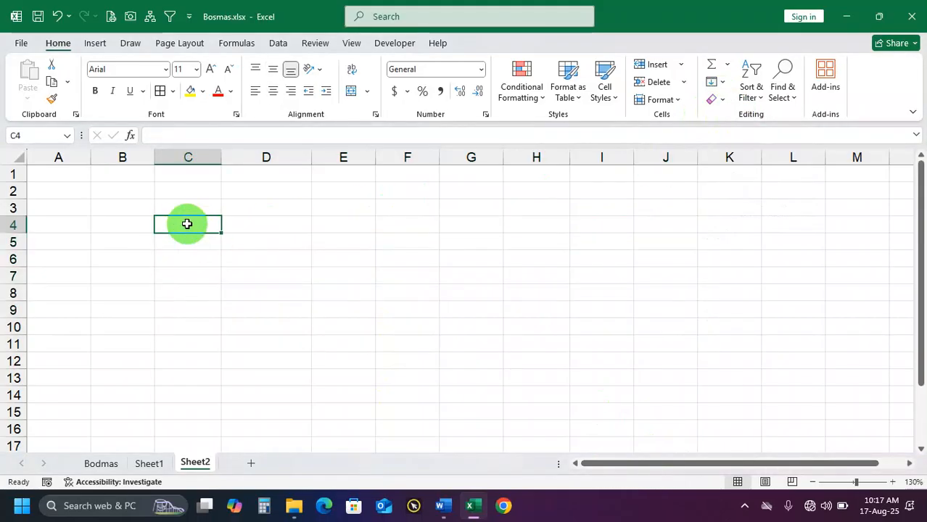
text(Naim)
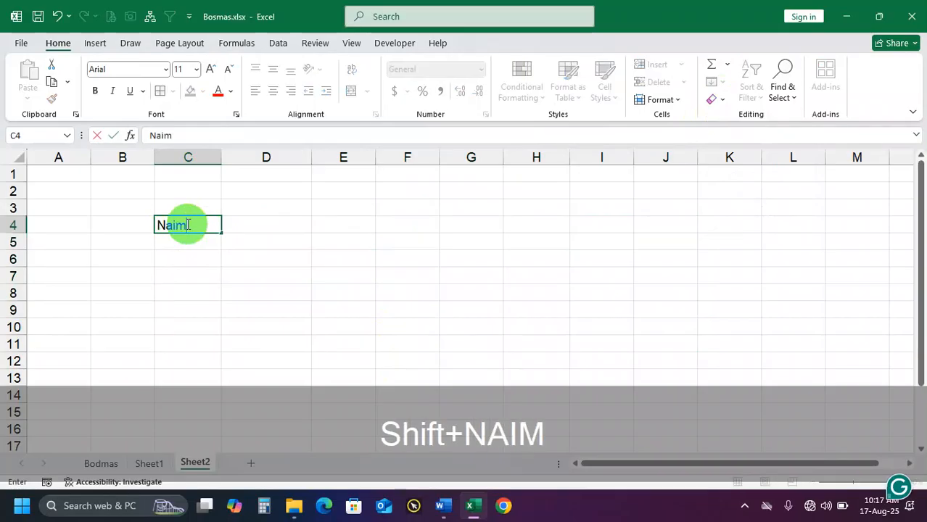
key(Return)
click(190, 228)
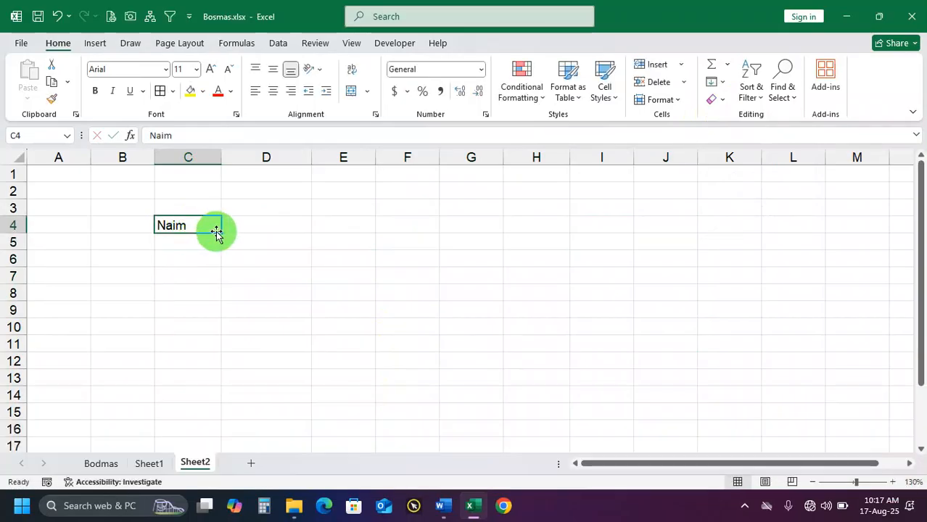
drag(219, 231, 364, 277)
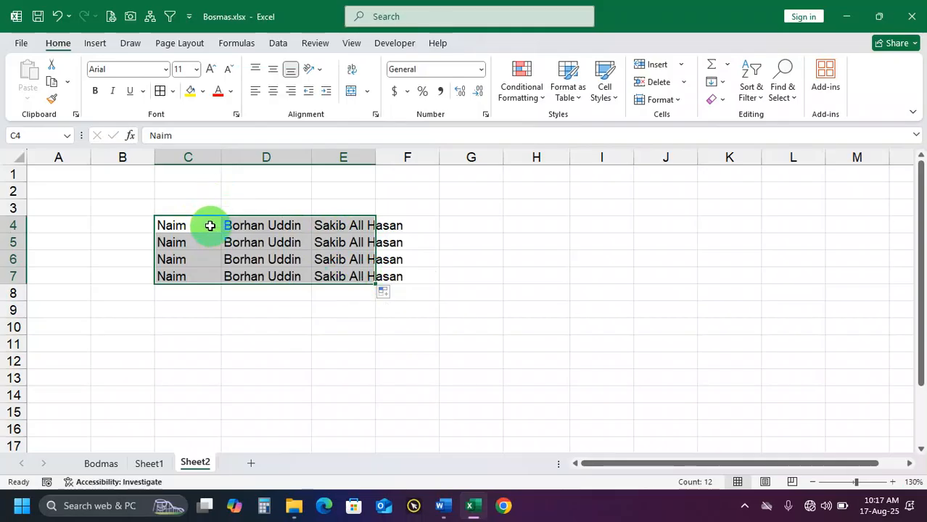
Fill the name list from C4 down to C10 and extend that column across to E10
click(210, 226)
drag(223, 232, 218, 335)
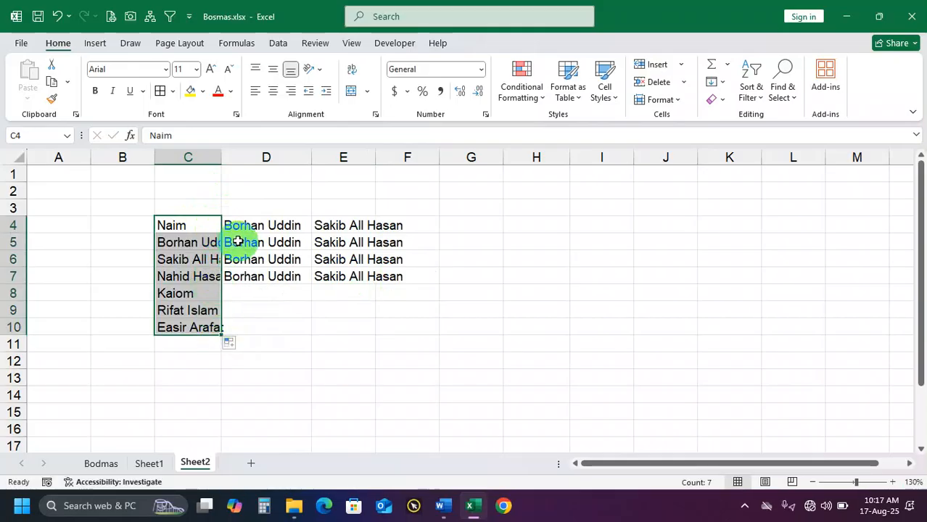
drag(222, 332, 372, 326)
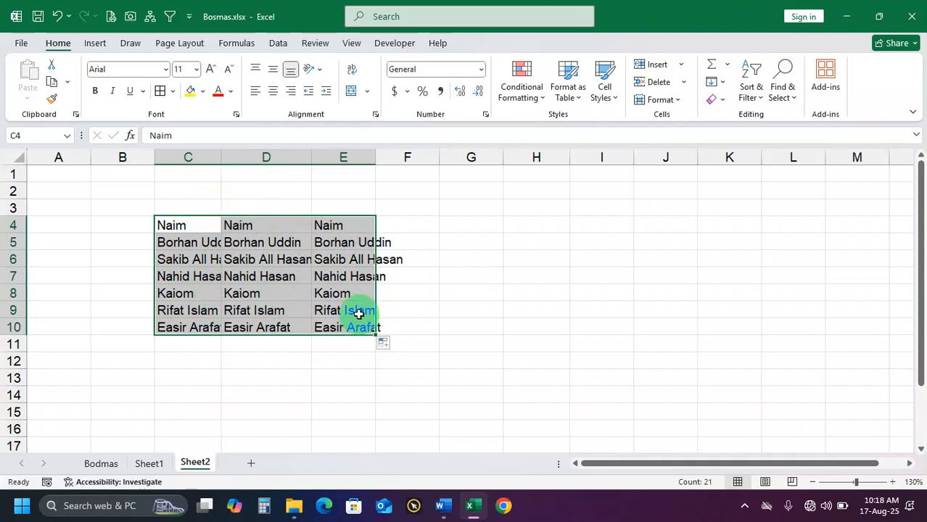
Delete the names in C4:E10 and re-enter the person's first name in C4
key(Delete)
click(190, 230)
text(N)
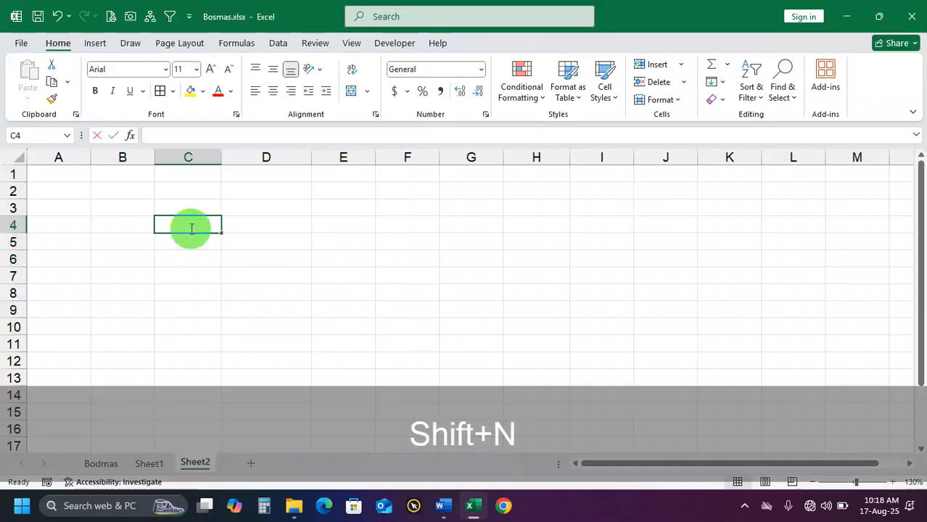
text(aim)
key(Return)
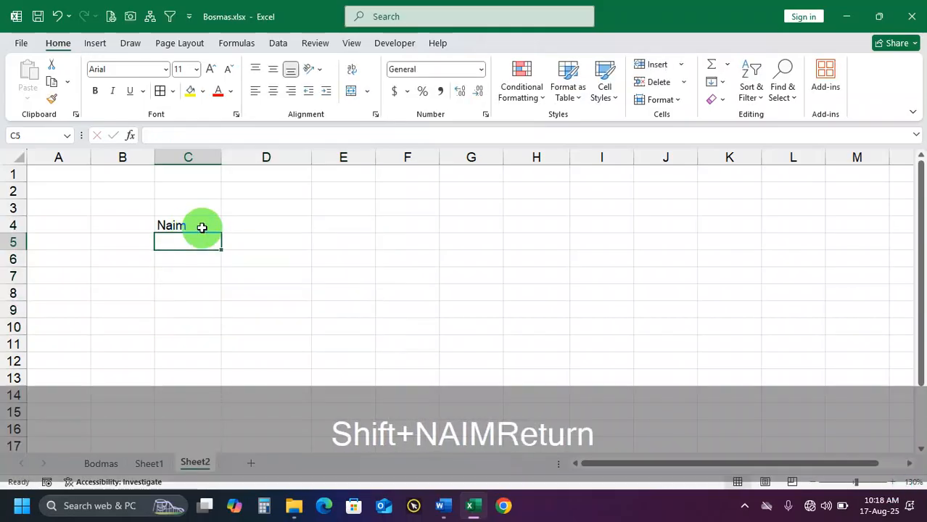
Replace C4's content with Dhaka and fill the district list down through C7
click(200, 225)
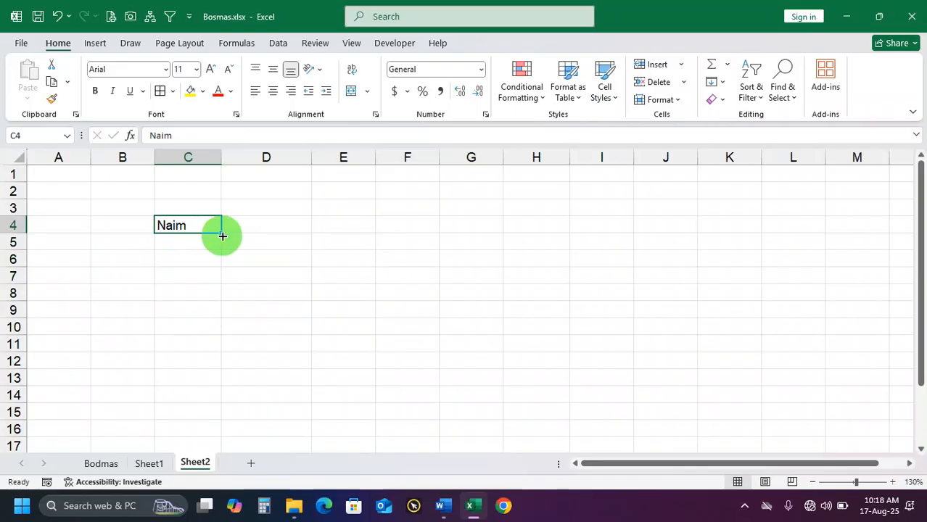
text(Dhaka)
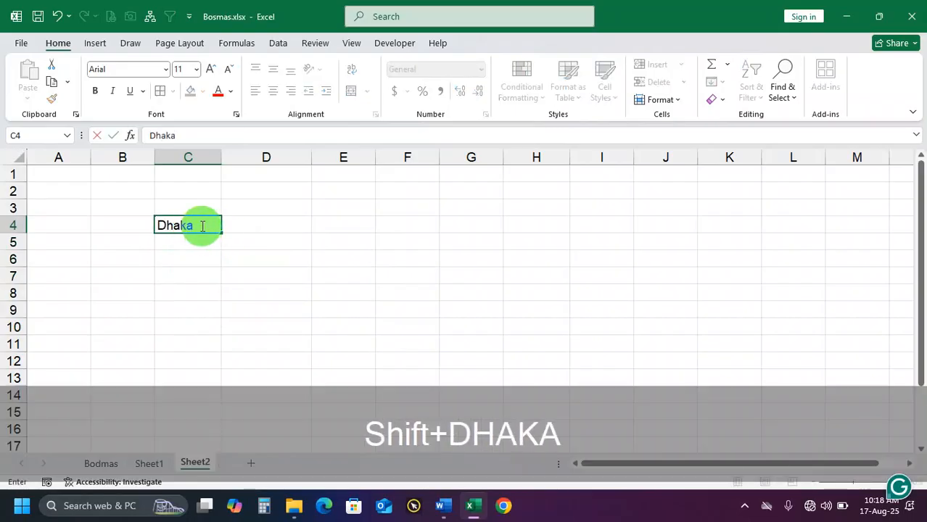
key(Return)
click(201, 226)
drag(219, 232, 211, 293)
click(197, 293)
key(Delete)
Move Jamalpur from C7 to D4 and continue the district list down to D7
click(198, 279)
key(ctrl+x)
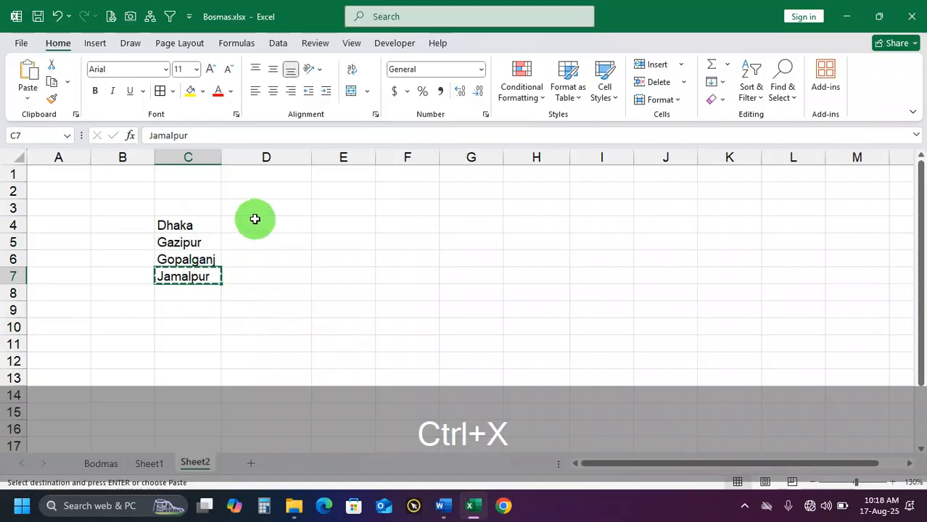
click(255, 218)
key(ctrl+v)
drag(315, 232, 313, 260)
click(288, 262)
click(308, 273)
click(310, 265)
drag(310, 268, 293, 274)
Move Manikganj from D7 to E4 and continue the district list down to E6
click(293, 274)
key(ctrl+x)
click(336, 225)
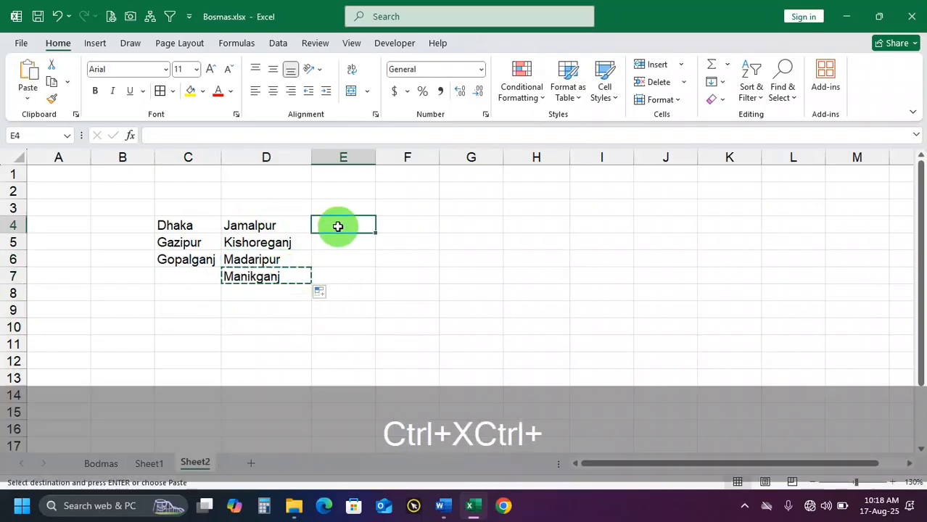
key(ctrl+v)
drag(373, 232, 372, 269)
Apply all borders to C4:E6 and autofit the widths of columns C to E
click(206, 229)
drag(242, 227, 352, 263)
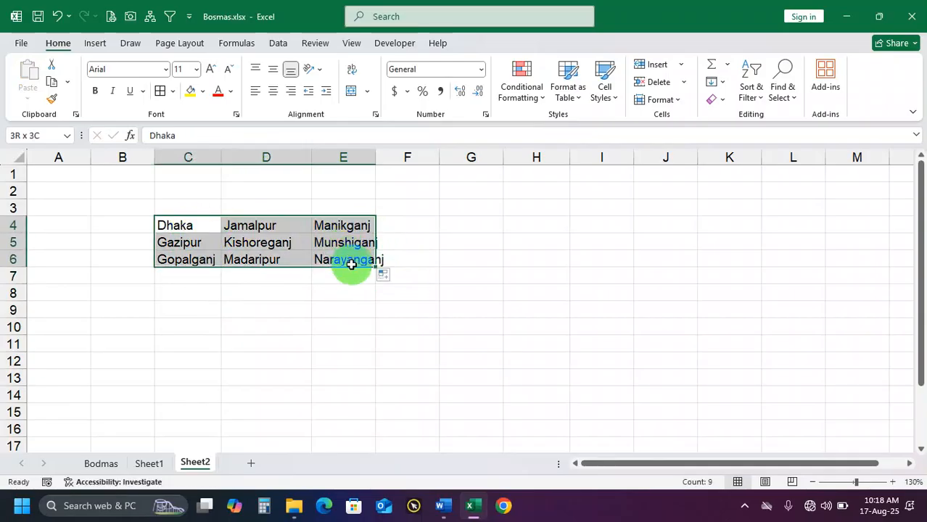
click(161, 92)
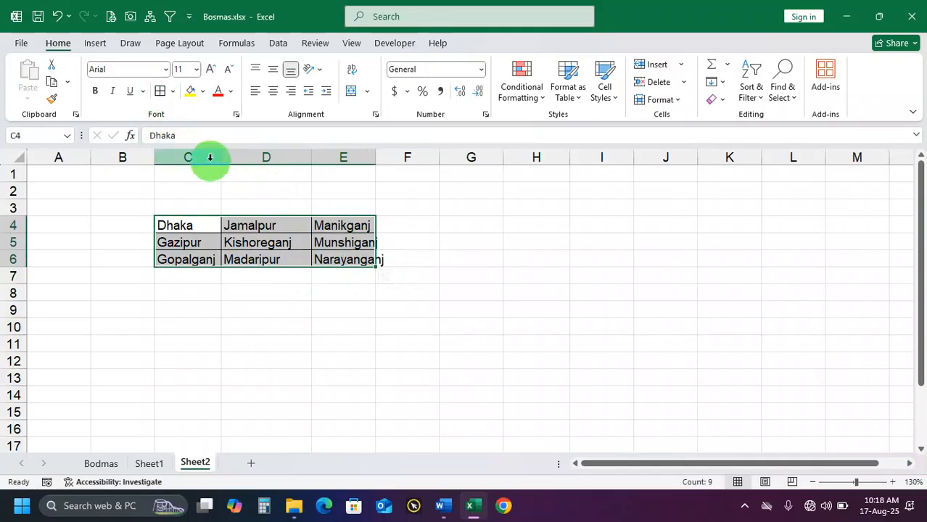
drag(209, 157, 340, 156)
double_click(313, 156)
click(296, 308)
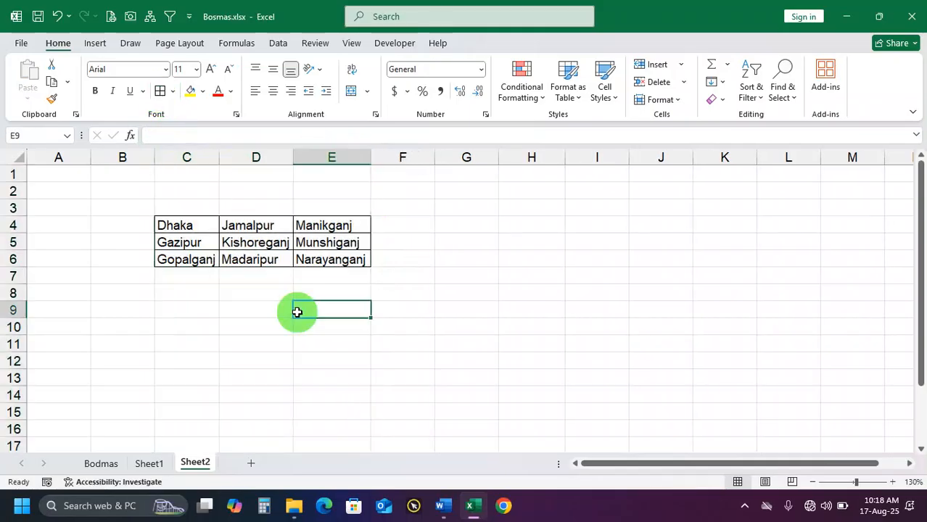
Copy the district table C4:E6 to G4 and delete the pasted text, leaving an empty bordered table in G4:I6
scroll(223, 288, up, 3)
scroll(401, 296, down, 1)
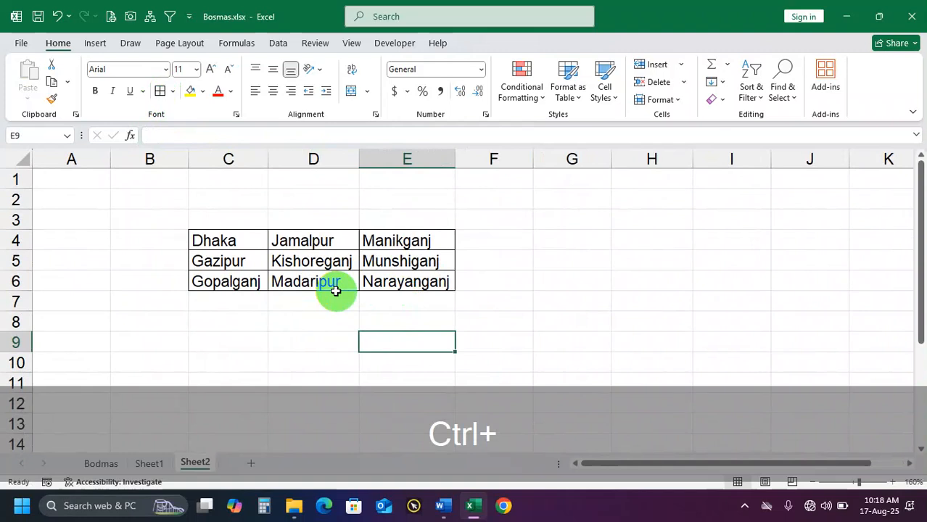
drag(215, 248, 409, 276)
key(ctrl+c)
click(596, 240)
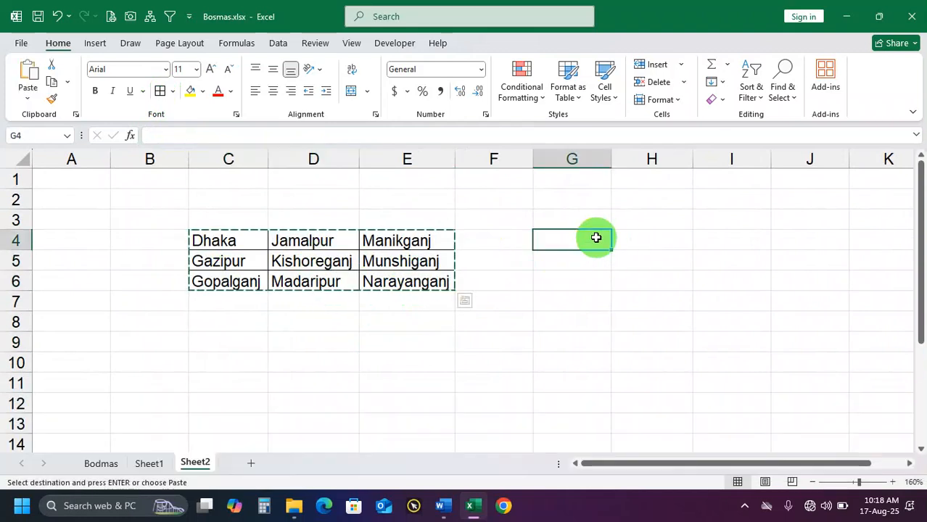
key(ctrl+v)
key(Delete)
click(591, 342)
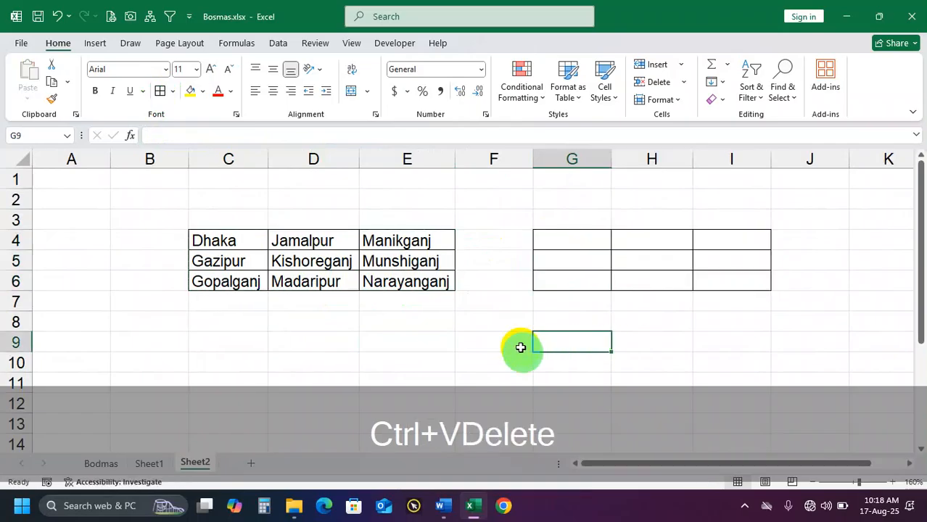
Link G4 to the source cell with =C4 and fill the formula down to G6
drag(588, 247, 724, 279)
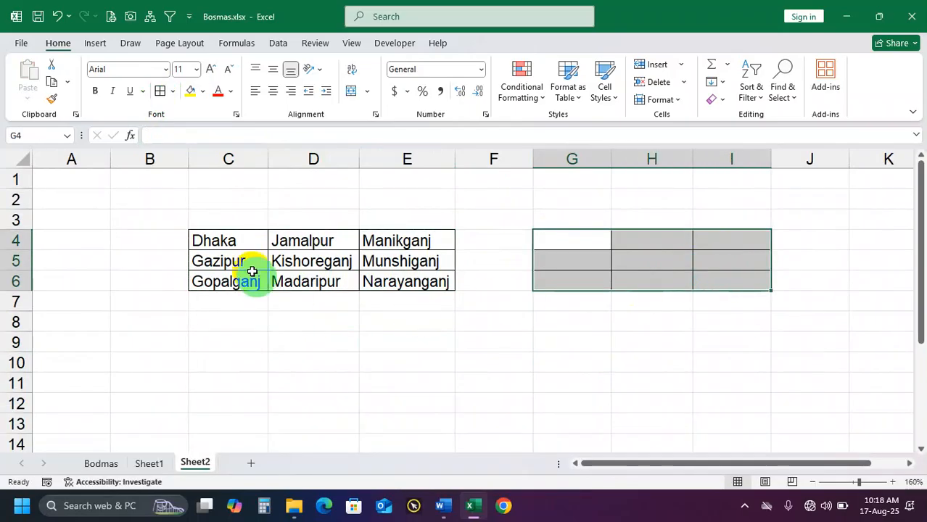
click(238, 245)
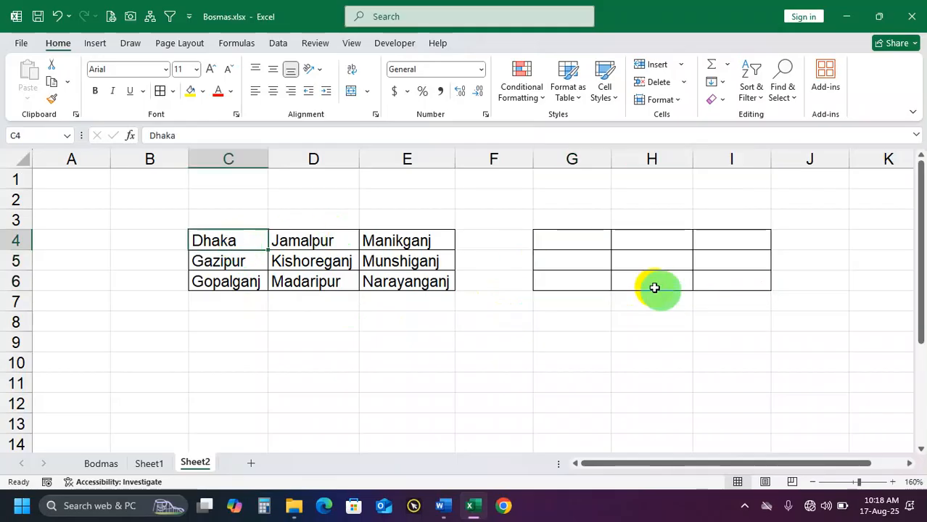
click(572, 245)
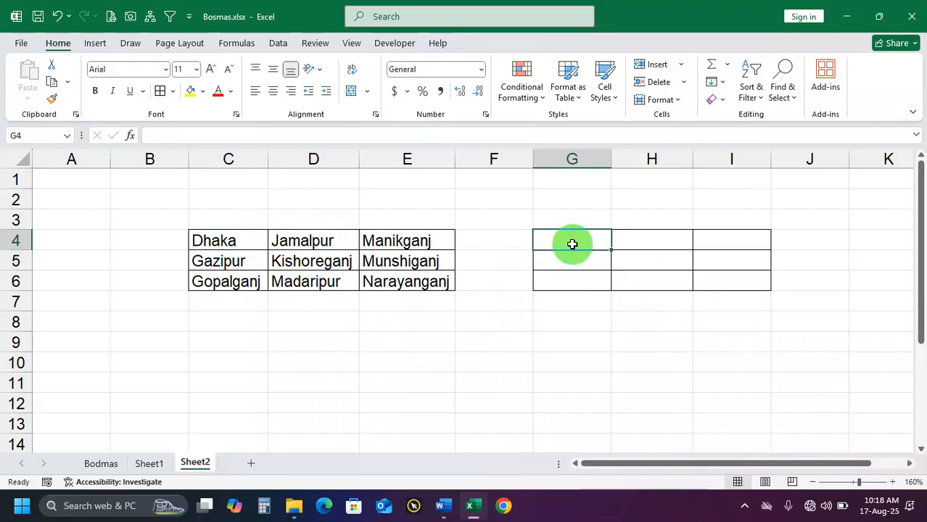
text(=dhak)
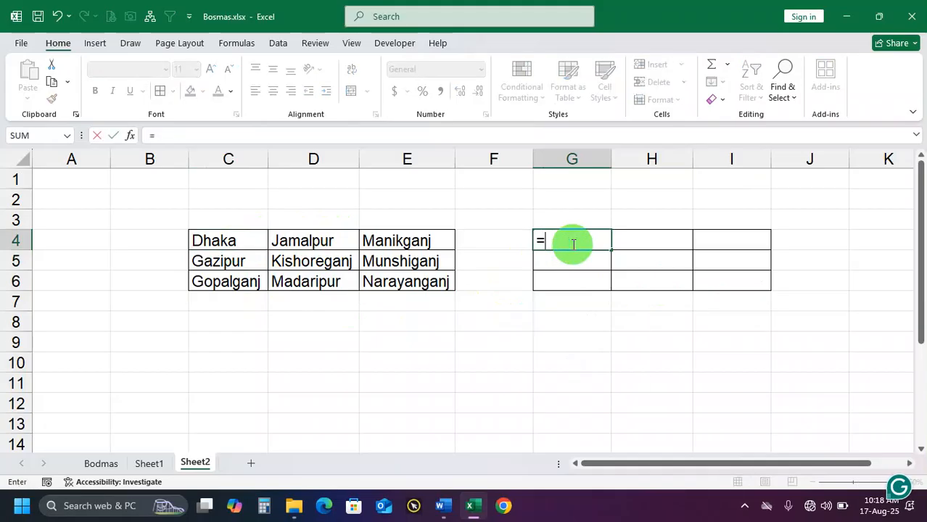
click(234, 239)
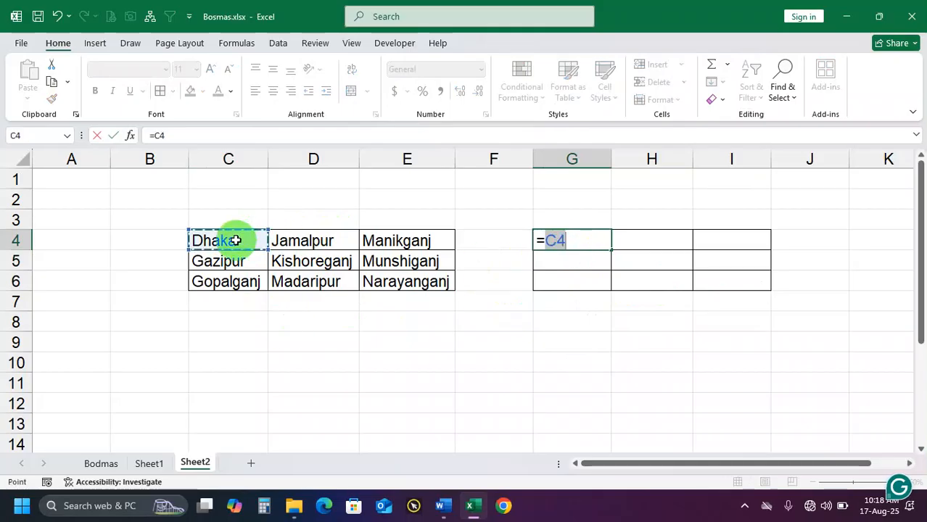
key(Return)
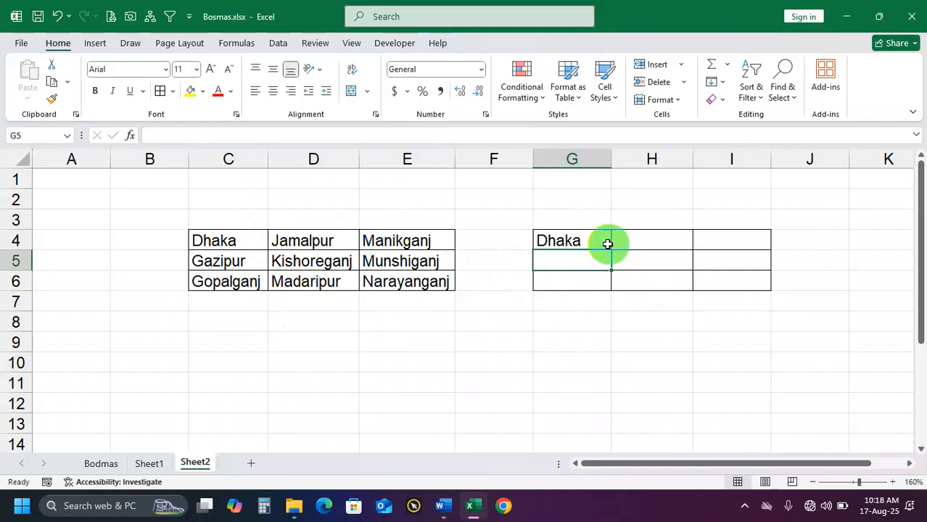
click(594, 239)
drag(611, 252, 600, 281)
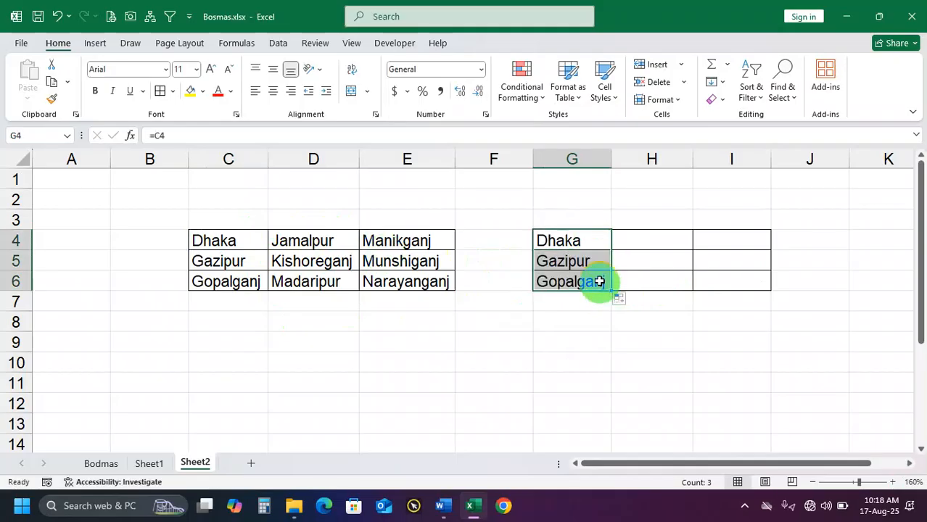
Check the formulas in G4:G6 and fill G4's formula across and down through I6
click(580, 244)
click(583, 260)
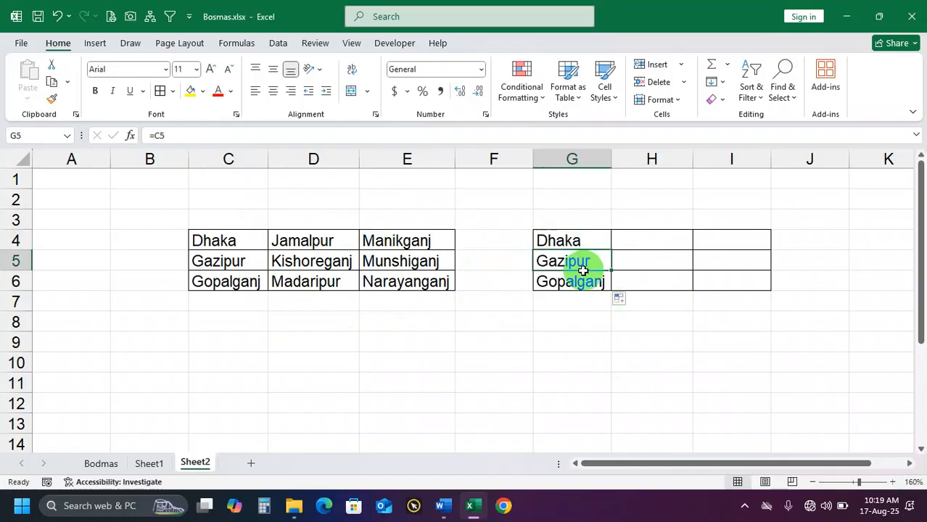
click(584, 284)
click(584, 244)
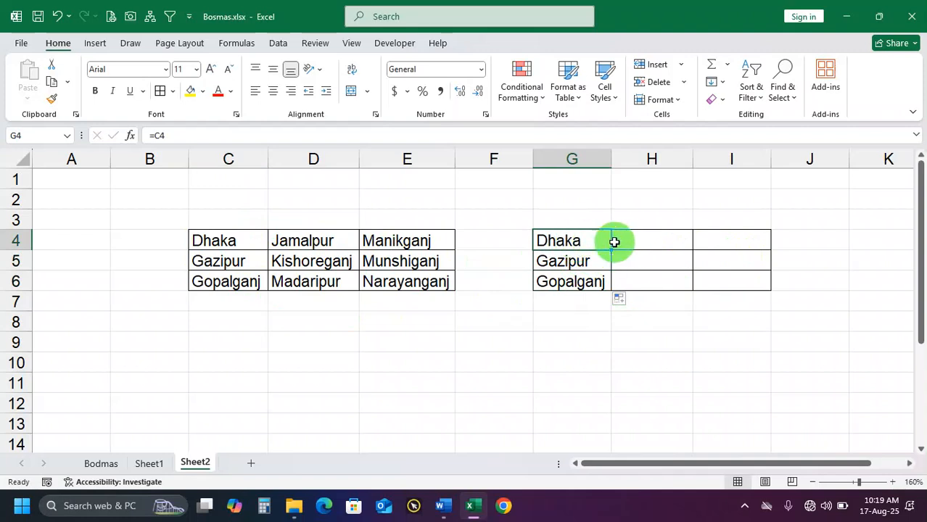
click(631, 240)
click(584, 242)
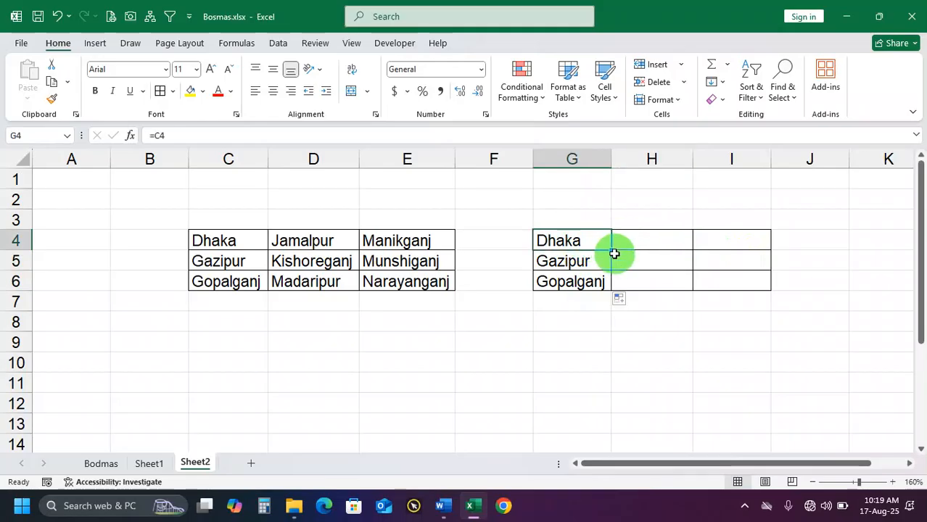
drag(611, 253, 765, 284)
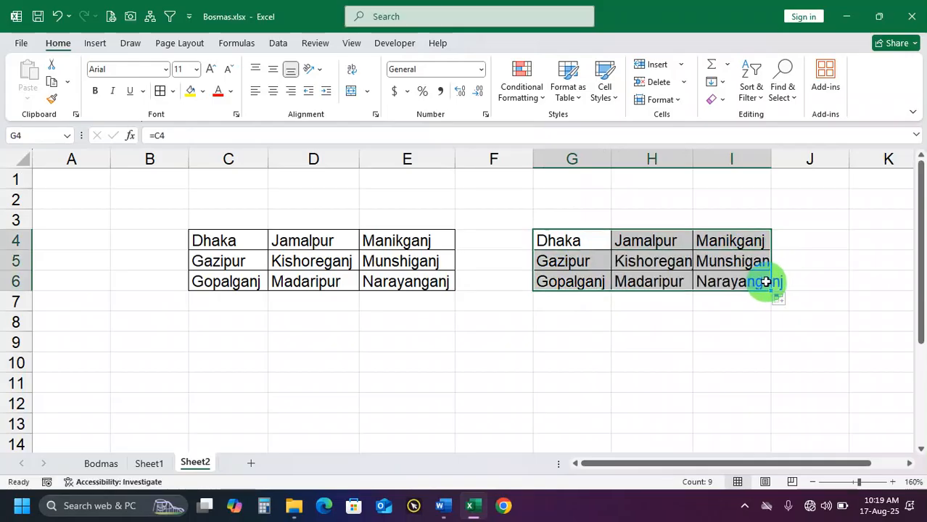
Clear the linked district names from G4:I6 and enter =C4 in G4
drag(590, 242, 724, 284)
key(Delete)
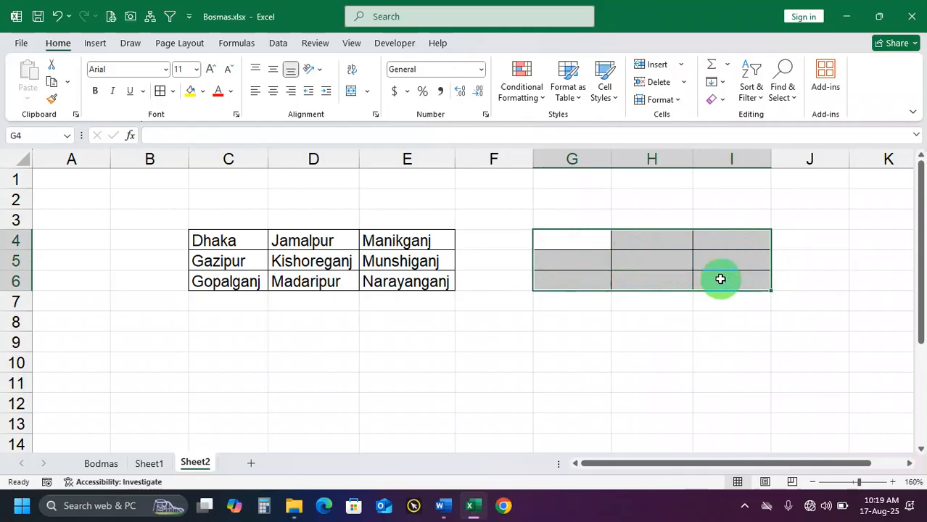
click(575, 240)
text(=)
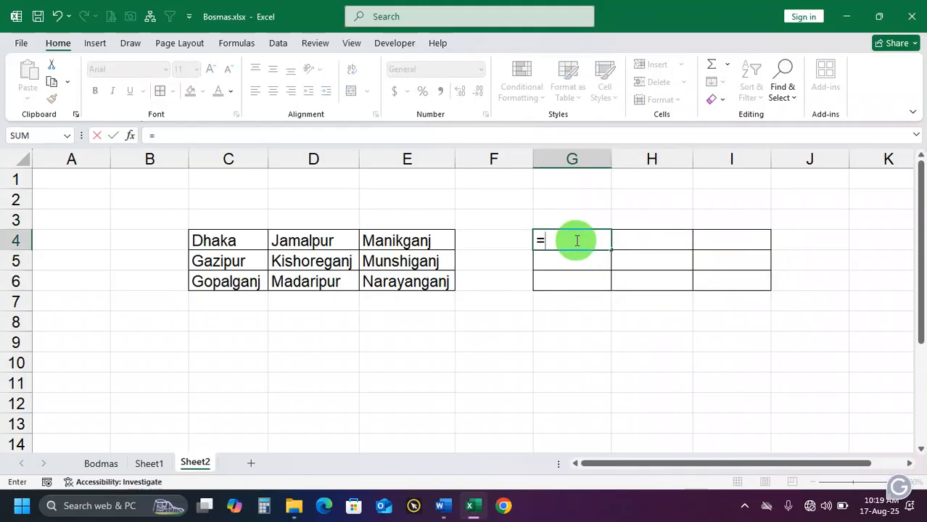
click(227, 240)
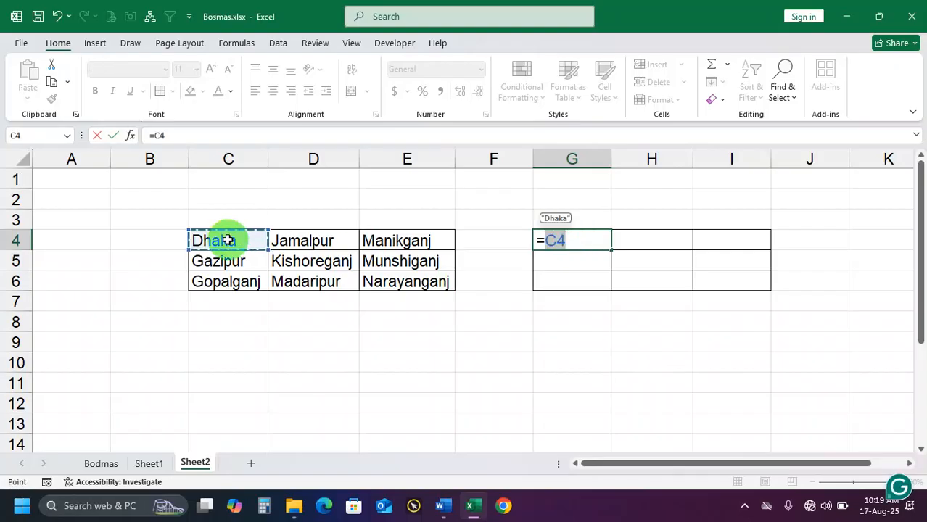
key(Return)
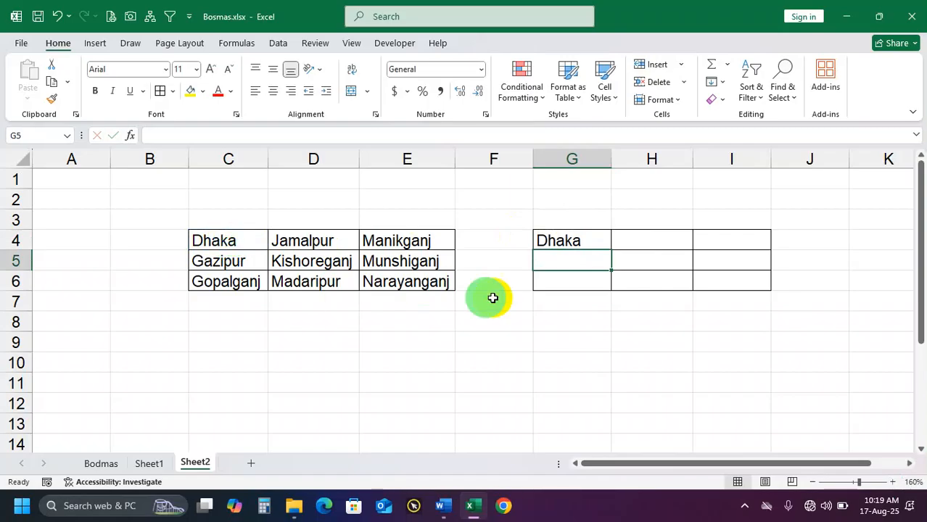
Fill G4's formula down to G6 and compare it with the source columns in C4:E6
click(572, 240)
drag(608, 248, 607, 283)
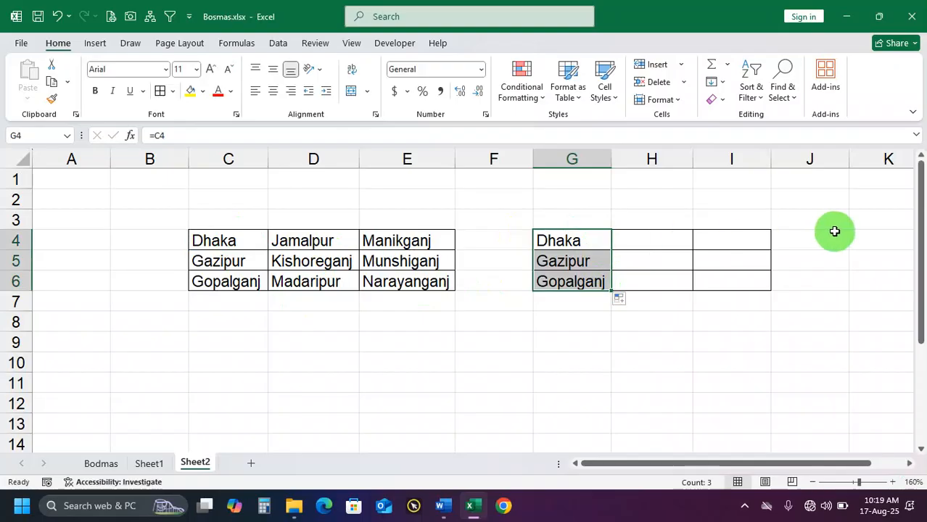
drag(305, 241, 311, 281)
drag(366, 241, 396, 281)
click(239, 242)
drag(239, 241, 239, 277)
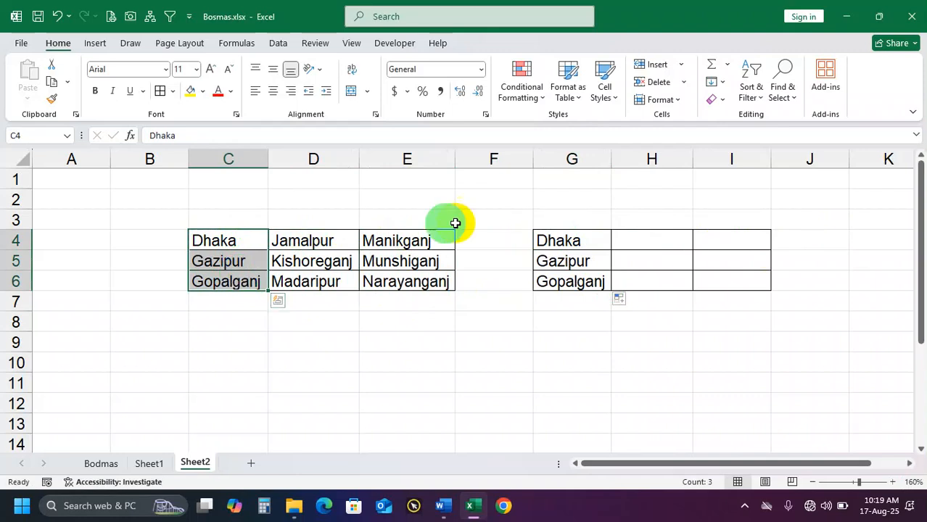
click(555, 242)
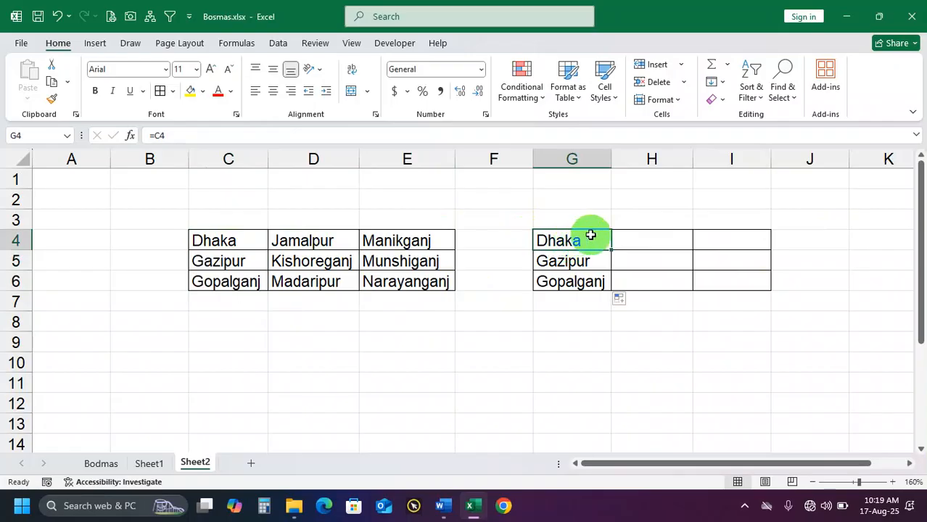
Enter =C4 in H4 and fill the formula down to H6
click(651, 236)
text(=c4)
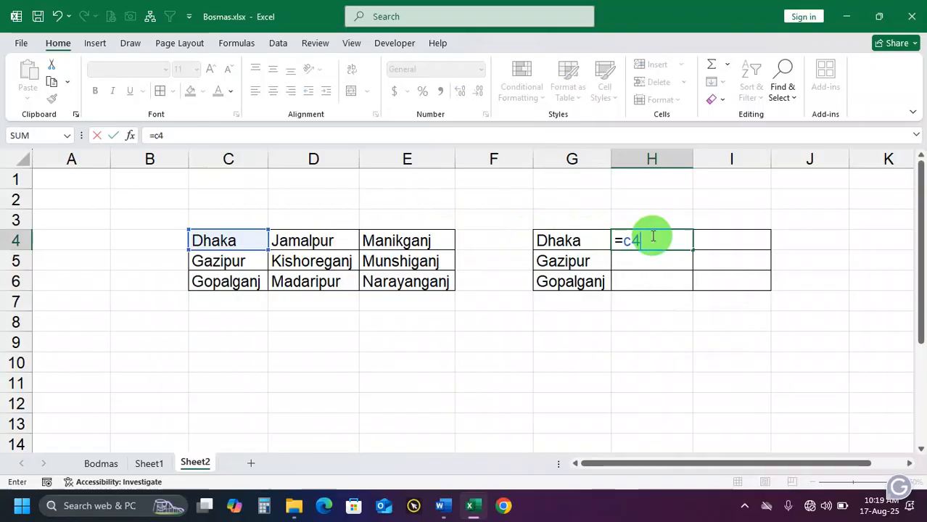
key(Return)
click(652, 236)
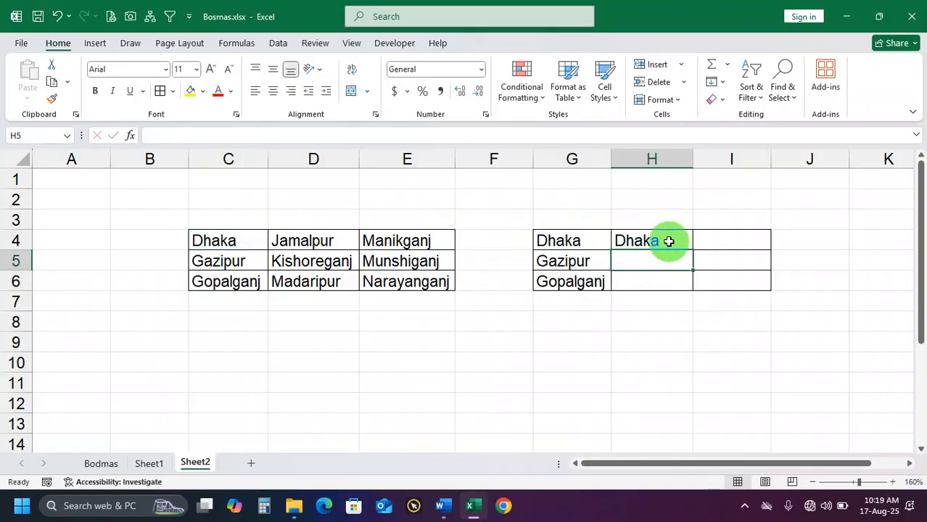
drag(692, 249, 690, 287)
Enter =C4 in I4 and fill the formula down to I6
click(719, 243)
text(=c)
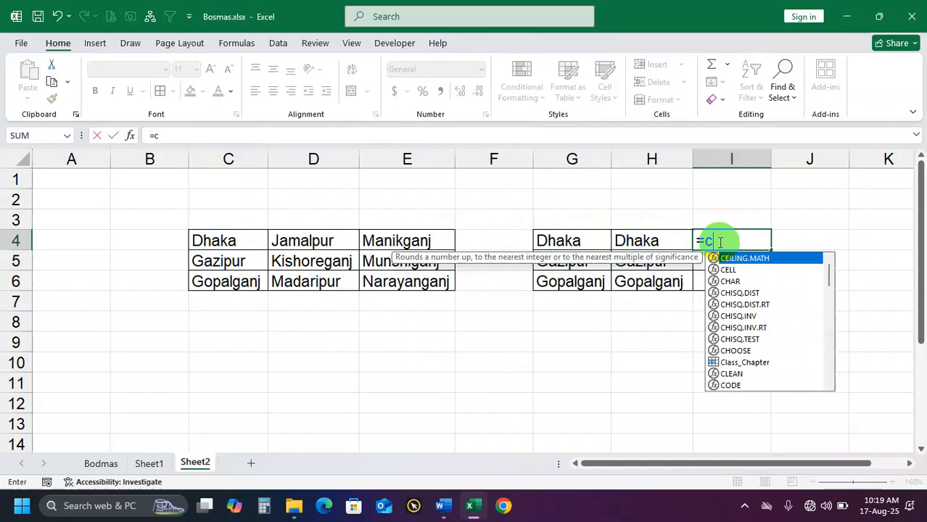
text(4)
key(Return)
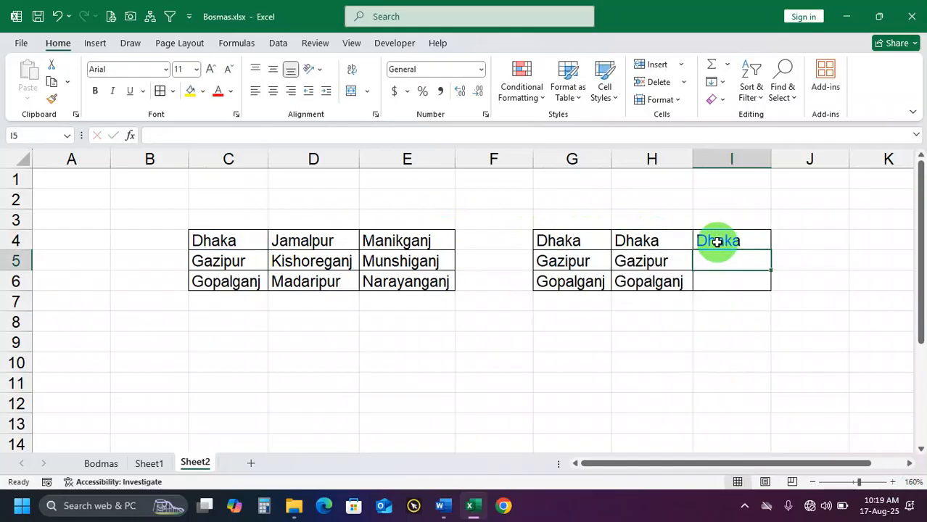
click(716, 242)
drag(770, 251, 760, 289)
Clear the repeated district names from G4:I6 and enter =C4 in G4 again
drag(581, 241, 711, 283)
key(Delete)
drag(575, 241, 719, 243)
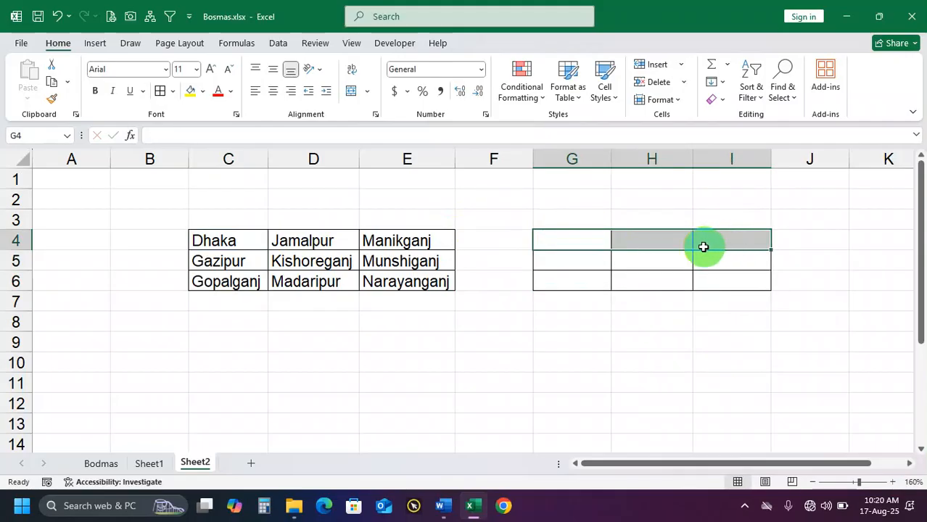
click(580, 241)
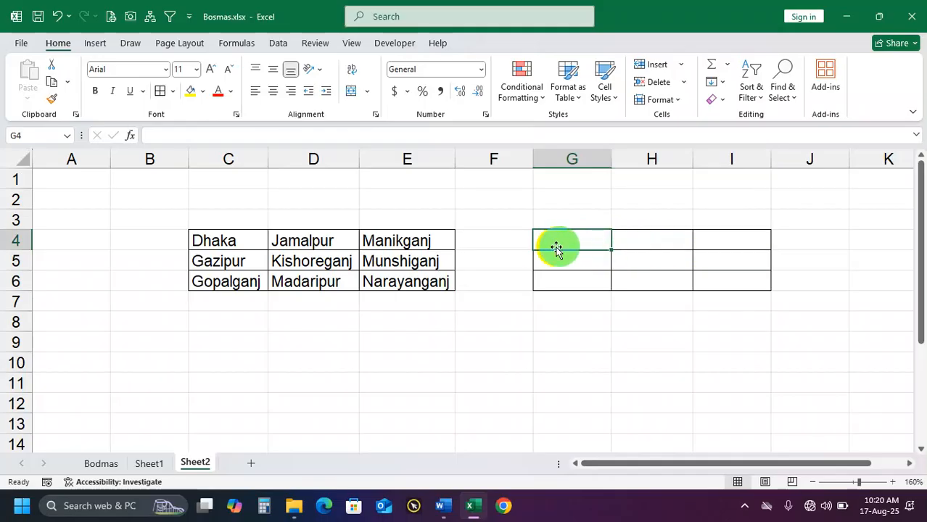
text(=c)
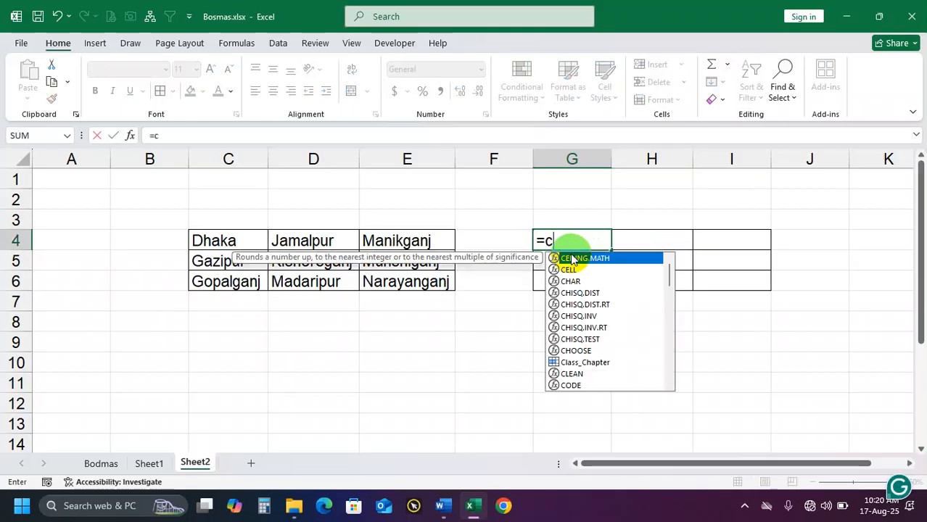
text(4)
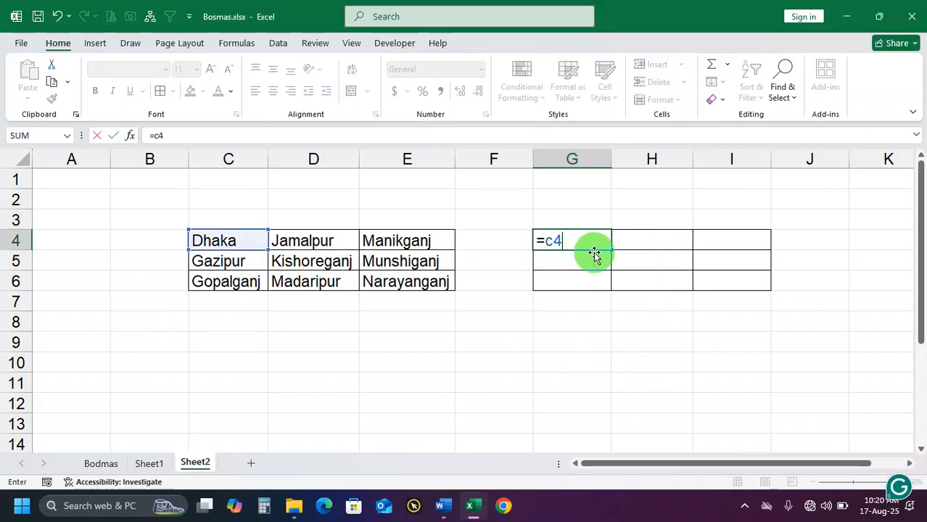
key(Return)
Lock the column in G4's reference by changing the formula to =$C4
double_click(589, 242)
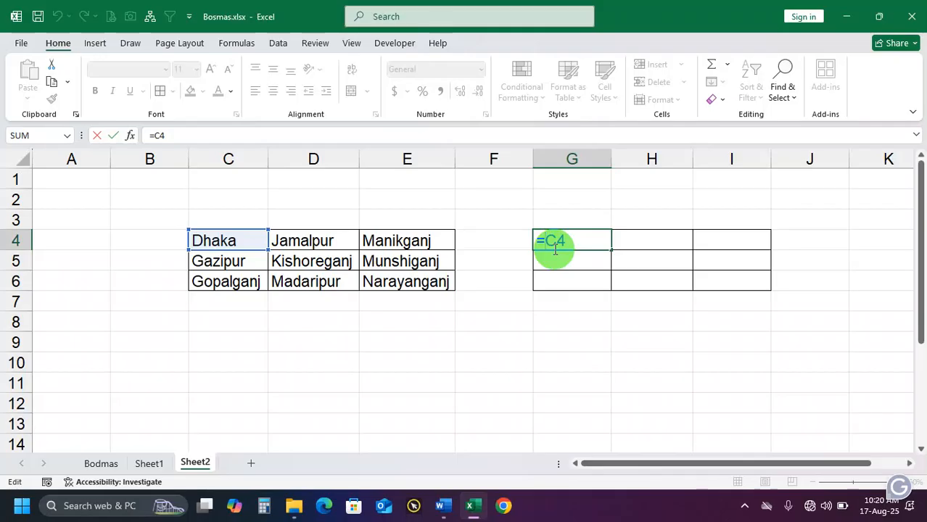
key(ctrl+4)
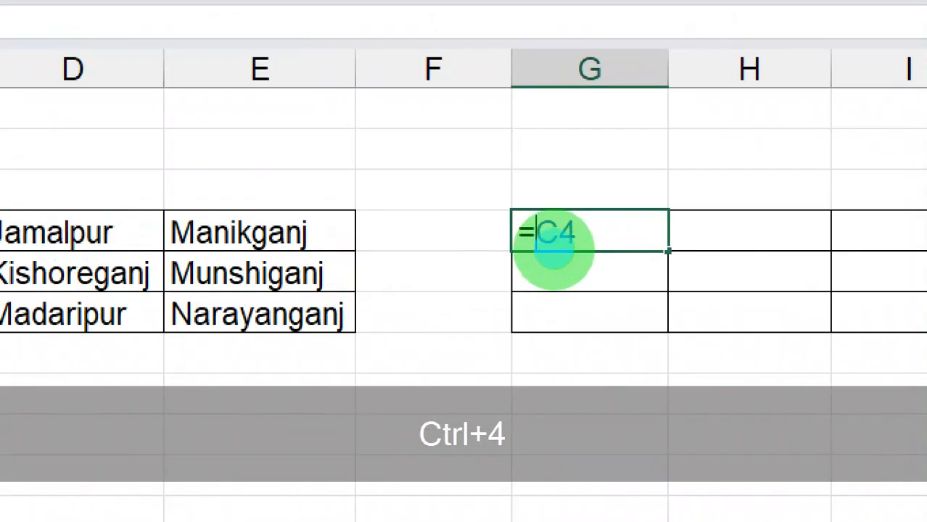
key(ctrl+4)
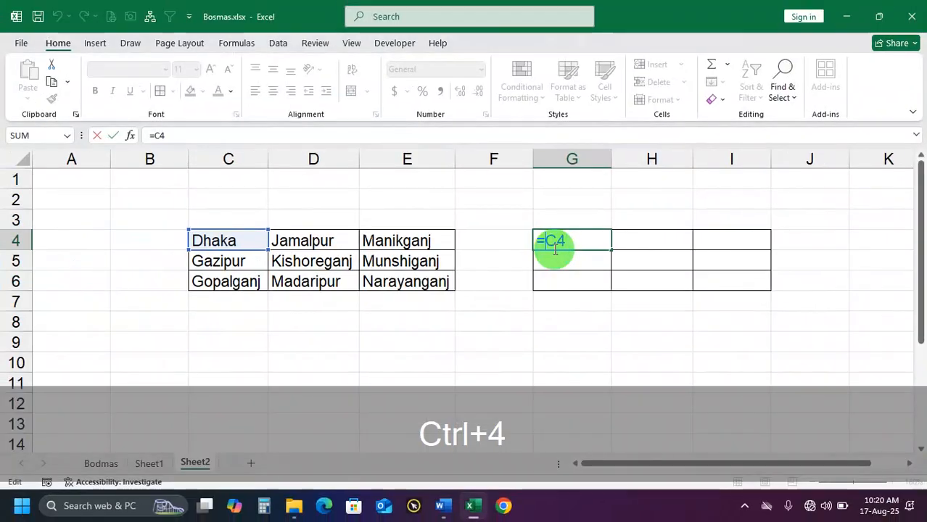
text($)
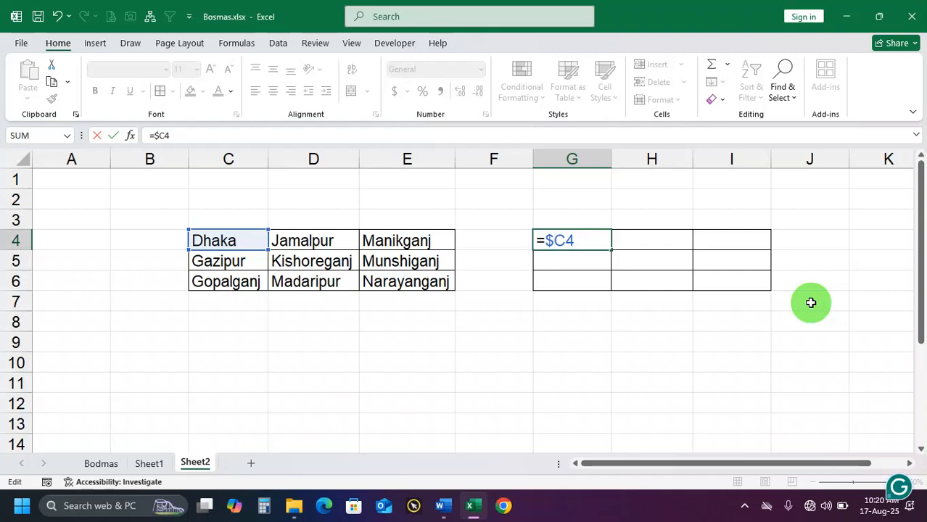
key(Return)
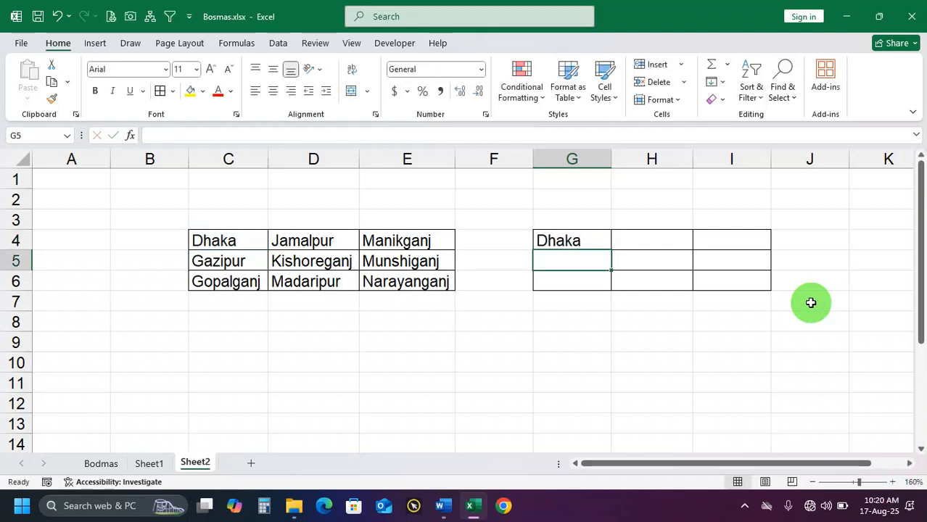
Fill the column-locked formula from G4 across to I4, checking the reference in H4 along the way
click(596, 241)
drag(611, 249, 658, 245)
double_click(663, 243)
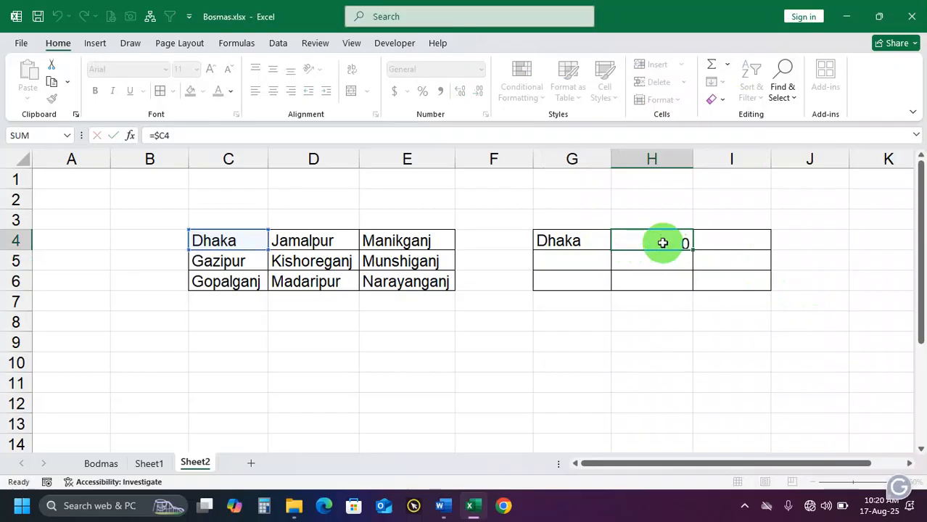
key(Return)
click(656, 242)
drag(692, 249, 745, 250)
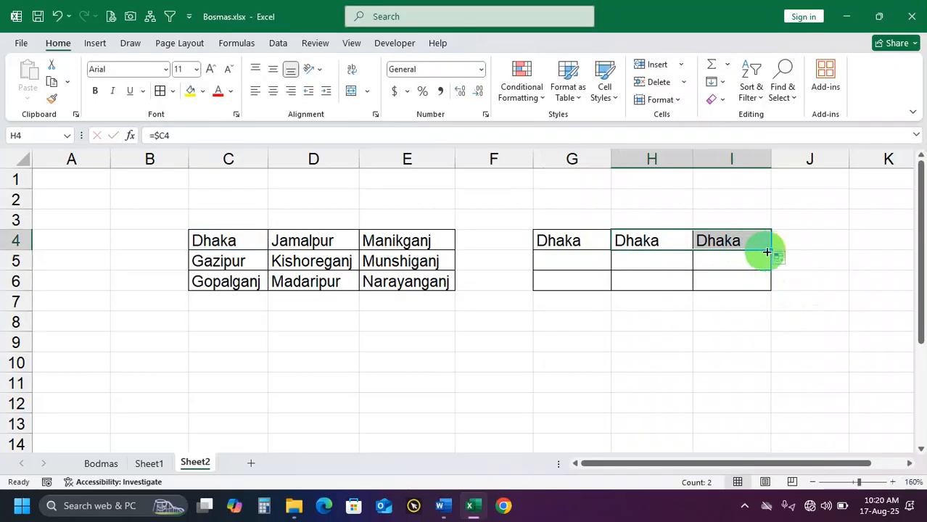
Fill the row 4 formulas in G4:I4 down to row 6 and compare them with source column C
drag(772, 250, 761, 289)
click(597, 246)
drag(613, 252, 601, 287)
drag(225, 262, 257, 284)
drag(579, 245, 707, 283)
Try extending I4's formula across row 4 to N4 and undo that fill
drag(585, 243, 861, 269)
click(757, 245)
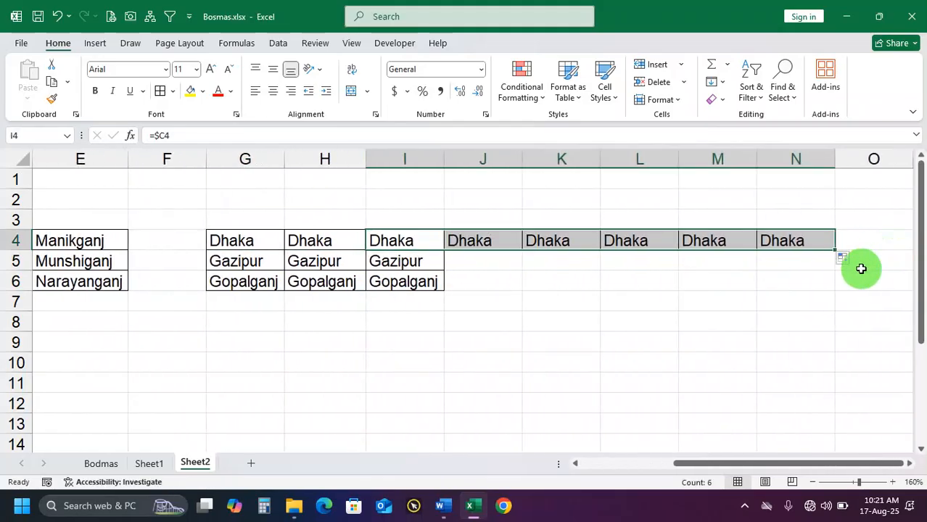
key(ctrl+z)
drag(723, 464, 511, 458)
click(580, 243)
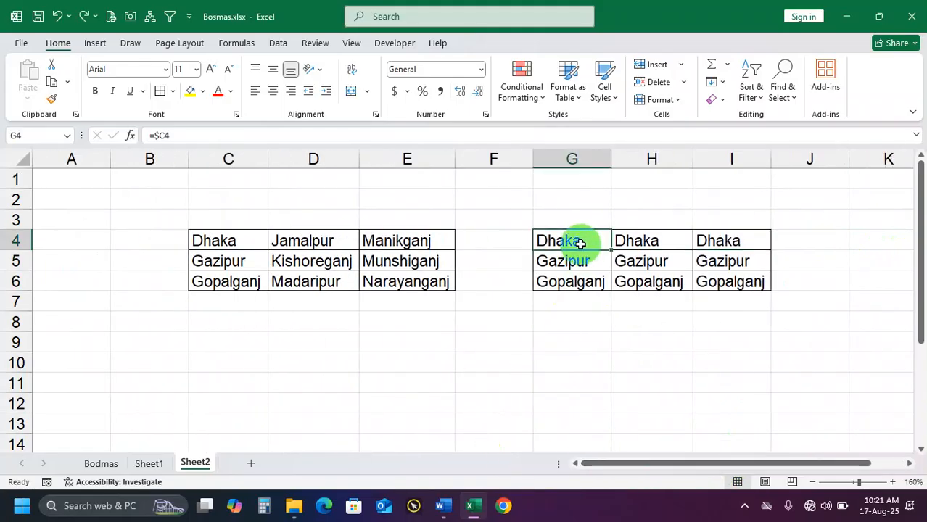
Clear G5:I6 and H4:I4, keeping only the formula in G4
drag(592, 257, 699, 275)
key(Delete)
drag(677, 240, 726, 241)
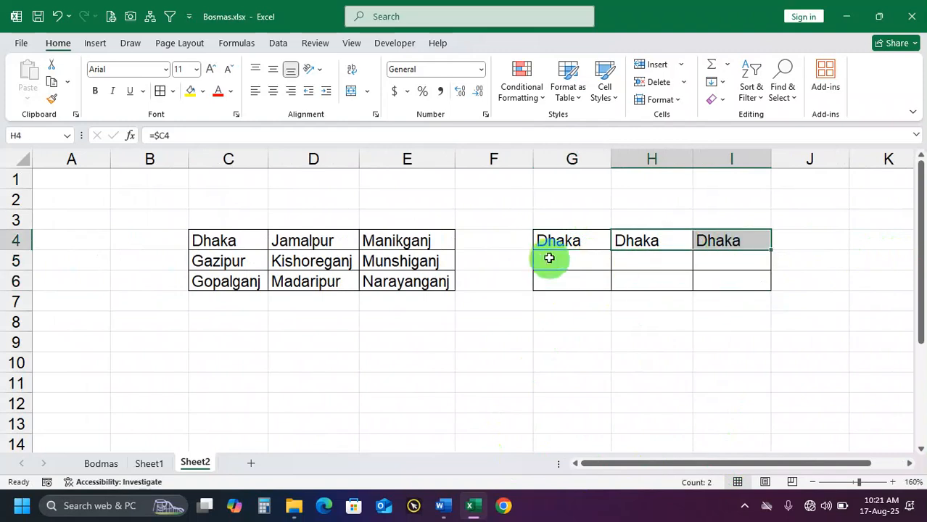
key(Delete)
Check the locked column in G4's =$C4 formula and fill it across and down through I6
click(559, 240)
double_click(555, 242)
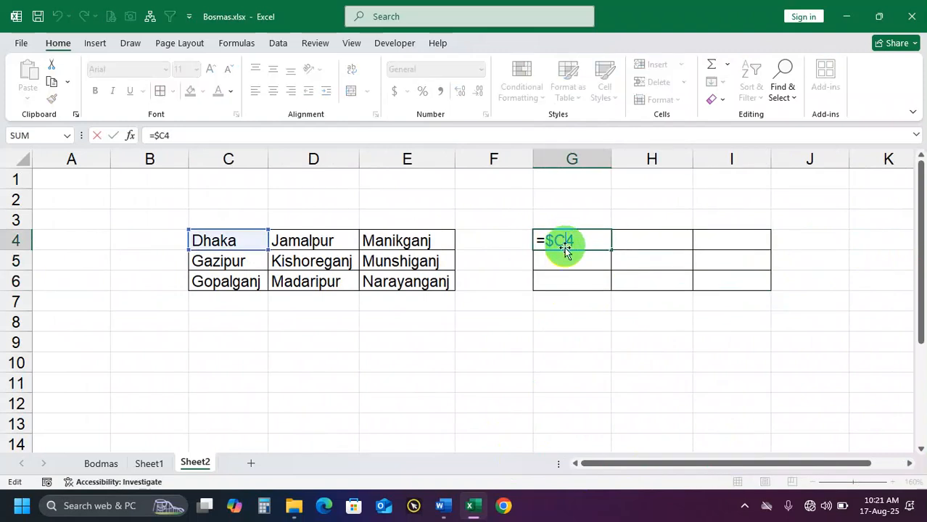
drag(554, 241, 537, 240)
key(Return)
click(594, 244)
drag(612, 253, 761, 281)
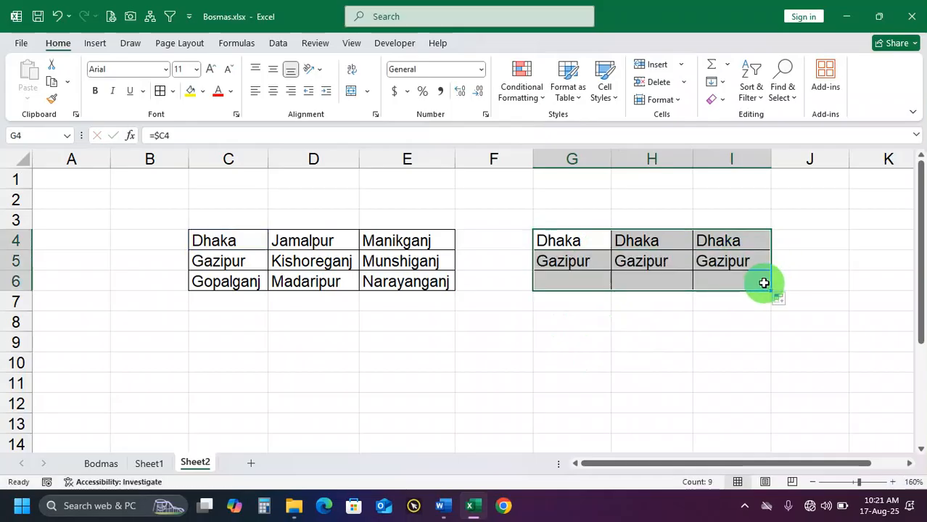
Clear G4:I6 and enter the row-locked formula =C$4 in G4
key(Delete)
click(577, 243)
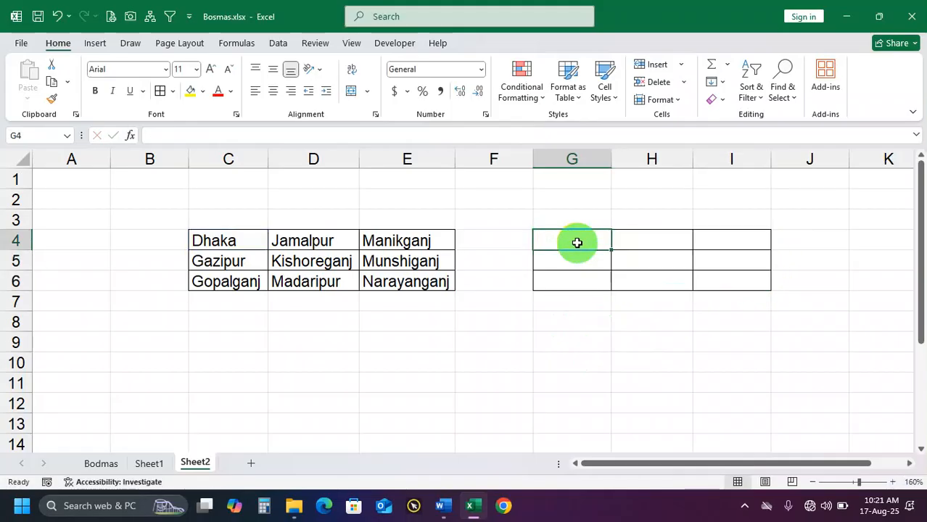
text(=)
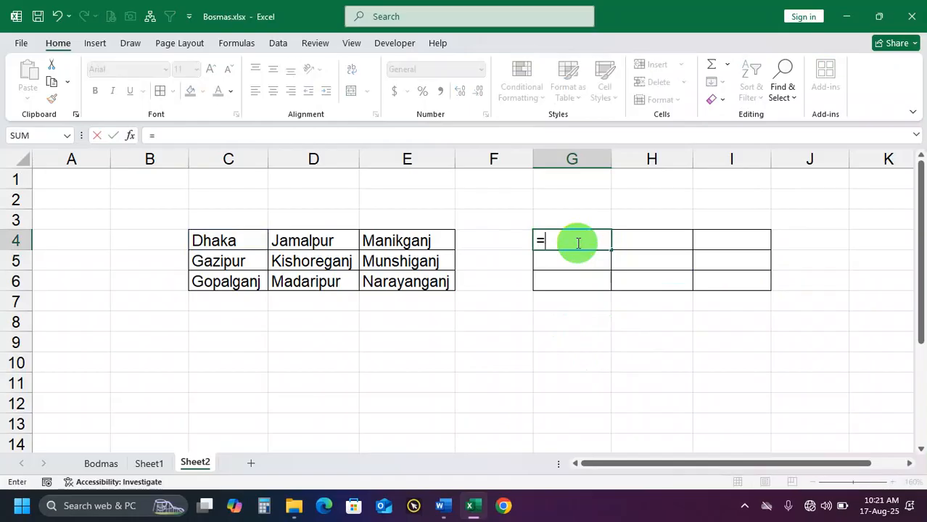
click(247, 239)
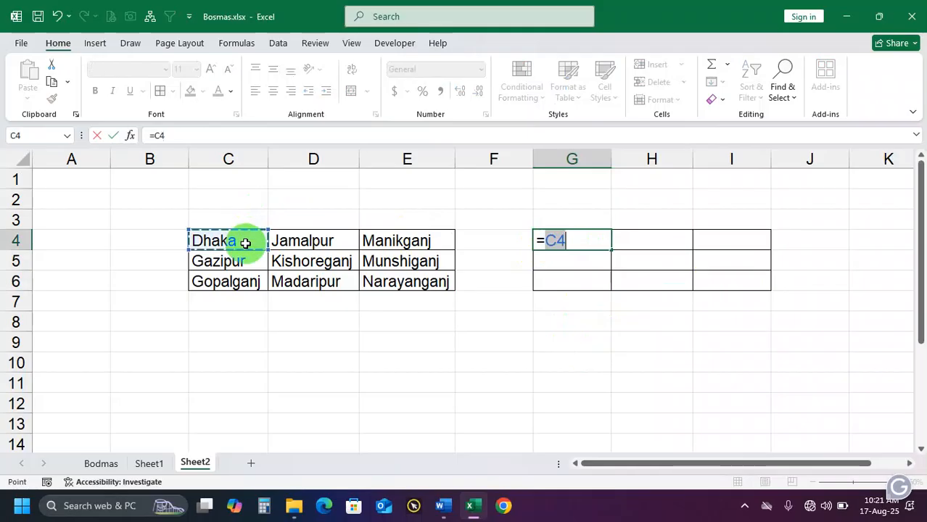
click(550, 240)
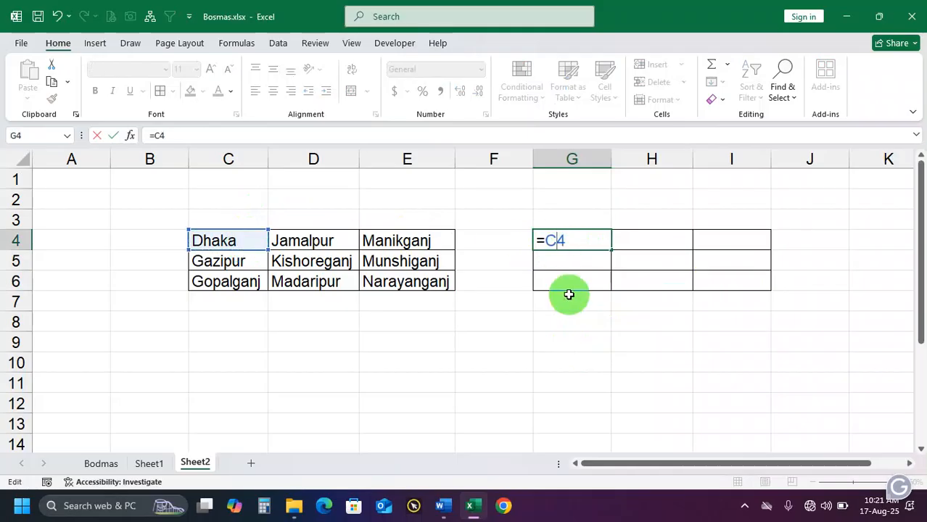
text($)
key(Return)
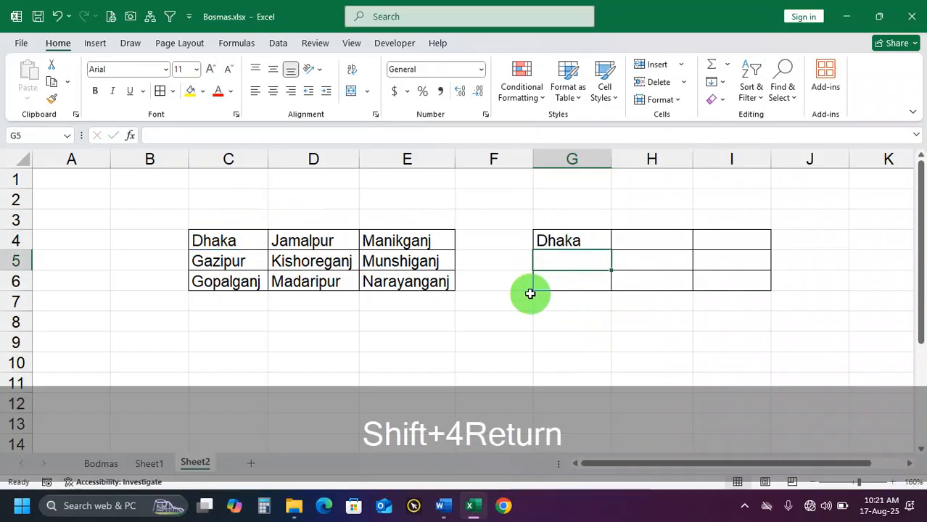
Fill G4's row-locked formula down to row 6 and across to column I
click(596, 241)
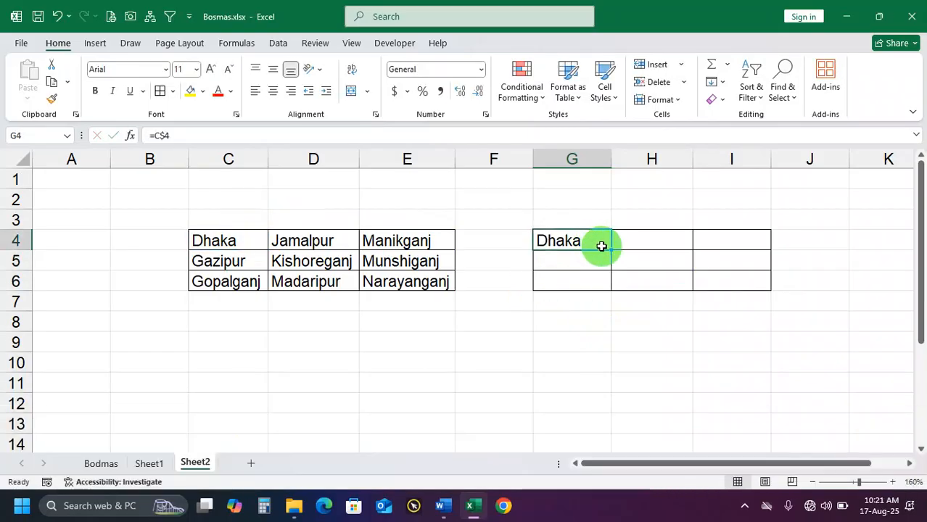
drag(613, 249, 607, 285)
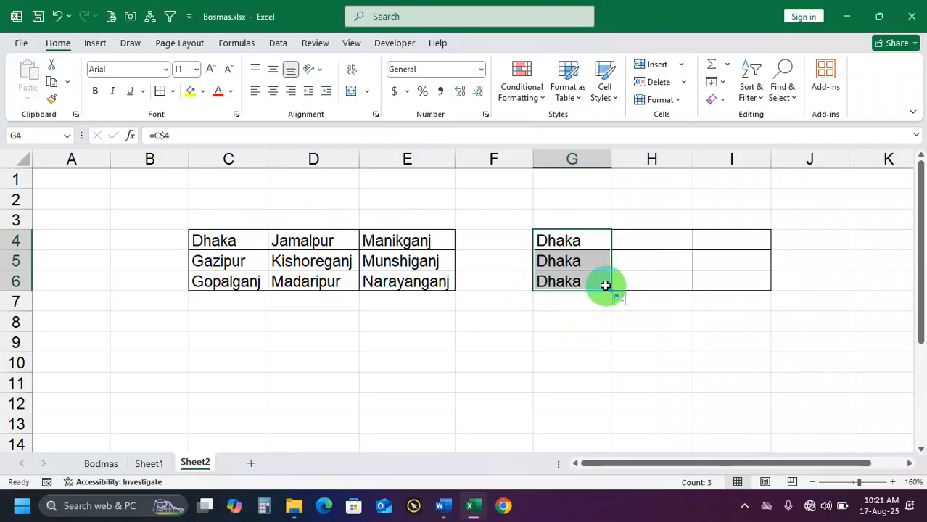
drag(606, 286, 769, 291)
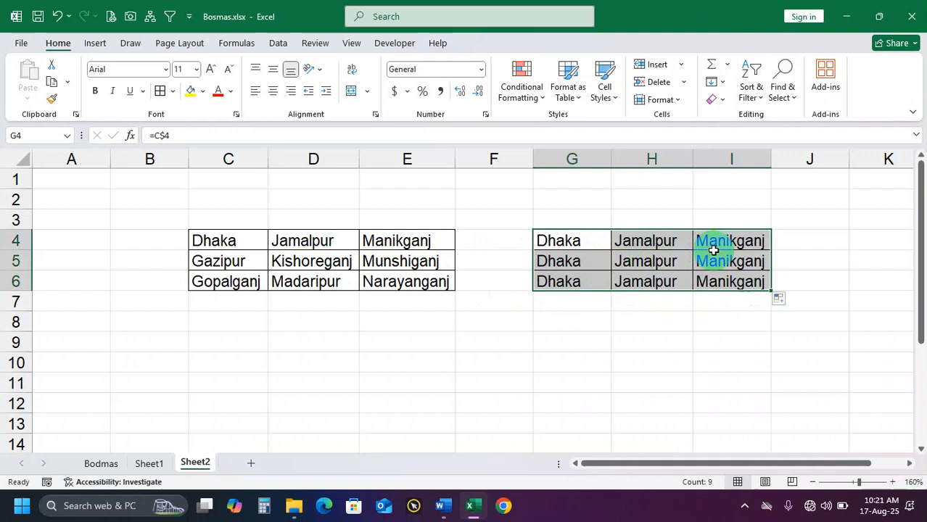
Check the row-locked formulas in G4, H4 and I4, and clear the contents of G4:I6
click(679, 242)
click(580, 246)
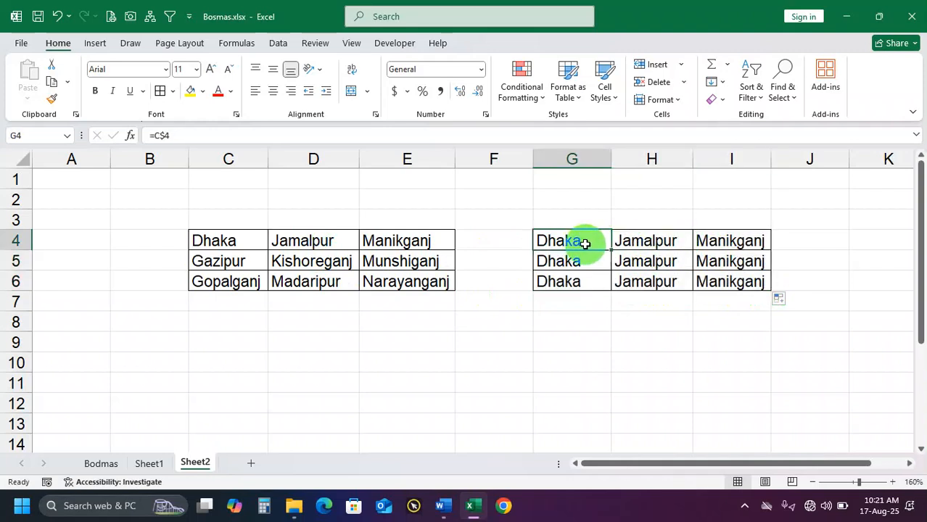
click(654, 241)
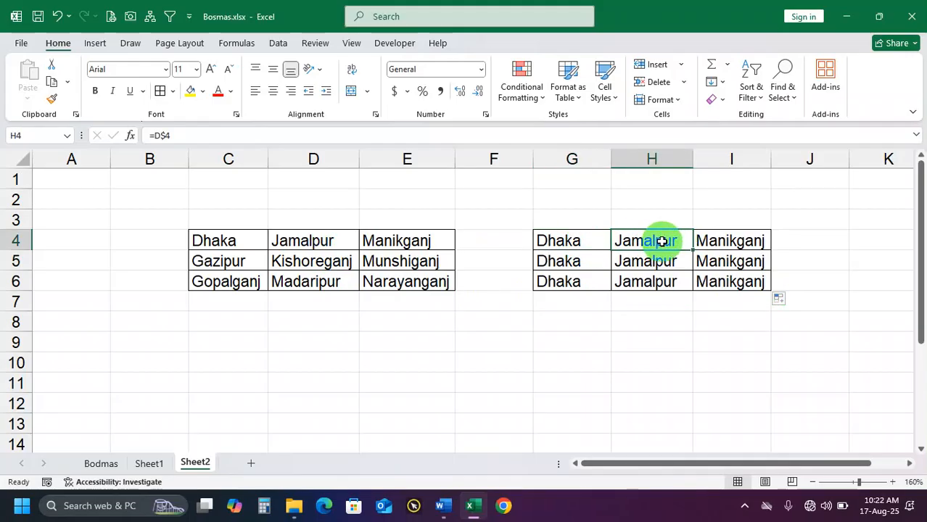
click(721, 247)
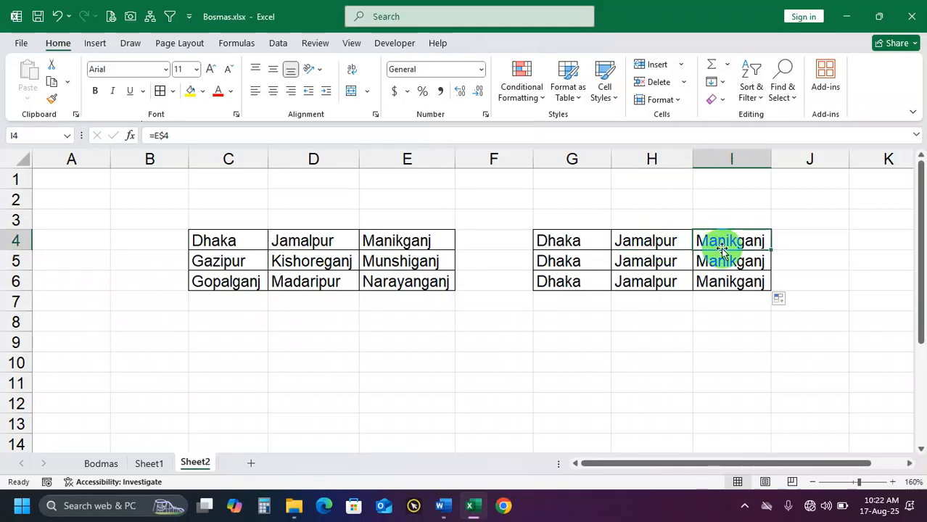
drag(573, 240, 711, 283)
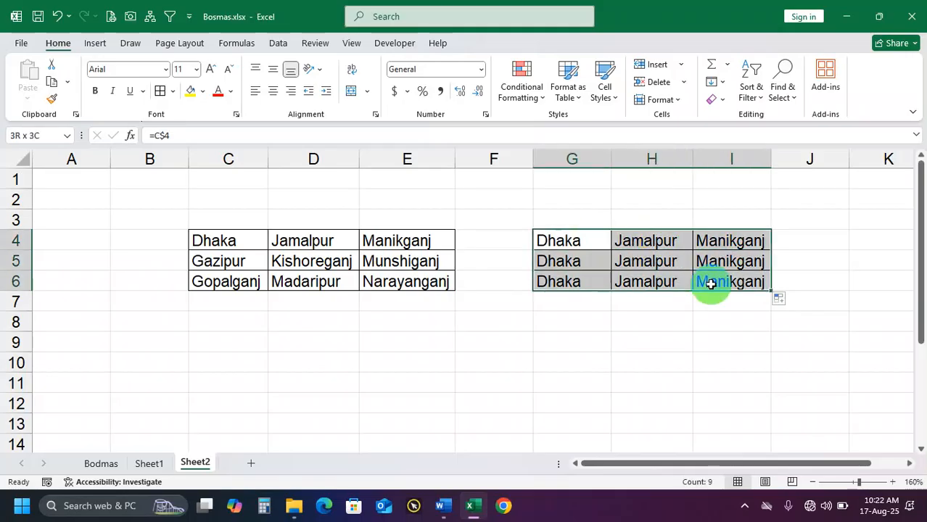
key(Delete)
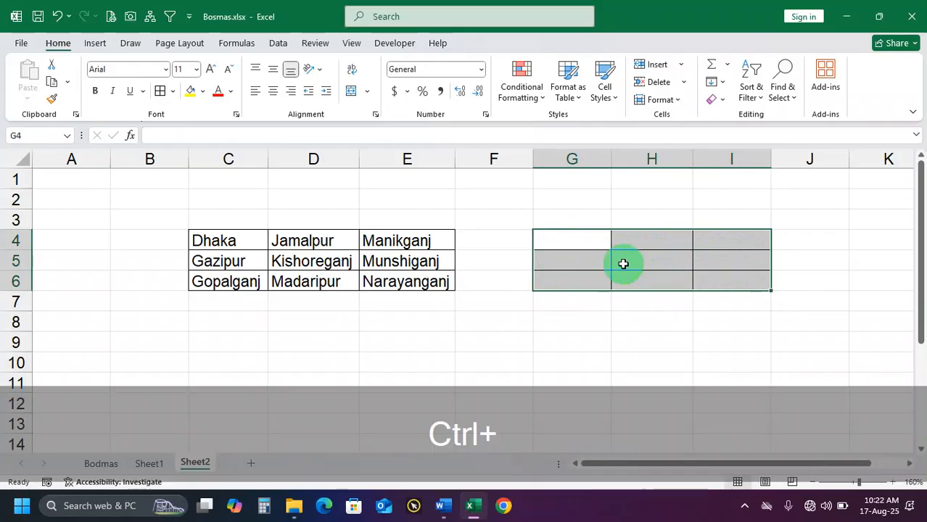
key(ctrl+3)
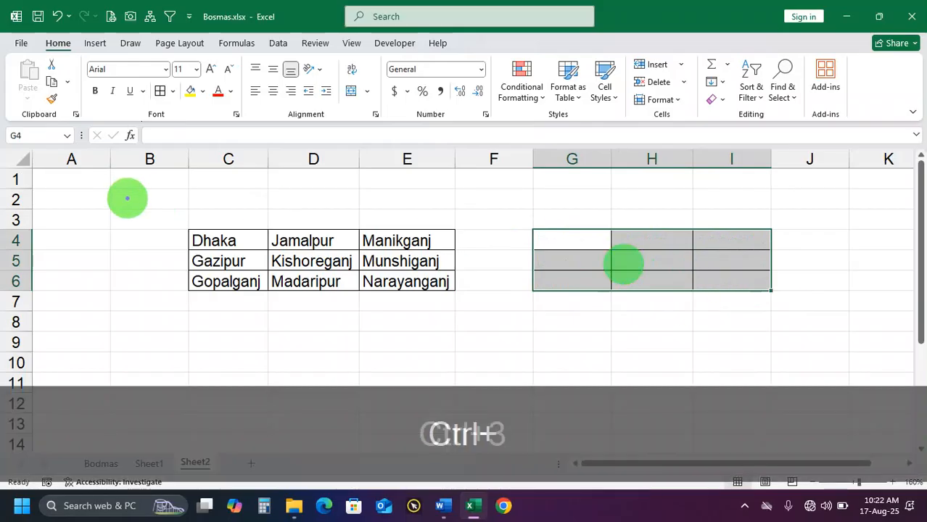
mouse_move(128, 194)
mouse_down()
mouse_move(289, 279)
mouse_move(569, 355)
mouse_up()
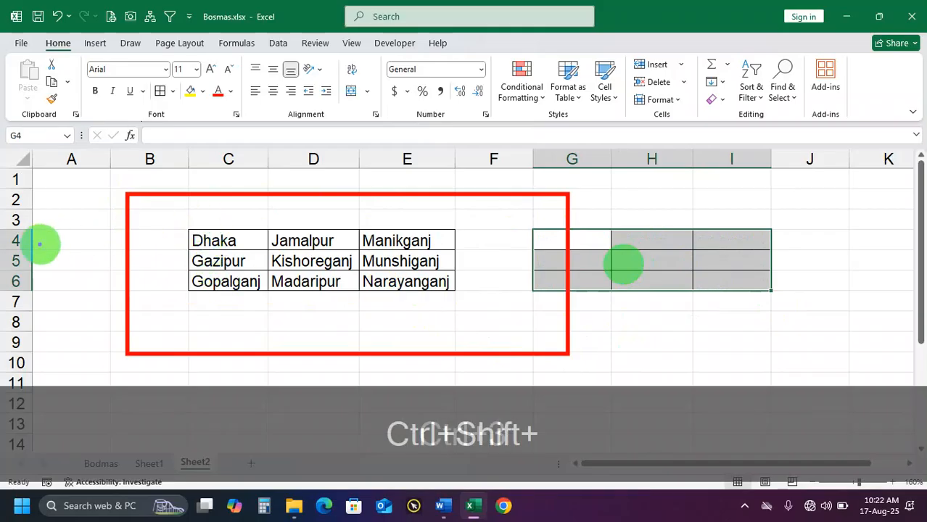
drag(193, 242, 30, 241)
drag(198, 242, 16, 241)
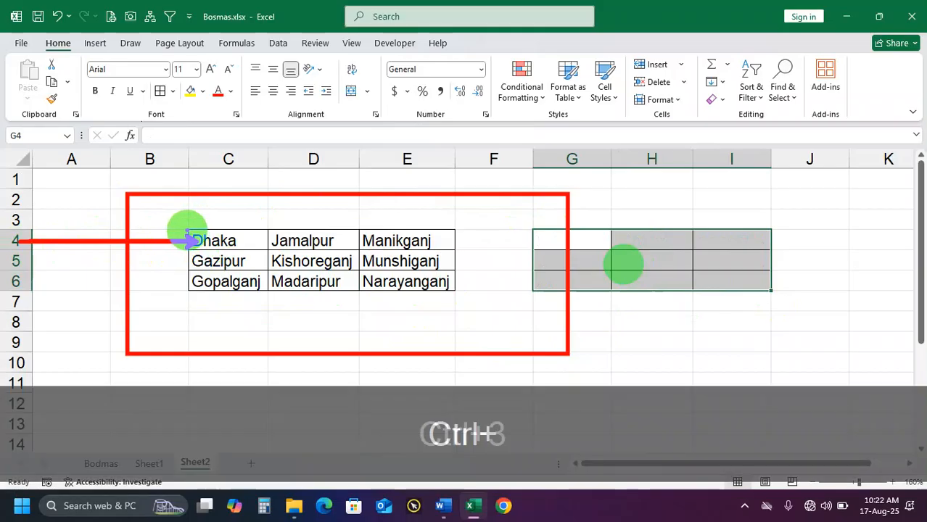
mouse_move(188, 232)
mouse_down()
mouse_move(266, 254)
mouse_move(362, 243)
mouse_move(459, 252)
mouse_up()
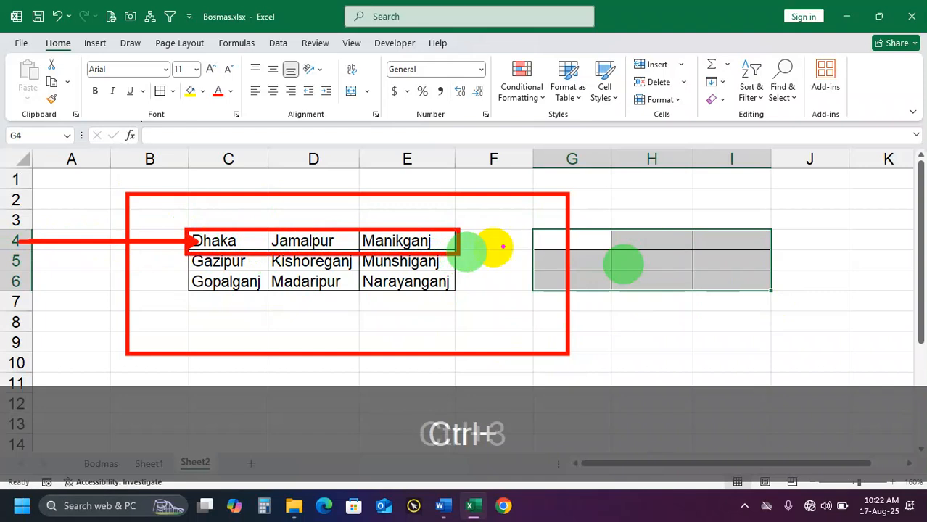
mouse_move(539, 232)
mouse_down()
mouse_move(803, 252)
mouse_move(776, 254)
mouse_up()
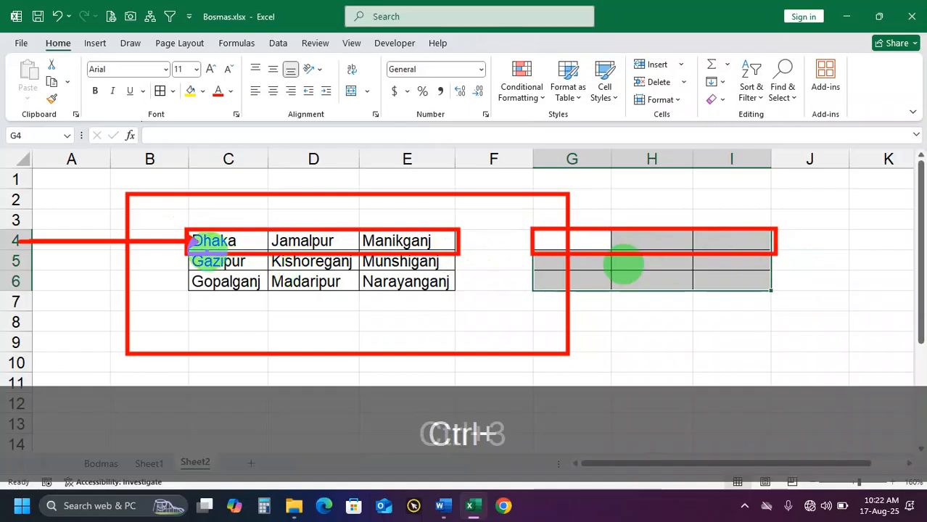
mouse_move(190, 253)
mouse_down()
mouse_move(447, 321)
mouse_move(479, 452)
mouse_move(464, 462)
mouse_up()
mouse_move(533, 254)
mouse_down()
mouse_move(786, 347)
mouse_move(787, 375)
mouse_up()
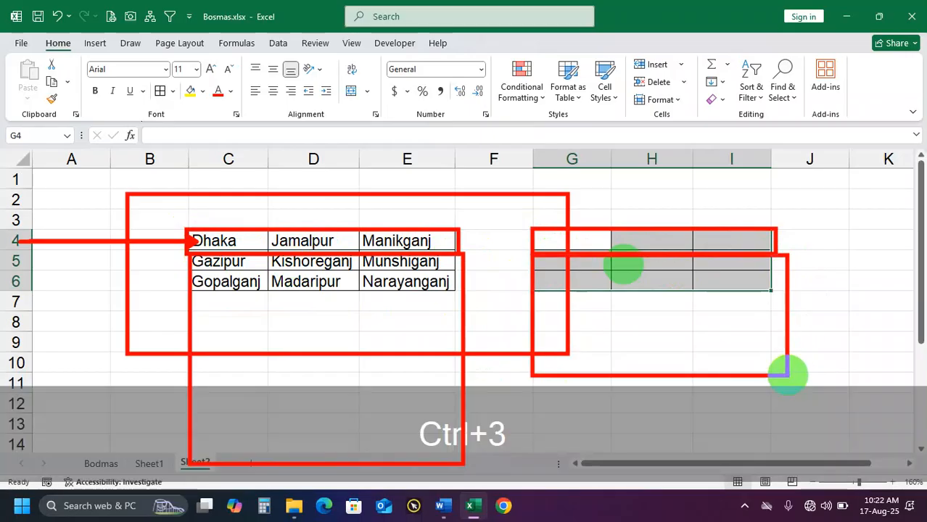
key(Escape)
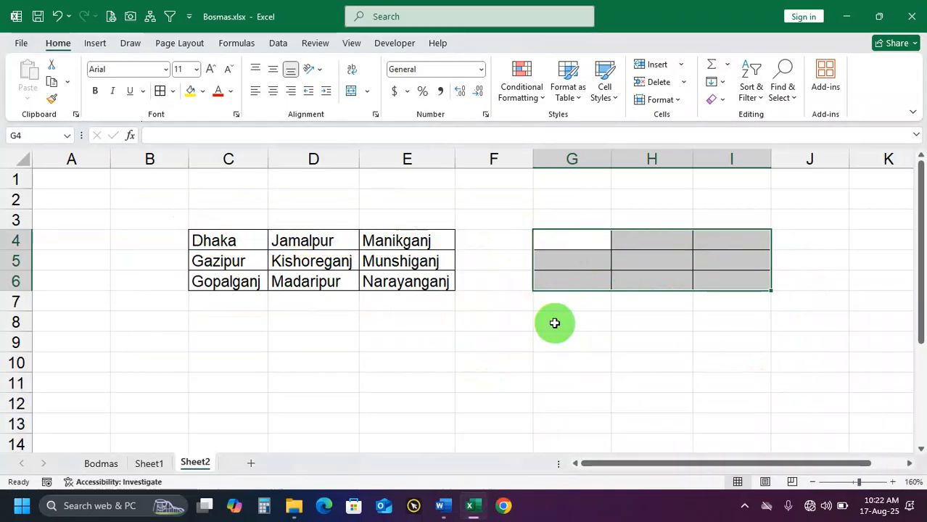
Select the empty cell G4 as the starting cell for a new reference formula
click(574, 241)
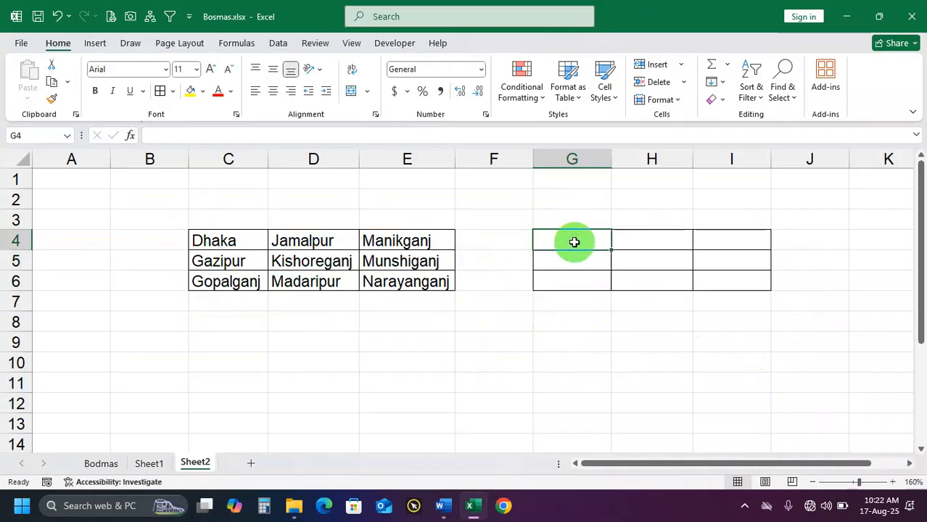
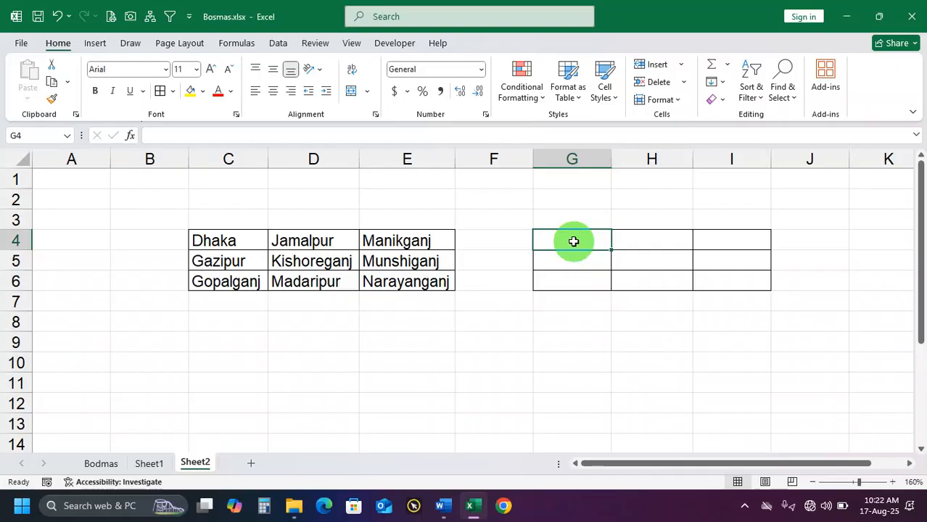
Enter the relative formula =C4 in G4 and fill it across G4:I6
text(=)
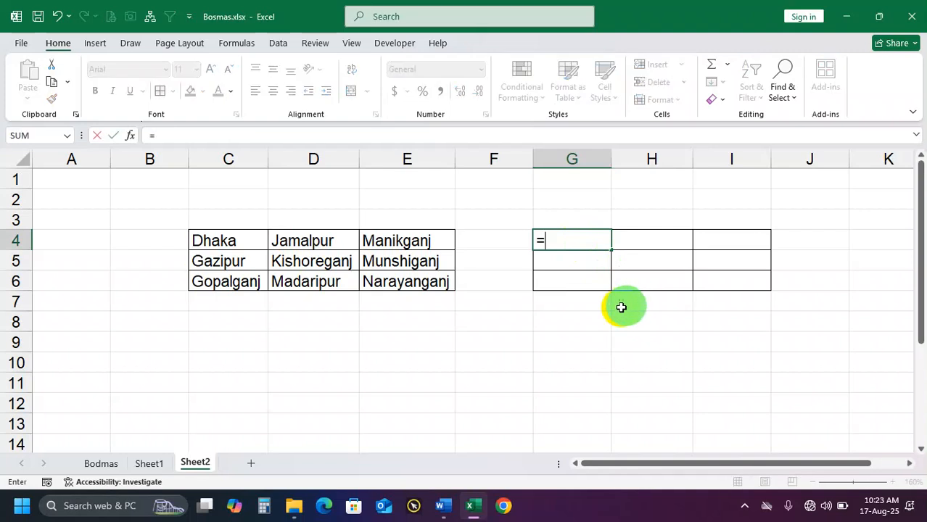
click(225, 240)
key(Return)
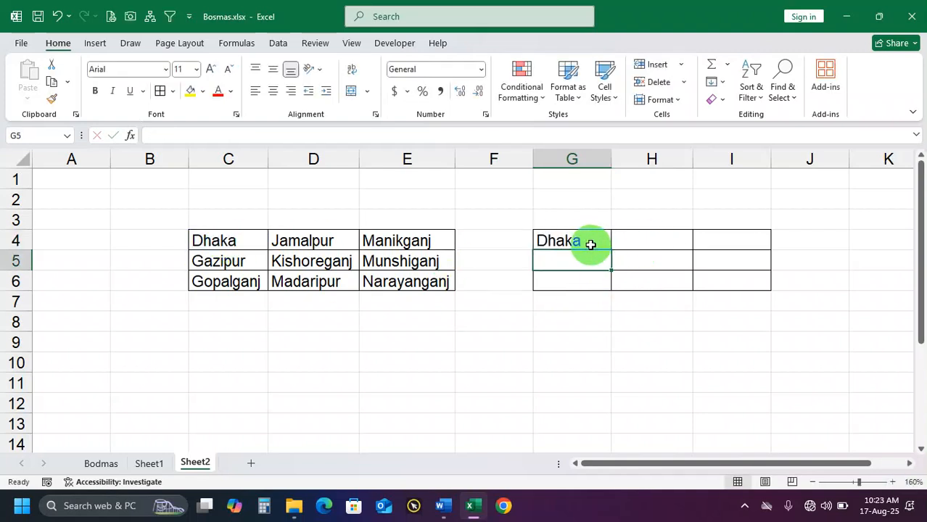
click(591, 242)
drag(611, 251, 767, 291)
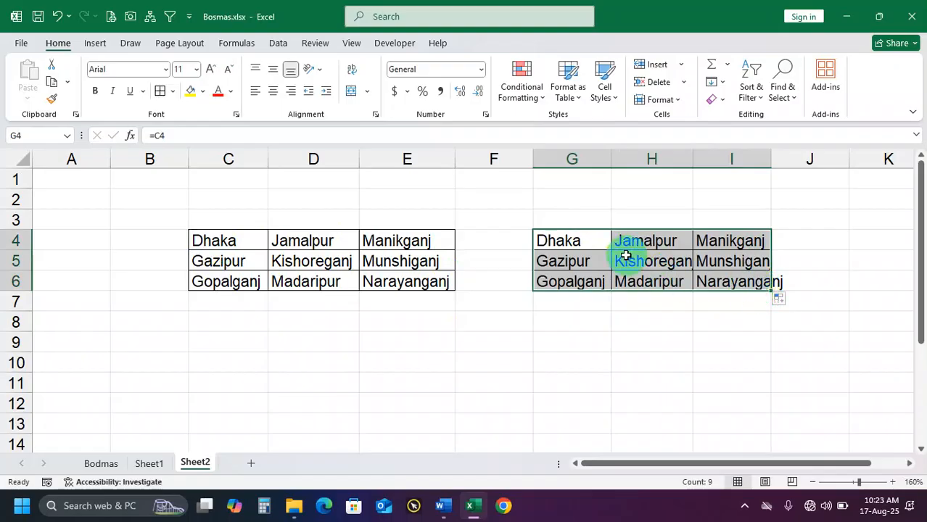
Check the relative formulas in G4 and H4, and clear the contents of G4:I6
click(589, 243)
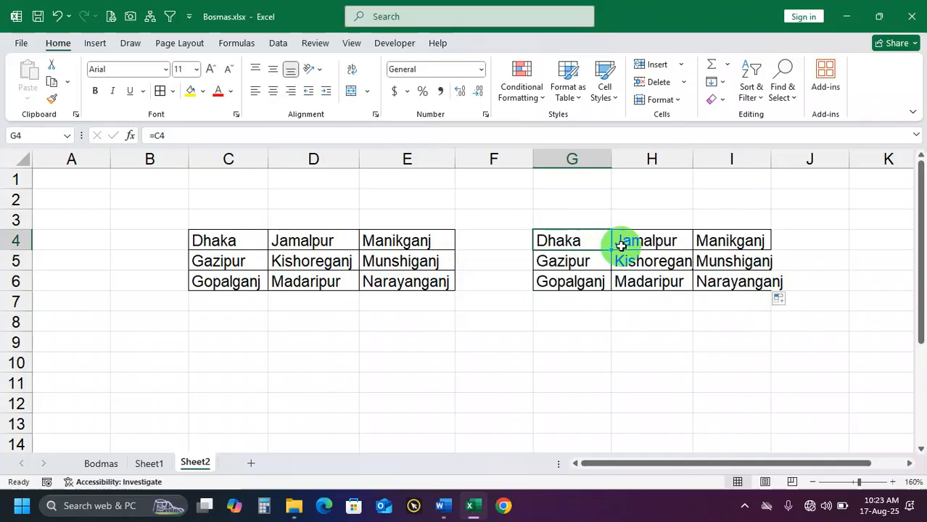
click(660, 250)
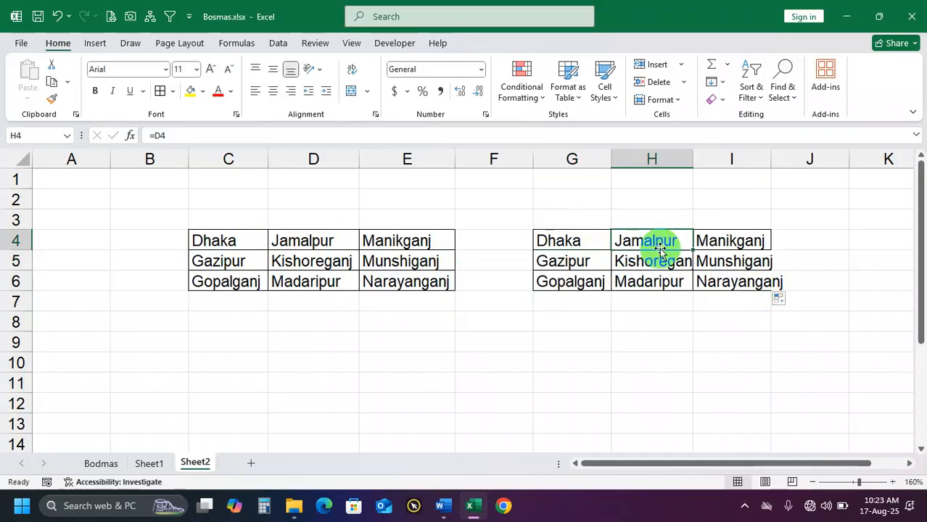
click(574, 244)
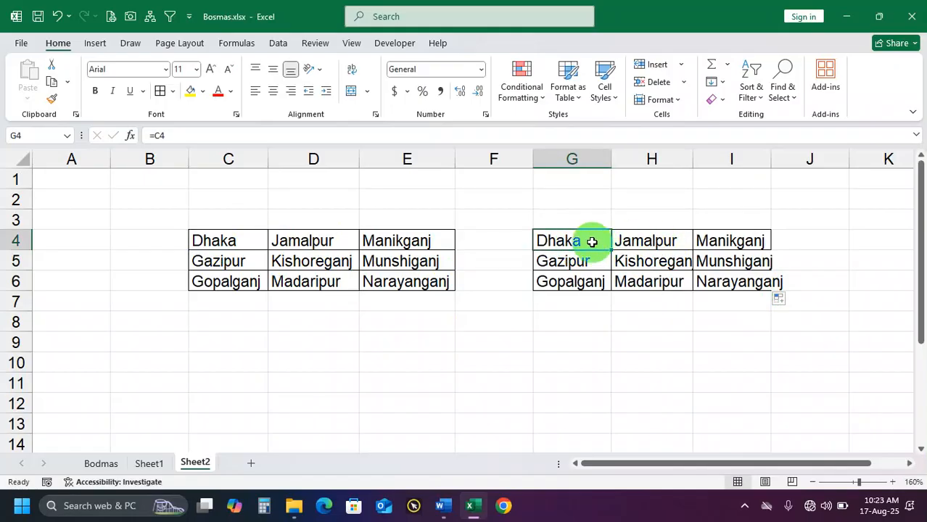
drag(591, 240, 725, 282)
key(Delete)
Enter the column-locked formula =$C4 in G4
click(583, 238)
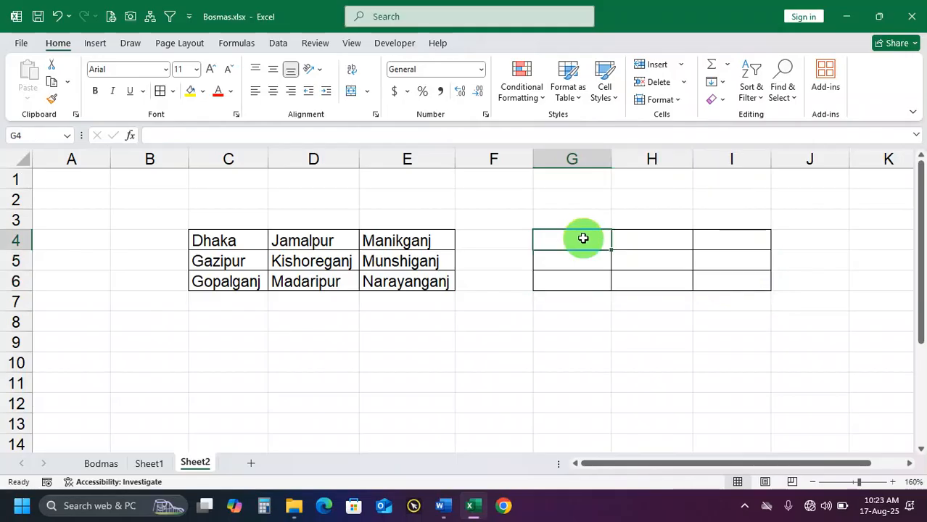
text(=C)
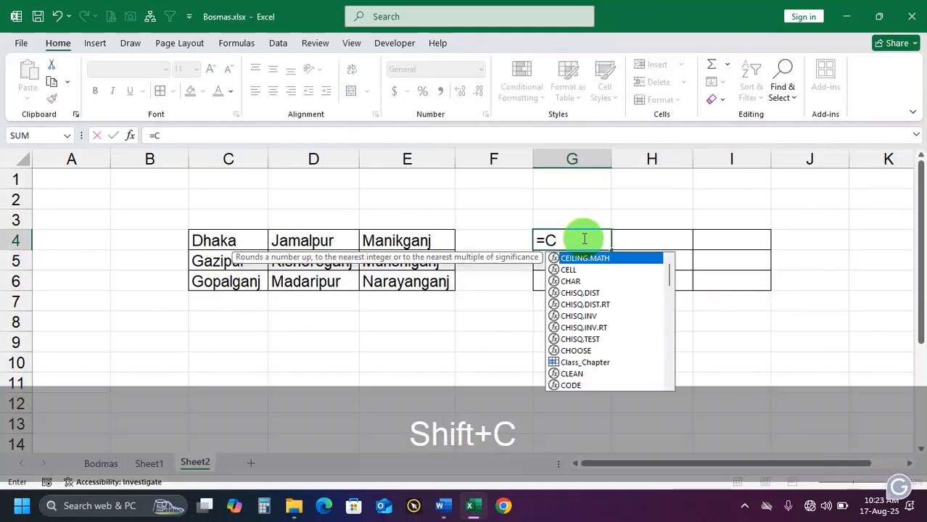
text(4)
click(548, 238)
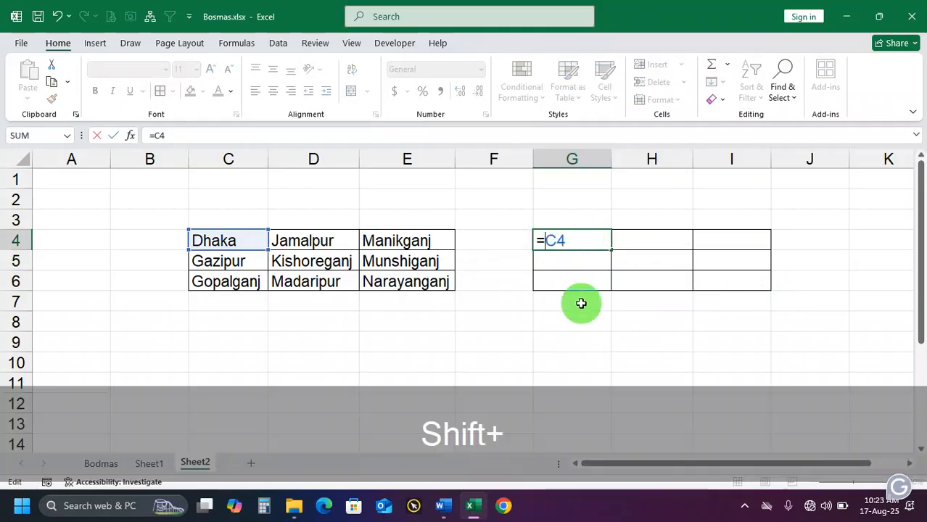
text($)
key(Return)
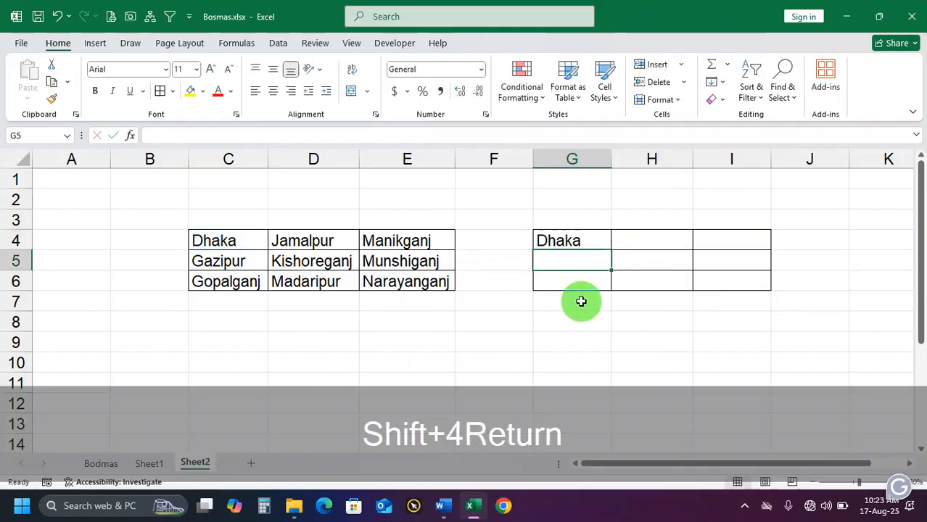
click(576, 242)
drag(612, 249, 376, 245)
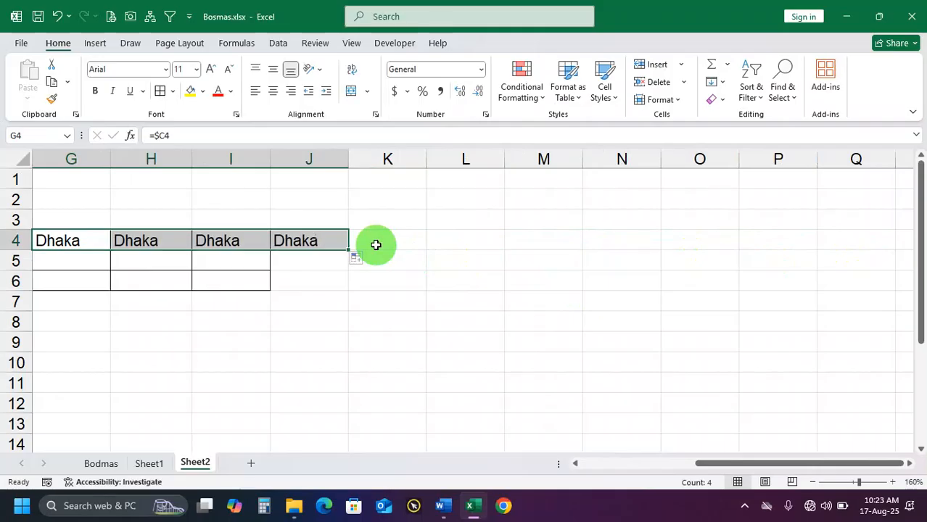
drag(769, 460, 655, 463)
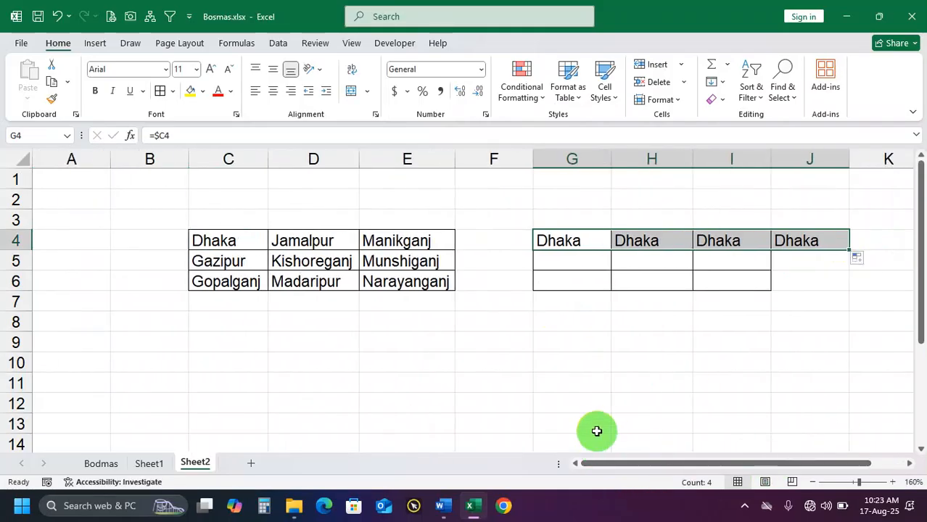
key(ctrl+z)
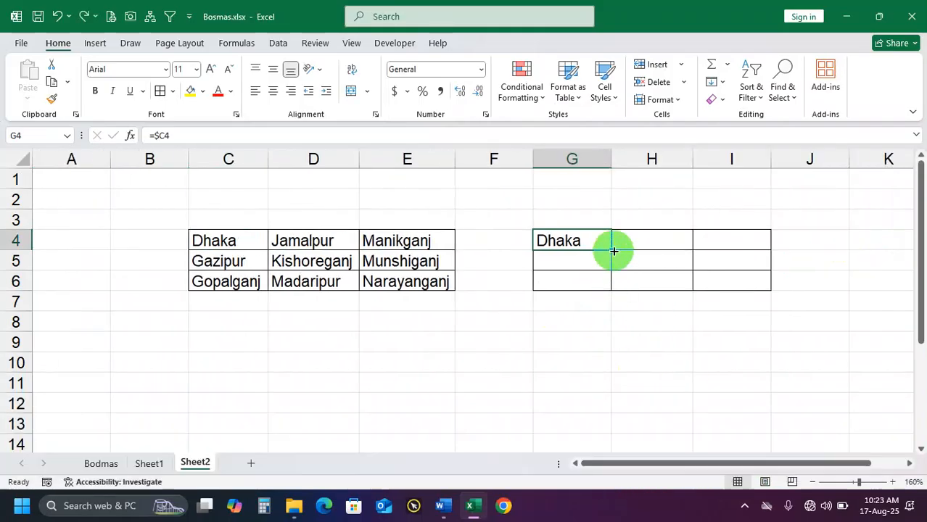
Fill G4's column-locked formula across to I4 and review source cell C4 and columns D, E and F
drag(614, 251, 739, 262)
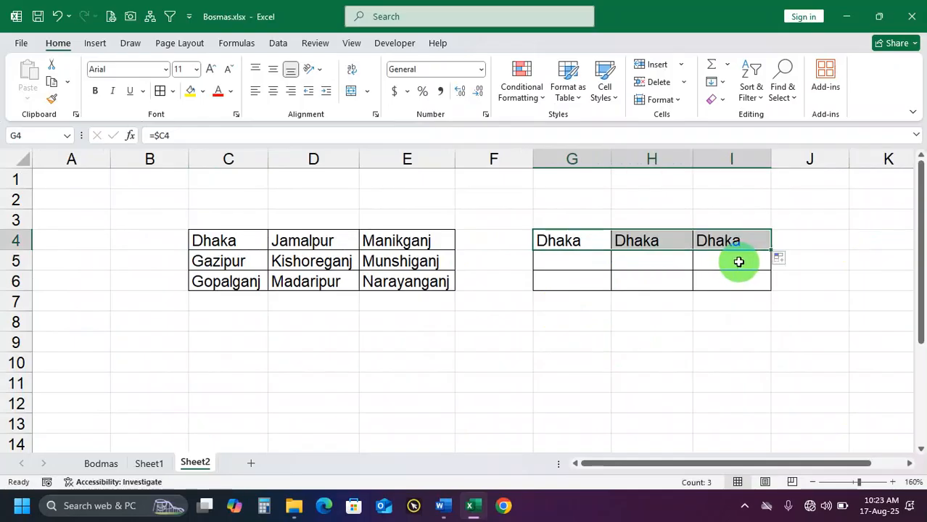
click(244, 241)
click(294, 155)
click(395, 157)
click(480, 159)
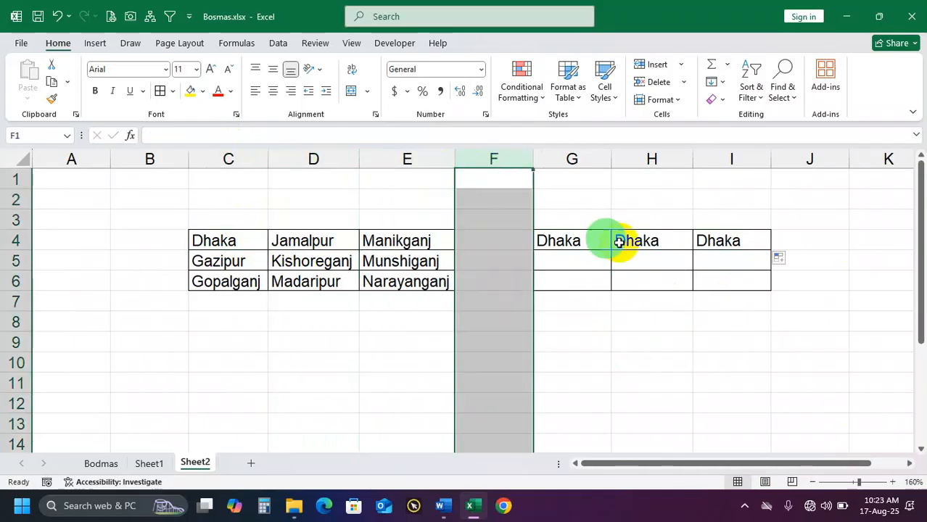
Fill the column-locked formulas in G4, H4 and I4 down to row 6
click(581, 245)
drag(610, 250, 606, 286)
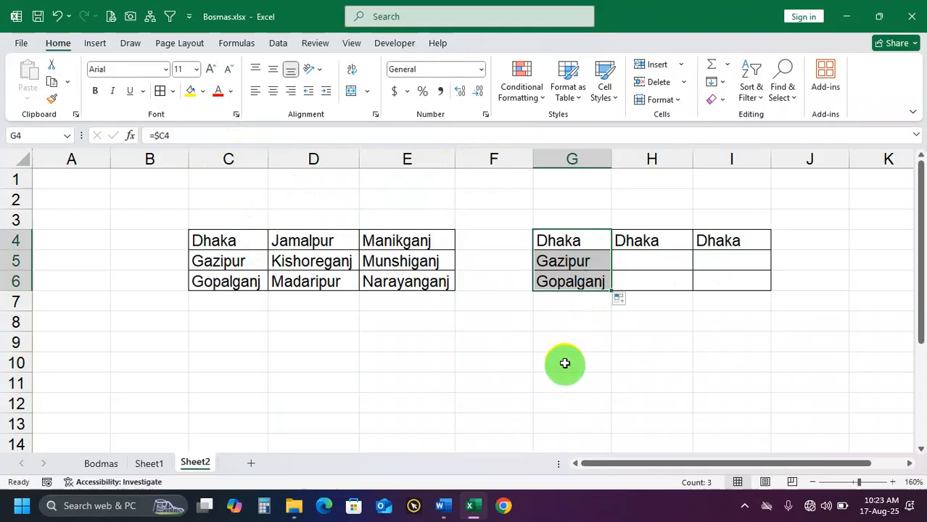
click(643, 244)
drag(693, 251, 693, 293)
click(731, 240)
drag(766, 251, 770, 285)
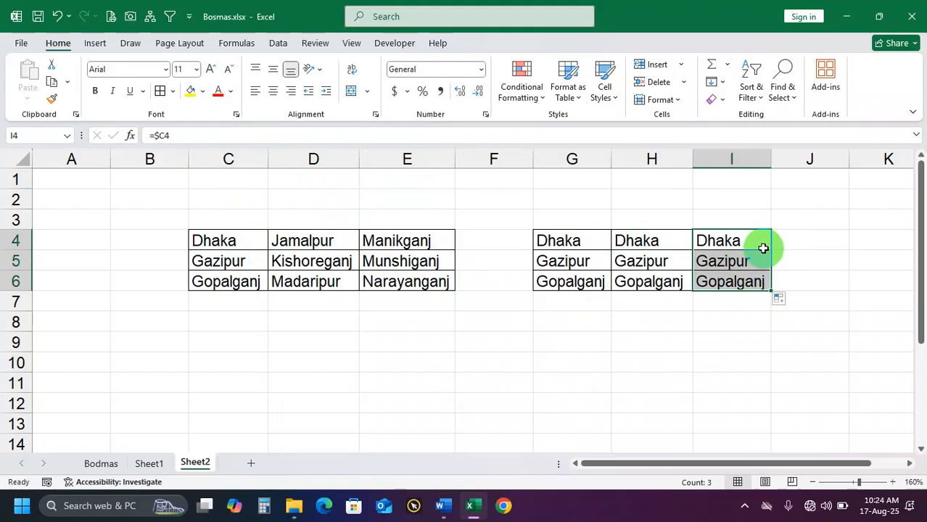
Clear G4:I6 and enter the row-locked formula =C$4 in G4
drag(584, 239, 736, 289)
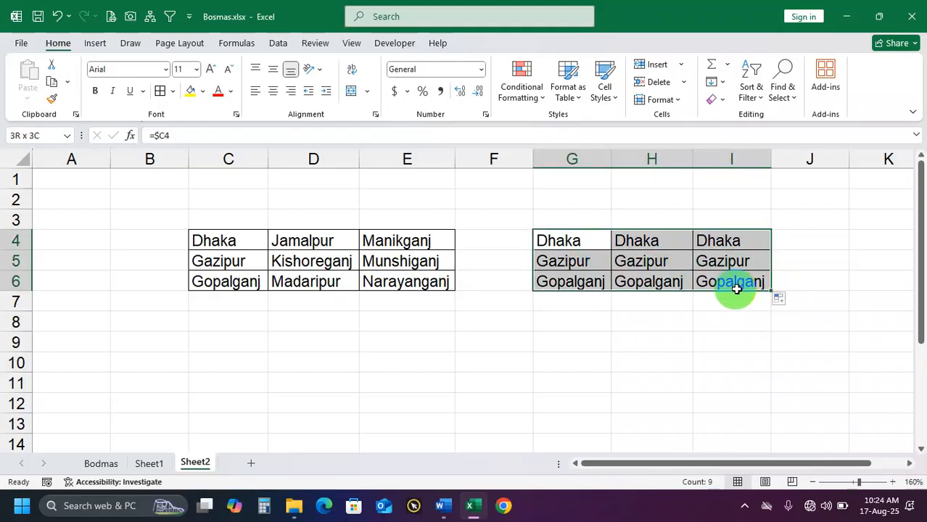
key(Delete)
click(594, 240)
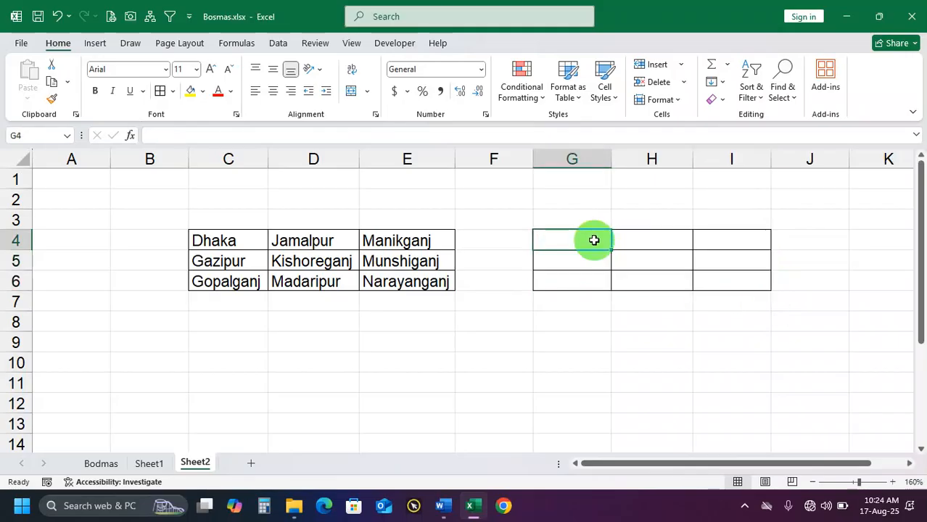
text(=C$)
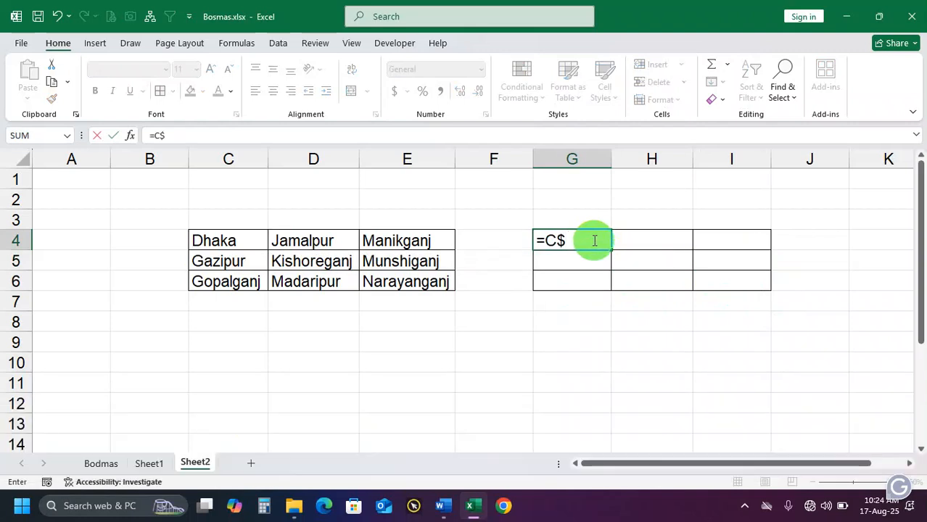
text(4)
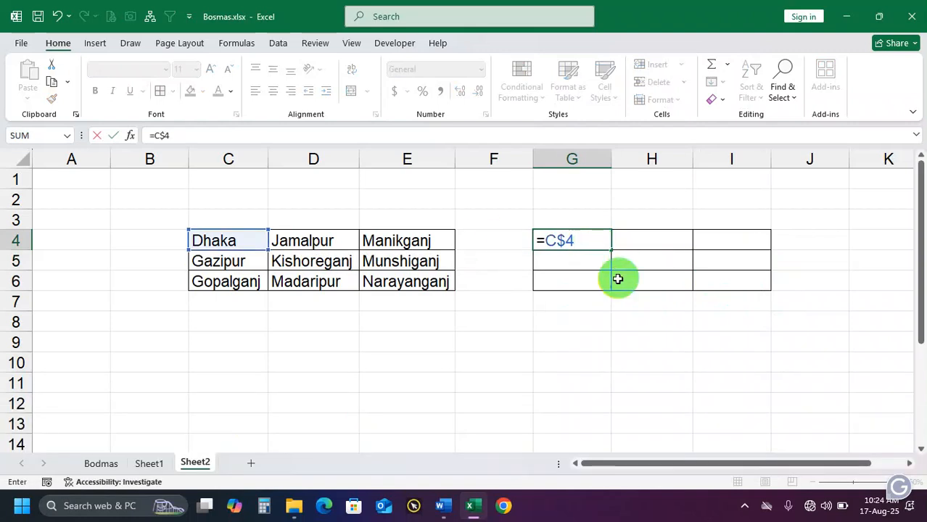
key(Return)
Fill G4's row-locked formula down to row 6 and, after reviewing source cells C4 and C5, across to column I
click(592, 245)
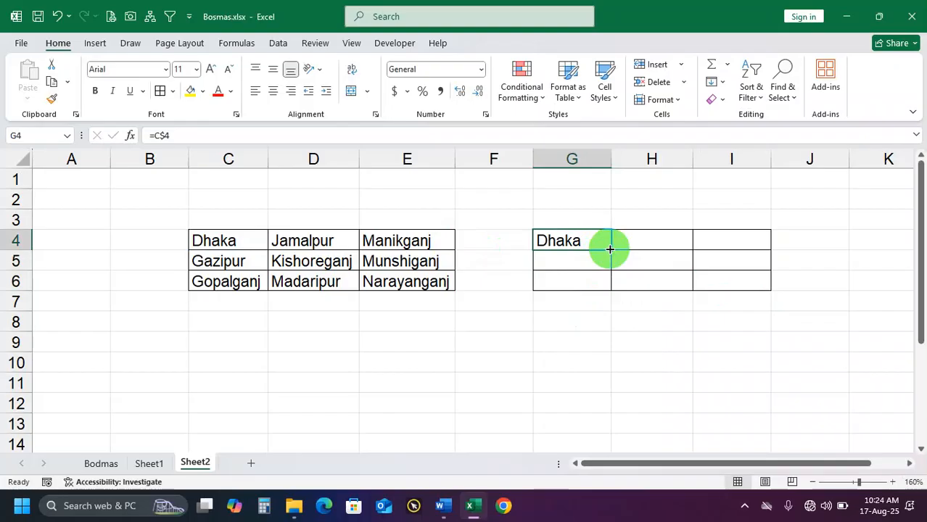
drag(609, 249, 607, 286)
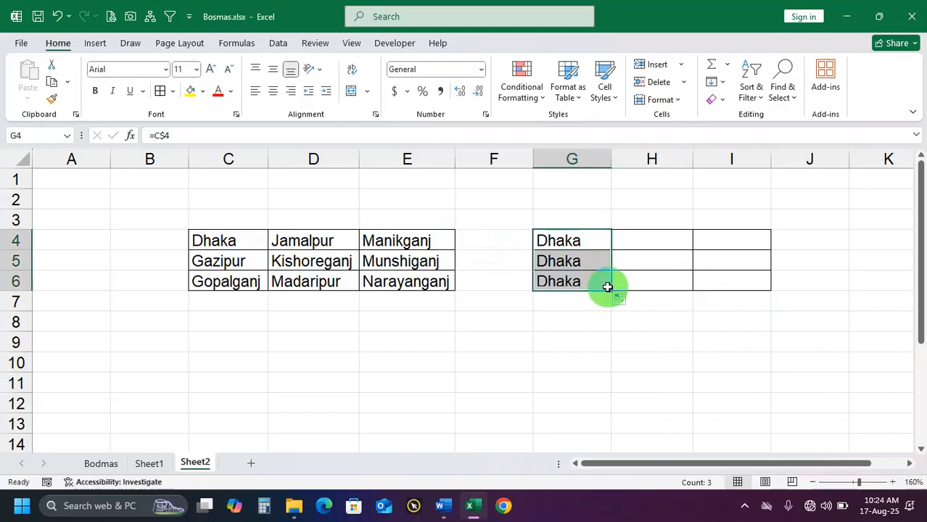
drag(233, 259, 230, 394)
click(234, 265)
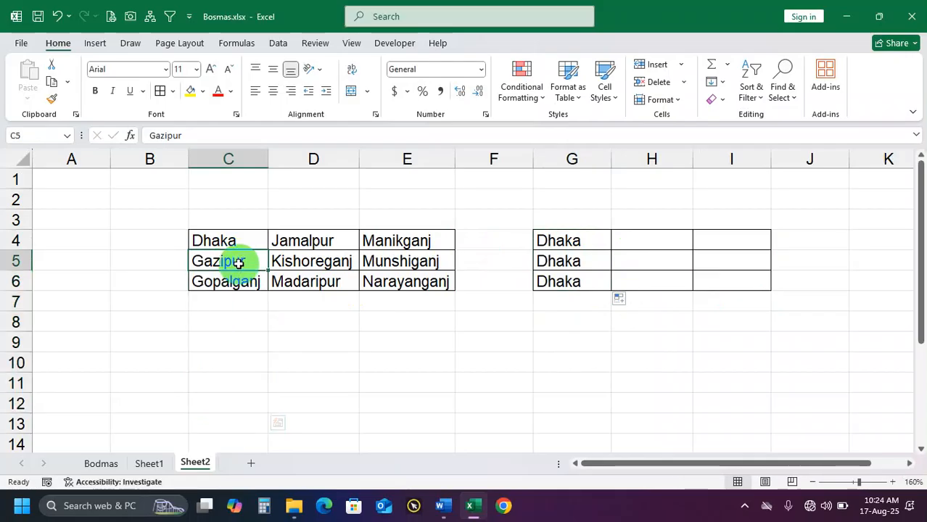
click(235, 241)
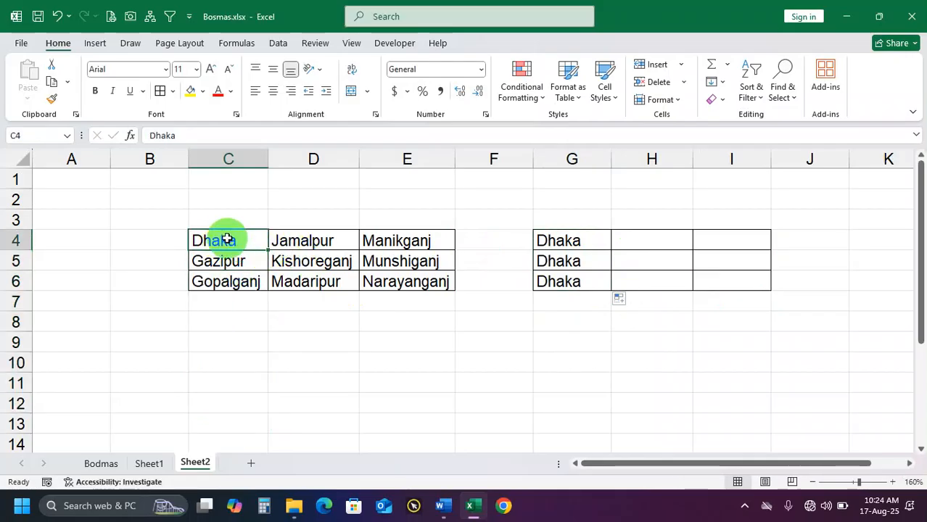
drag(585, 240, 759, 288)
Compare source cells D4 and E4 with the row-locked formulas filled into columns H and I
click(668, 242)
click(307, 241)
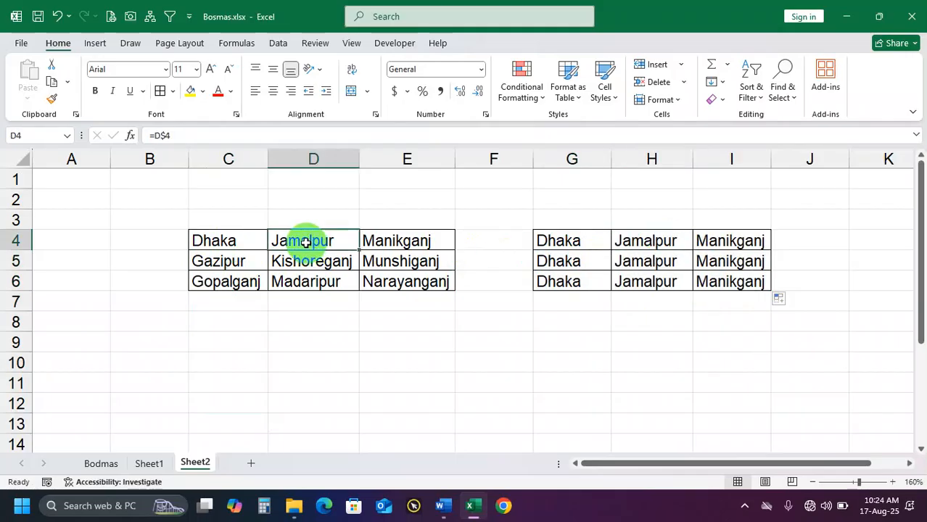
click(410, 242)
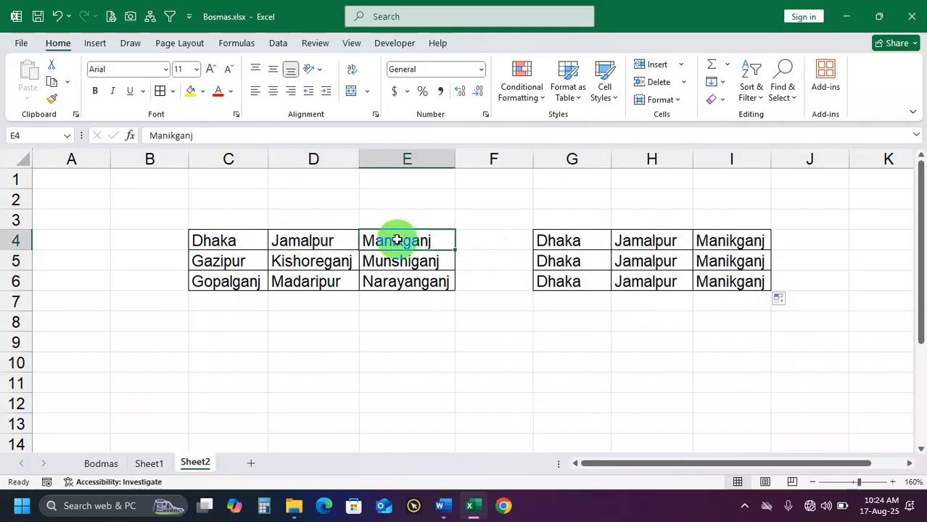
click(647, 243)
click(656, 261)
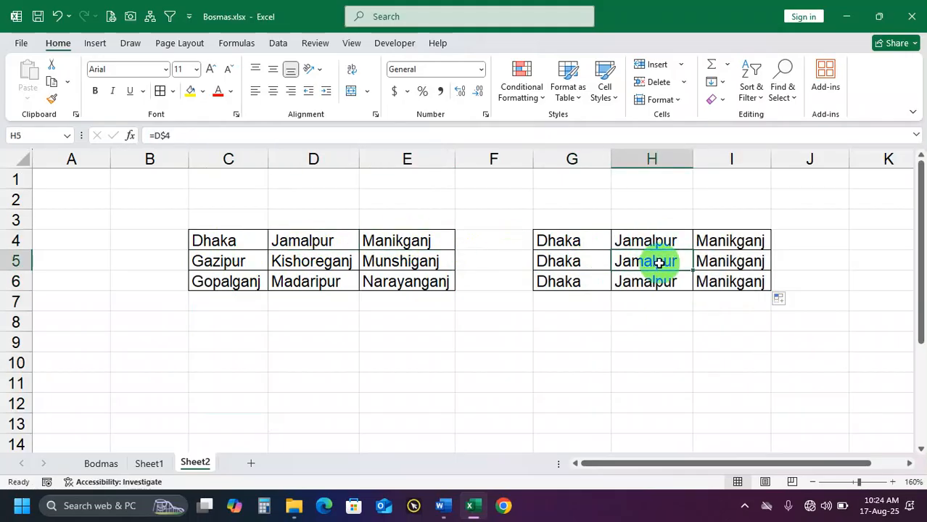
click(720, 242)
click(728, 261)
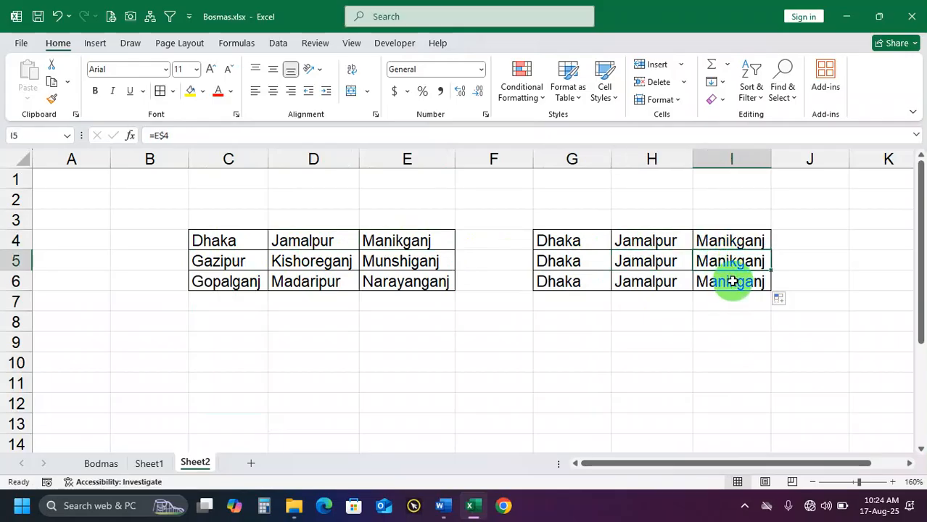
click(732, 282)
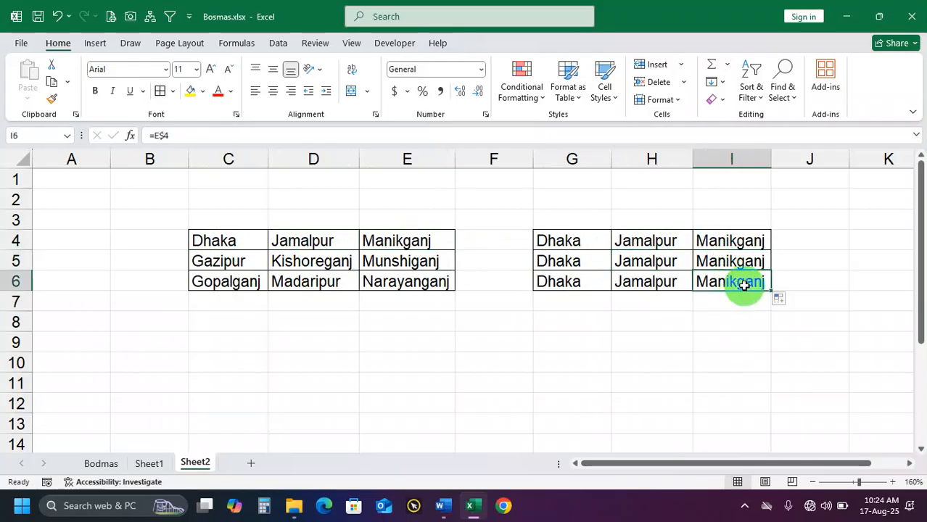
Inspect the cell reference used by I6 and check the row-locked formulas in I4, H4, G4 and G5
click(159, 136)
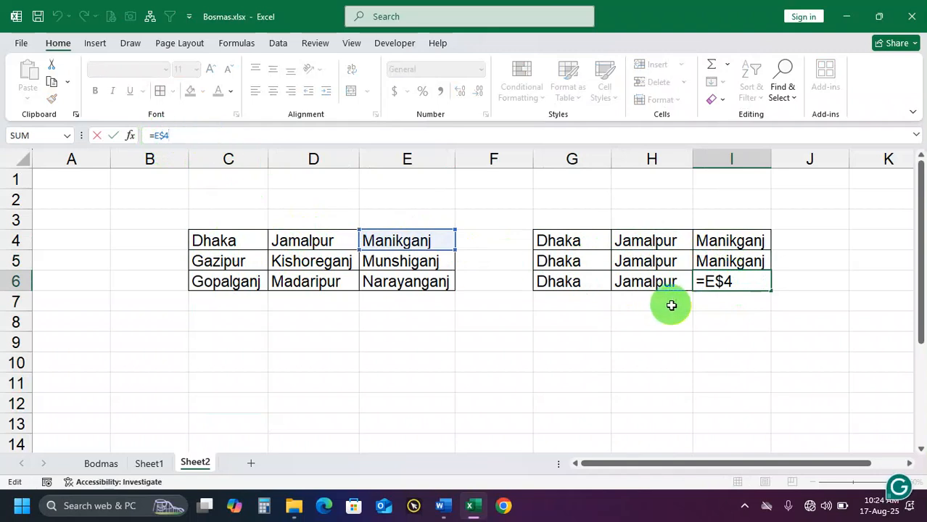
key(Return)
click(736, 243)
click(668, 242)
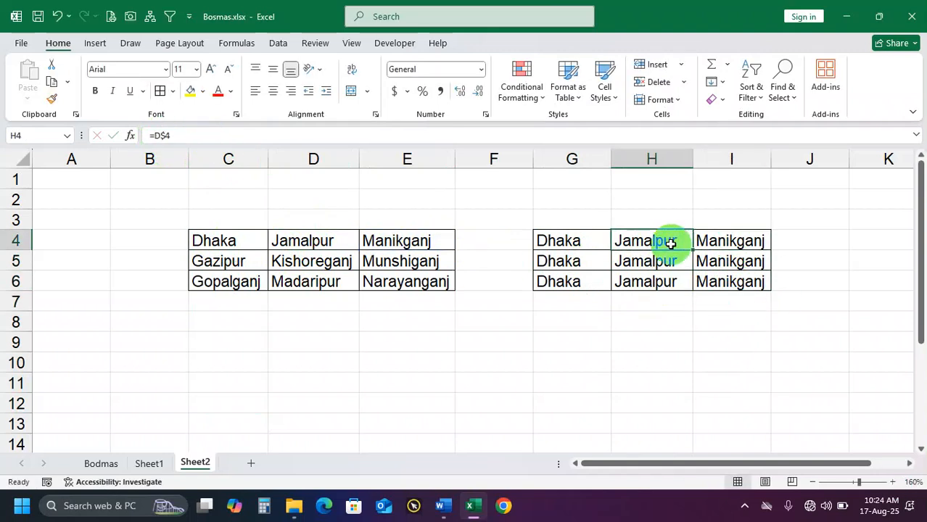
click(573, 241)
click(584, 259)
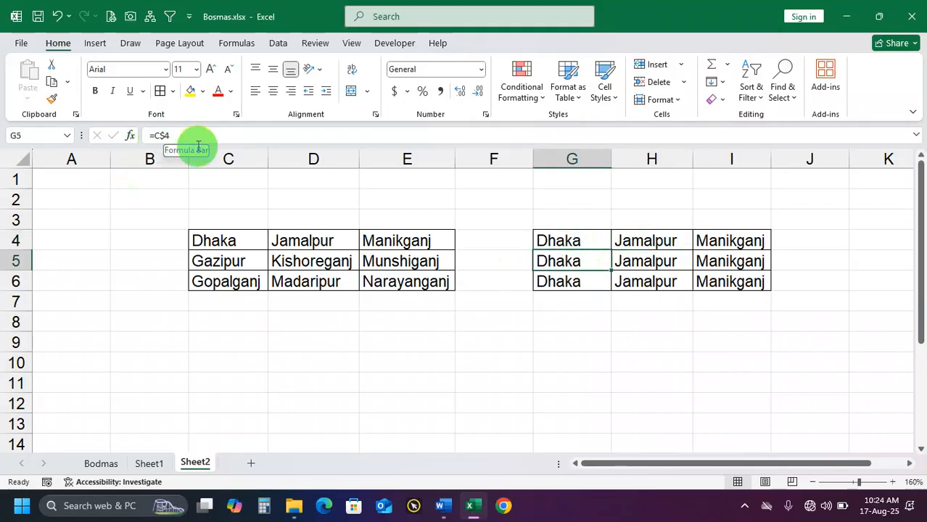
Clear the contents of G4:I6 and select G4 for the next formula
drag(569, 241, 710, 276)
key(Delete)
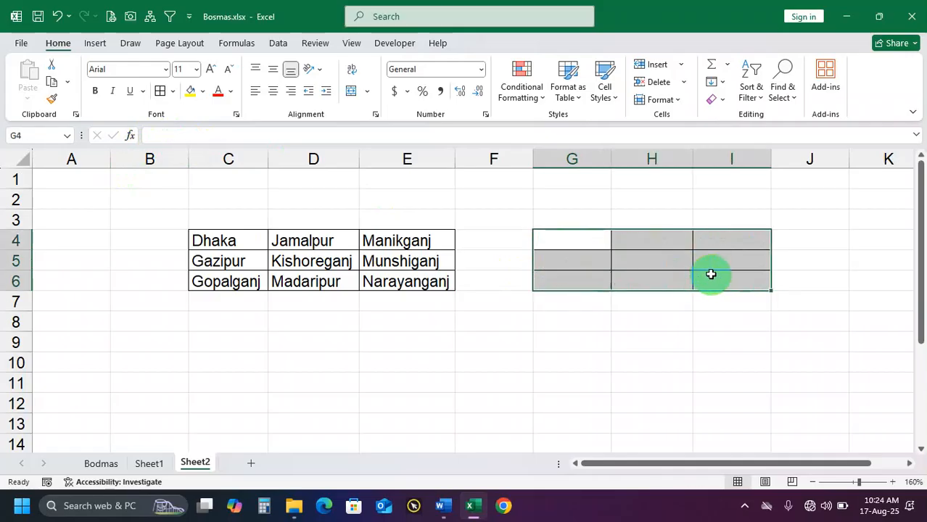
click(581, 243)
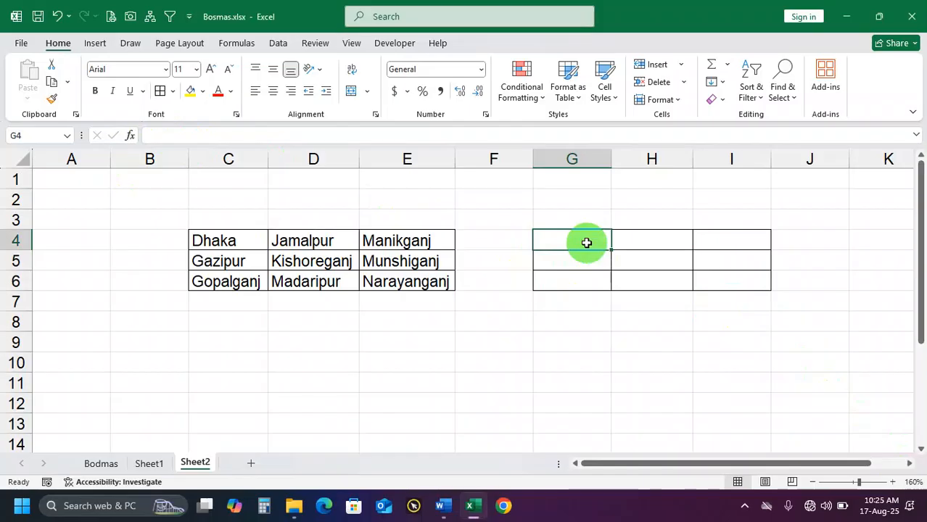
Enter the row-locked formula =C$4 in G4, referencing source cell C4
text(=)
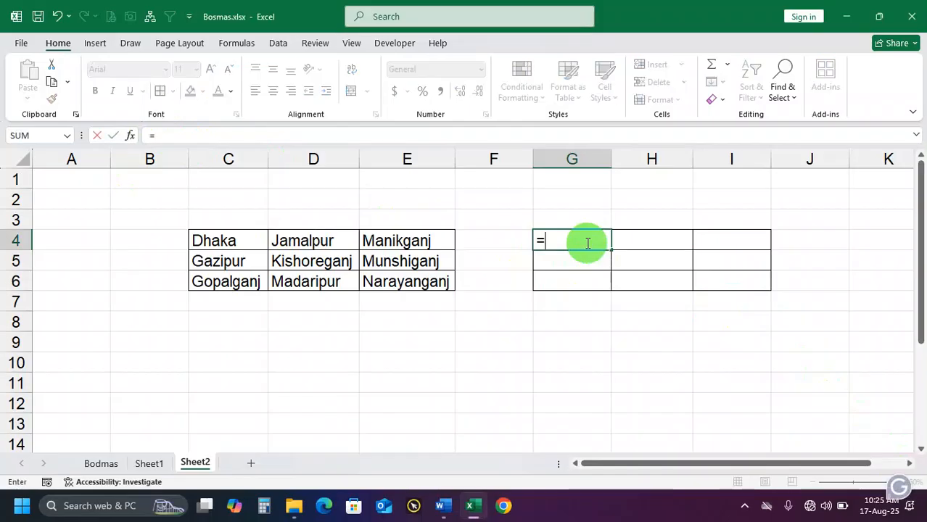
click(214, 241)
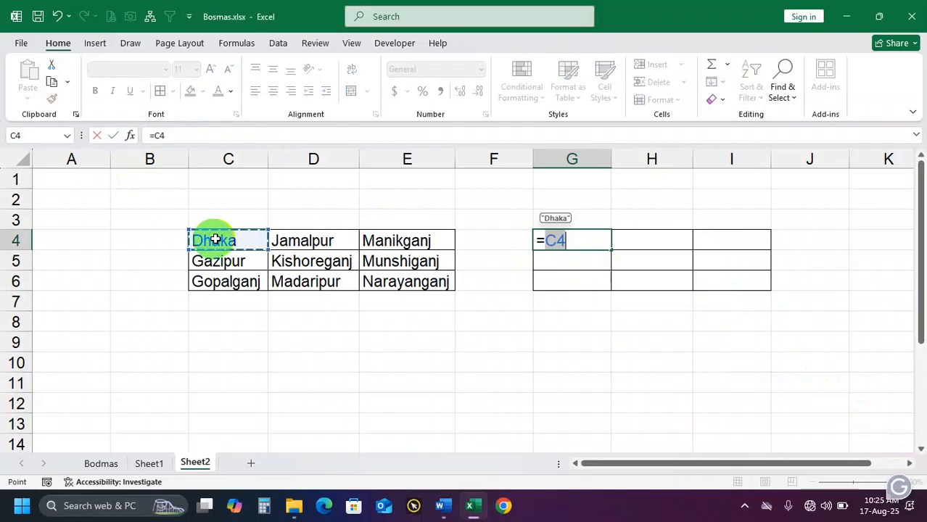
click(552, 240)
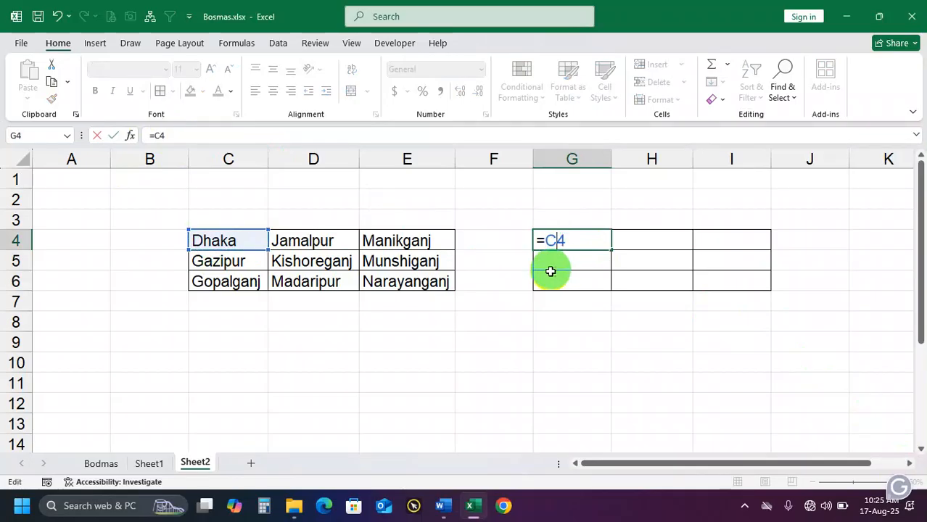
text($)
key(Return)
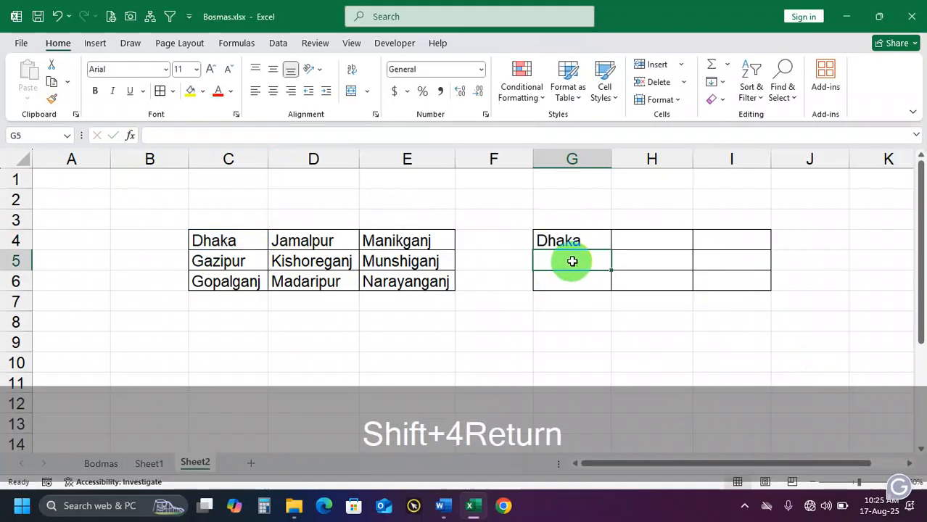
Fill G4's row-locked formula across G4:I6, and clear that range once the results have been shown
click(584, 243)
drag(610, 249, 741, 292)
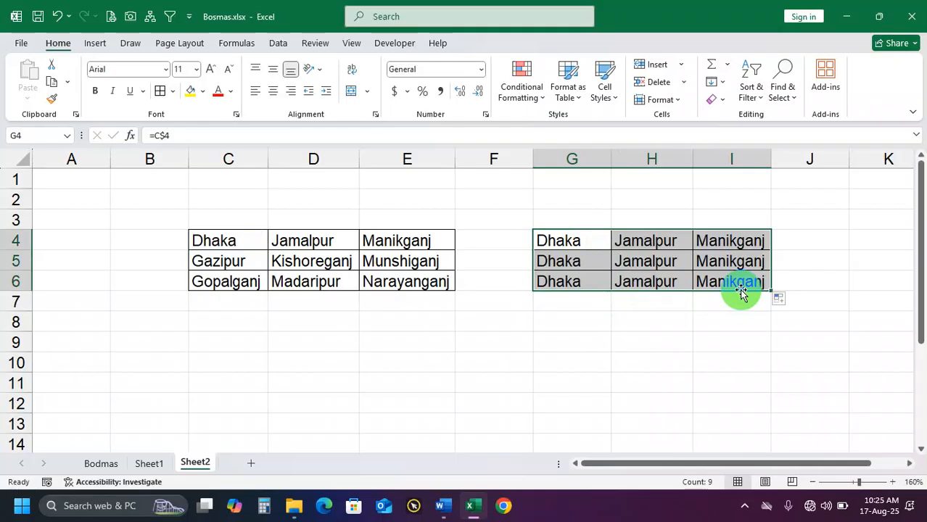
key(Delete)
click(674, 264)
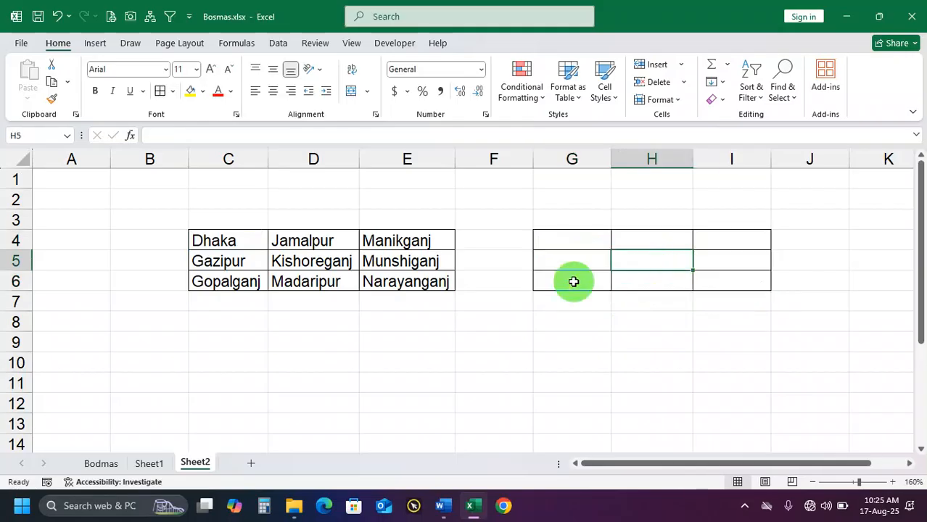
Enter the relative formula =D5 in H5 and widen column H slightly so the text fits
click(322, 264)
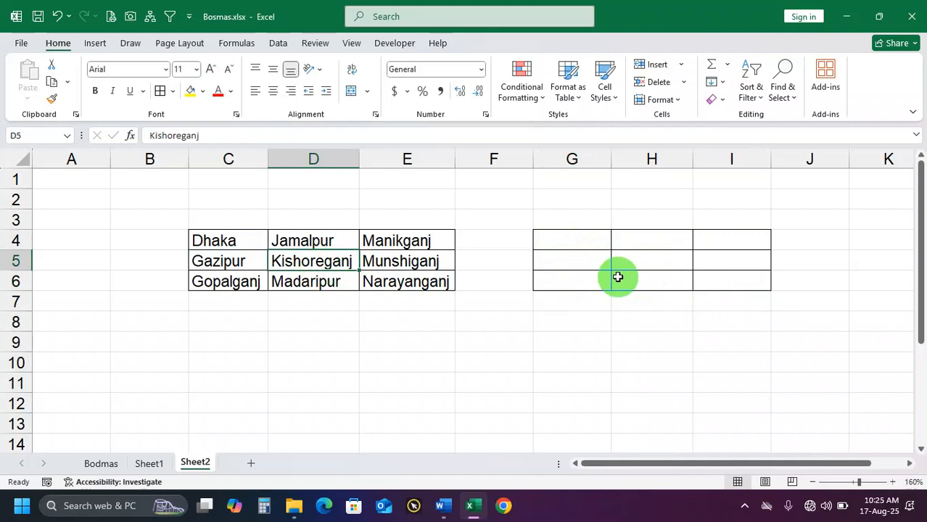
click(646, 261)
text(=)
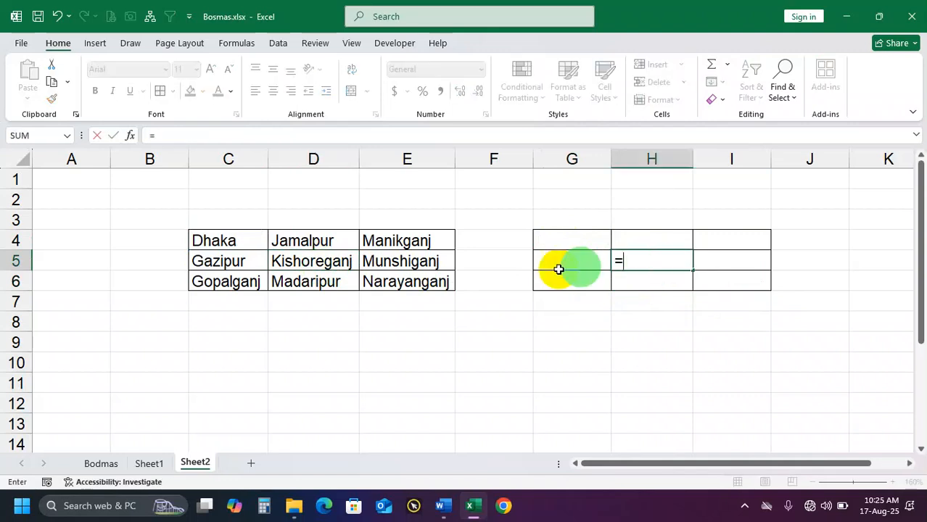
click(348, 261)
key(Return)
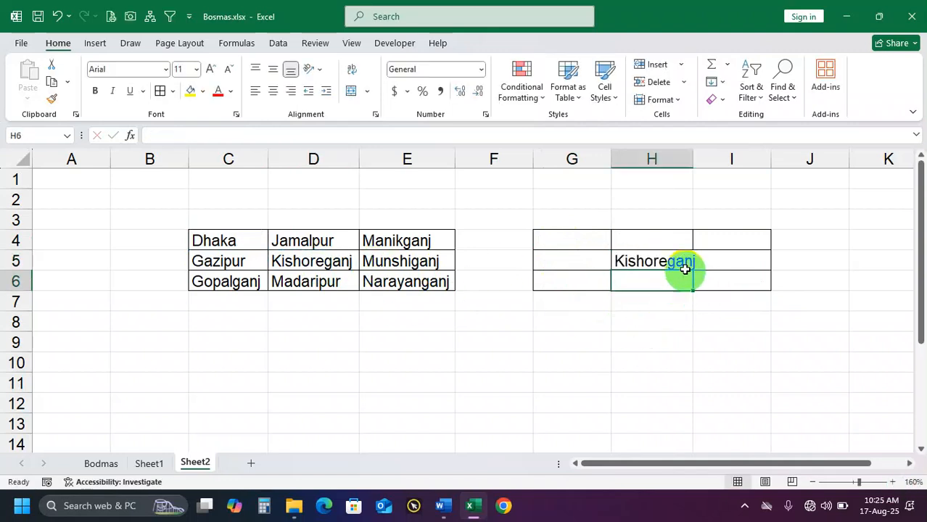
drag(694, 160, 702, 160)
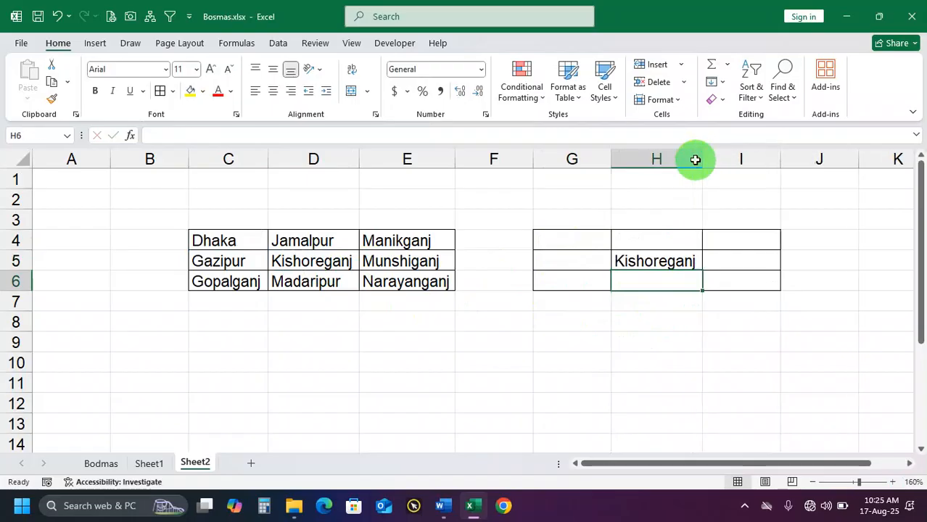
Fill H5's relative formula into G5 and I5, checking the references in the copied cells against H5
click(680, 261)
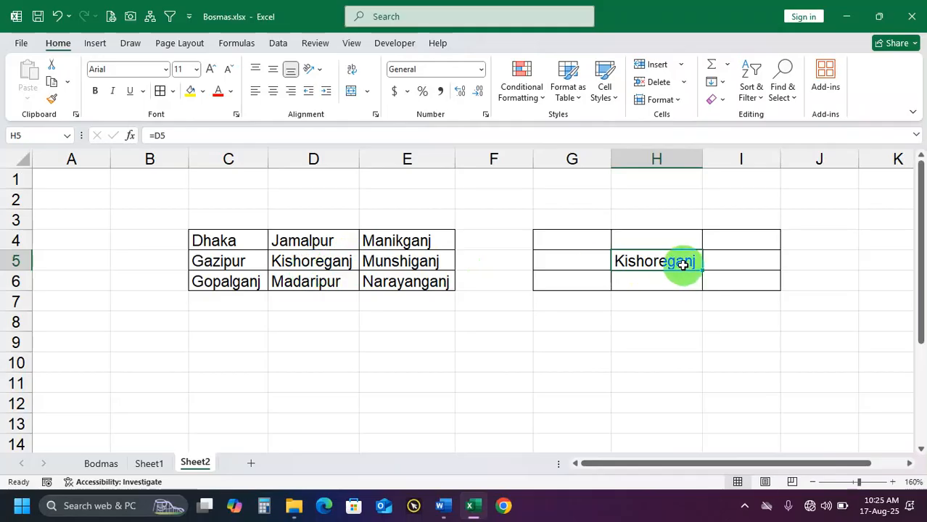
drag(701, 270, 567, 266)
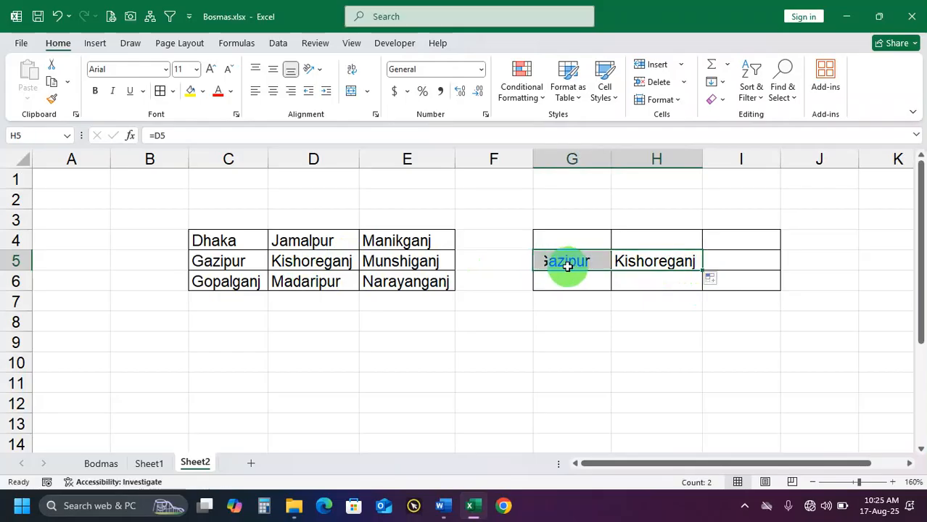
click(571, 263)
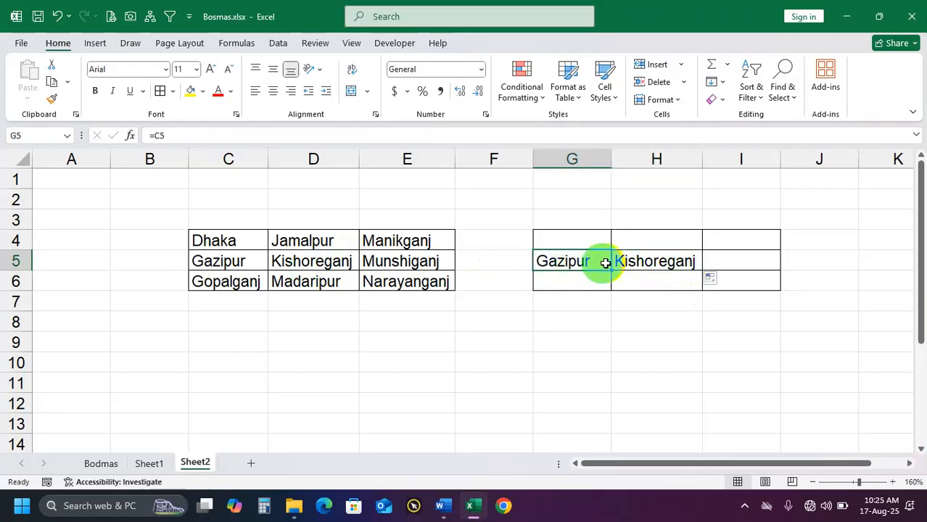
click(661, 262)
drag(702, 270, 758, 265)
click(759, 264)
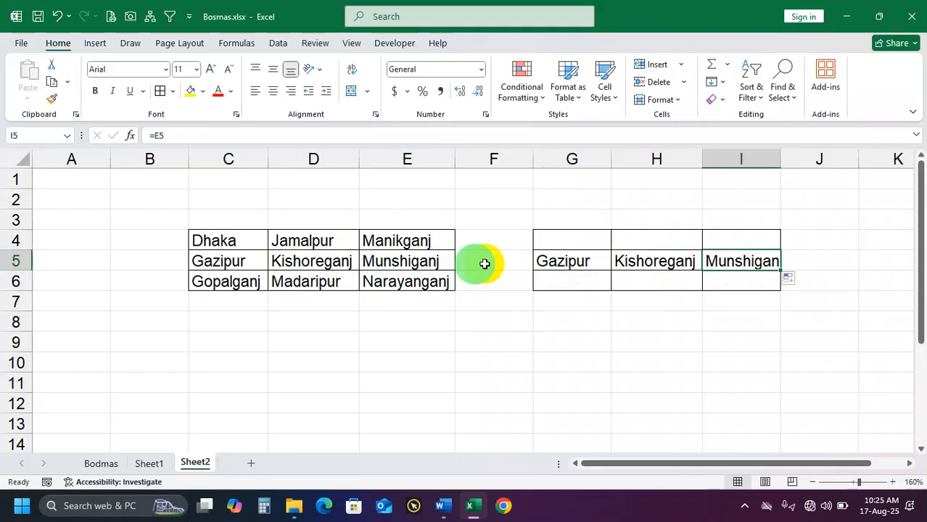
click(668, 263)
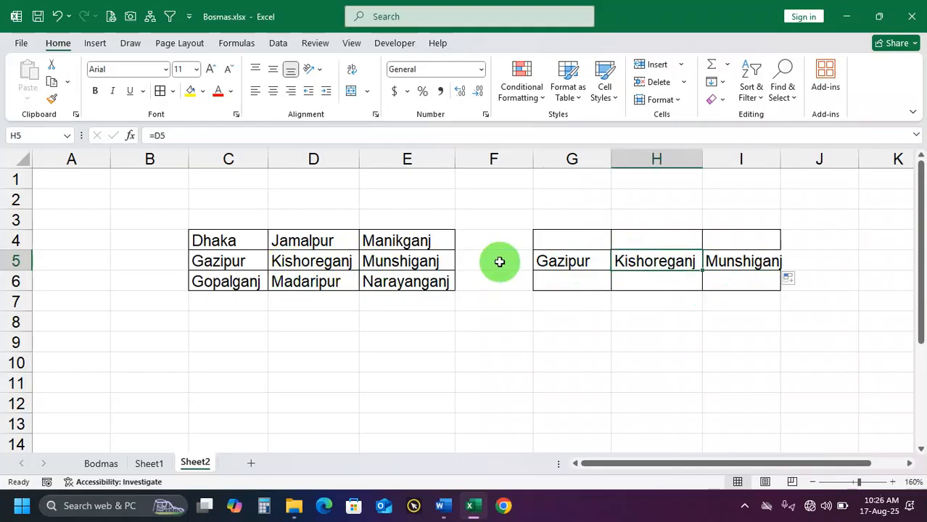
click(751, 265)
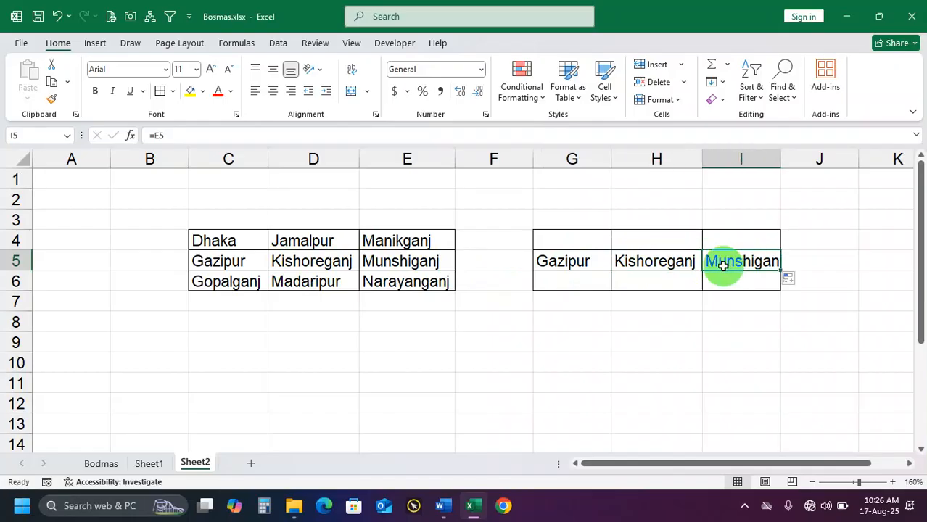
Clear the filled formulas from I5 and G5, keeping the one in H5
key(Delete)
click(588, 261)
key(Delete)
Lock the column in H5's formula by changing it to =$D5
click(660, 262)
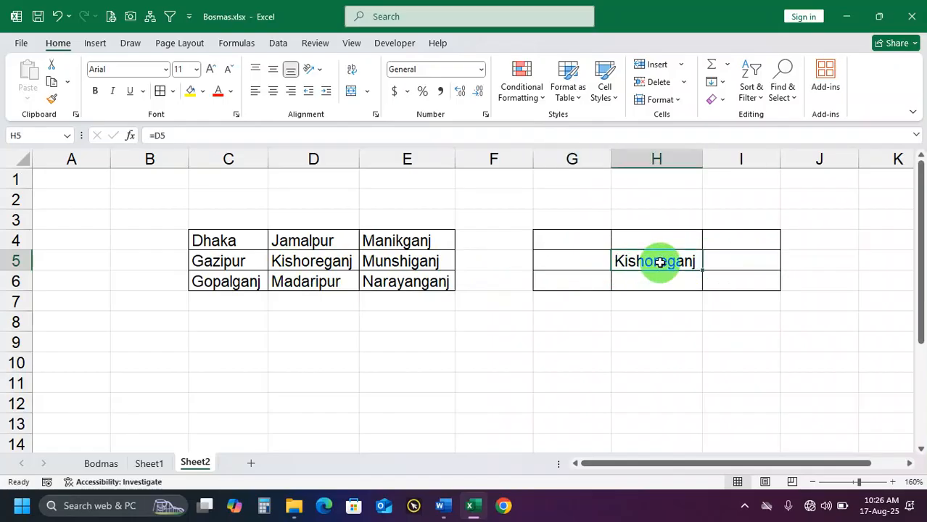
double_click(662, 262)
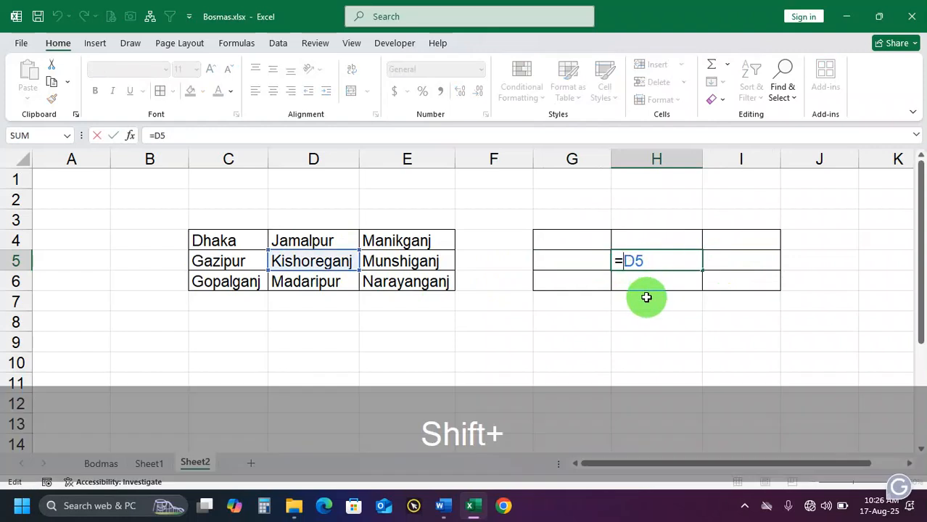
text($)
key(Return)
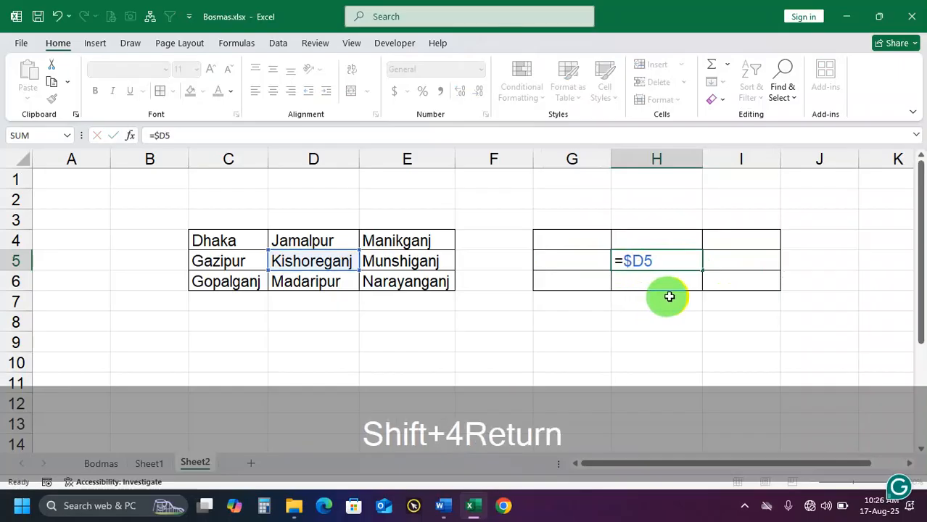
Fill H5's column-locked formula into G5 and I5, and check the reference in H5
click(695, 266)
drag(701, 270, 585, 263)
click(687, 257)
click(669, 266)
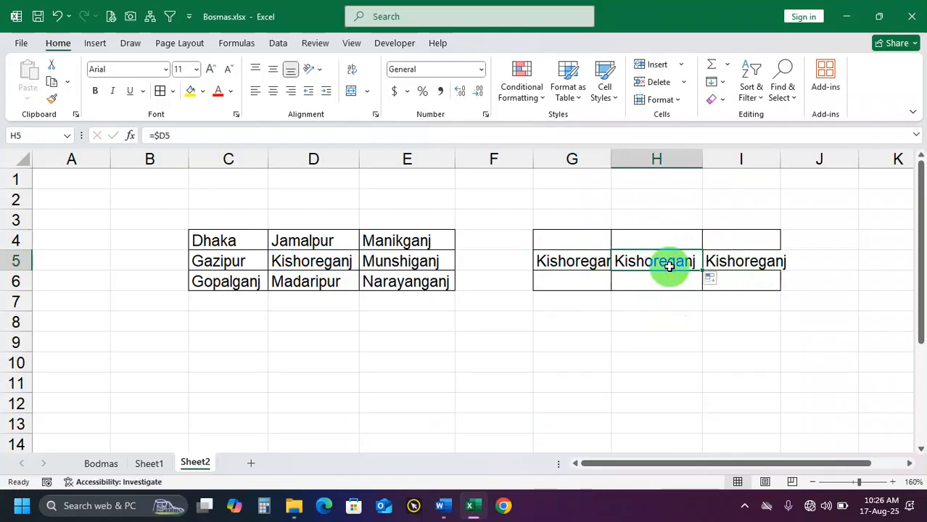
Clear the column-locked copies from G5 and I5, leaving H5 in place
click(586, 264)
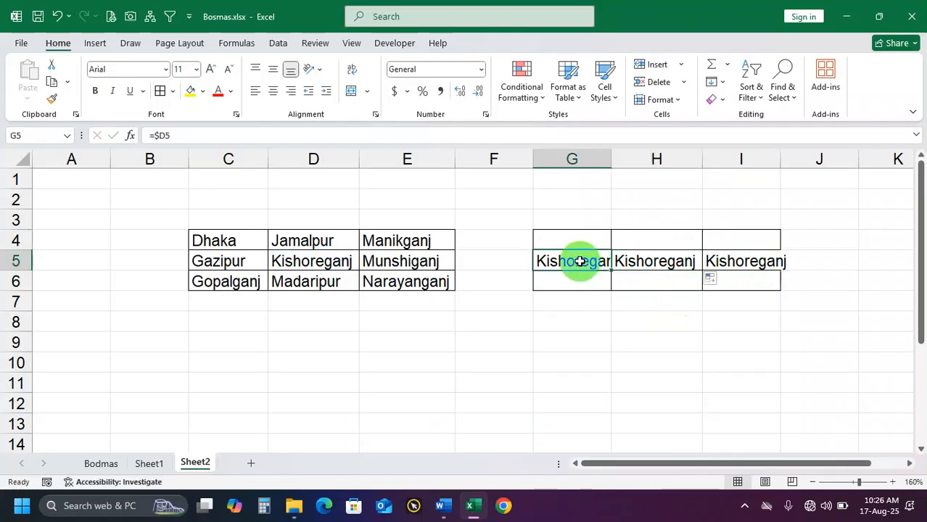
key(Delete)
click(723, 261)
key(Delete)
Change H5's formula to =D$5 so that the row is locked instead of the column
double_click(650, 263)
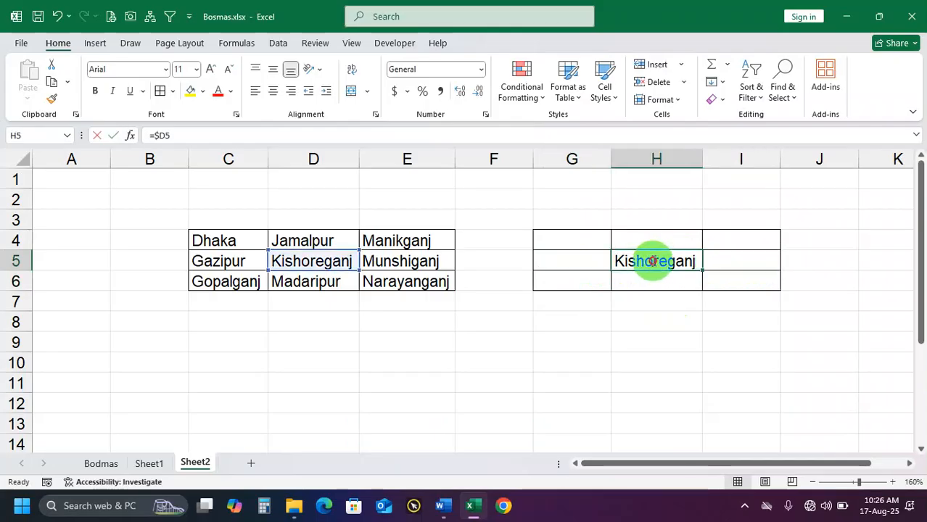
click(633, 260)
key(BackSpace)
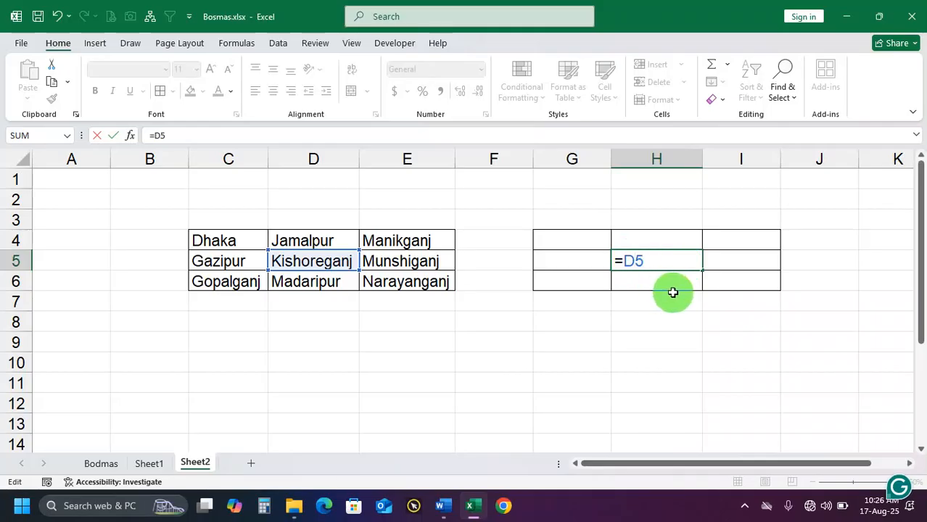
text($)
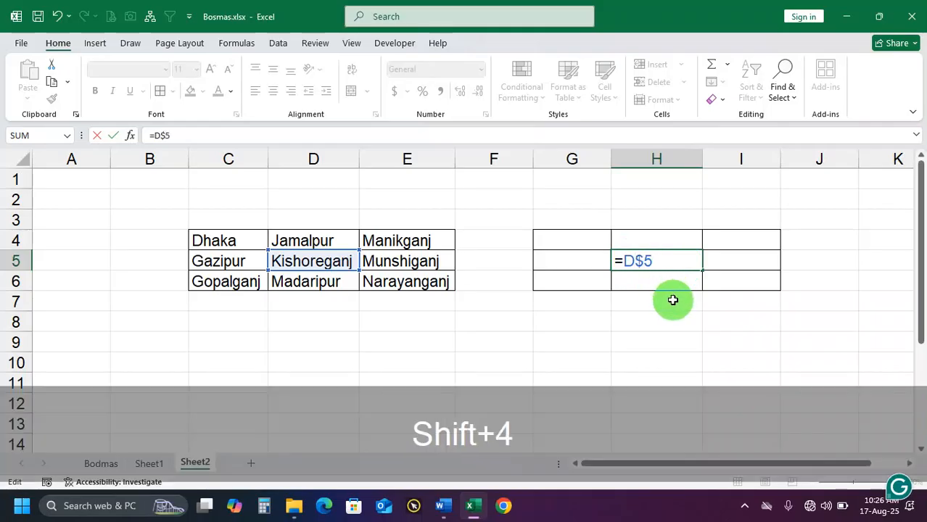
key(Return)
Fill H5's row-locked formula into H4, H6 and I5, and check the reference in I5
click(675, 266)
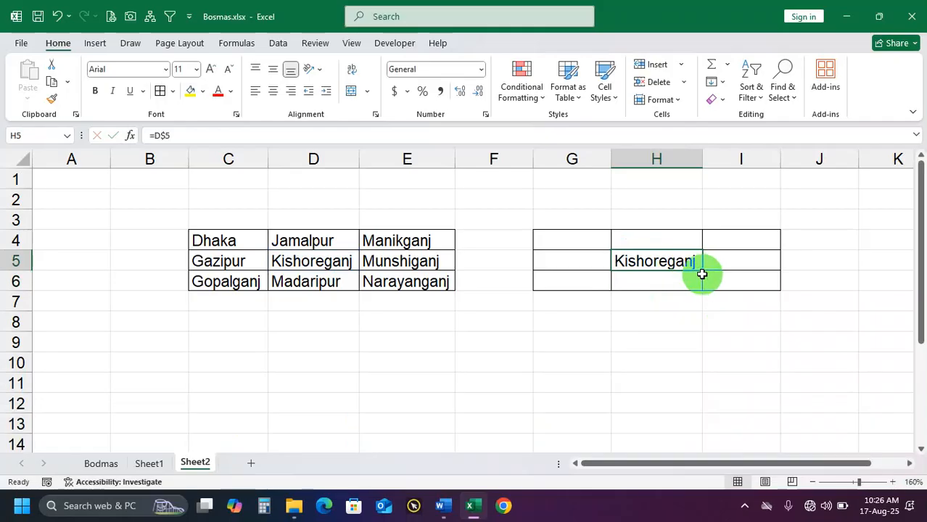
drag(703, 272, 754, 270)
click(700, 270)
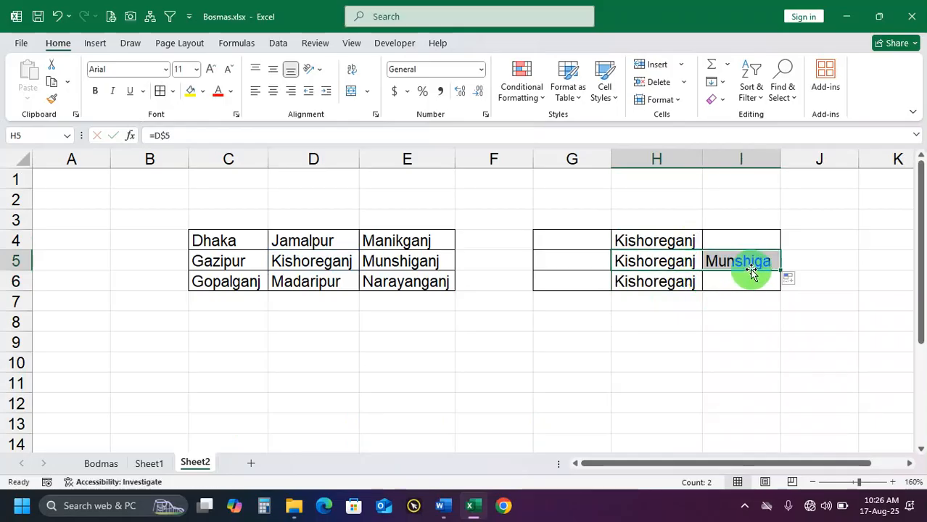
click(748, 262)
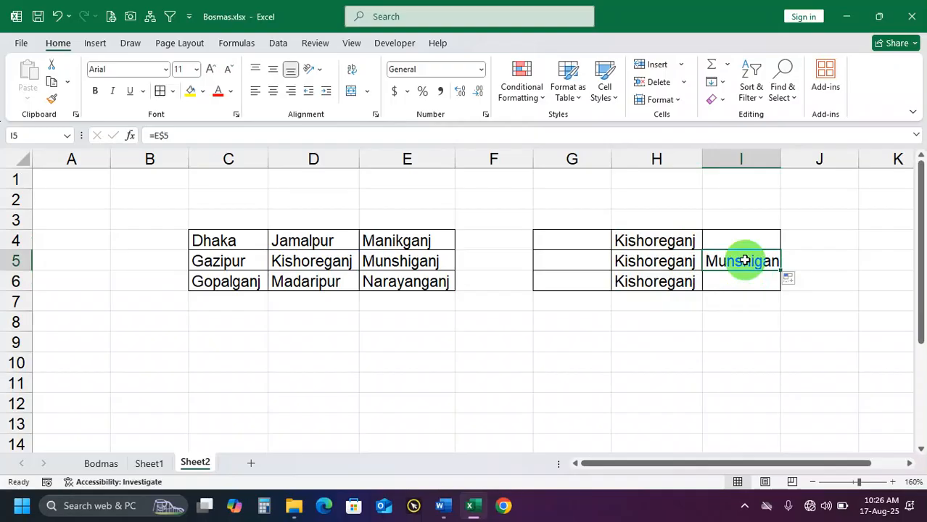
Undo the row-locked fills around H5 and remove the formula from H5
key(ctrl+z)
key(ctrl+z)
key(ctrl+z)
key(ctrl+z)
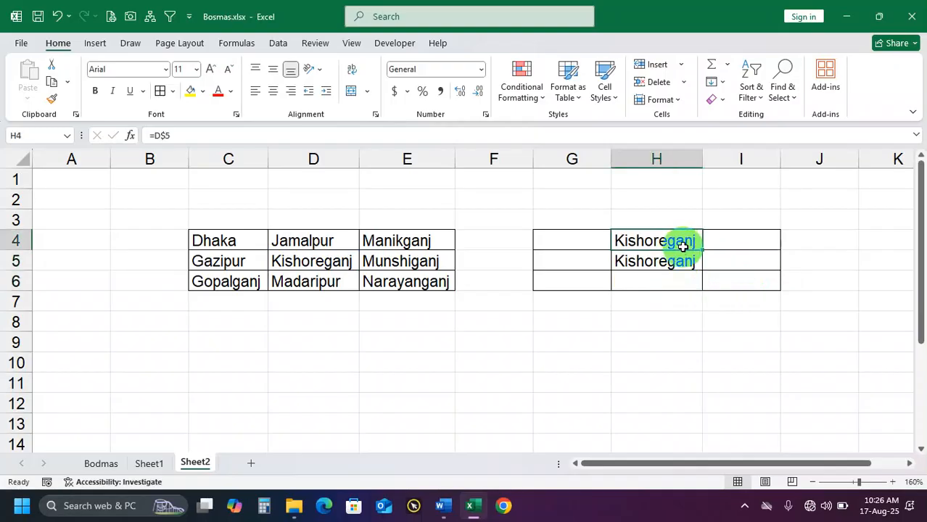
click(655, 264)
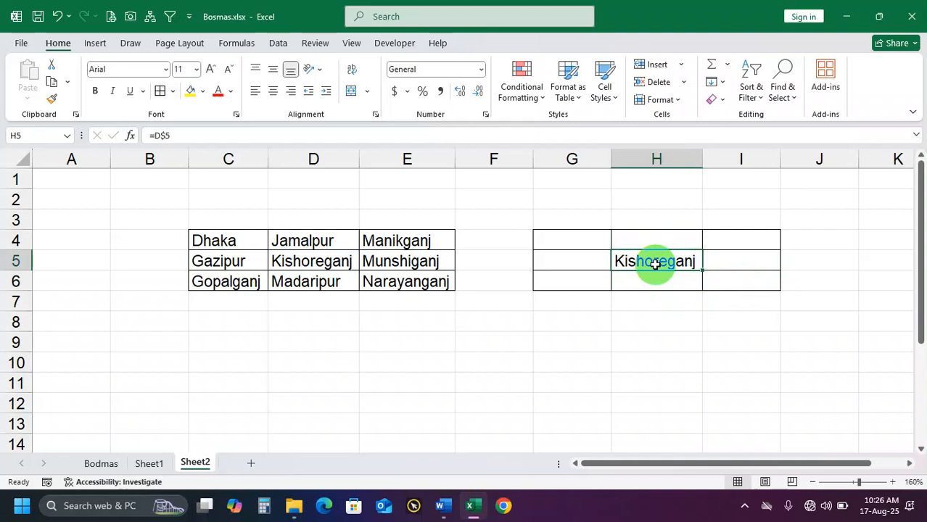
key(ctrl+z)
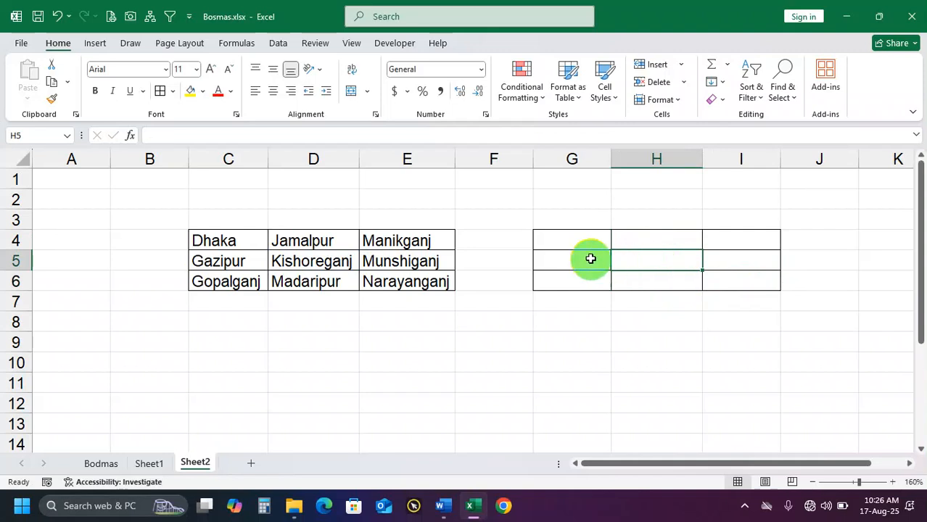
Enter the fully absolute reference =$D$5 in cell G4
click(584, 238)
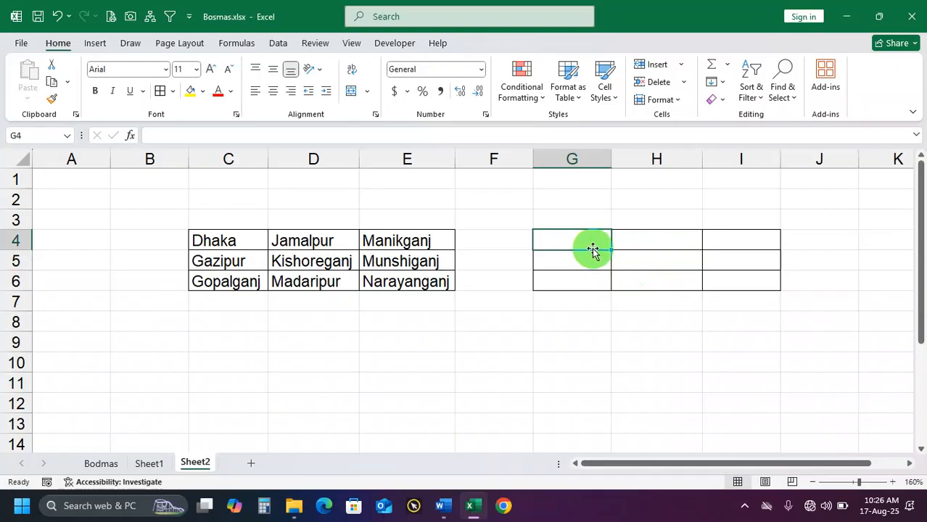
text(=)
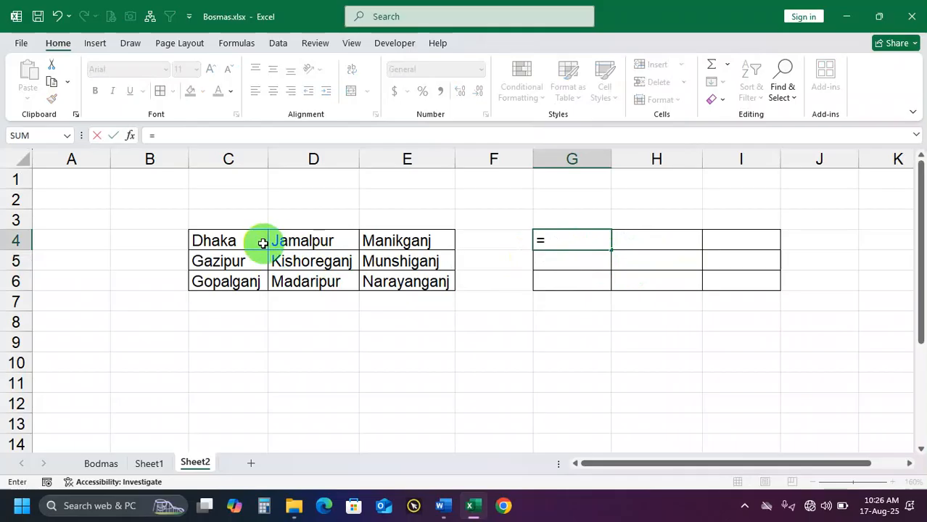
click(242, 240)
click(308, 259)
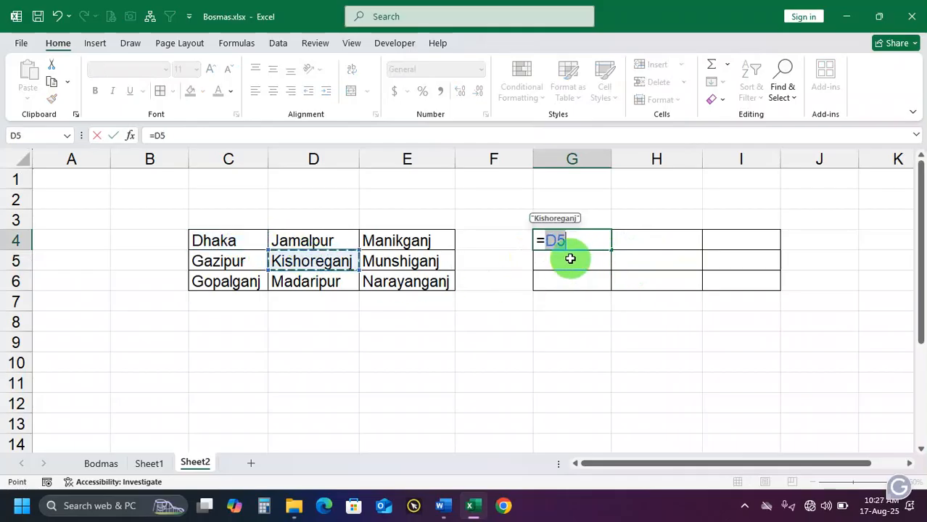
click(554, 240)
text($)
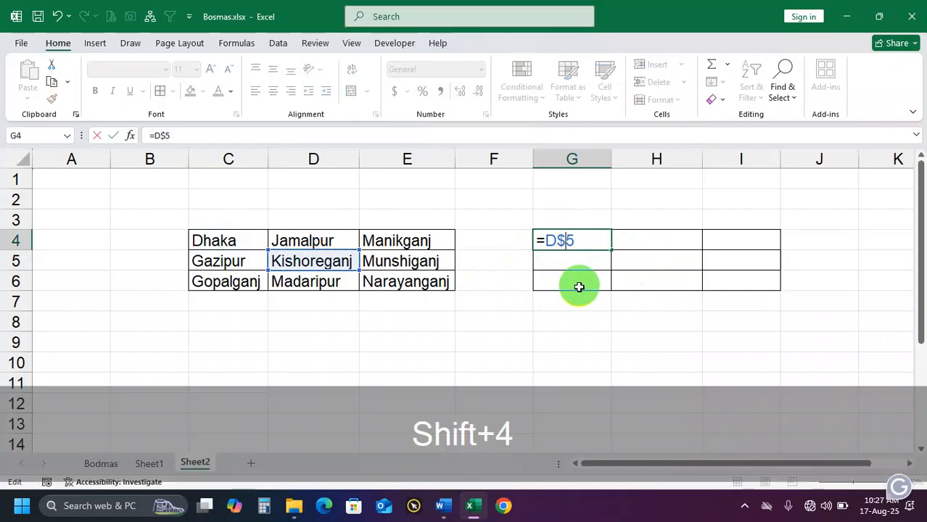
click(544, 240)
text($)
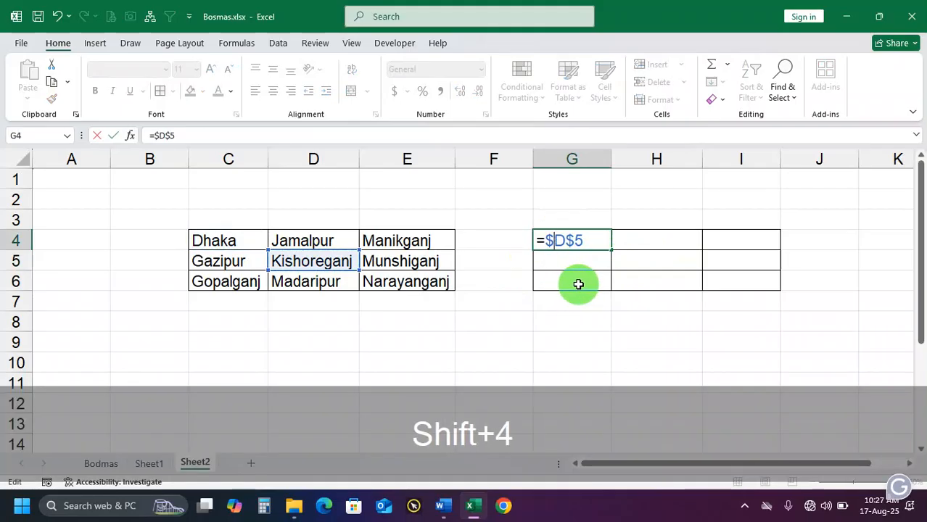
key(Return)
Widen column G slightly so the name in G4 fits, and fill G4's absolute formula across G4:I6
click(590, 243)
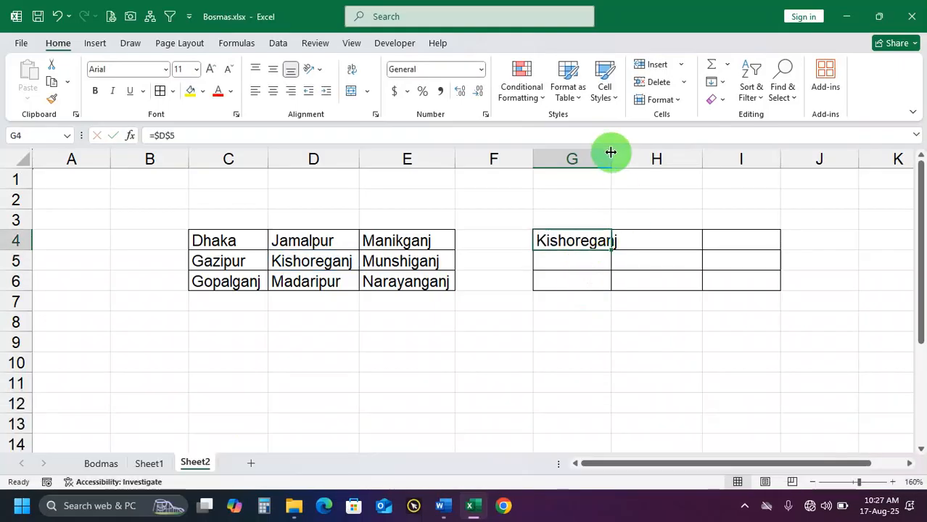
drag(611, 152, 624, 154)
drag(627, 250, 790, 293)
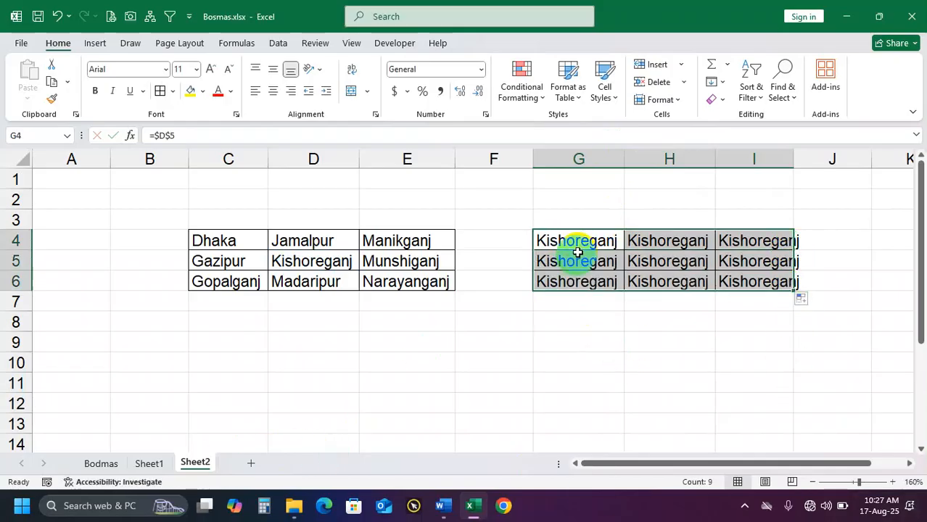
Clear the filled formulas from G4:I6
drag(580, 242, 589, 272)
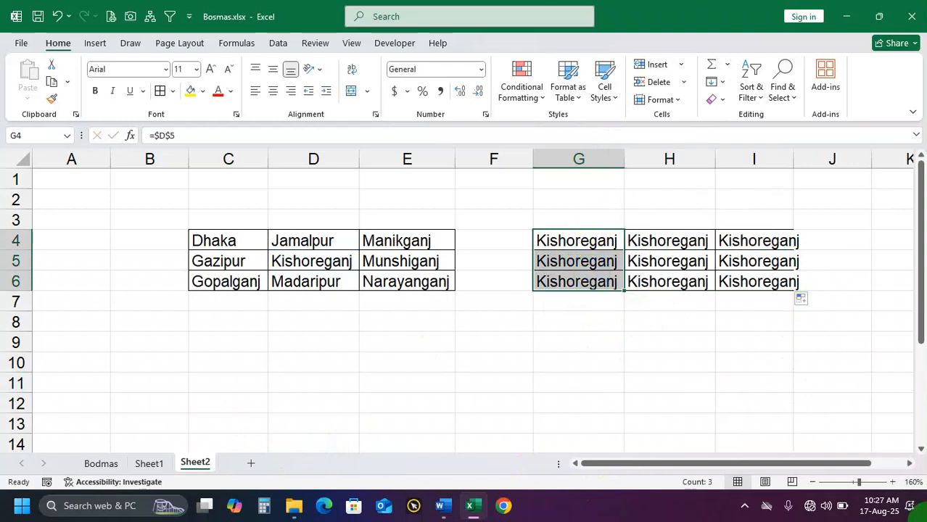
drag(598, 249, 607, 283)
drag(605, 240, 725, 282)
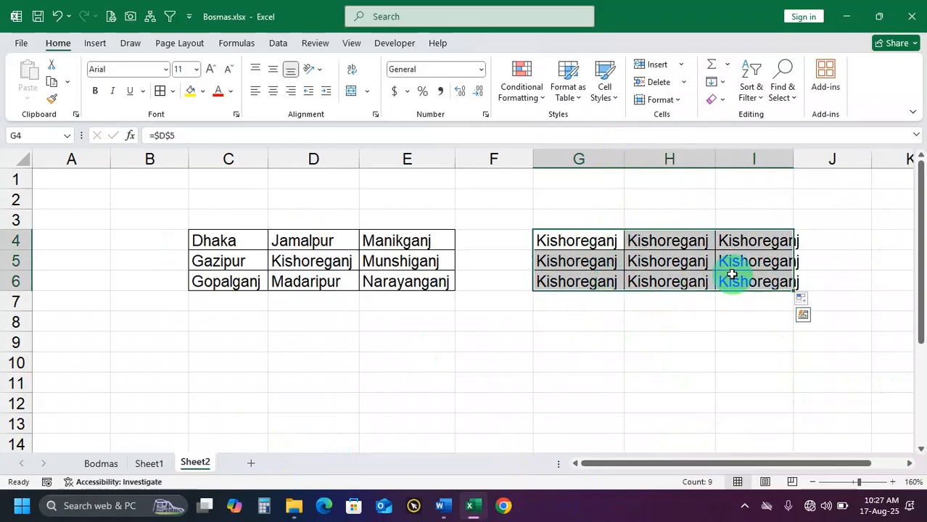
click(584, 241)
drag(584, 241, 746, 282)
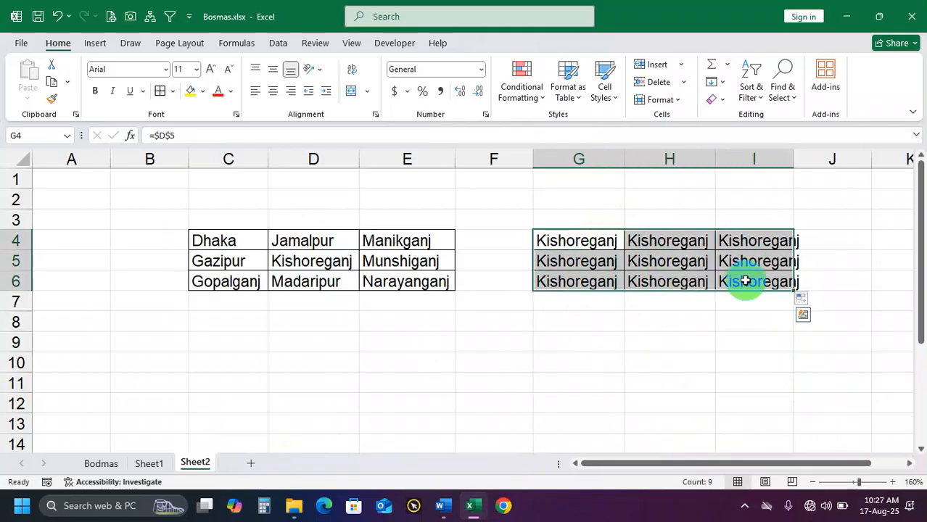
key(Delete)
Reference C4 in cell G4, cycle through the absolute, mixed and relative reference types, and enter the formula as =$C$4
click(587, 238)
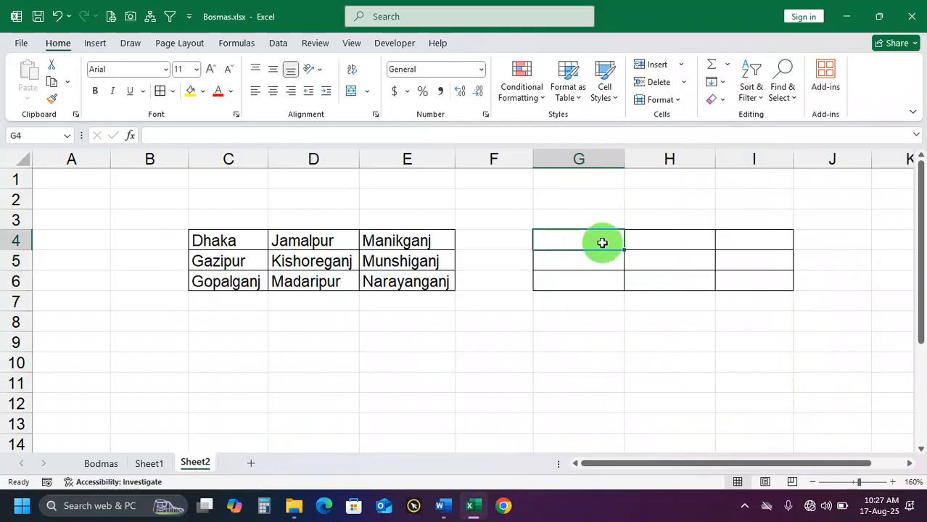
text(=)
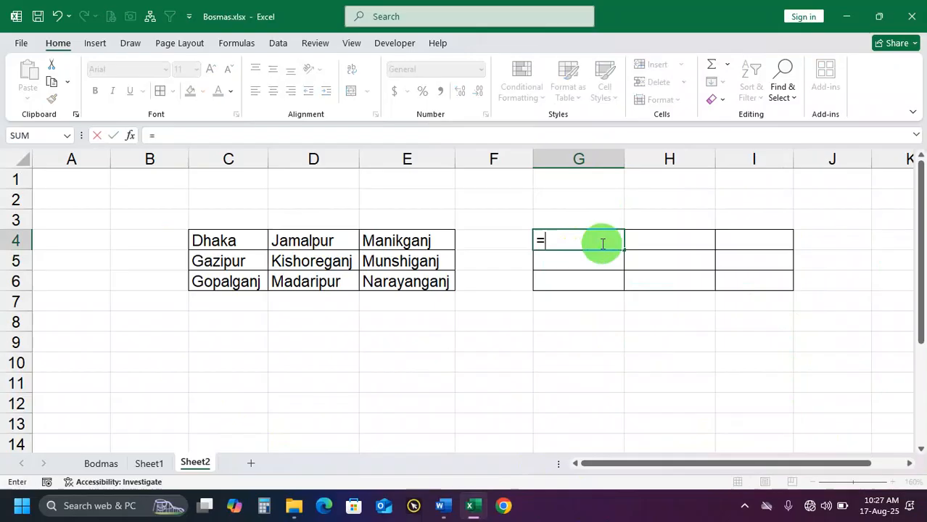
click(244, 241)
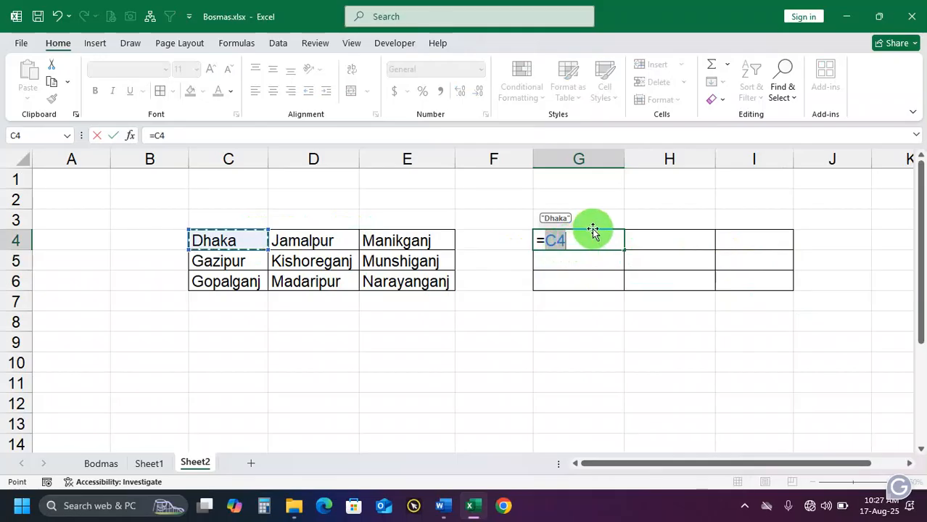
key(F4)
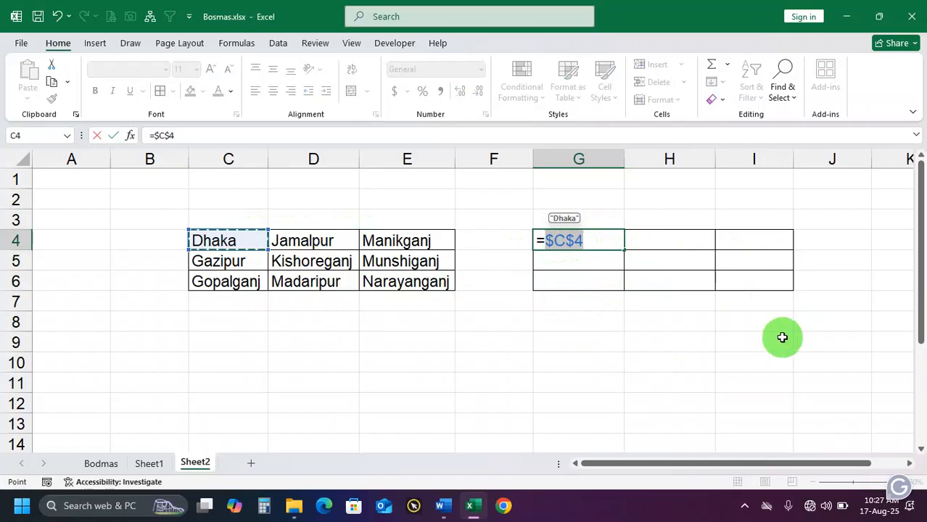
key(F4)
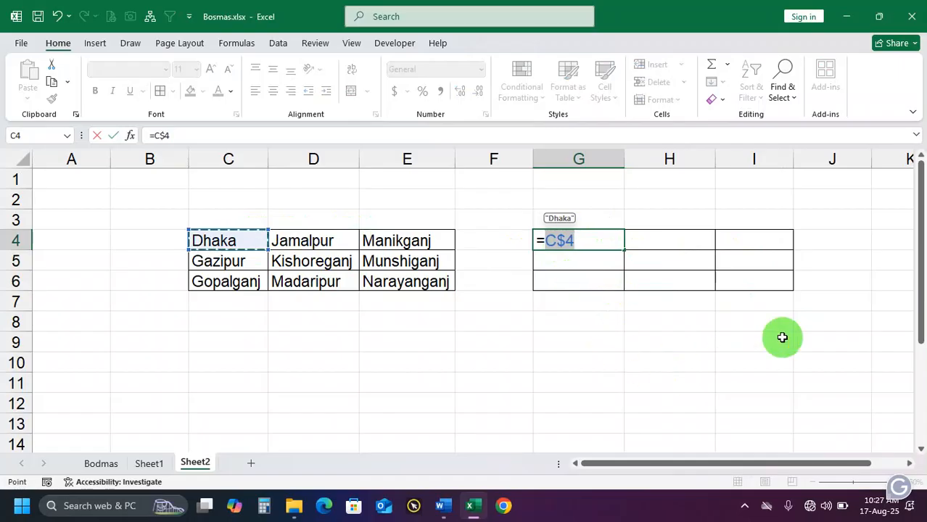
key(F4)
key(F4)
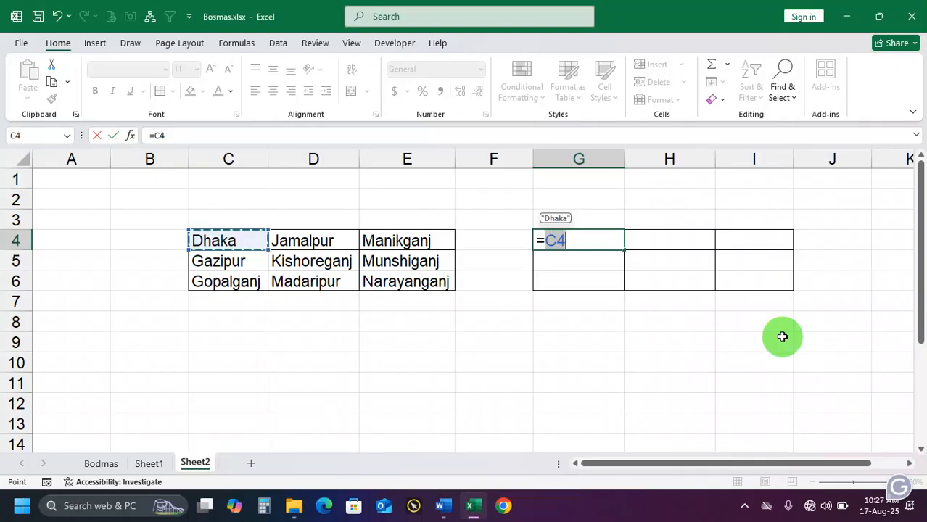
key(F4)
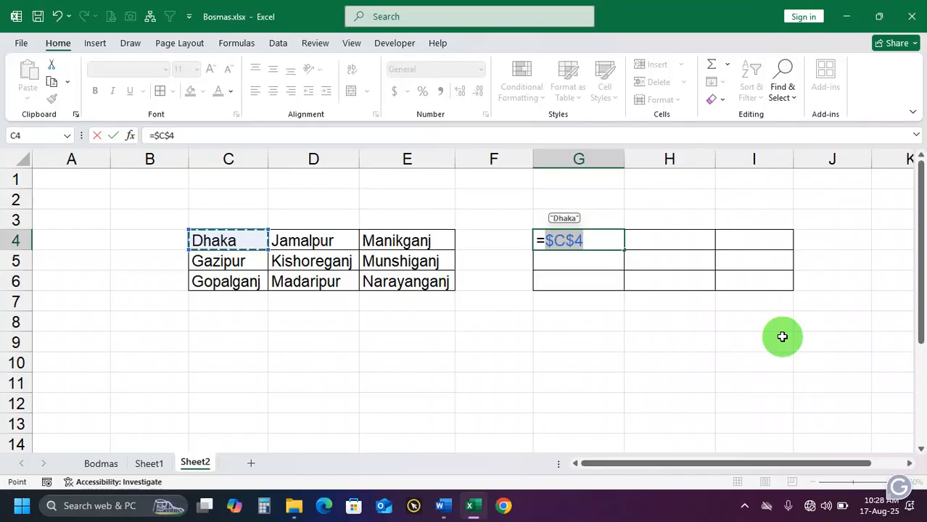
key(Return)
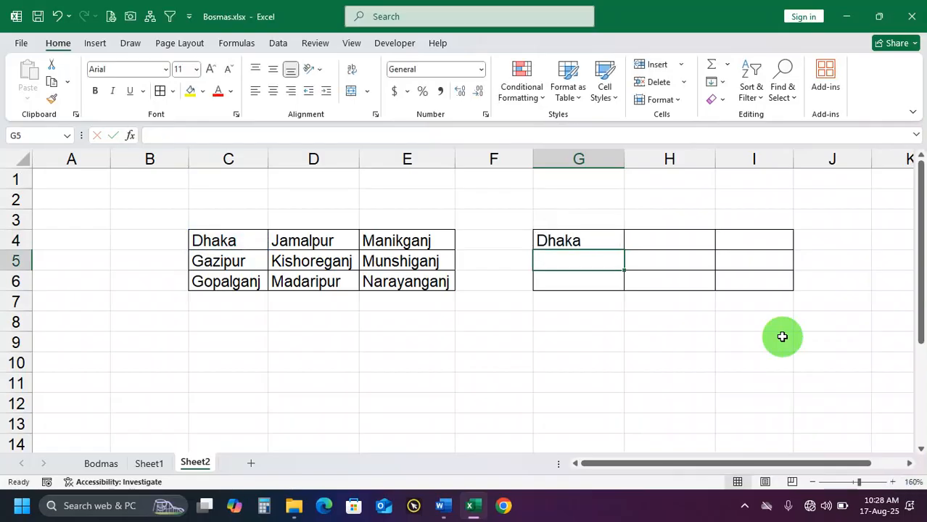
Fill G4's absolute formula across G4:I6, and clear the whole range again
click(602, 244)
drag(624, 249, 788, 288)
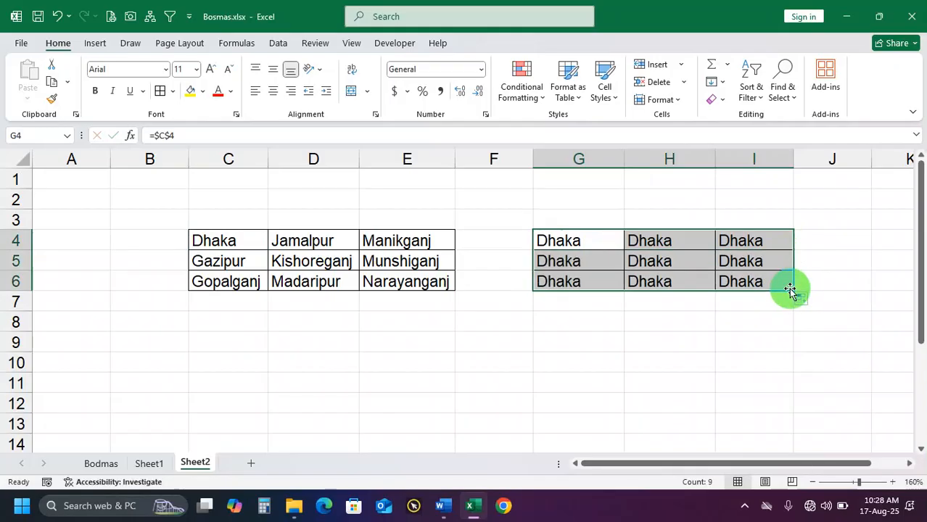
key(Delete)
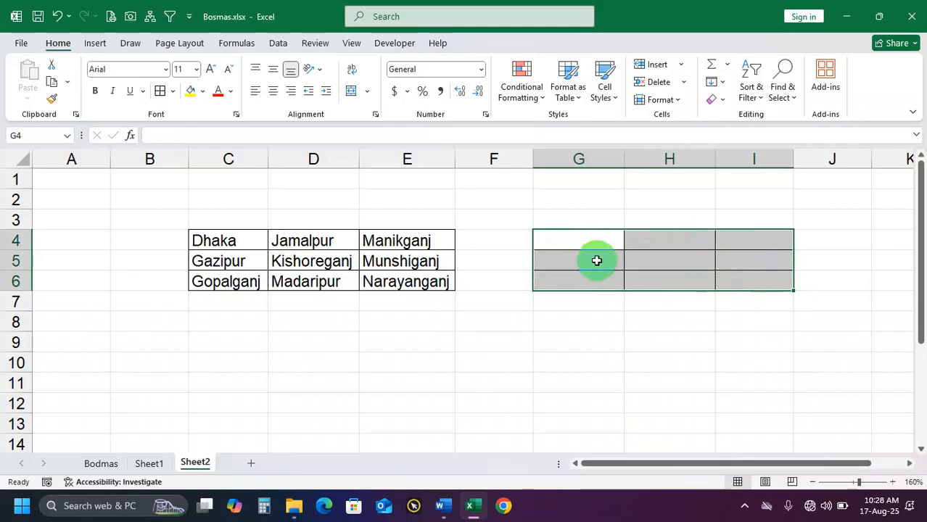
click(596, 260)
click(642, 258)
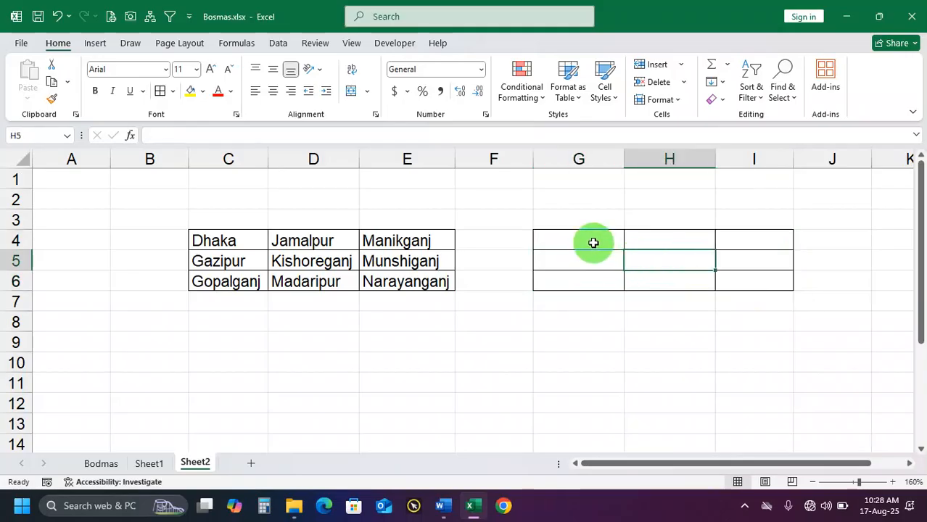
click(592, 242)
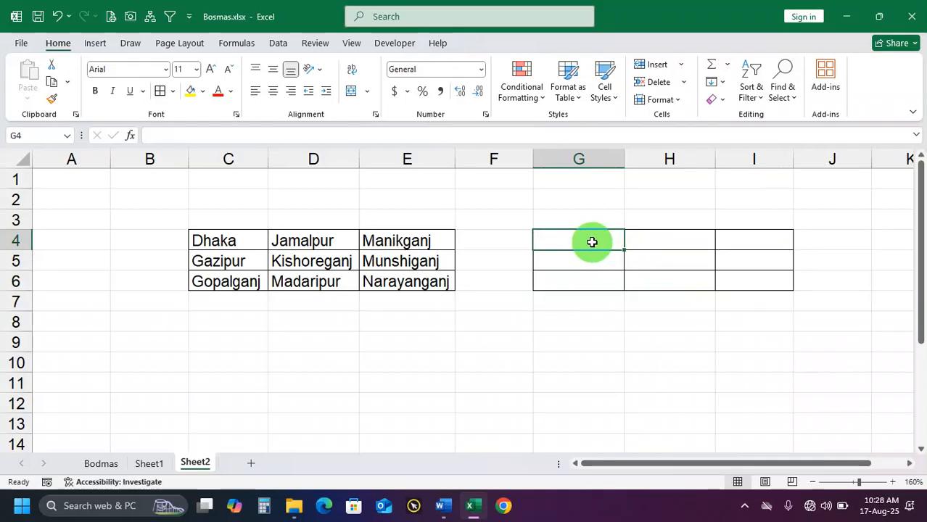
drag(595, 242, 777, 285)
Enter an absolute reference to Narayanganj's cell in G4 as =$E$6
click(597, 241)
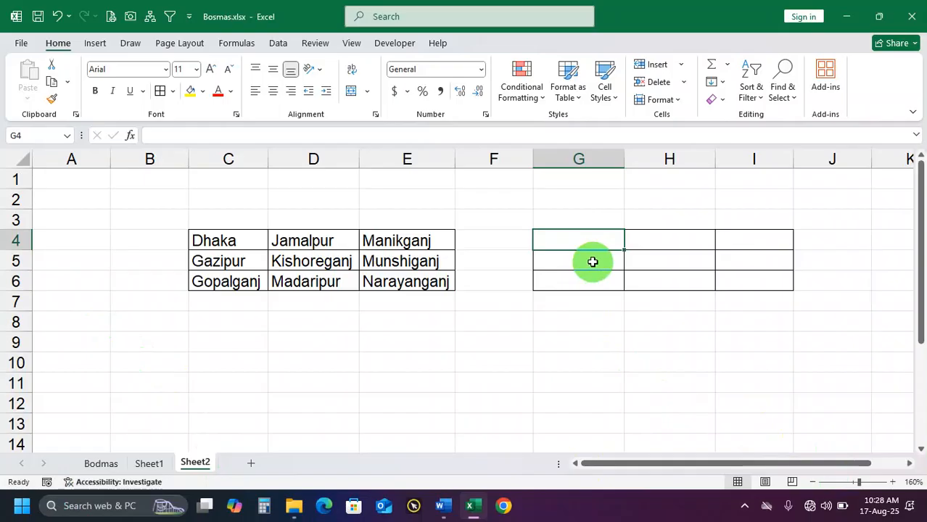
text(=)
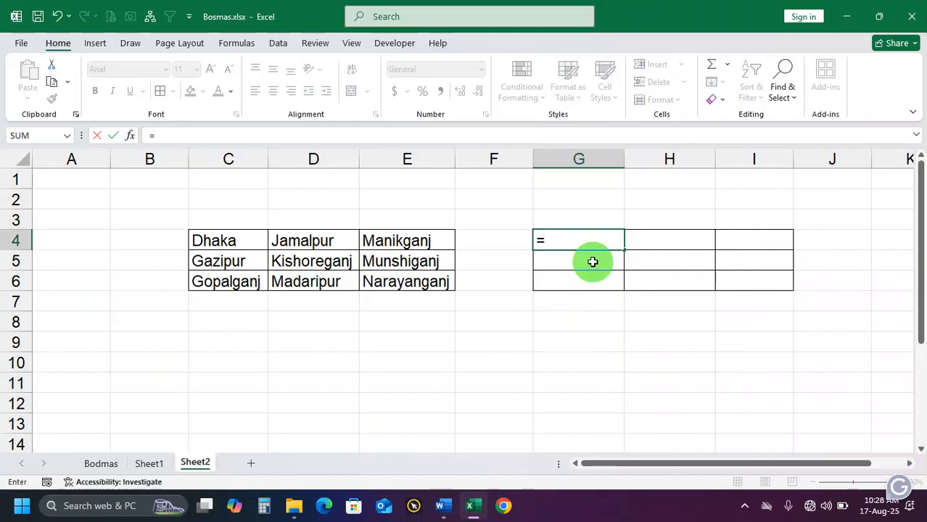
click(420, 284)
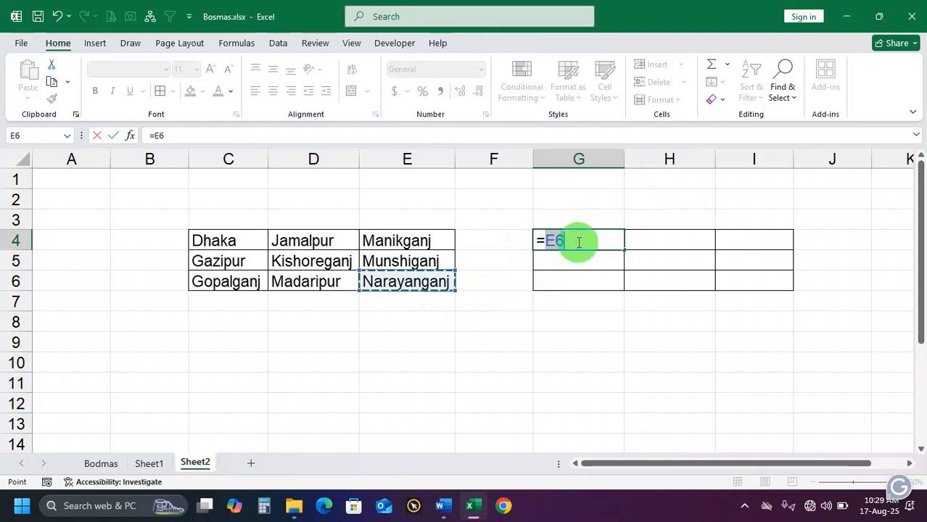
key(F4)
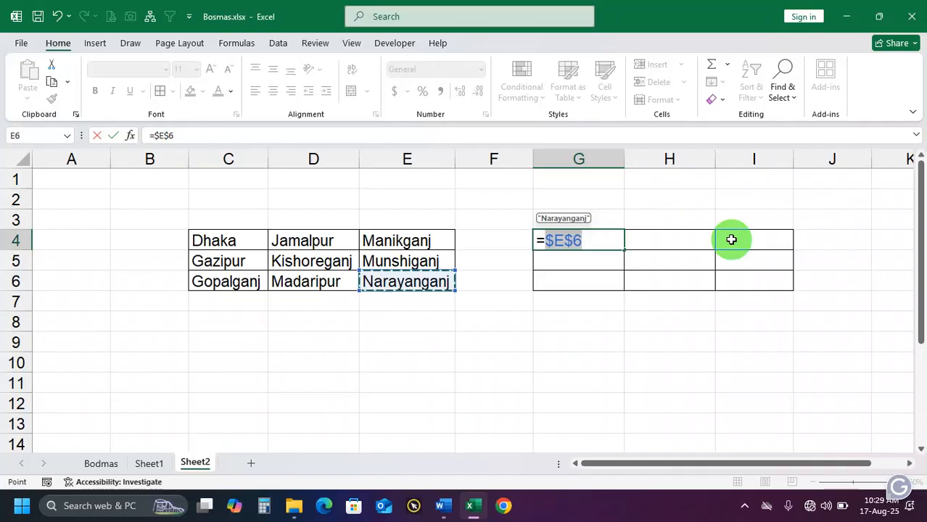
key(Return)
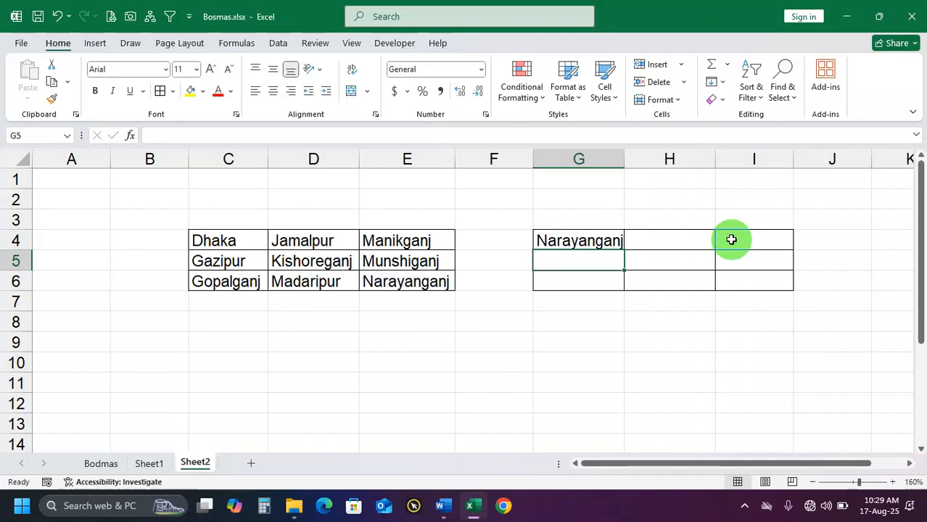
Fill the =$E$6 formula from G4 across G4:I6, and clear the copies from the range
click(600, 242)
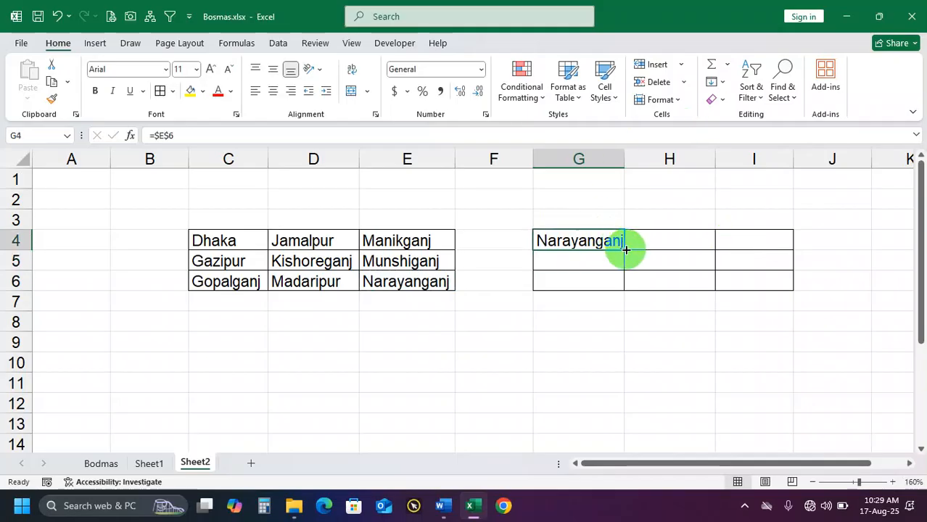
drag(634, 250, 788, 294)
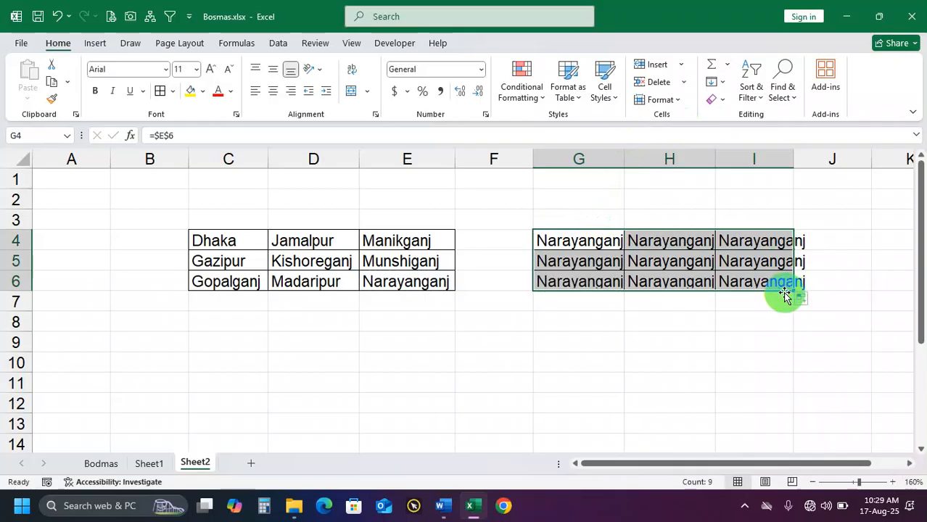
key(Delete)
click(589, 244)
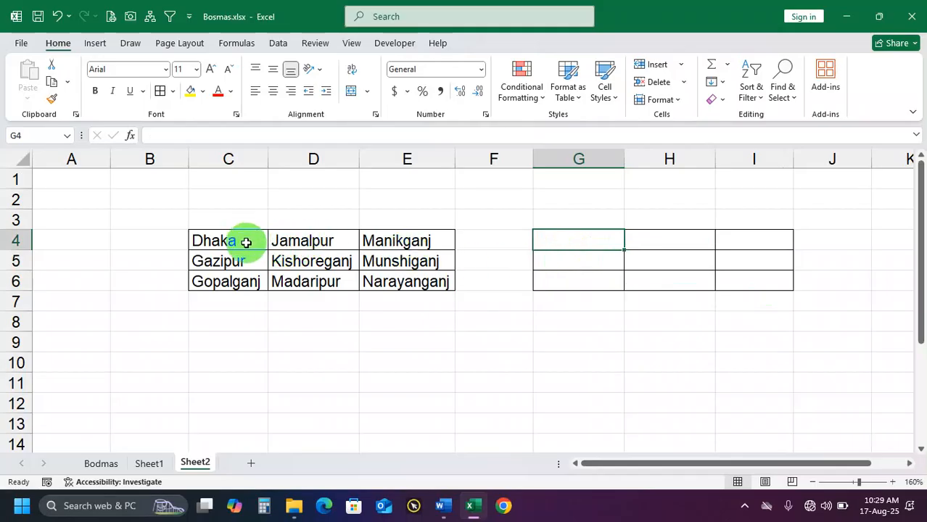
drag(245, 240, 365, 242)
click(571, 238)
drag(571, 238, 745, 239)
drag(578, 264, 720, 274)
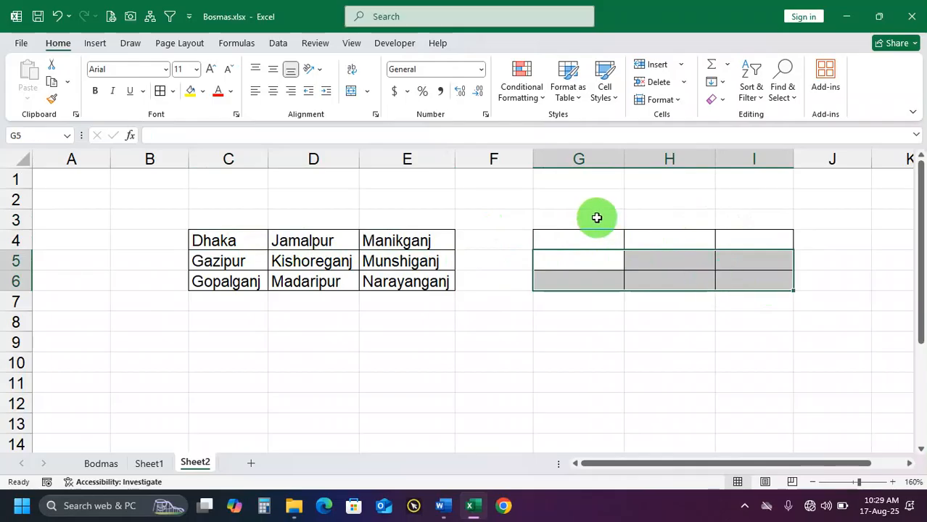
click(595, 236)
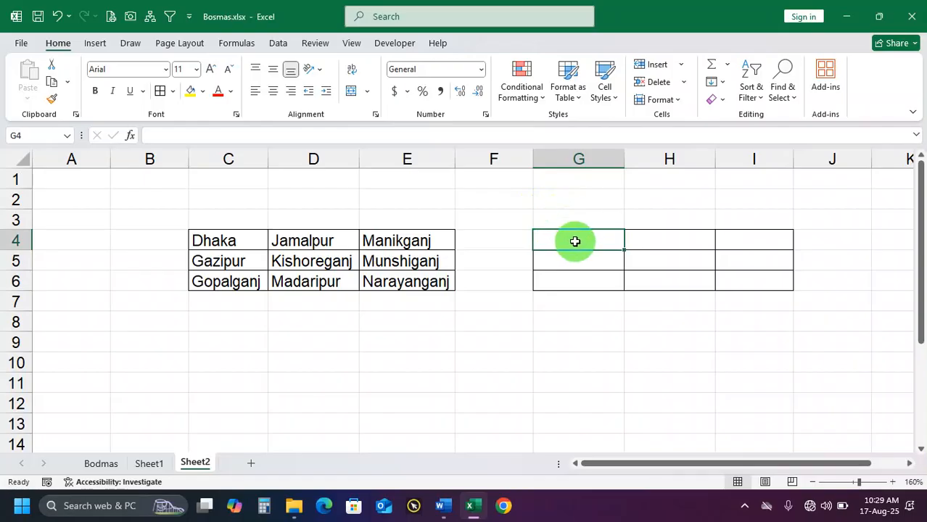
drag(575, 242, 734, 241)
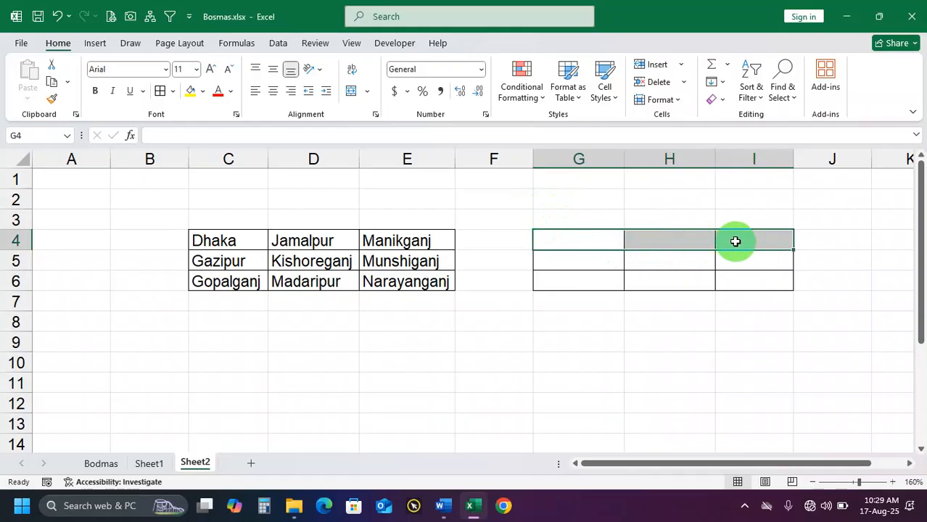
drag(606, 262, 738, 280)
Enter a mixed reference to Dhaka's cell with the row locked in G4 as =C$4
click(599, 239)
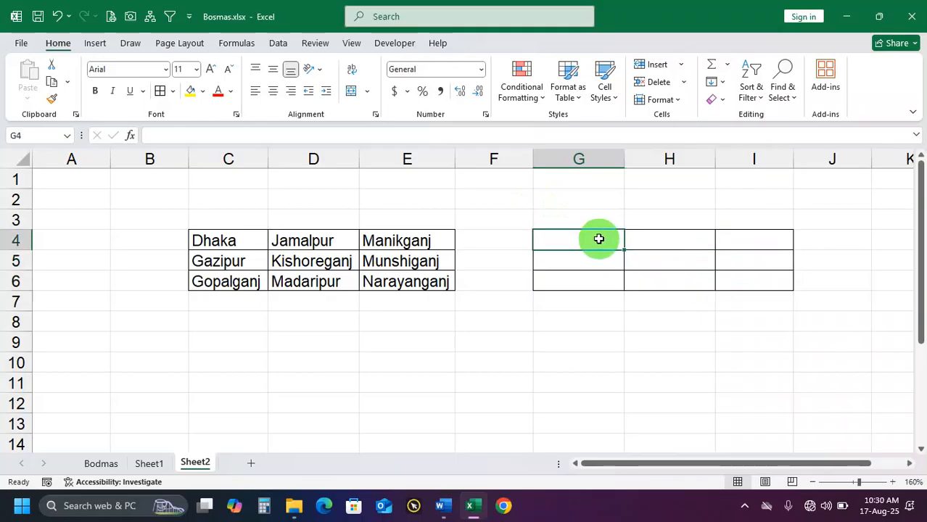
text(=c4)
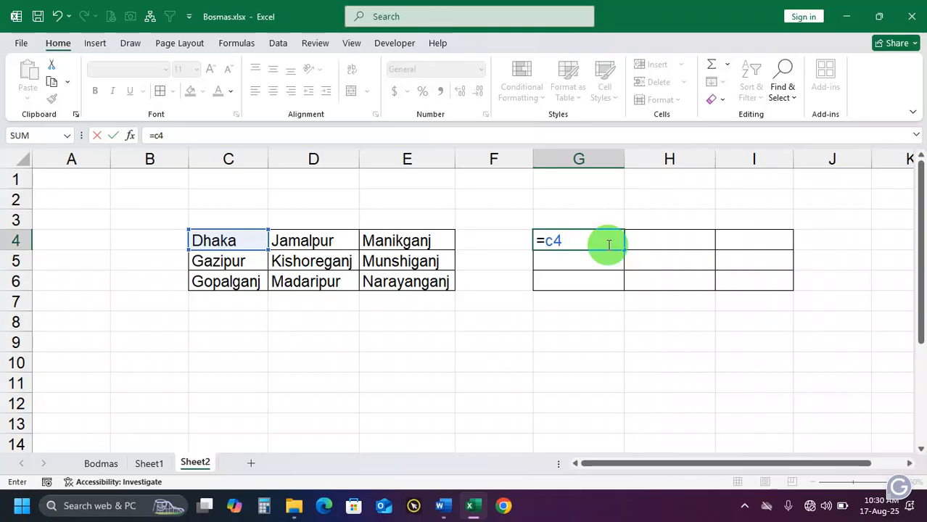
click(554, 240)
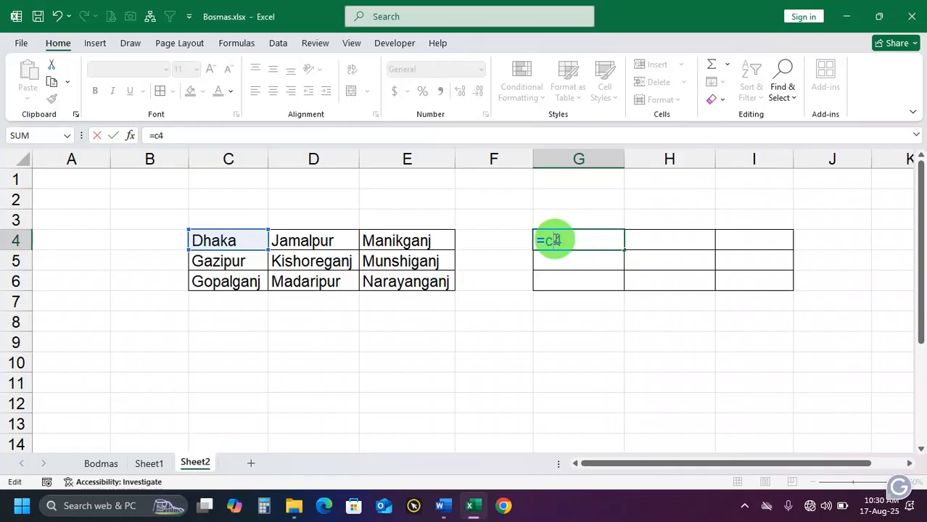
text($)
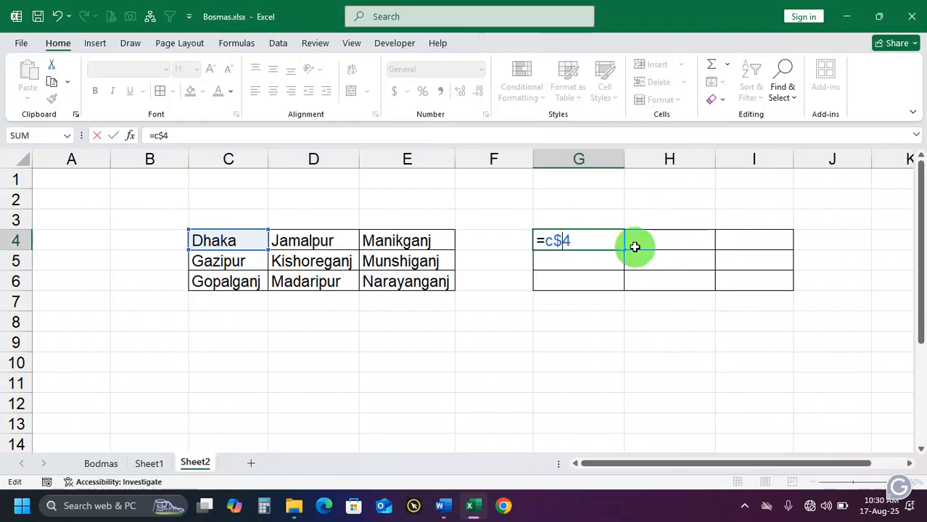
key(Return)
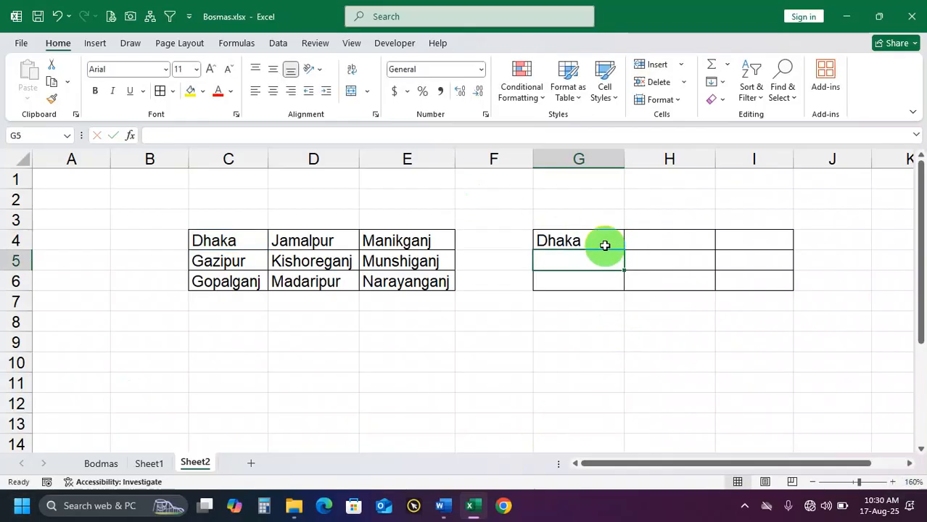
Fill the =C$4 formula from G4 across G4:I6, and clear the copies from the range
click(602, 238)
drag(623, 251, 777, 261)
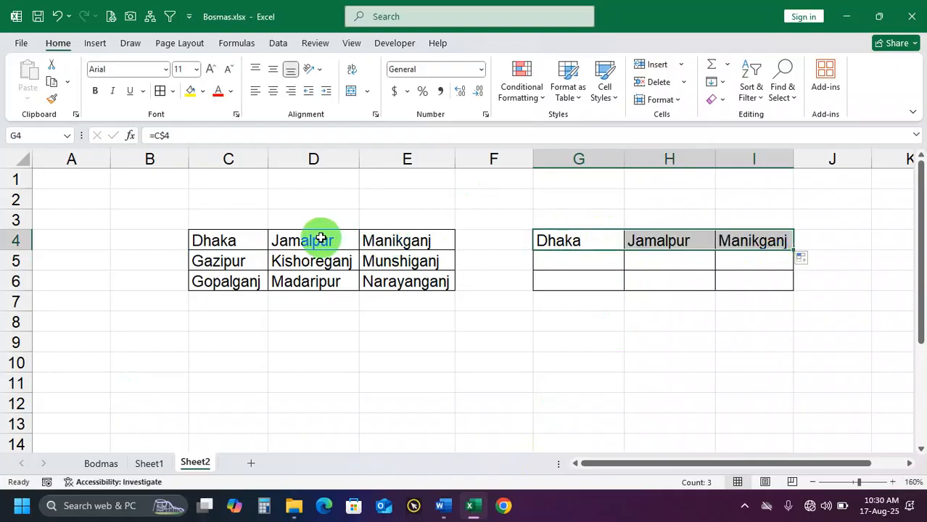
drag(317, 238, 382, 249)
drag(589, 241, 782, 242)
drag(598, 238, 785, 289)
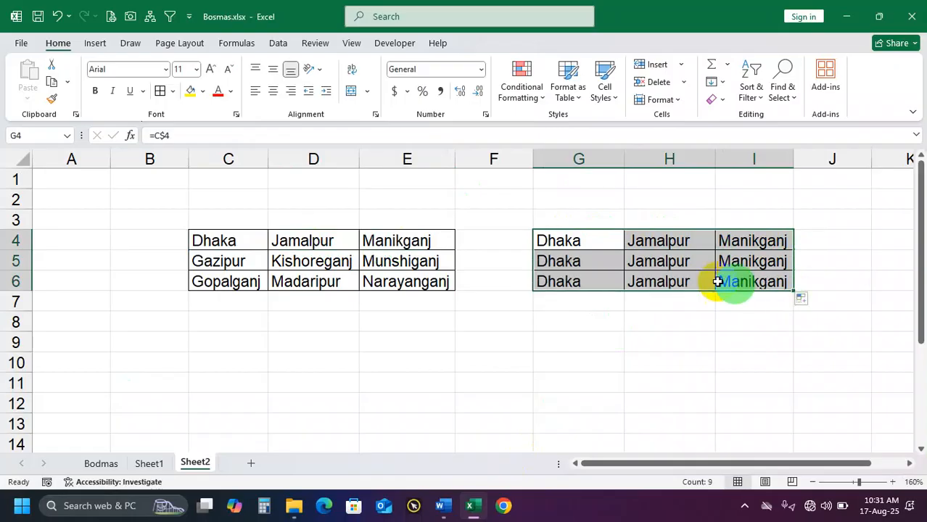
click(589, 263)
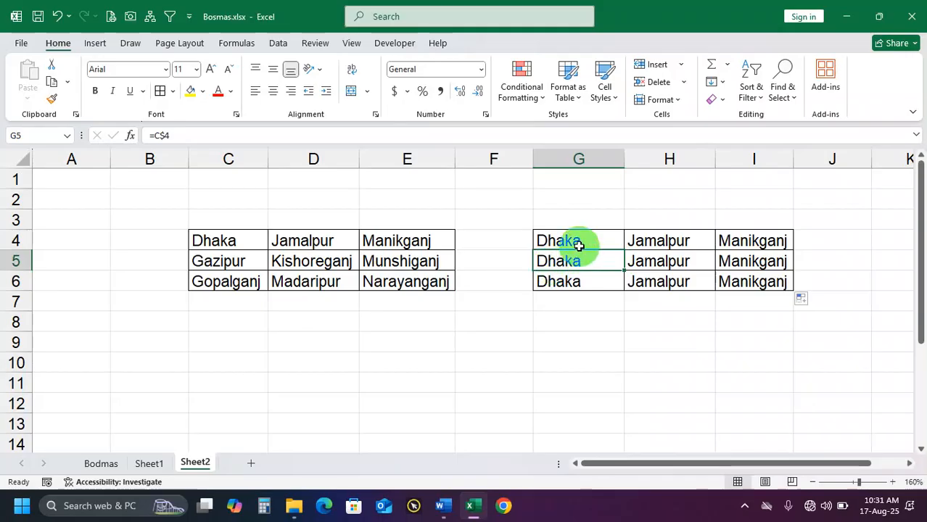
drag(590, 240, 734, 278)
key(Delete)
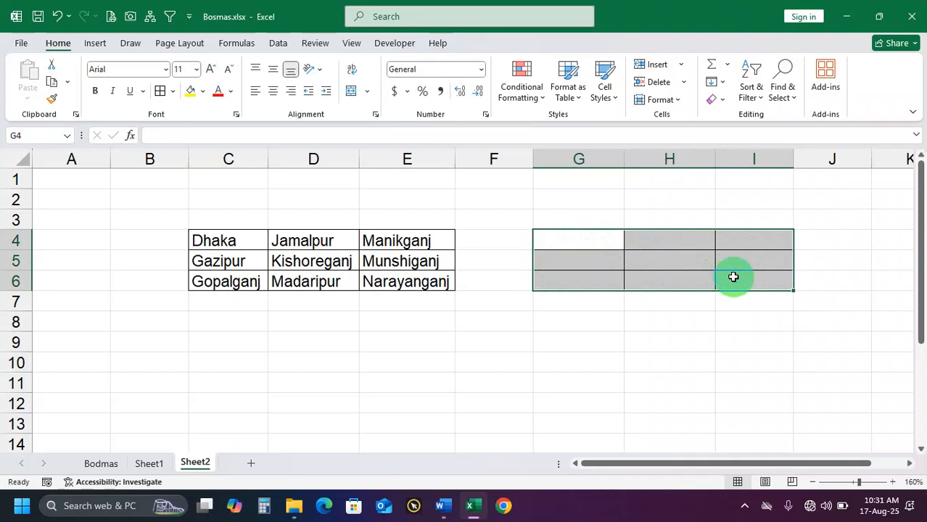
Enter an absolute reference to Munshiganj's cell in G4 as =$E$5
click(590, 242)
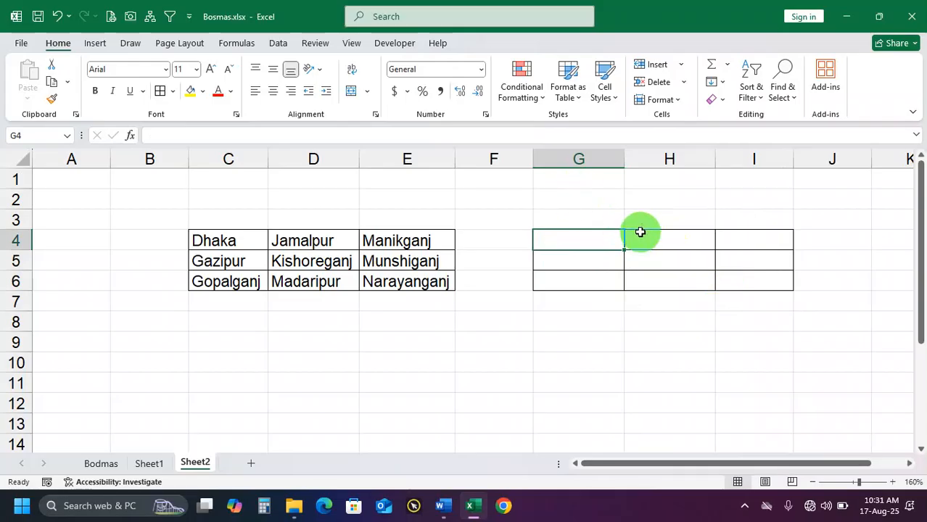
text(=)
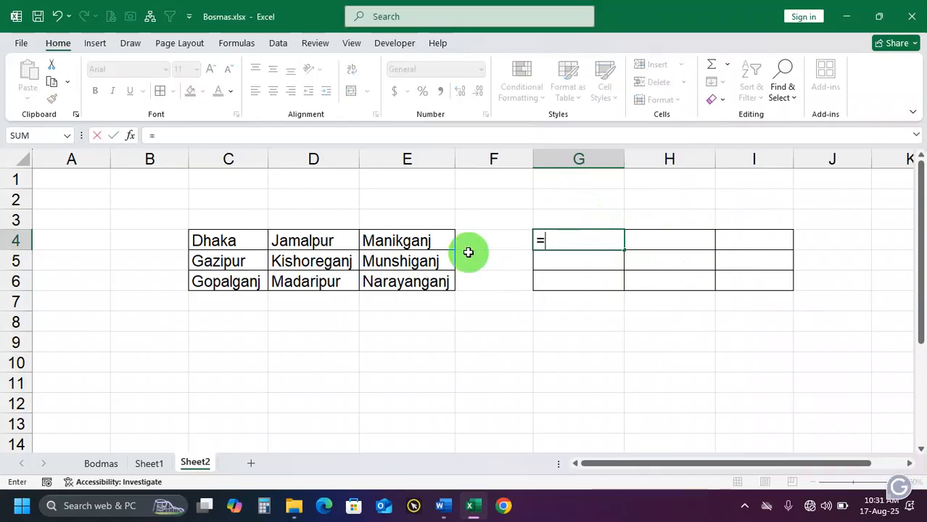
click(415, 264)
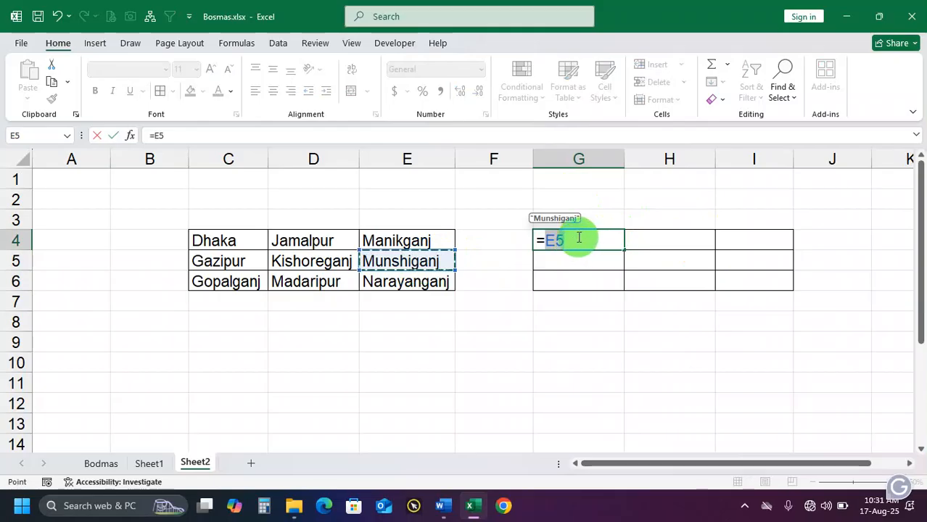
key(F4)
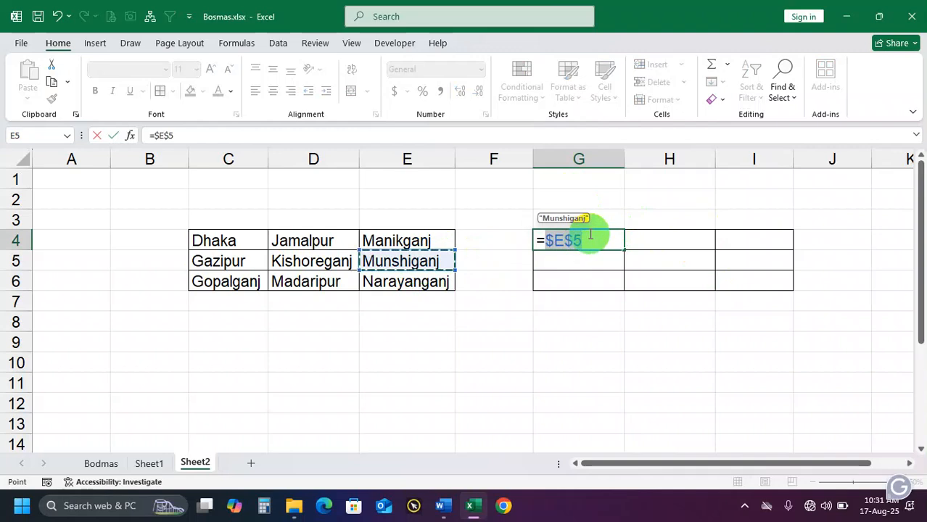
key(ctrl+Return)
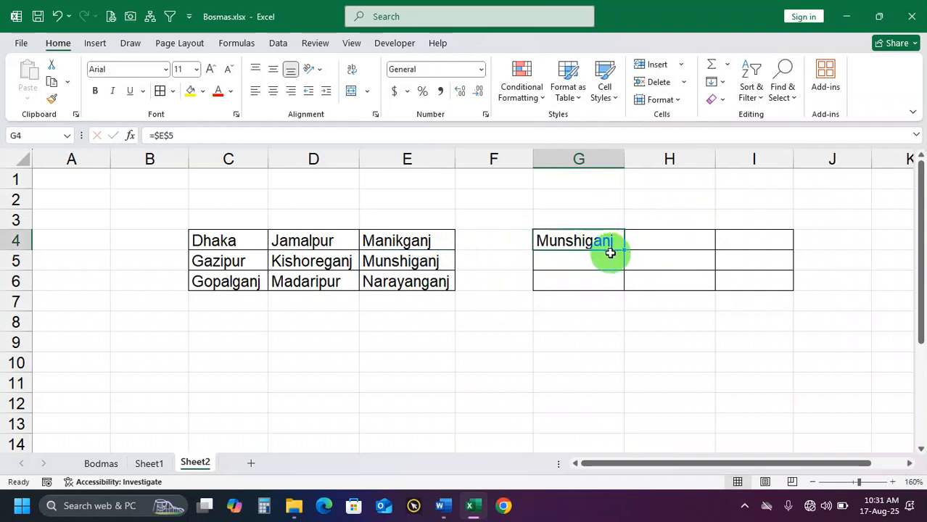
Fill the =$E$5 formula from G4 across G4:I6, and clear the whole range again
drag(623, 248, 792, 291)
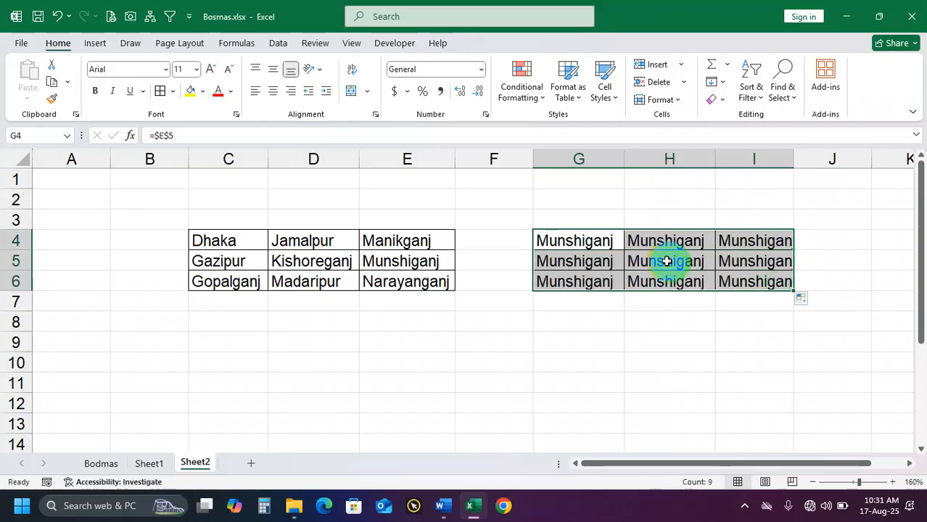
key(Delete)
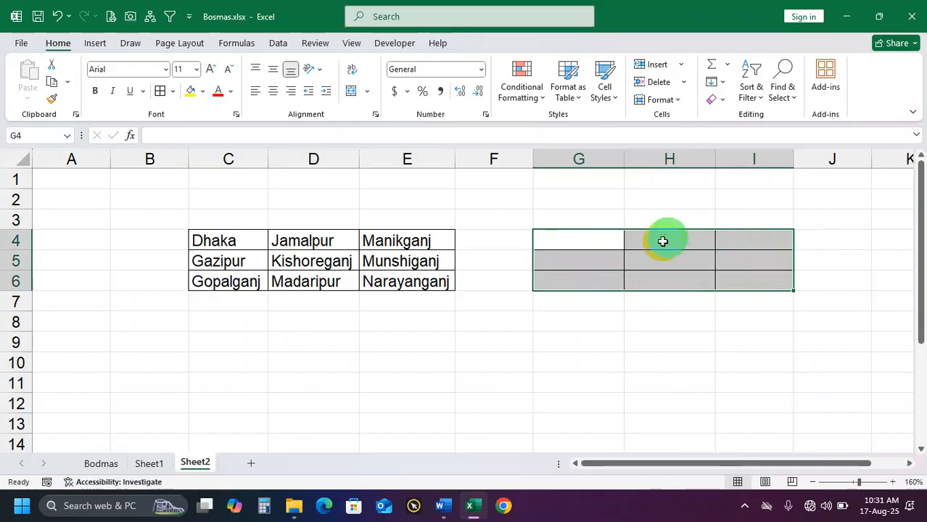
click(608, 245)
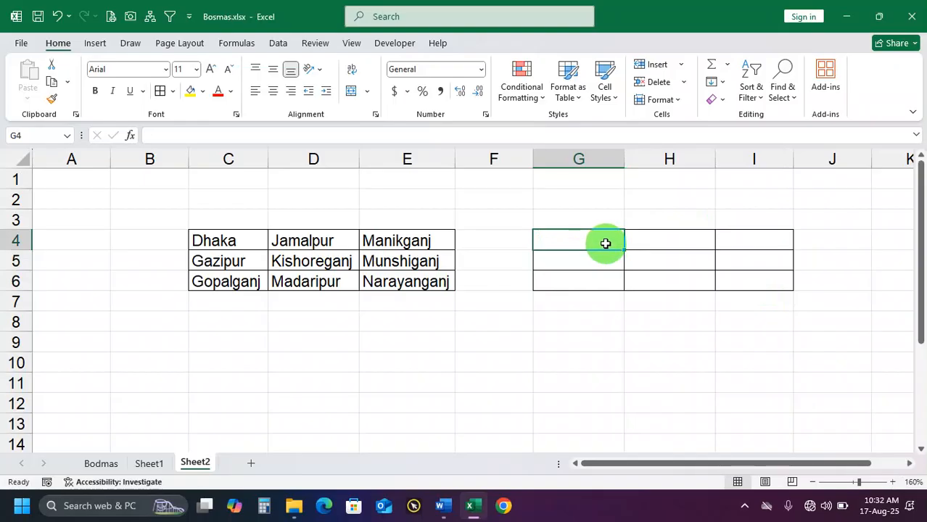
Enter a column-locked reference to Dhaka's cell in G4 as =$C4, and fill it across G4:I6
drag(214, 244, 223, 275)
click(553, 242)
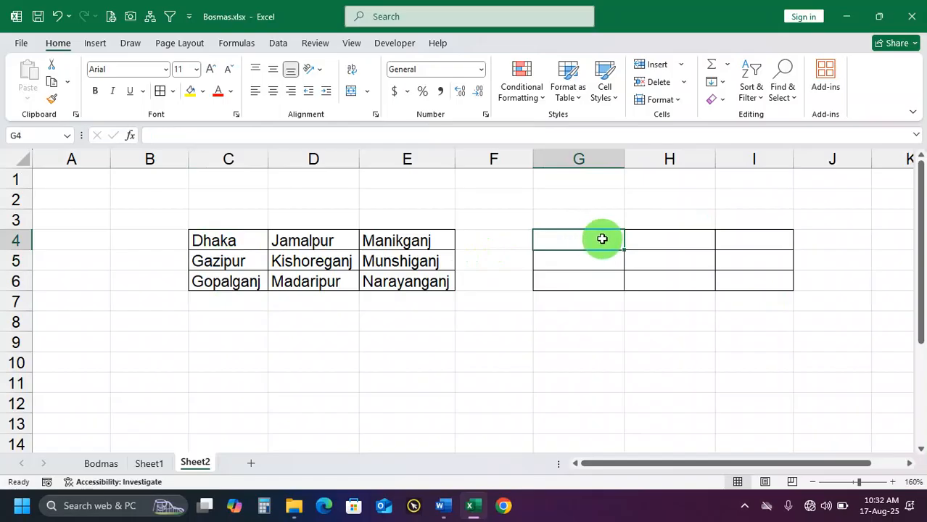
text(=)
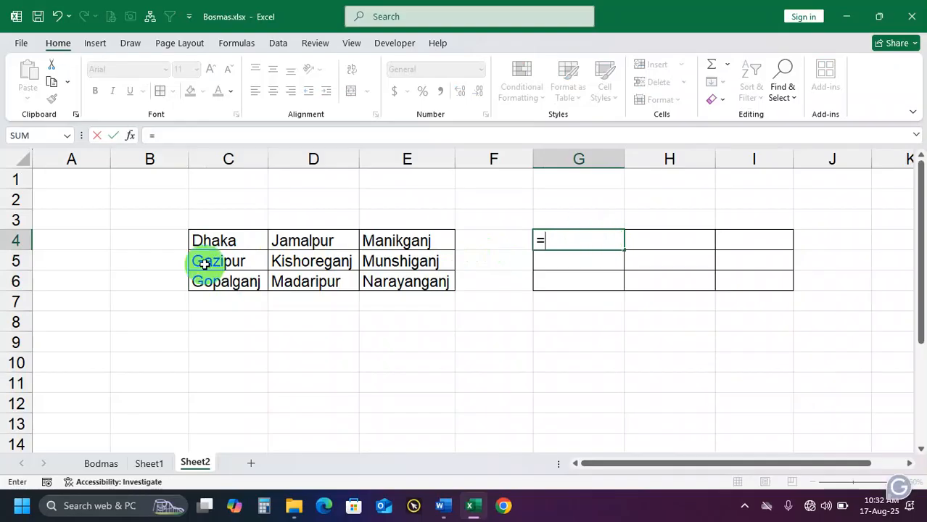
click(216, 237)
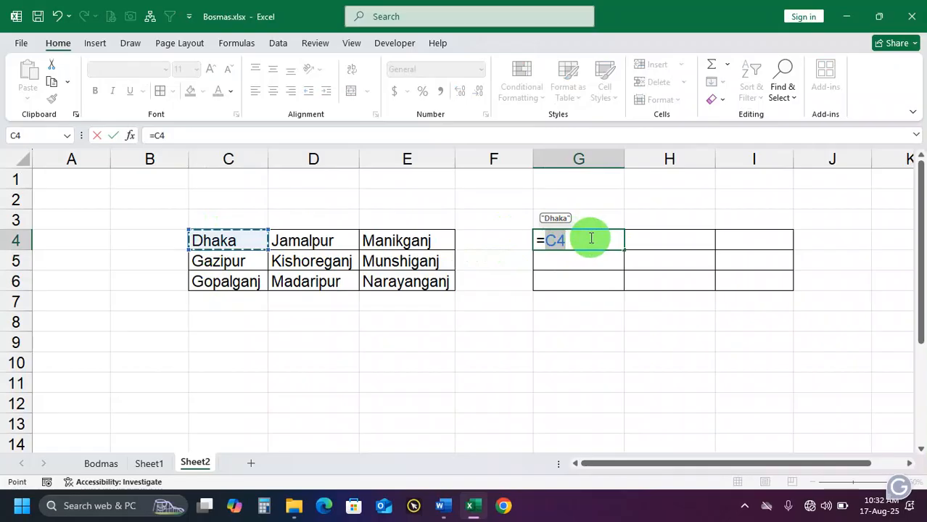
click(545, 240)
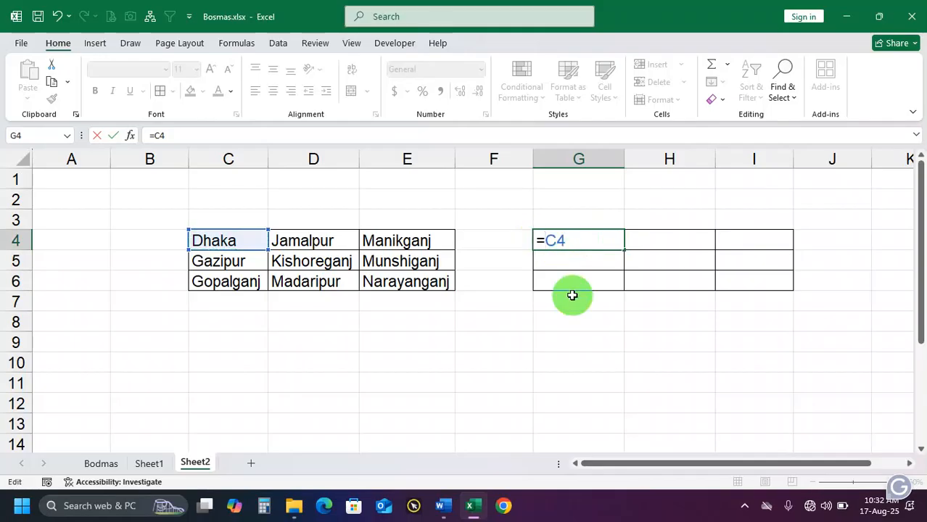
text($)
key(Return)
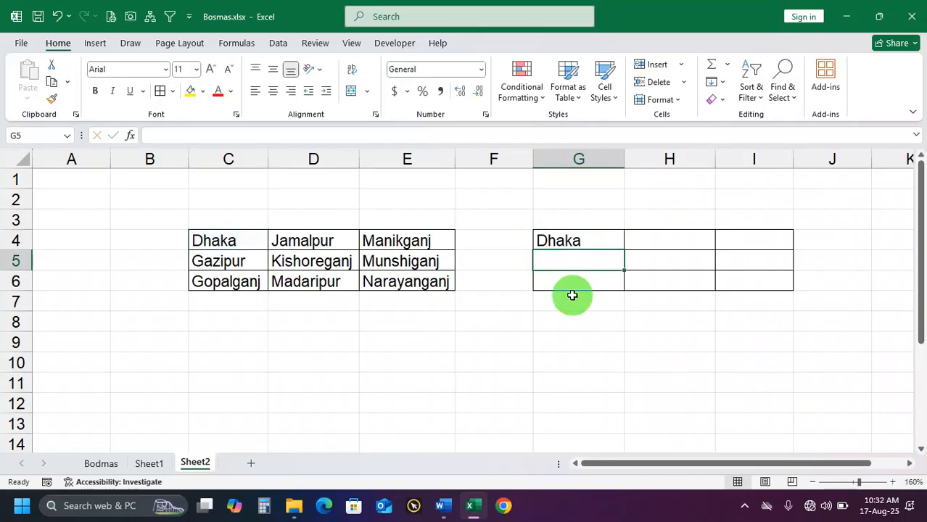
click(606, 235)
drag(624, 250, 787, 282)
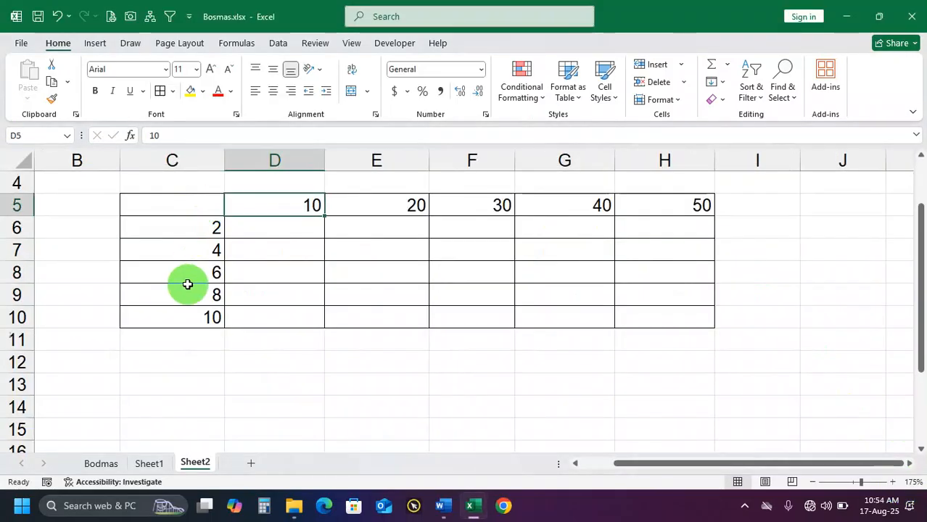
Fill the multiplication table's header cells C5:H5 and C6:C10 with yellow, and narrow column C
drag(190, 217, 194, 307)
drag(217, 206, 316, 204)
drag(214, 205, 664, 206)
click(190, 91)
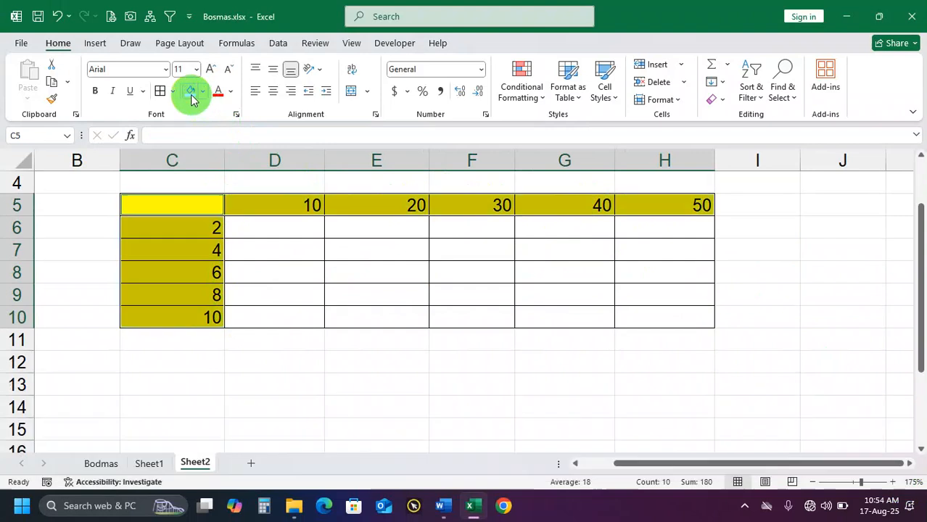
click(262, 229)
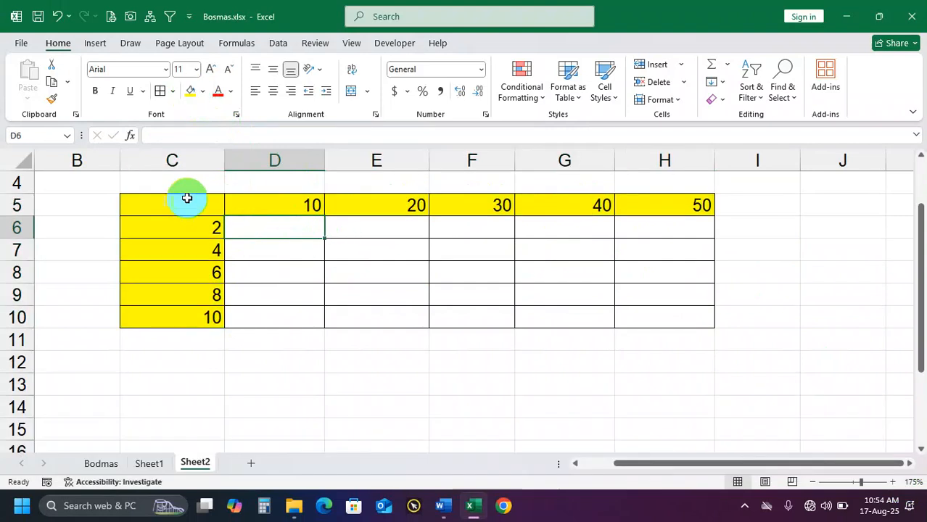
drag(224, 160, 171, 163)
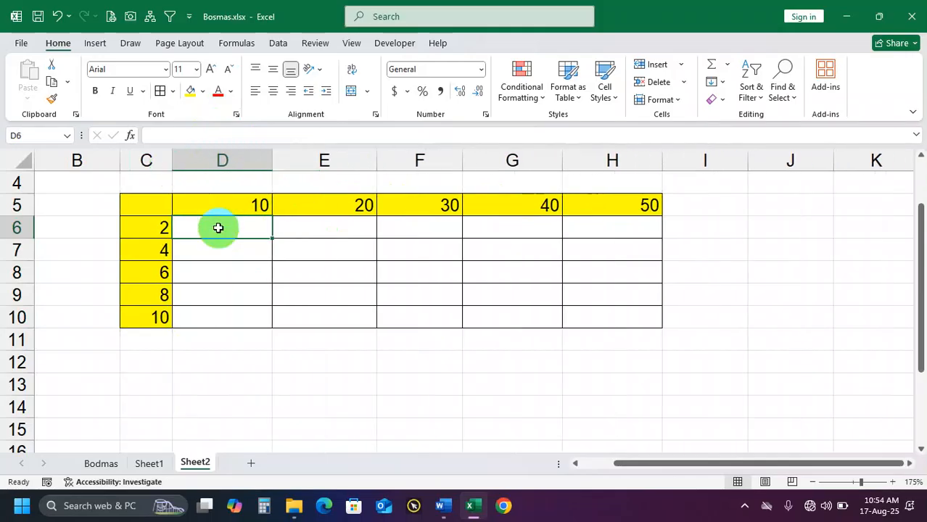
click(165, 225)
click(218, 225)
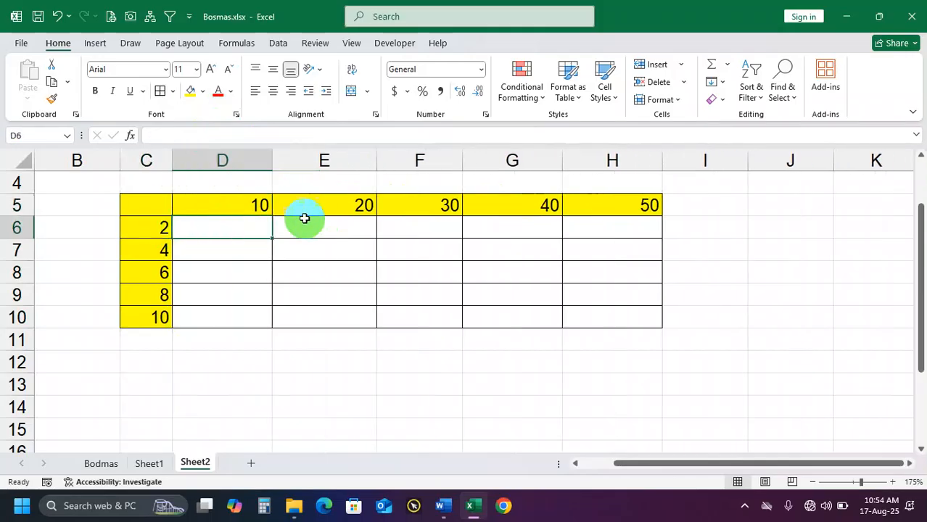
click(336, 207)
click(336, 221)
click(165, 228)
Enter the formula =D5*C6 in D6 to multiply the column header 10 by the row header 2
click(238, 233)
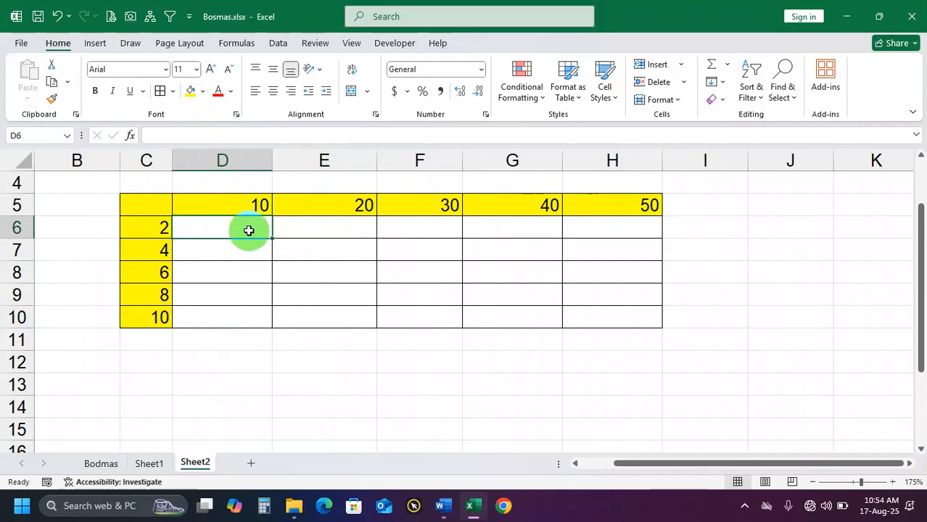
text(=)
click(247, 207)
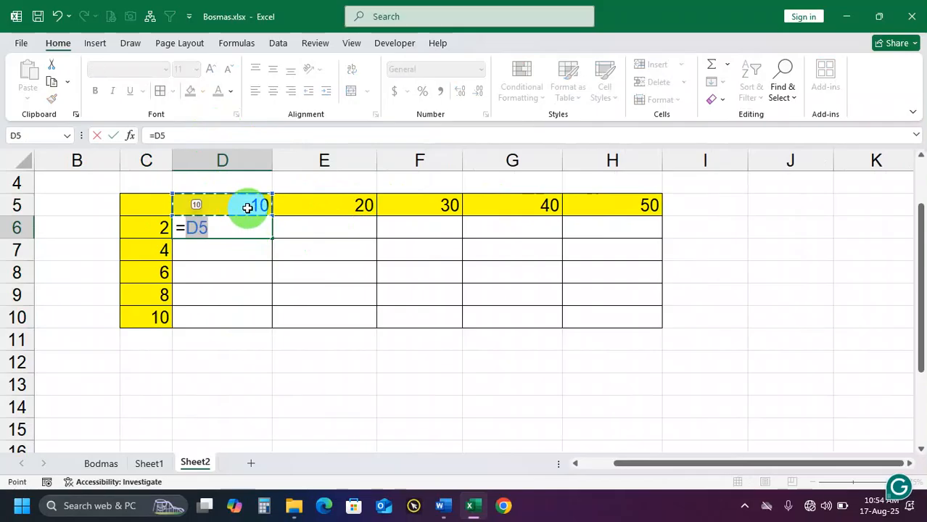
text(*)
click(159, 228)
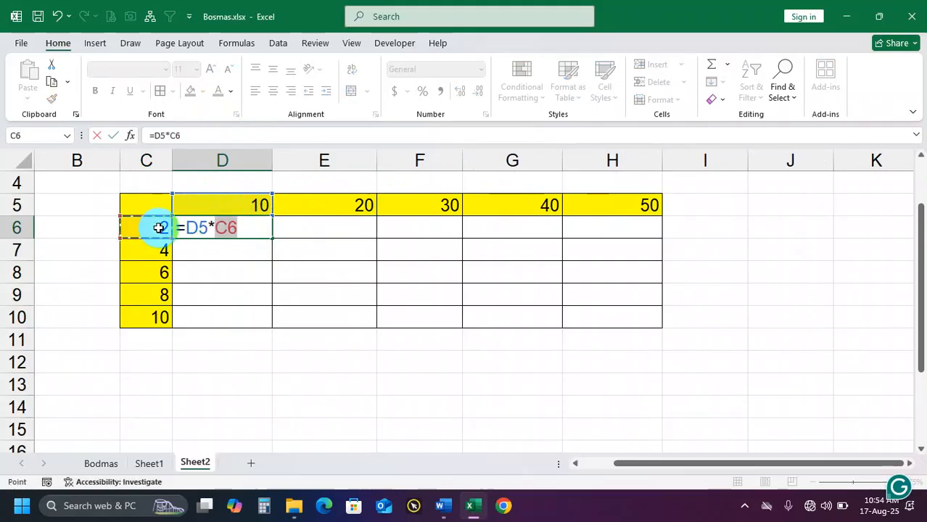
key(Return)
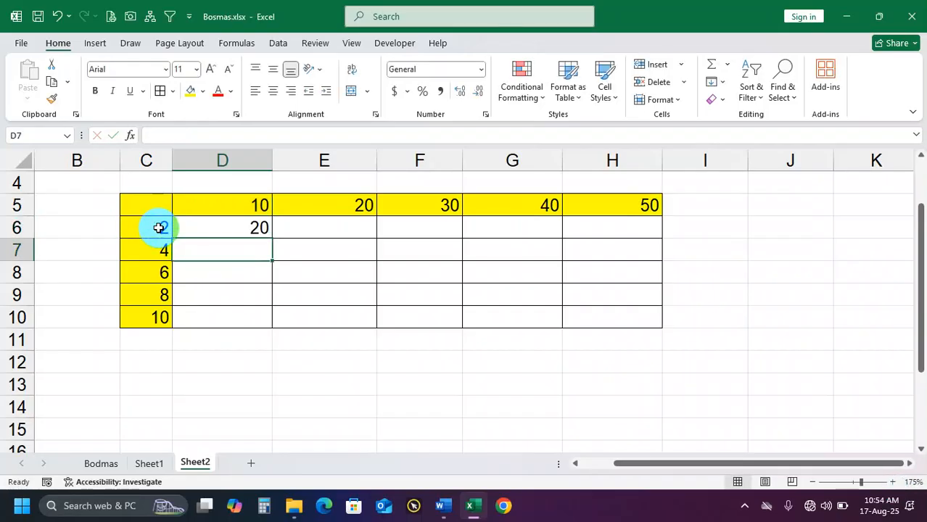
Enter the formula =E5*C6 in E6 to multiply the column header 20 by the row header 2
click(327, 205)
key(Down)
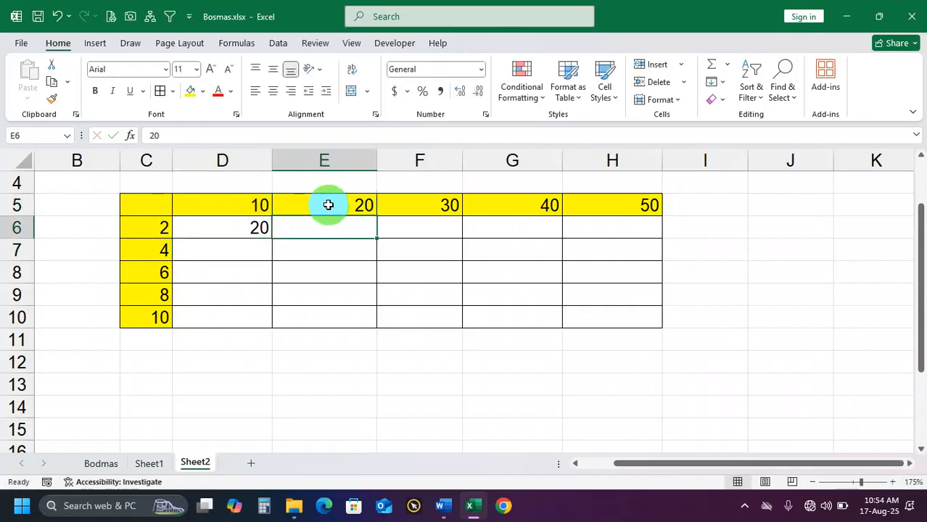
text(=)
click(328, 205)
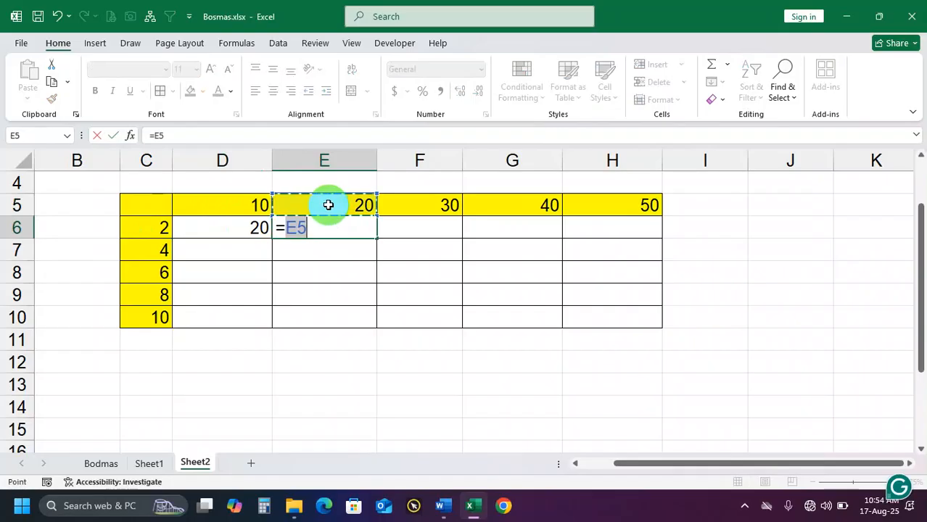
text(*)
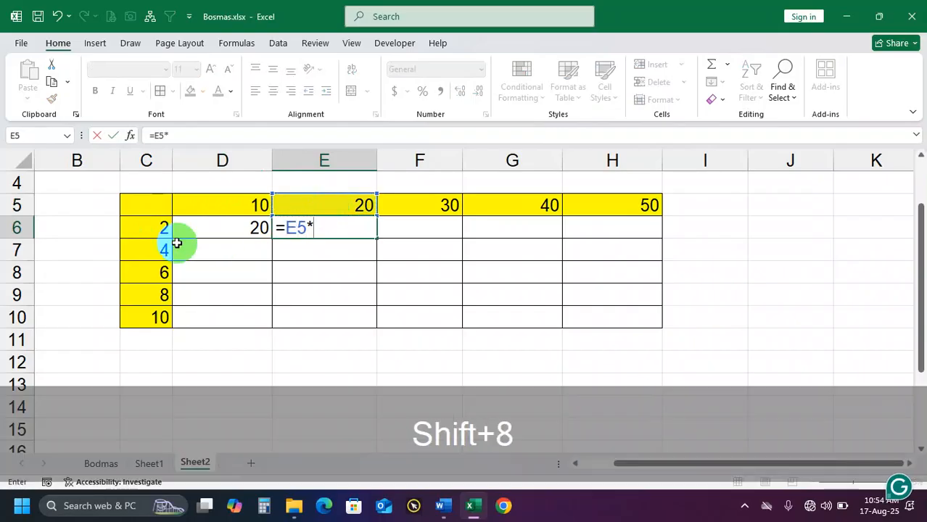
click(160, 230)
key(Return)
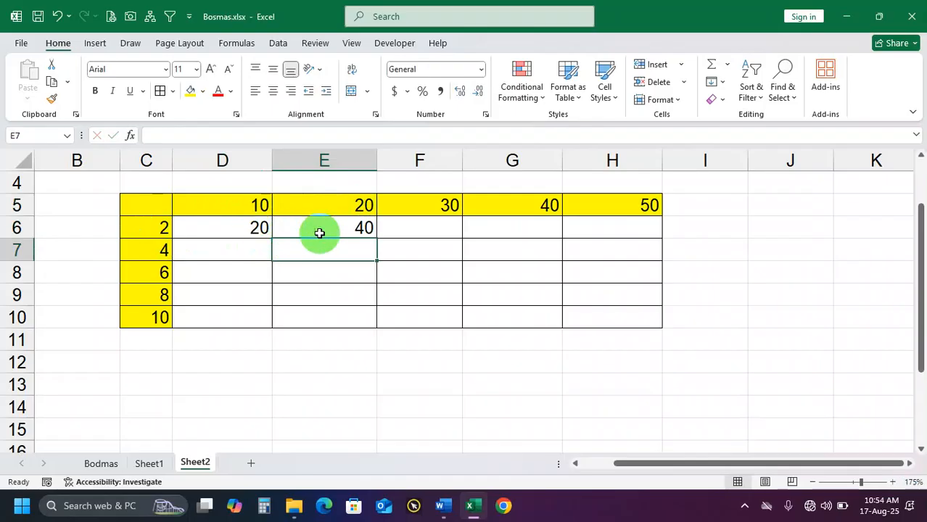
Clear the products in D6:E6 and enter the fully relative formula =D5*C6 in D6
drag(250, 229, 335, 225)
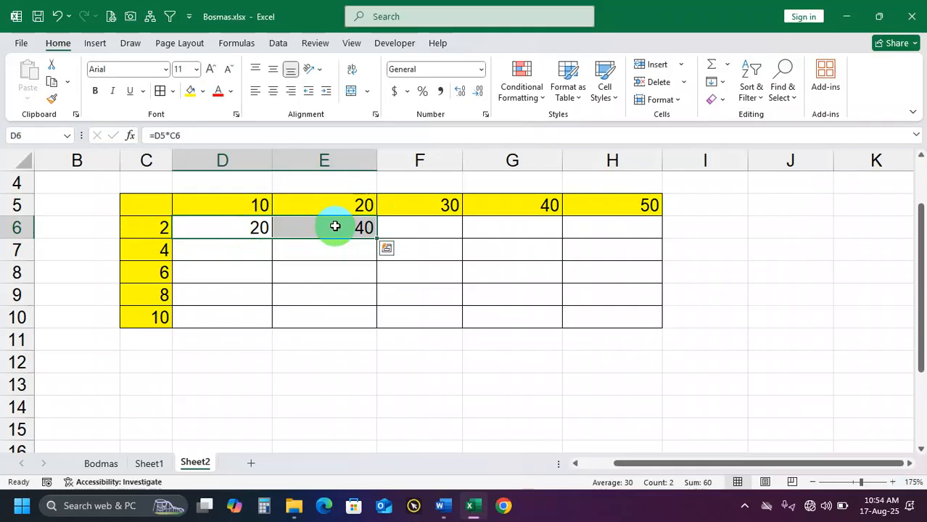
key(Delete)
click(254, 222)
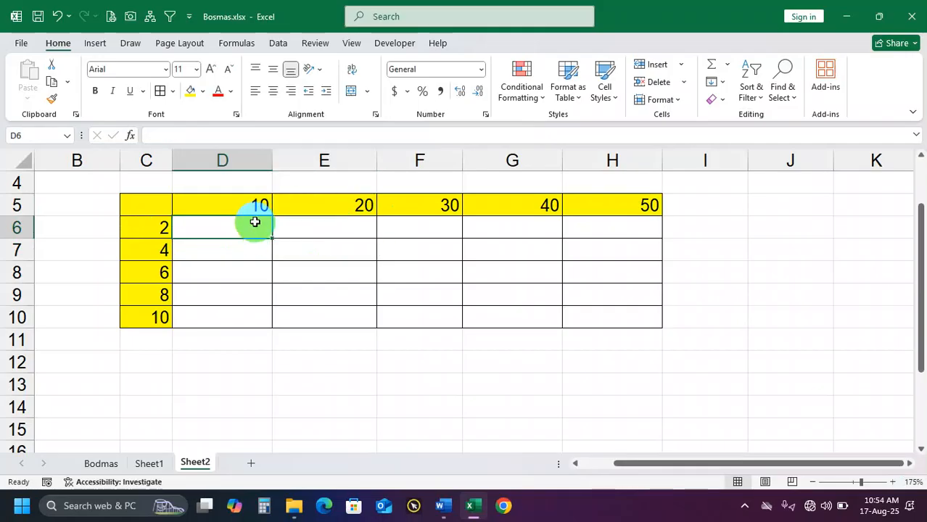
text(=)
click(247, 204)
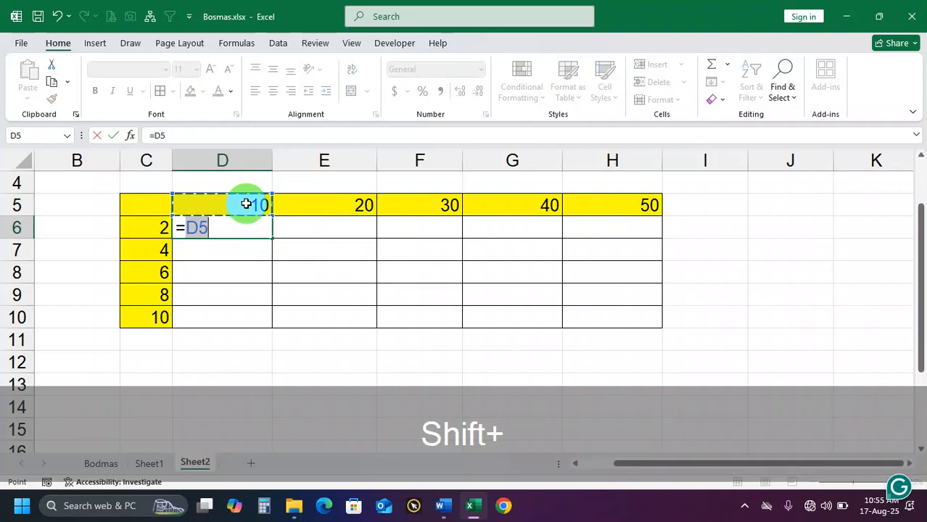
text(*)
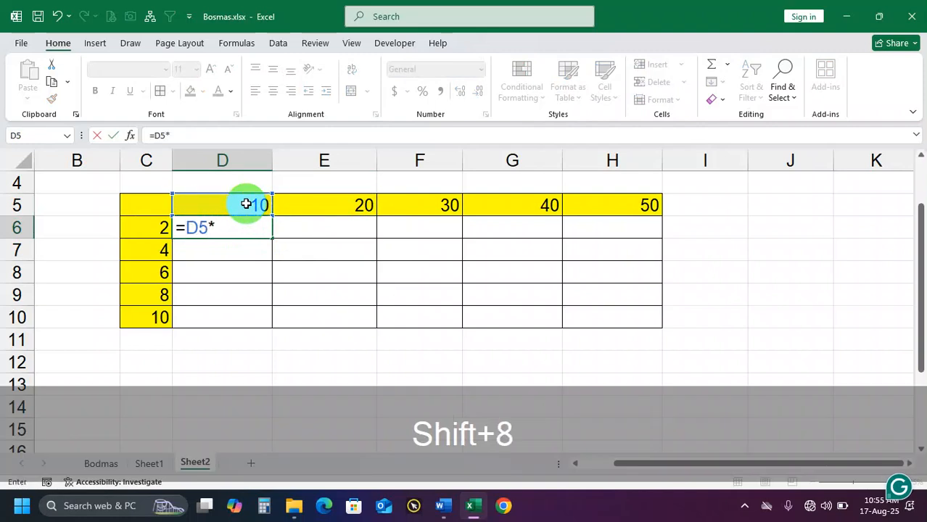
click(144, 226)
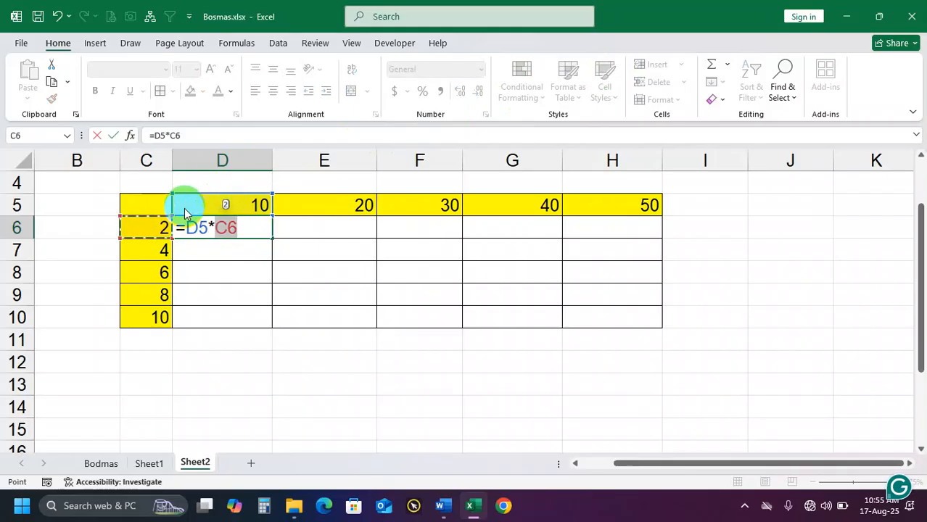
key(Return)
Fill the relative formula from D6 across to H6, and clear E6:H6
click(240, 226)
drag(272, 240, 638, 241)
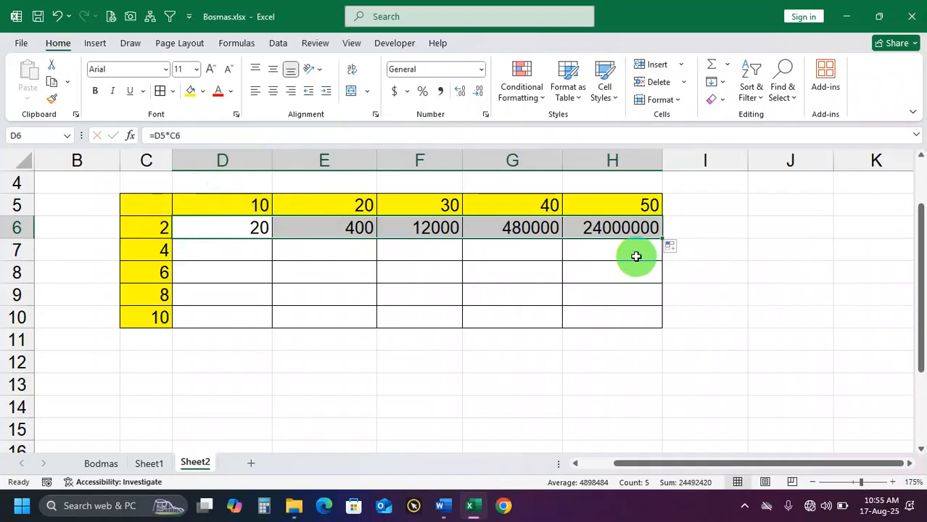
drag(356, 225, 605, 236)
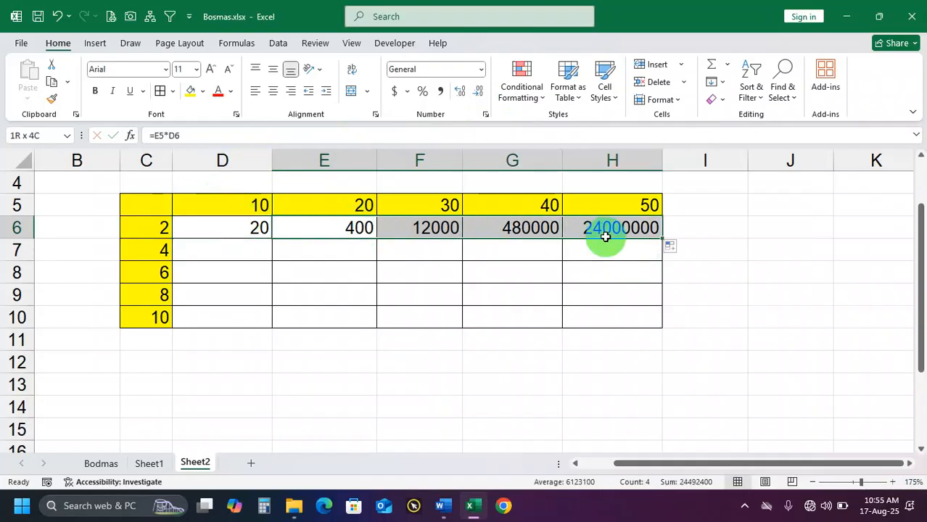
key(Delete)
Fill the relative formula from D6 down to D10, and clear D6:D10
click(262, 228)
drag(271, 238, 263, 320)
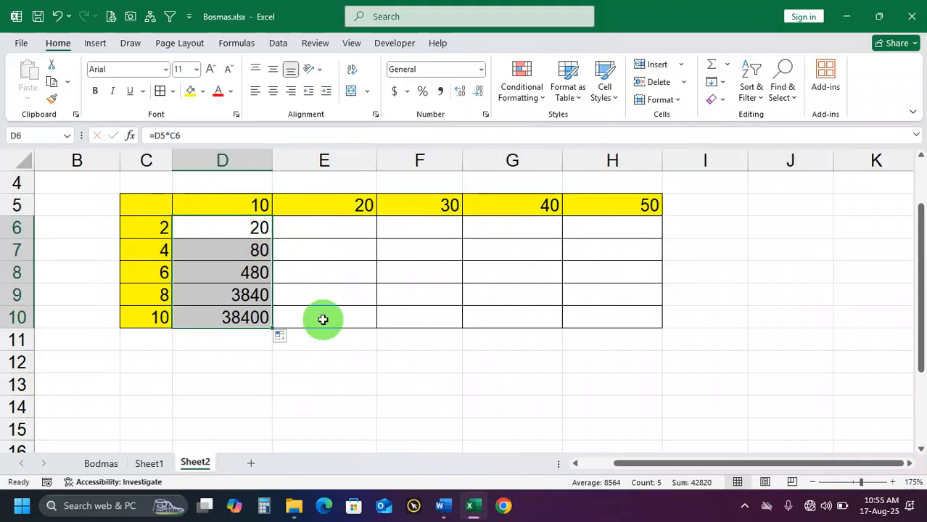
key(Delete)
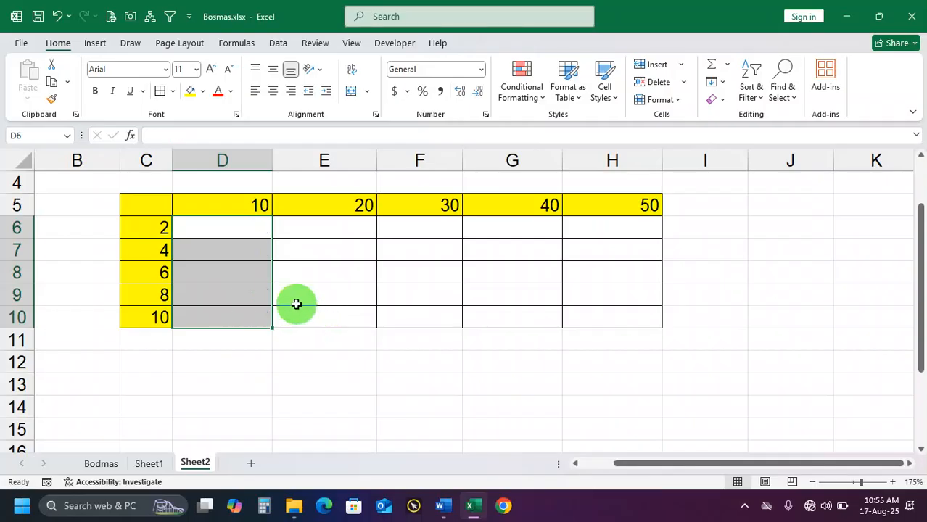
Enter =$D$5*C6 in D6 with an absolute reference to the column header 10, and fill it down to D10
click(246, 228)
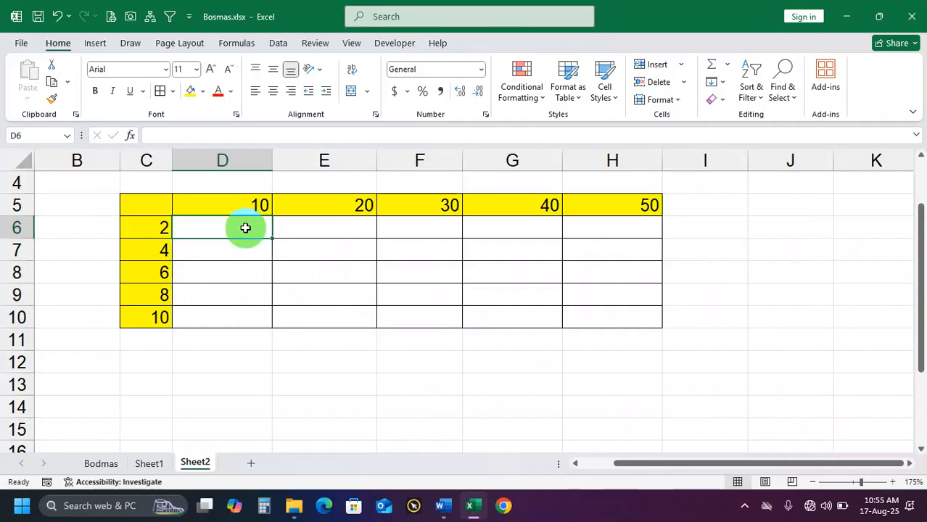
text(=)
click(238, 203)
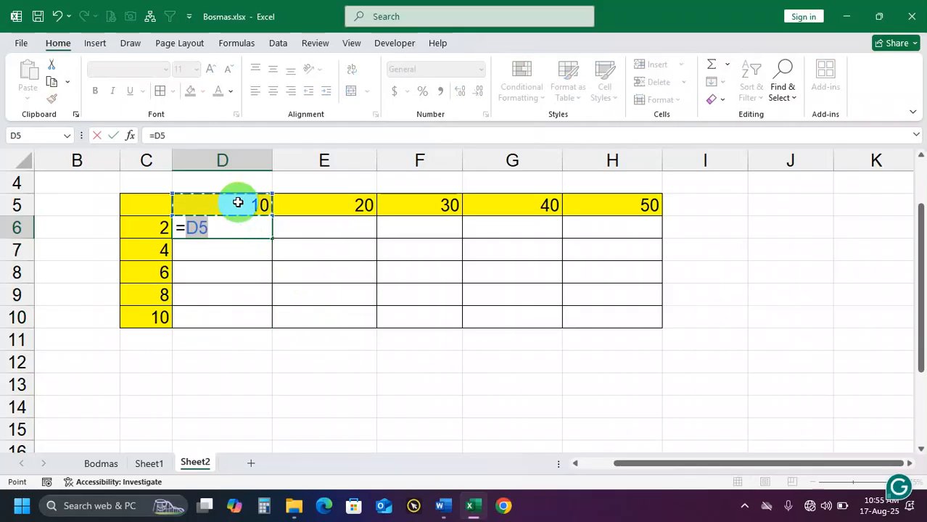
text(*)
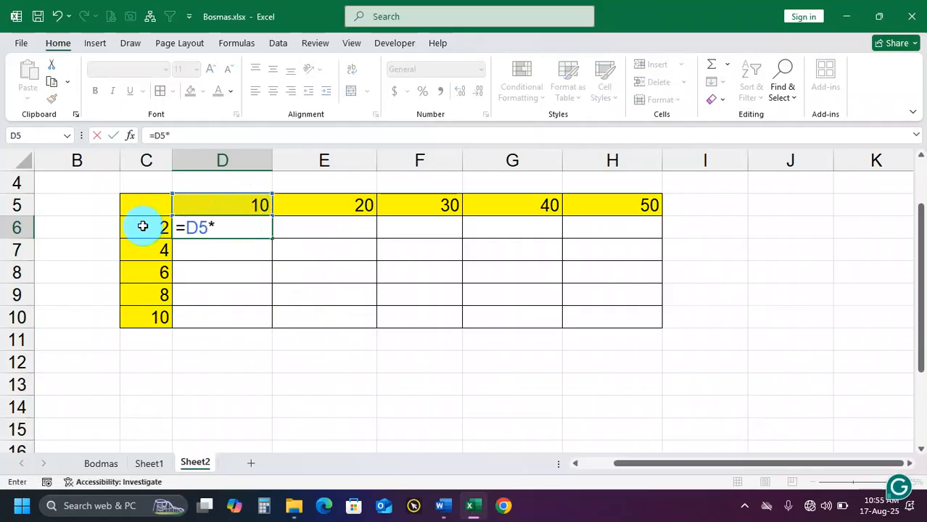
click(143, 226)
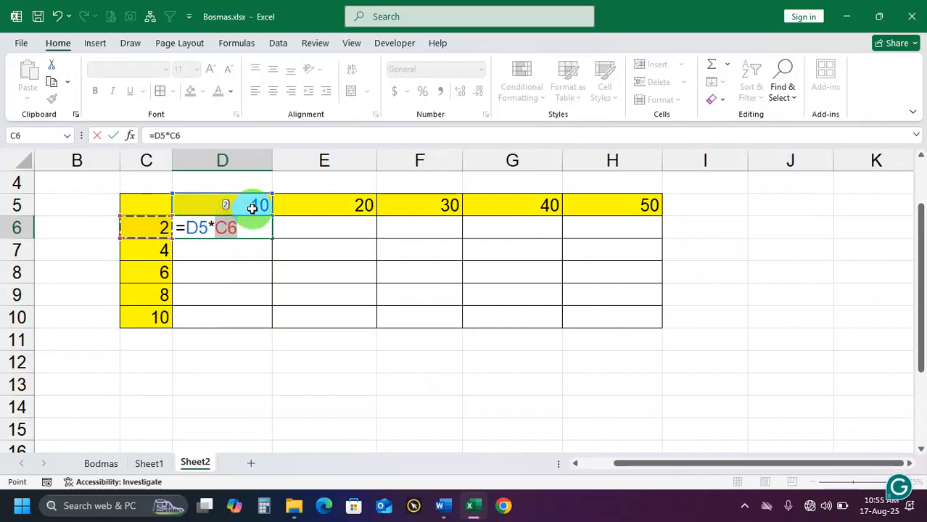
click(196, 230)
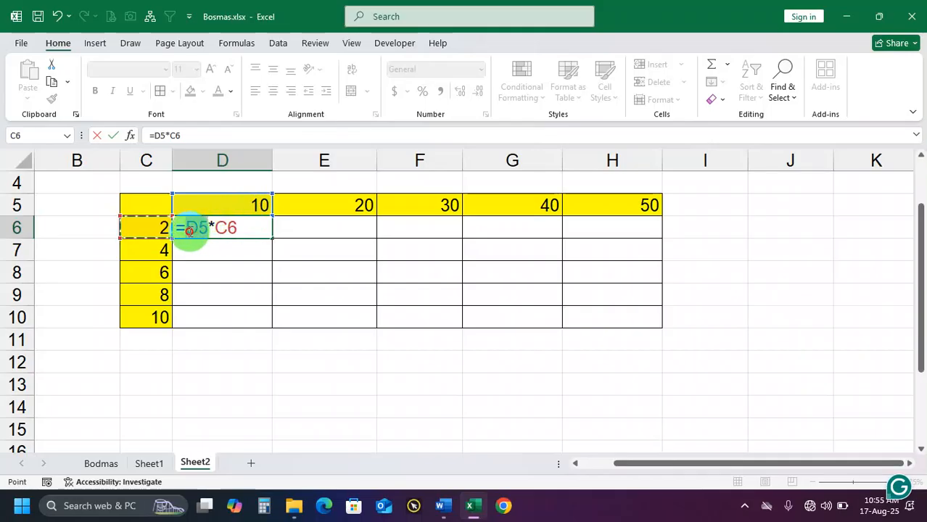
double_click(189, 229)
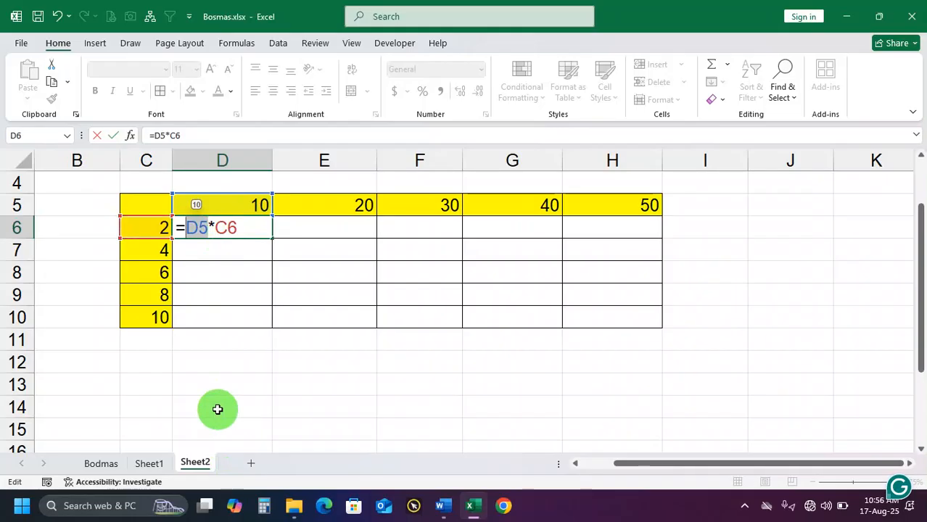
key(F4)
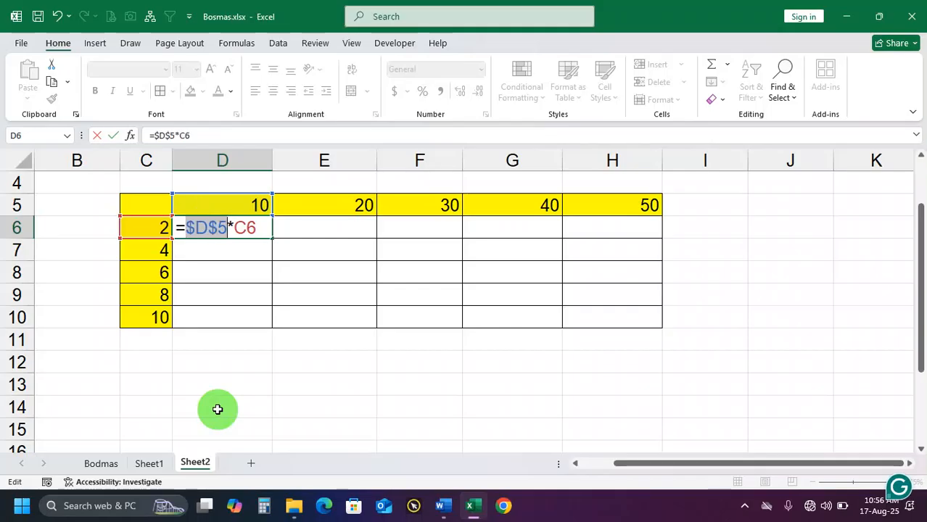
key(Return)
click(250, 228)
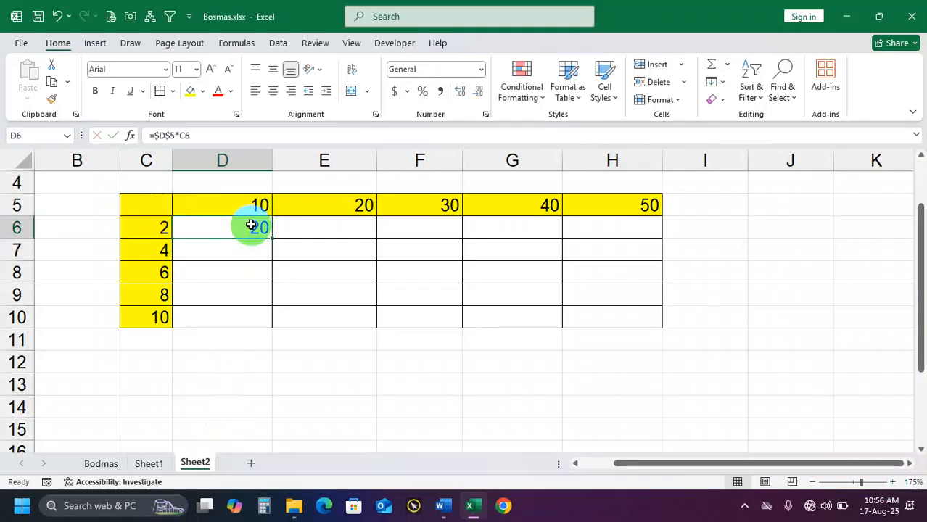
drag(272, 240, 263, 326)
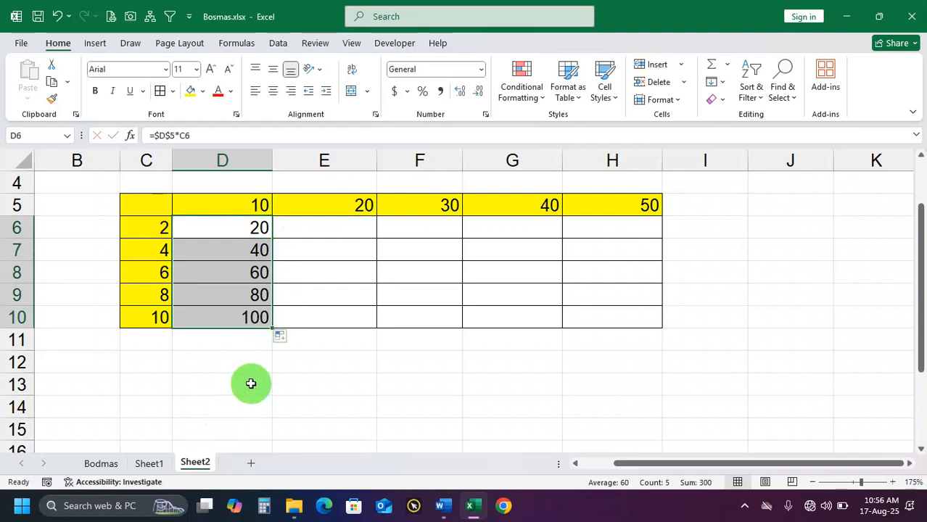
Check the products in D6:D10 against the header in D5, and fill D6's =$D$5*C6 formula across to H6
click(192, 286)
click(145, 333)
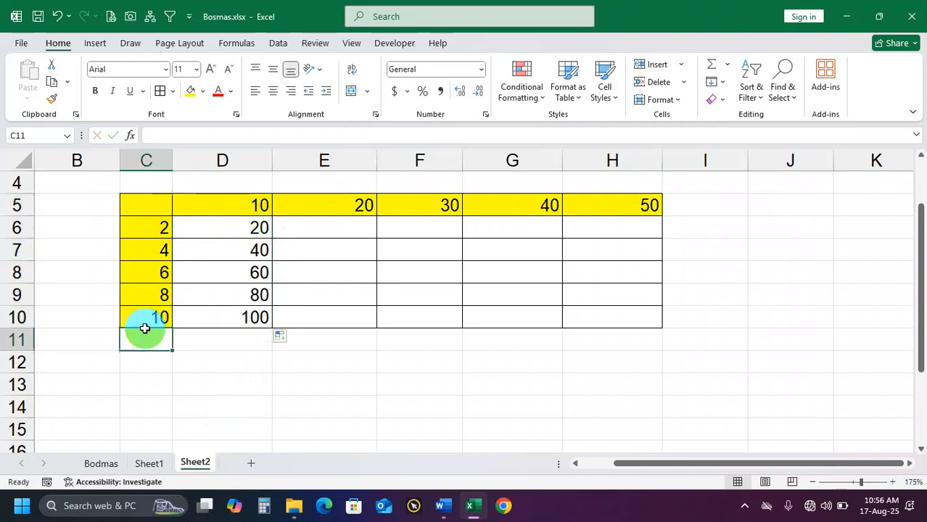
click(252, 317)
drag(240, 233, 240, 317)
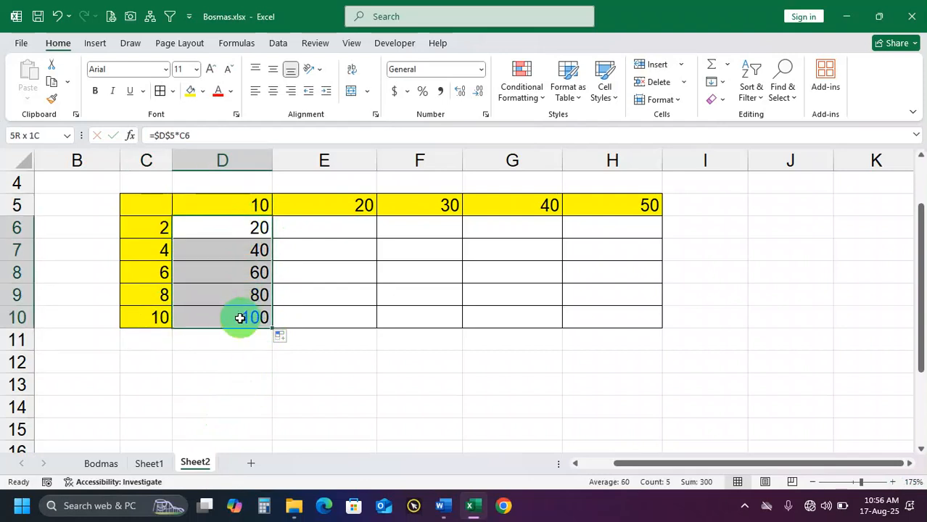
drag(228, 205, 235, 311)
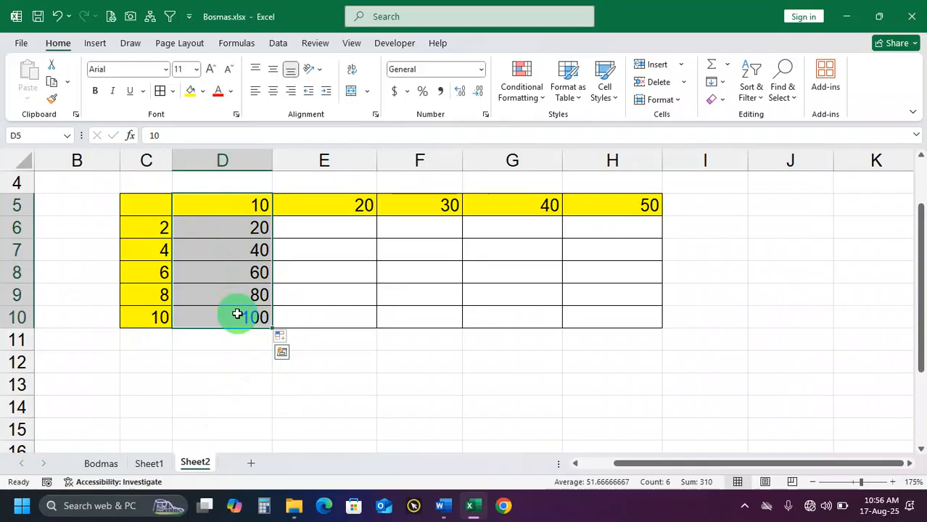
click(243, 320)
click(251, 229)
drag(273, 238, 613, 239)
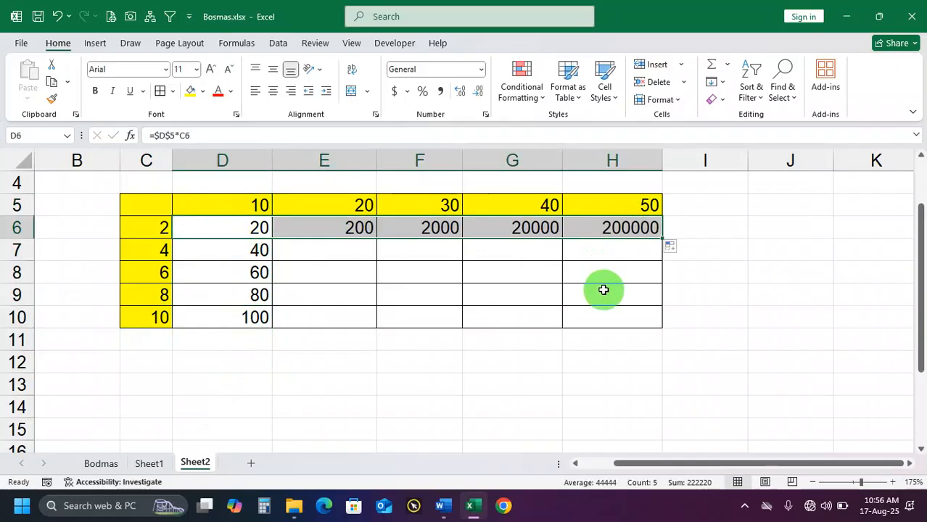
Compare the filled results in E6:H6 with their column headers in row 5 and the row header in C6
drag(347, 232, 439, 231)
click(616, 228)
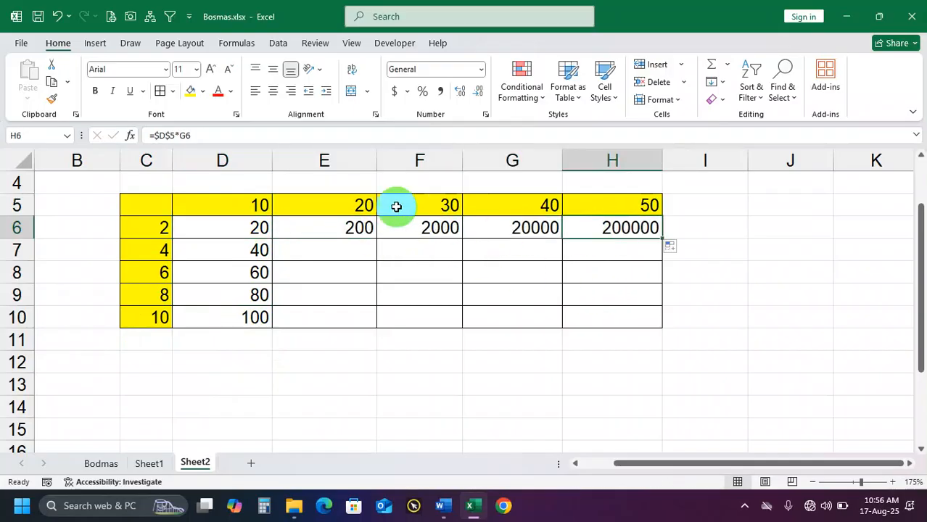
click(331, 214)
click(155, 228)
click(331, 222)
click(348, 211)
click(159, 228)
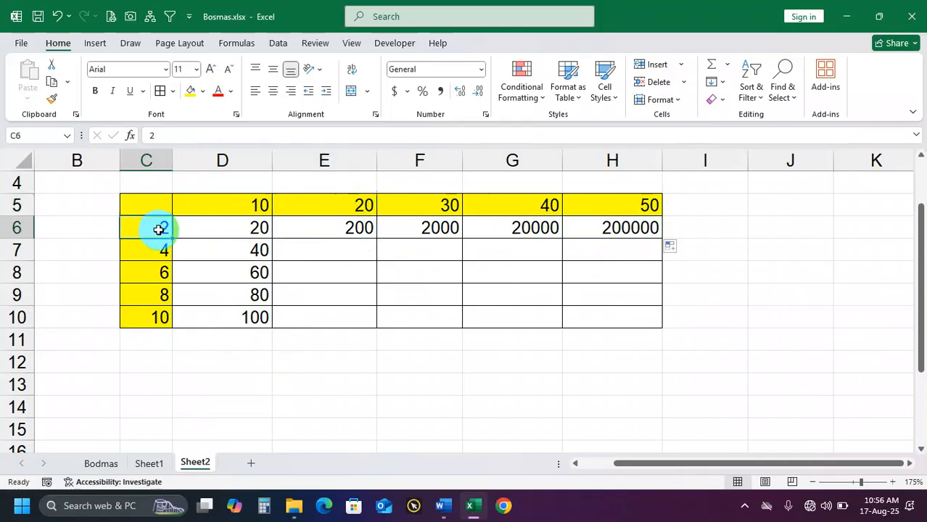
click(333, 226)
click(441, 208)
click(169, 226)
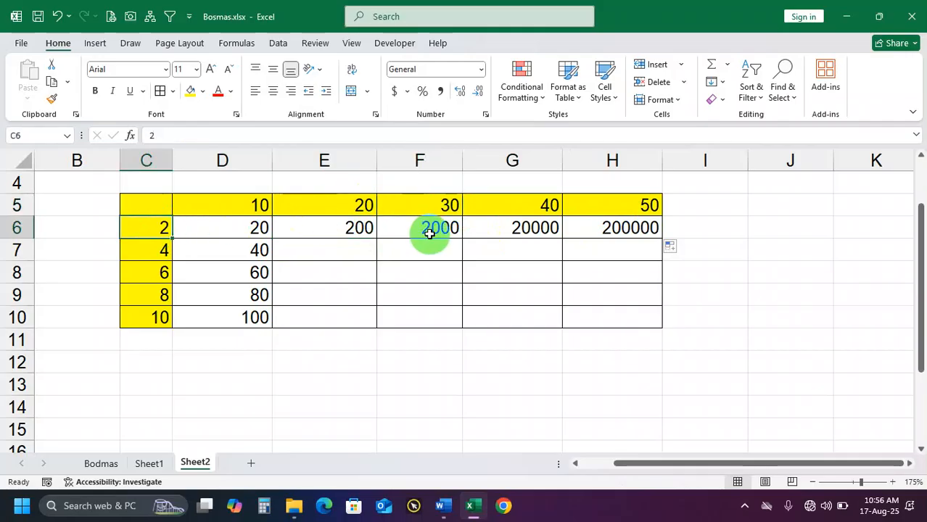
click(435, 229)
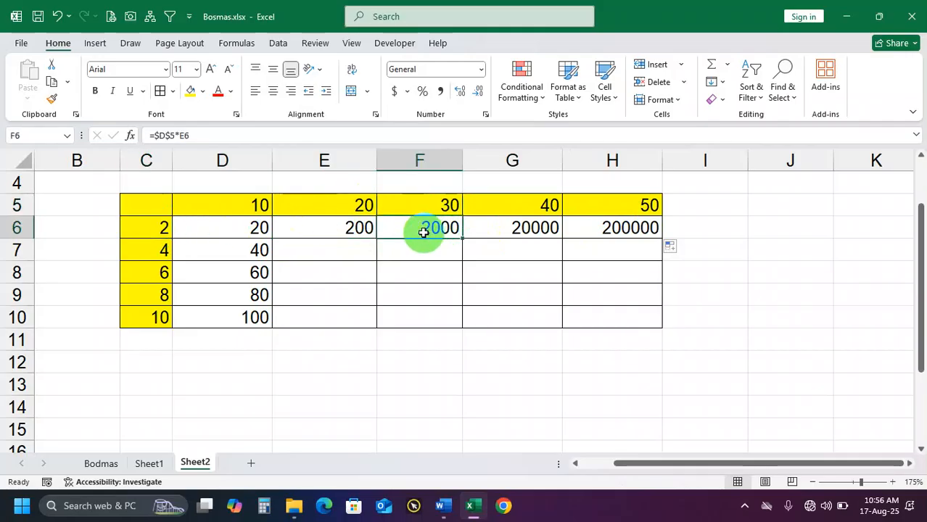
Clear the results in E6:H6 and D6:D10
drag(363, 228, 583, 225)
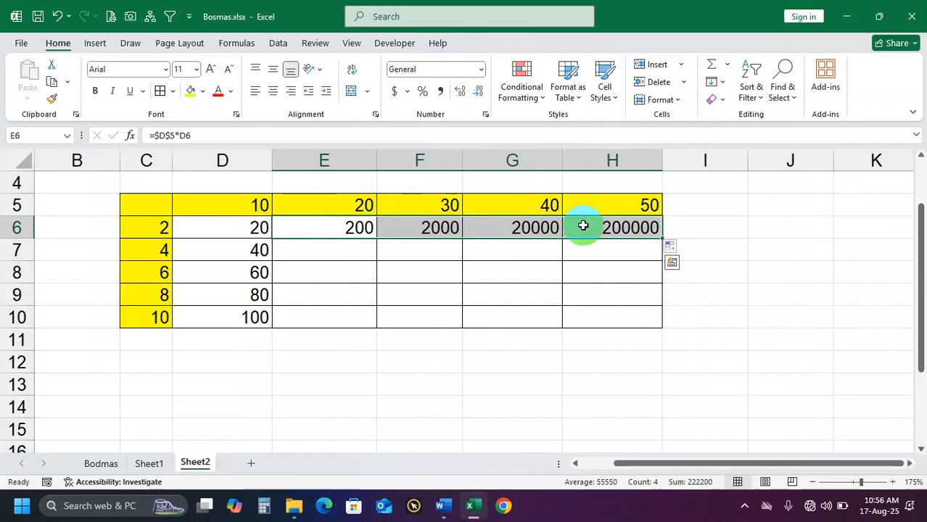
key(Delete)
drag(254, 230, 252, 317)
key(Delete)
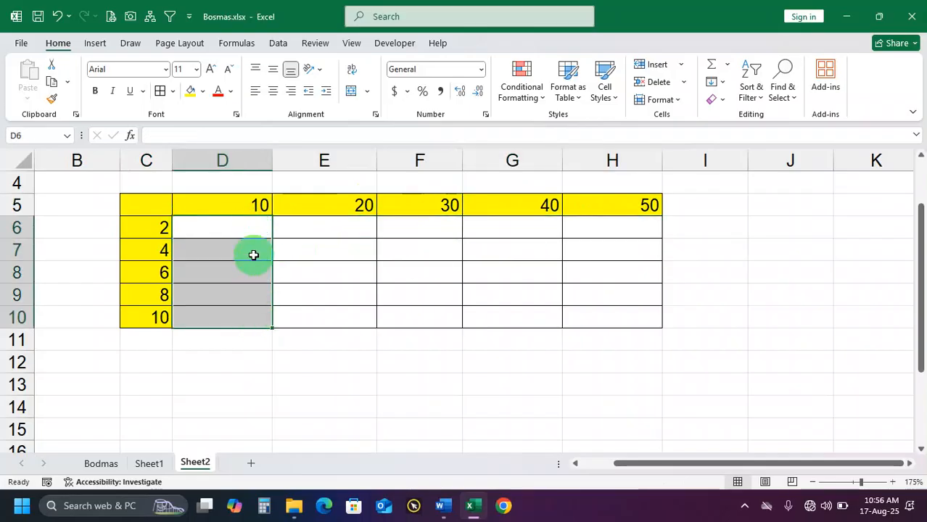
Enter =D5*$C$6 in D6 with an absolute reference to the row header 2, and fill it across to H6
click(252, 229)
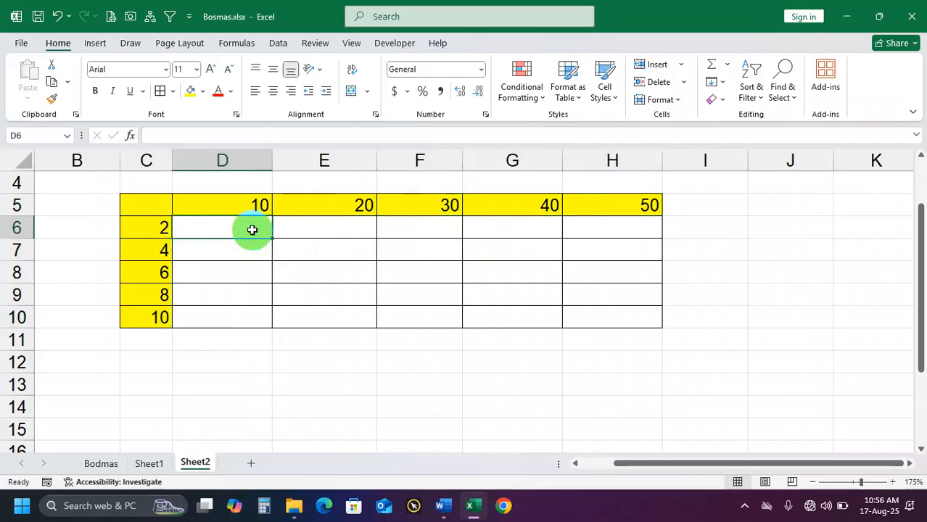
text(=)
click(233, 205)
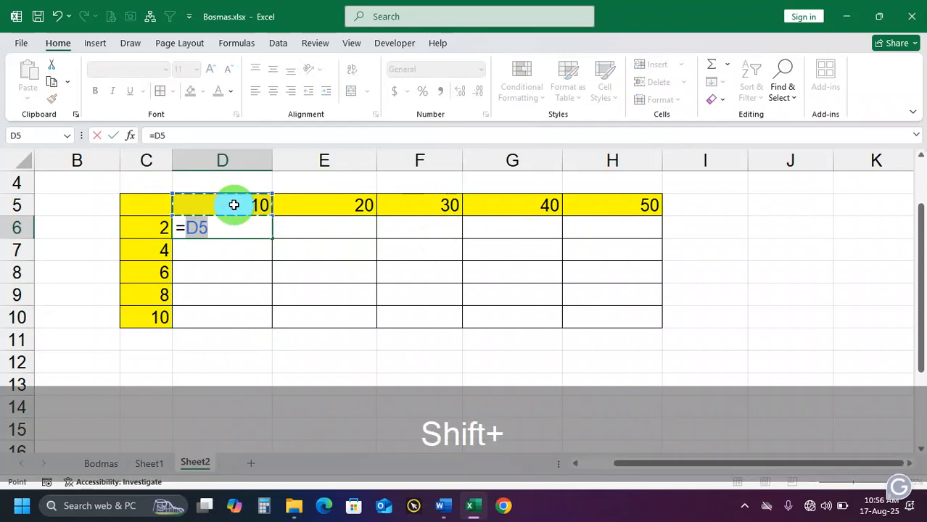
text(*)
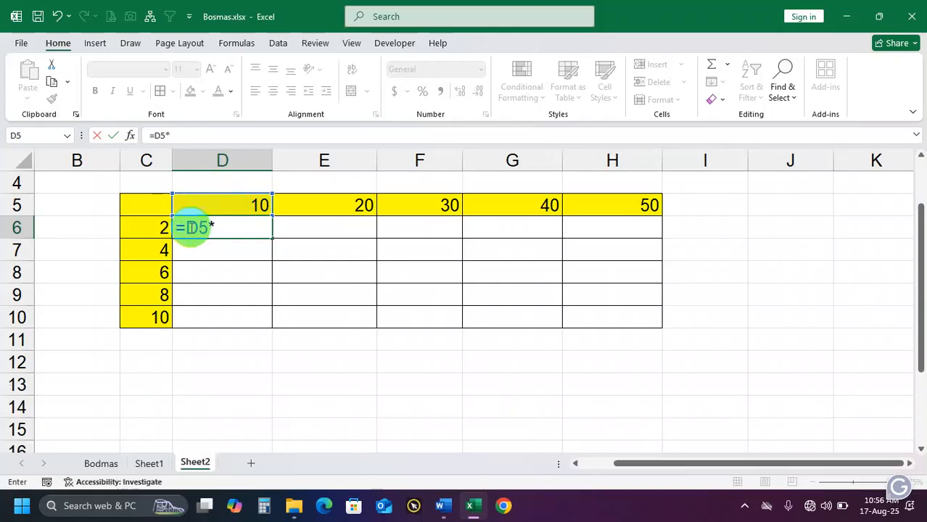
click(158, 228)
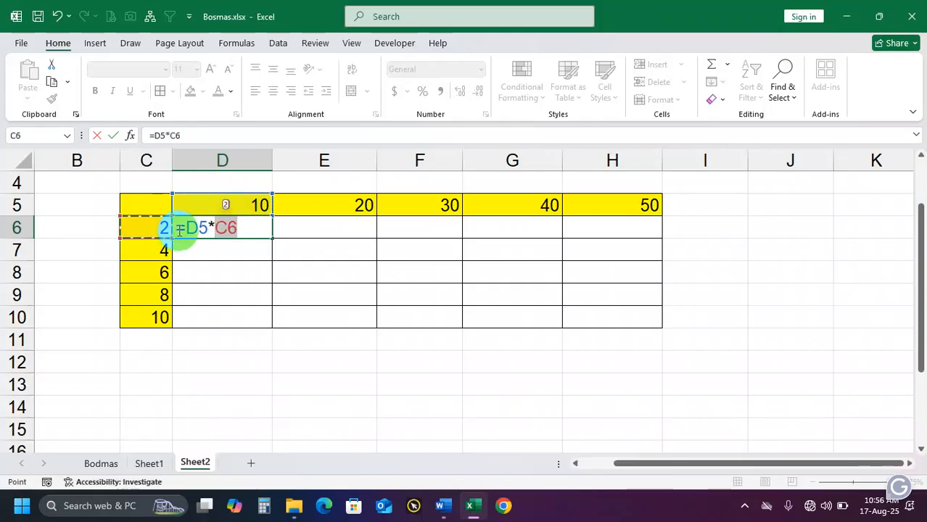
click(245, 226)
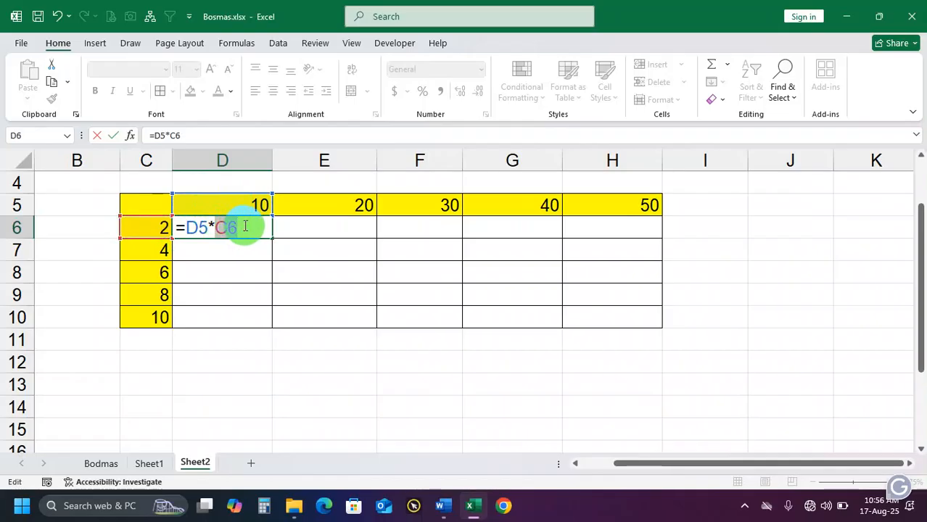
key(F4)
key(Return)
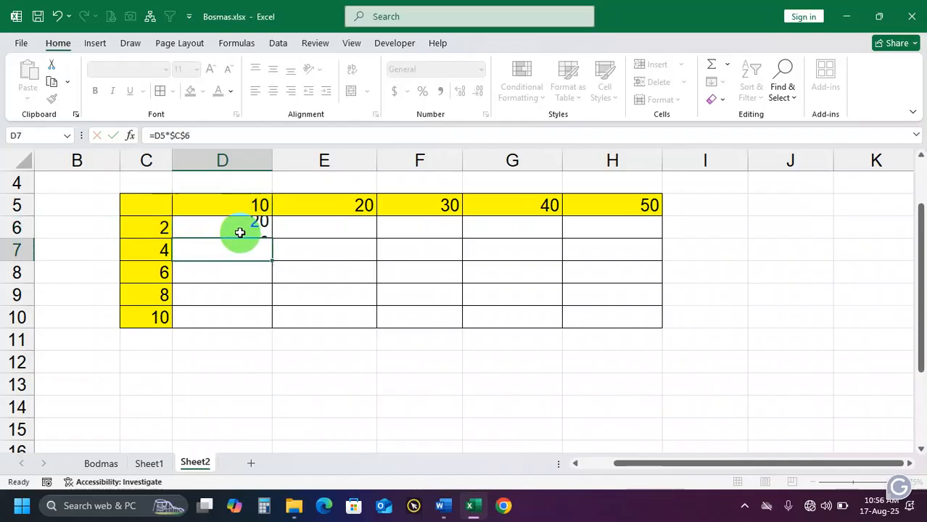
click(239, 230)
drag(270, 238, 644, 246)
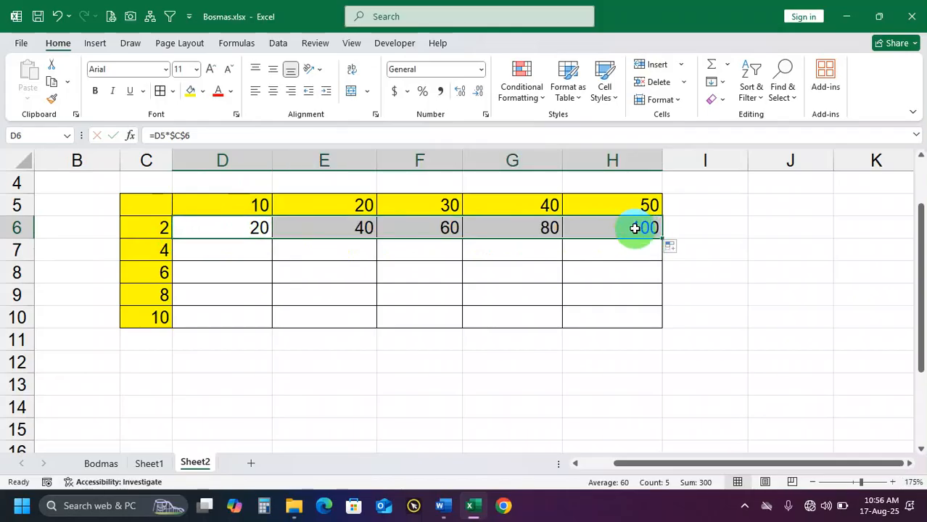
Check H6's formula, fill D6's =D5*$C$6 formula down to D10, and inspect the formula copied into D10
double_click(636, 228)
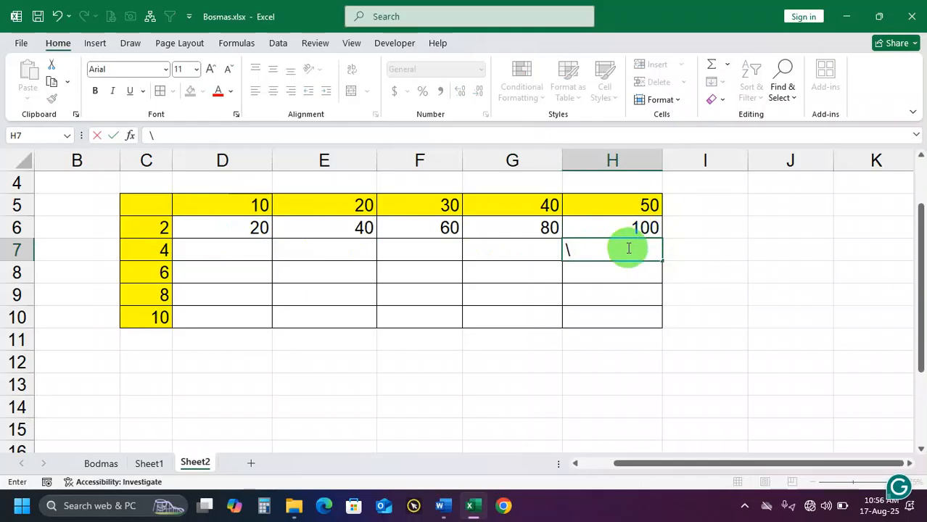
key(shift+Return)
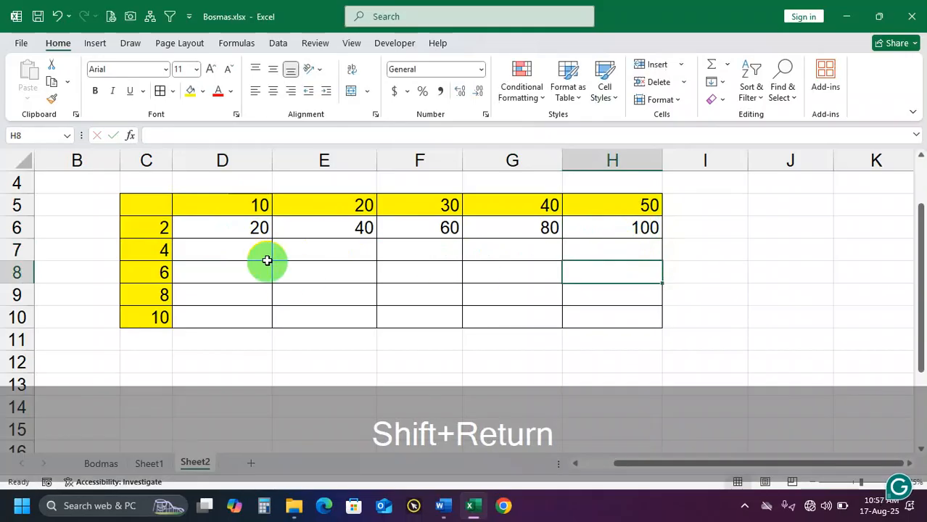
click(260, 229)
drag(270, 239, 270, 319)
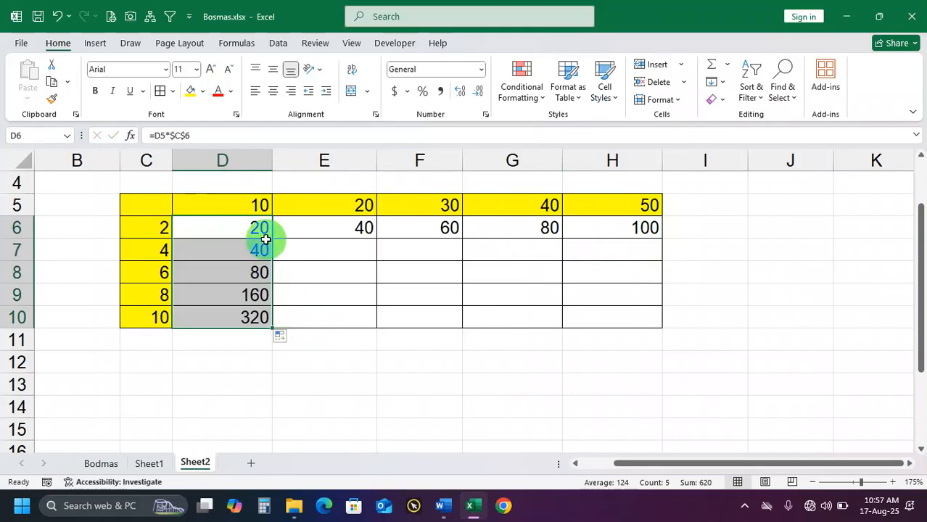
double_click(253, 319)
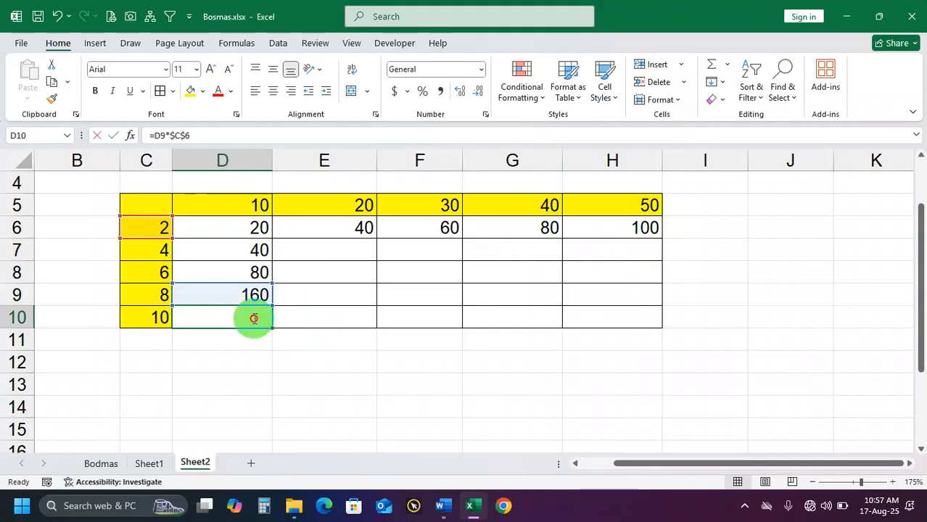
key(Return)
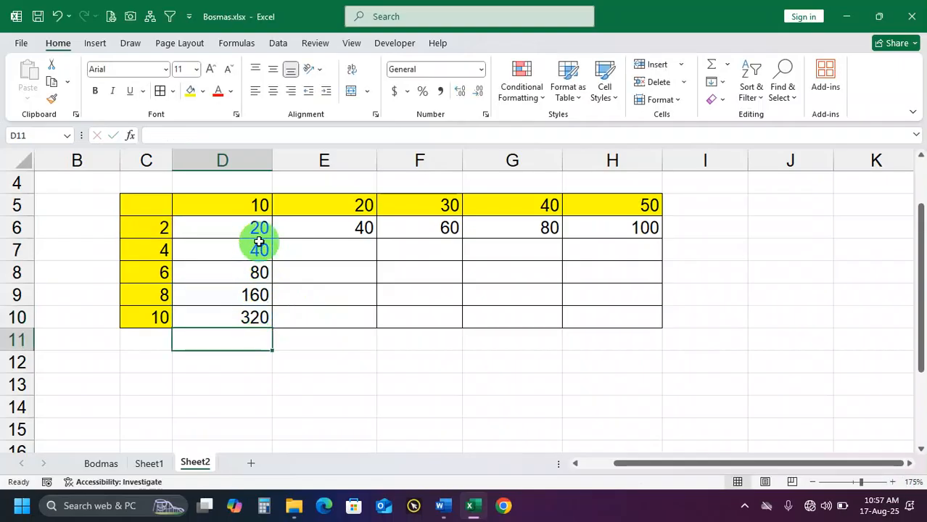
Clear all results in D6:H10 of the multiplication table
click(259, 212)
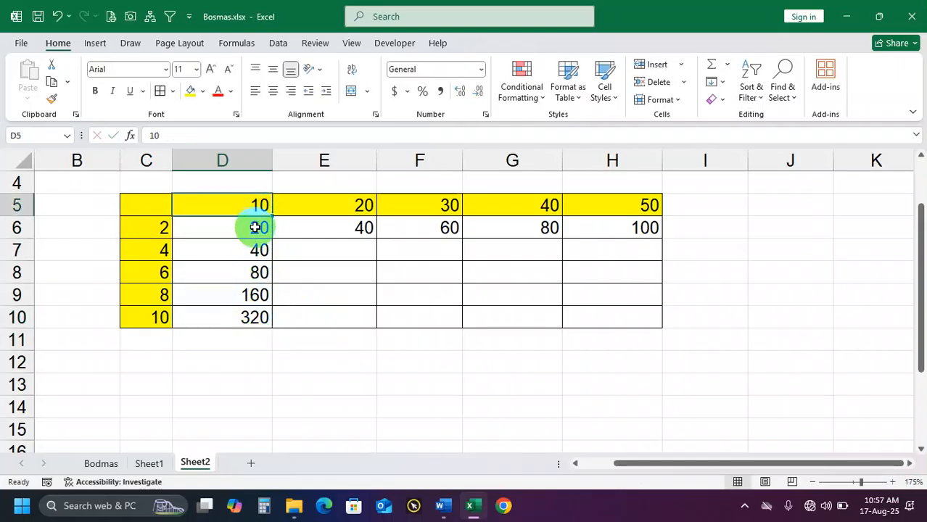
drag(259, 228, 649, 327)
key(Delete)
Enter =$D$5*$C$6 in D6, making both header references absolute
click(256, 226)
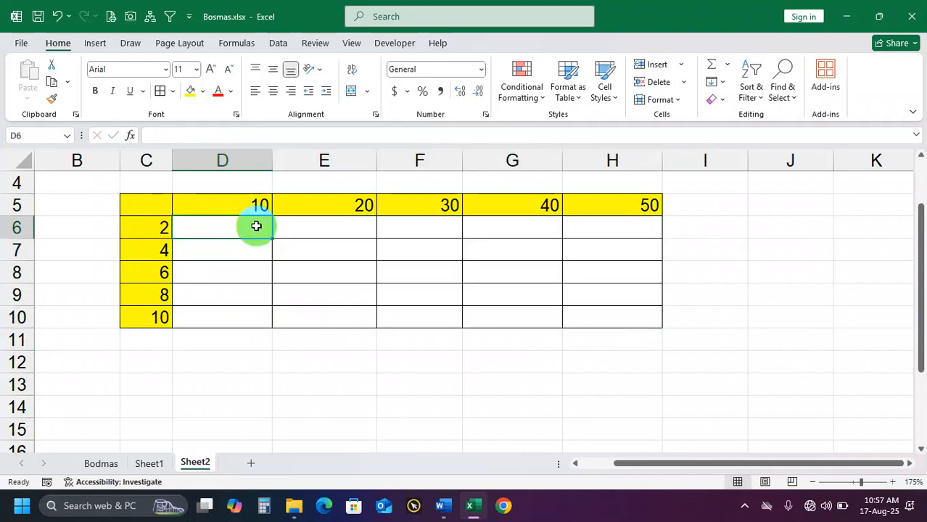
text(=)
click(253, 205)
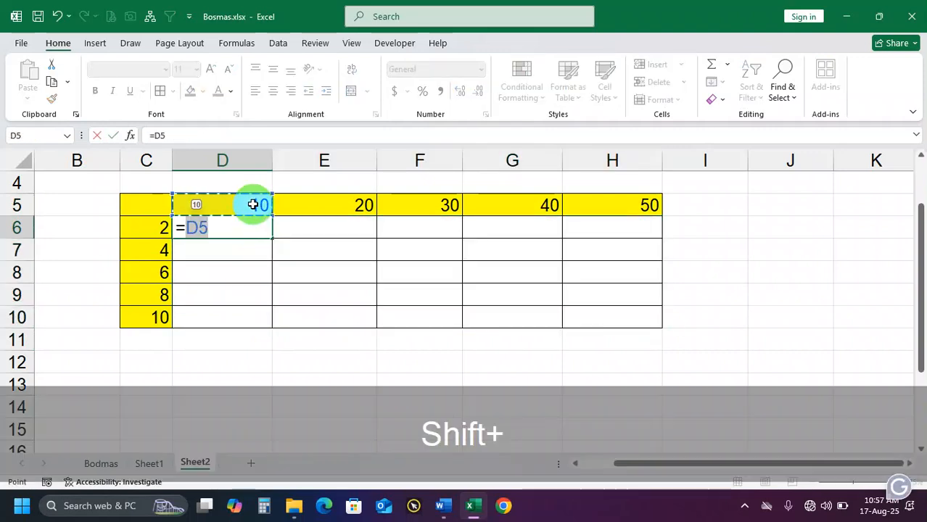
text(*)
click(159, 227)
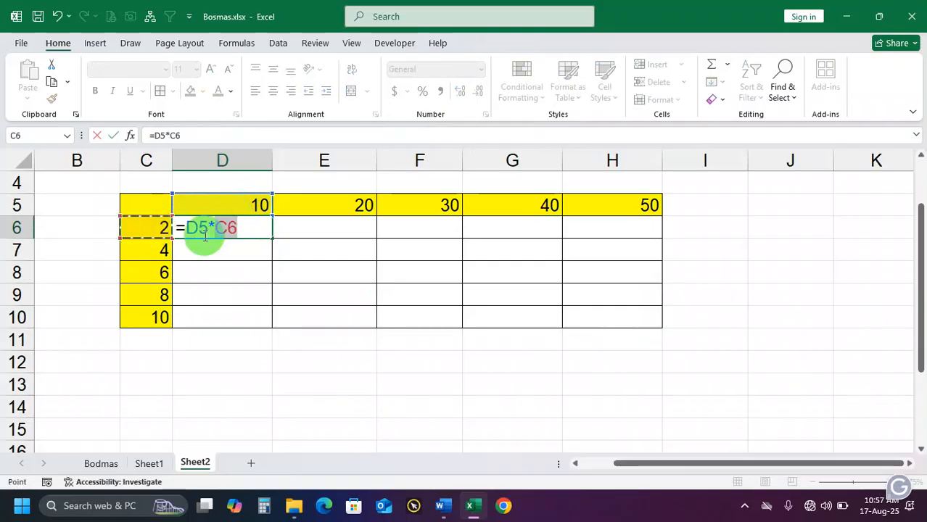
double_click(194, 229)
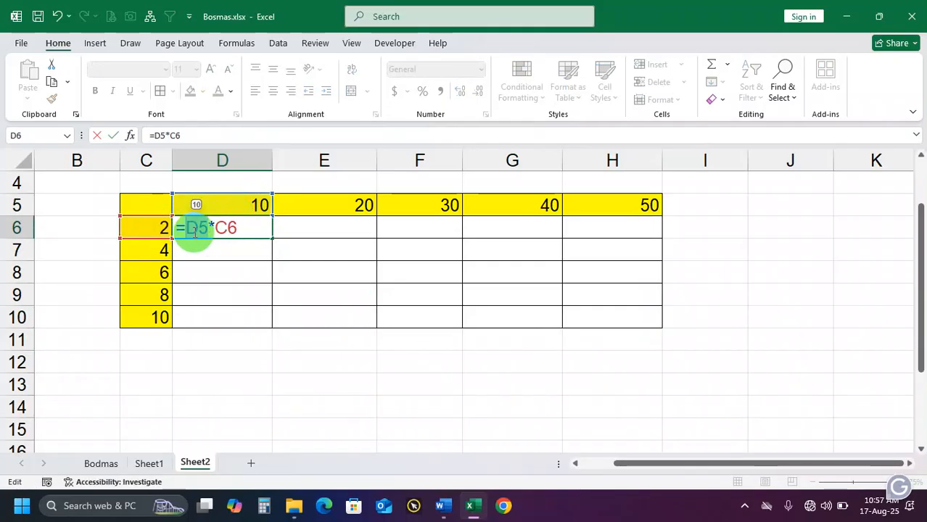
key(F4)
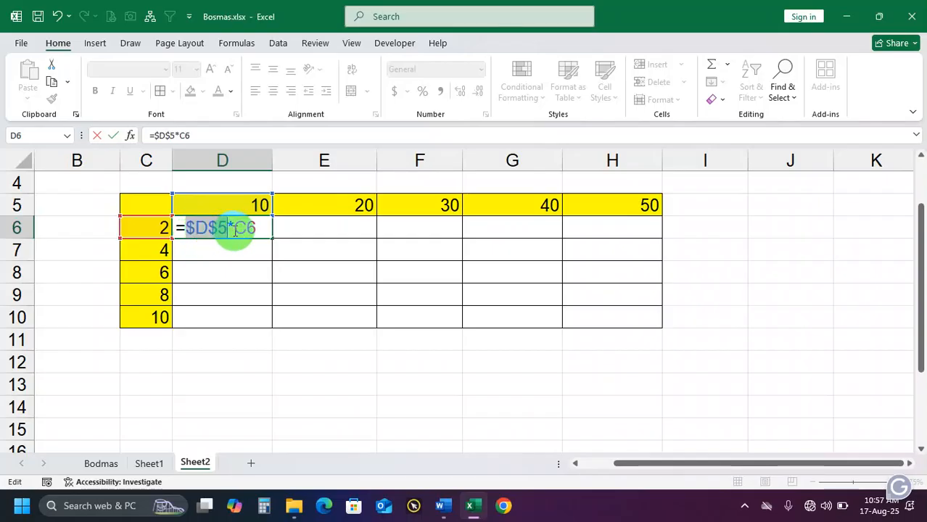
double_click(254, 230)
key(F4)
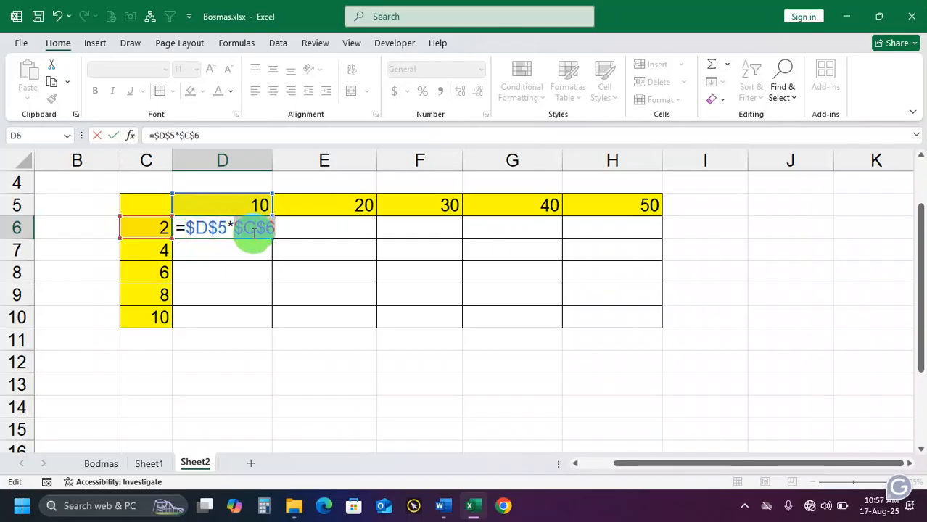
key(Return)
Fill D6's fully absolute formula through D6:H10, and clear all the filled results
click(260, 233)
drag(270, 239, 632, 310)
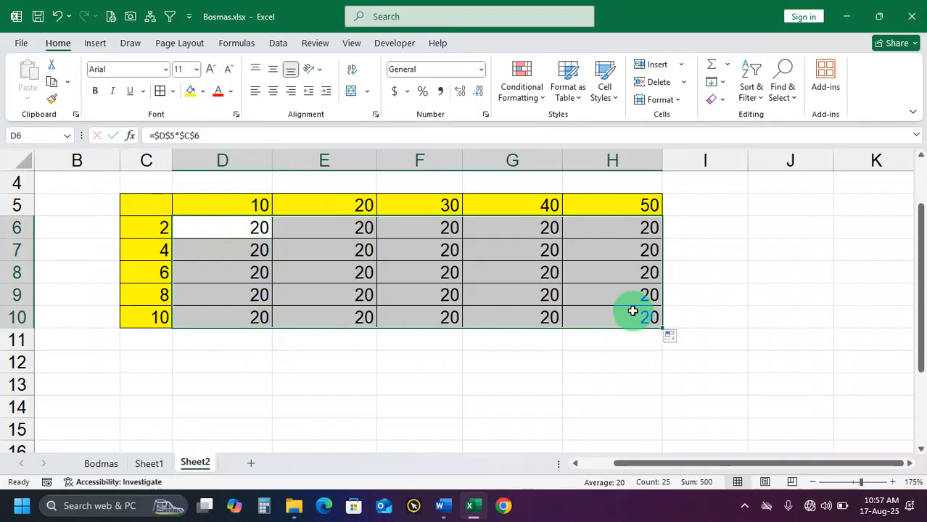
key(Delete)
click(235, 231)
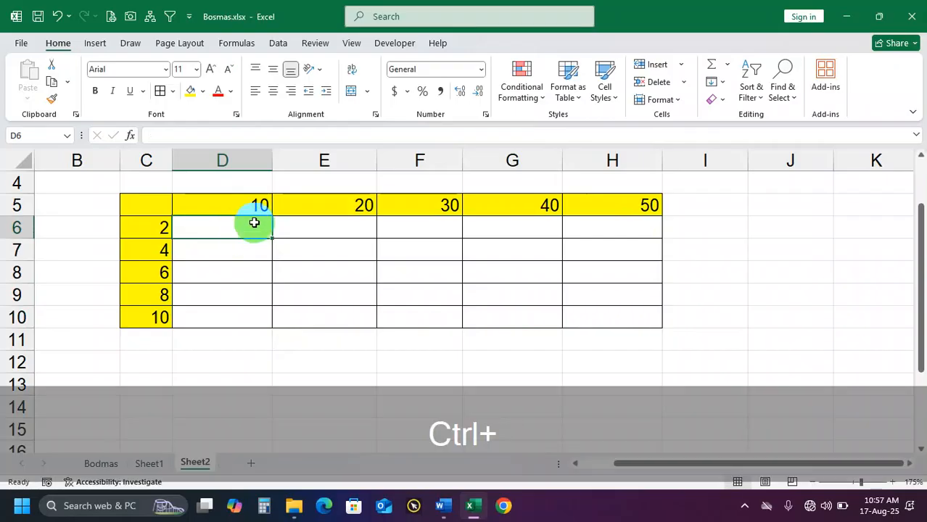
key(ctrl+XF86AudioRaiseVolume)
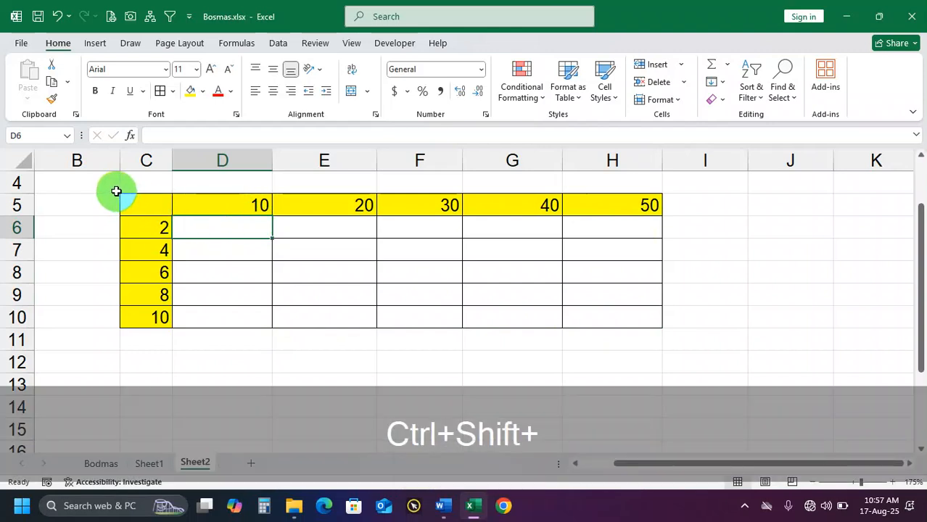
drag(114, 189, 190, 240)
click(221, 247)
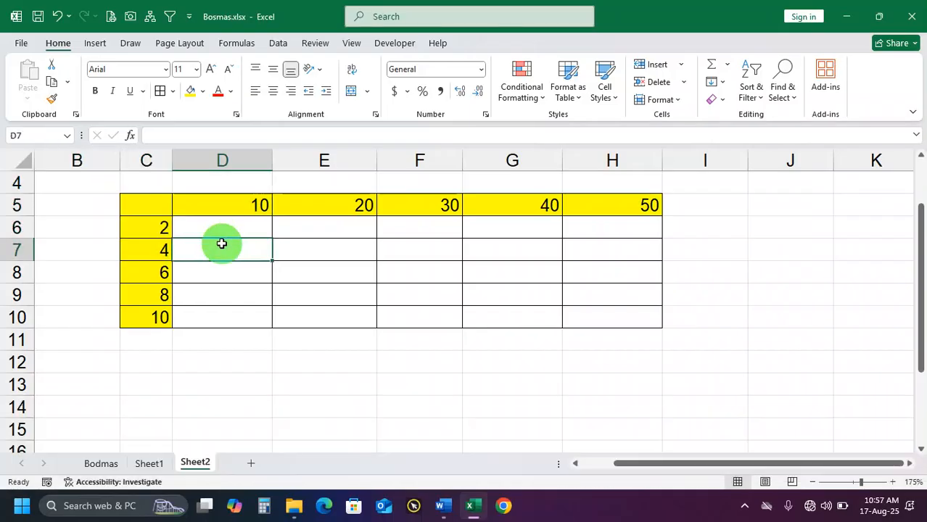
click(235, 233)
click(340, 240)
click(236, 232)
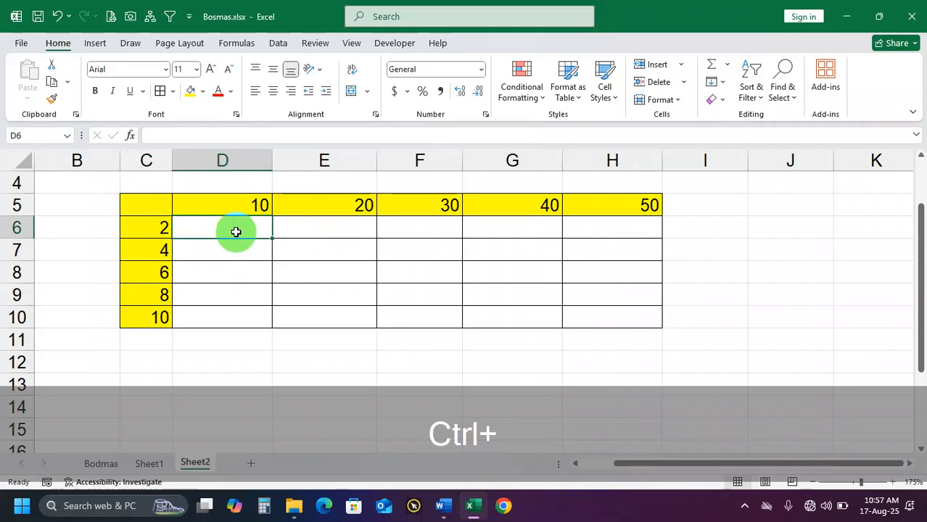
Annotate the screen with boxes around the table C5:H10 and cell D6 and arrows from G9 and E7 to their headers, and erase the markings
key(ctrl+XF86AudioRaiseVolume)
key(ctrl+3)
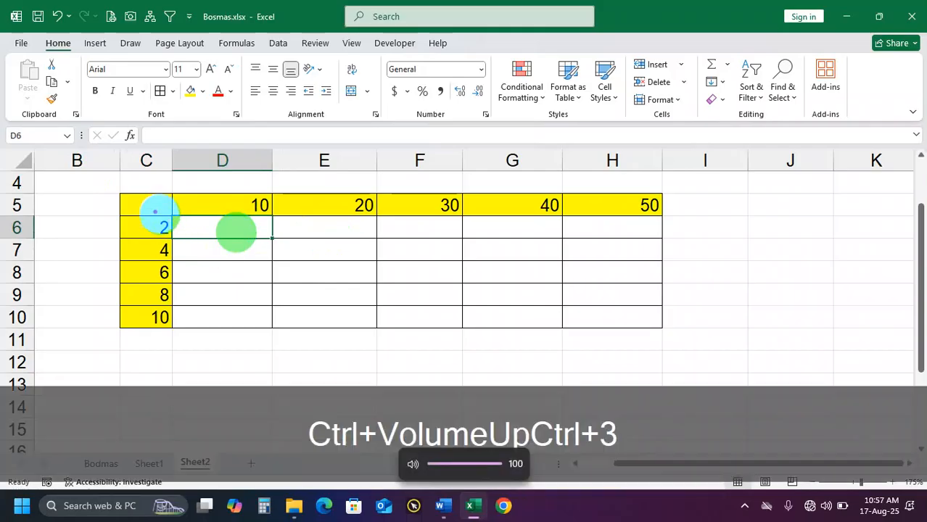
mouse_move(113, 193)
mouse_down()
mouse_move(226, 237)
mouse_move(562, 320)
mouse_move(673, 336)
mouse_up()
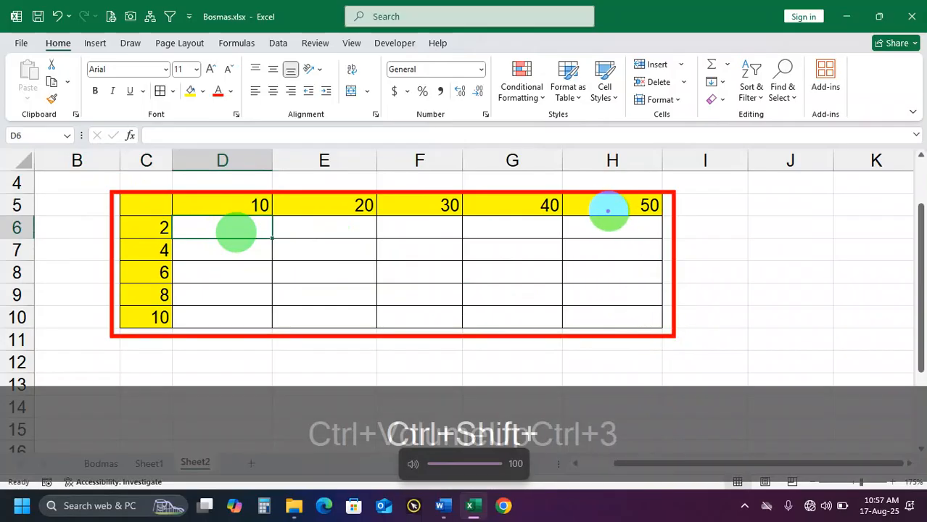
drag(512, 215, 507, 296)
drag(158, 295, 509, 293)
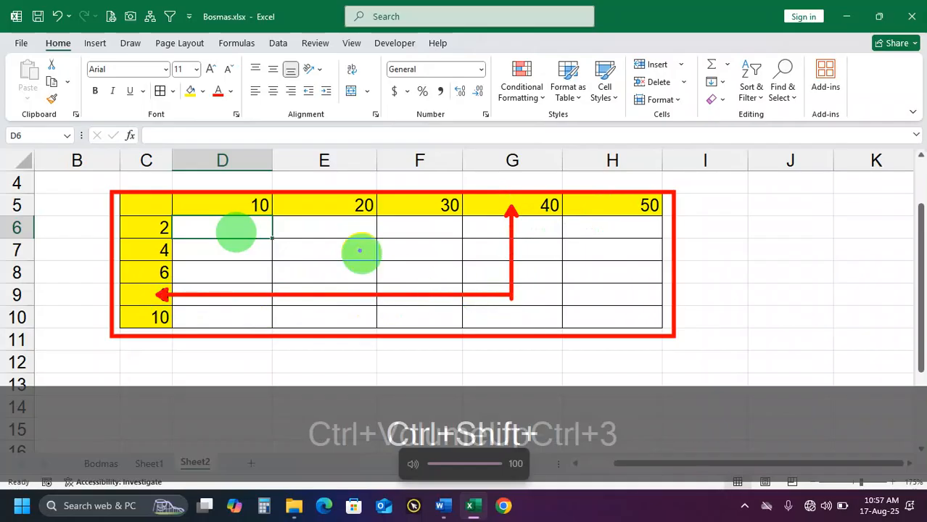
drag(334, 213, 335, 246)
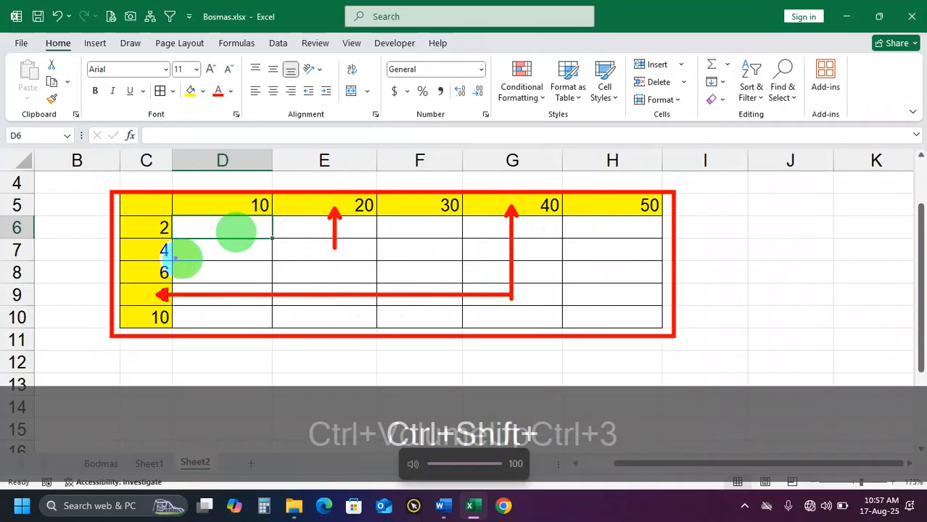
drag(166, 250, 330, 250)
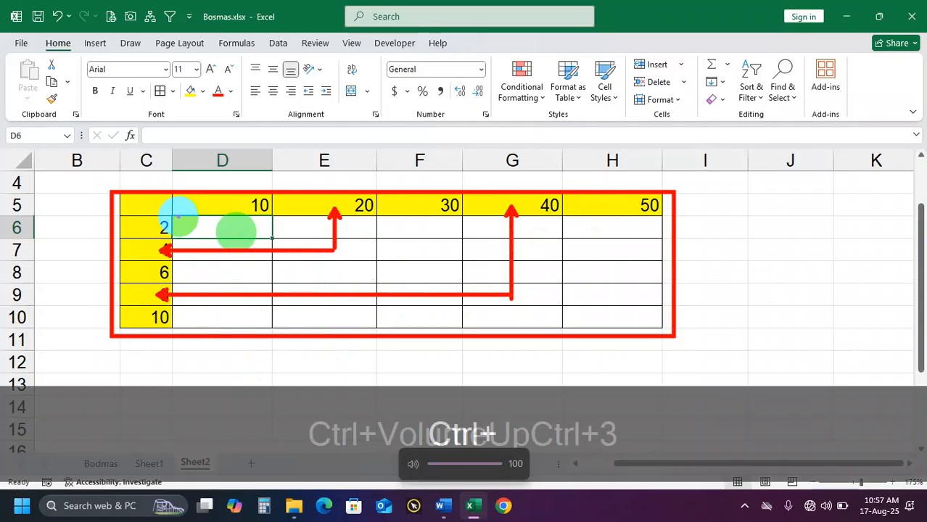
drag(168, 215, 279, 238)
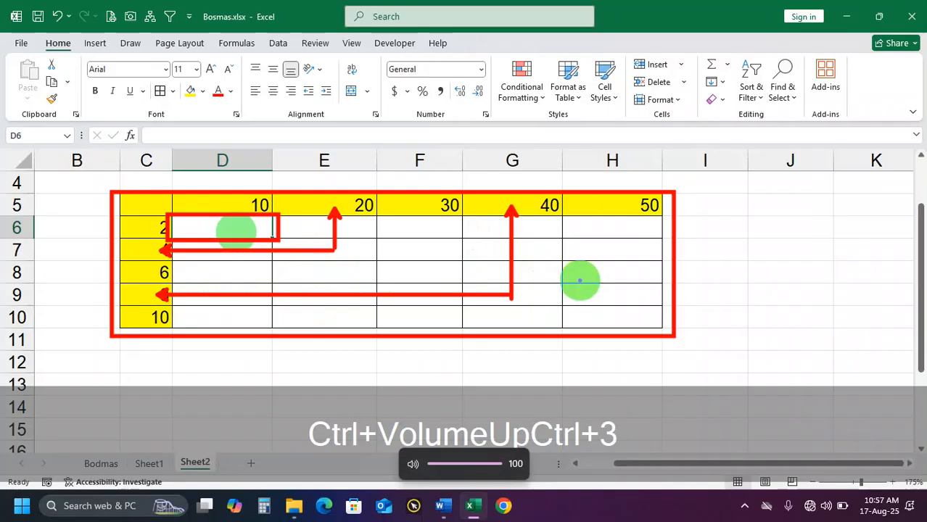
key(Escape)
Enter =$C6*D5 in D6, locking only column C of the row header reference
click(240, 246)
click(234, 230)
text(=)
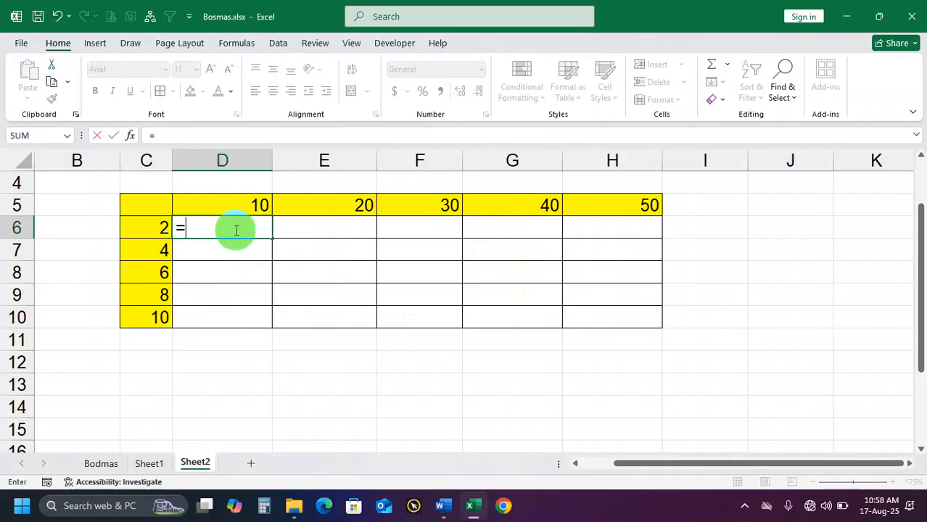
click(157, 226)
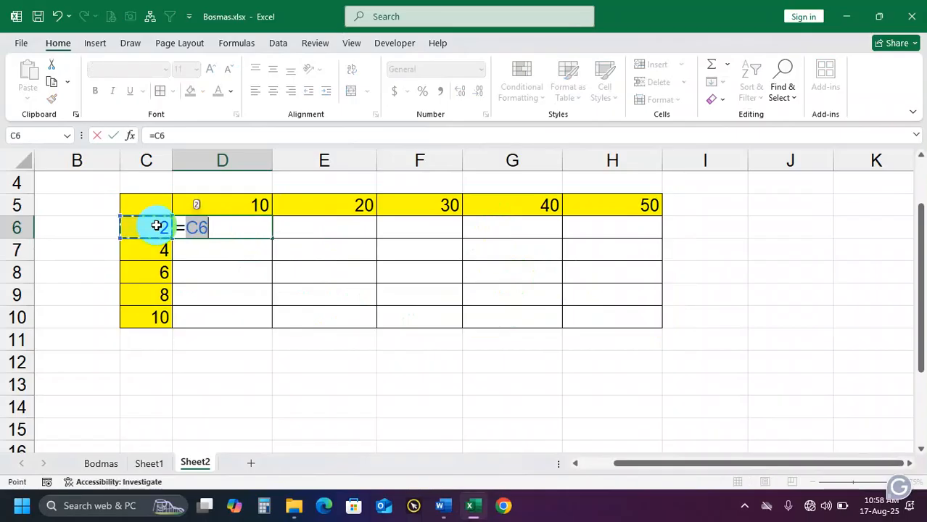
text(*)
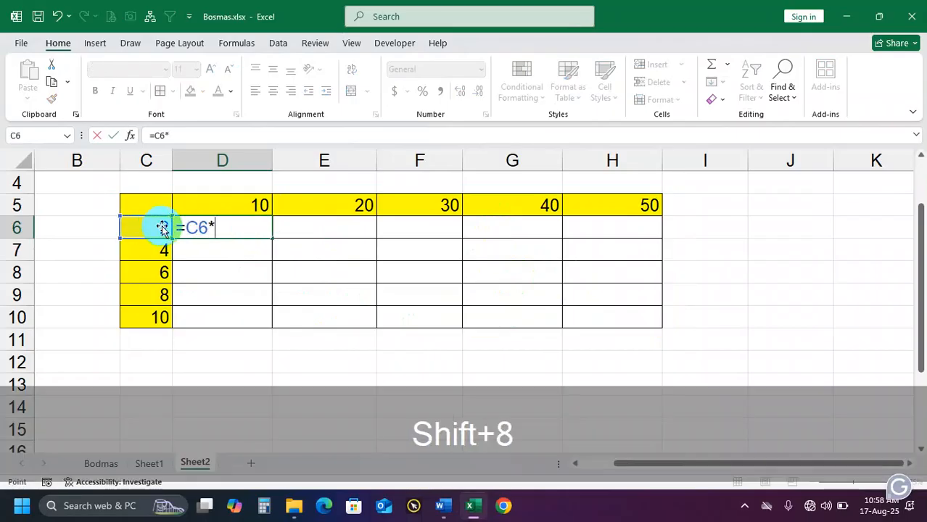
click(193, 211)
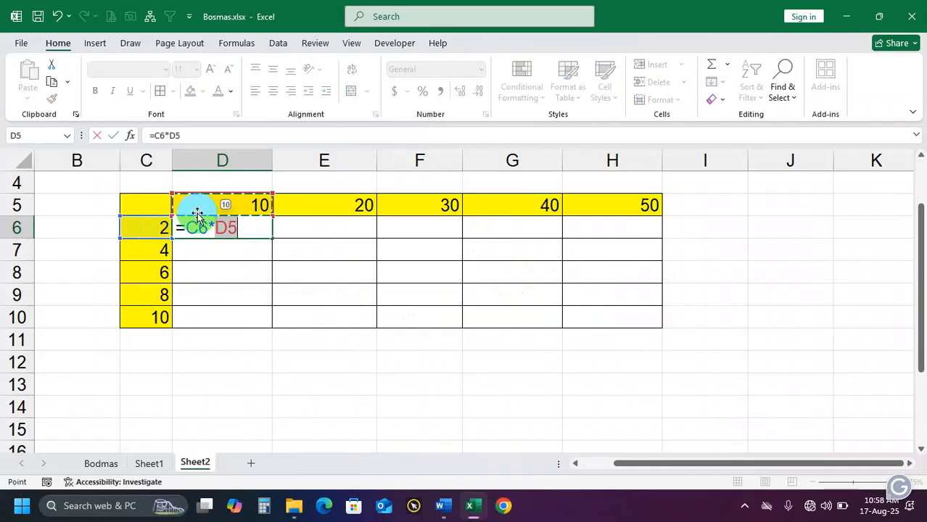
click(244, 227)
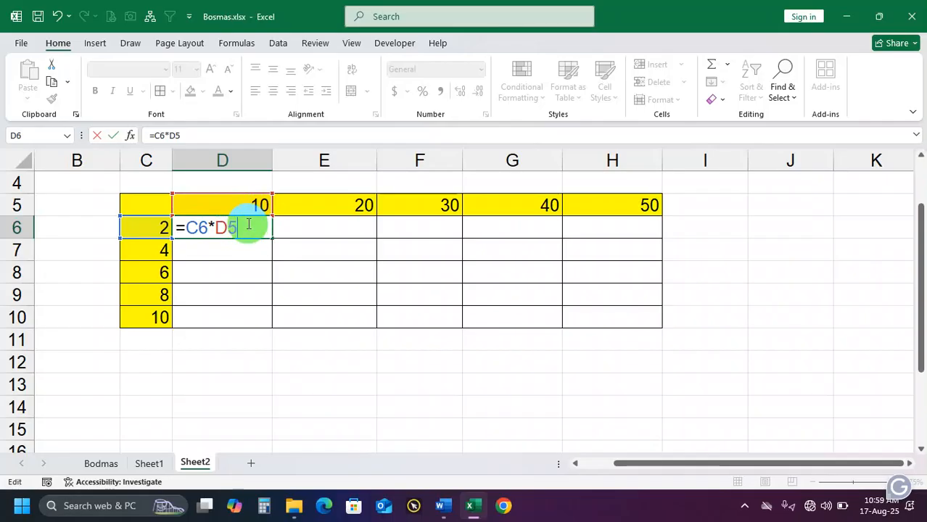
drag(246, 228, 227, 230)
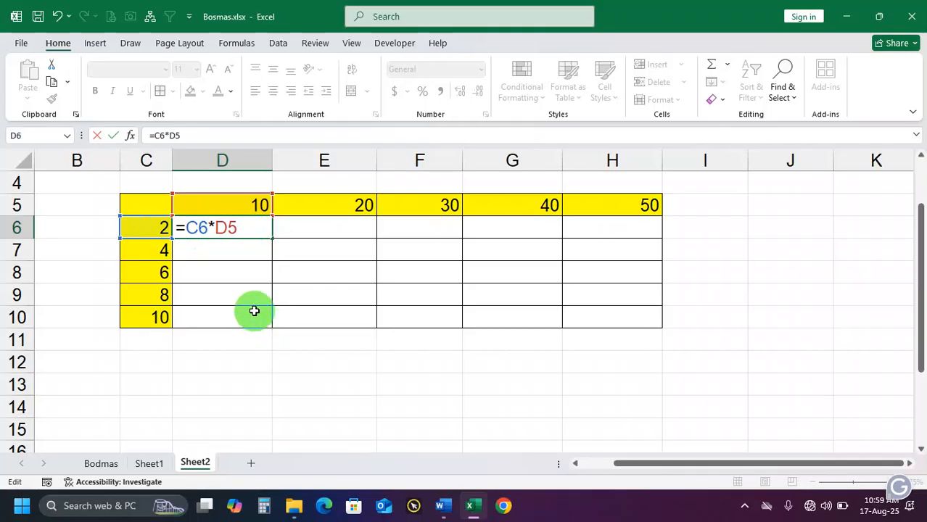
text($)
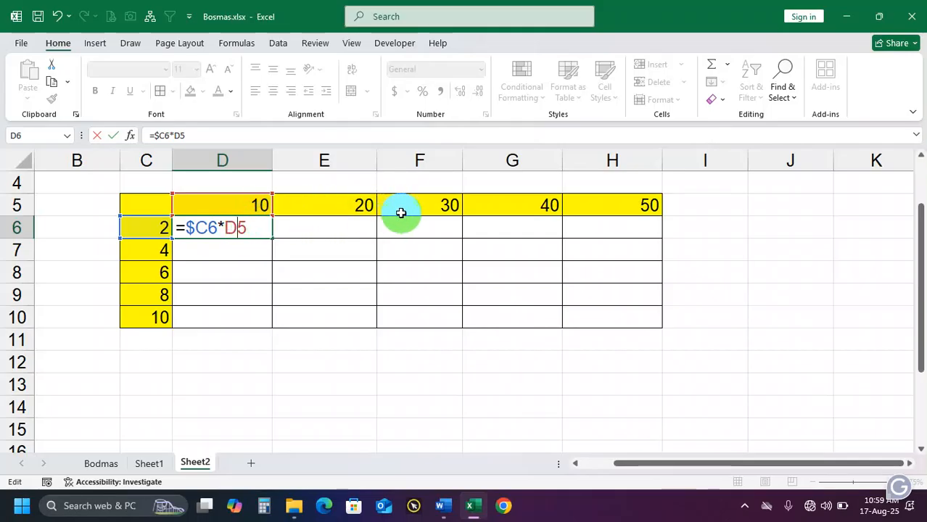
key(Return)
Fill D6's =$C6*D5 formula across to H6, and clear the results in E6:H6
click(263, 229)
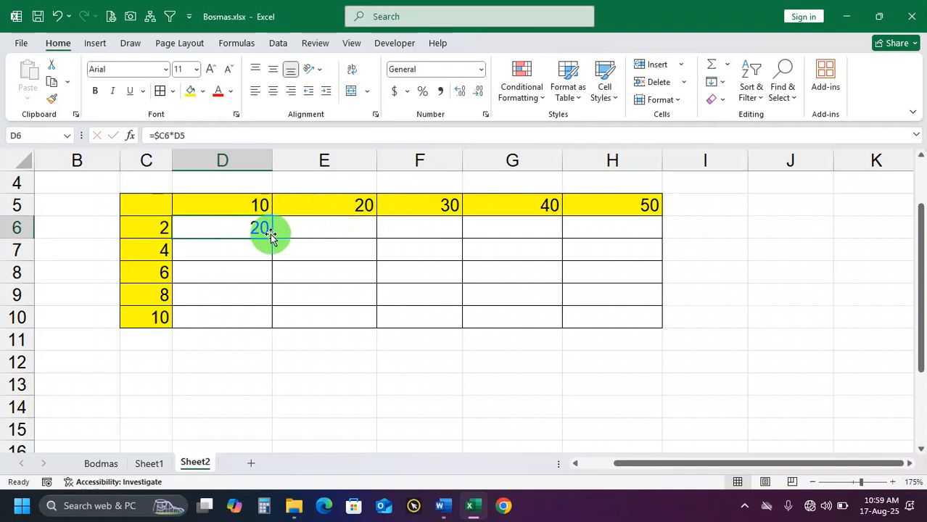
drag(272, 238, 631, 240)
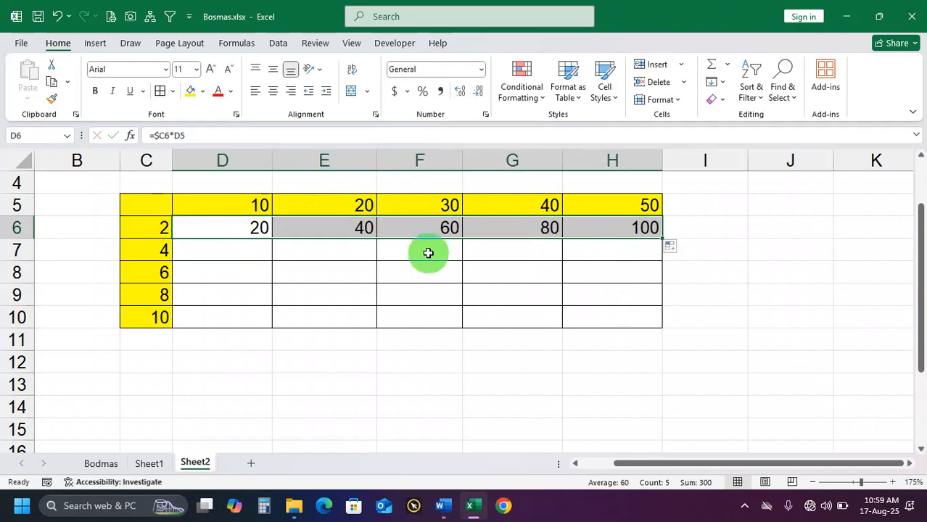
drag(337, 233, 619, 236)
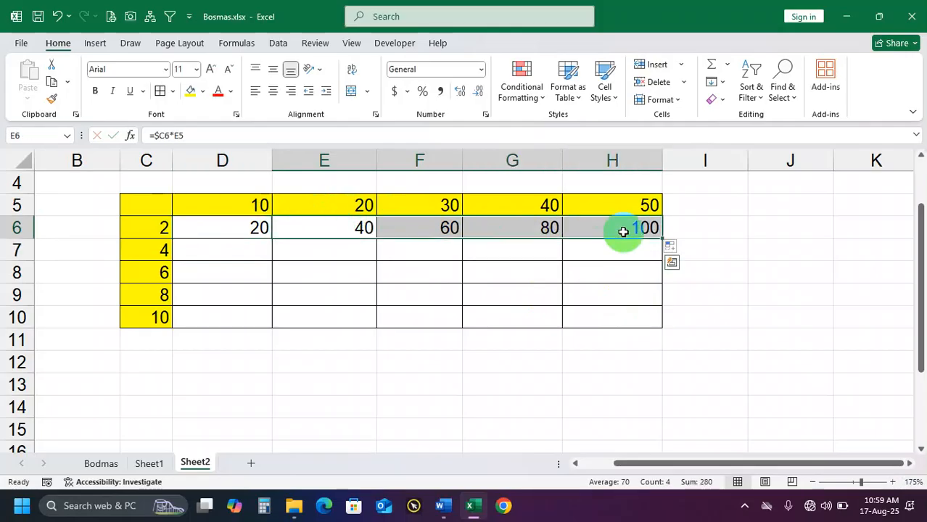
key(Delete)
Fill D6's =$C6*D5 formula down to D10, and clear the results in D7:D10
click(249, 228)
drag(272, 237, 259, 319)
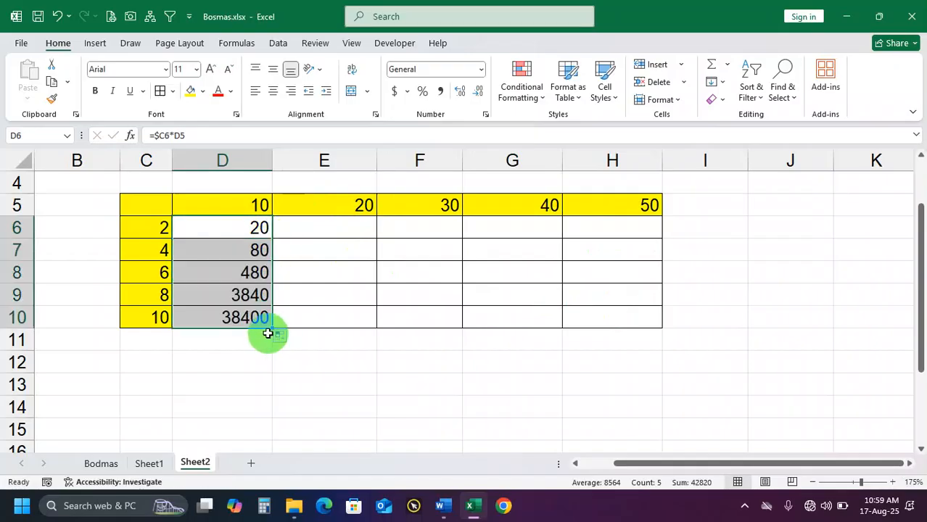
drag(253, 248, 250, 317)
key(Delete)
click(250, 228)
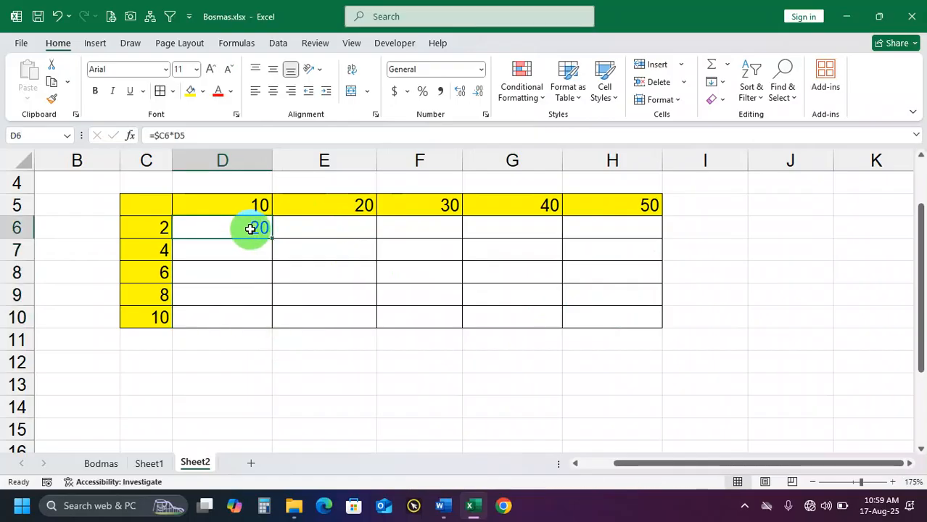
Lock row 5 of the column header reference in D6, making the formula =$C6*D$5
double_click(252, 228)
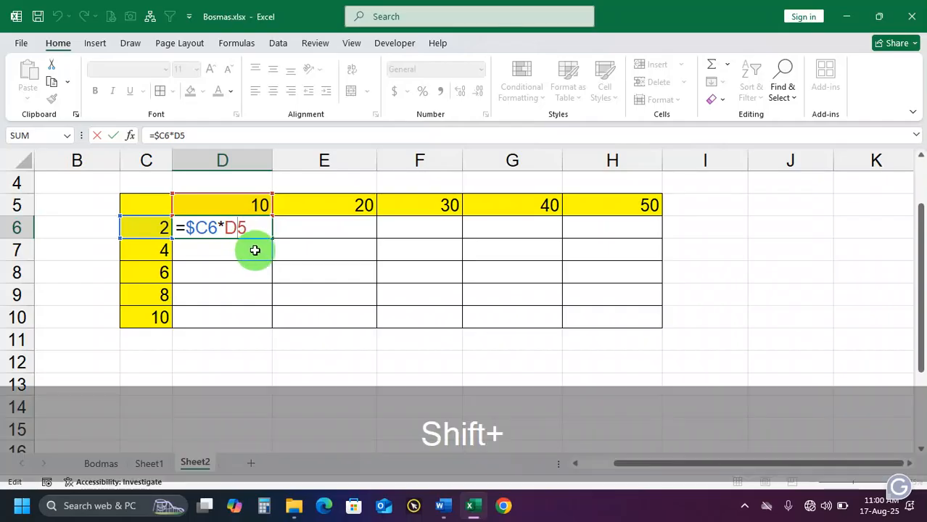
text($)
key(Return)
Fill D6's =$C6*D$5 formula down to D10, and clear the results in D7:D10
click(259, 232)
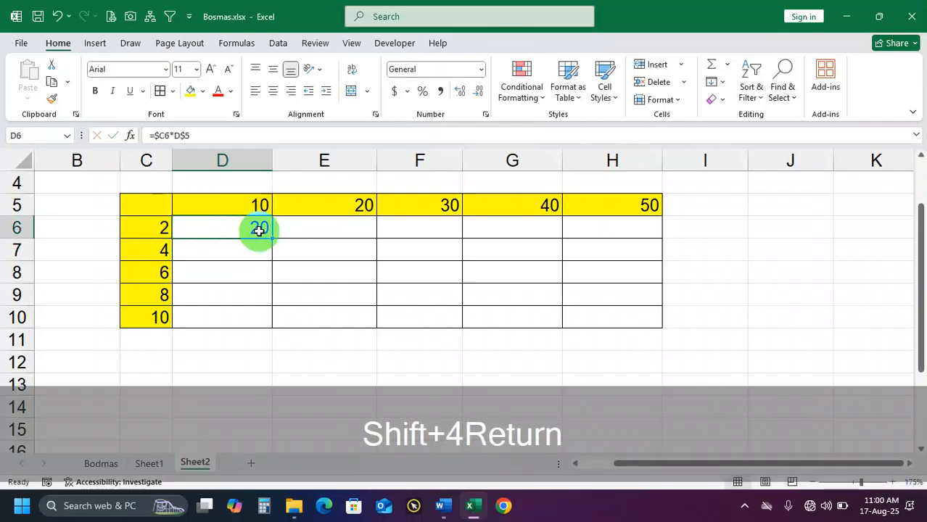
drag(271, 239, 269, 324)
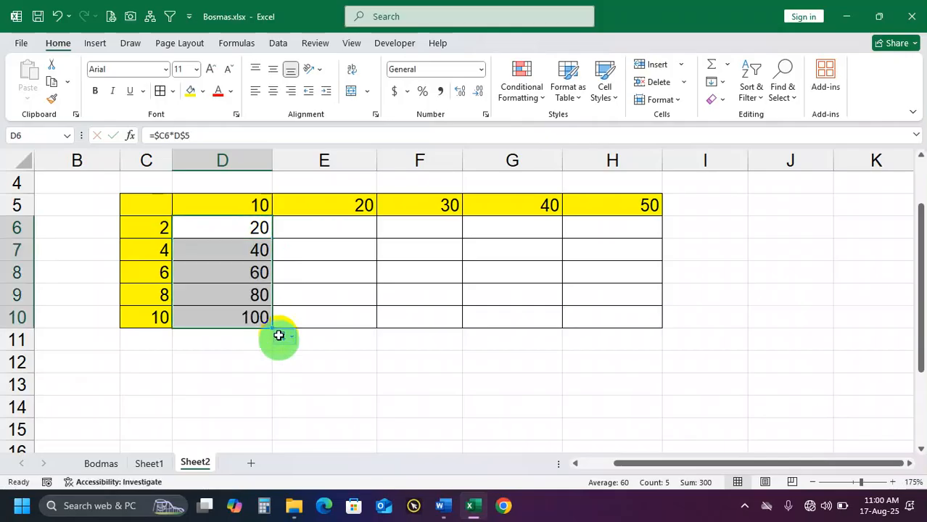
drag(253, 250, 257, 317)
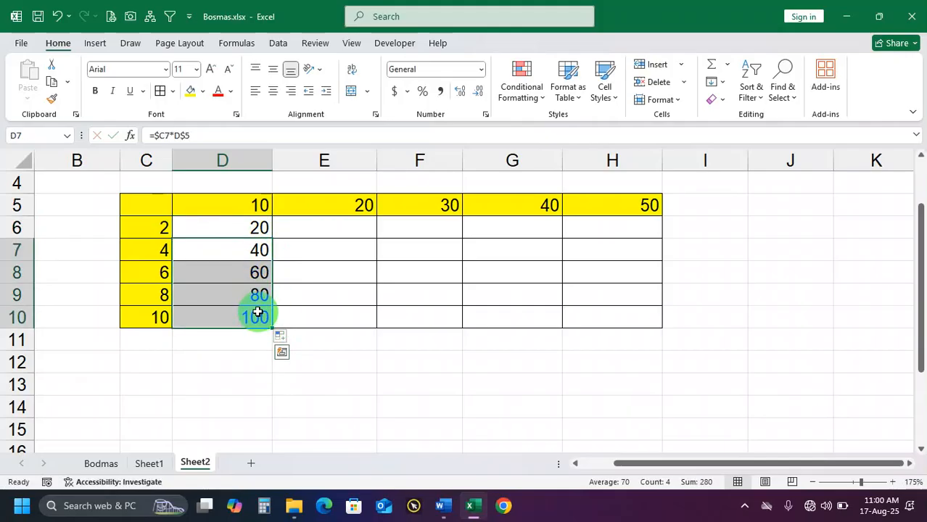
key(Delete)
Fill D6's =$C6*D$5 formula across to H6 and down to H10 to complete the multiplication table
click(249, 232)
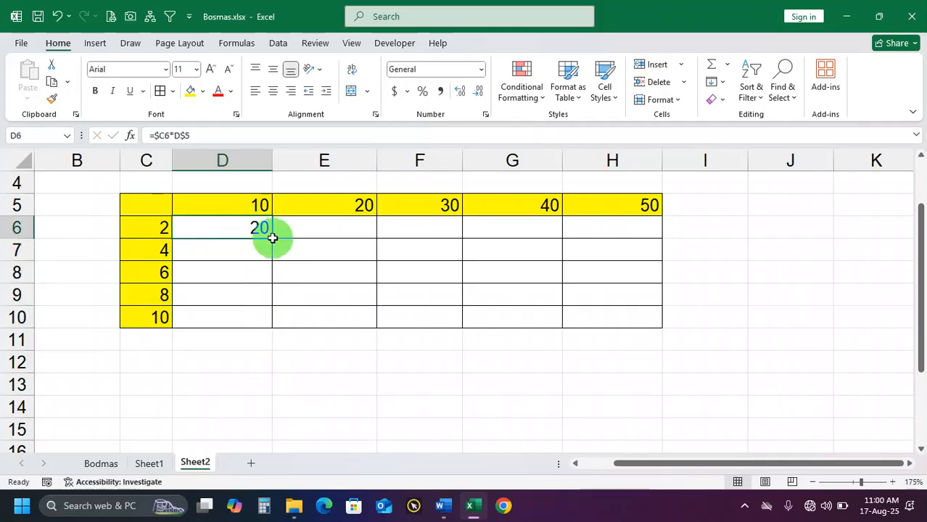
drag(274, 240, 340, 246)
drag(622, 247, 656, 319)
click(578, 373)
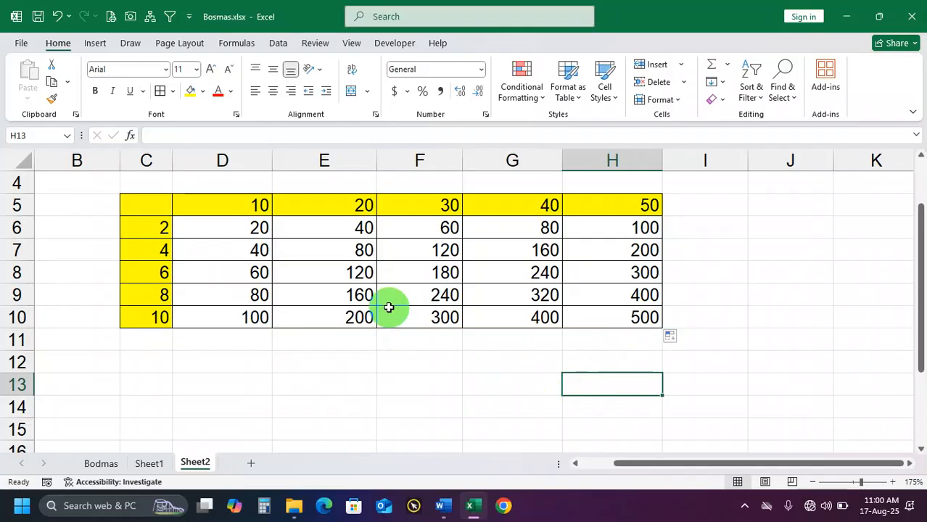
Clear the results in D6:H10 and enter the fully relative formula =C6*D5 in D6
drag(248, 232, 651, 321)
key(Delete)
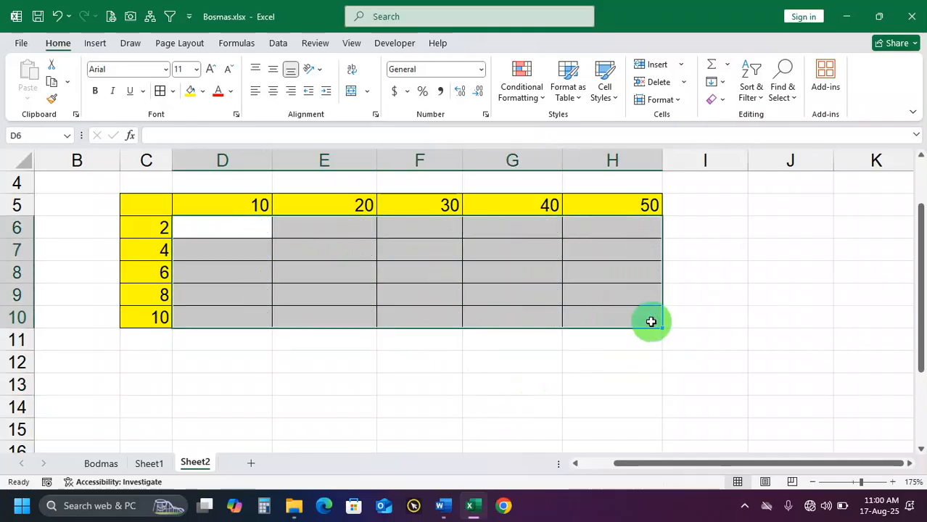
click(253, 230)
text(=)
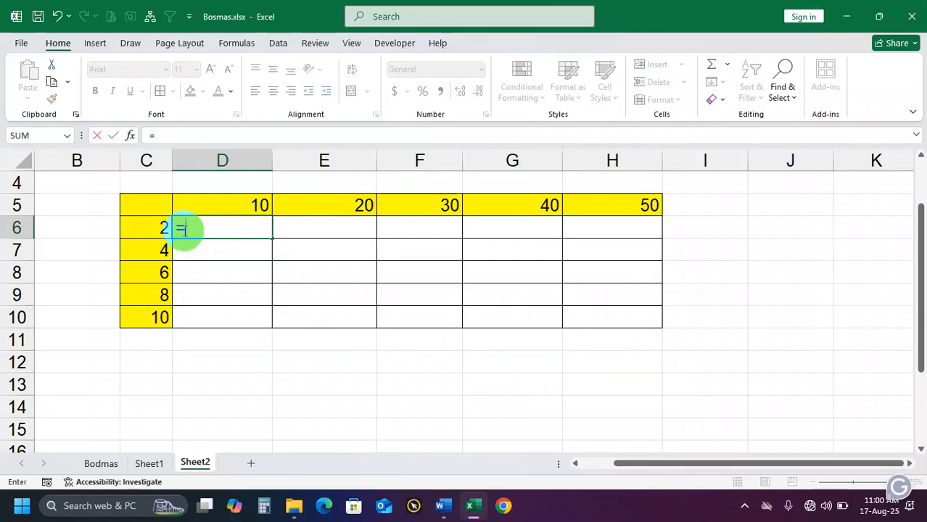
click(148, 227)
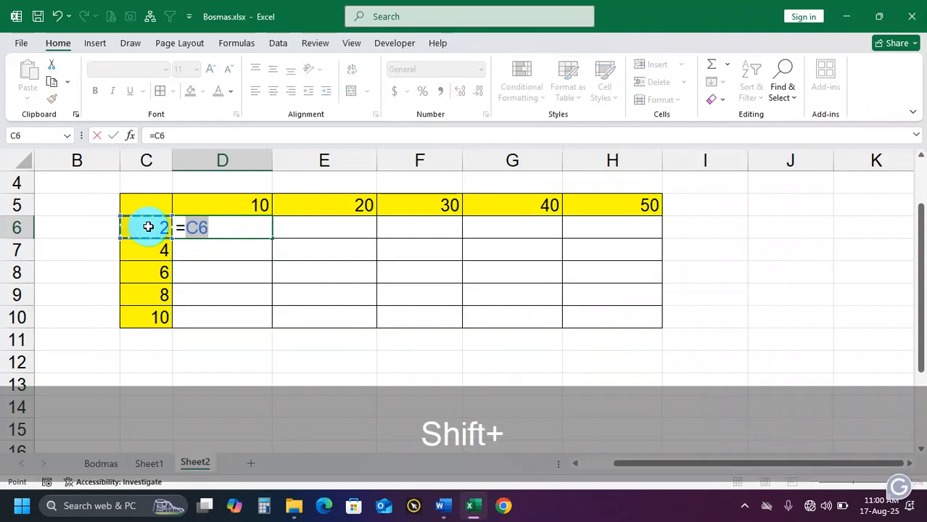
text(*)
click(208, 210)
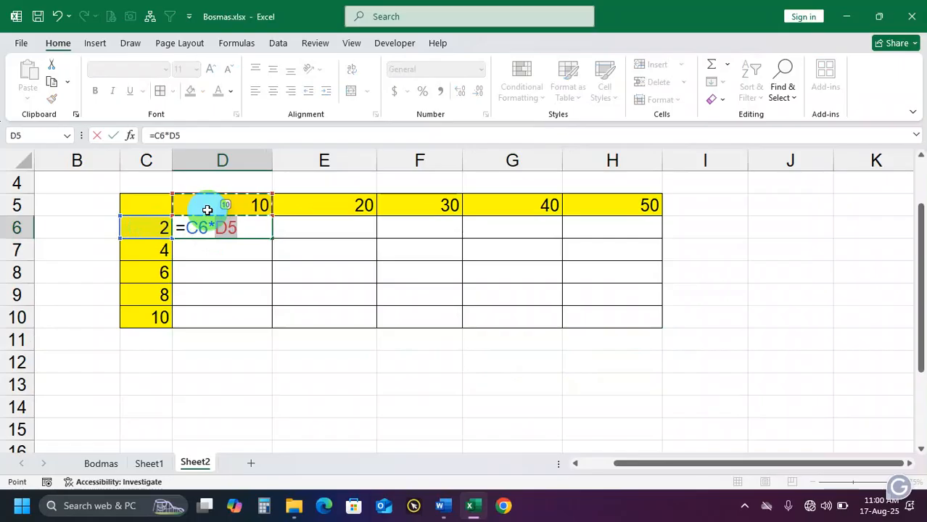
key(Return)
Fill D6's =C6*D5 formula across to H6, and inspect the references used in D6 and F6
click(256, 228)
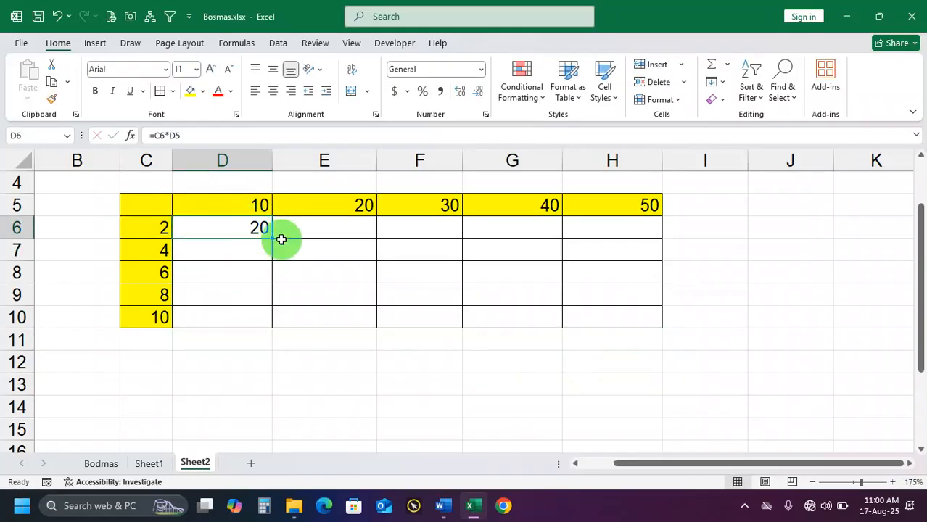
drag(275, 238, 683, 235)
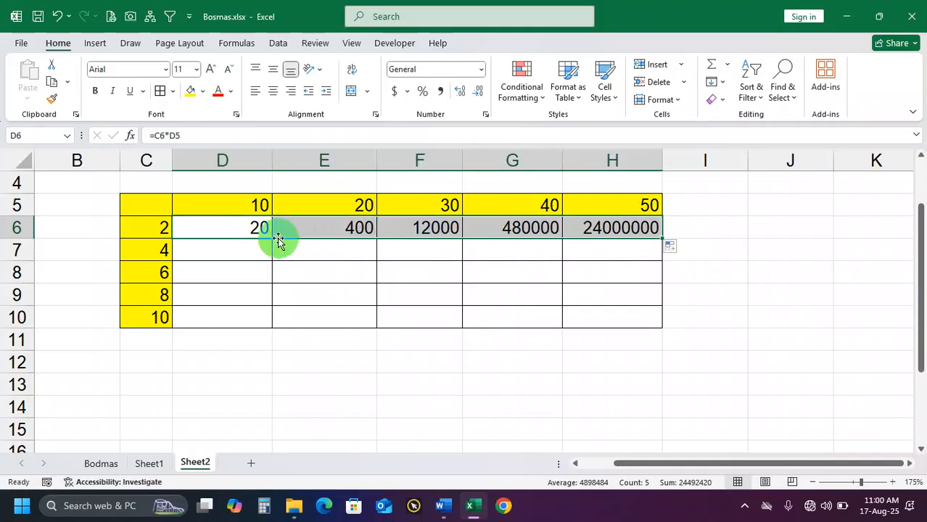
double_click(244, 230)
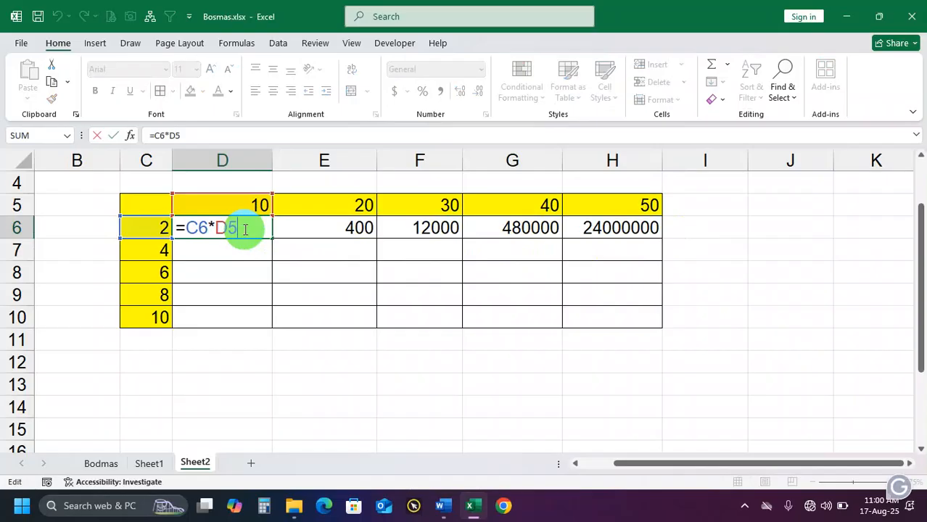
key(Return)
double_click(421, 225)
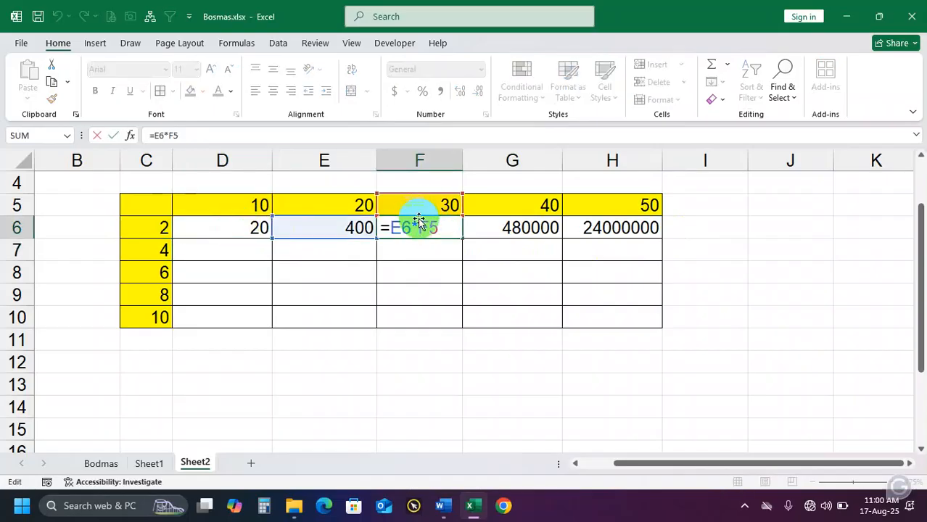
key(Return)
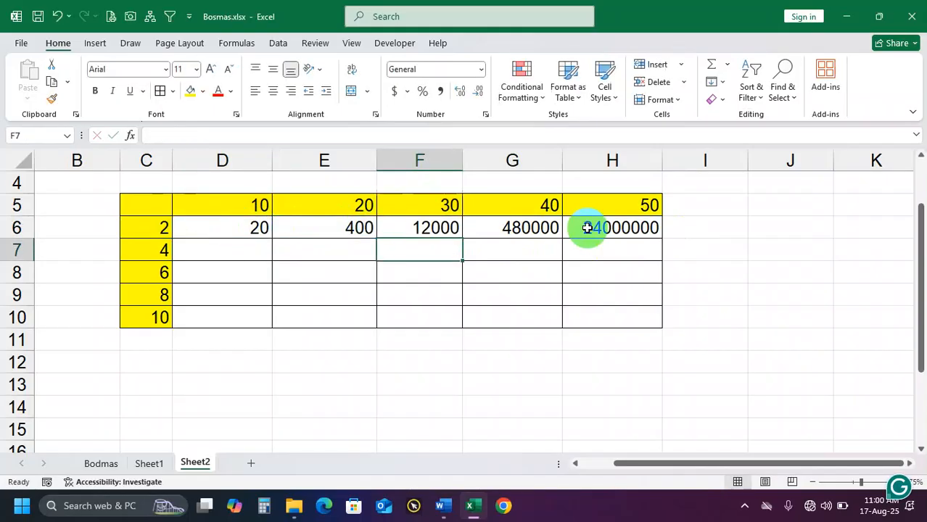
Examine the cell references in H6's formula and compare them with those in D6
double_click(622, 227)
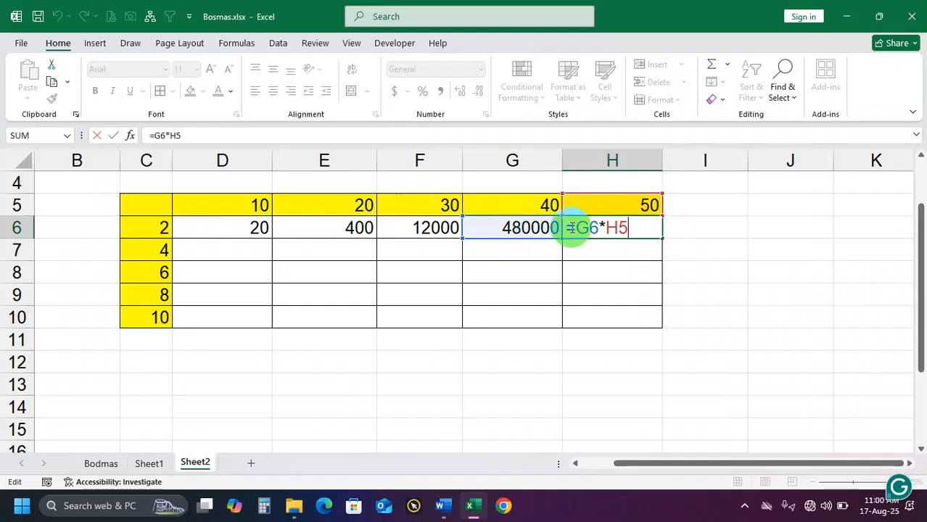
key(Return)
double_click(600, 227)
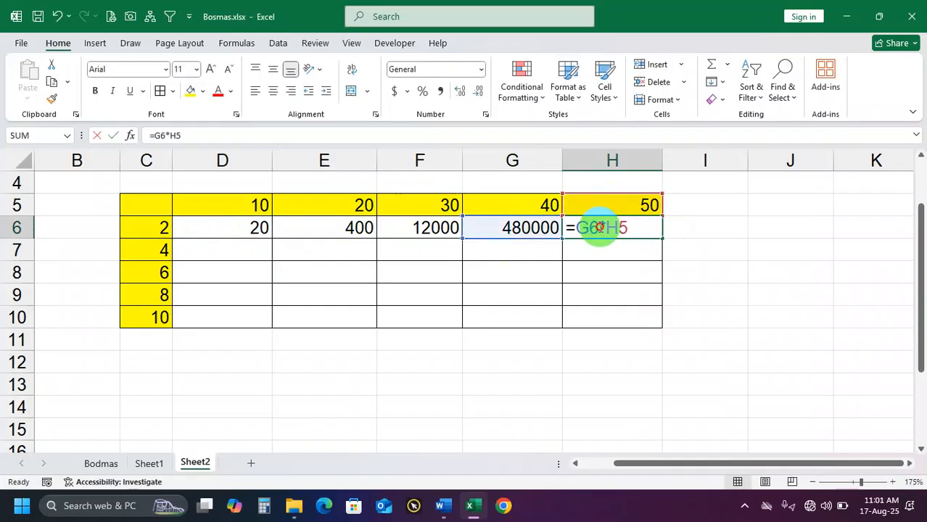
double_click(613, 227)
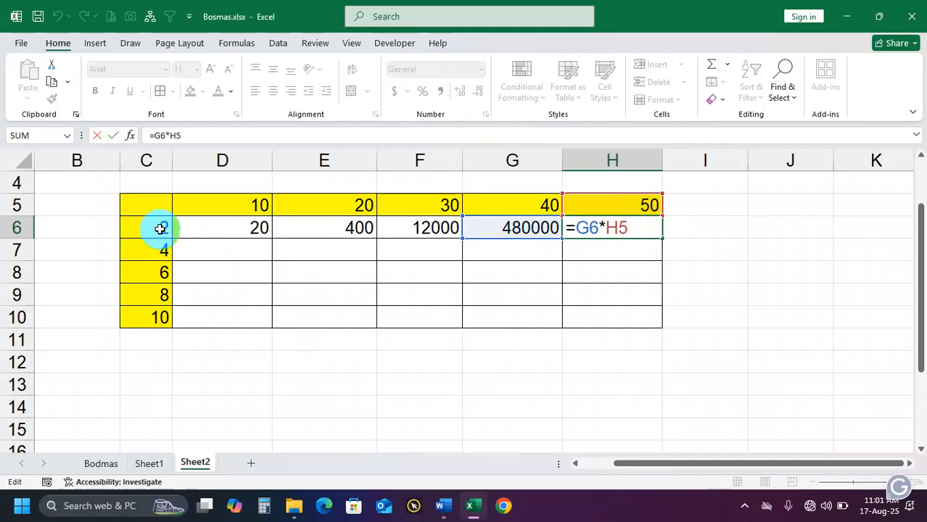
key(Return)
double_click(228, 226)
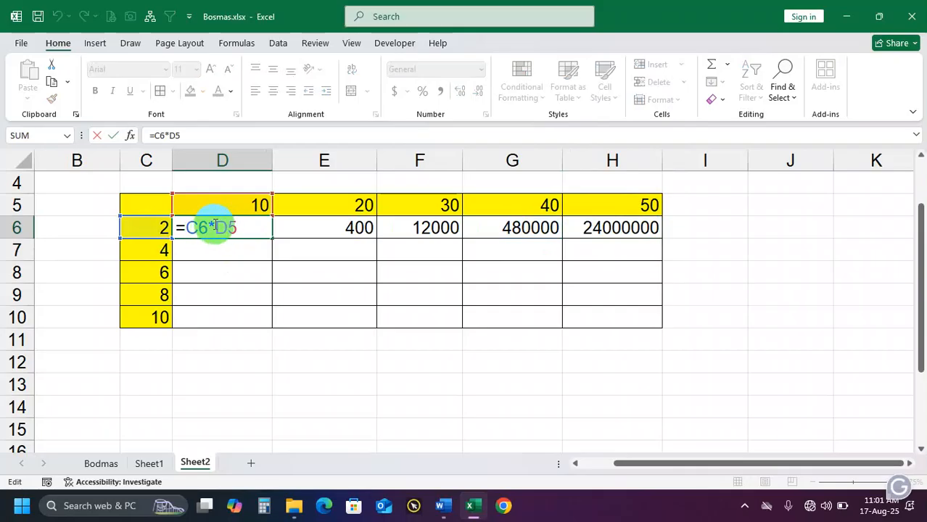
key(Return)
Replace the G6 reference in H6's formula with C6, making it =c6*H5
double_click(592, 226)
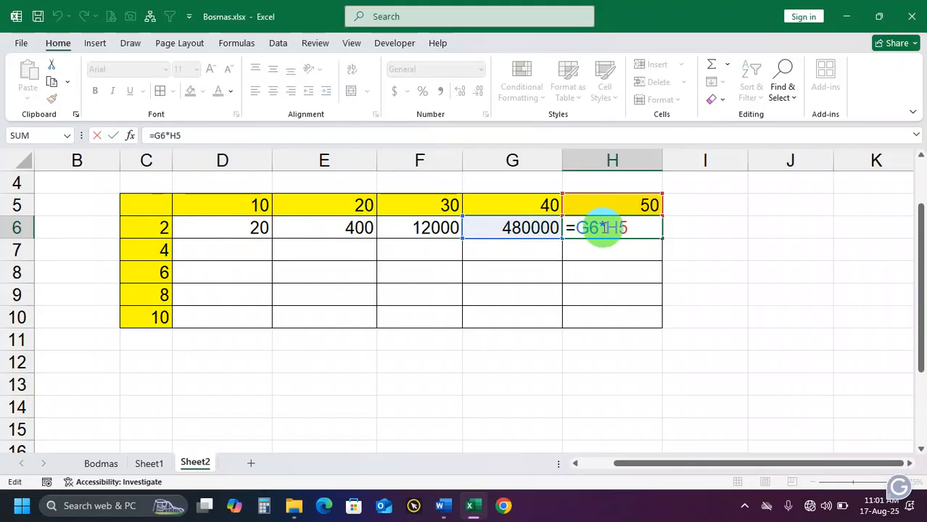
key(BackSpace)
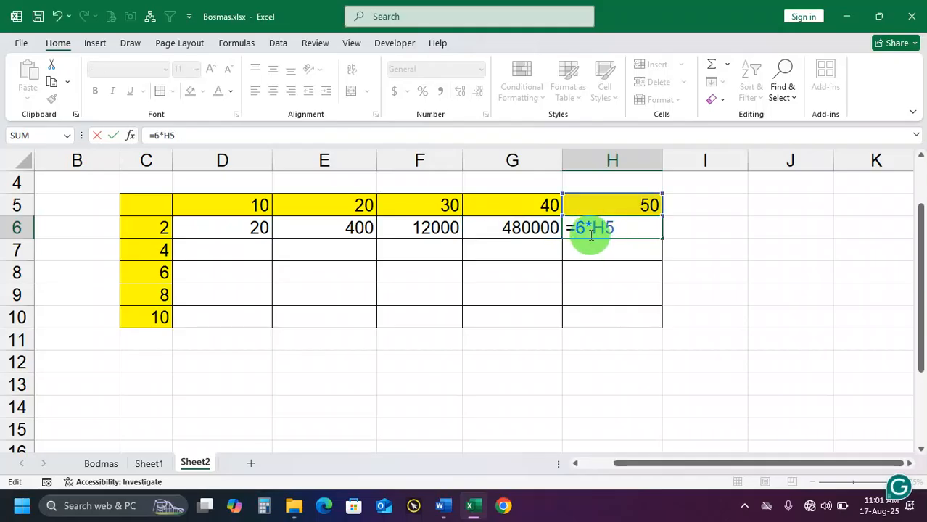
text(c)
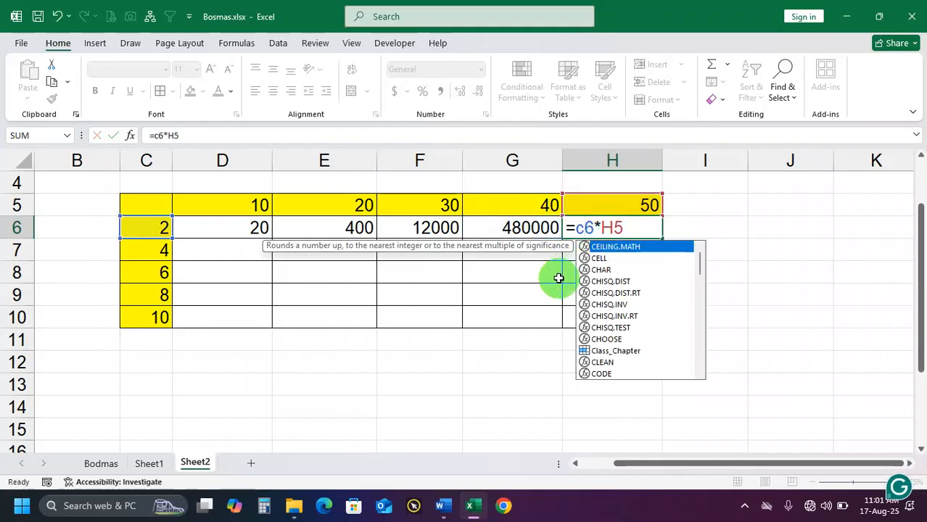
key(Return)
Clear the results in E6:H6
click(621, 232)
key(BackSpace)
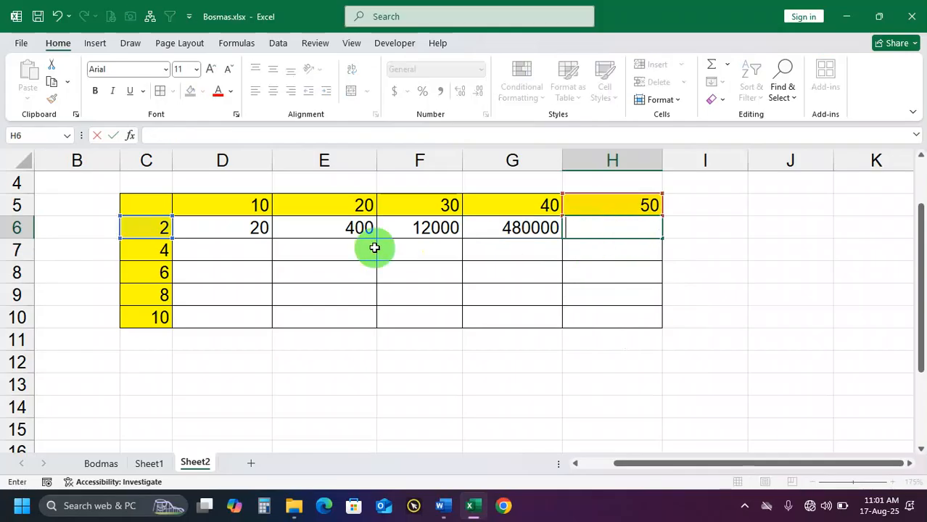
drag(310, 230, 517, 227)
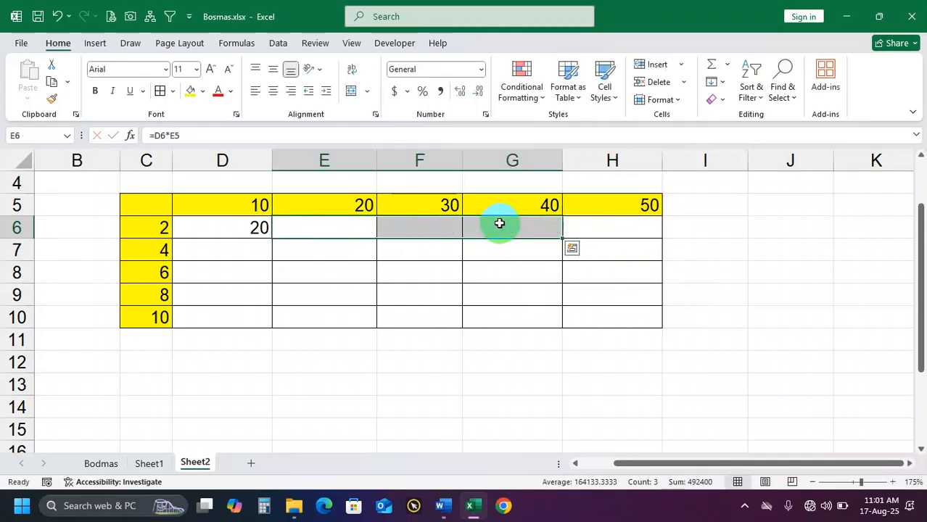
Lock column C of the row header reference in D6, making the formula =$C6*D5
double_click(227, 222)
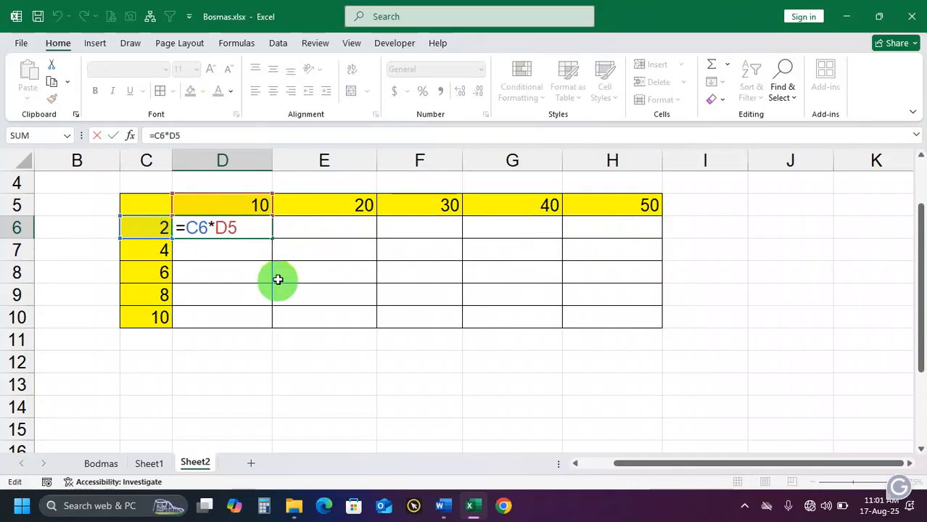
text($)
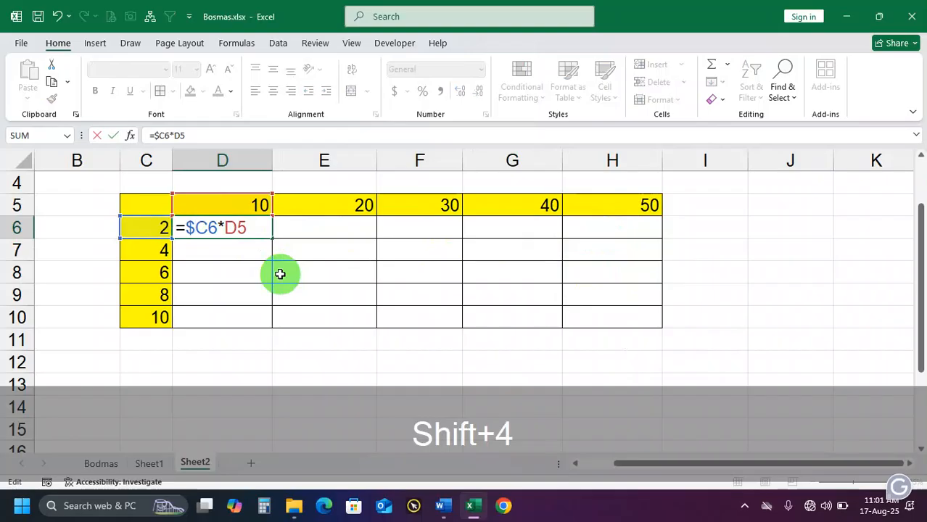
key(Return)
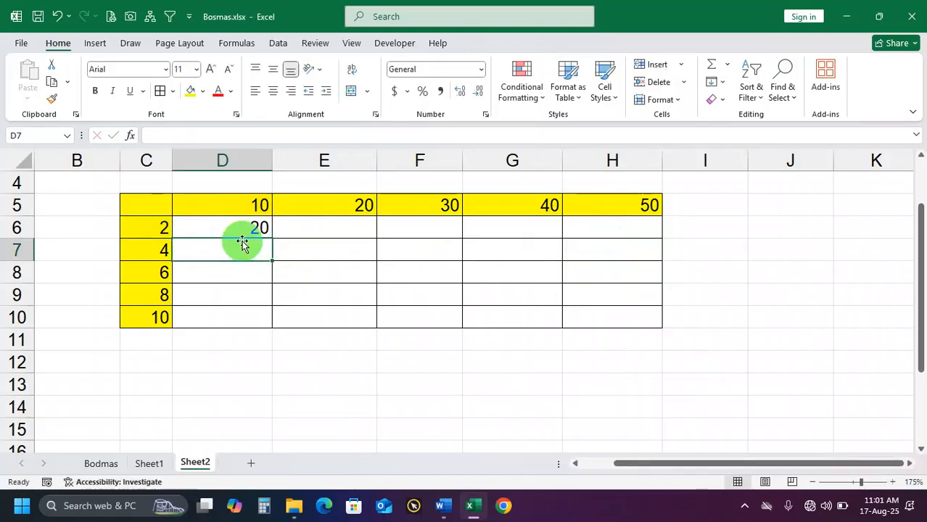
Fill D6's =$C6*D5 formula across to H6, and clear the results in E6:H6
click(266, 231)
drag(271, 238, 623, 241)
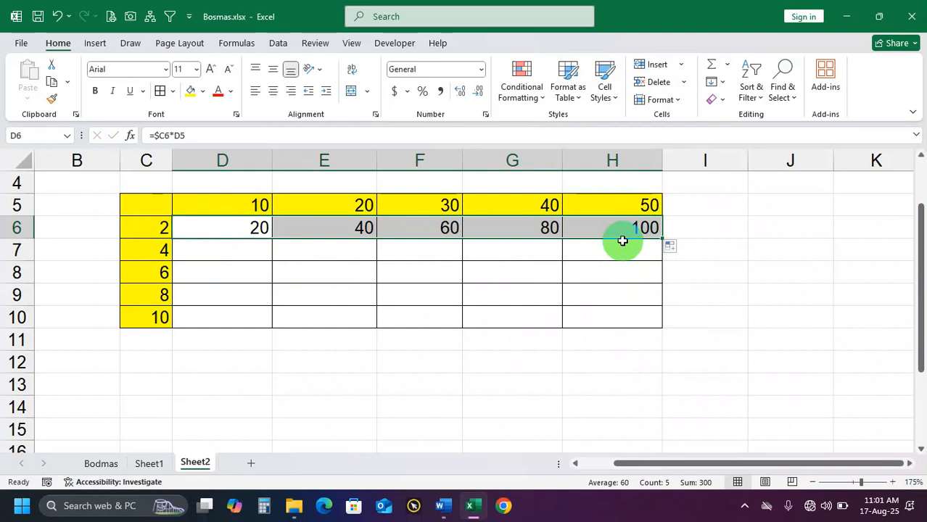
drag(370, 229, 602, 227)
key(Delete)
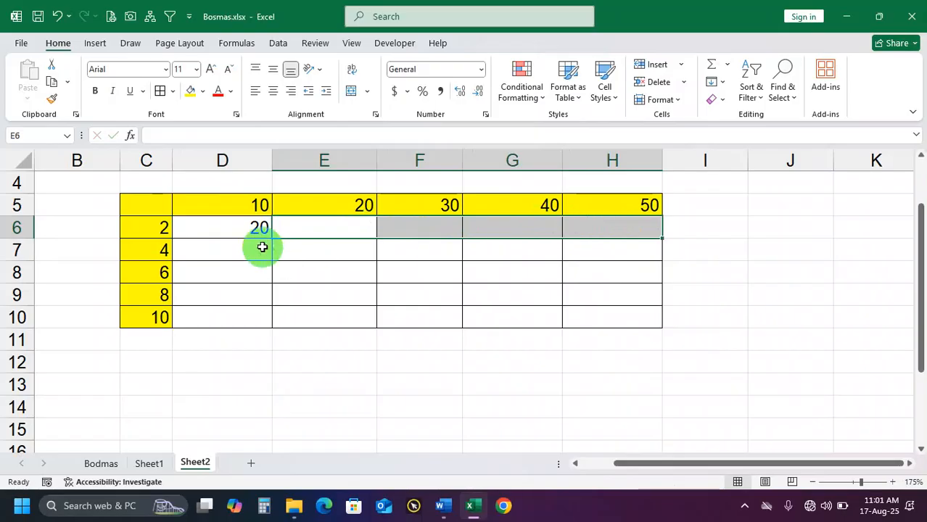
Fill D6's =$C6*D5 formula down to D10, and inspect the references in D10's formula
click(257, 230)
drag(274, 240, 255, 320)
double_click(246, 319)
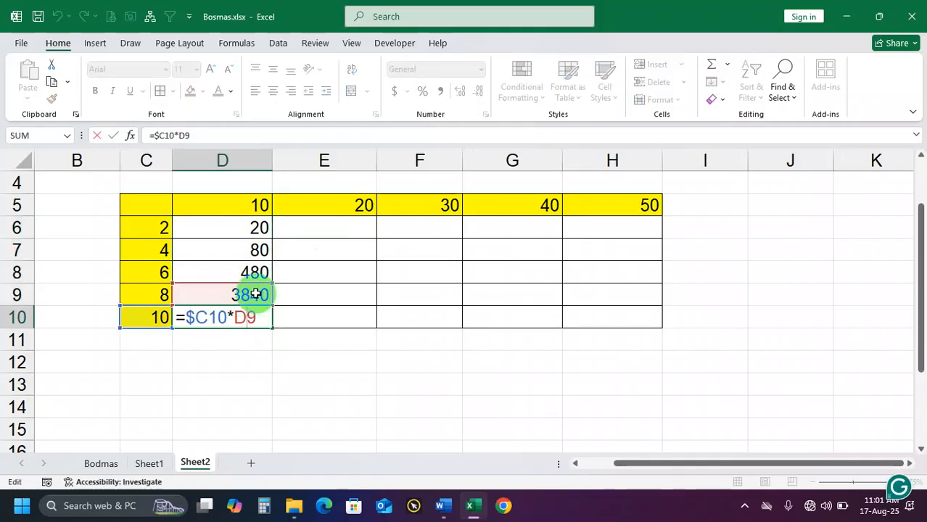
double_click(256, 313)
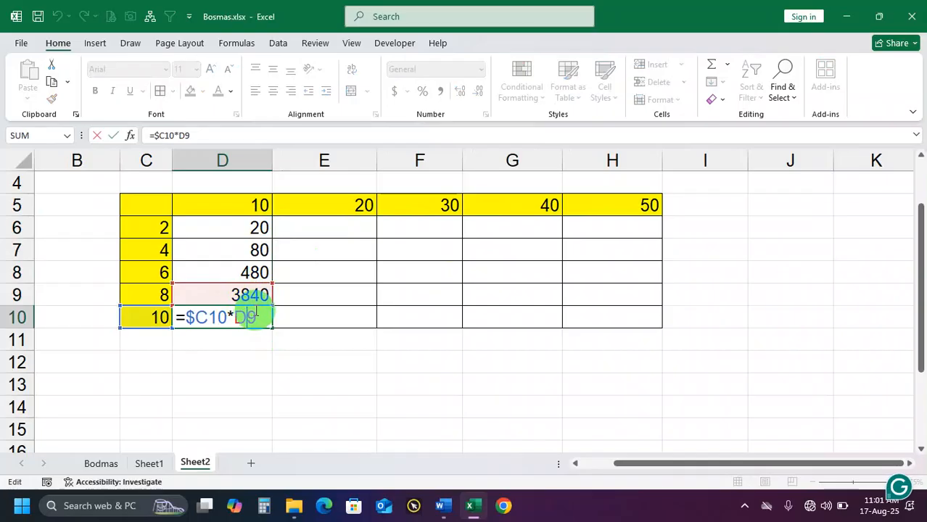
key(Return)
drag(250, 319, 246, 294)
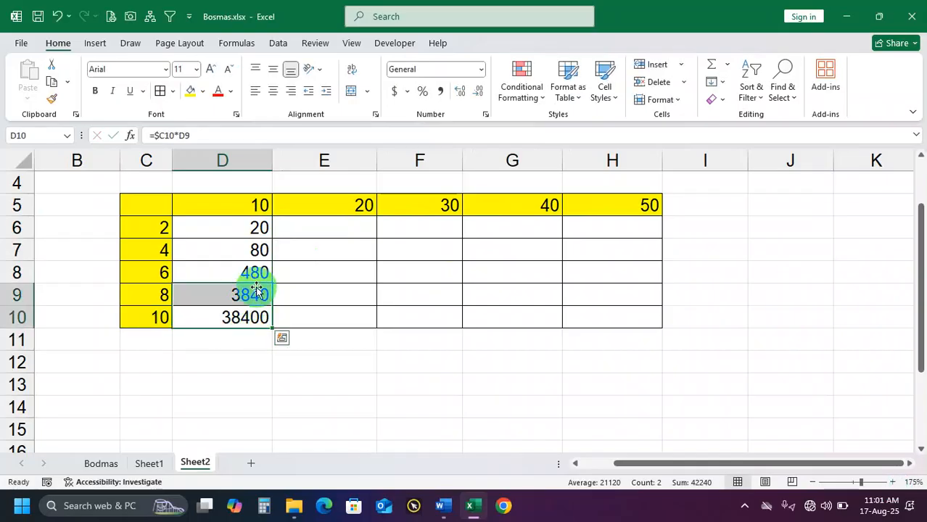
Open D6's formula for editing
double_click(255, 229)
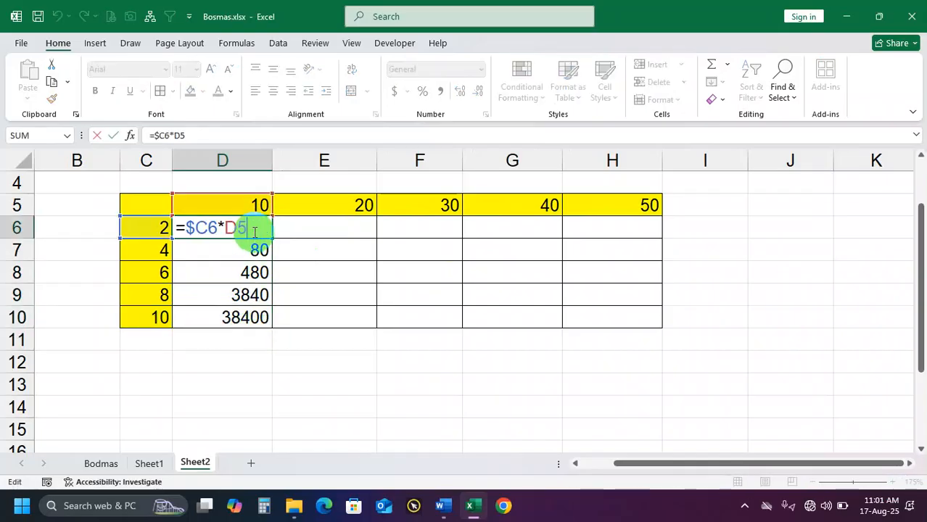
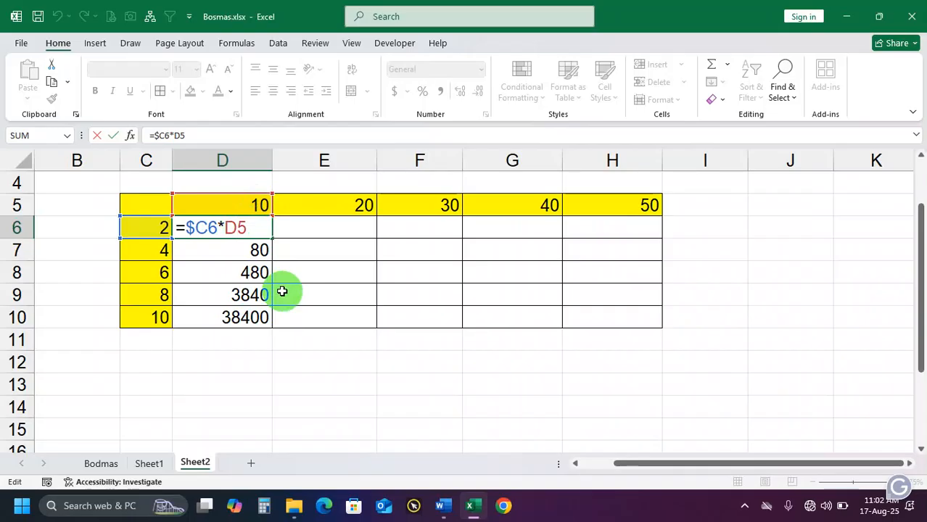
Lock row 5 of the column header reference in D6, making the formula =$C6*D$5, and clear the old results in D7:D10
text($)
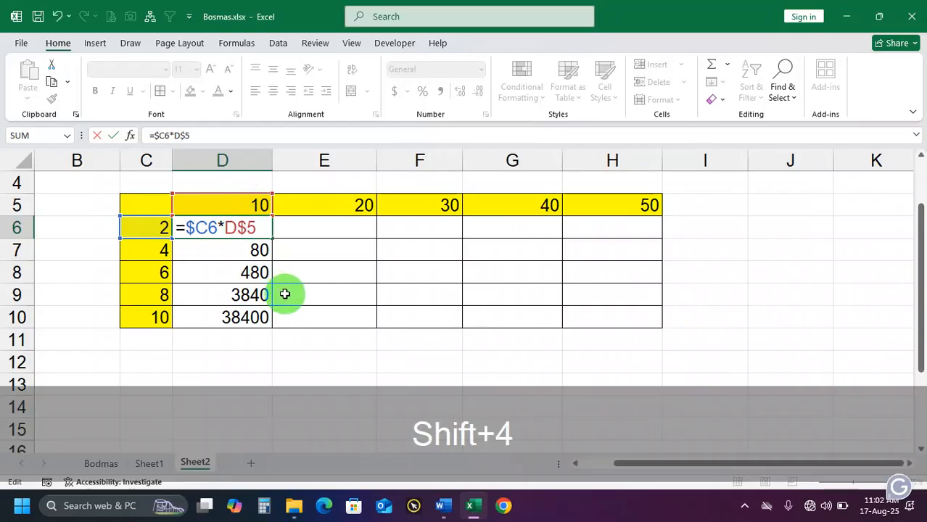
key(Return)
drag(271, 260, 256, 313)
key(Delete)
Fill D6's =$C6*D$5 formula across and down through H10, and check the formula and the filled range D6:H10
click(238, 228)
drag(272, 238, 639, 336)
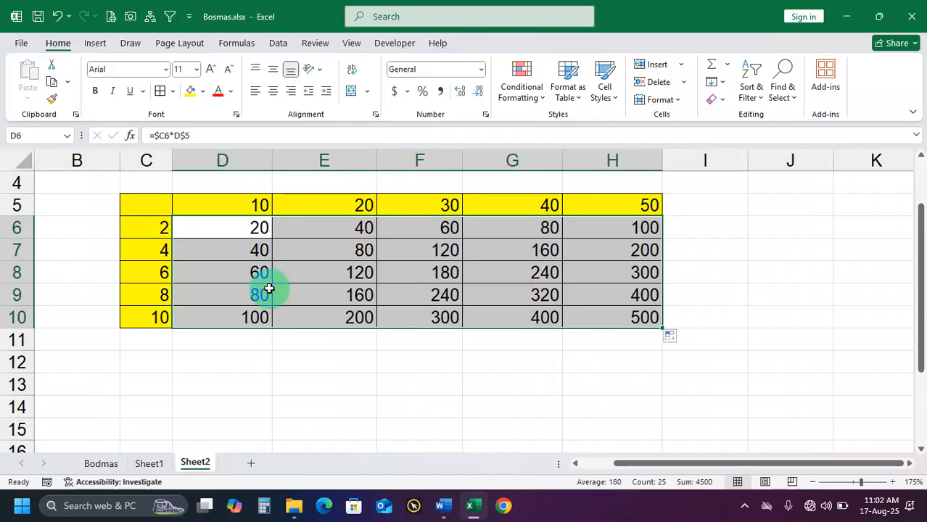
click(244, 232)
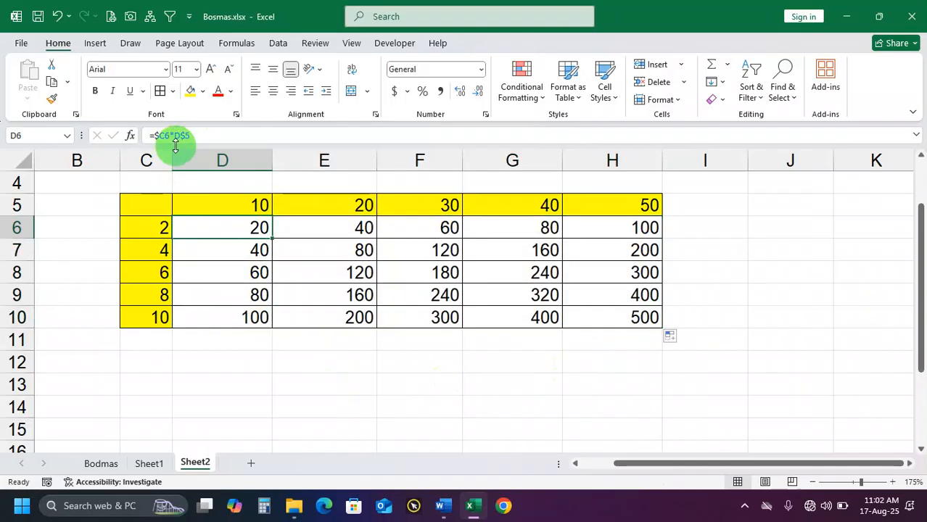
drag(245, 228, 627, 312)
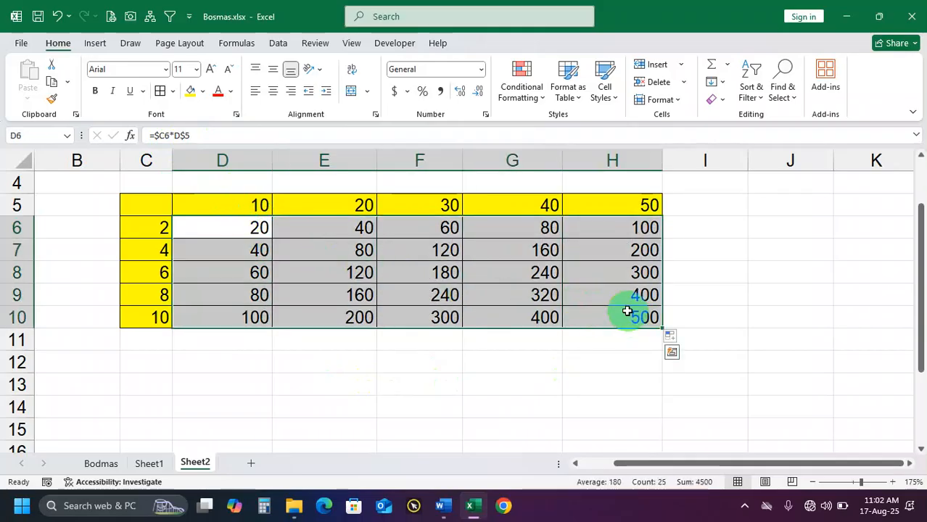
click(476, 379)
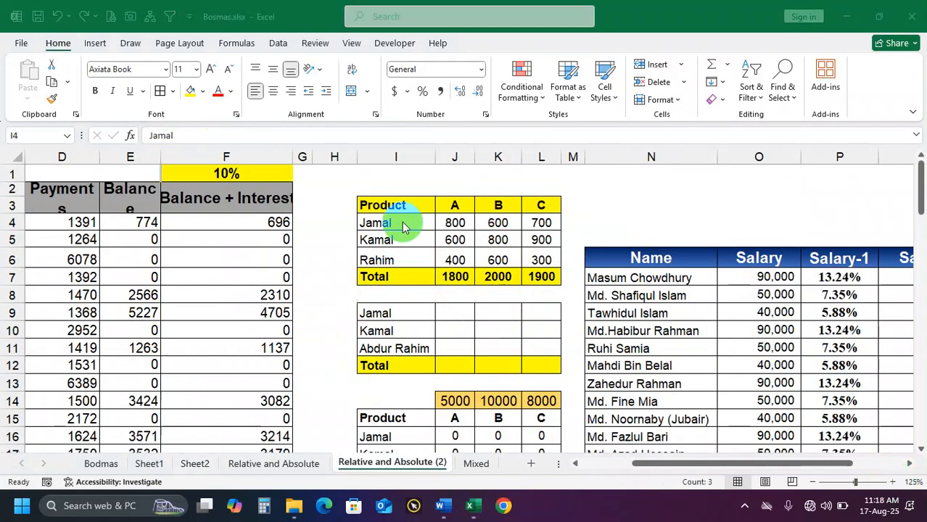
Examine the product headers, row labels and figures of the Product table in I3:L6 on the Relative and Absolute (2) sheet
drag(415, 221, 406, 260)
click(392, 205)
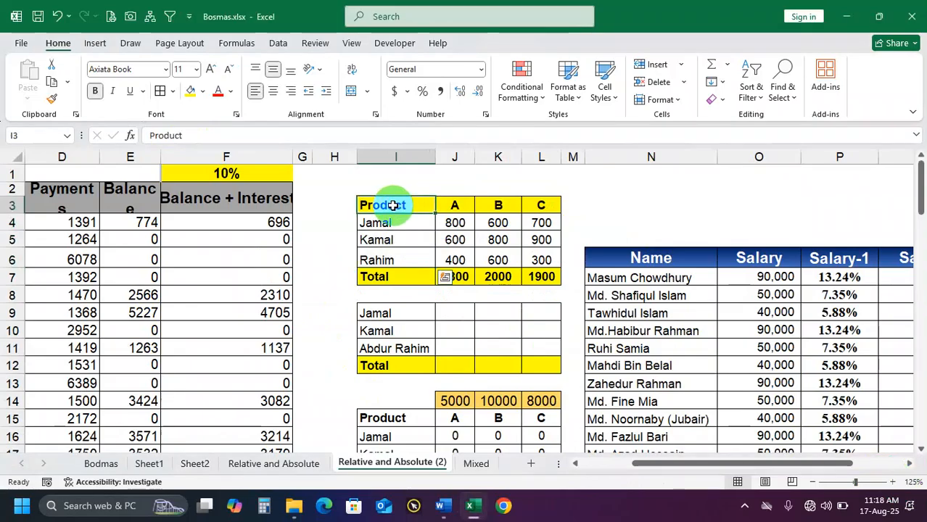
click(453, 205)
click(506, 207)
click(541, 209)
drag(545, 208, 411, 258)
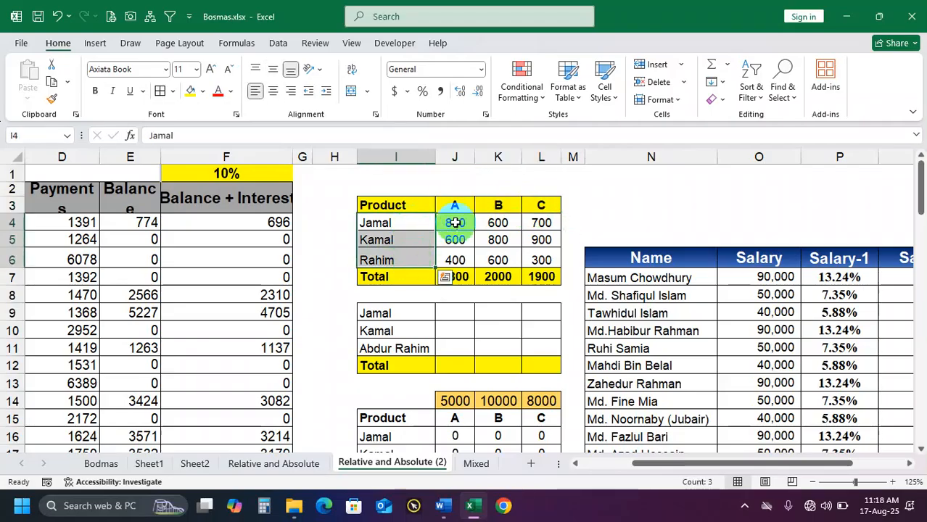
click(456, 211)
drag(455, 223, 535, 254)
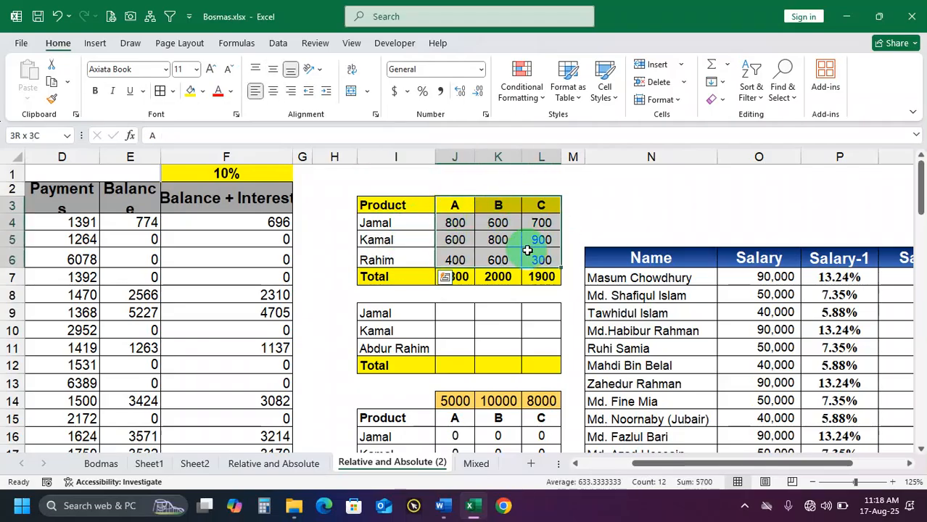
click(459, 224)
drag(460, 222, 460, 260)
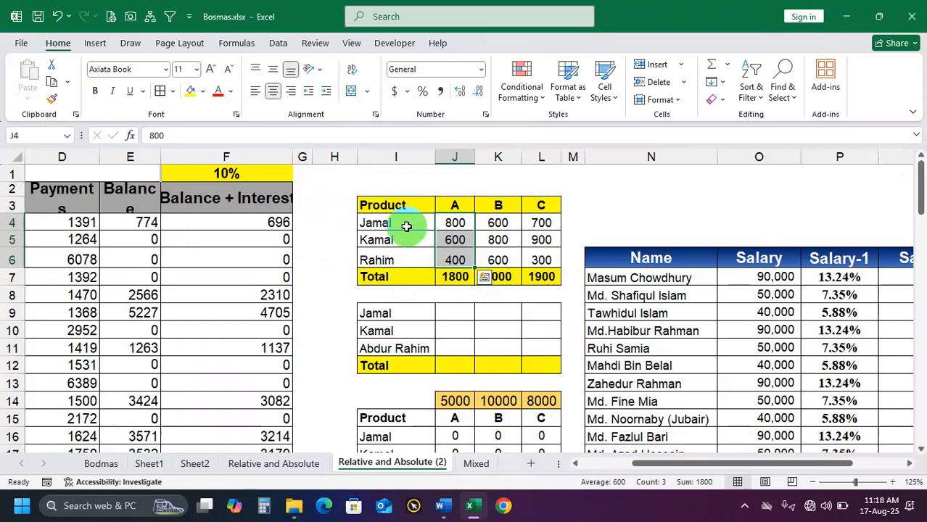
Examine each person's figures for products A, B and C in rows 4 to 6, and the Total row beneath
drag(401, 226, 462, 223)
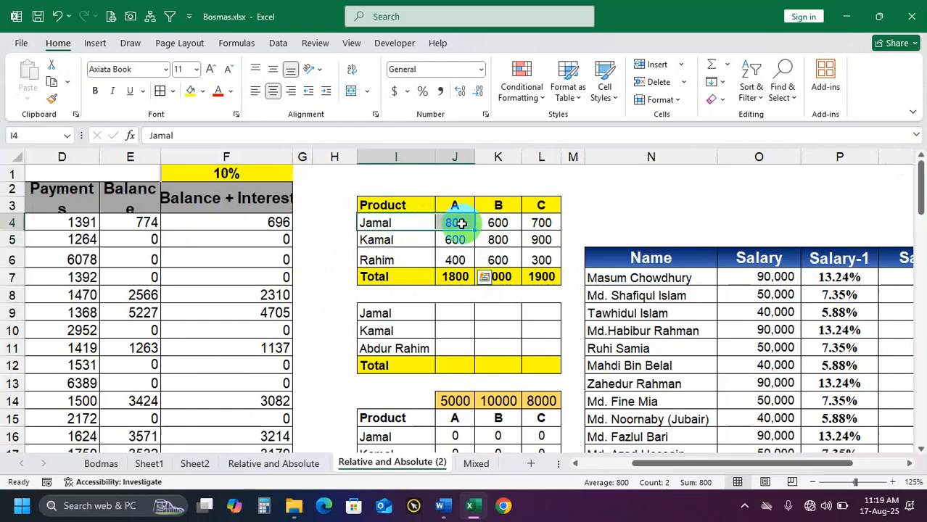
click(462, 224)
click(497, 223)
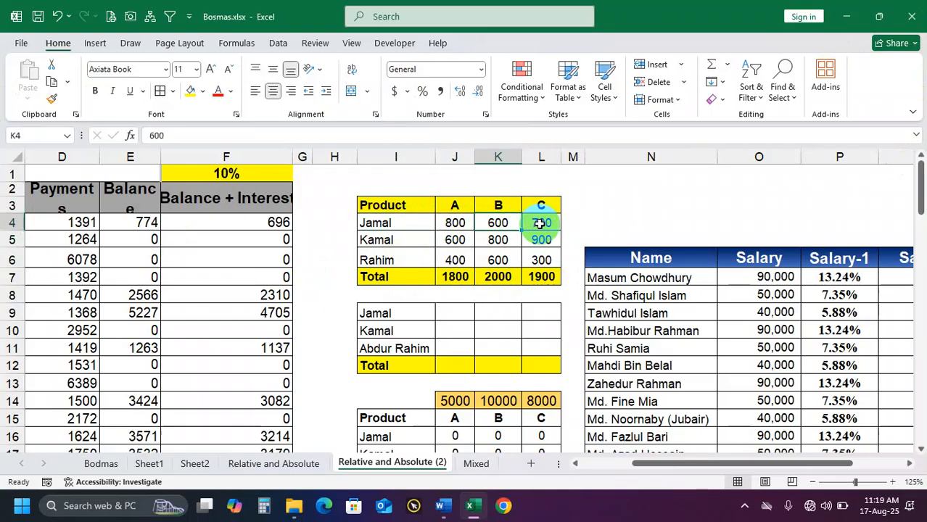
mouse_move(544, 222)
mouse_down()
mouse_move(454, 222)
mouse_move(497, 240)
mouse_move(540, 240)
mouse_up()
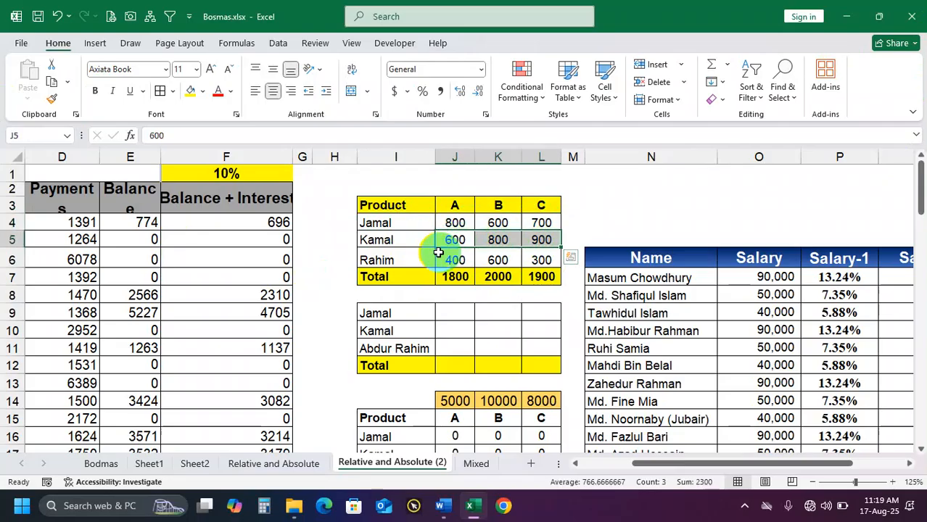
click(389, 263)
drag(457, 259, 544, 260)
drag(456, 277, 520, 274)
drag(409, 275, 528, 279)
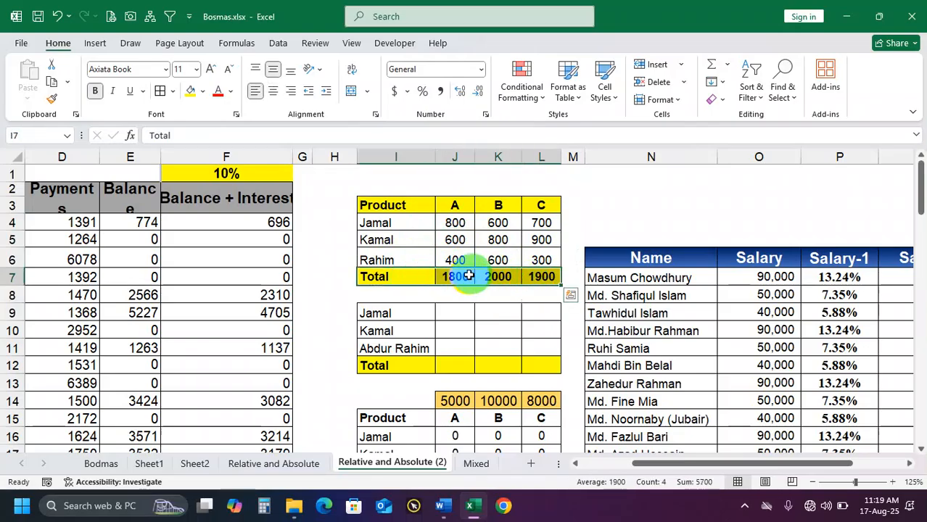
Inspect the total formulas in J7:L7, and compare product A's total in J7 with the individual values in J4:J6
click(452, 276)
click(498, 276)
click(541, 277)
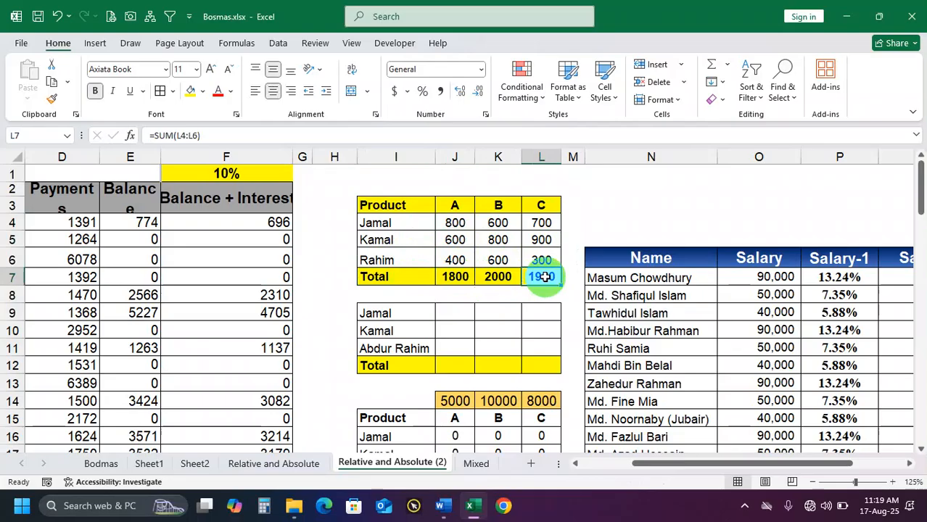
mouse_move(460, 276)
mouse_down()
mouse_move(535, 277)
mouse_move(464, 276)
mouse_up()
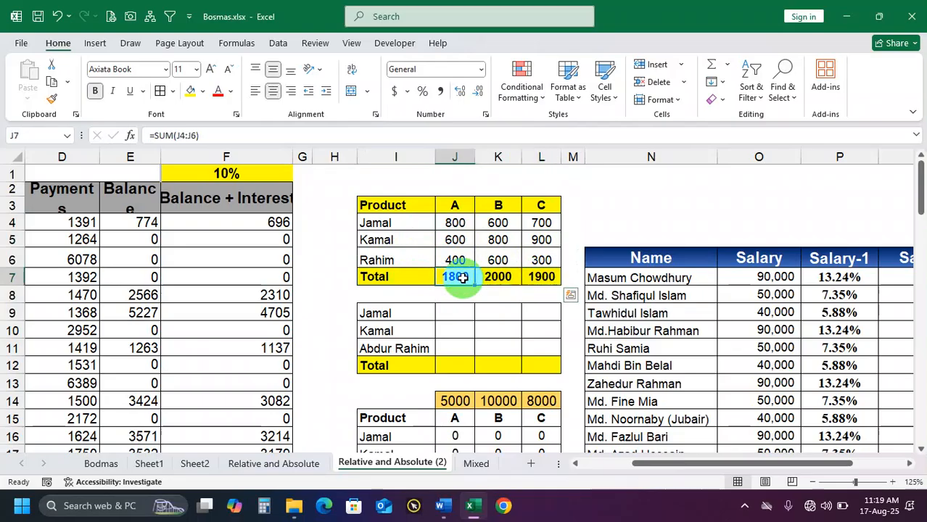
click(462, 226)
click(464, 241)
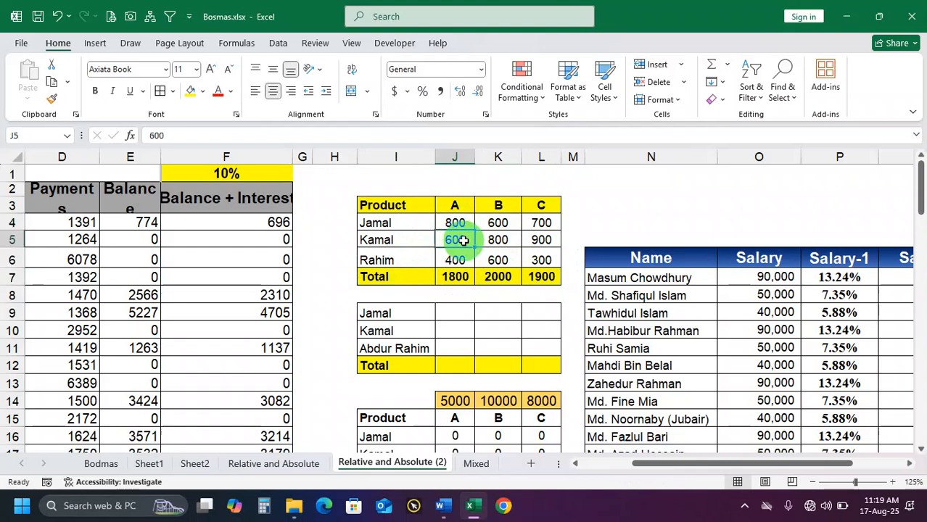
click(463, 259)
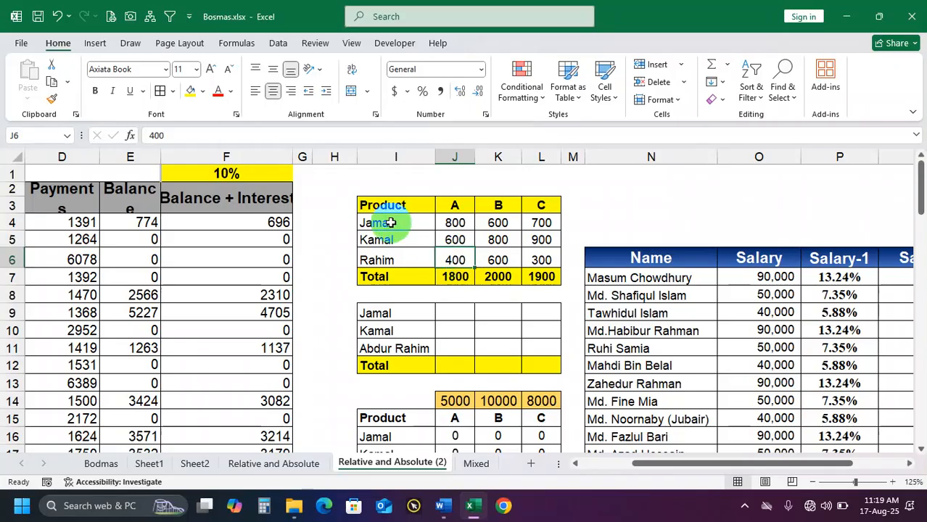
drag(387, 205, 535, 270)
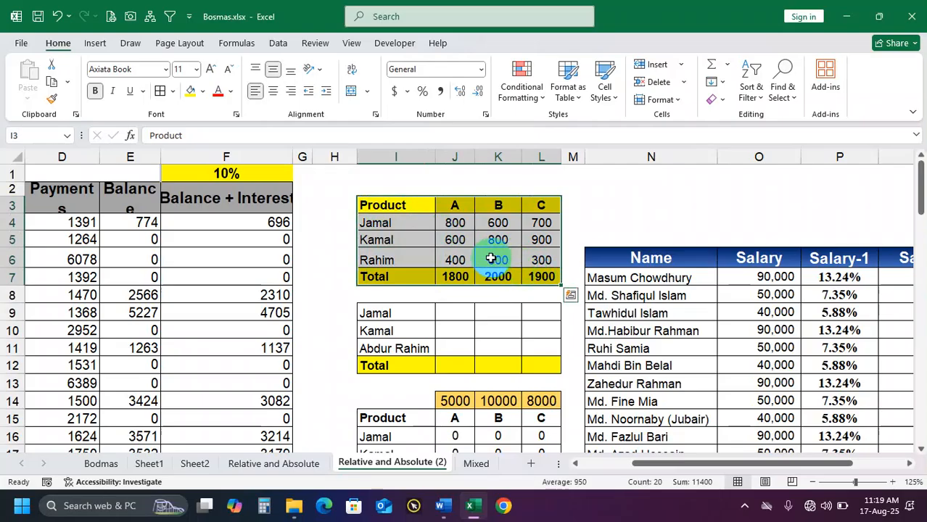
click(460, 277)
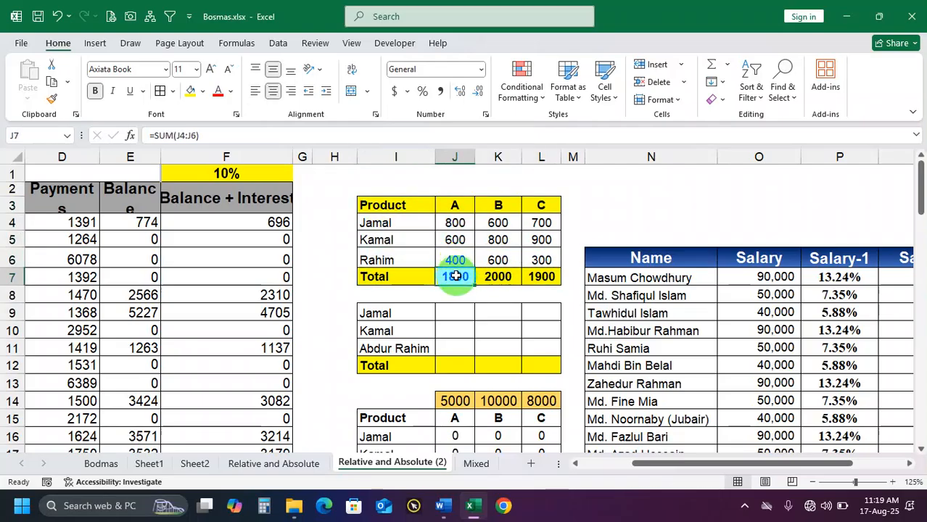
click(462, 225)
click(461, 241)
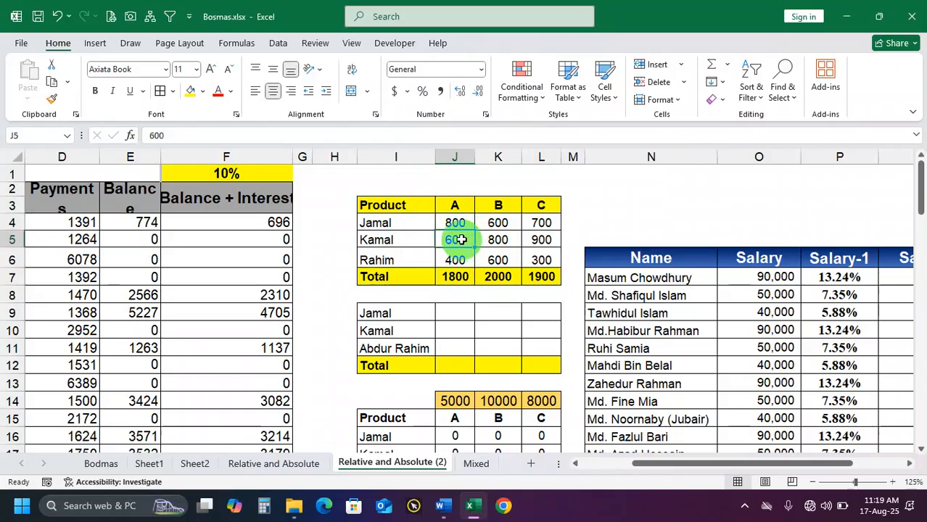
click(453, 259)
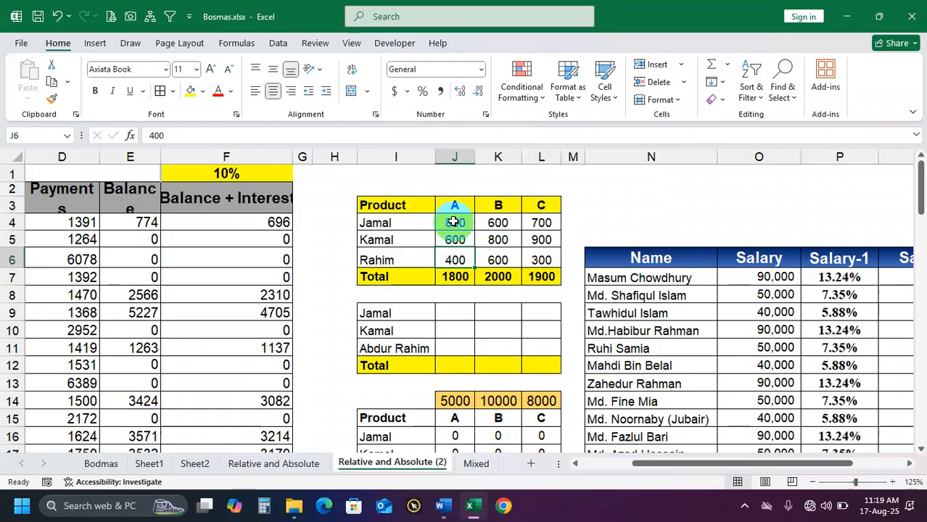
click(453, 222)
Set the number format of the empty cells J9:L11 to General
click(463, 308)
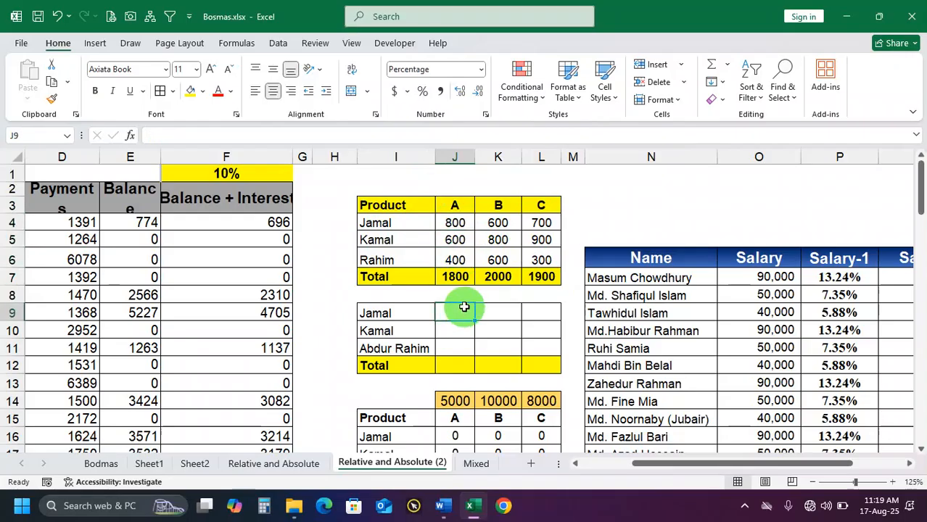
drag(458, 313, 537, 349)
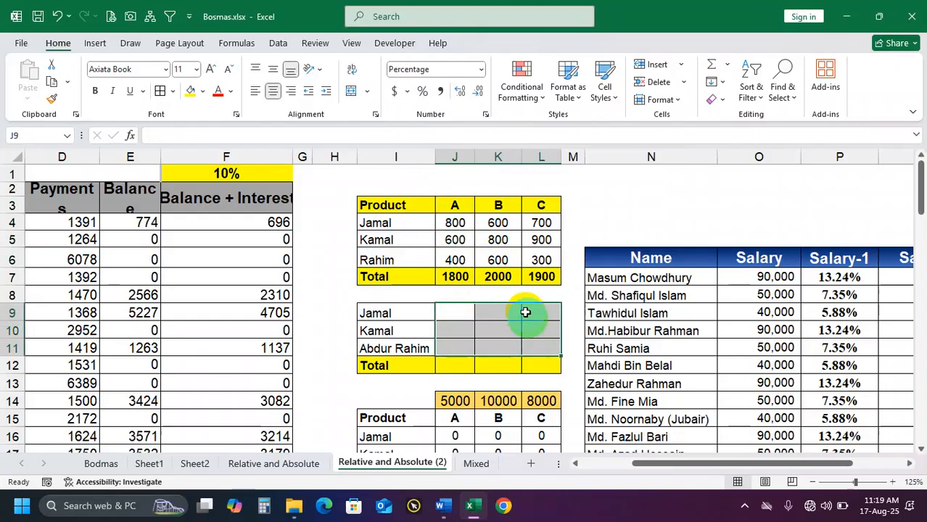
click(481, 69)
click(468, 88)
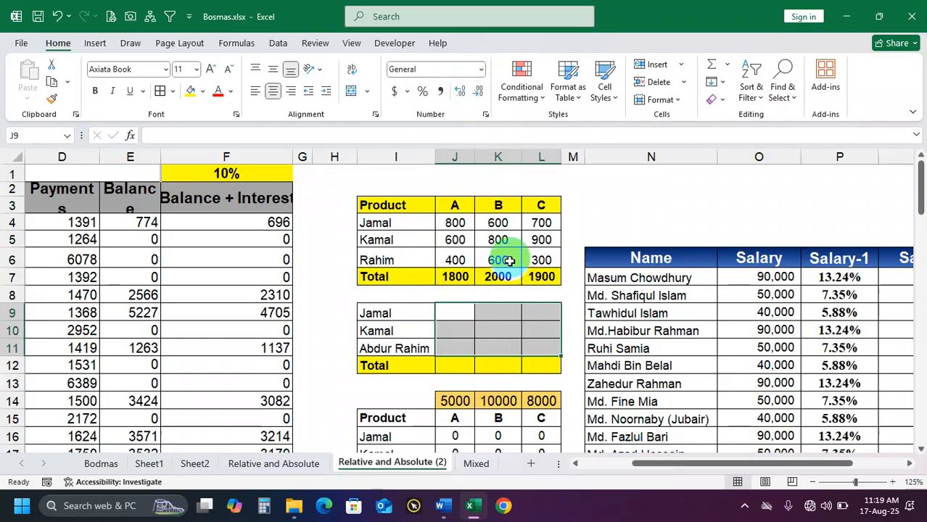
Enter =J4/J7 in J9 to calculate the first person's share of product A's total
click(453, 311)
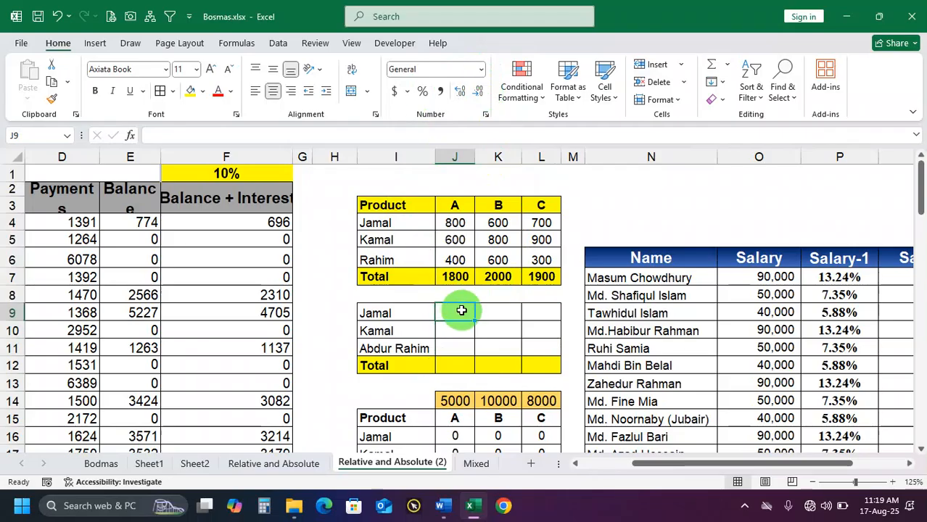
ctrl+scroll(545, 325, up, 5)
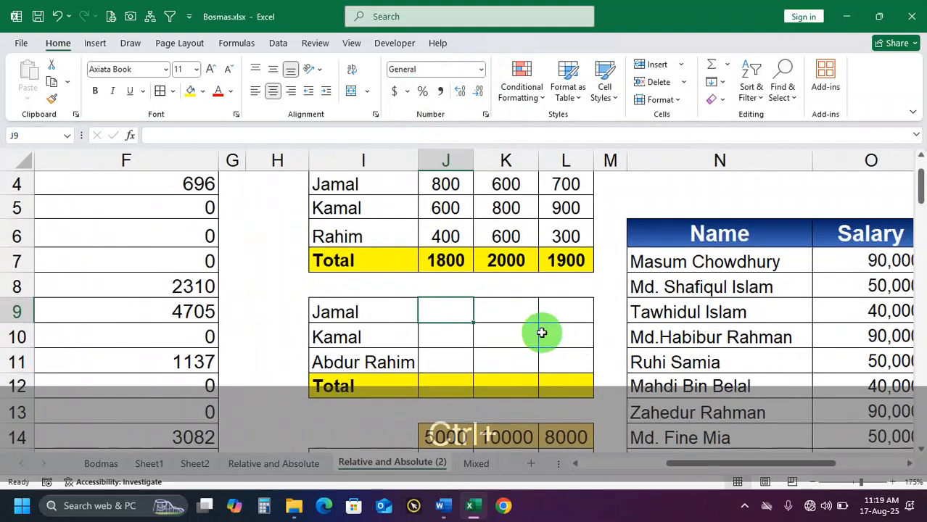
scroll(535, 327, down, 1)
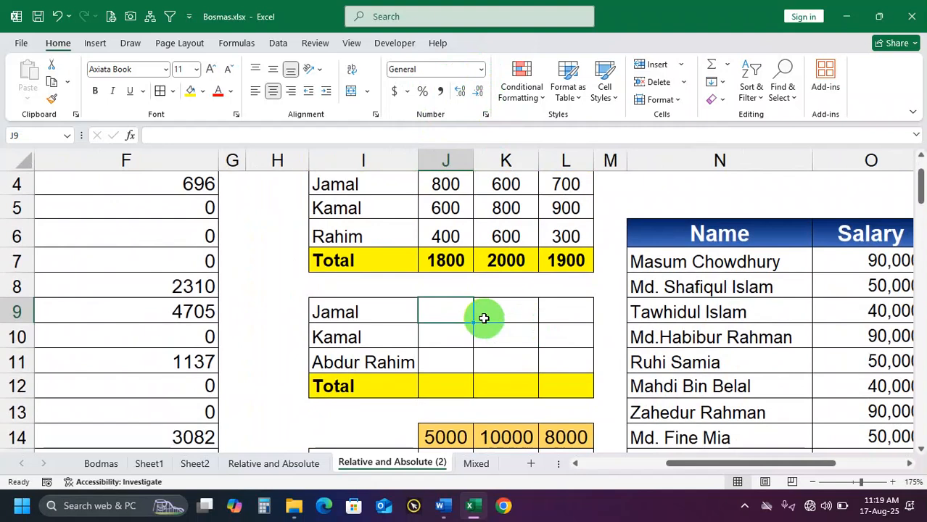
ctrl+scroll(483, 317, down, 1)
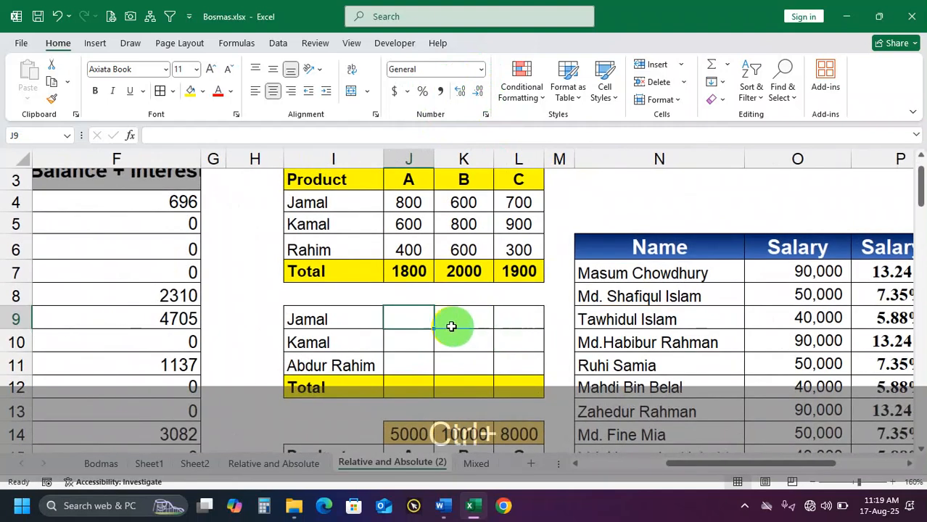
text(=)
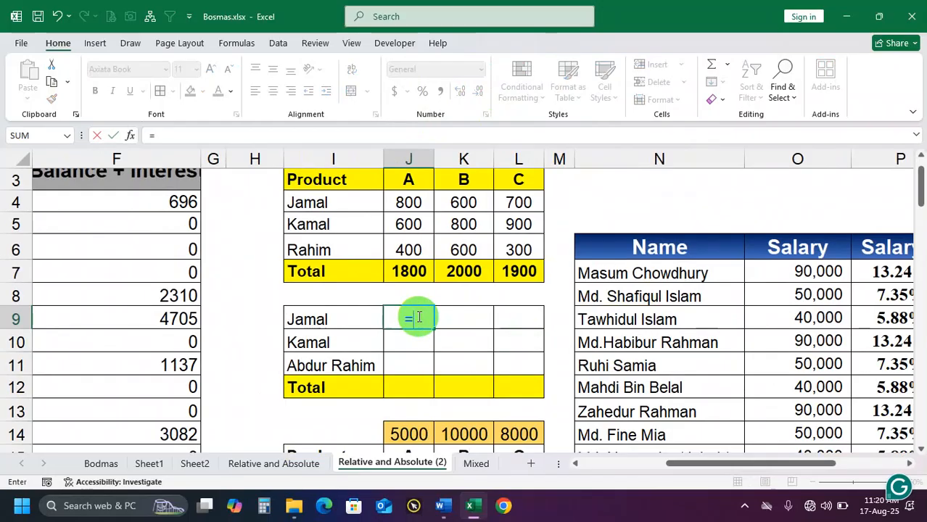
click(408, 203)
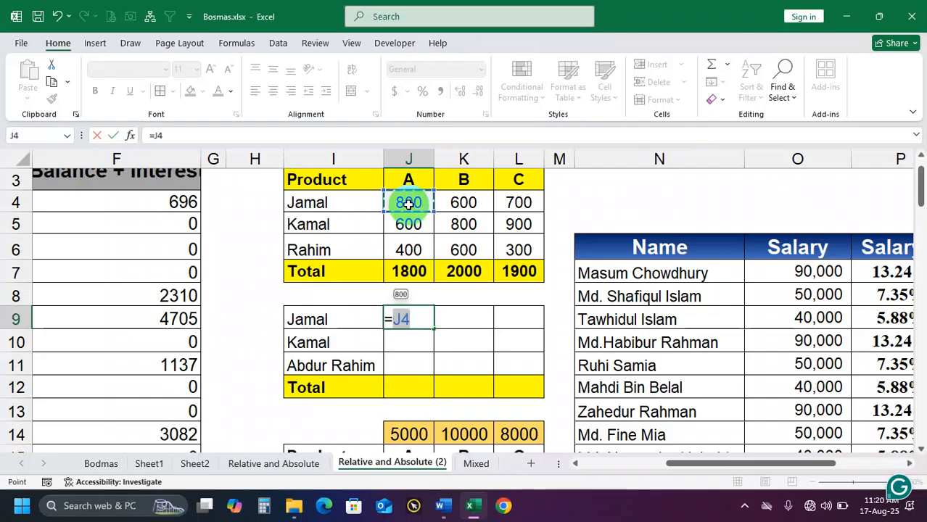
text(/)
click(420, 271)
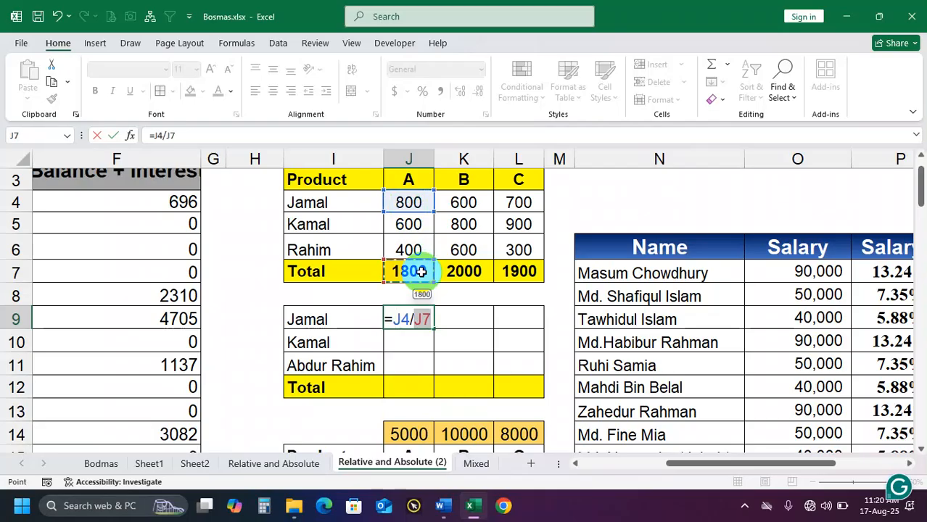
key(Return)
Format J9 as Percentage, and check the result against the source values in J7 and J4
click(417, 319)
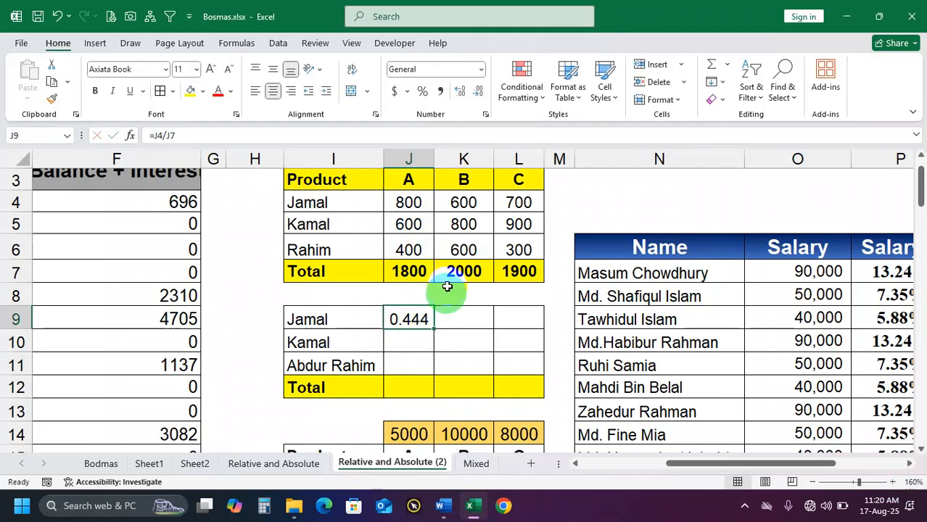
click(481, 69)
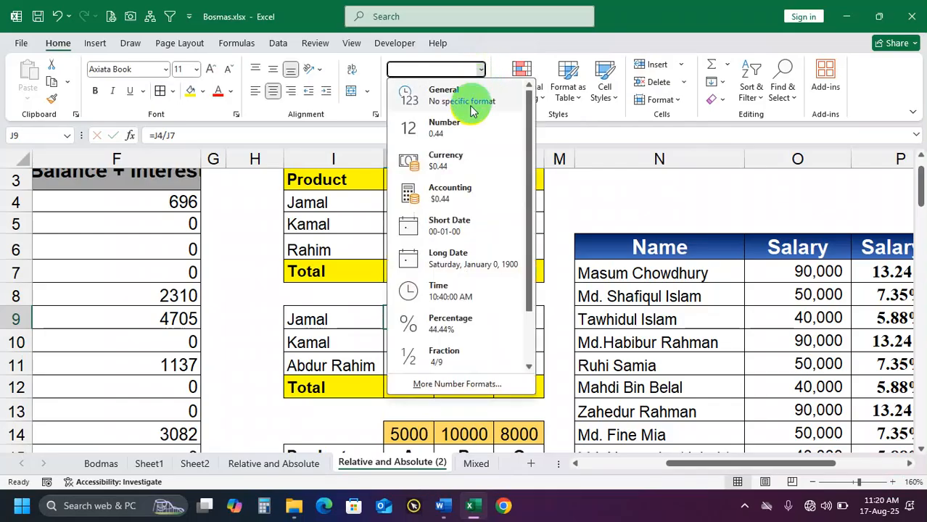
click(455, 336)
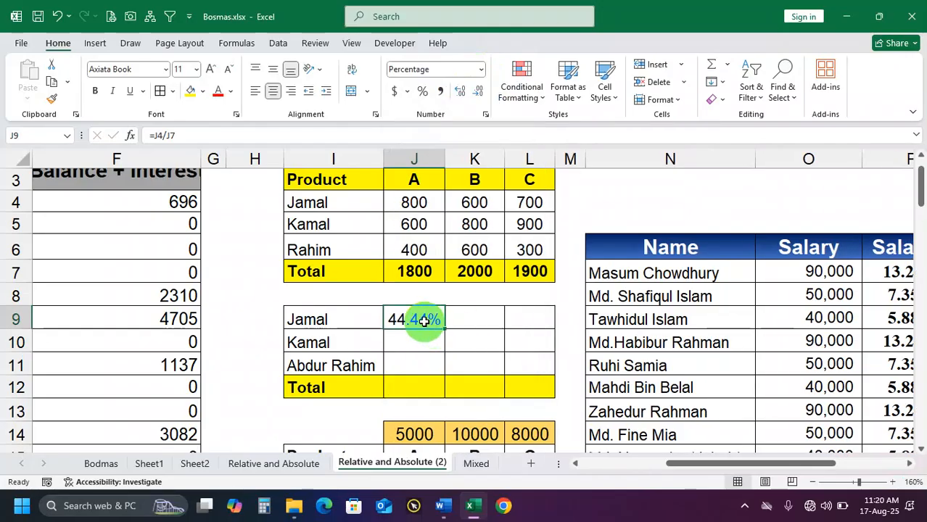
click(414, 270)
click(420, 205)
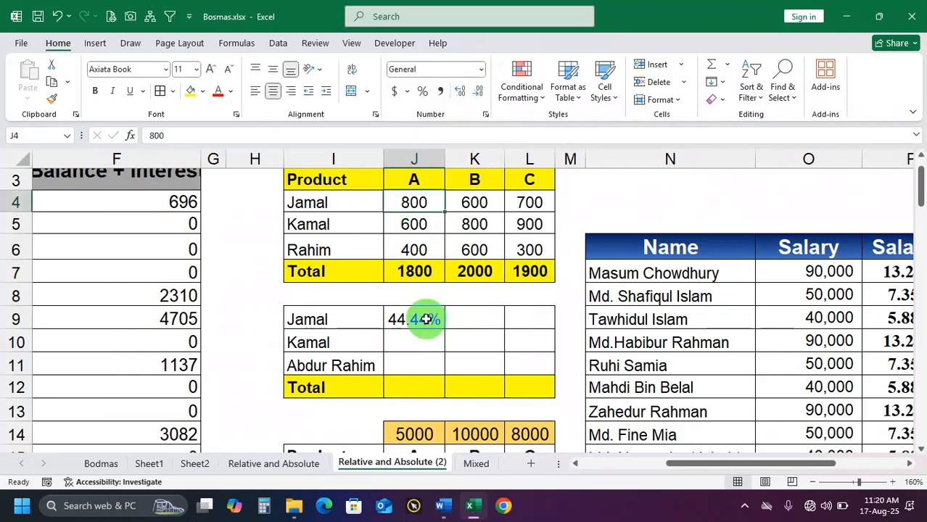
Clear the percentage shares in J9:L11
click(426, 319)
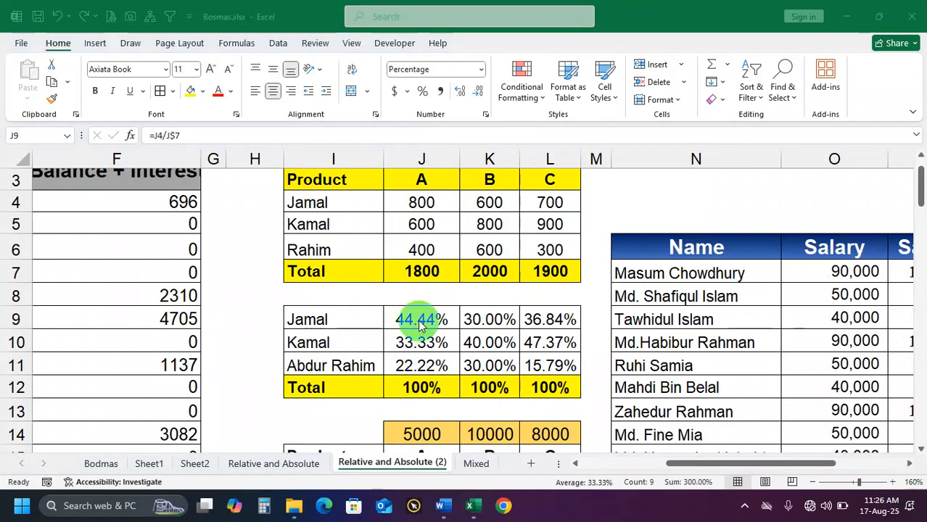
drag(415, 319, 549, 366)
key(Delete)
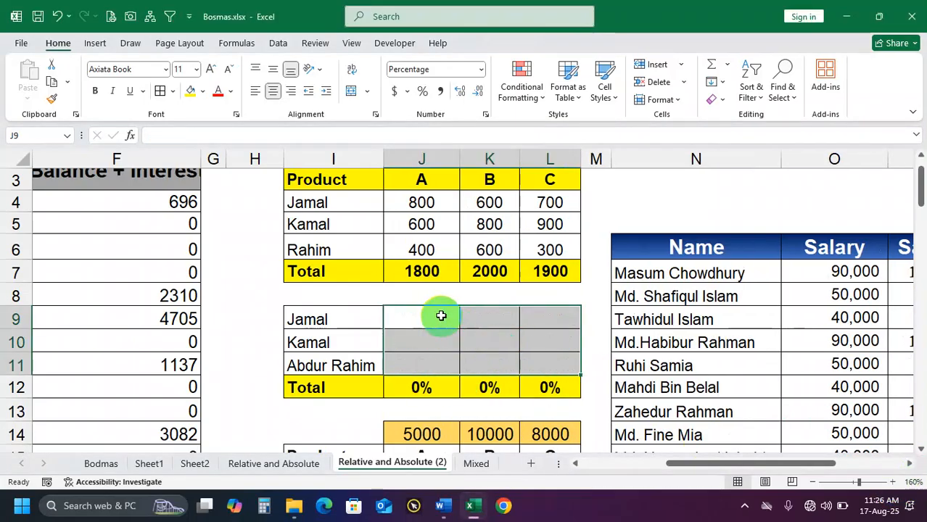
Enter =J4/J$7 in J9, locking only the row of product A's total
click(439, 313)
text(=)
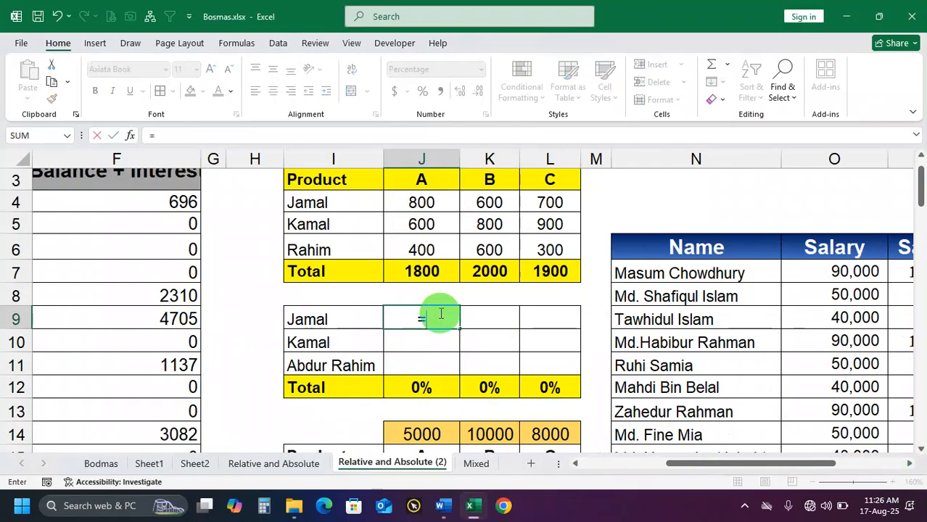
click(421, 202)
text(/)
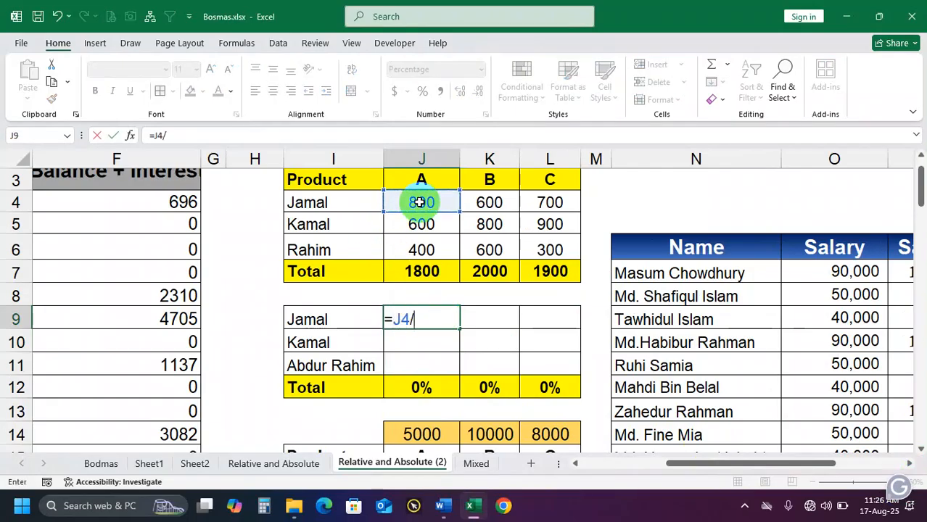
click(428, 272)
click(425, 320)
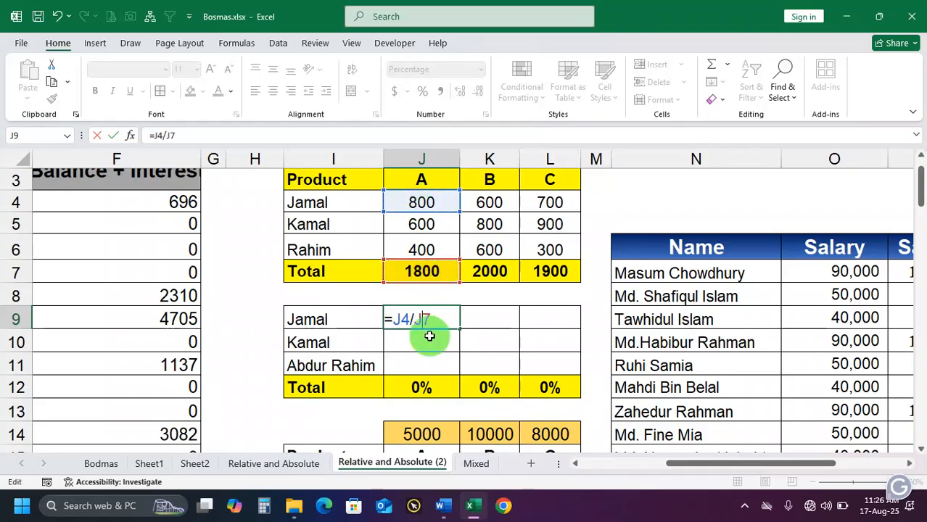
text($)
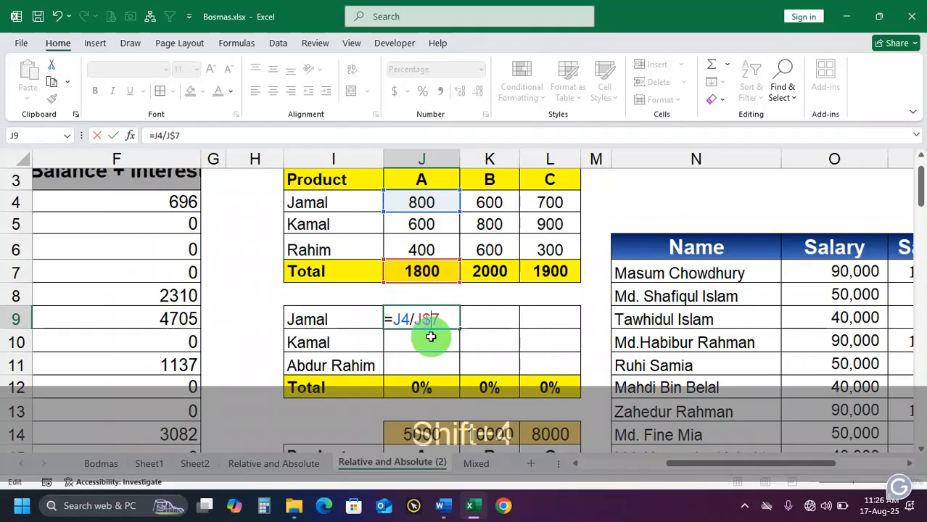
key(Return)
Fill the J9 formula across to L9, and check the copied references in K9 and L9
click(441, 320)
drag(459, 329, 559, 331)
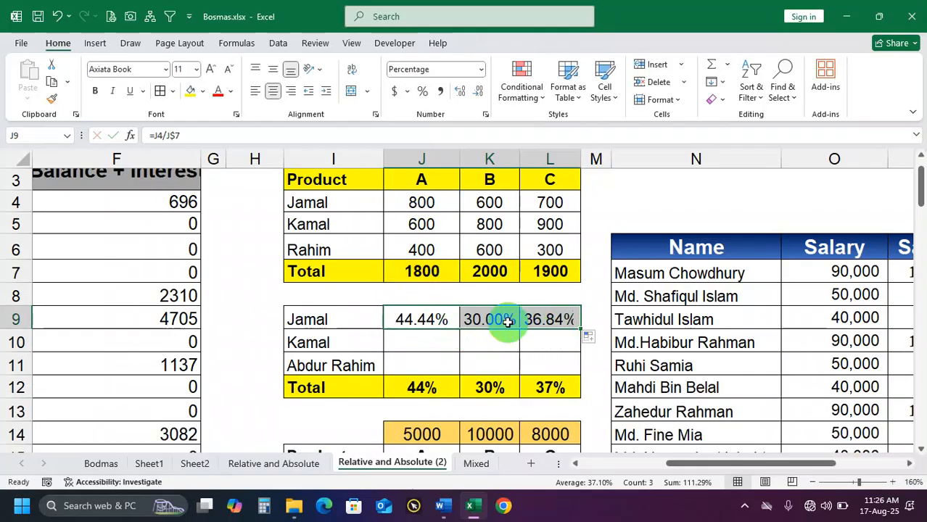
click(502, 319)
click(544, 318)
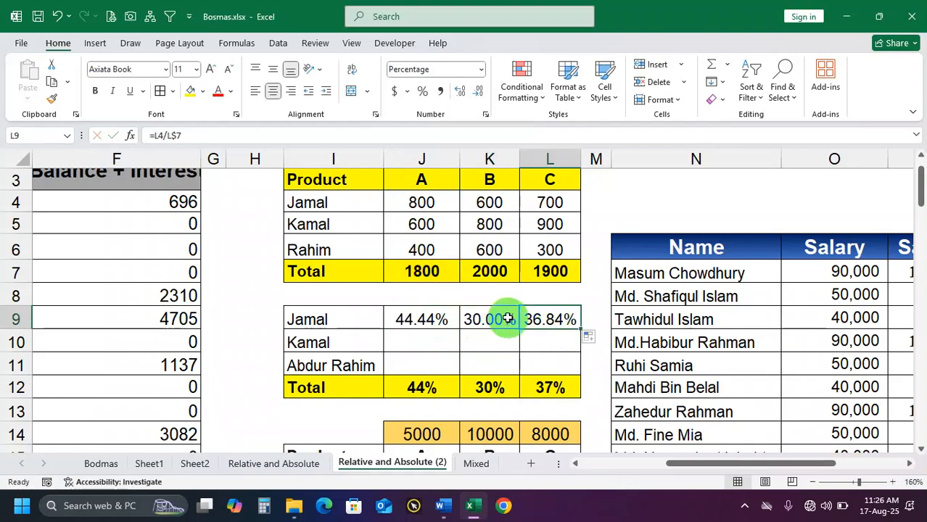
double_click(505, 319)
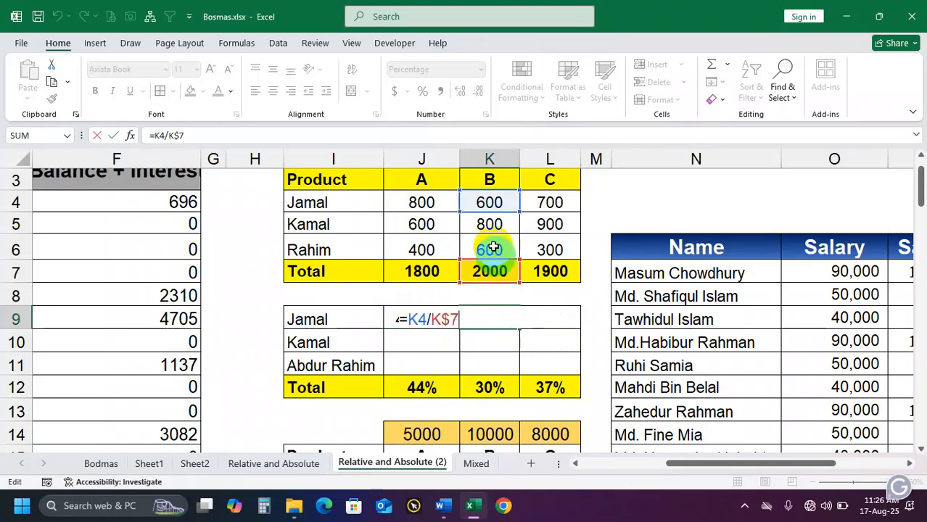
key(Return)
double_click(553, 315)
key(Return)
Fill the share formulas in J9:L9 down to row 11, and check the references in L11 and K10
drag(415, 317, 563, 365)
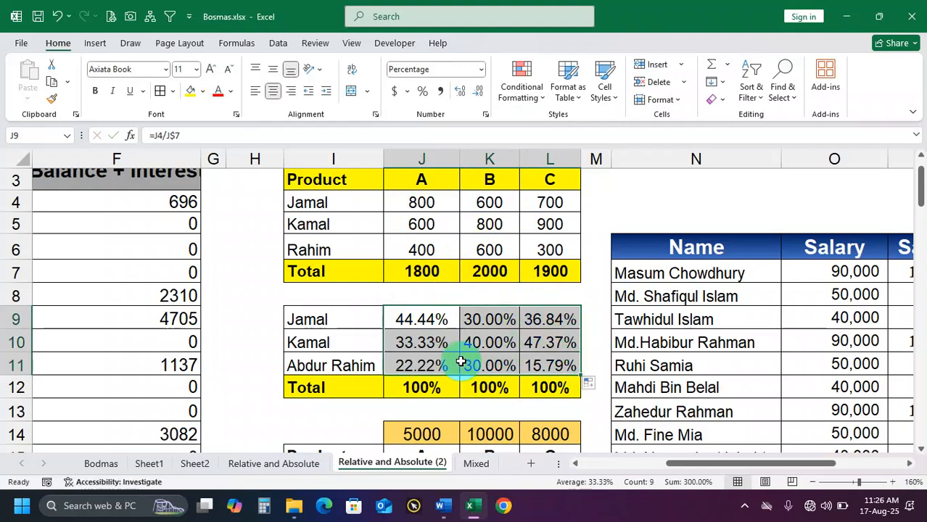
double_click(545, 366)
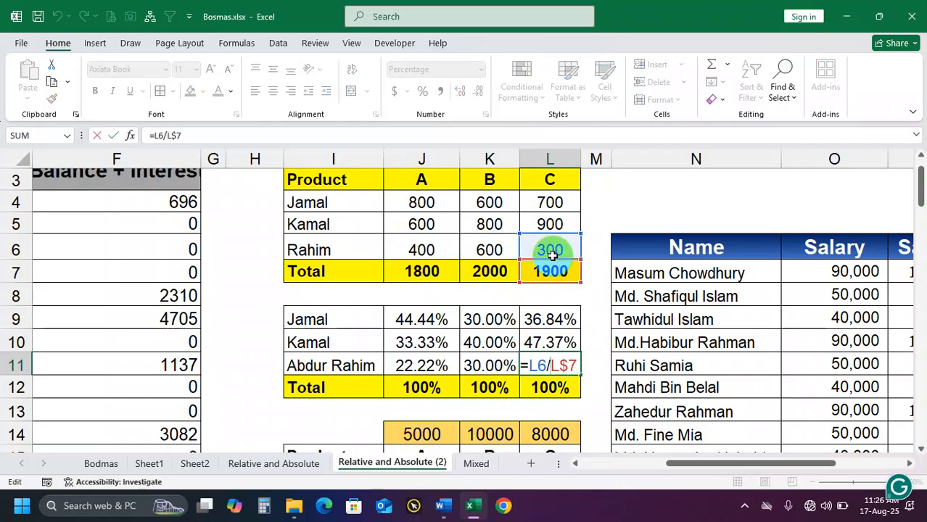
key(Return)
double_click(493, 341)
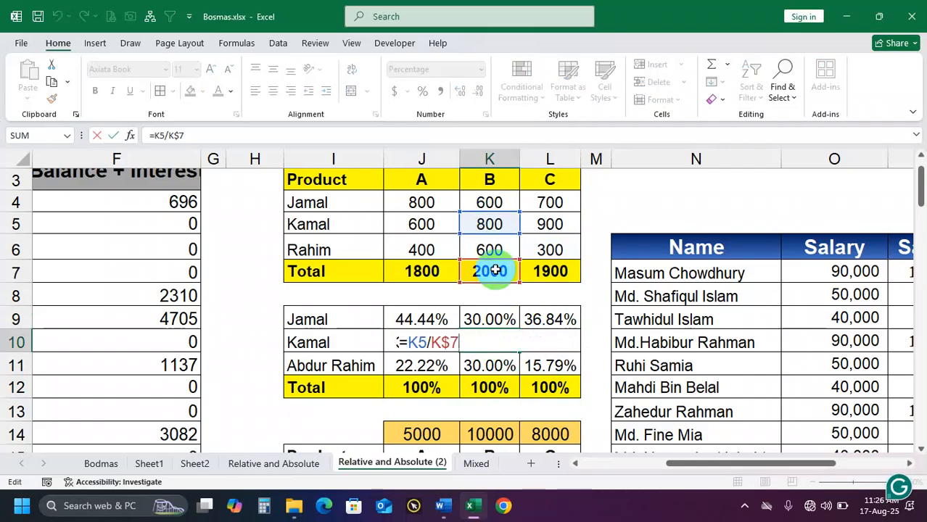
key(Return)
Review the percentage shares and totals in J9:L12 against the source values in J3:L6, and look over the product amounts table below
drag(424, 385, 550, 387)
drag(410, 319, 539, 384)
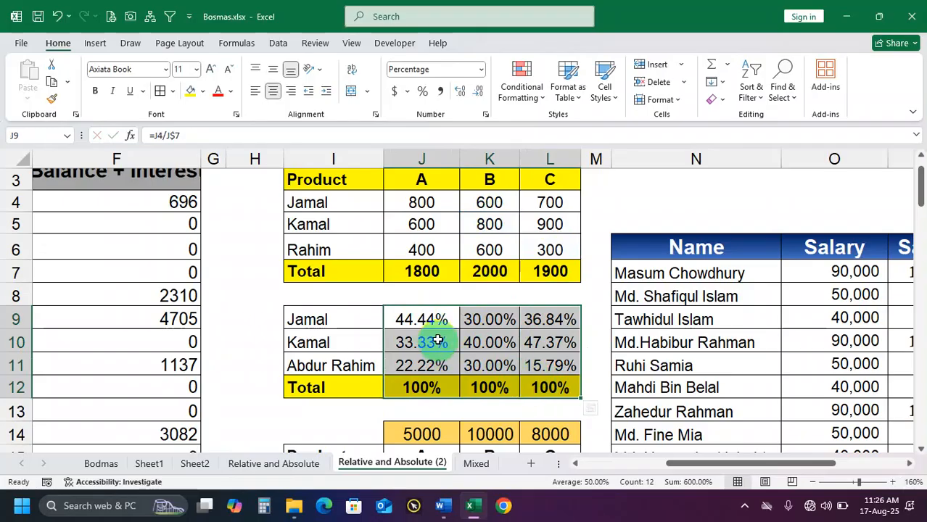
drag(406, 319, 544, 364)
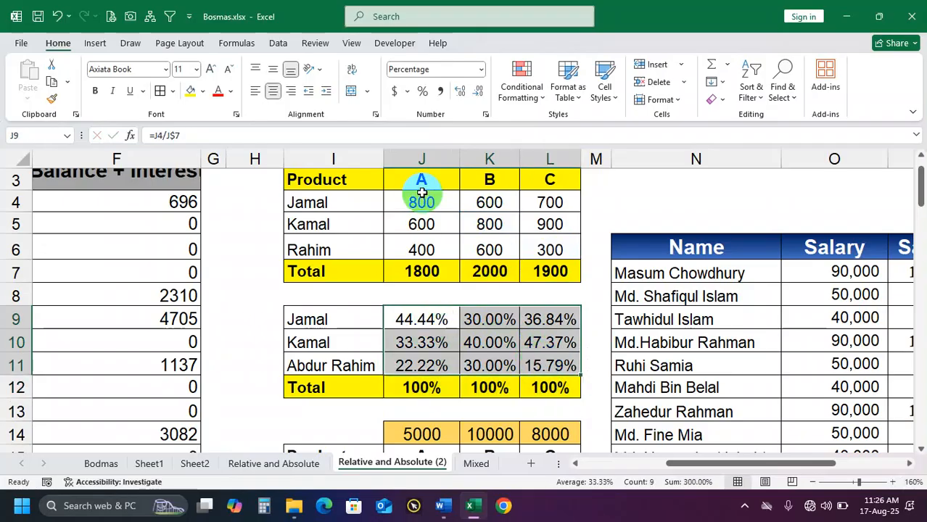
drag(421, 185, 525, 248)
scroll(530, 310, down, 1)
scroll(529, 310, down, 5)
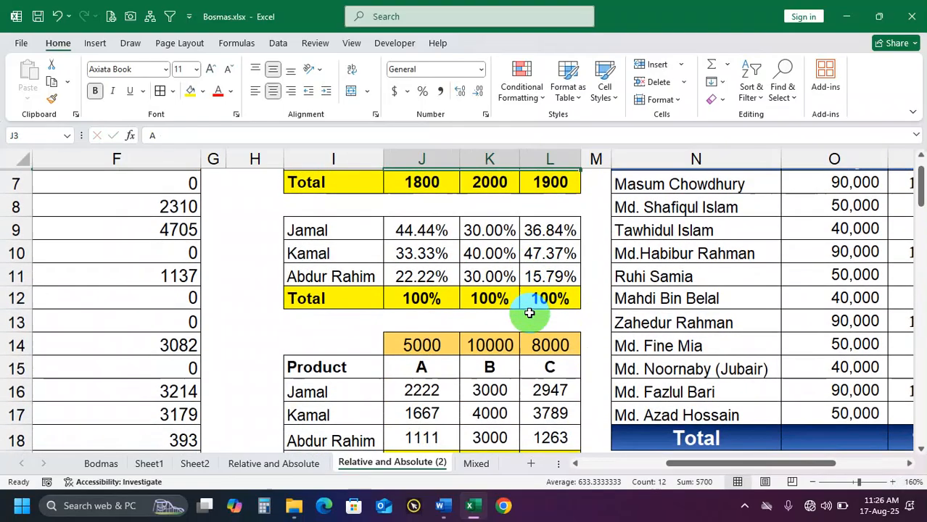
drag(430, 347, 529, 382)
click(479, 369)
double_click(440, 347)
click(489, 362)
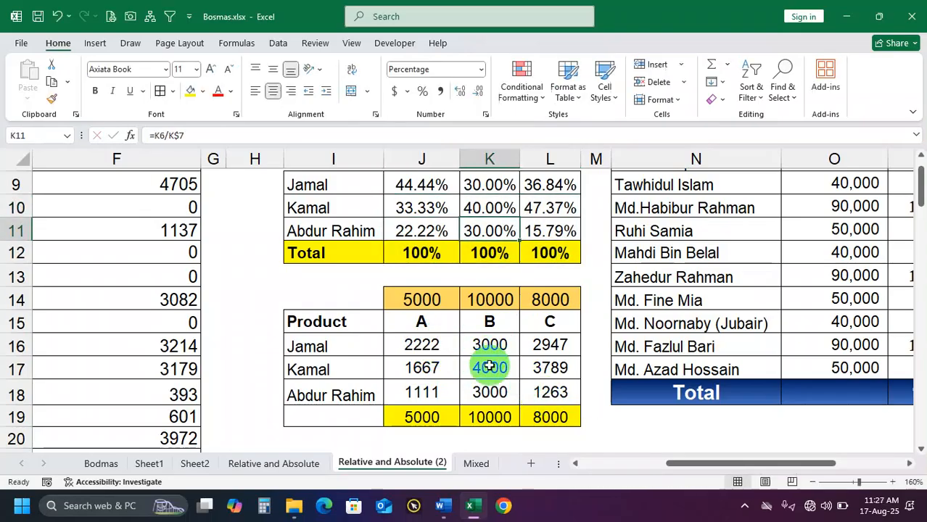
Save and close the workbook, and reopen Bosmas.xlsx from the Class-04 folder in File Explorer
key(ctrl+s)
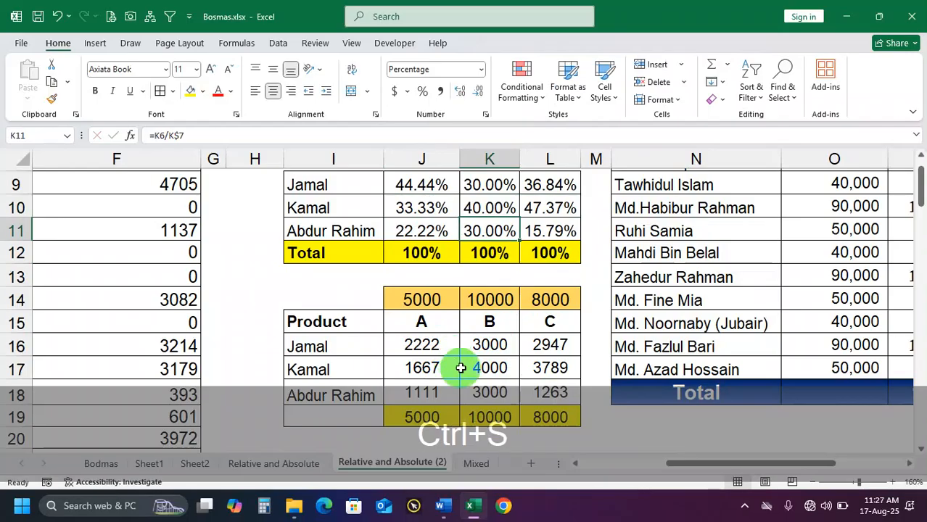
click(912, 18)
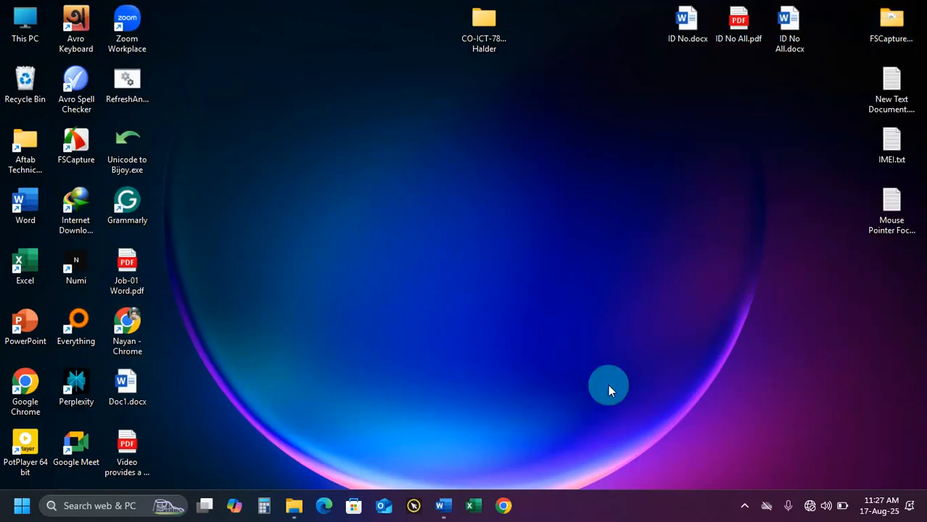
click(304, 508)
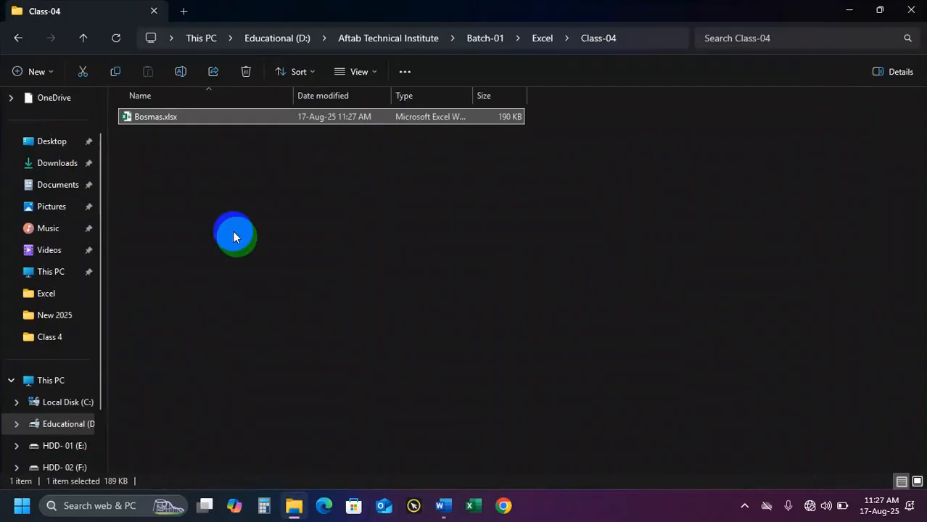
click(195, 126)
click(194, 122)
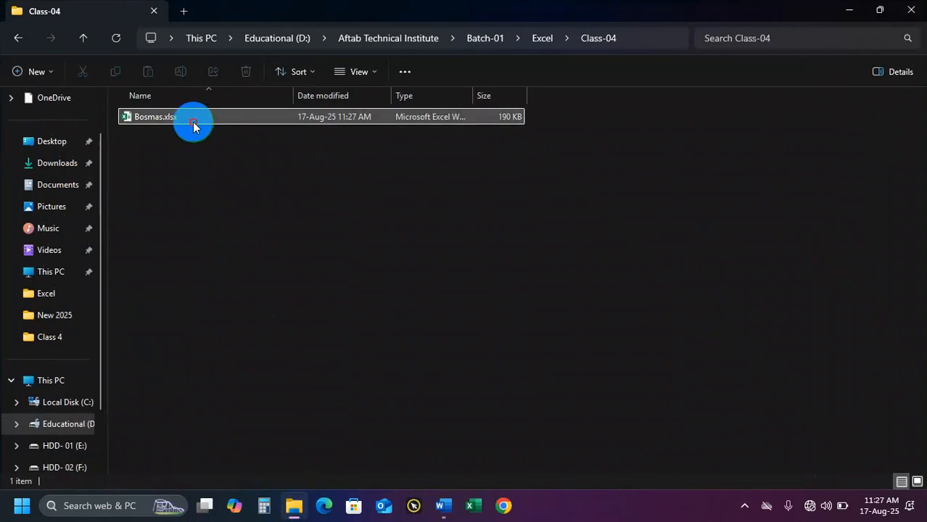
double_click(185, 120)
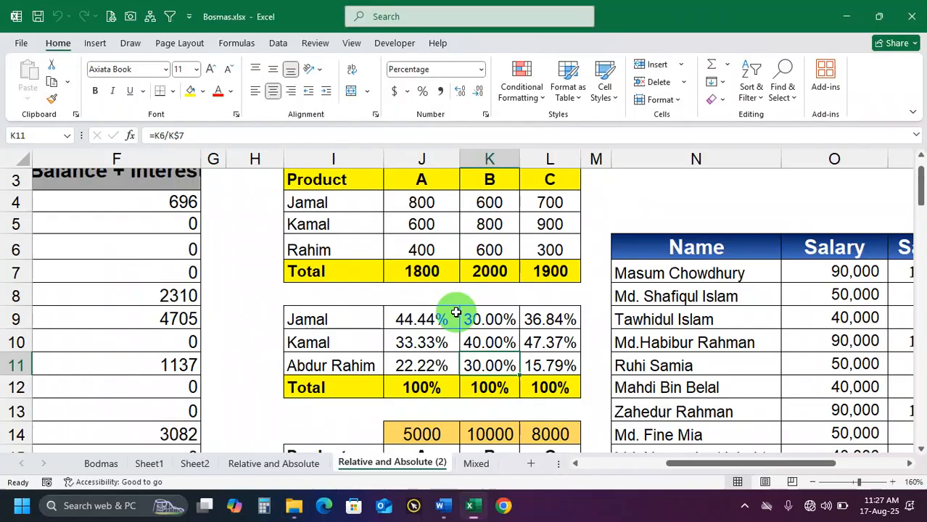
Review the percentage shares for each product in J9:L11
drag(441, 325, 428, 352)
drag(486, 324, 534, 363)
drag(432, 323, 497, 363)
scroll(464, 366, down, 2)
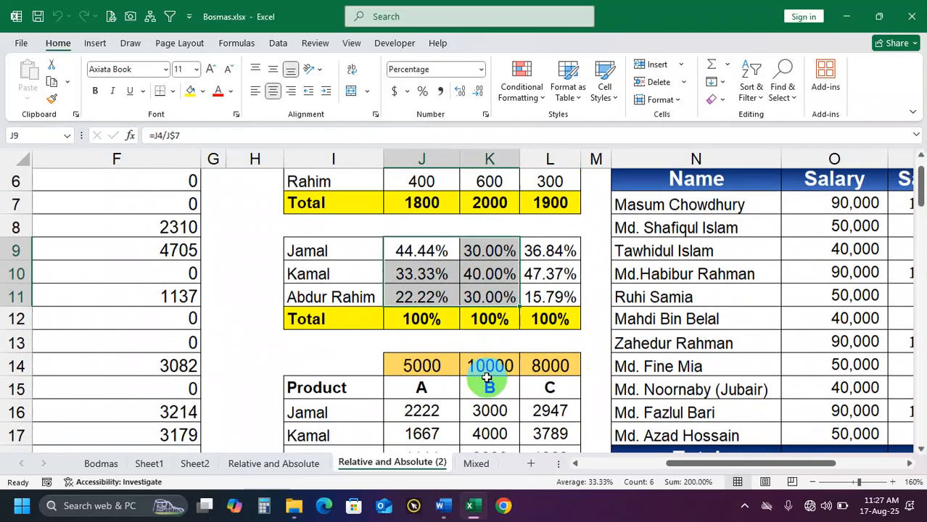
Examine the formula in J16, and clear the distributed amounts in J16:L18
drag(432, 390, 544, 419)
click(444, 389)
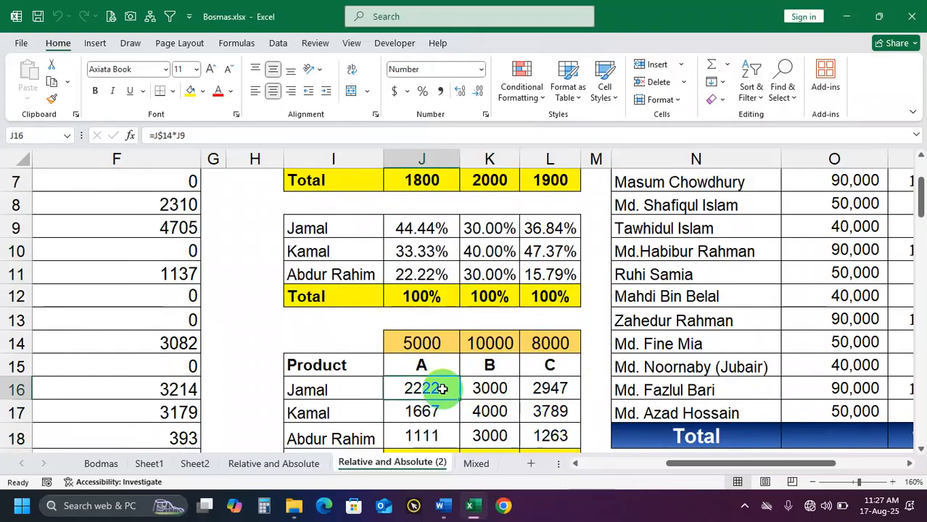
scroll(441, 368, down, 1)
double_click(430, 343)
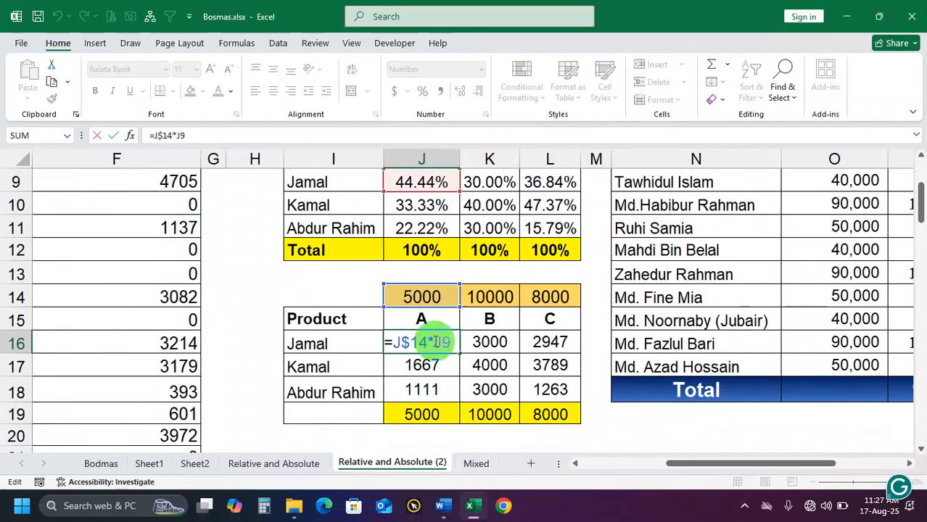
key(Return)
drag(428, 344, 536, 385)
key(Delete)
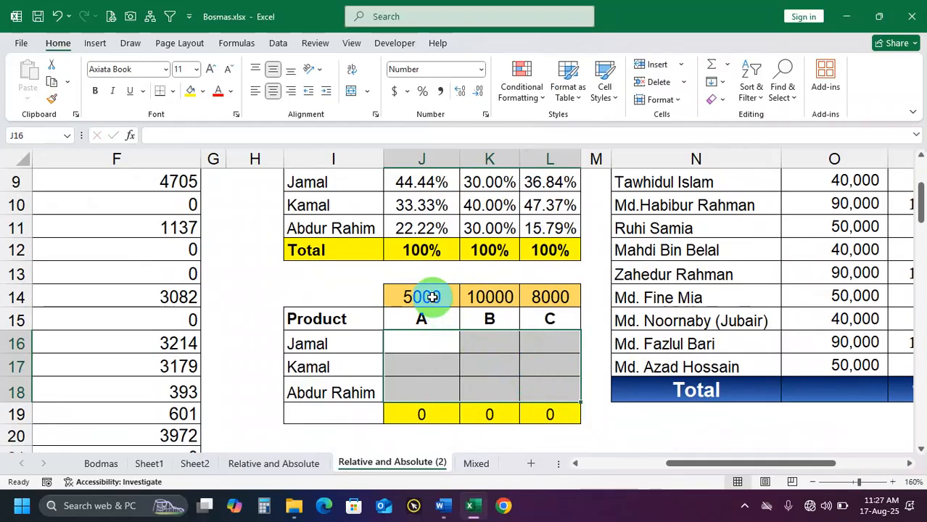
Examine the product amounts in J14:L14, and match product A's amount and the shares in J9:J10 with the empty cells J16:J17
click(412, 297)
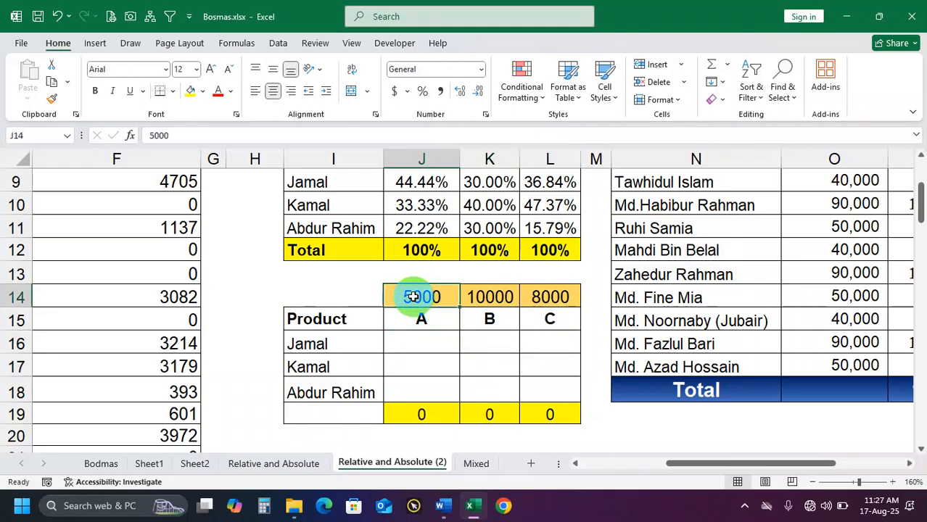
click(491, 297)
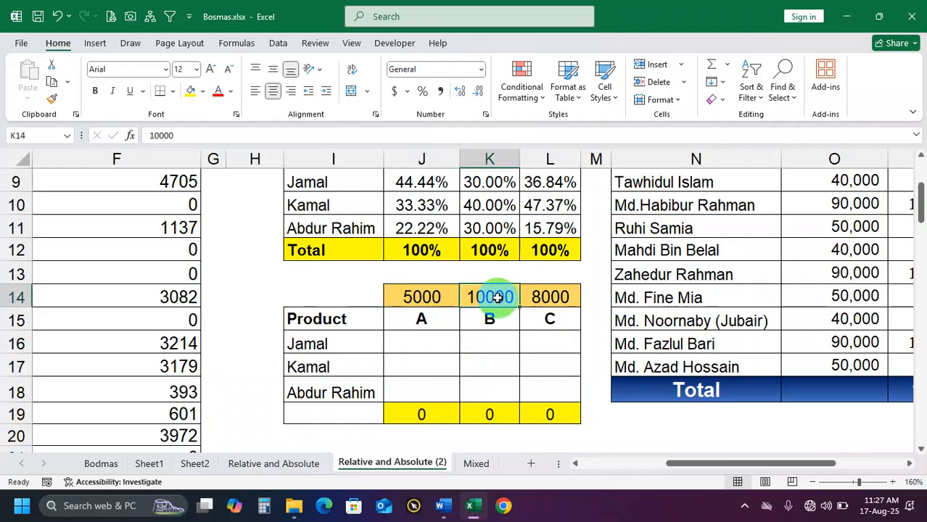
click(495, 319)
click(544, 297)
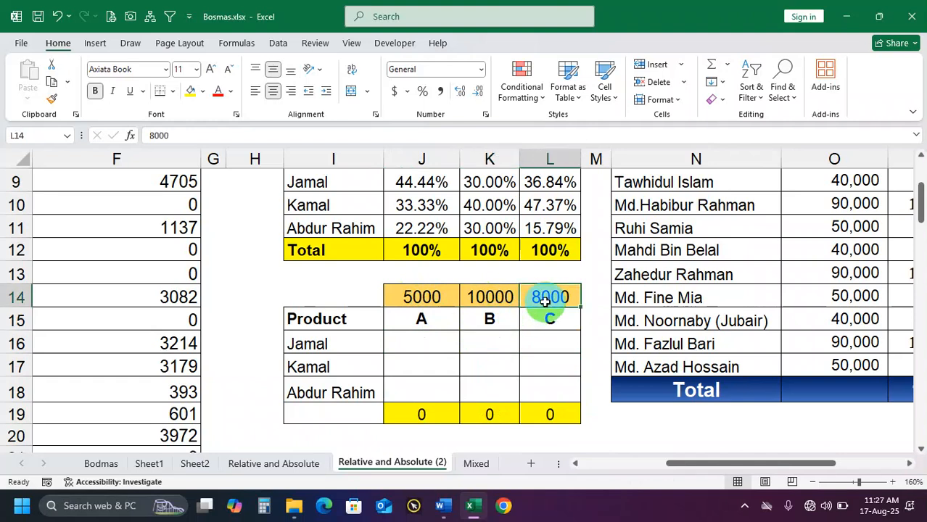
click(549, 321)
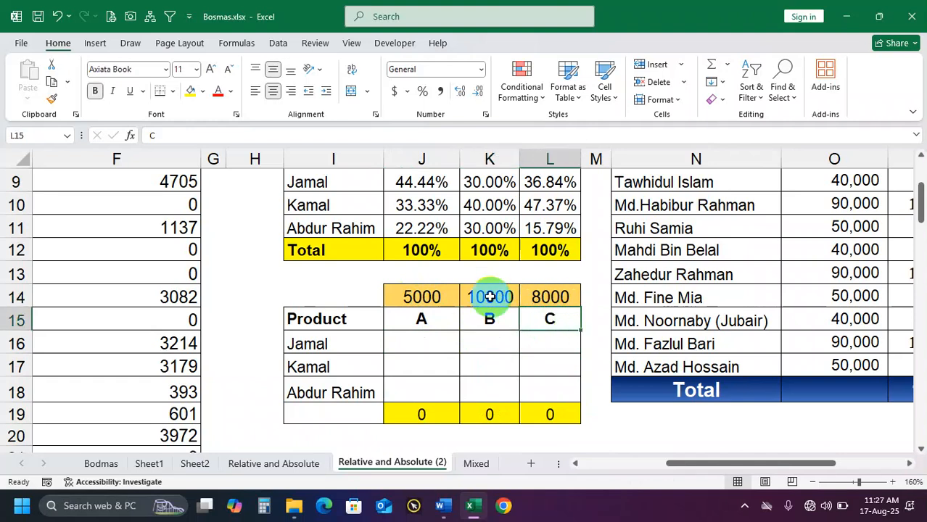
scroll(487, 294, up, 1)
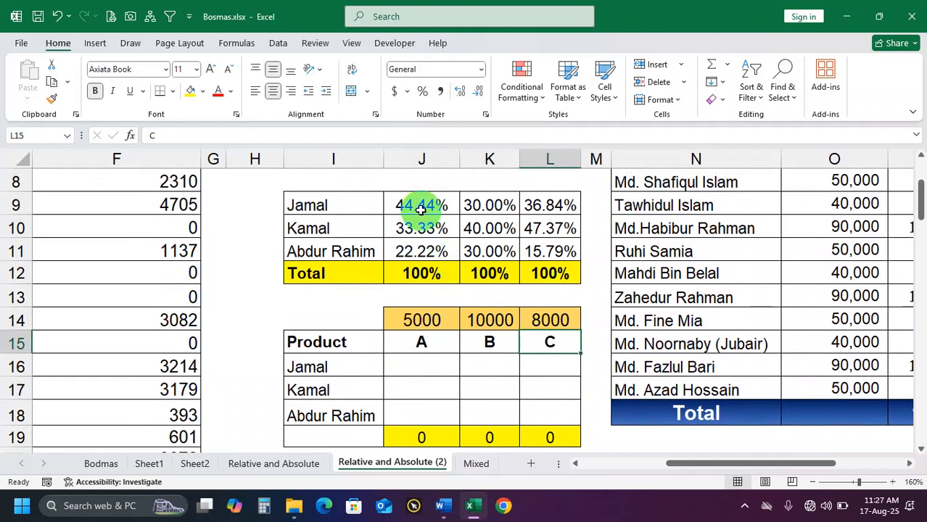
click(411, 207)
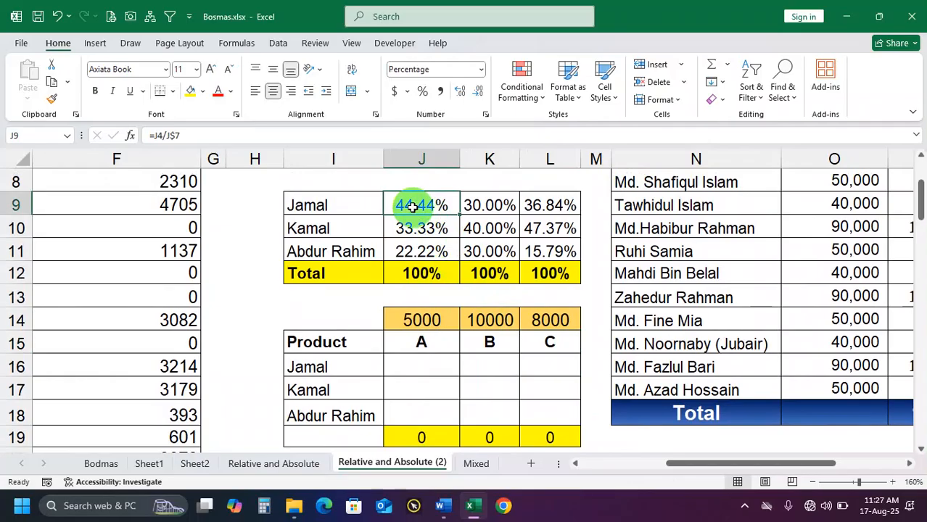
click(421, 321)
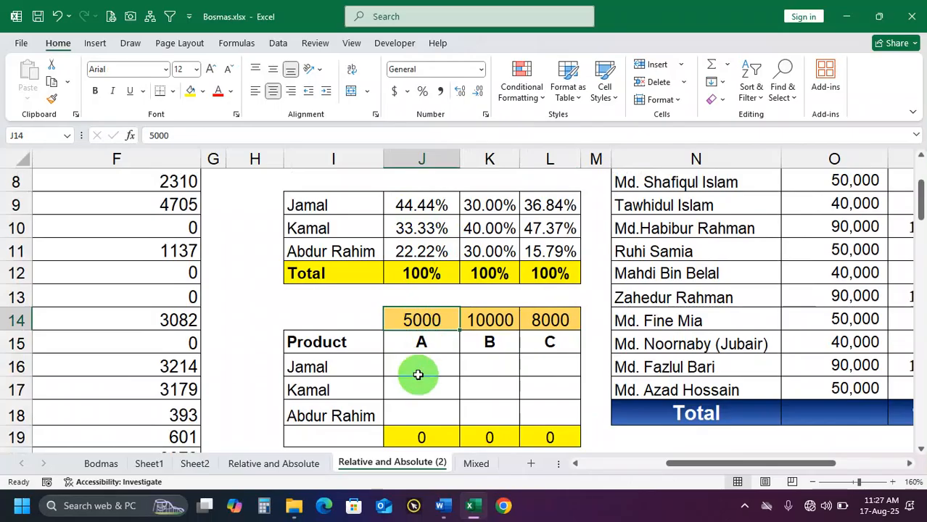
click(415, 366)
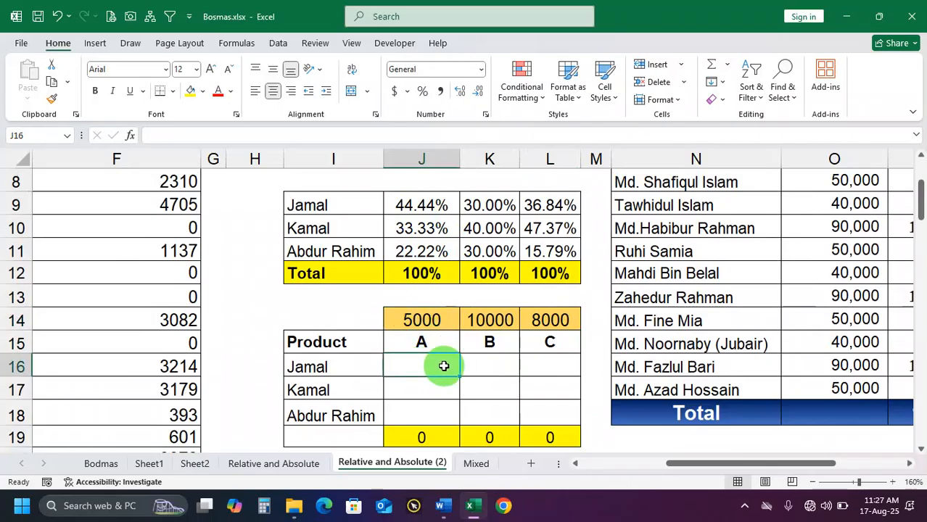
click(336, 230)
click(421, 229)
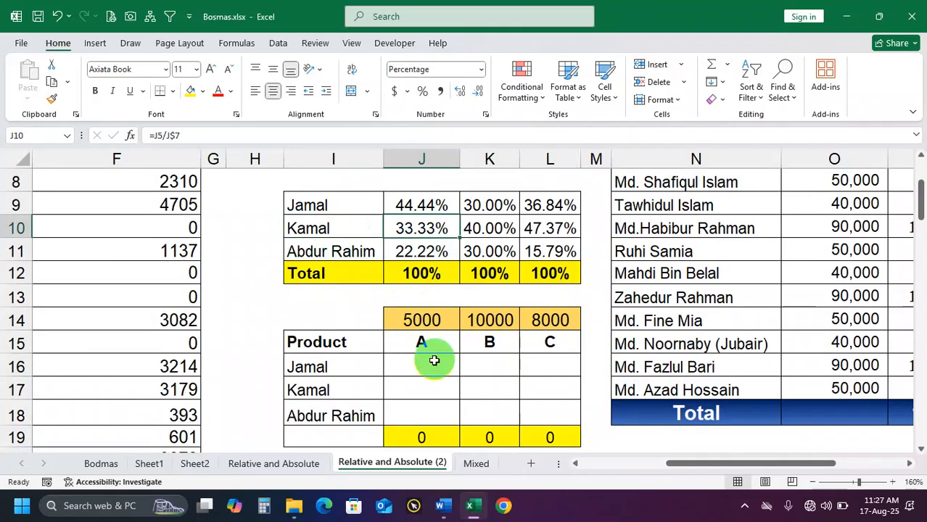
click(420, 384)
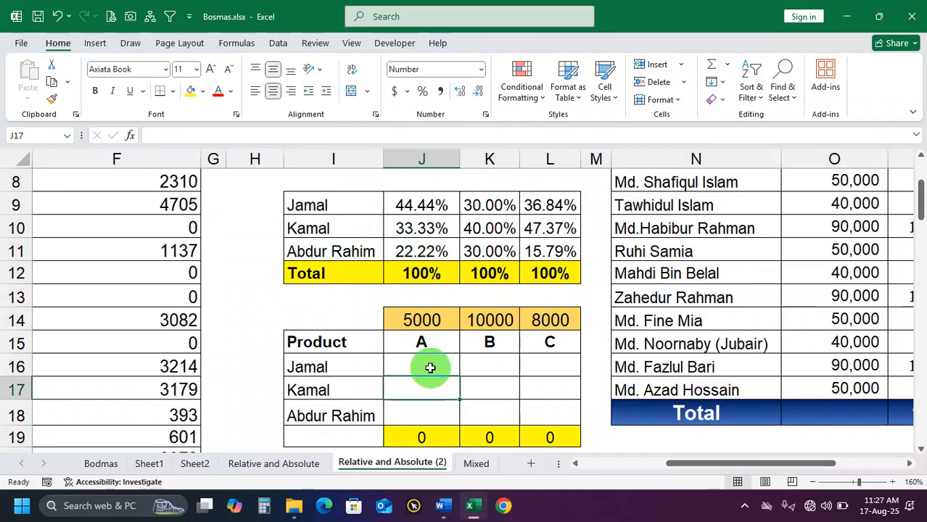
Enter =J14*J9 in J16 to calculate the first person's part of product A's amount
drag(425, 355, 561, 417)
click(422, 365)
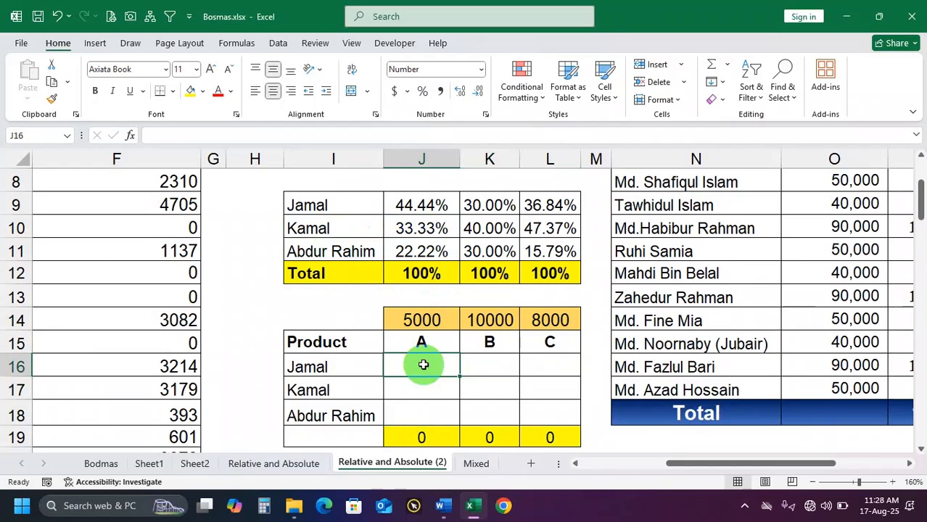
click(412, 319)
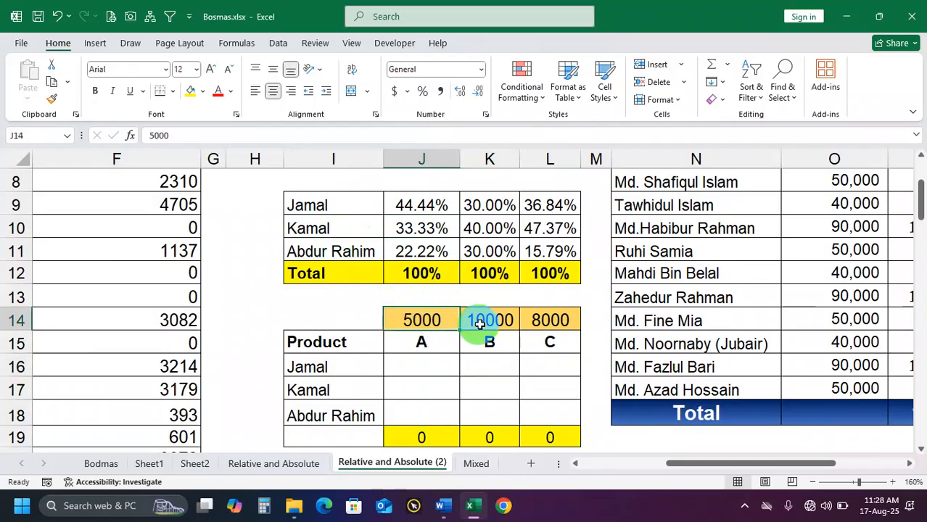
click(499, 323)
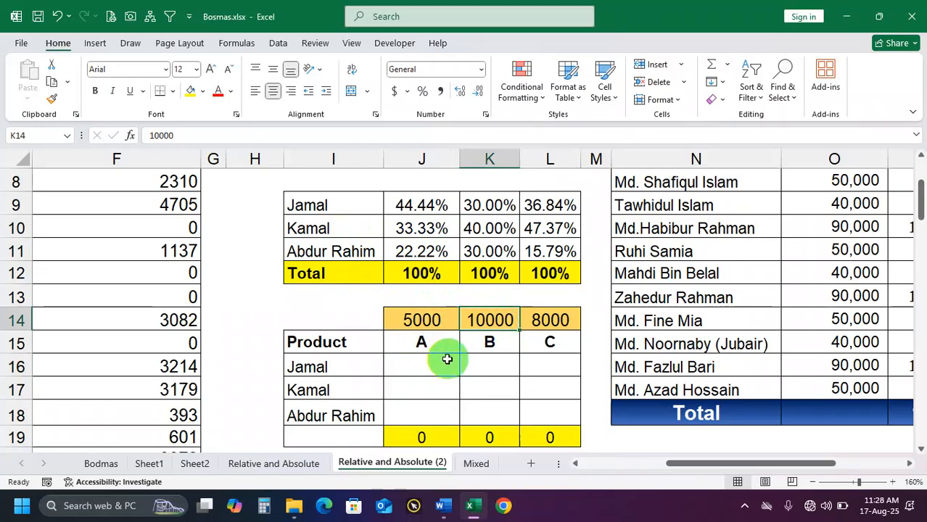
click(425, 365)
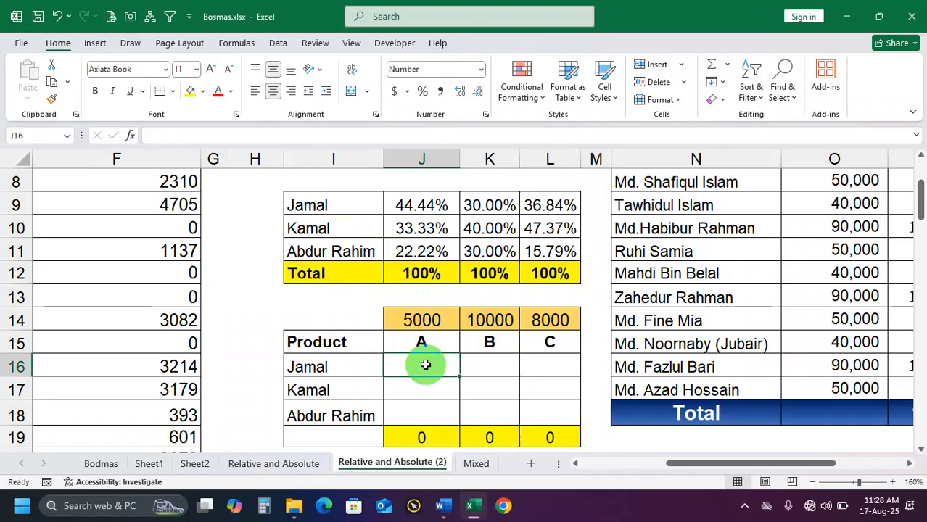
text(=)
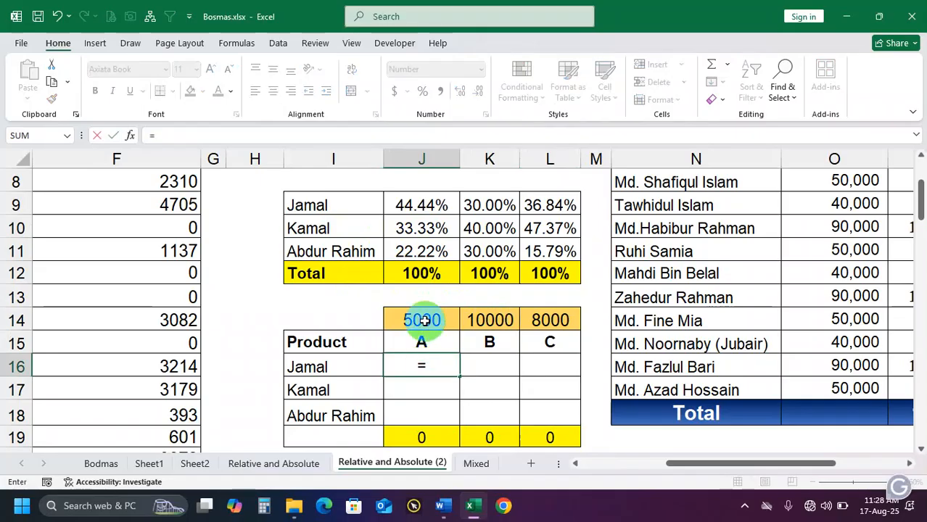
click(424, 320)
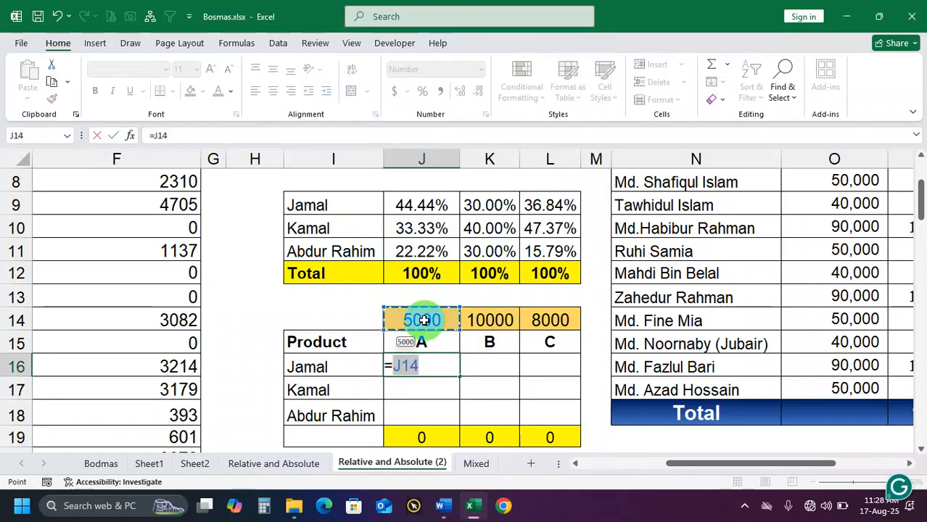
text(*)
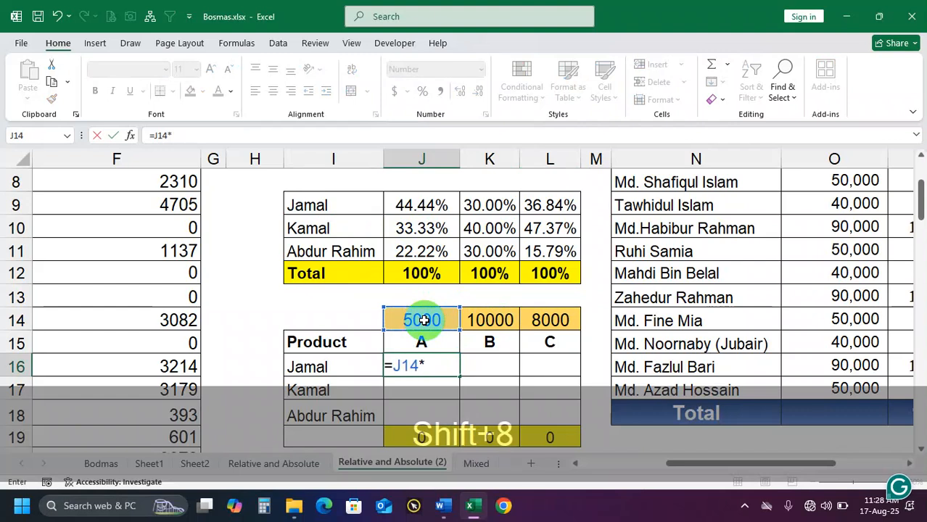
click(423, 205)
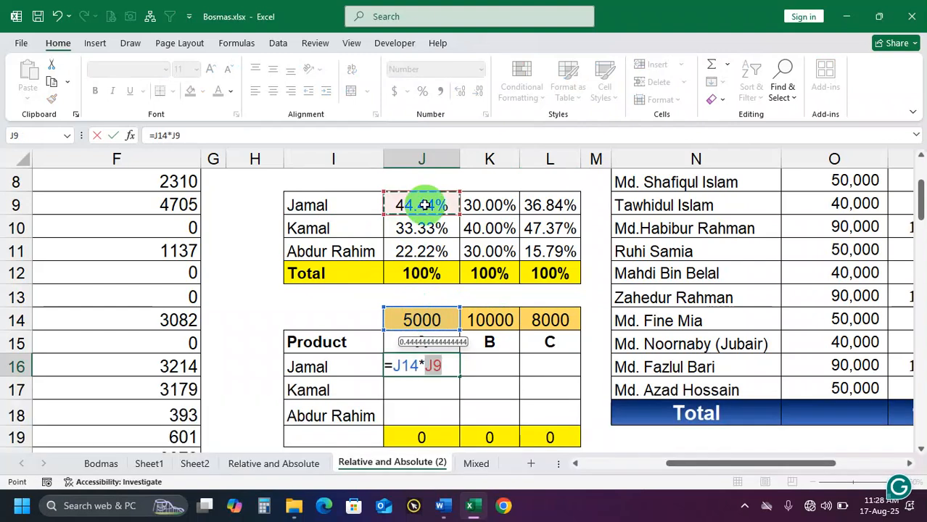
key(Return)
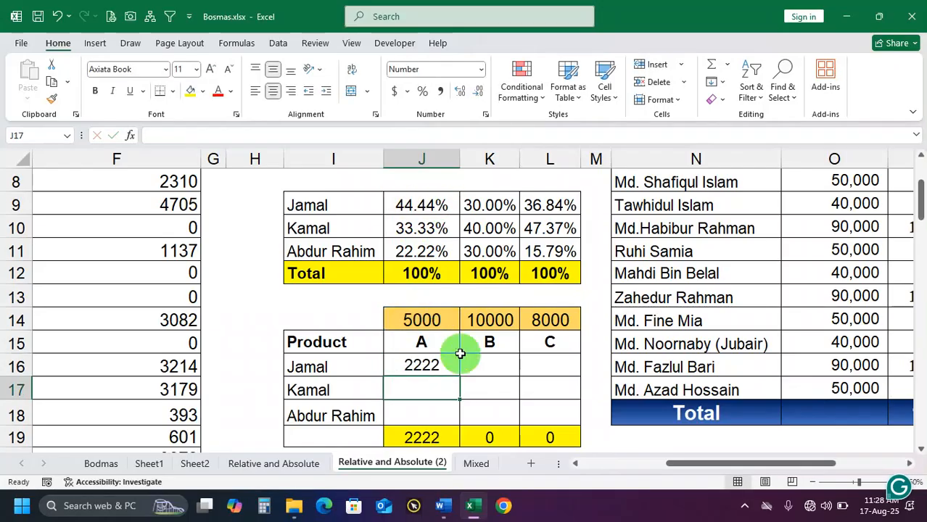
Fill the J16 formula down to J18 and inspect how its references shift in J17
click(431, 368)
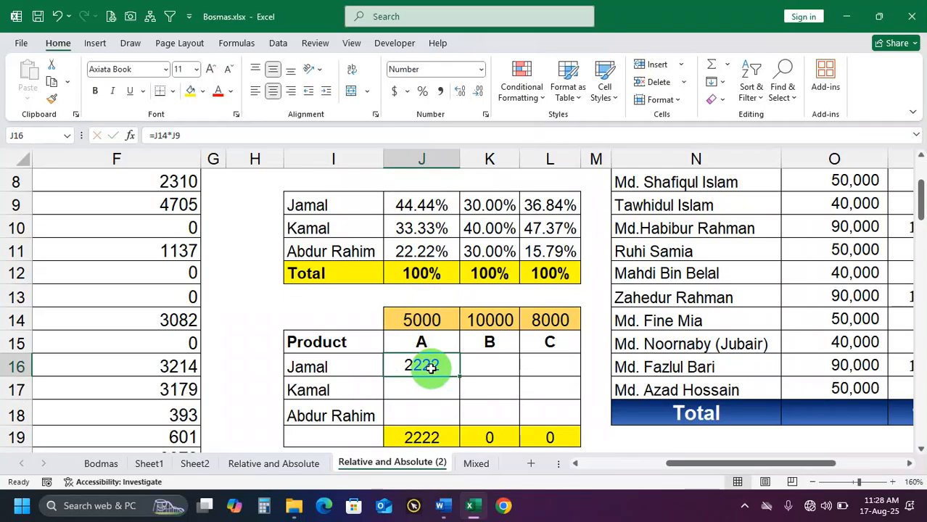
drag(459, 377, 447, 424)
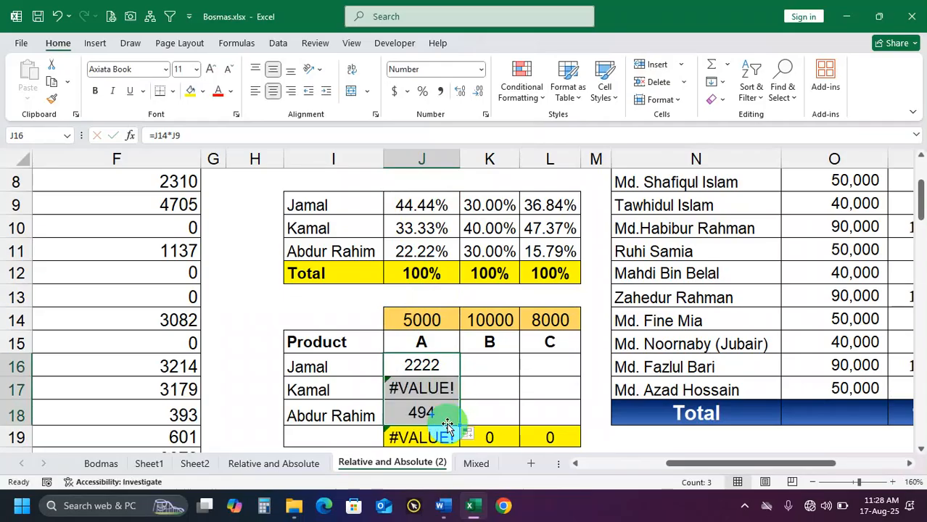
double_click(423, 389)
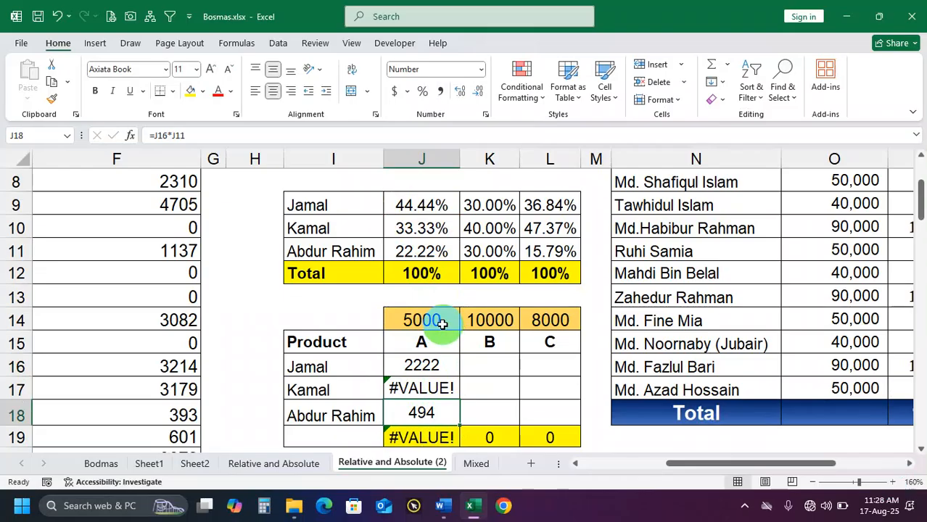
double_click(429, 385)
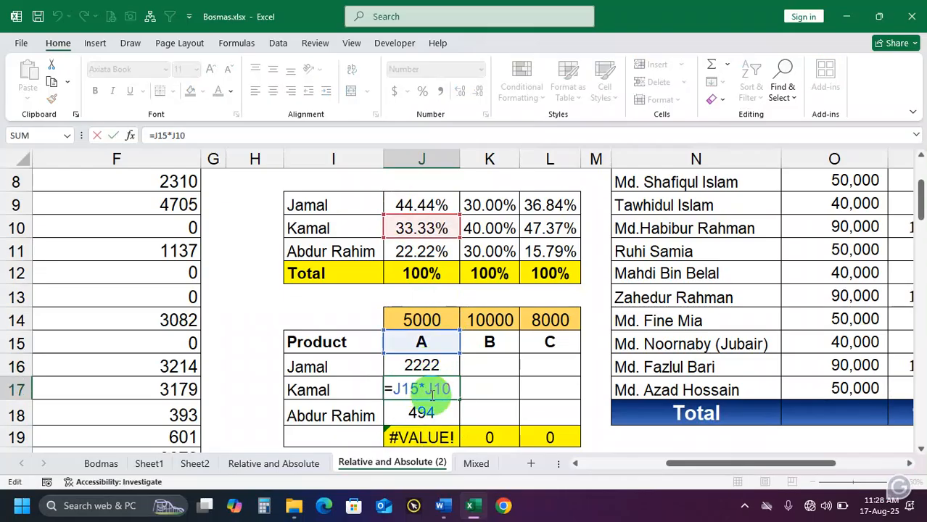
click(432, 371)
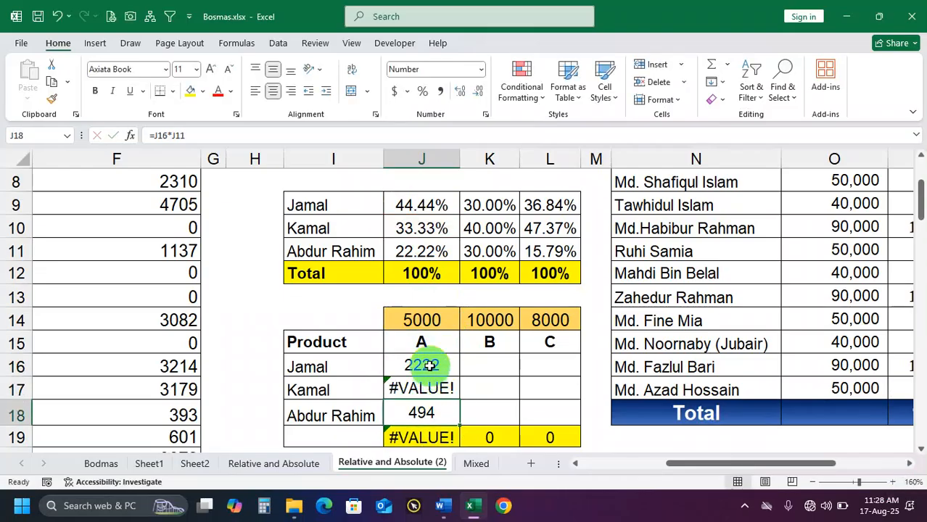
Fill the J16 formula across to K16 and inspect the copied references
drag(461, 378, 516, 374)
click(506, 365)
double_click(506, 365)
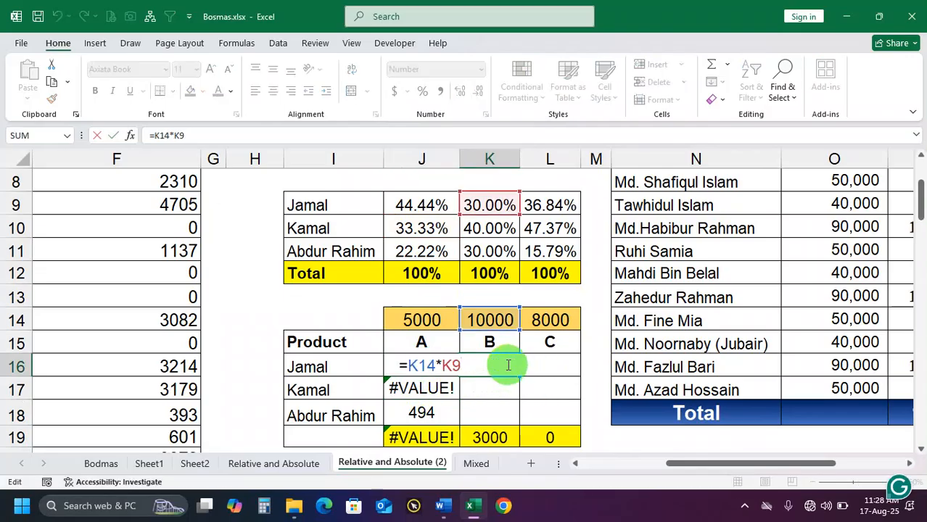
key(Escape)
Extend the J16 formula across to L16 and compare the references in J16, K16 and L16
click(441, 365)
drag(461, 378, 552, 367)
double_click(497, 366)
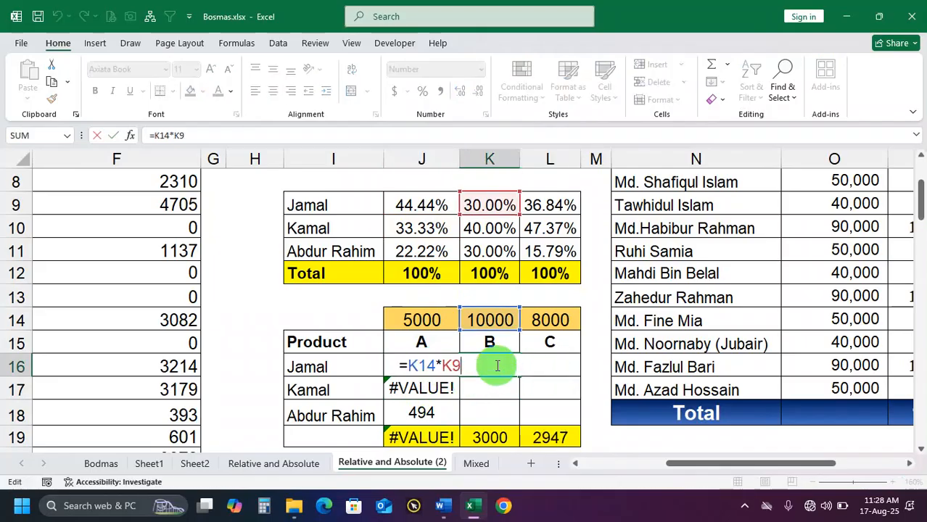
key(Escape)
double_click(548, 366)
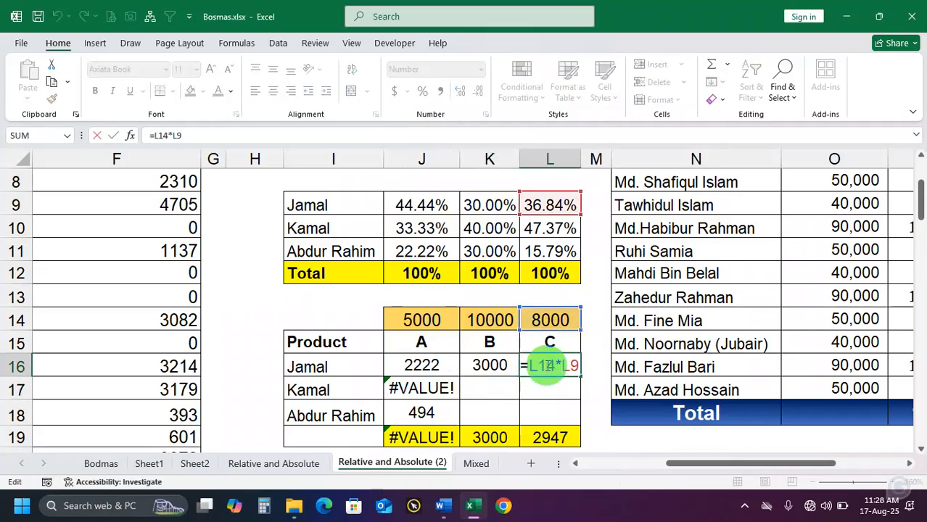
key(Return)
double_click(500, 365)
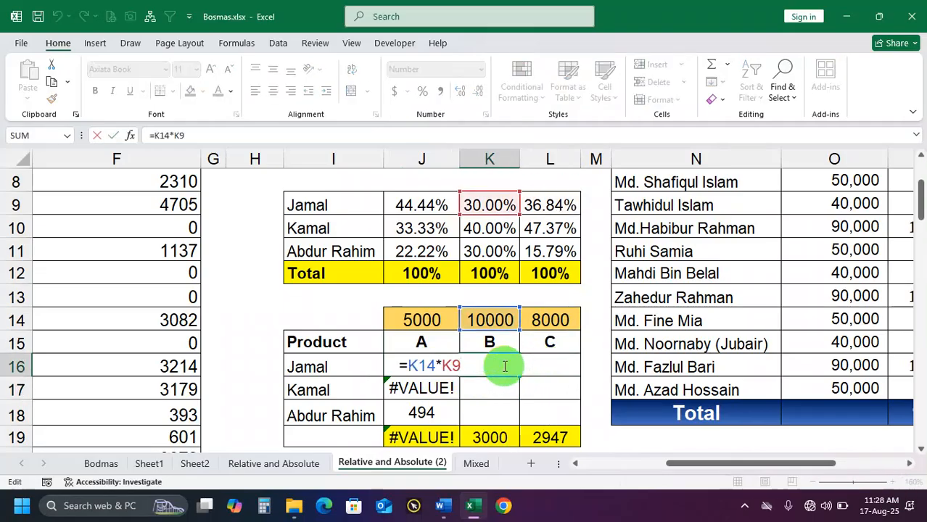
key(Return)
double_click(440, 362)
key(Return)
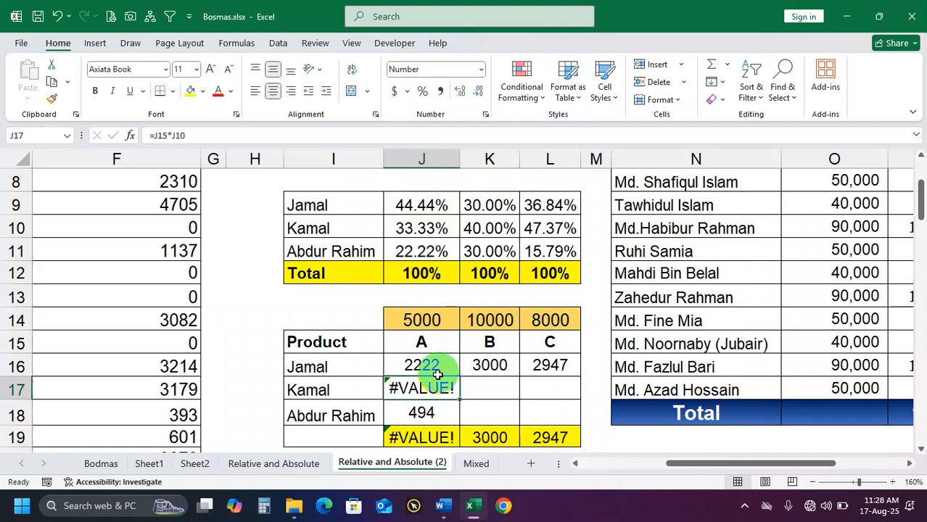
Clear the copied formulas from J17:J18 and K16:L16, keeping the original in J16
drag(439, 384, 437, 417)
key(Delete)
drag(434, 364, 557, 366)
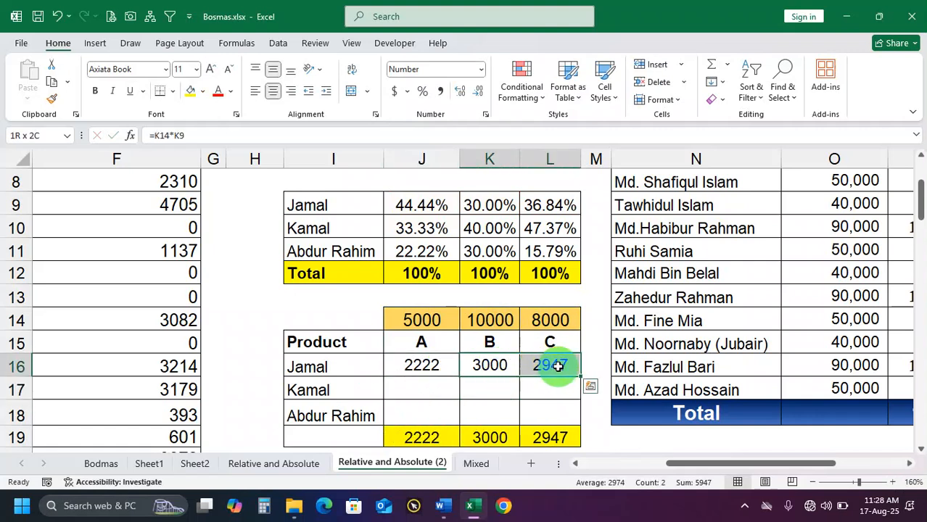
key(Delete)
Lock the row of the amount reference in J16 as =J$14*J9 and fill the formula through J16:L18
click(431, 368)
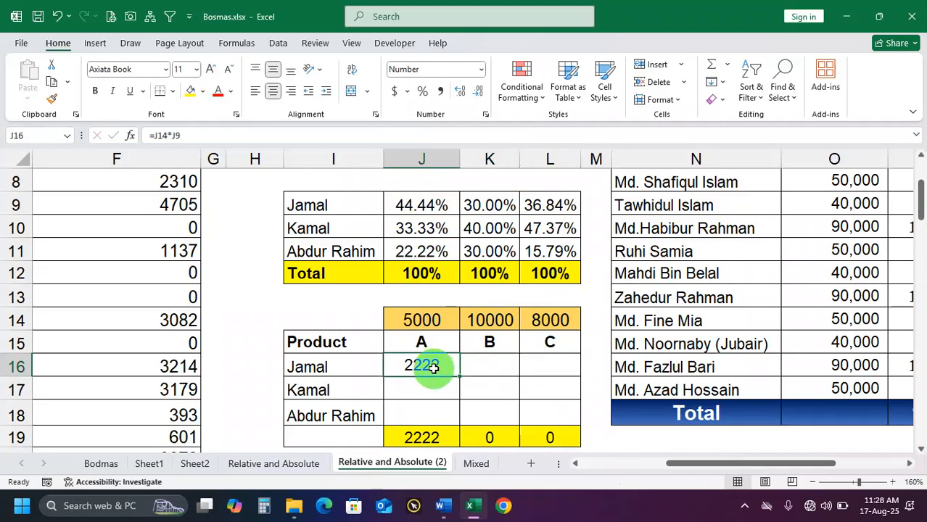
double_click(433, 366)
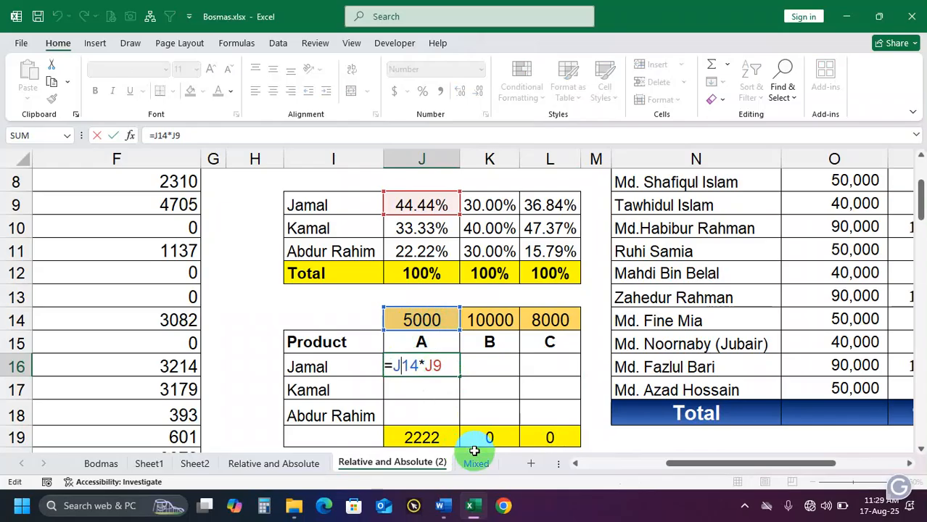
text($)
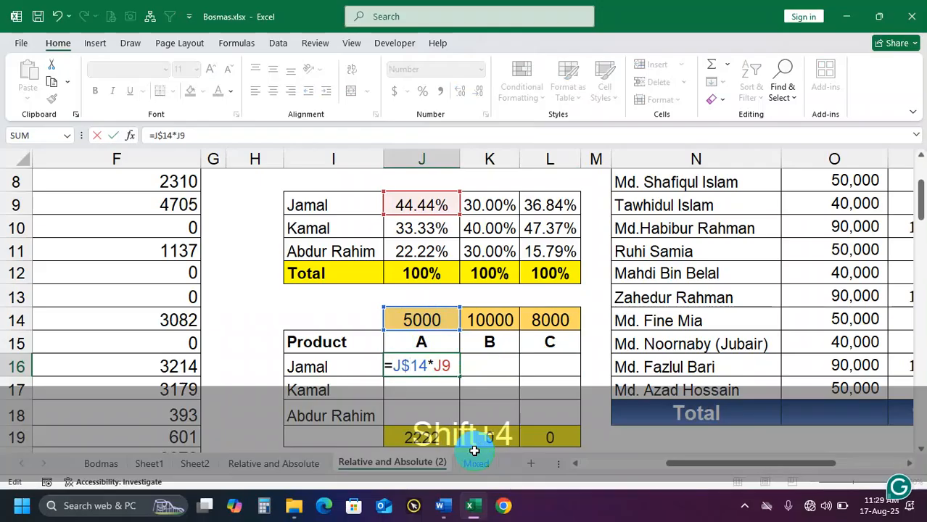
key(Return)
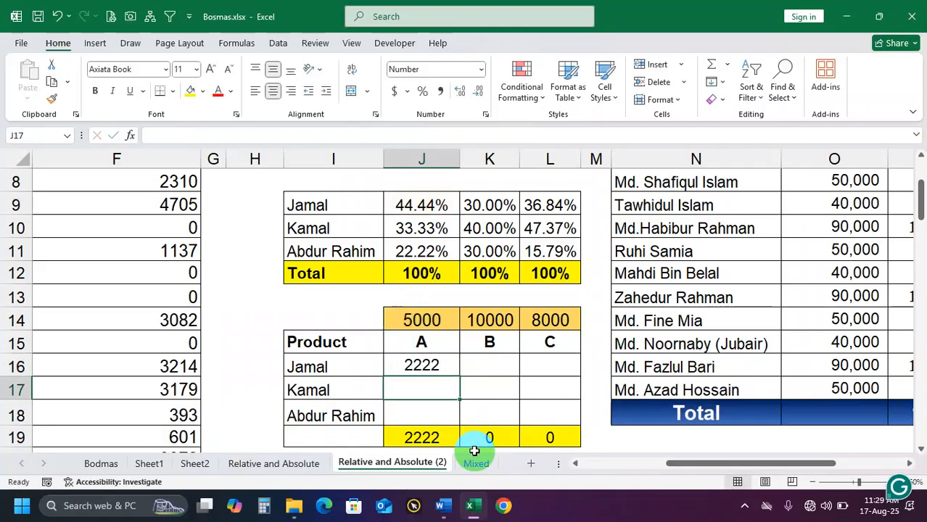
click(448, 375)
drag(459, 374, 579, 424)
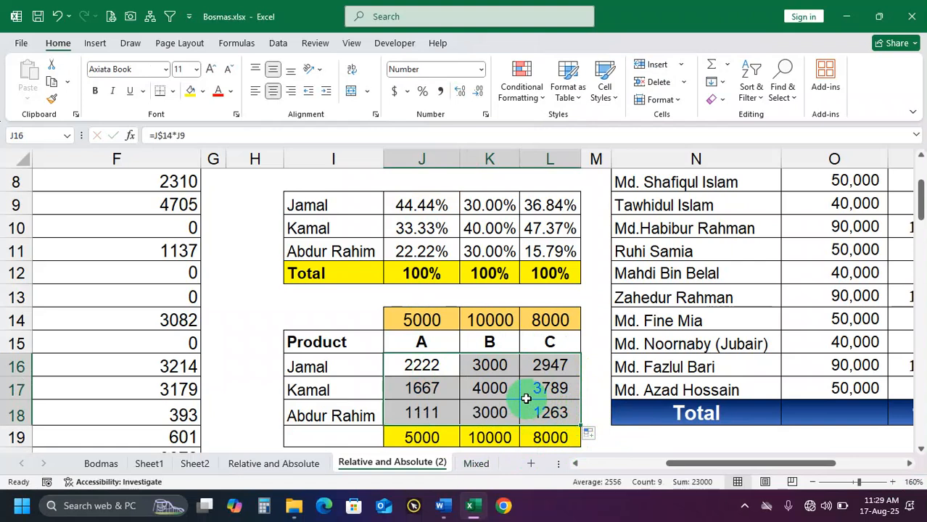
Review the distributed amounts for products A, B and C, and clear J16:L18
scroll(526, 399, down, 1)
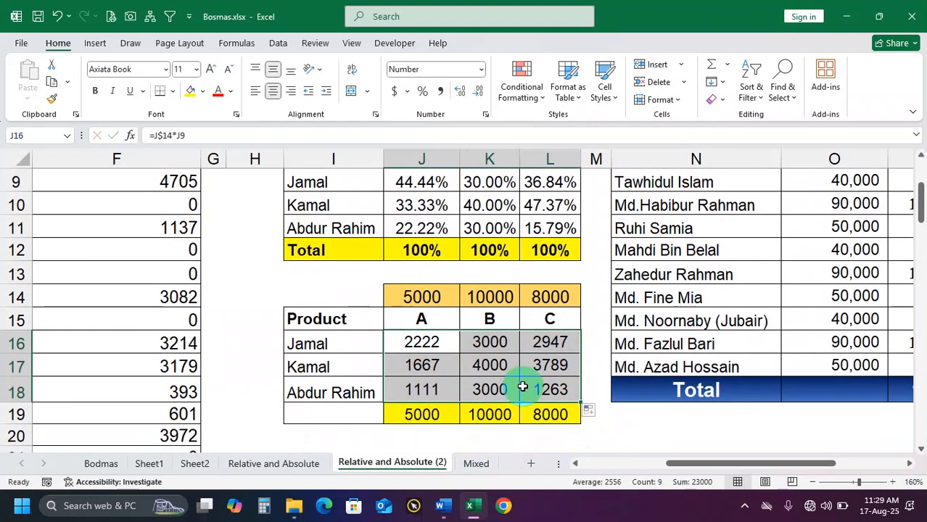
click(440, 342)
drag(437, 324, 542, 389)
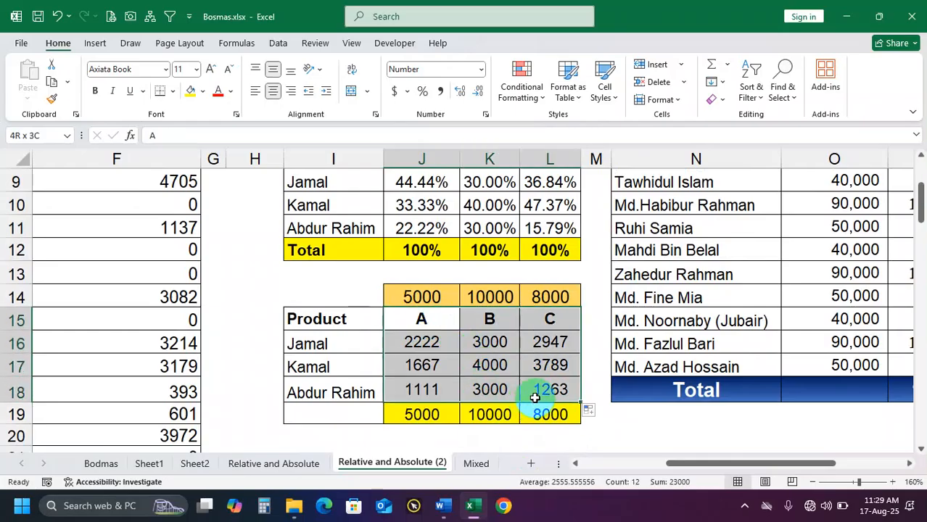
click(439, 342)
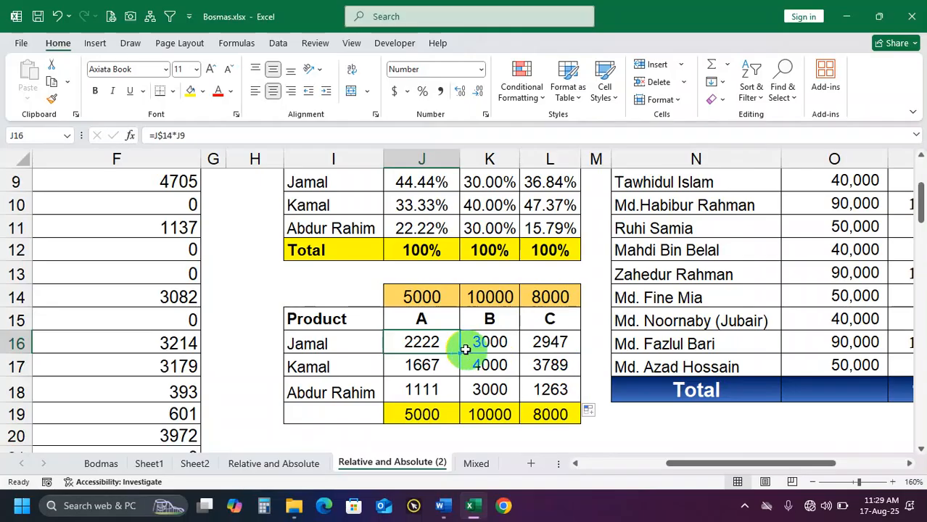
drag(438, 342, 535, 386)
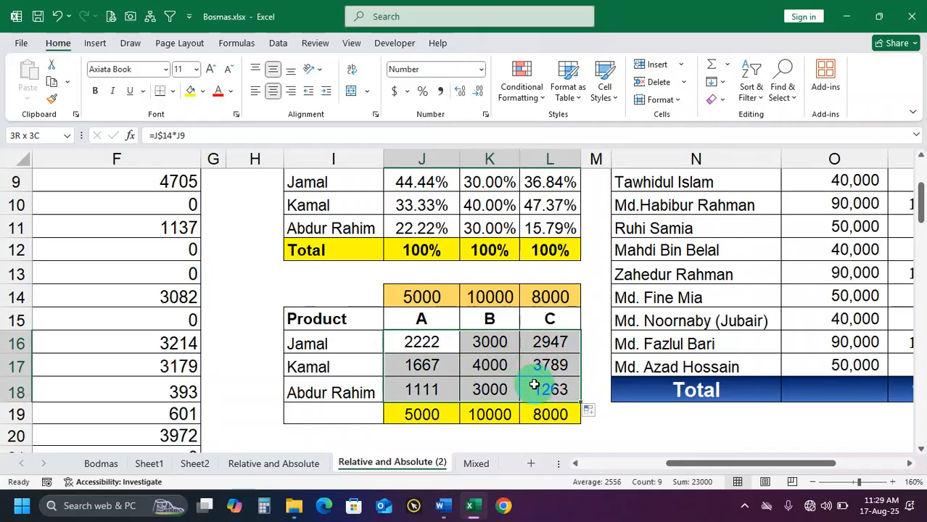
key(Delete)
Re-enter the distribution formula in J16 with relative references as =J14*J9, and reselect the cell
click(444, 343)
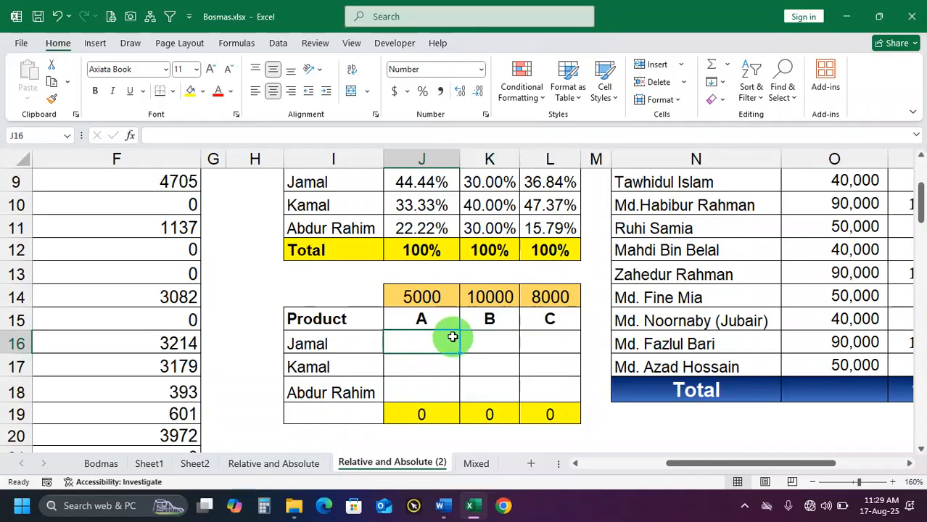
text(=)
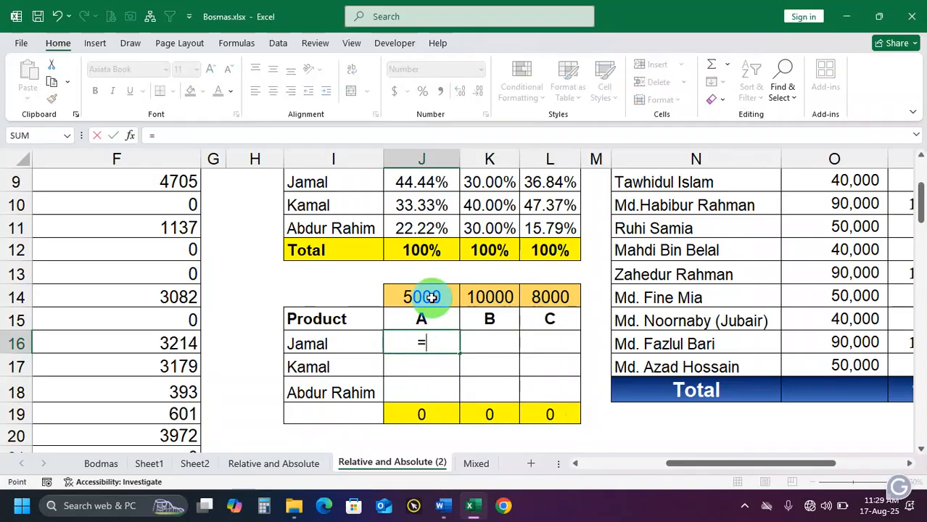
click(432, 298)
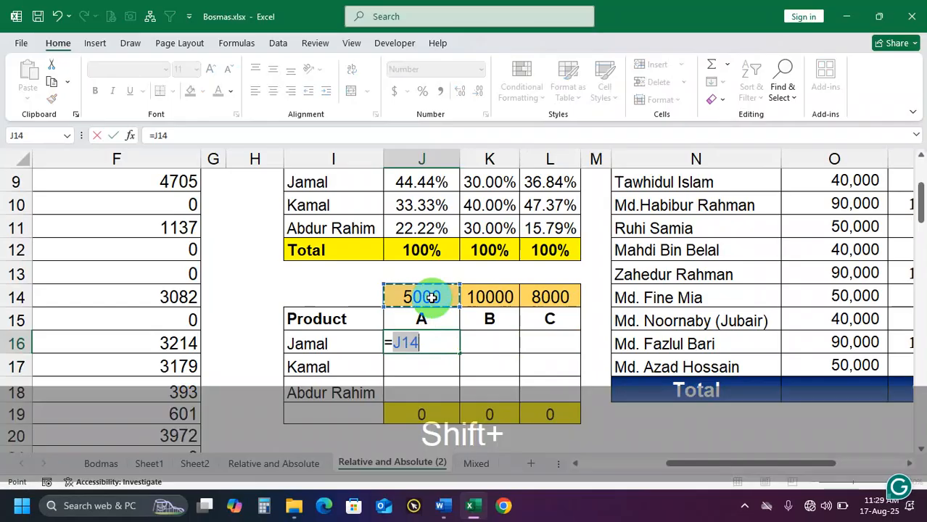
text(*)
click(418, 182)
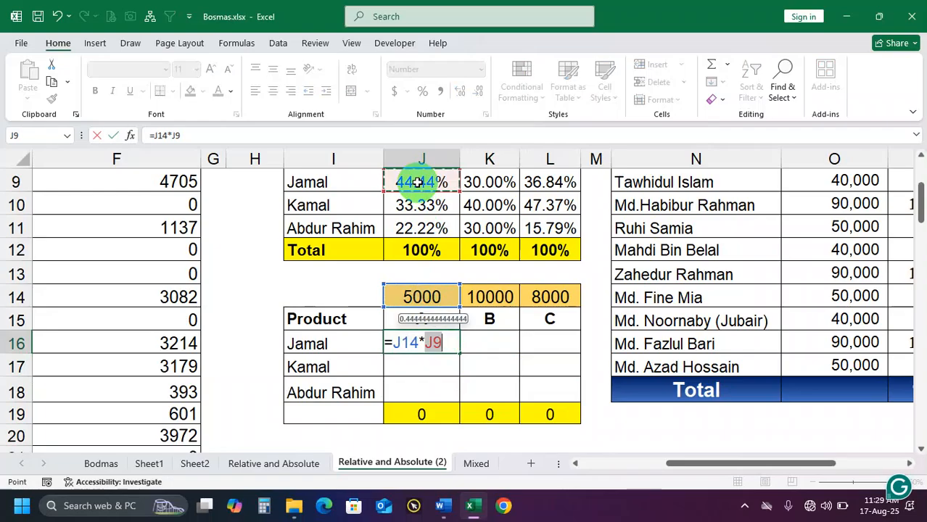
key(Return)
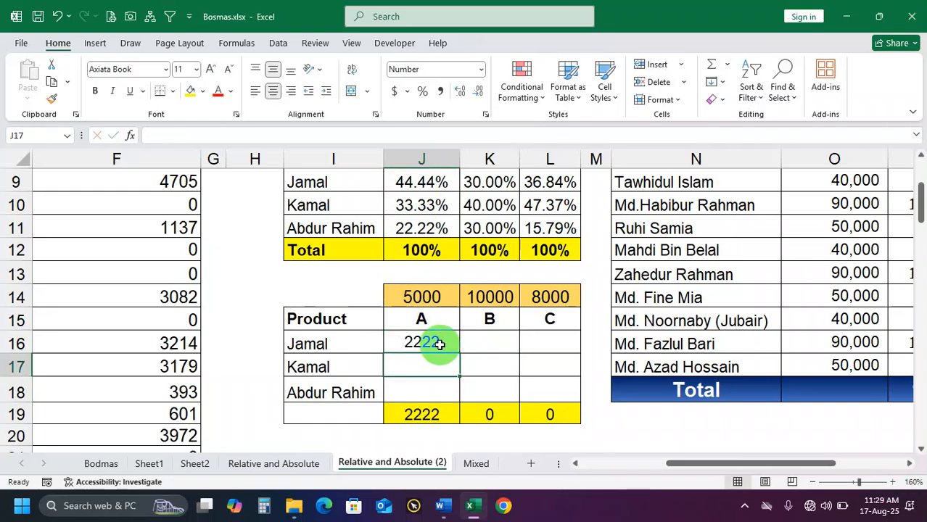
click(433, 345)
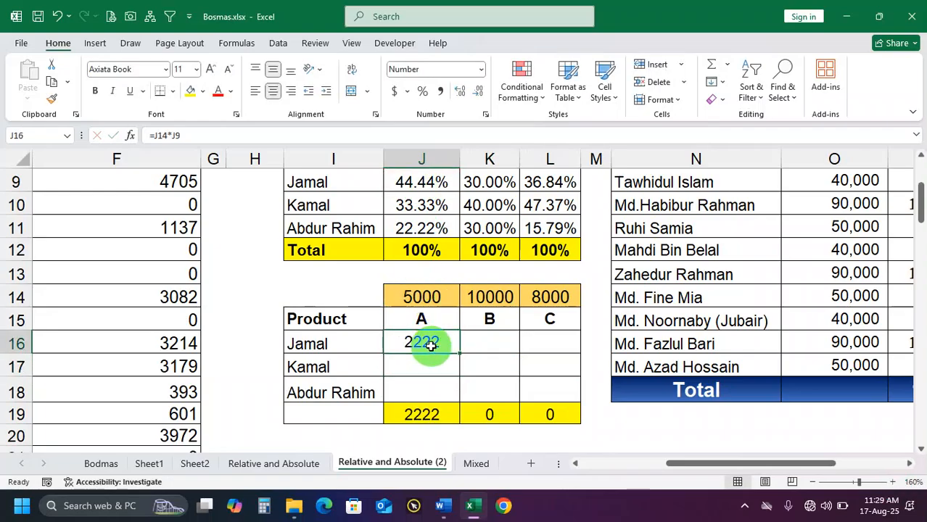
Enter the formula =J14*J10 in J17 to compute the second person's share of product A
click(432, 367)
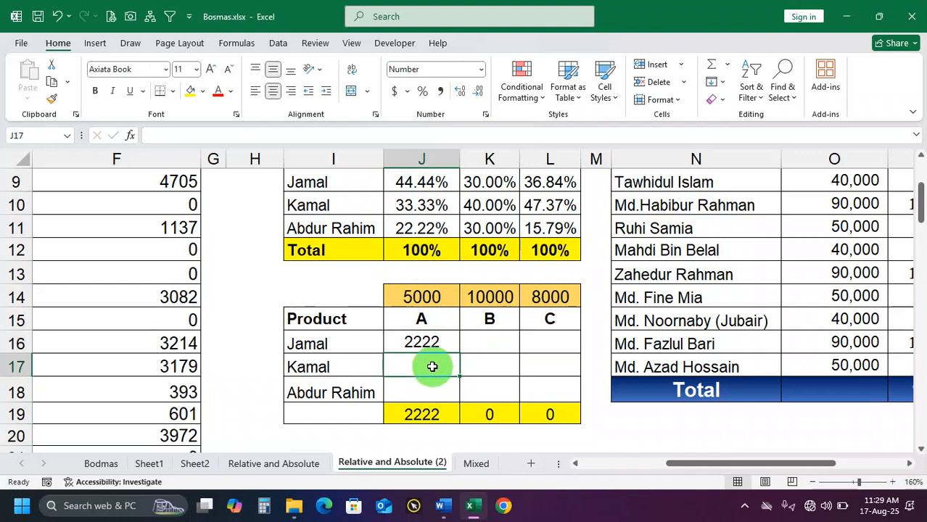
text(=)
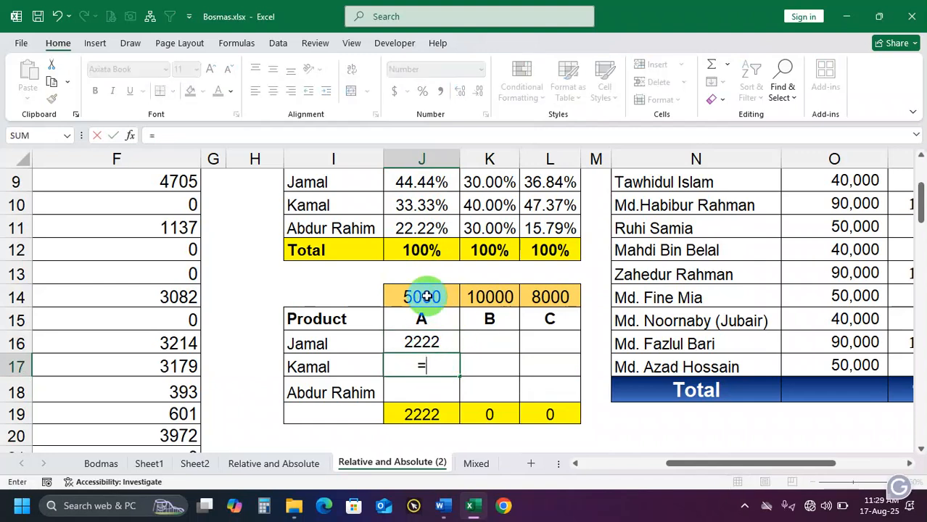
click(426, 297)
text(*)
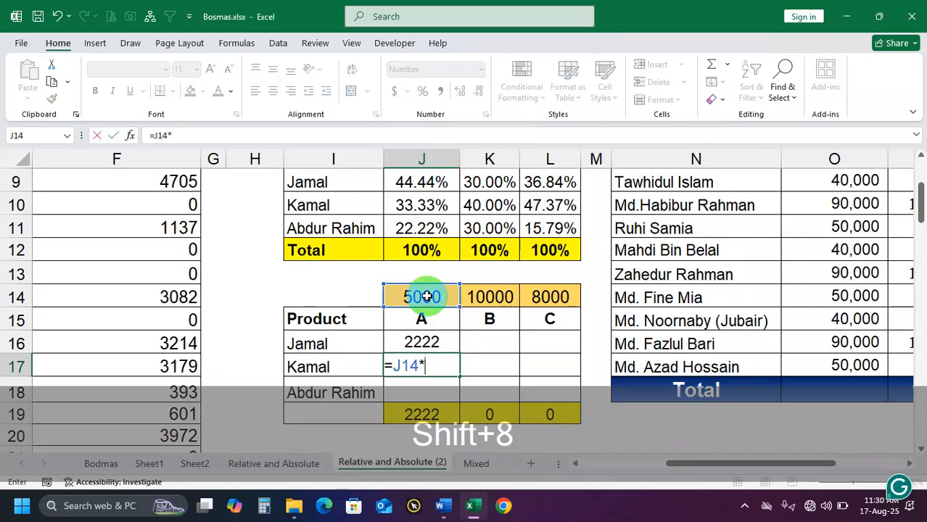
click(417, 205)
key(Return)
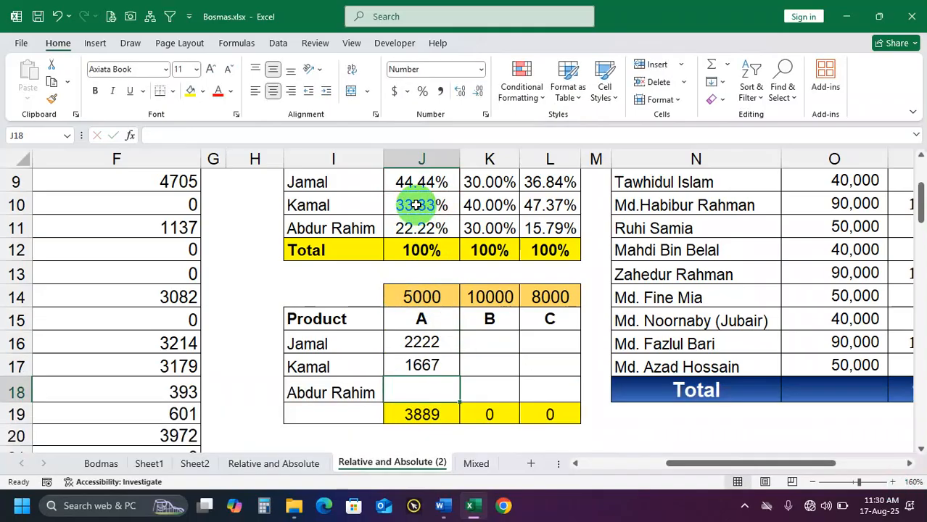
Enter the formula =J14*J11 in J18 to compute the third person's share of product A
text(=)
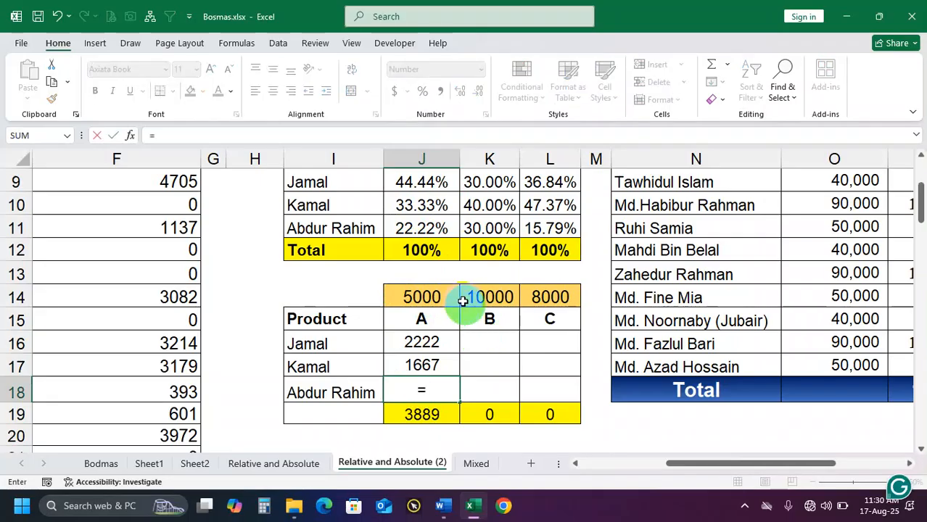
click(446, 296)
text(*)
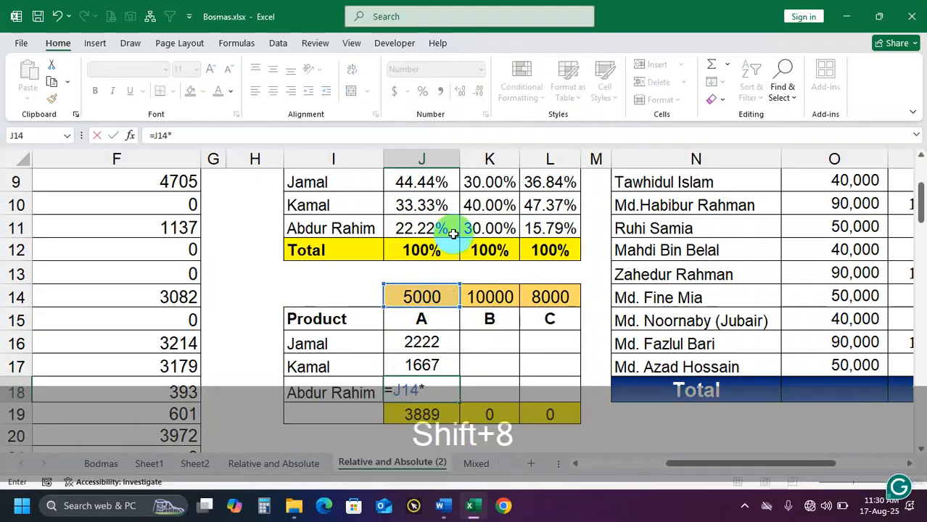
click(430, 230)
key(Return)
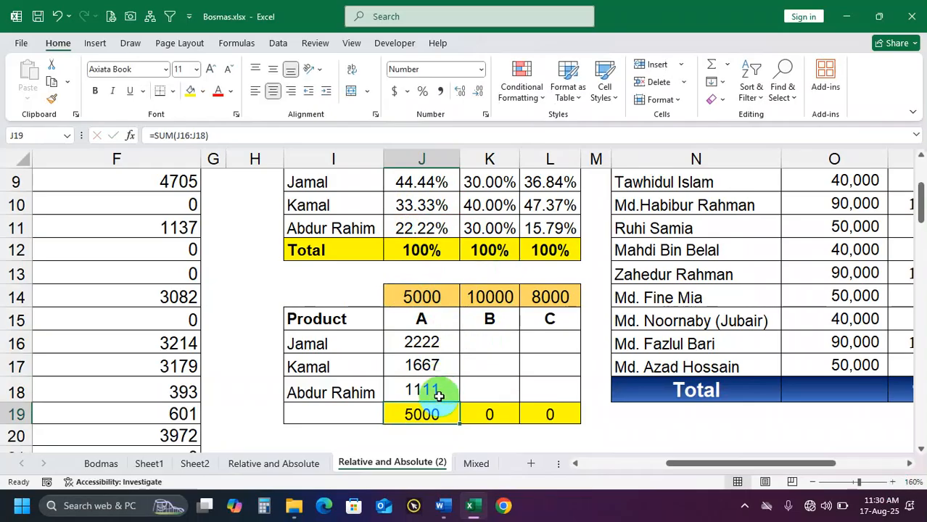
Check the product A shares against their total in J19, and clear J16:J18
drag(435, 346, 434, 380)
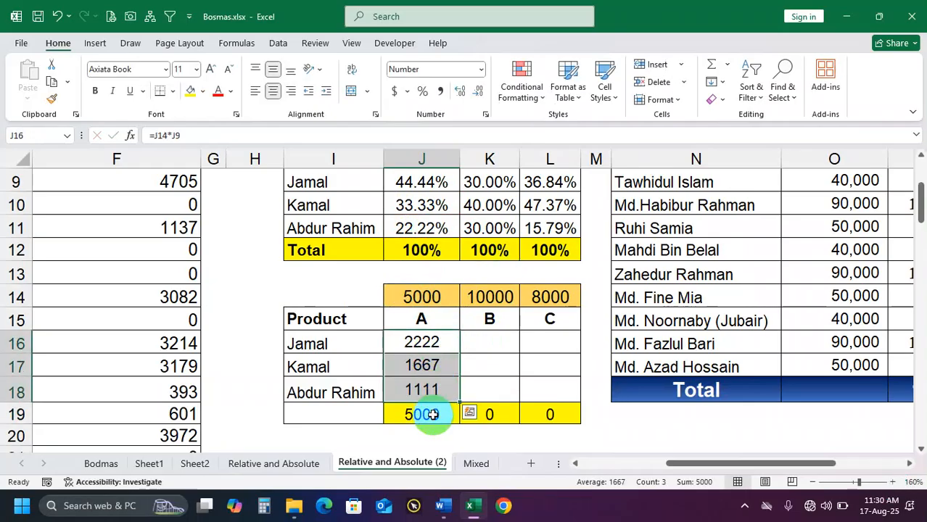
click(431, 415)
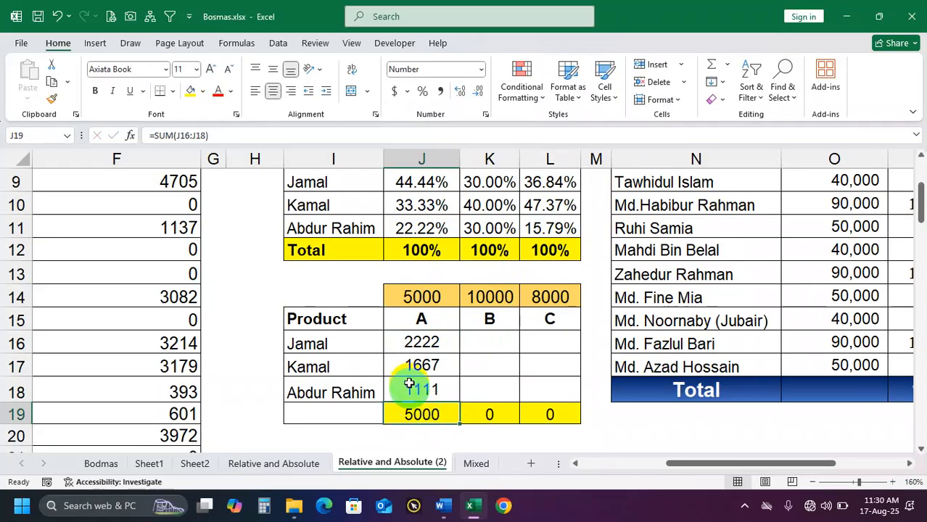
drag(414, 342, 440, 382)
click(427, 388)
drag(443, 345, 445, 382)
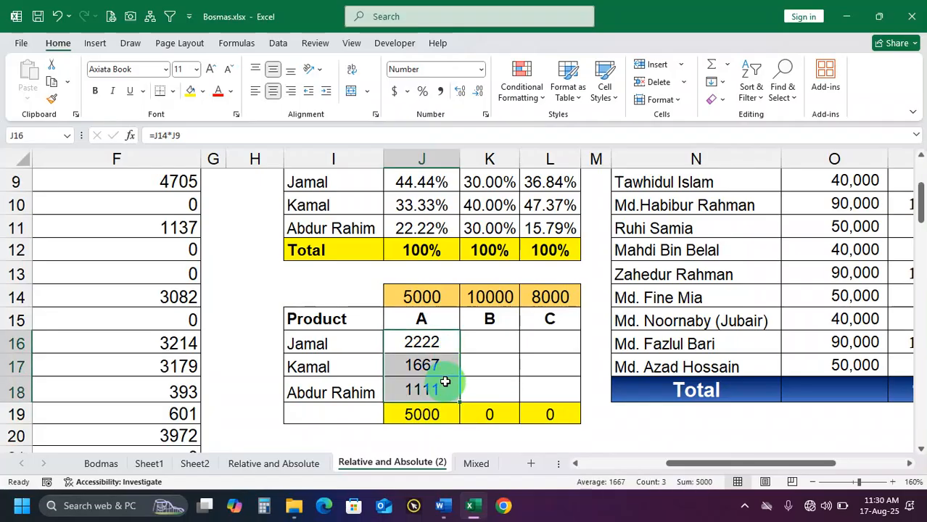
key(Delete)
Enter the relative formula =J14*J9 in J16 and review its references
click(439, 347)
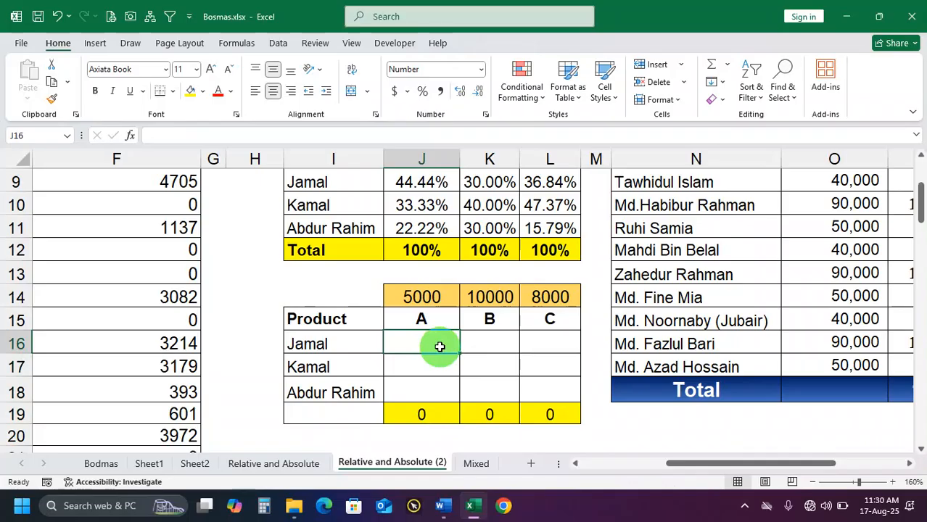
click(444, 299)
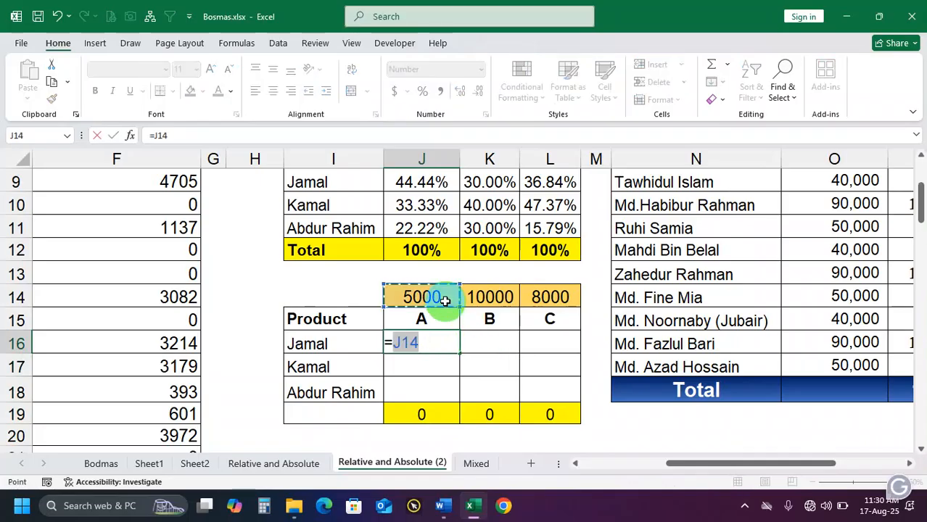
text(*)
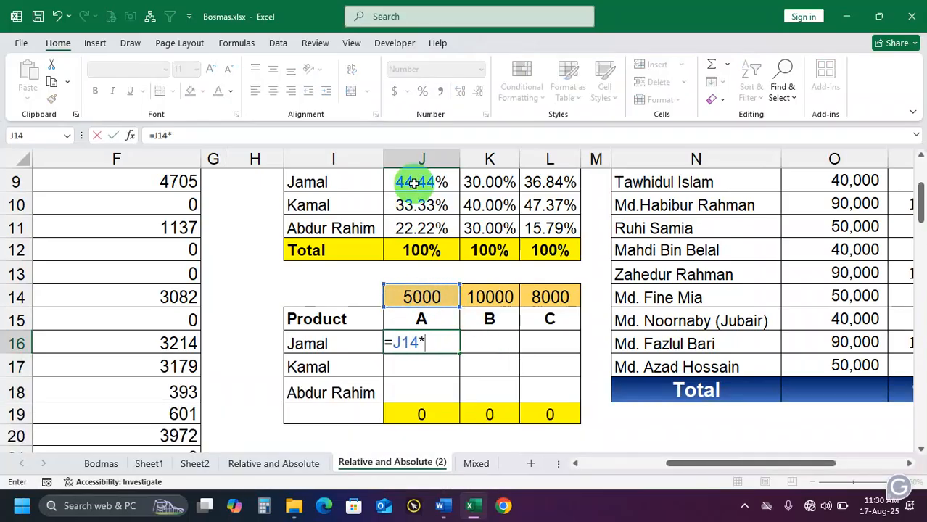
click(414, 182)
key(Return)
click(415, 341)
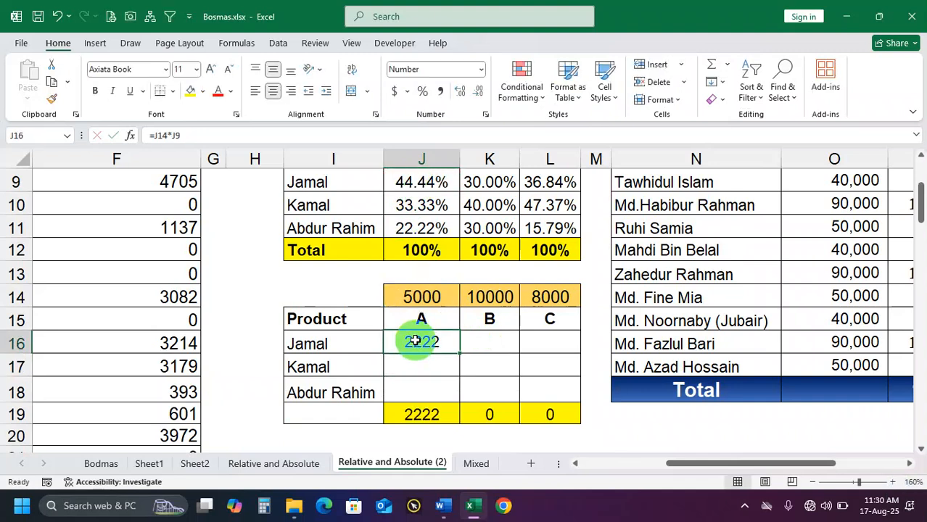
double_click(421, 341)
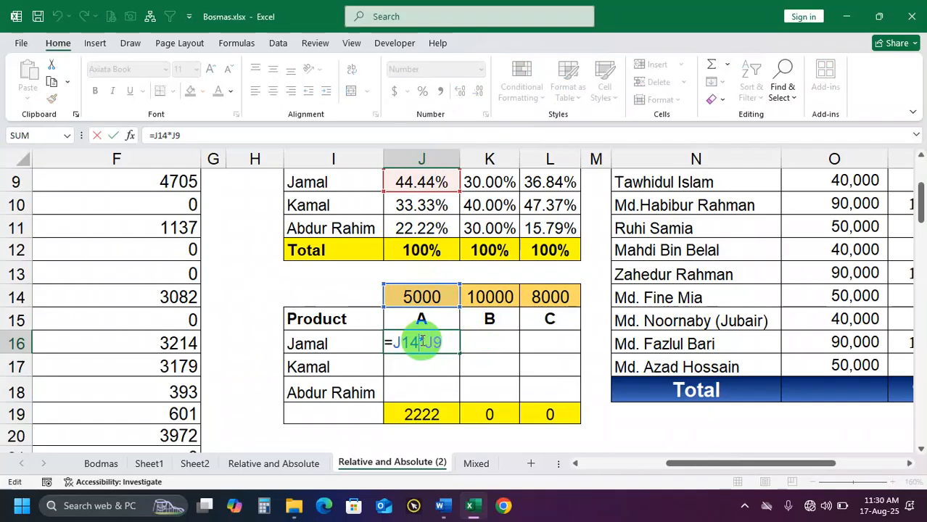
key(Return)
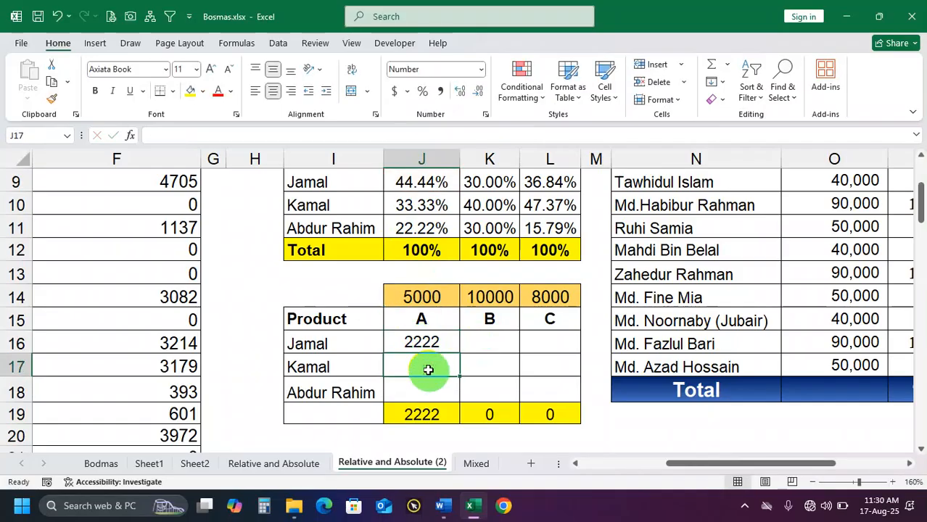
Make the percentage reference absolute in J16 as =J14*$J$9 and fill the formula down through J18
double_click(428, 344)
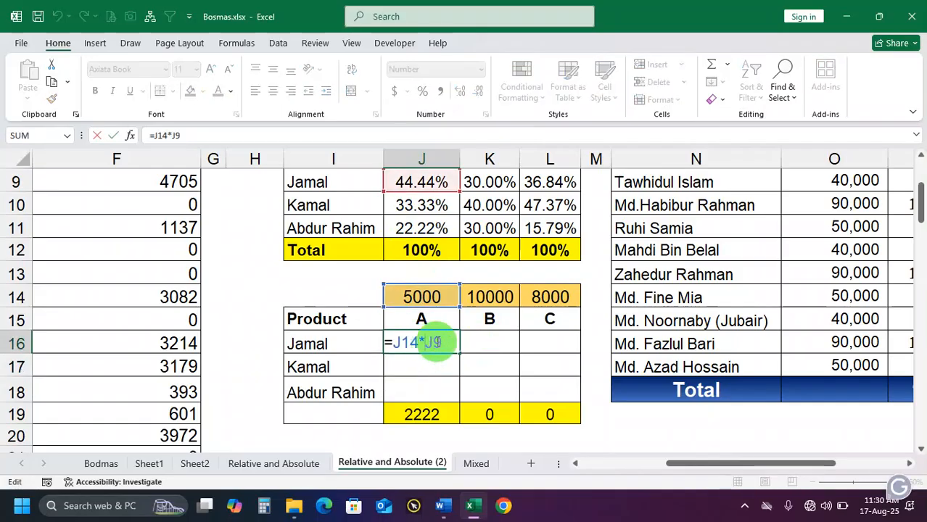
drag(454, 354, 438, 343)
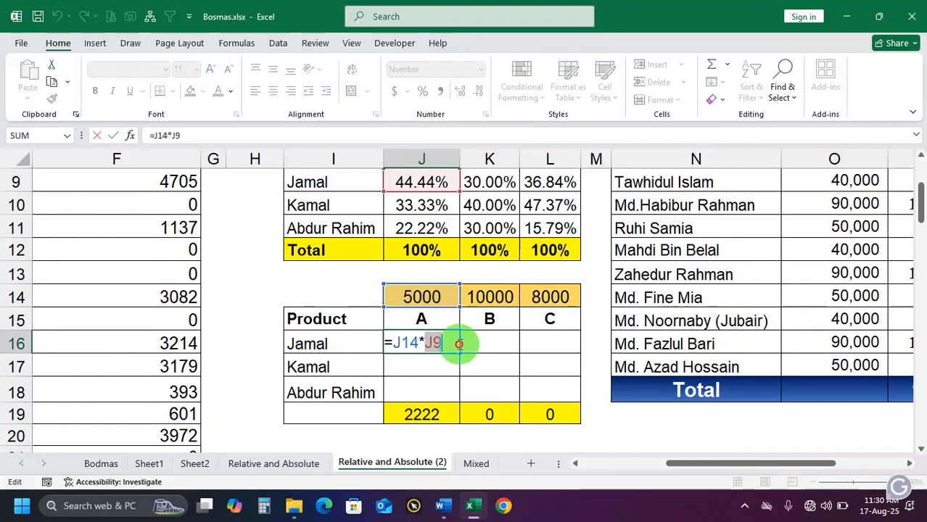
key(ctrl)
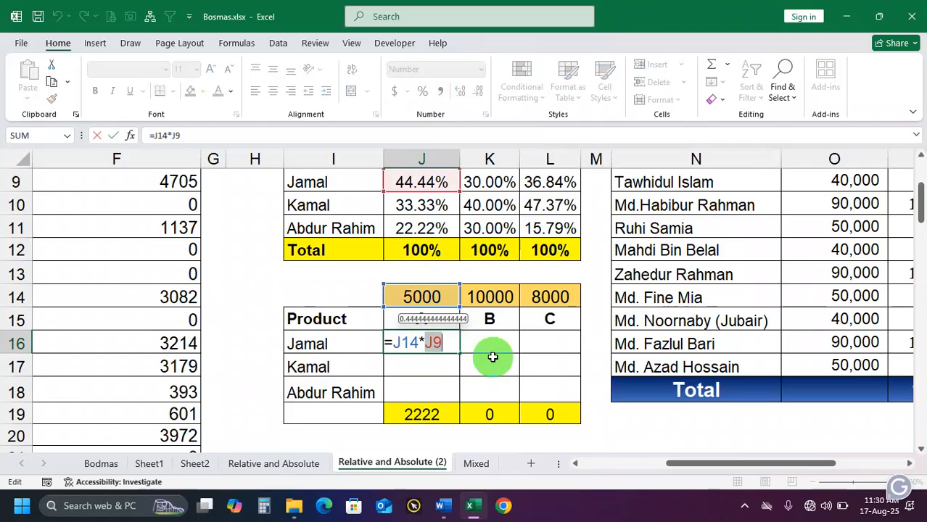
key(F4)
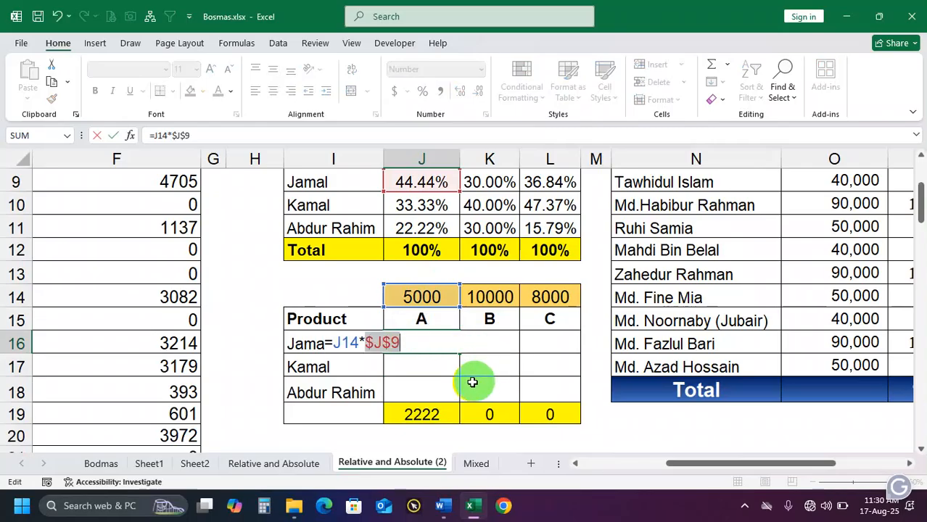
key(Return)
click(451, 344)
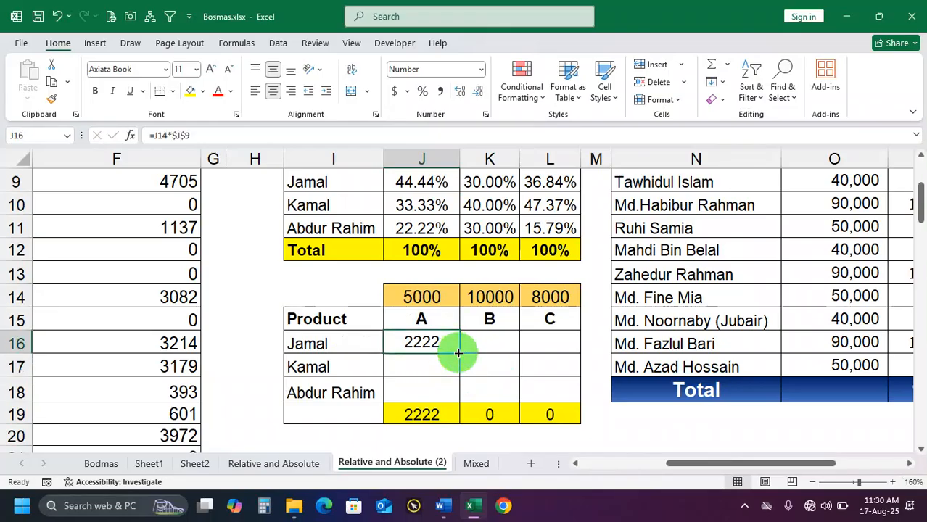
drag(459, 354, 459, 389)
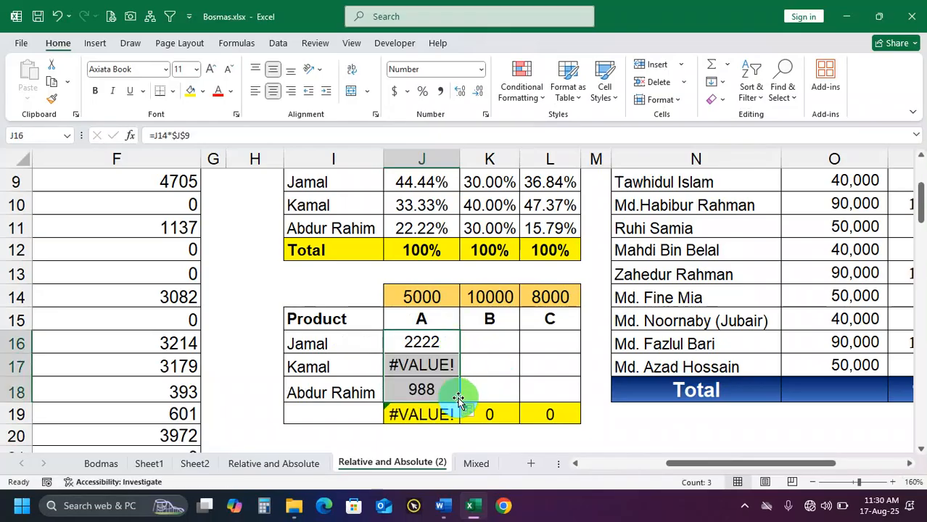
Review the formula in J16 and undo the fill into J17:J18
double_click(442, 343)
key(ctrl+z)
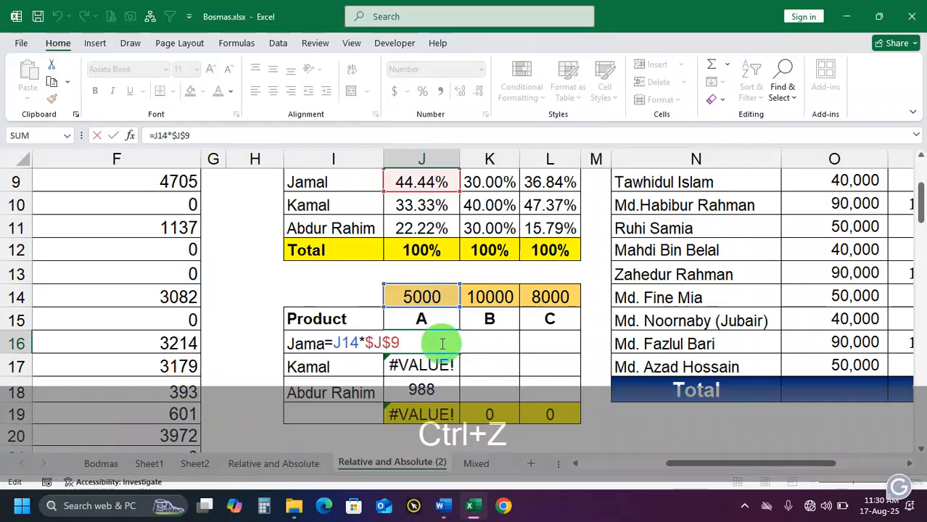
key(Return)
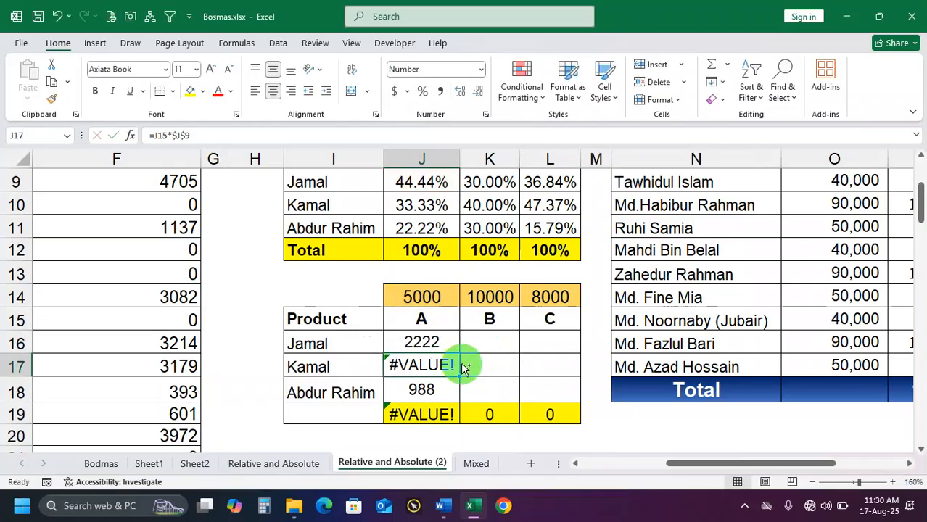
key(ctrl+z)
key(ctrl+z)
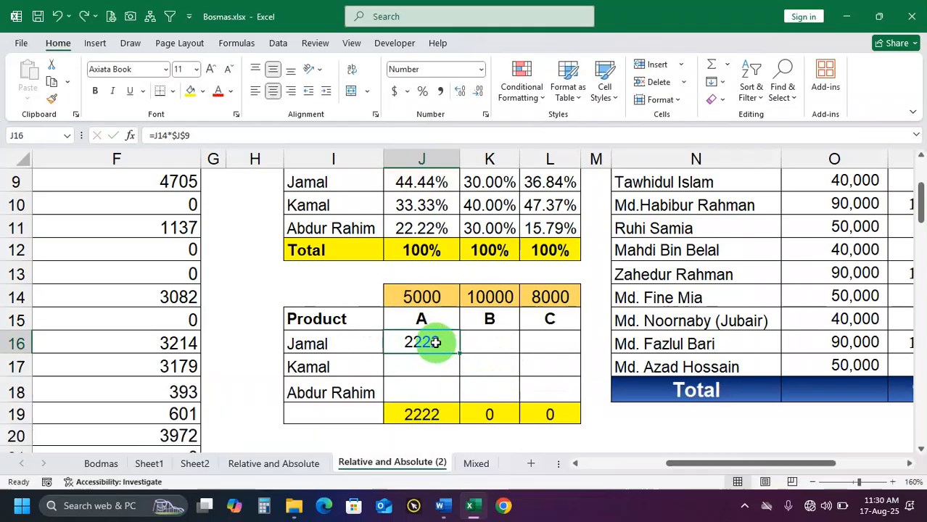
Change the formula in J16 to =$J$14*J9, with only the amount reference absolute, and fill it down through J18
double_click(435, 342)
key(BackSpace)
click(373, 343)
key(BackSpace)
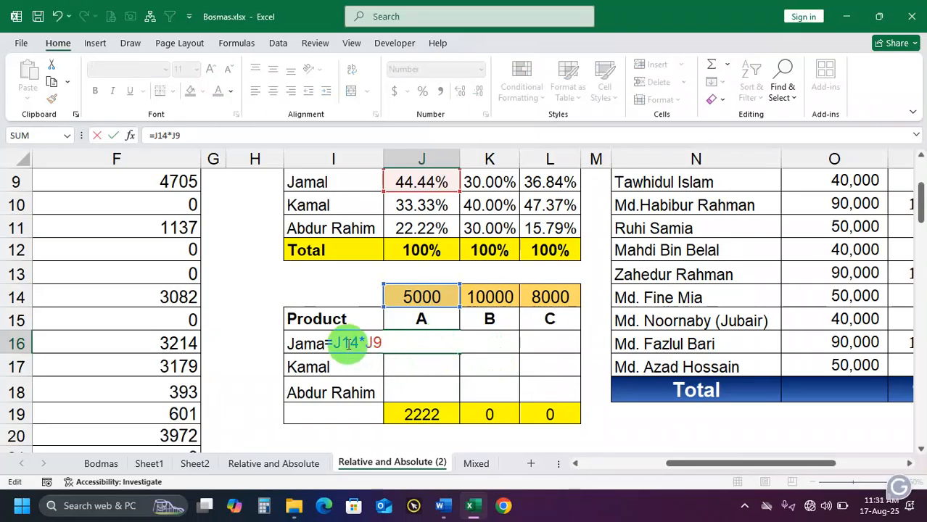
drag(335, 343, 360, 356)
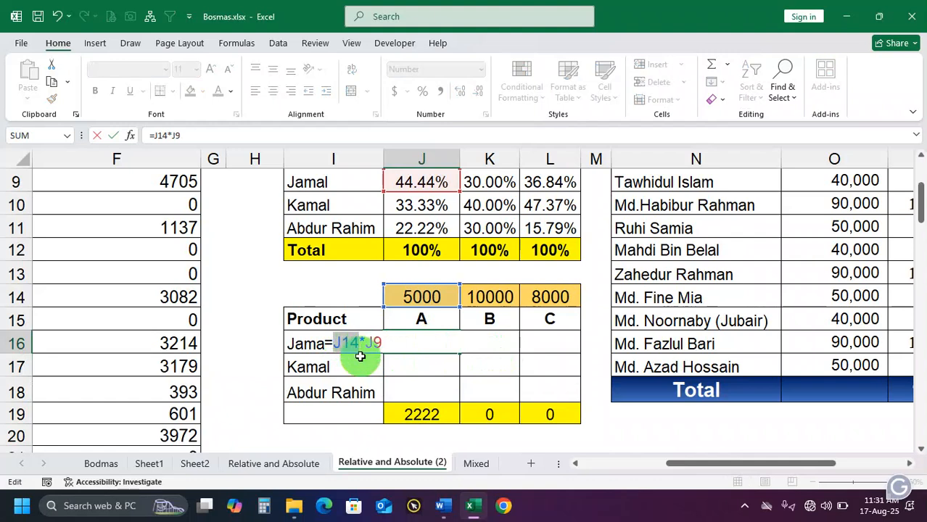
key(F4)
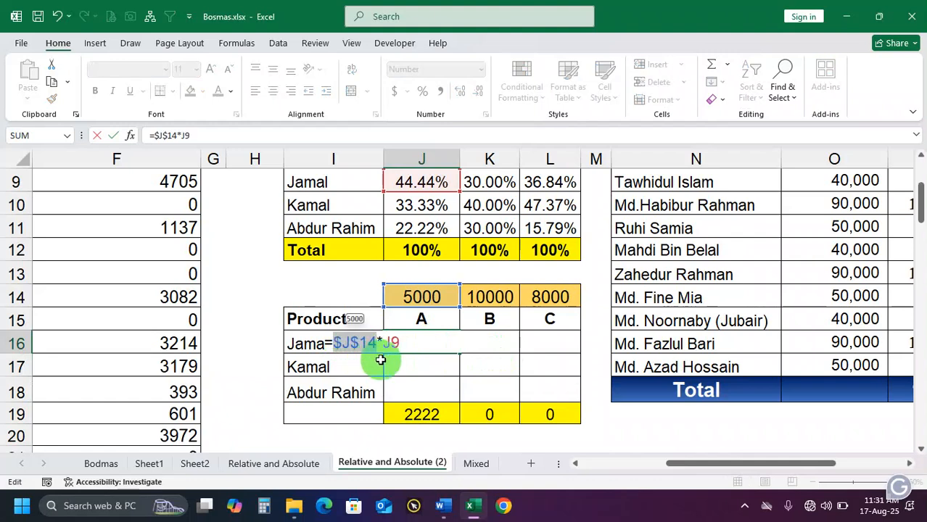
key(ctrl+Return)
drag(457, 356, 451, 395)
drag(423, 343, 424, 392)
Fill the J16 formula across J16:L18 and check which amount cell the formulas in K16 and L17 refer to
click(434, 346)
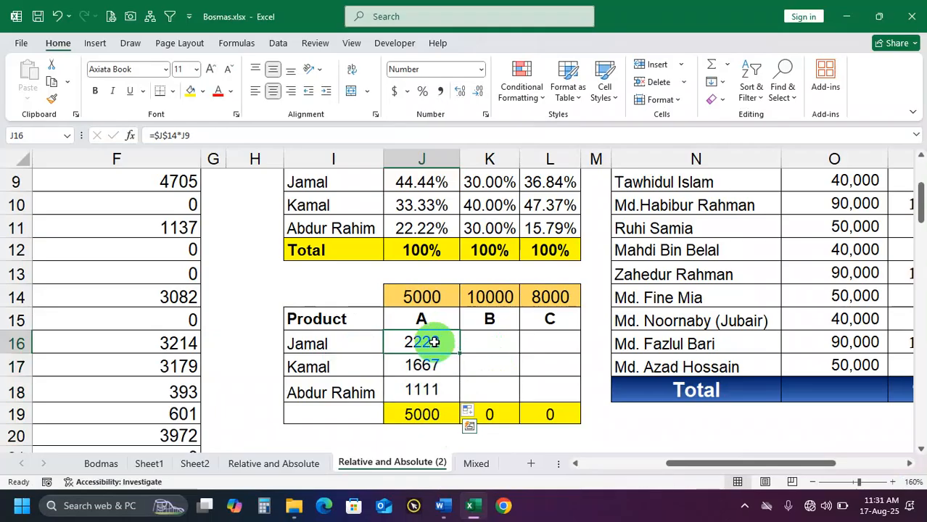
drag(457, 354, 573, 394)
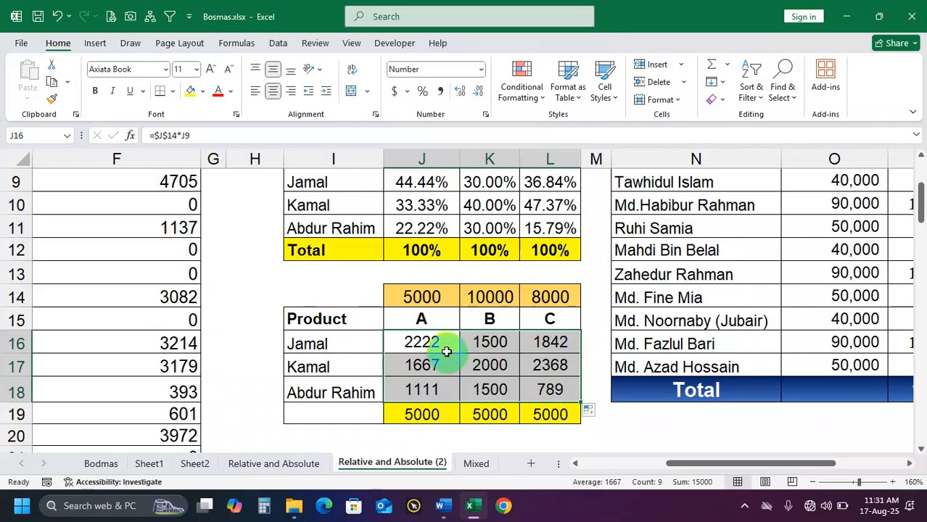
double_click(495, 342)
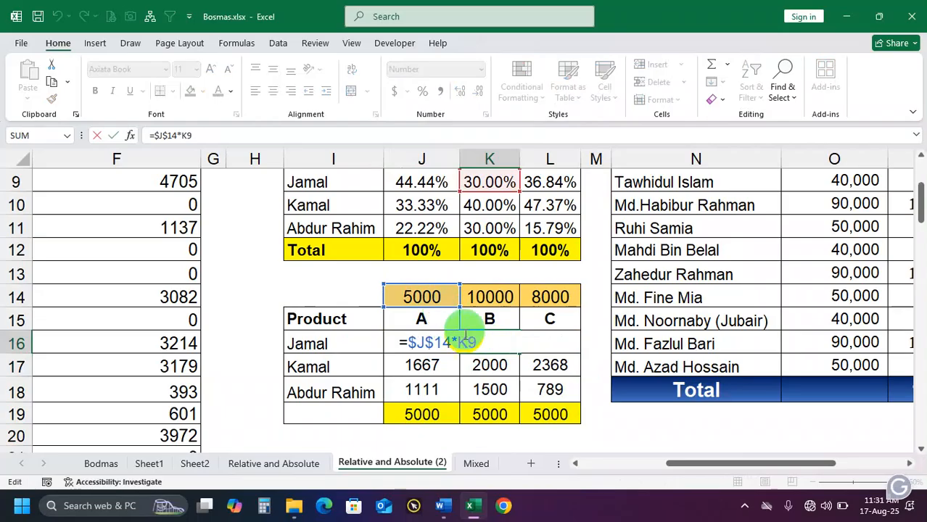
key(Return)
click(514, 298)
click(550, 298)
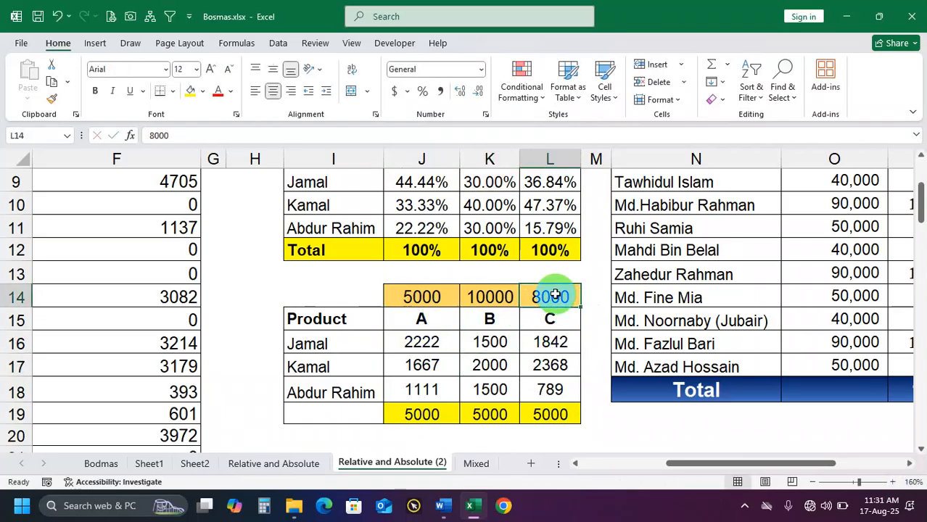
double_click(548, 365)
key(Return)
Clear the copied formulas from K16:L18 and J17:J18, keeping the original in J16
drag(484, 339, 531, 385)
key(Return)
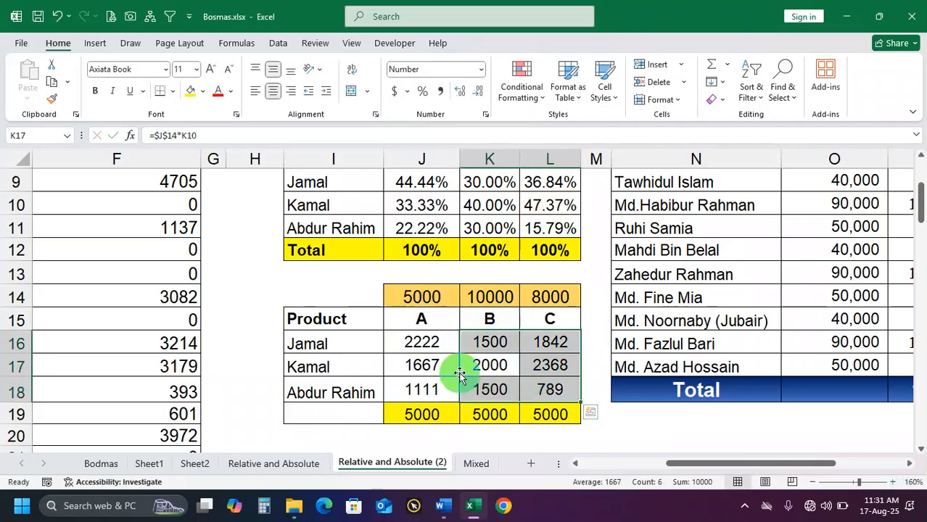
key(Delete)
drag(444, 366, 439, 385)
key(Delete)
Change the formula in J16 to =J$14*J9, fill it across J16:L18 and check the amount reference in K16
double_click(440, 345)
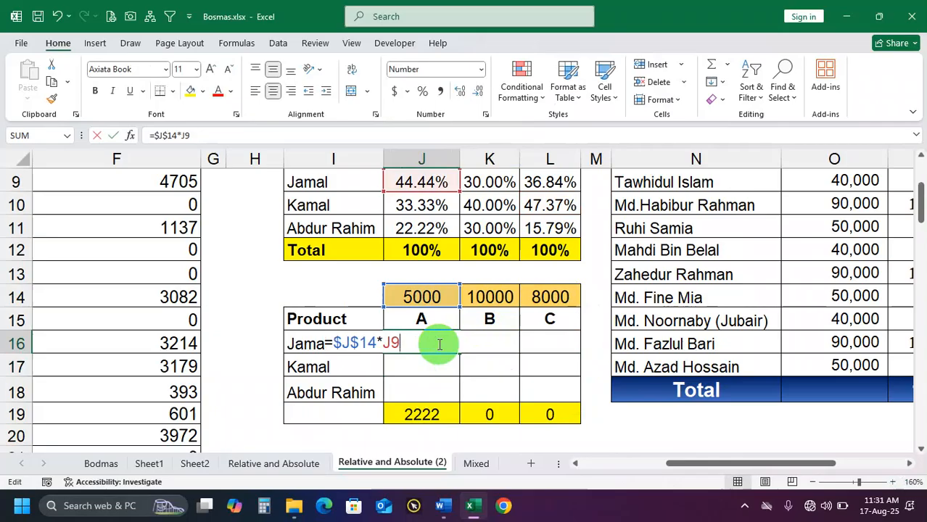
double_click(359, 344)
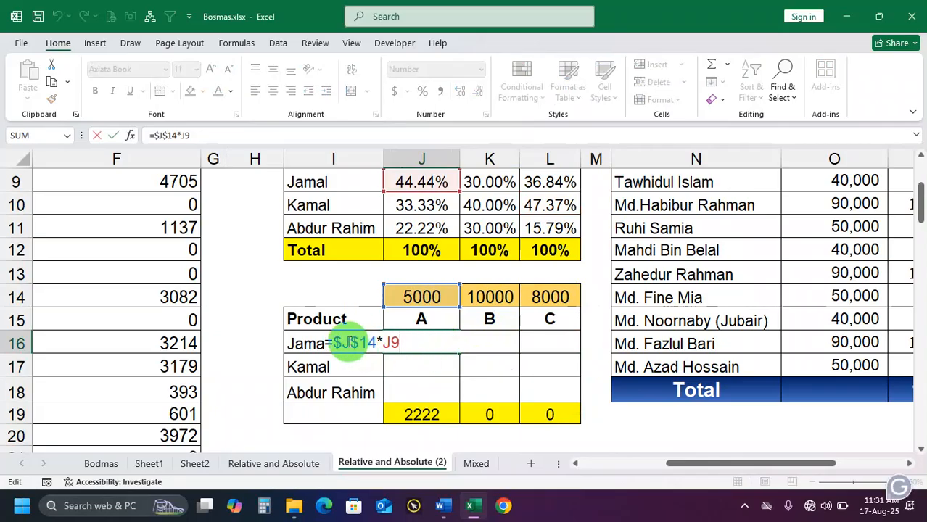
key(BackSpace)
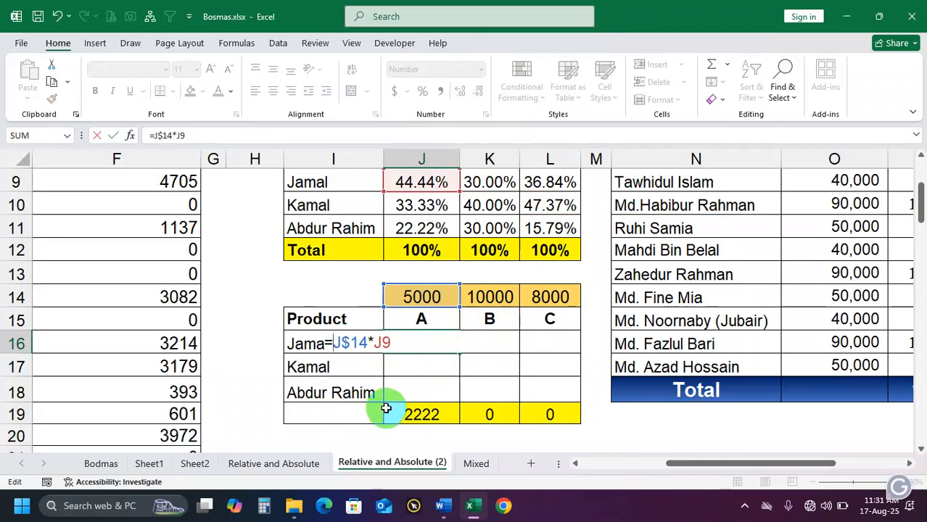
key(Return)
click(443, 347)
drag(459, 354, 579, 398)
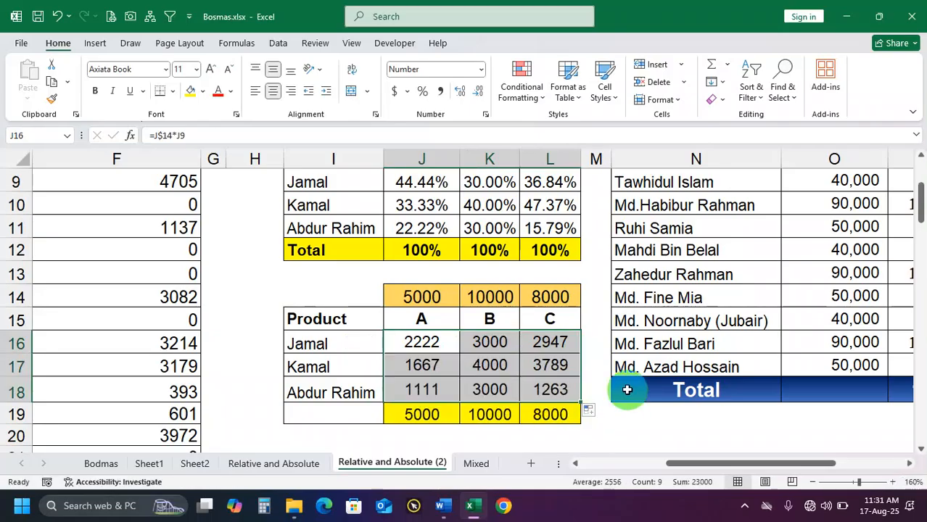
click(448, 346)
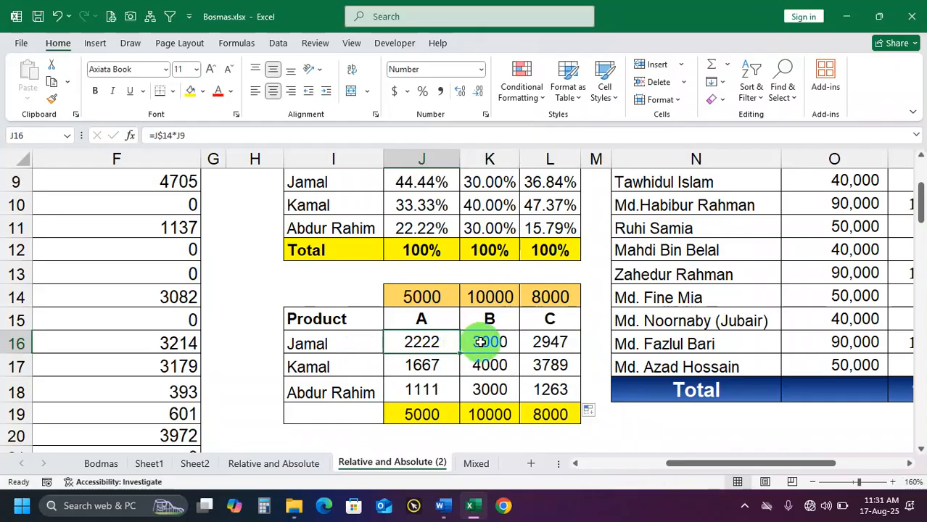
click(480, 342)
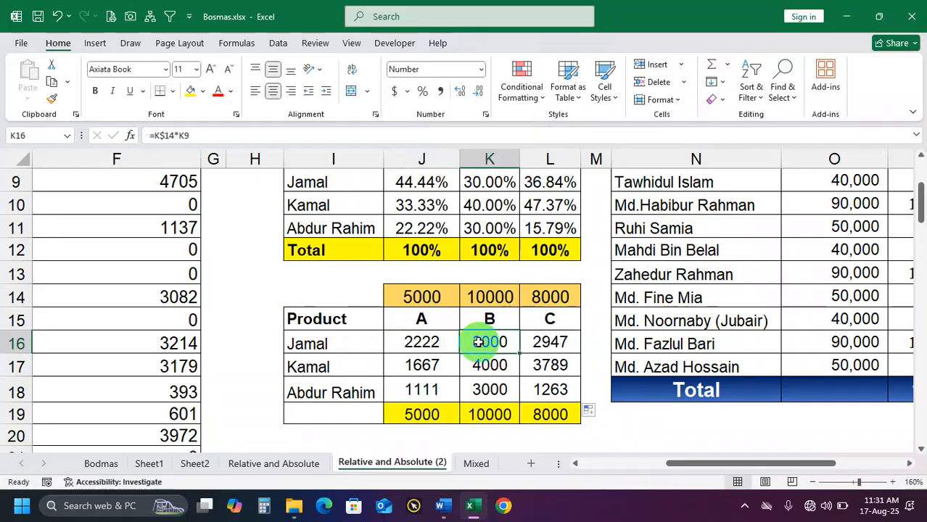
Clear the Balance and Balance + Interest formulas from row 4 down in the vendor table and undo the deletion
drag(699, 464, 620, 479)
ctrl+scroll(589, 318, down, 2)
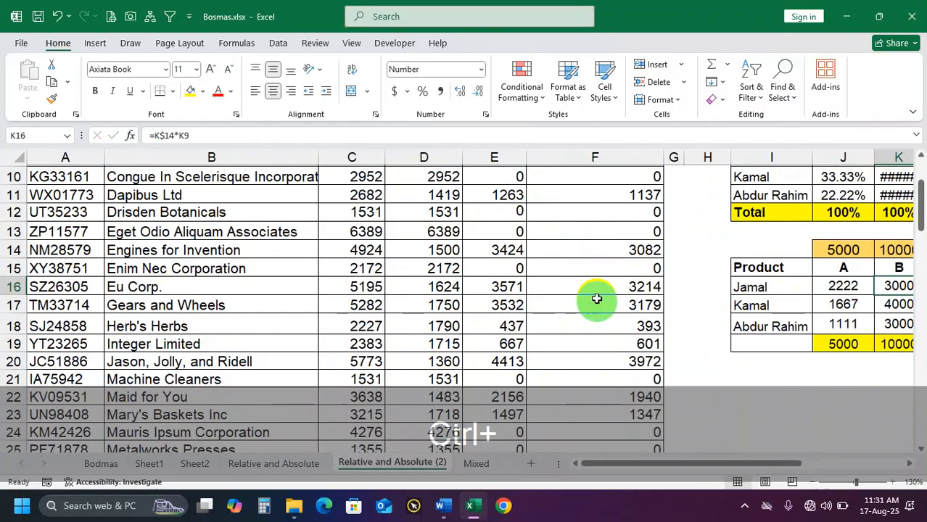
scroll(596, 294, up, 3)
click(597, 226)
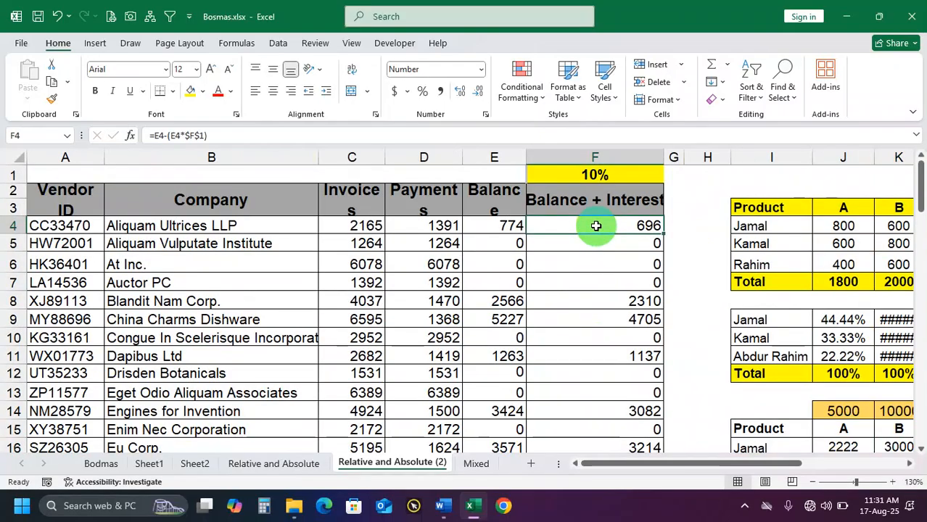
drag(502, 229, 596, 234)
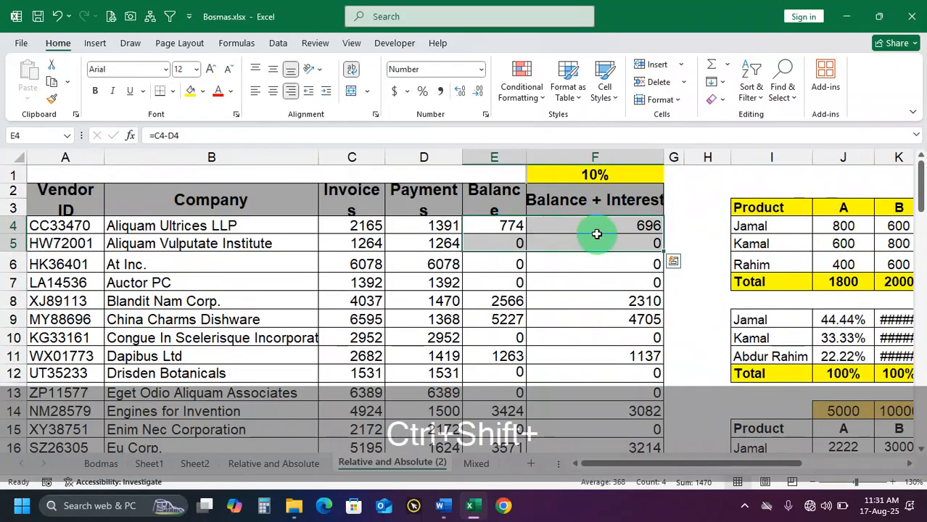
key(ctrl+shift+Down)
key(Delete)
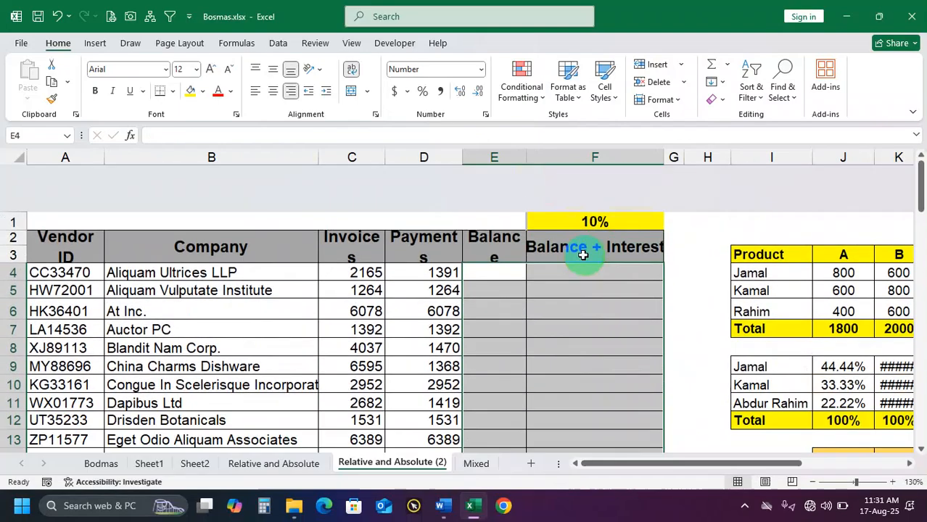
click(501, 230)
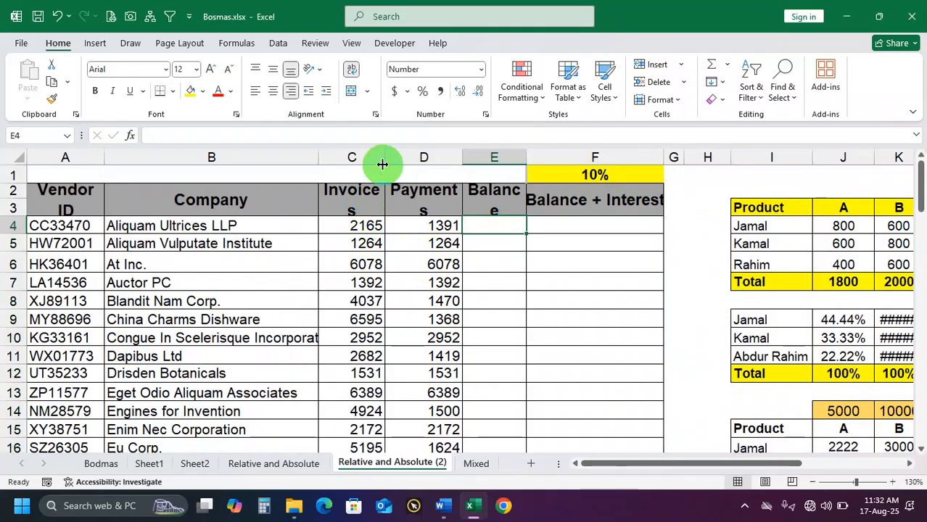
key(ctrl+z)
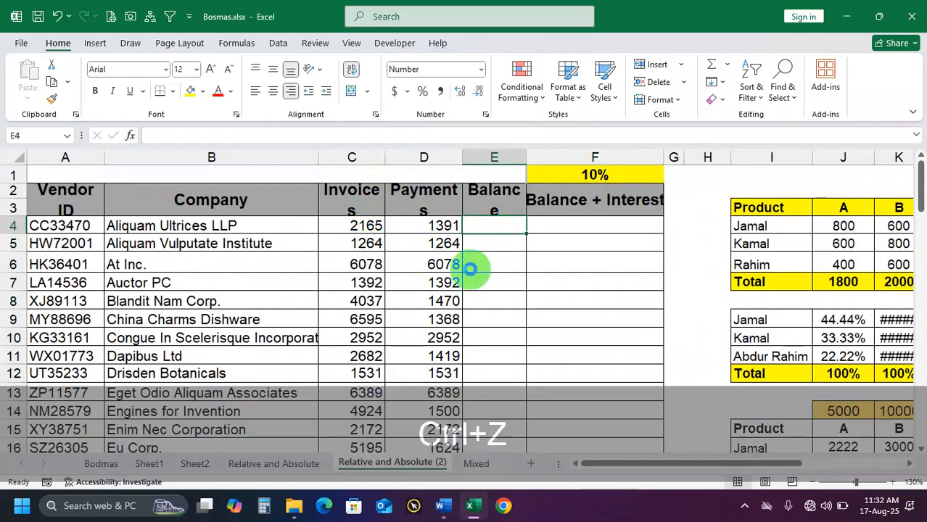
Clear the Balance + Interest formulas from F4:F48, keeping the Balance column
click(590, 224)
key(ctrl+shift+Down)
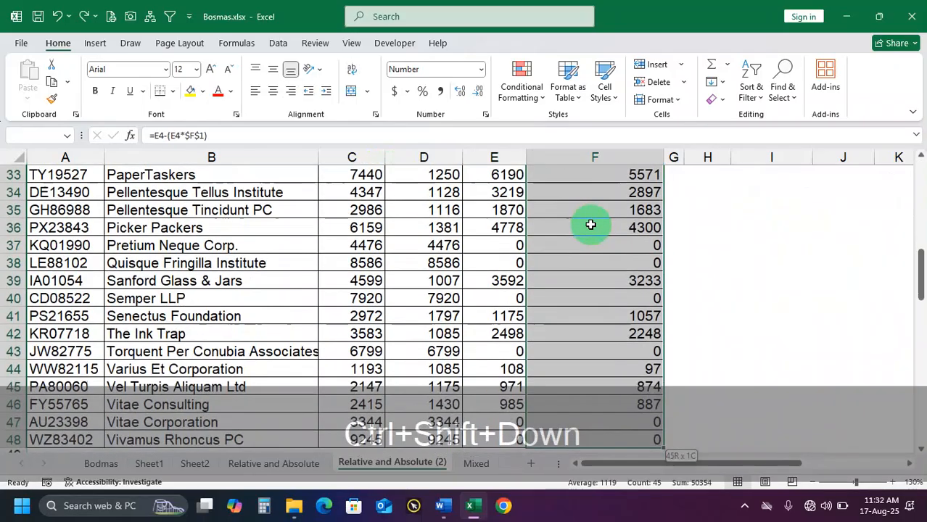
key(Delete)
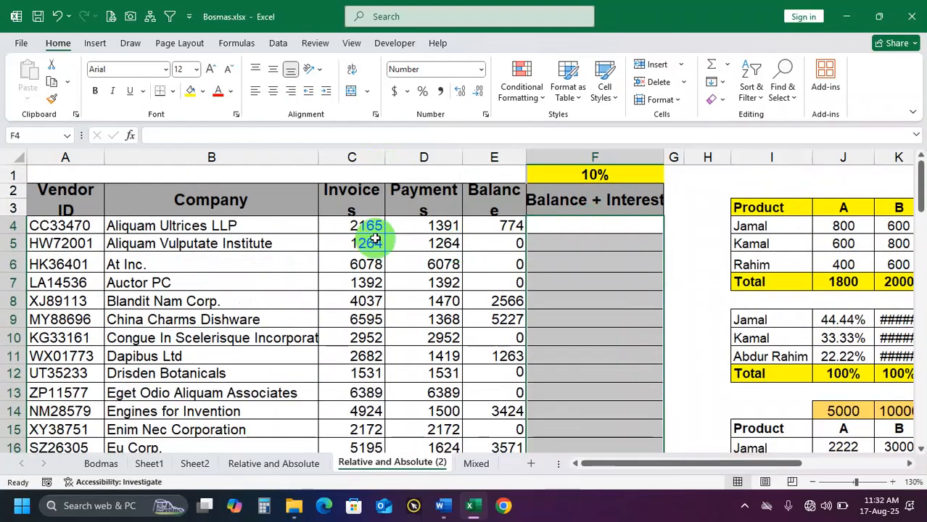
Review the Invoices, Payments and Balance columns and examine which cells the Balance formula in E4 uses
drag(360, 227, 341, 429)
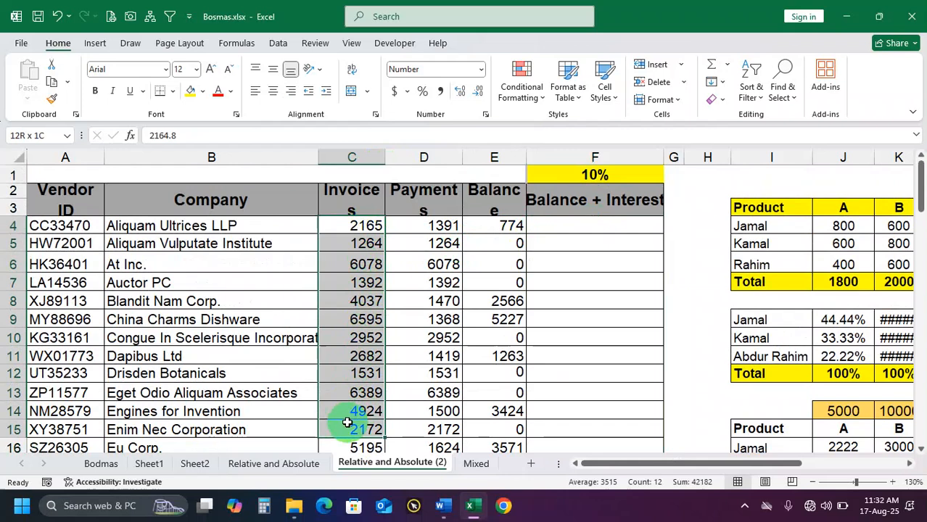
drag(360, 229, 337, 383)
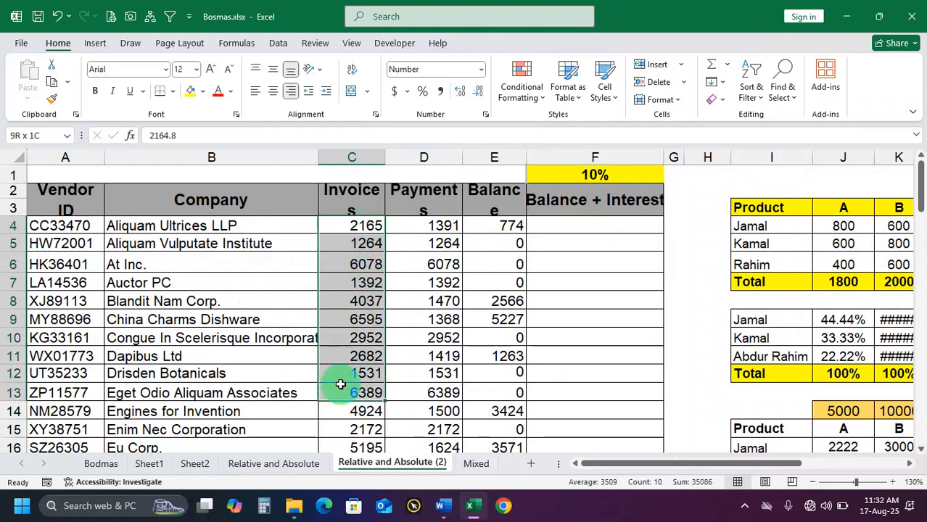
click(437, 229)
drag(437, 229, 435, 387)
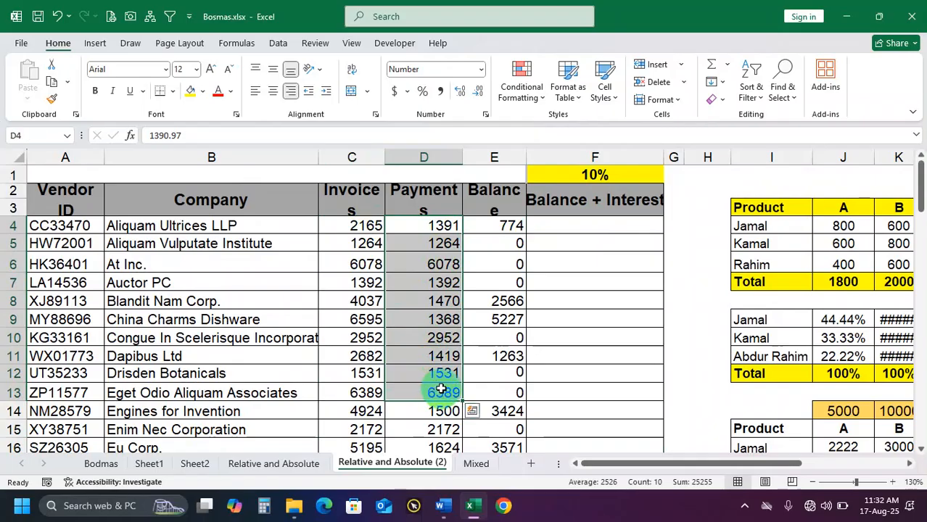
drag(498, 224, 499, 408)
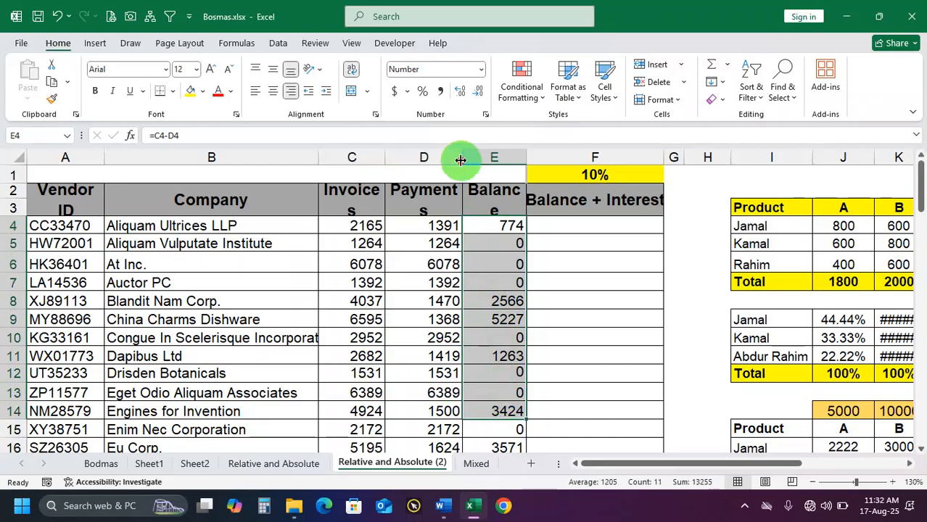
drag(461, 160, 459, 159)
drag(521, 157, 522, 156)
click(491, 227)
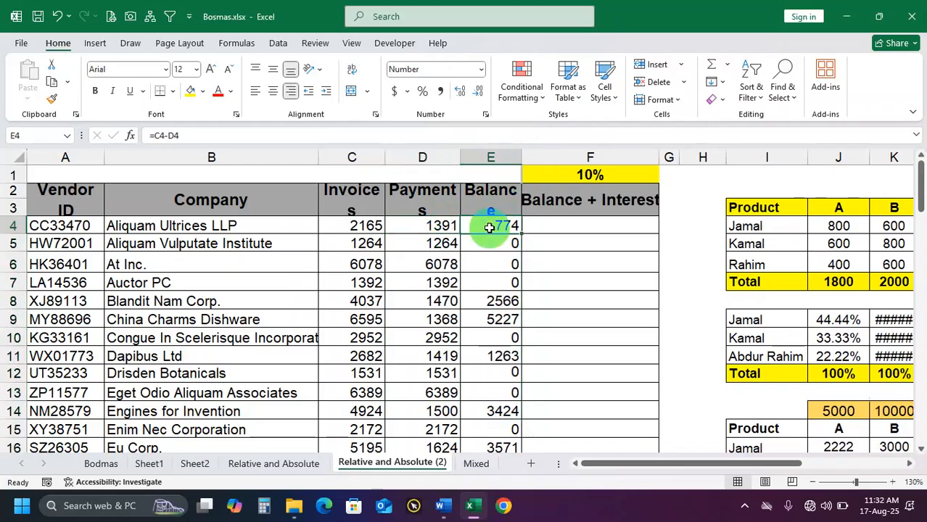
click(359, 227)
double_click(471, 225)
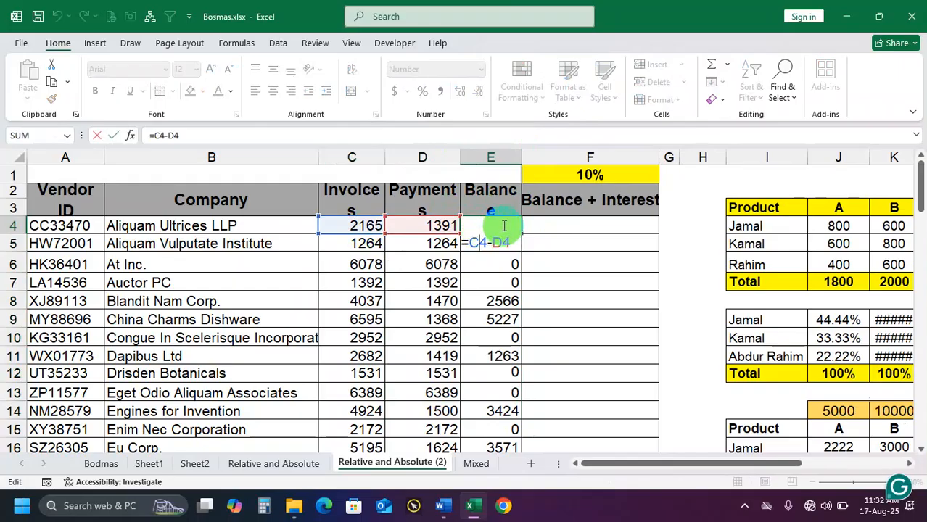
key(Return)
Clear the Balance formulas from E4:E48 and review the invoice and payment values in row 4
click(497, 228)
key(ctrl+shift+Down)
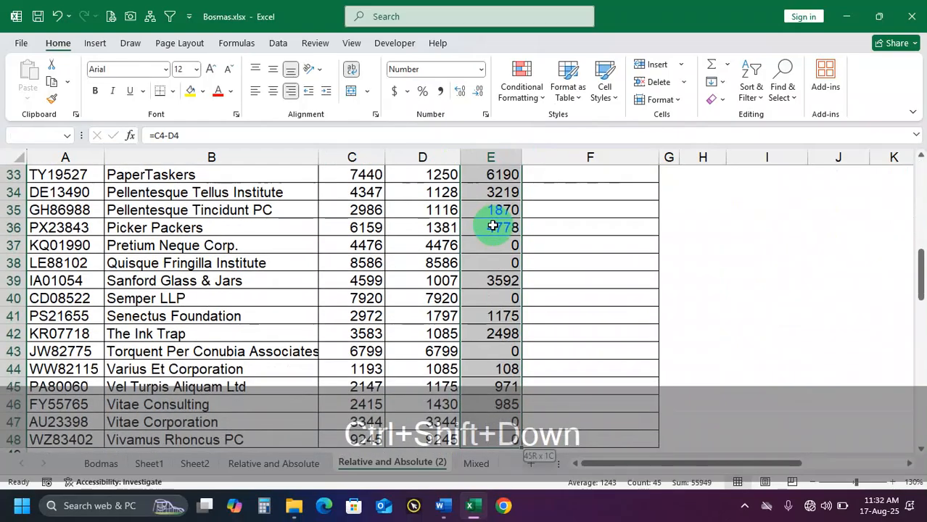
key(Delete)
double_click(364, 203)
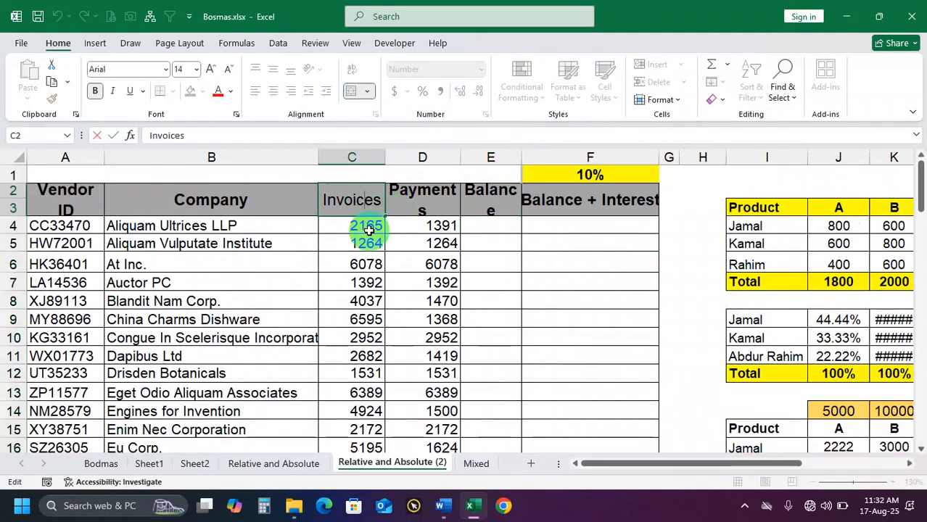
click(370, 235)
click(369, 226)
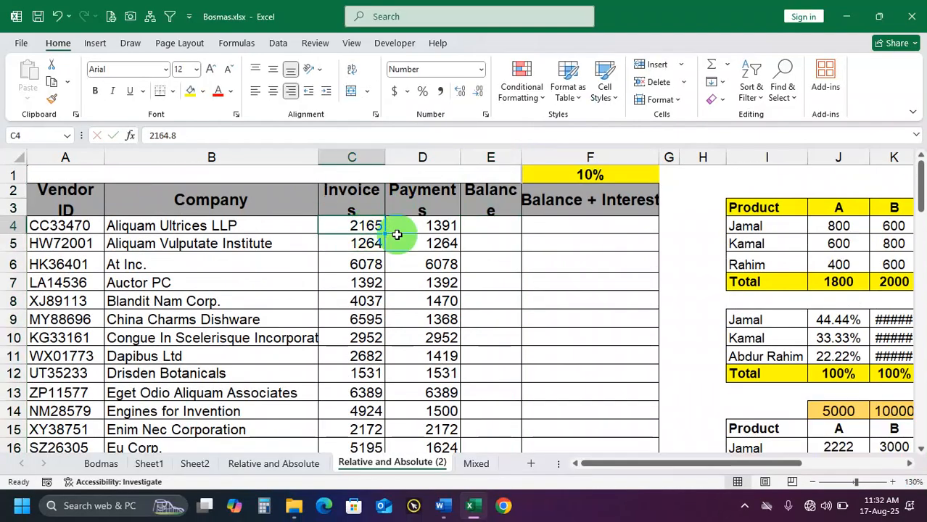
click(442, 229)
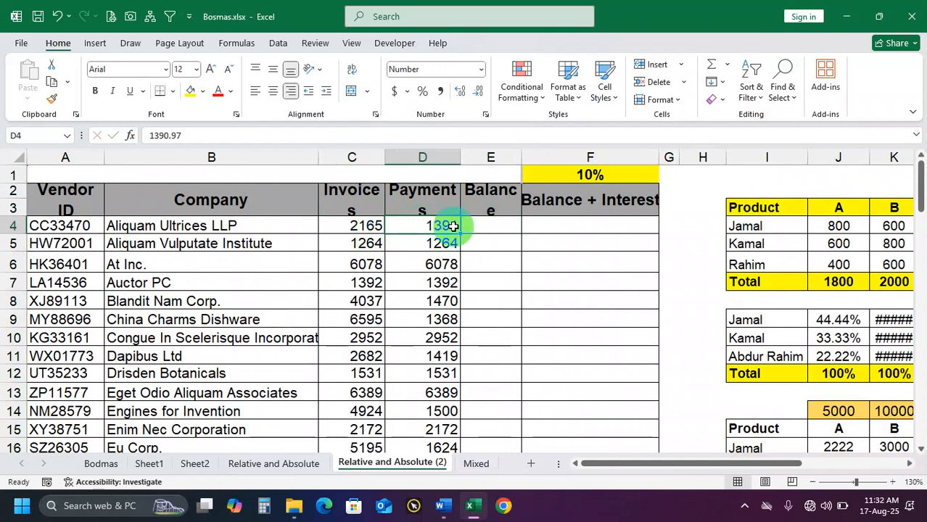
click(489, 224)
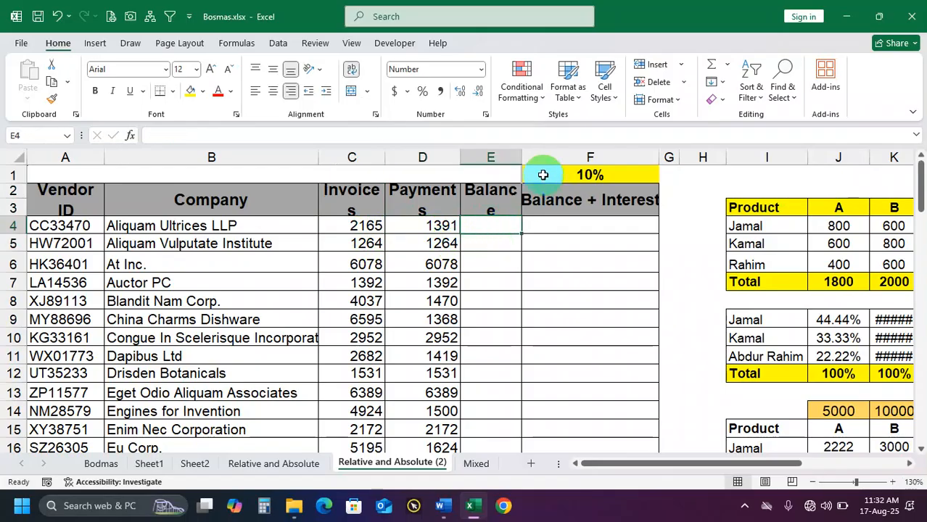
Widen the Invoices, Payments and Balance columns so their headers fit on one line, and narrow the Company column
drag(524, 157, 536, 155)
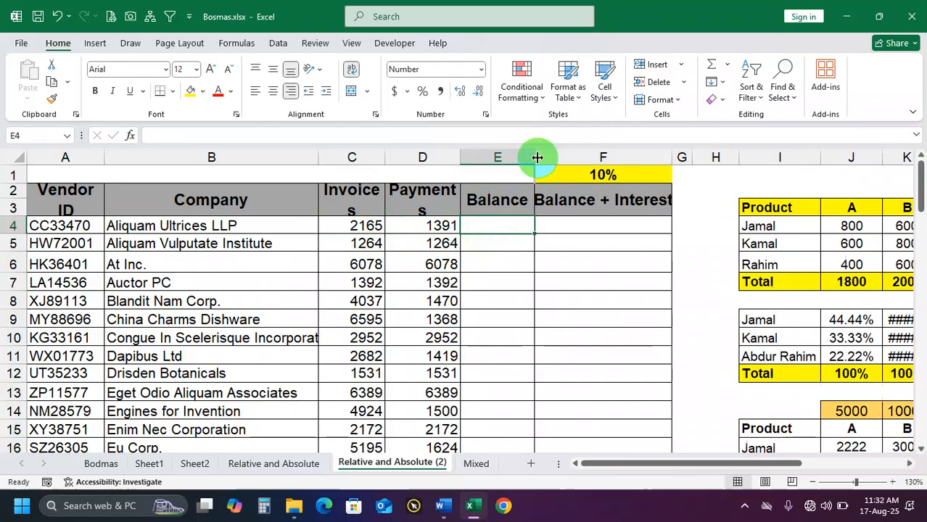
double_click(460, 157)
drag(385, 157, 398, 157)
drag(314, 160, 251, 160)
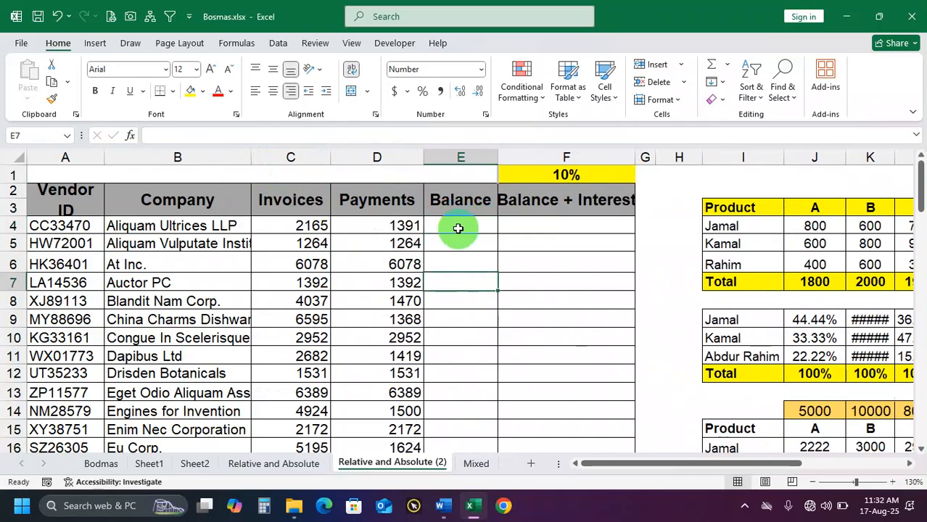
Enter =C4-D4 in E4 to calculate the balance and fill it down through E9
text(=)
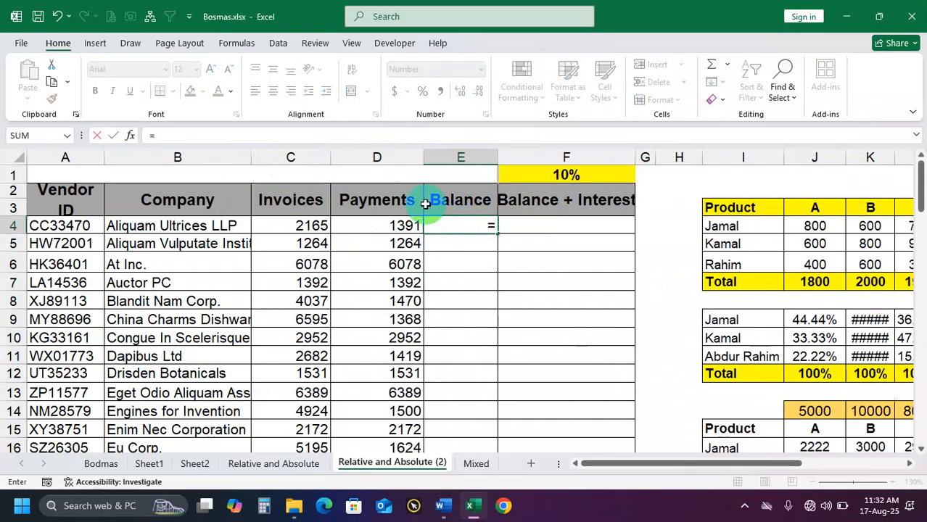
click(316, 228)
text(-)
click(366, 227)
key(Return)
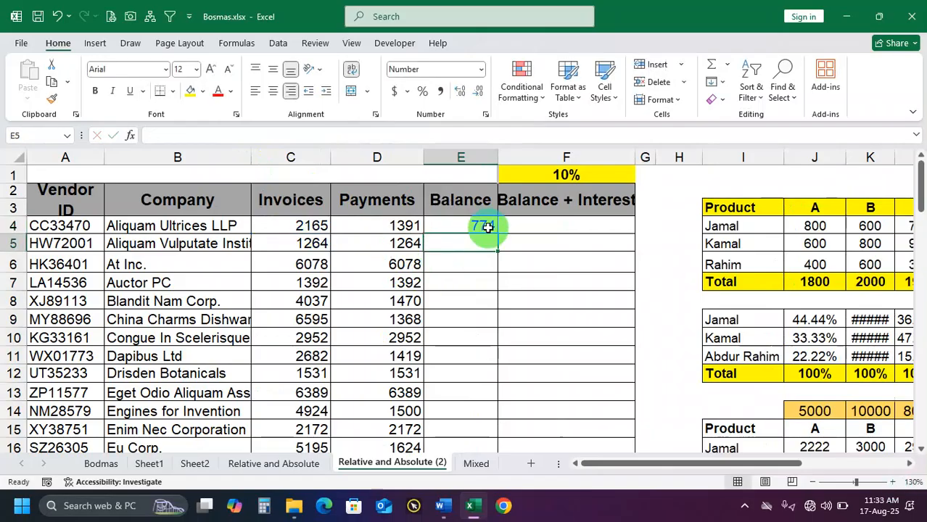
click(483, 225)
drag(499, 234, 490, 335)
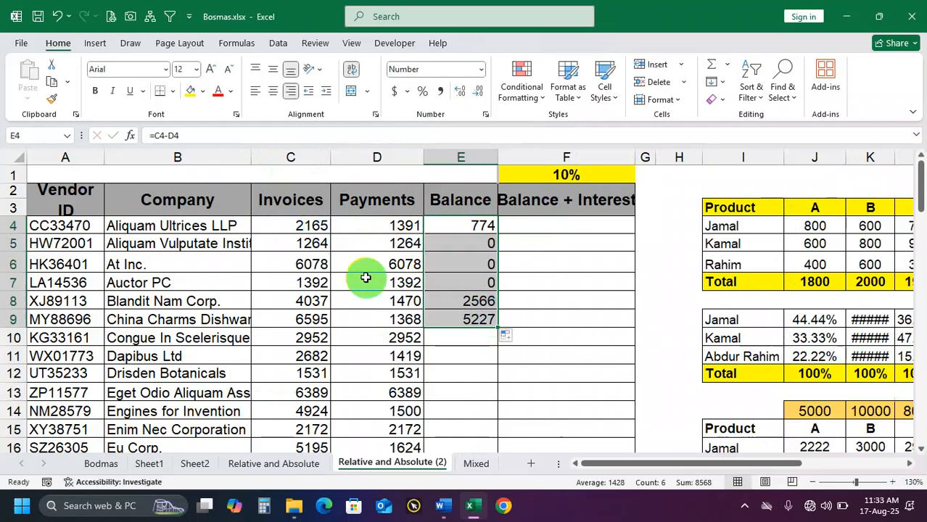
Compare the balances in rows 5 to 9 with their invoices and payments, and clear the copied formulas from E5:E9
click(318, 252)
click(392, 243)
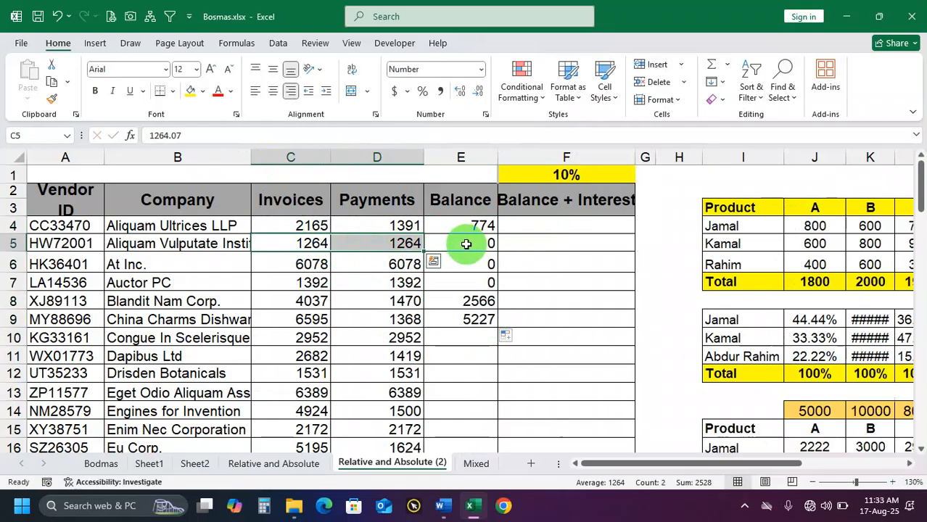
click(467, 244)
drag(306, 263, 477, 263)
drag(290, 283, 455, 312)
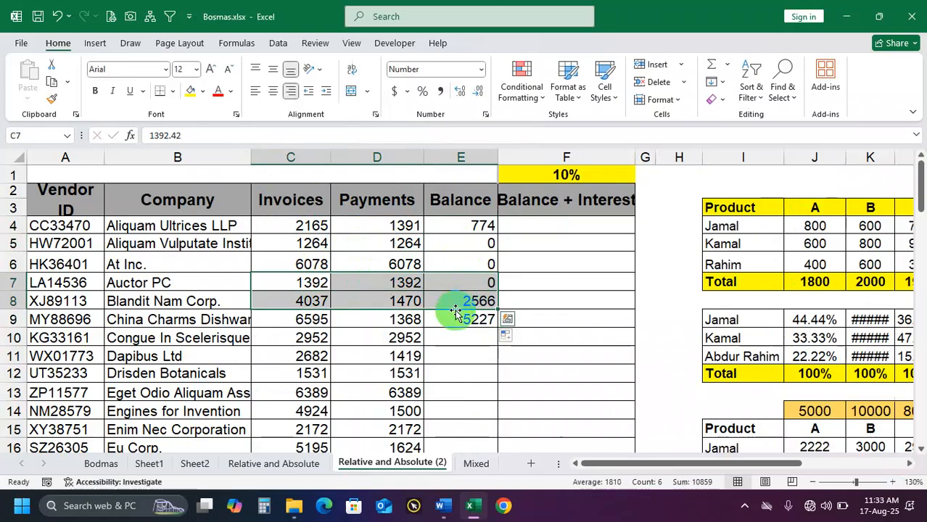
click(463, 319)
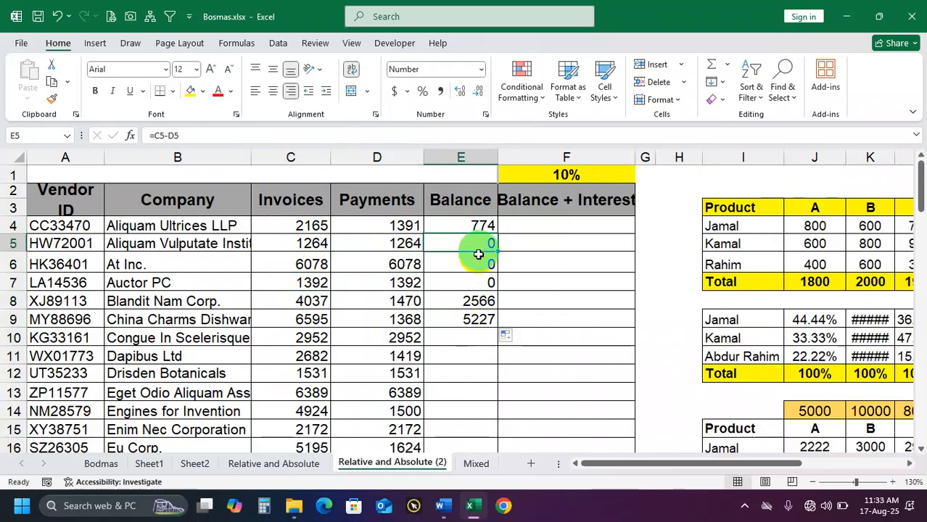
drag(480, 251, 490, 319)
key(Delete)
Fill the Balance formula in E4 down through E48, the last vendor row
click(471, 226)
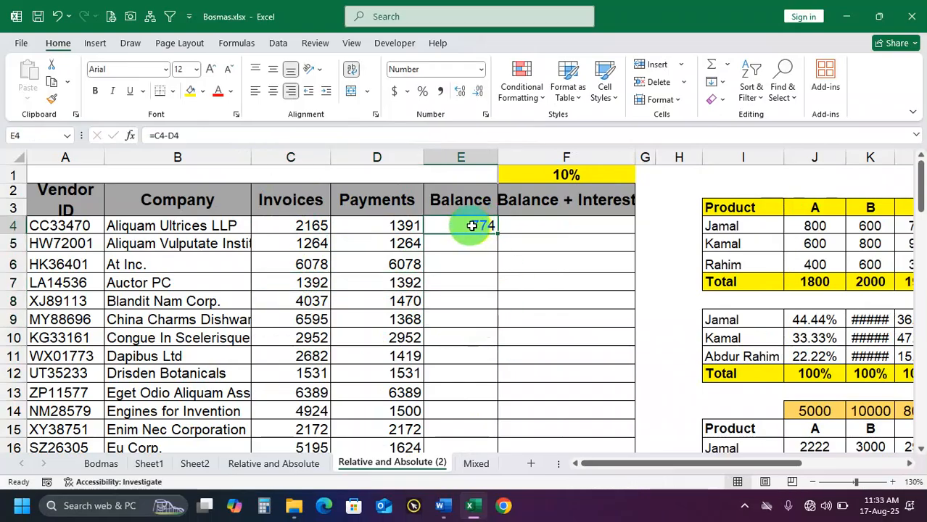
drag(498, 234, 474, 406)
scroll(482, 353, up, 6)
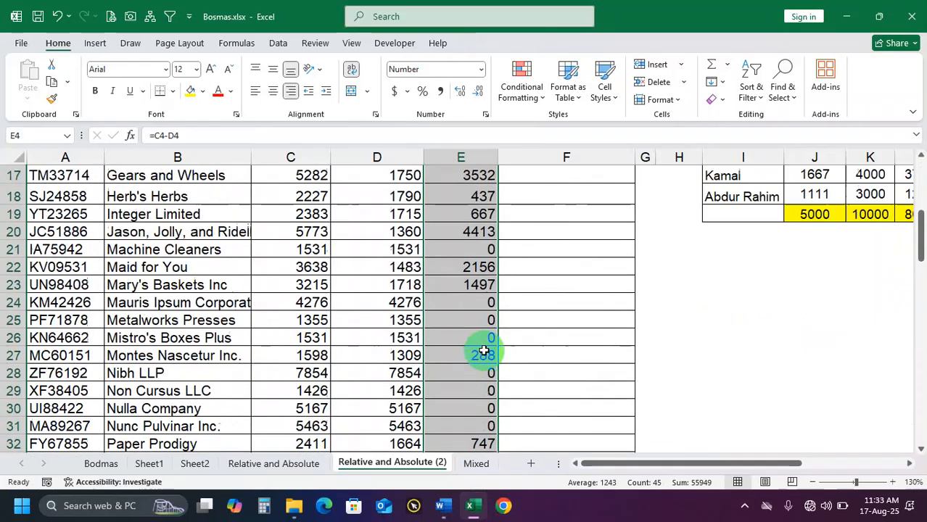
Clear the Balance formulas from E4 down to the last vendor row and enter =C4-D4 in E4 again
scroll(484, 351, up, 5)
key(Delete)
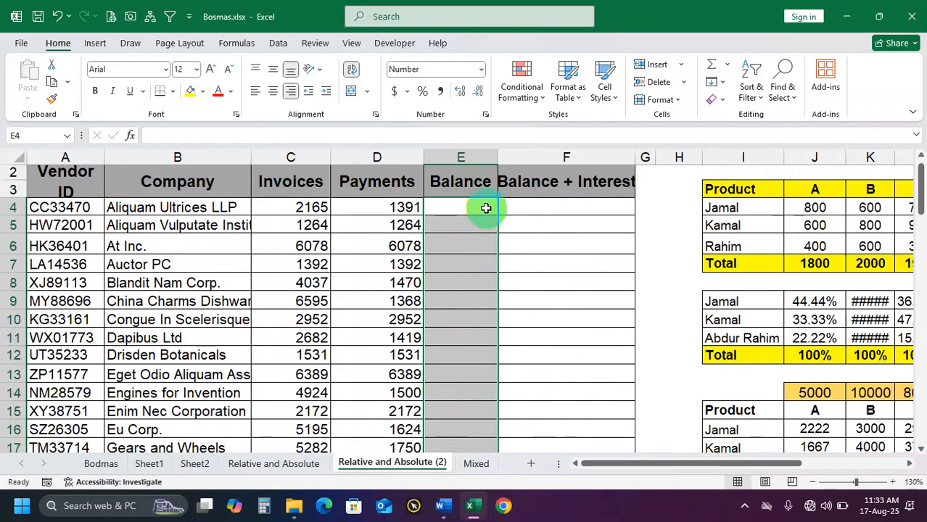
click(486, 208)
text(=)
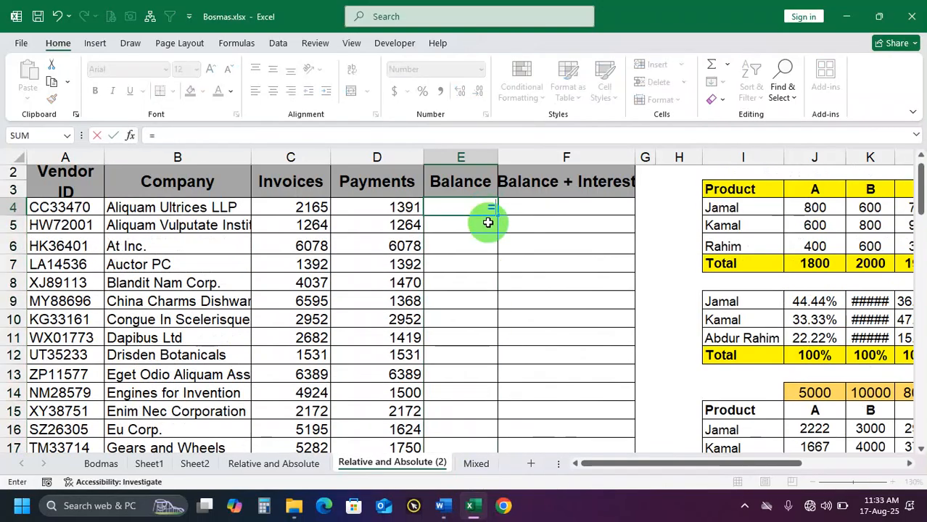
click(317, 206)
text(-)
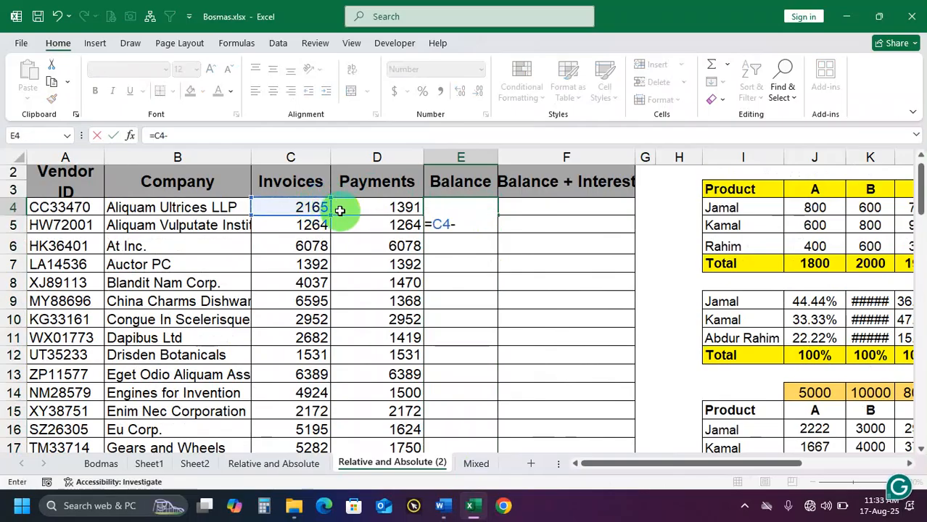
click(365, 207)
key(Return)
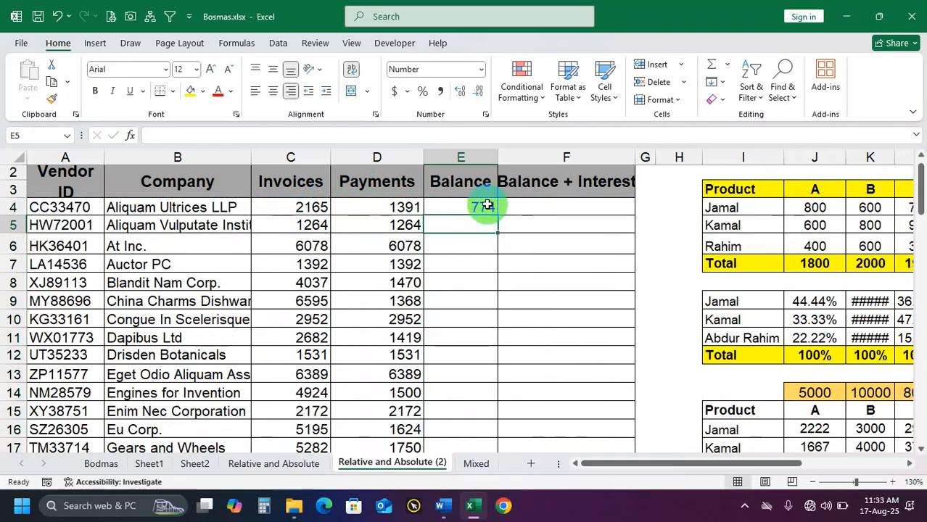
Fill the Balance formula in E4 down through the last vendor row and check the filled column
click(482, 208)
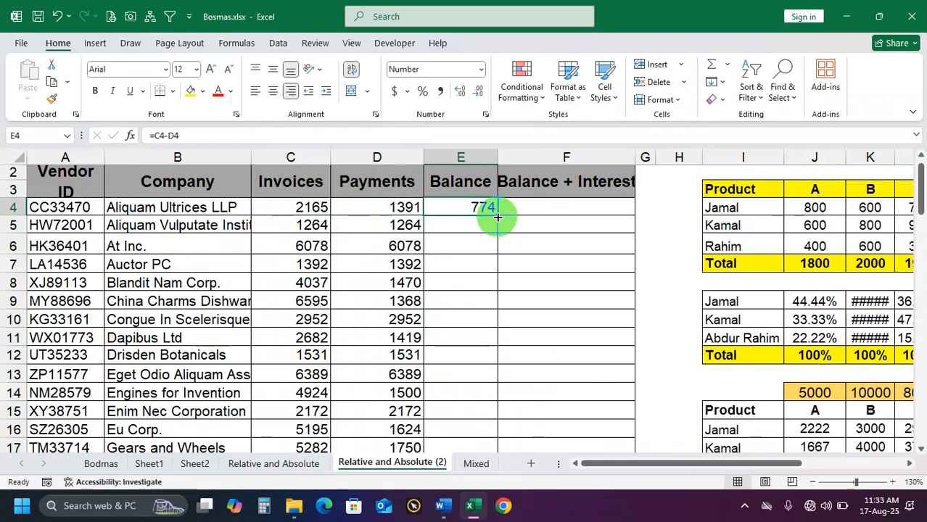
double_click(497, 216)
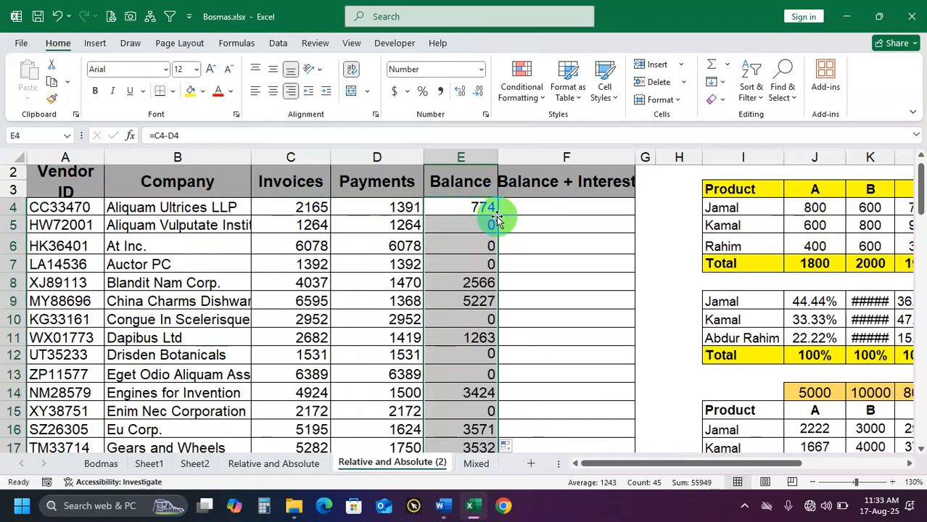
scroll(493, 296, down, 8)
scroll(494, 296, down, 5)
scroll(497, 290, up, 13)
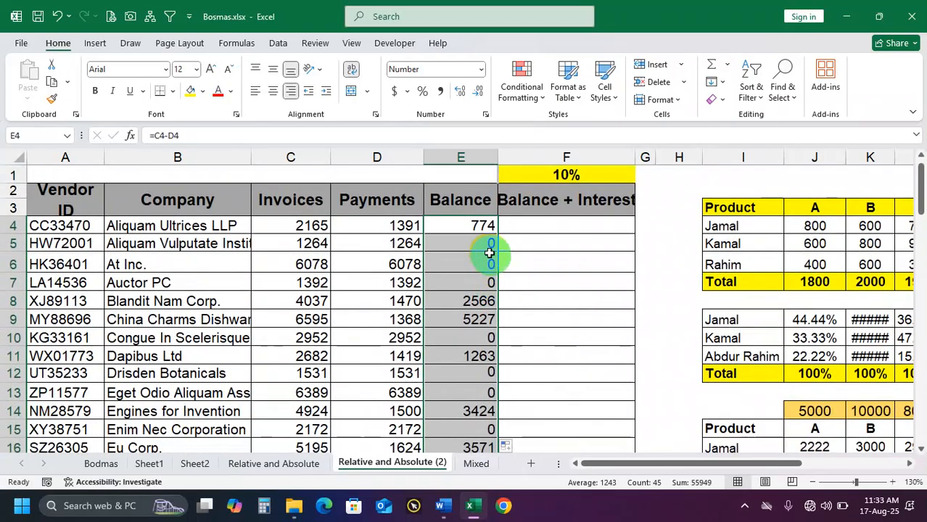
Clear the copied Balance formulas from E5:E48, keeping only the formula in E4
click(486, 244)
key(ctrl+shift+Down)
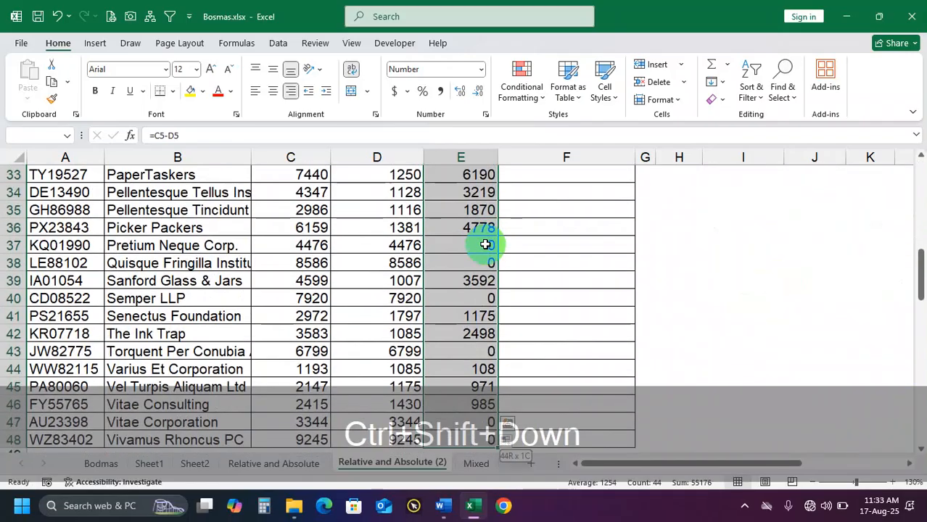
key(Delete)
click(465, 281)
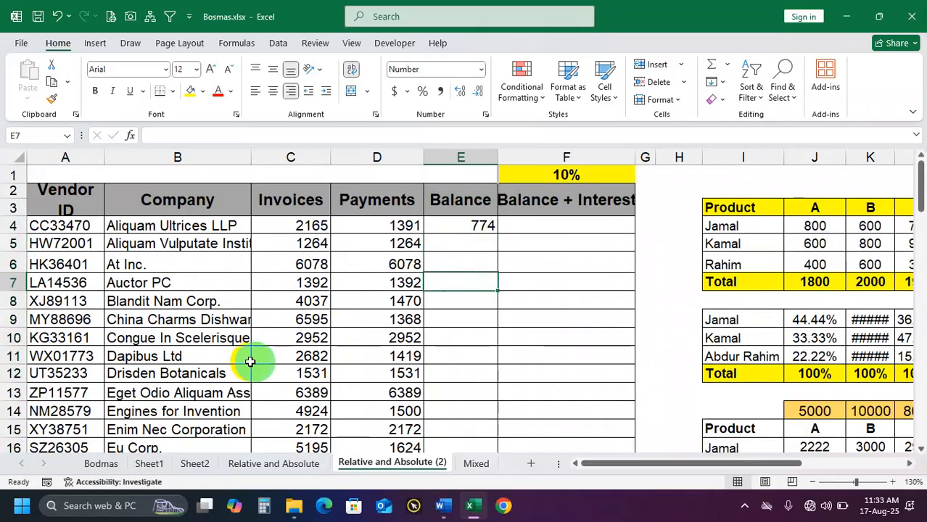
Insert an empty row above the Dapibus Ltd row, at row 11
click(7, 356)
right_click(7, 357)
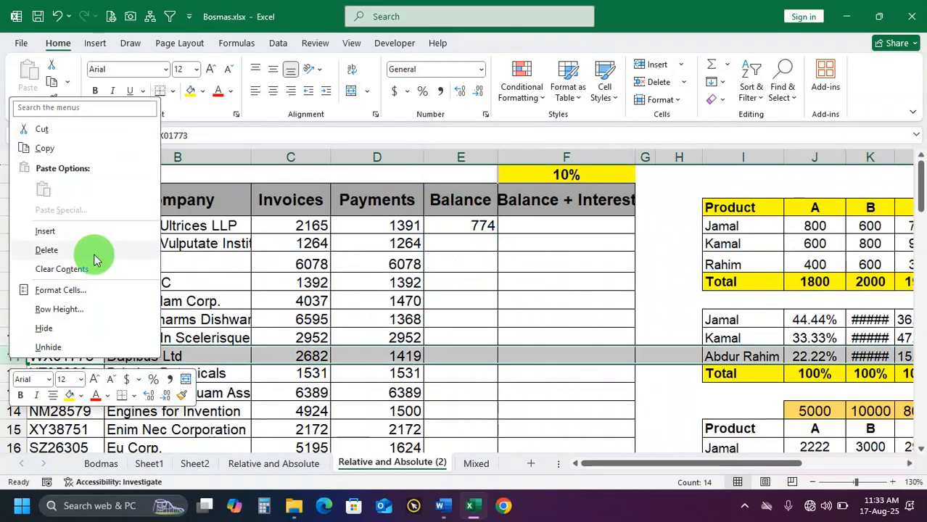
click(87, 233)
click(466, 285)
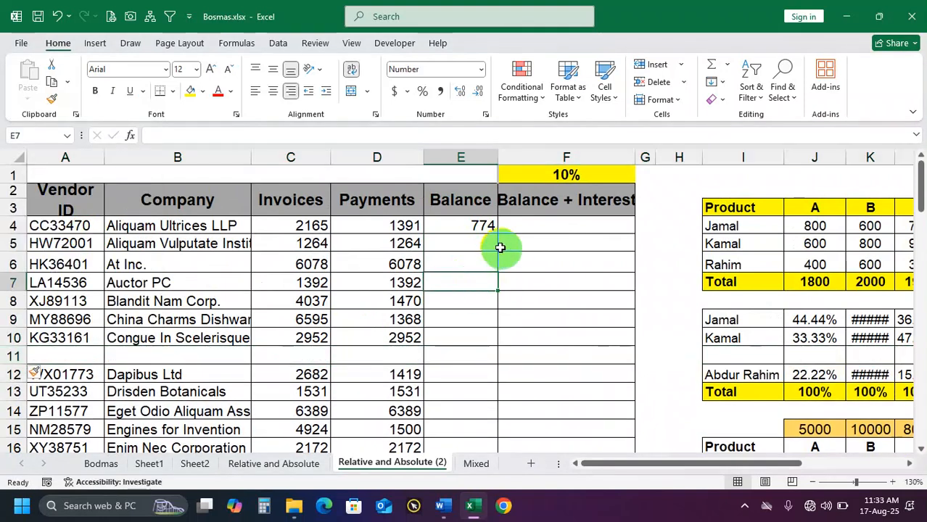
Auto-fill the Balance formula from E4 down to the blank row, and compare rows 4 to 10 with empty row 11
click(485, 229)
double_click(499, 233)
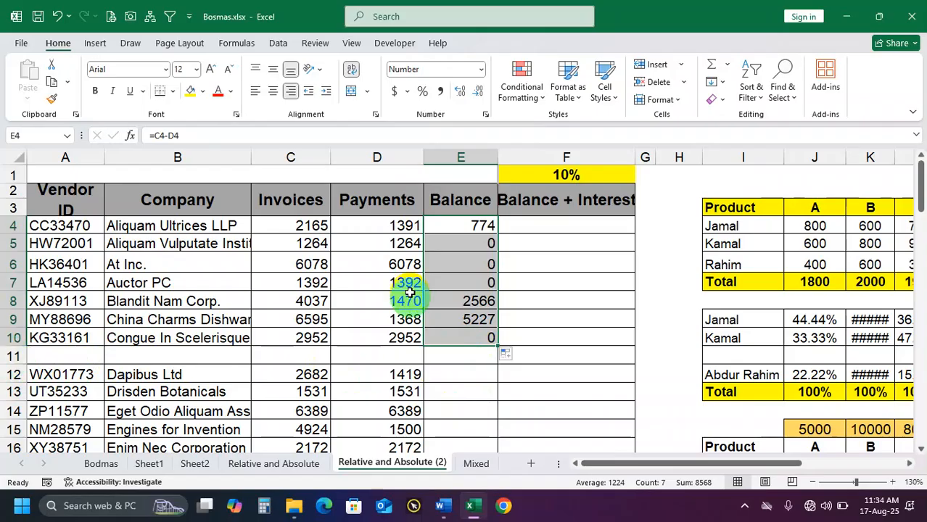
drag(297, 228, 413, 335)
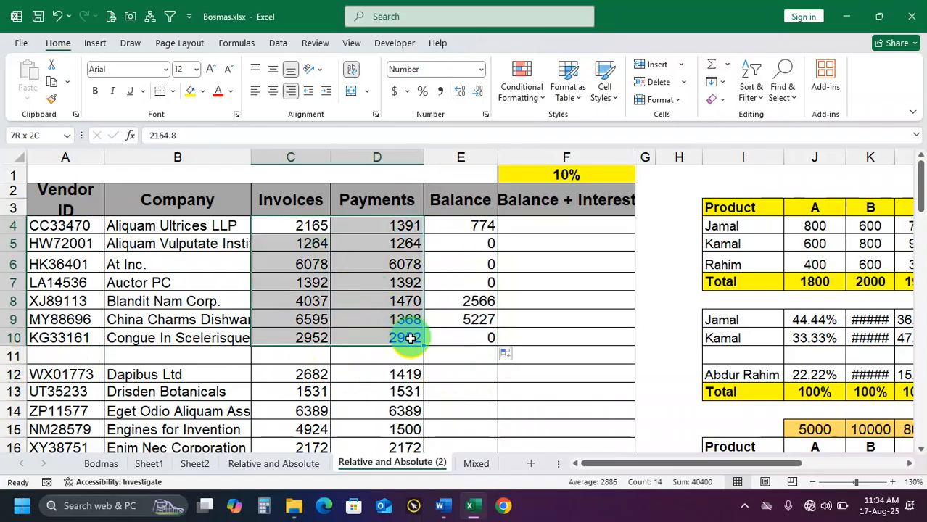
click(476, 337)
drag(309, 354, 409, 352)
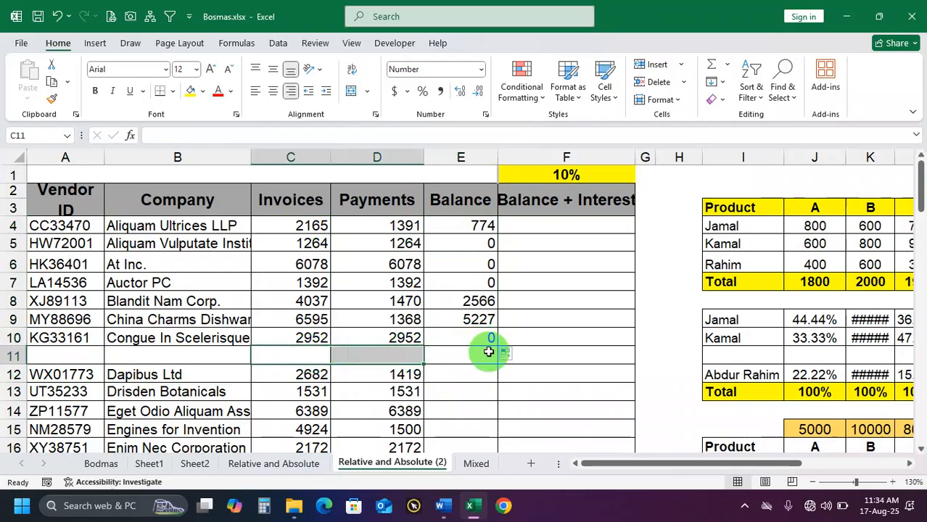
click(479, 339)
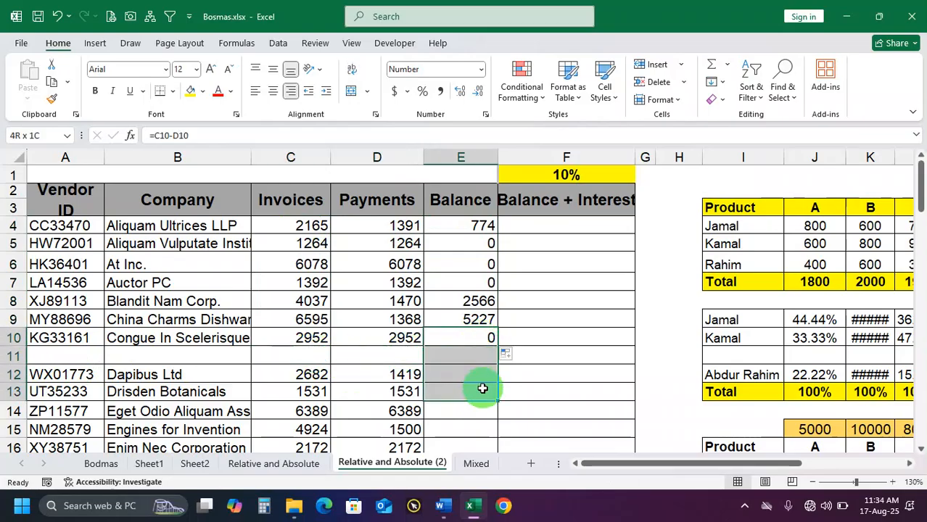
Delete blank row 11 and clear the Balance cells E5:E11
click(16, 357)
right_click(17, 361)
click(57, 250)
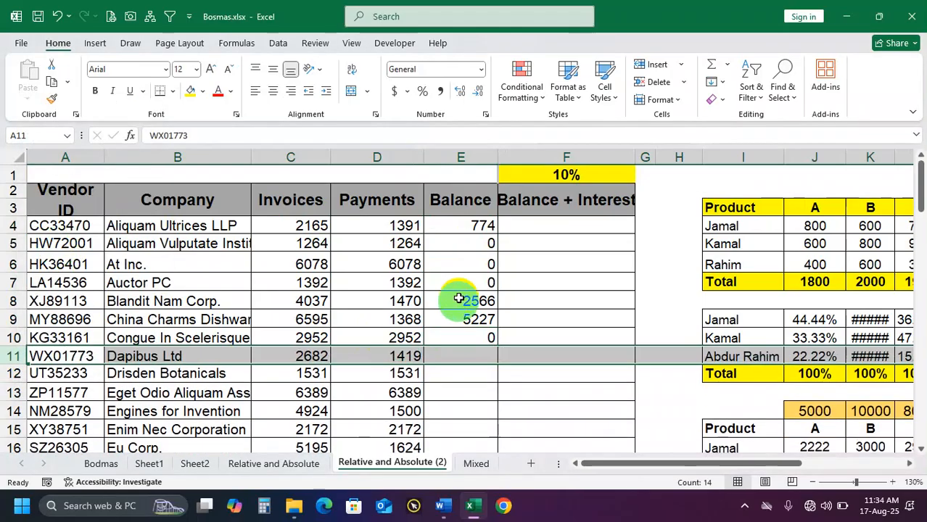
drag(471, 245, 472, 353)
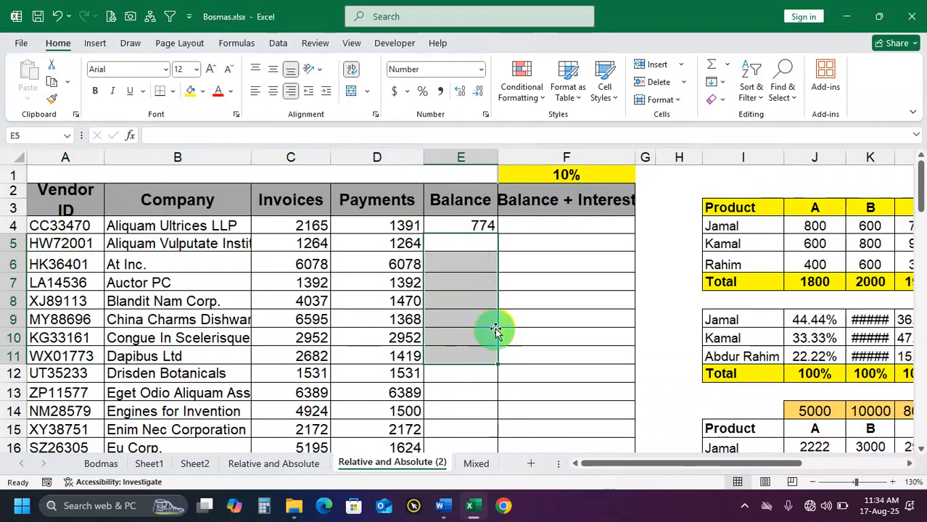
key(Delete)
click(489, 283)
Auto-fill the Balance formula from E4 down the uninterrupted vendor list and check the result
click(478, 226)
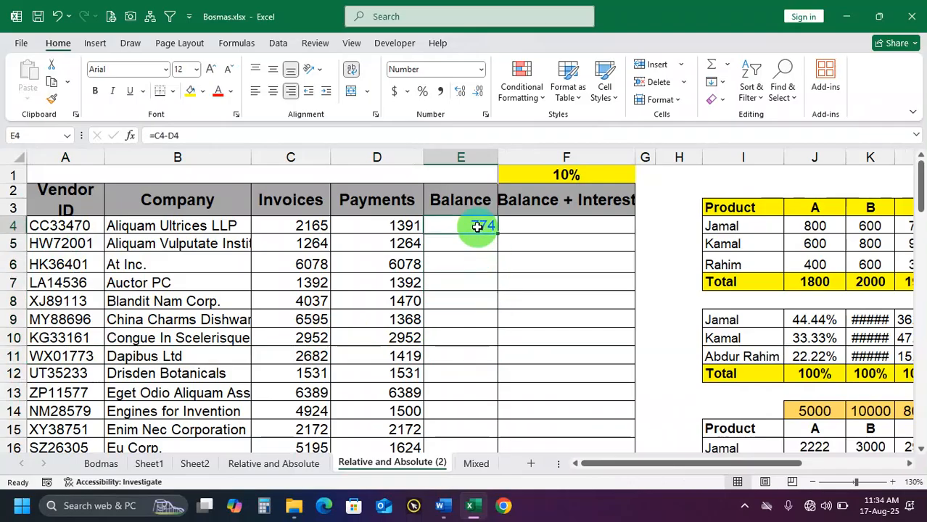
double_click(496, 231)
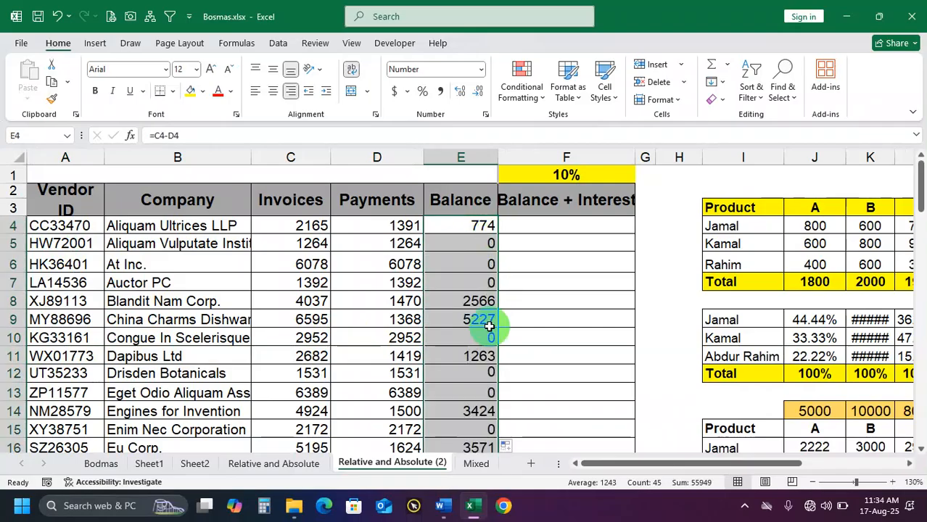
scroll(490, 326, down, 3)
scroll(490, 326, up, 3)
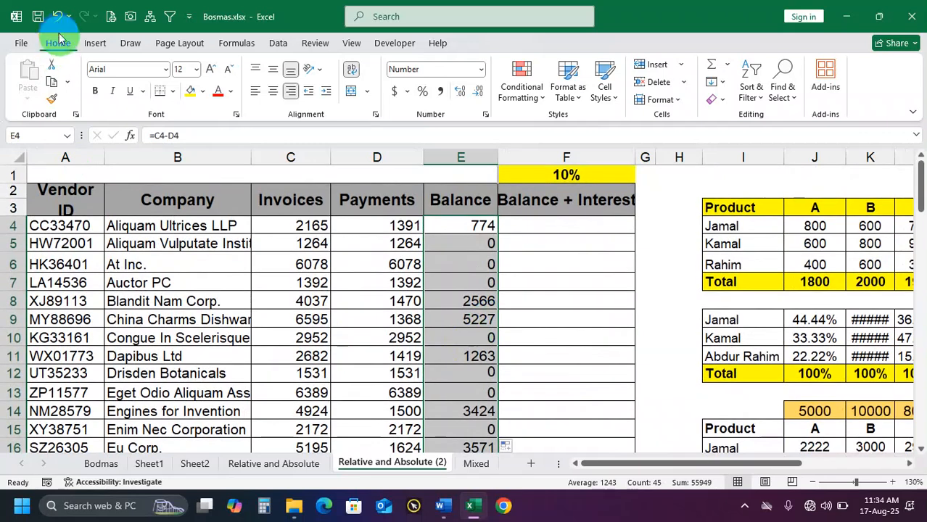
Undo the Balance fill, the clearing of E5:E11 and the deletion of blank row 11
click(57, 17)
click(57, 17)
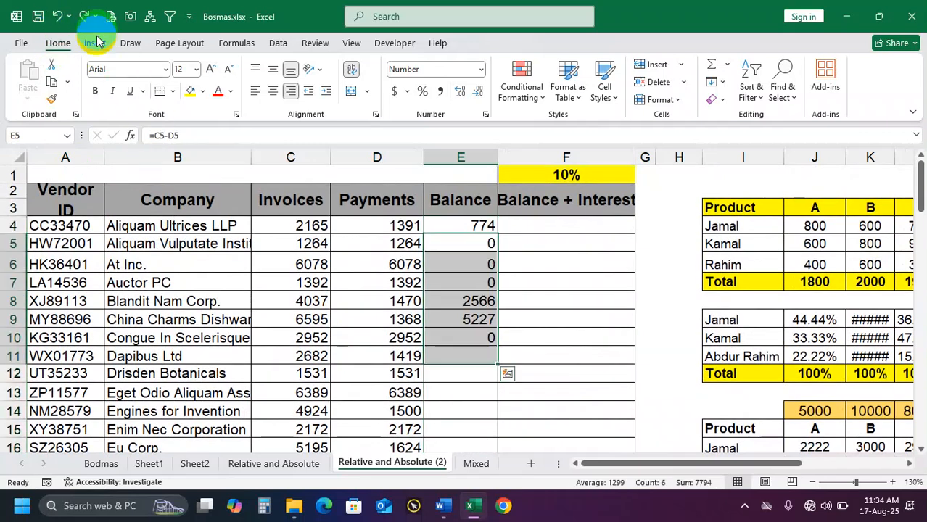
click(57, 18)
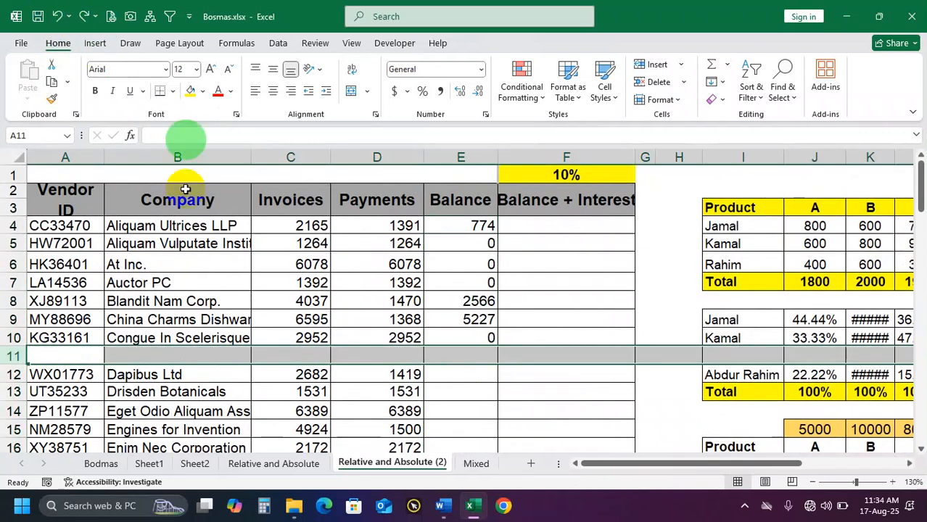
Clear the copied Balance formulas from E5:E10 above the blank row
click(442, 319)
drag(481, 246, 481, 330)
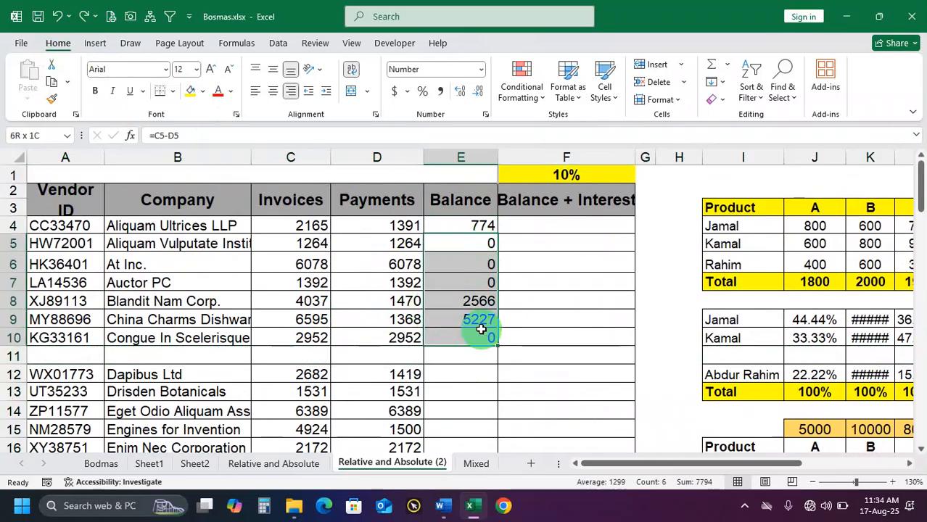
key(Delete)
click(464, 304)
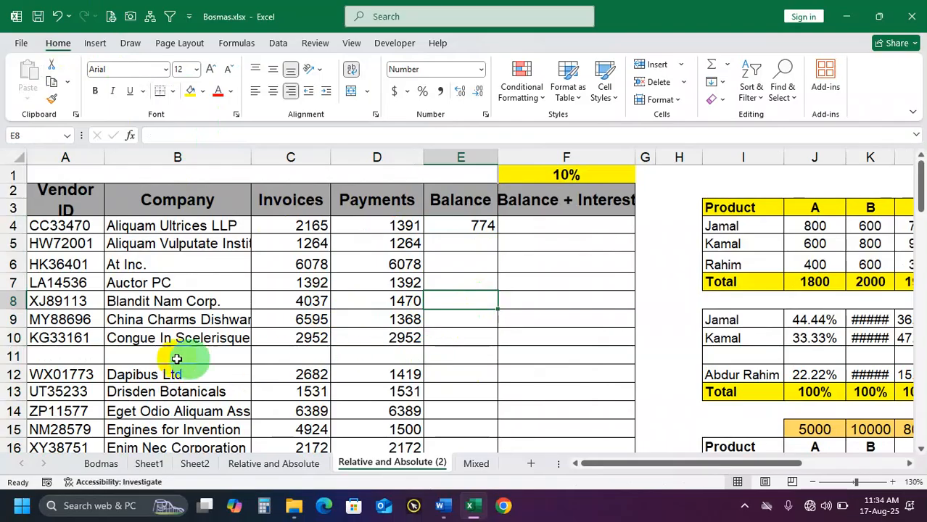
Fill the Balance formula from E4 manually past blank row 11 down to the last vendor row
drag(74, 358, 452, 356)
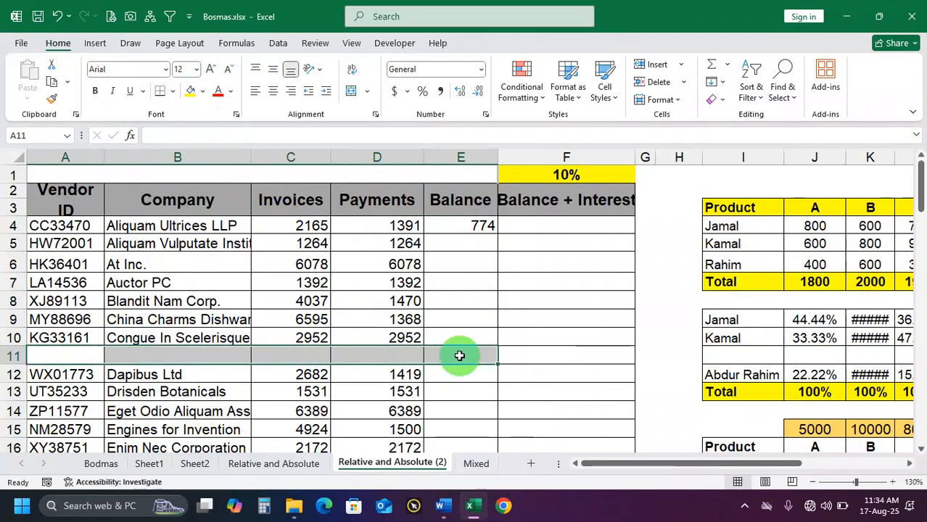
click(475, 224)
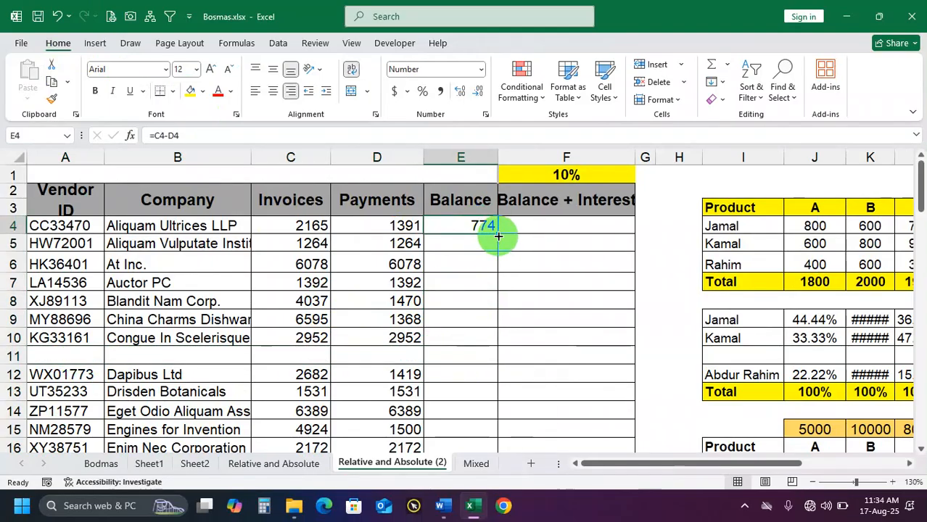
mouse_move(499, 235)
mouse_down()
mouse_move(488, 356)
mouse_move(494, 66)
mouse_move(472, 400)
mouse_move(459, 247)
mouse_move(491, 247)
mouse_up()
scroll(490, 248, up, 13)
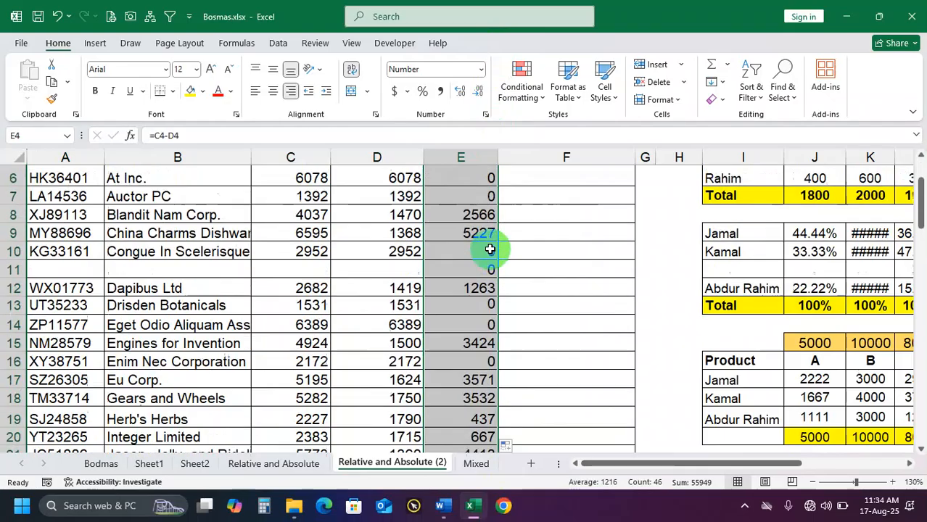
Check the copied formula in E11 and delete blank row 11
click(459, 269)
double_click(463, 269)
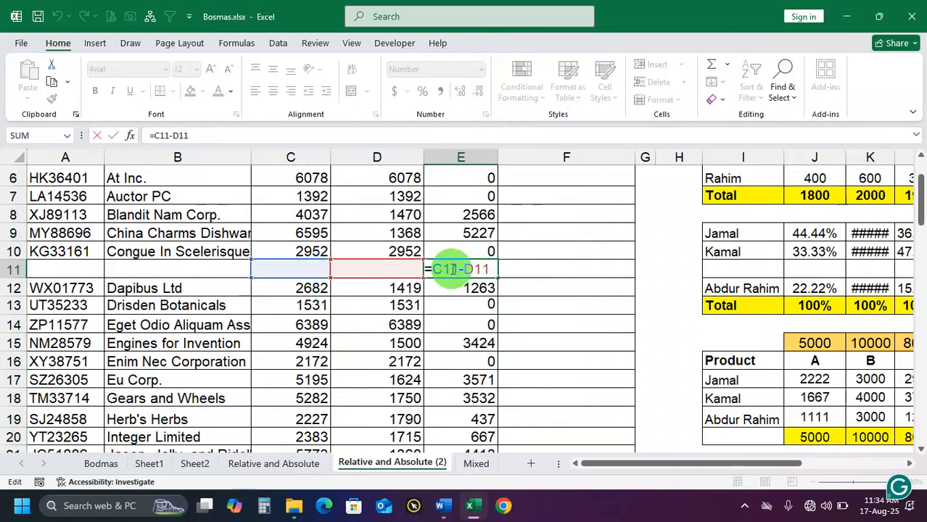
key(Return)
click(481, 269)
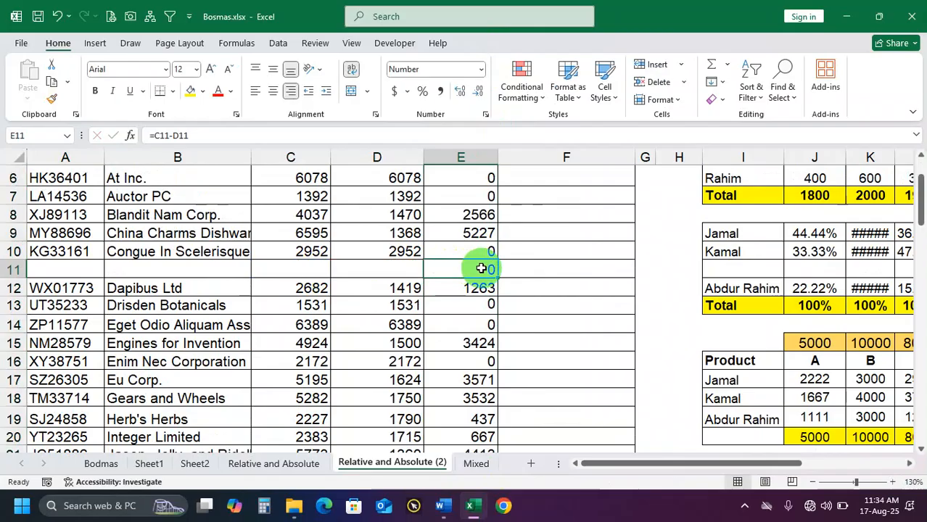
right_click(11, 269)
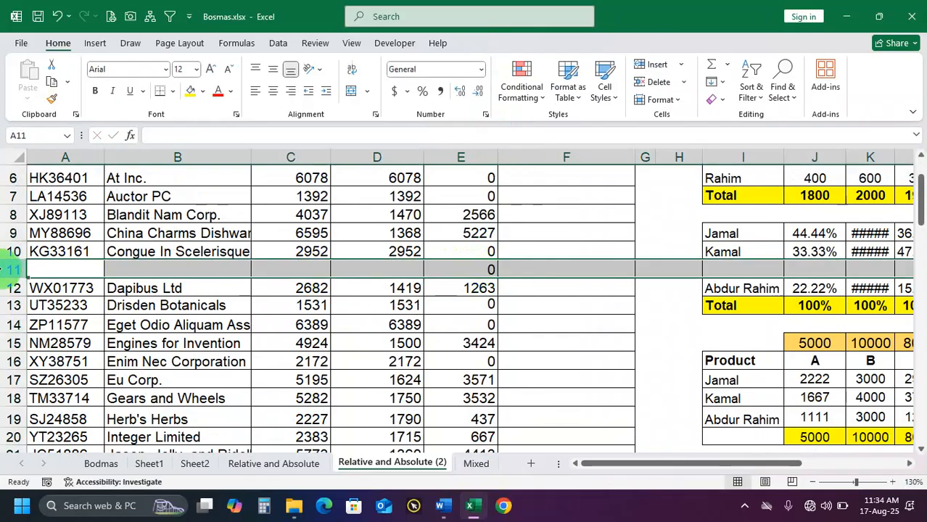
click(88, 159)
click(476, 213)
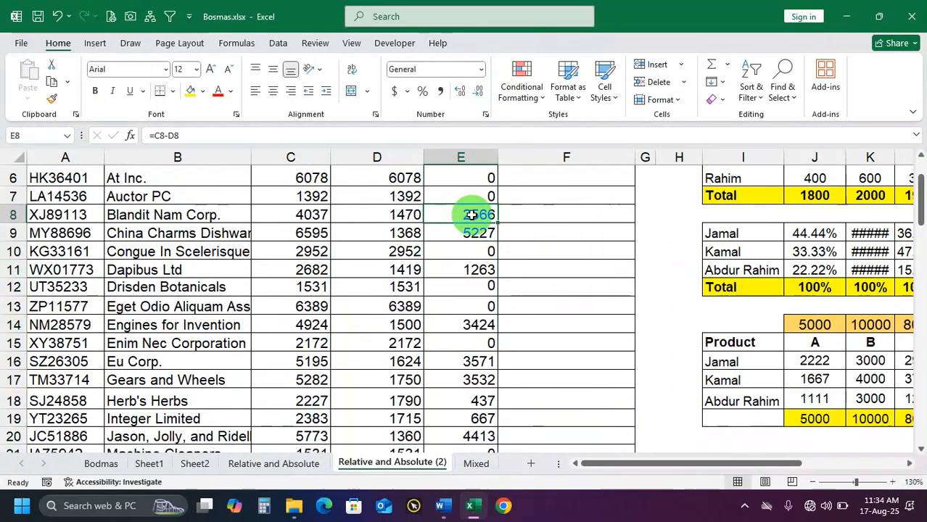
scroll(476, 216, up, 2)
drag(477, 228, 480, 359)
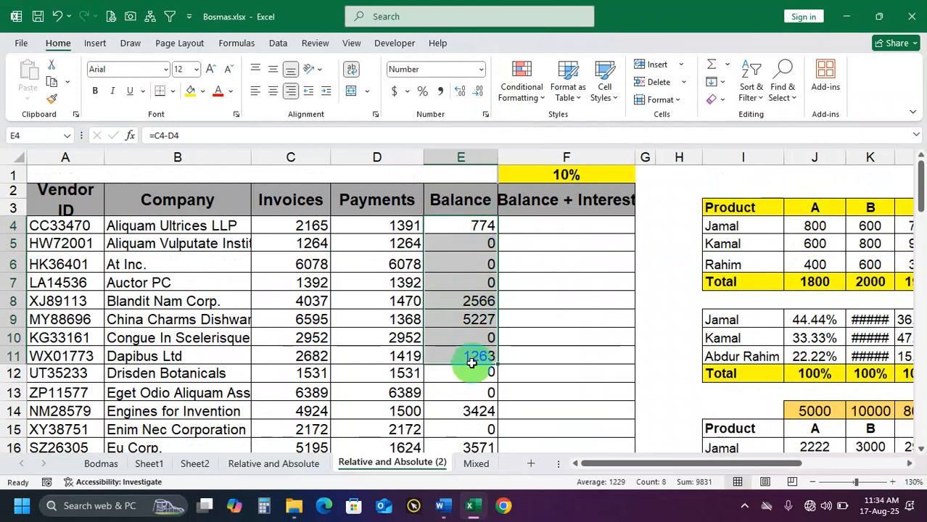
click(480, 227)
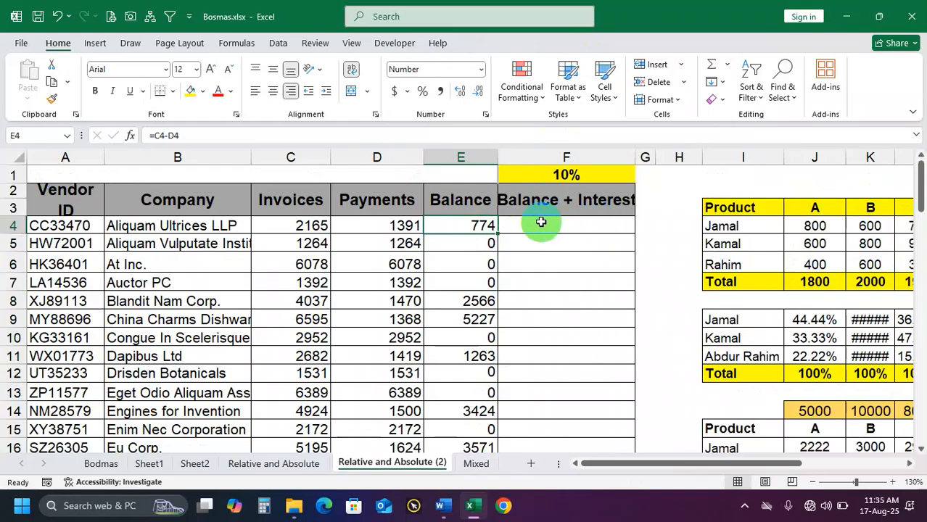
drag(472, 228, 480, 282)
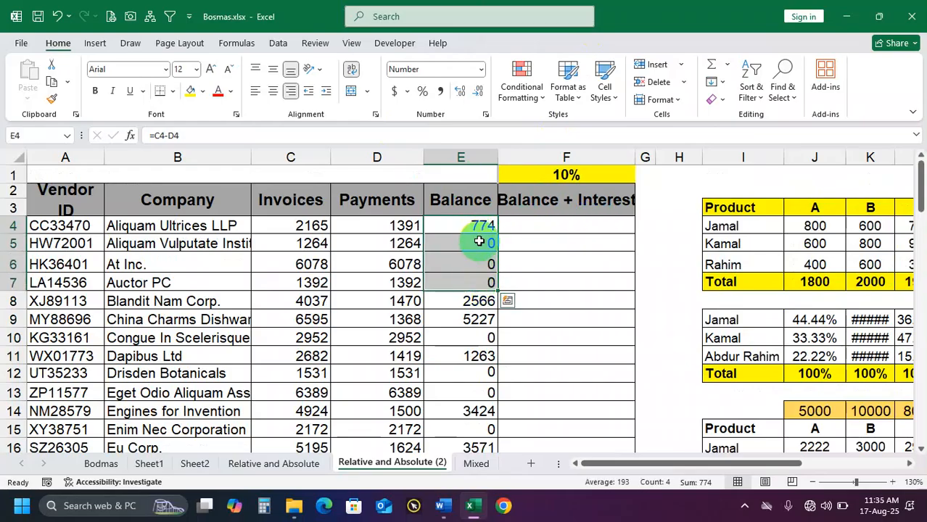
click(474, 232)
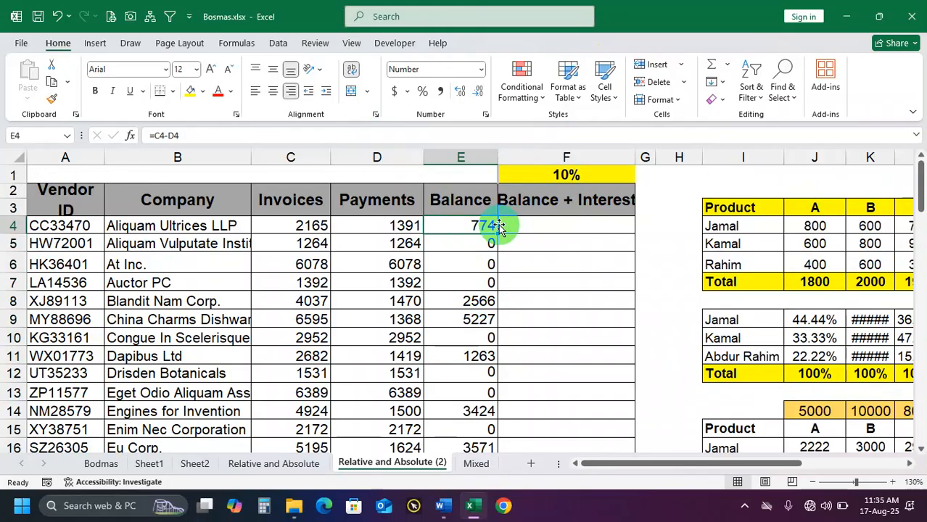
Inspect the first vendor's Balance formula in E4 and select the empty Balance + Interest cell F4
mouse_move(468, 228)
mouse_down()
mouse_move(470, 312)
mouse_move(469, 225)
mouse_up()
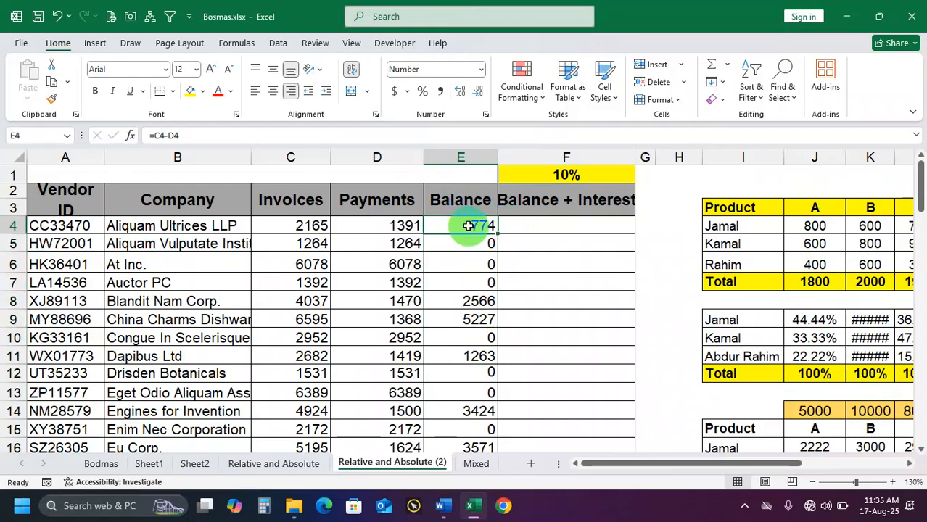
click(544, 223)
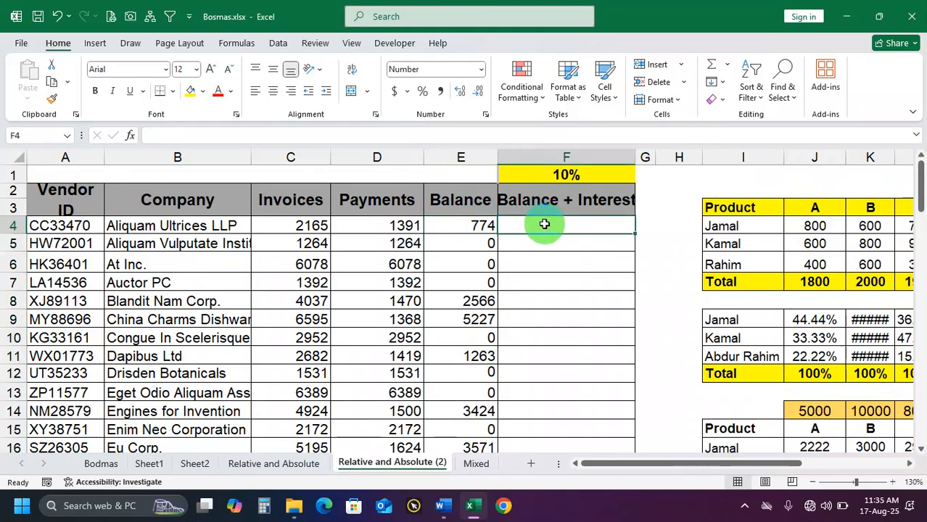
click(477, 224)
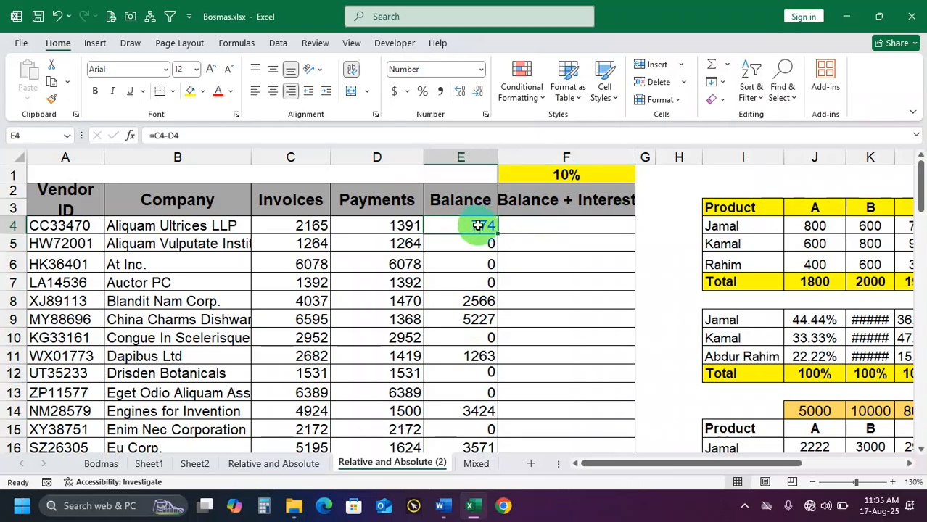
click(526, 221)
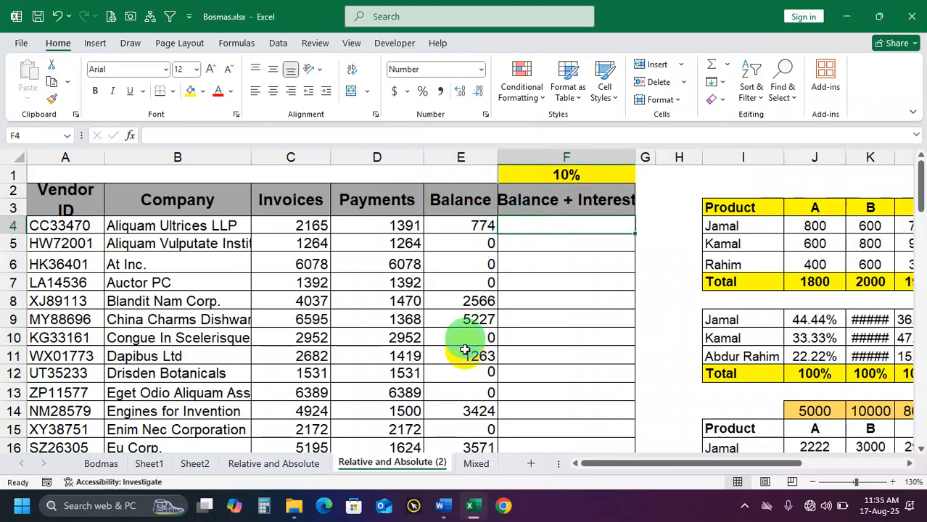
Switch to Calculator, compute 10% of 774, and move its window clear of the Balance column
click(266, 508)
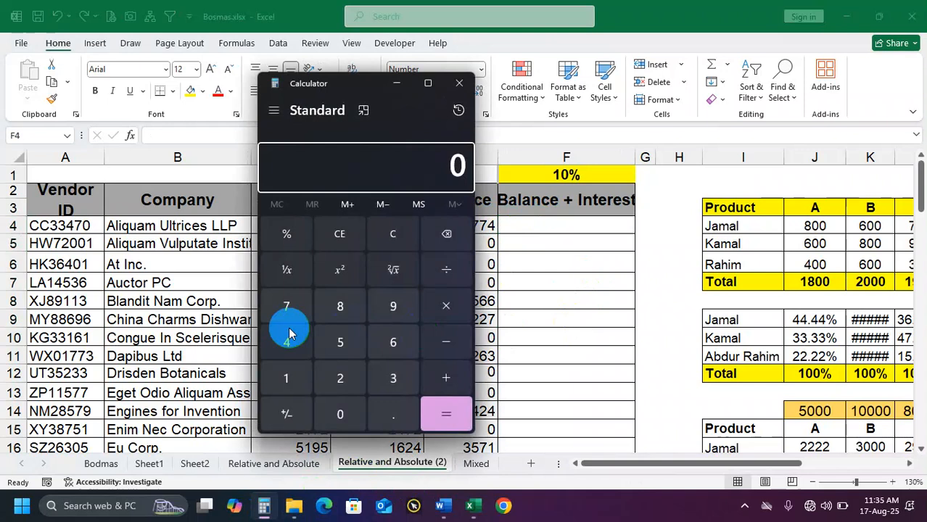
click(284, 313)
click(285, 313)
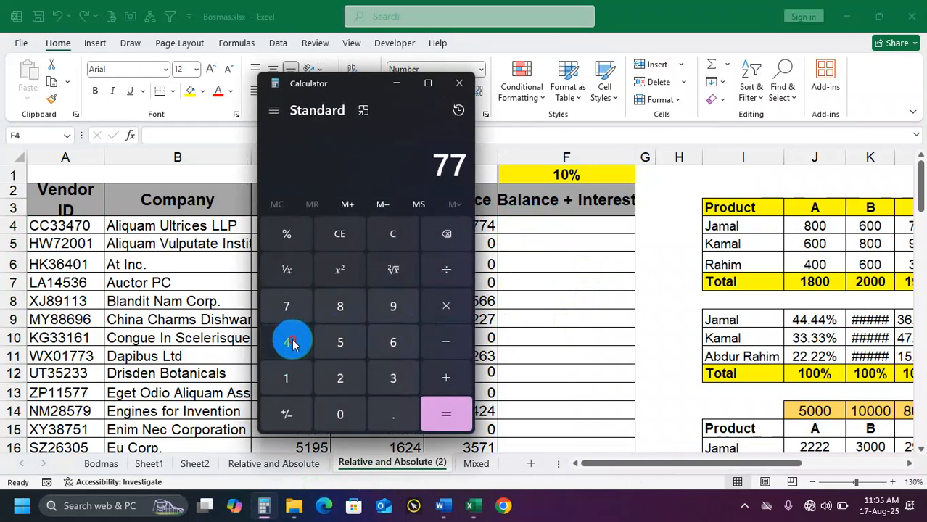
click(288, 339)
click(460, 312)
click(303, 381)
click(343, 415)
click(294, 237)
click(445, 415)
drag(361, 89, 267, 92)
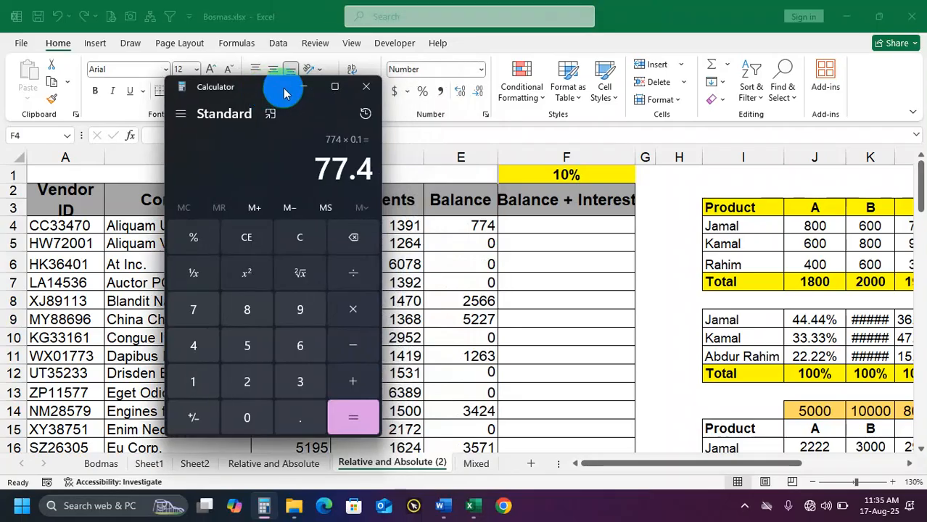
Subtract 77.4 from 774 in Calculator, highlight the result, and close Calculator
click(349, 351)
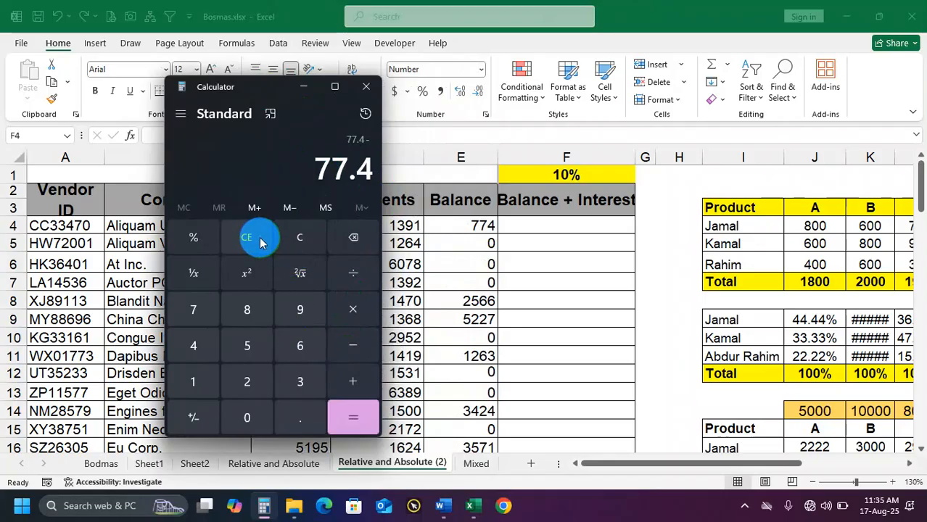
click(292, 237)
click(199, 317)
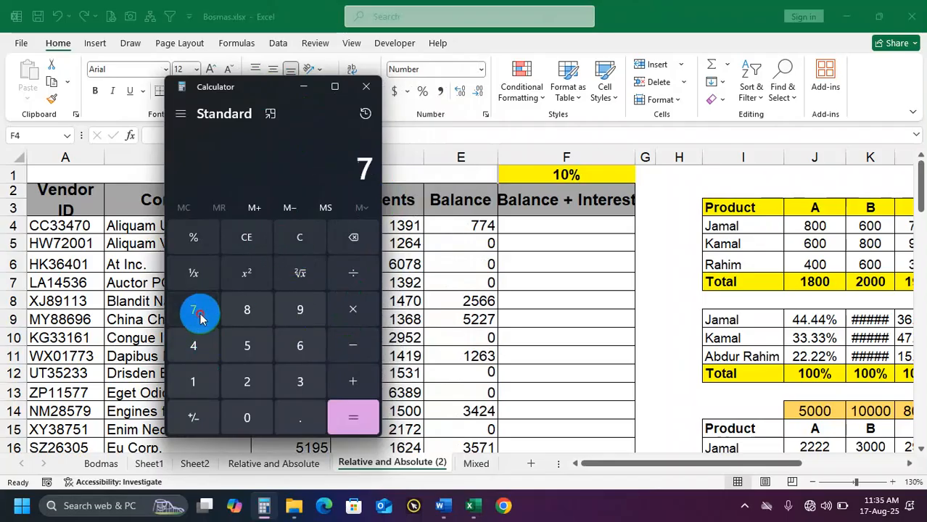
click(200, 317)
click(192, 345)
click(352, 345)
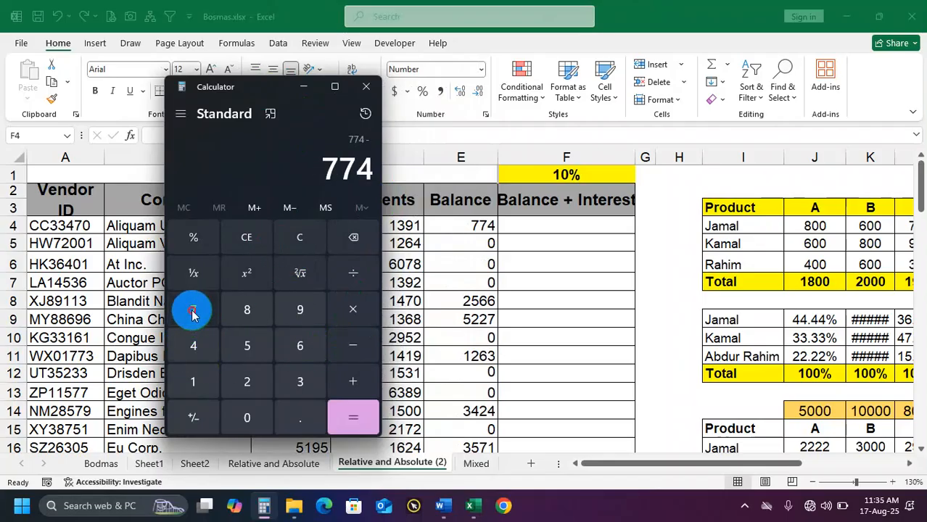
click(193, 312)
click(193, 312)
click(299, 418)
click(193, 346)
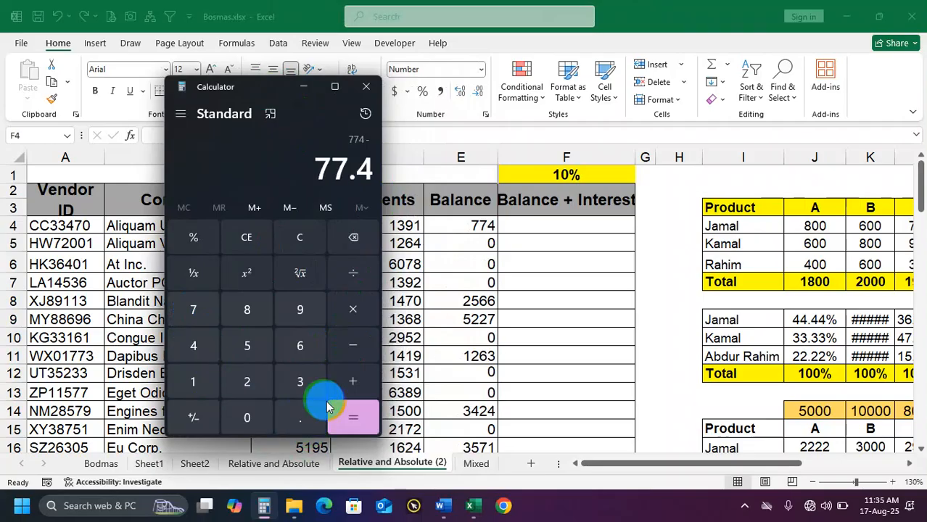
click(327, 408)
drag(324, 168, 368, 168)
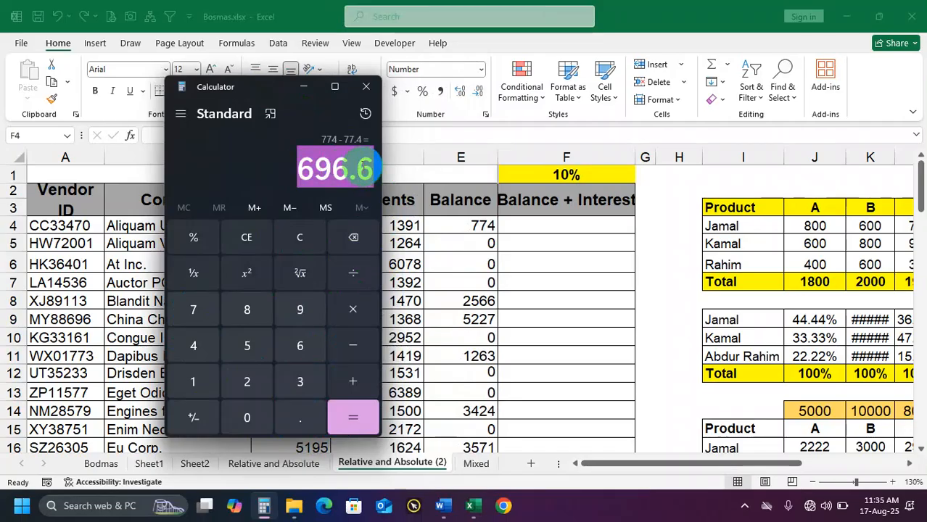
click(366, 87)
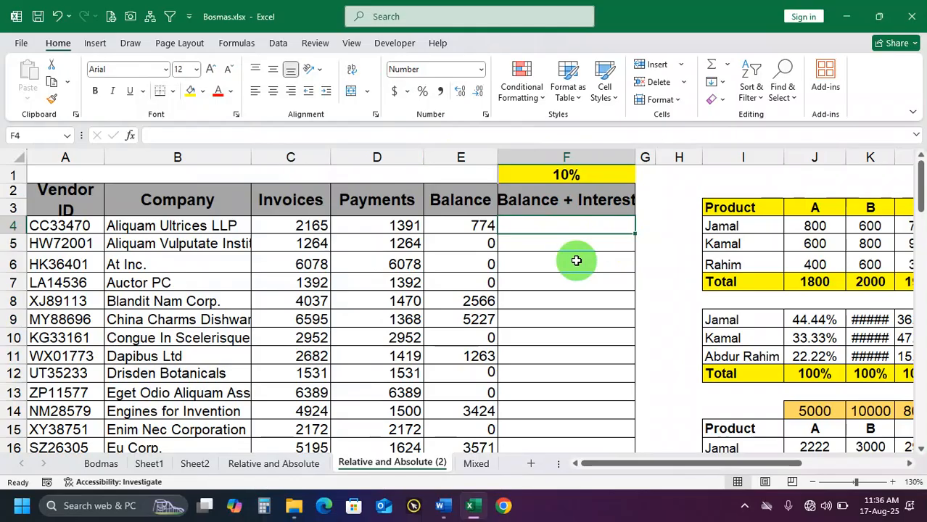
Enter the formula =E4*10% in F4 for the first vendor
text(=)
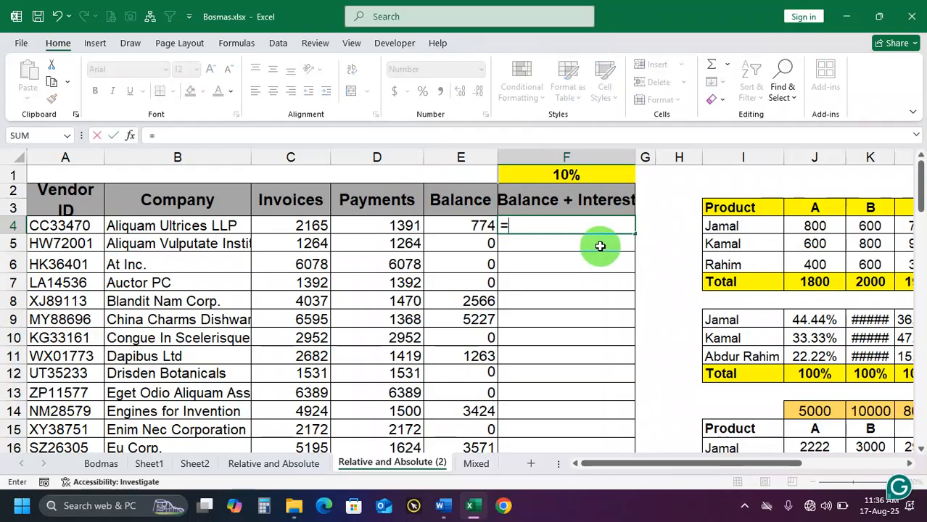
click(475, 226)
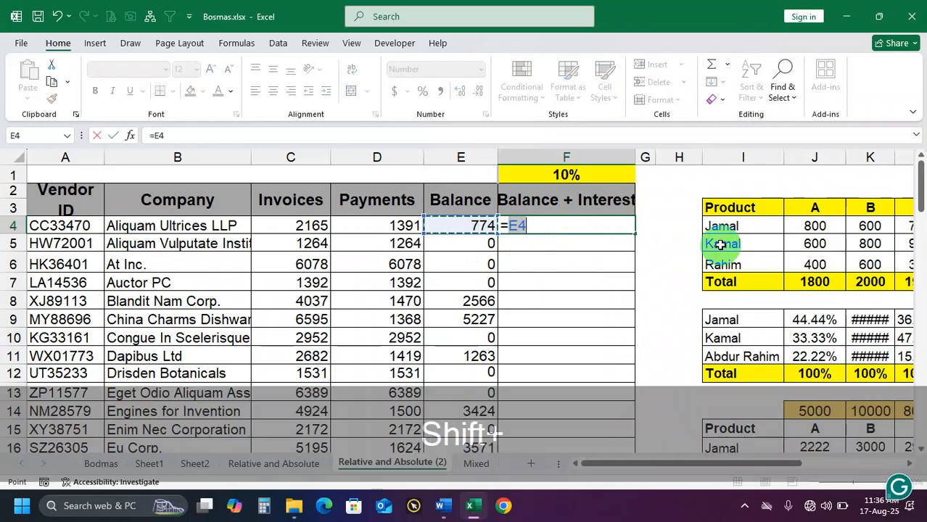
text(*10)
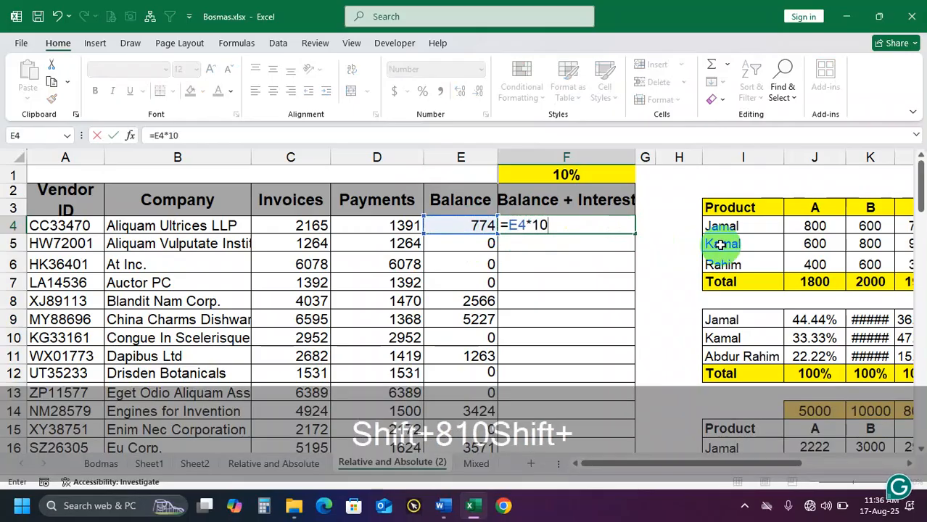
text(%)
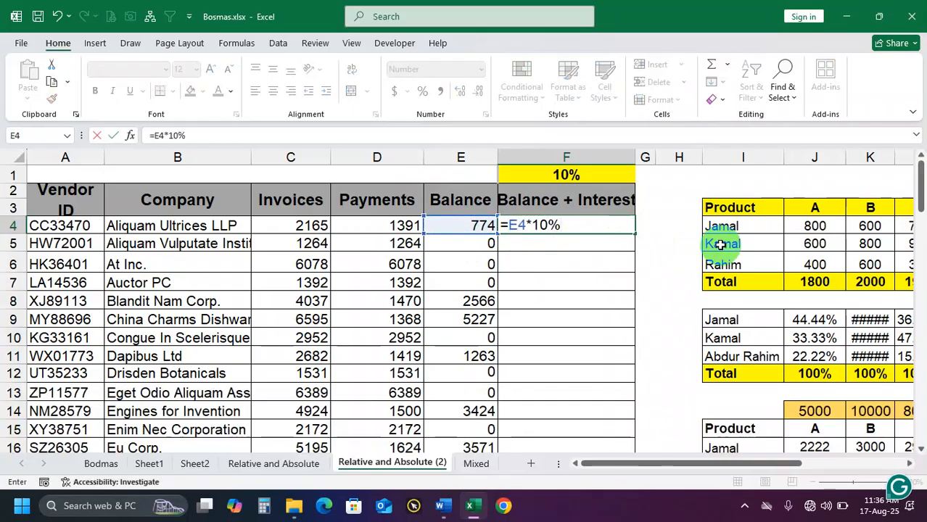
key(Return)
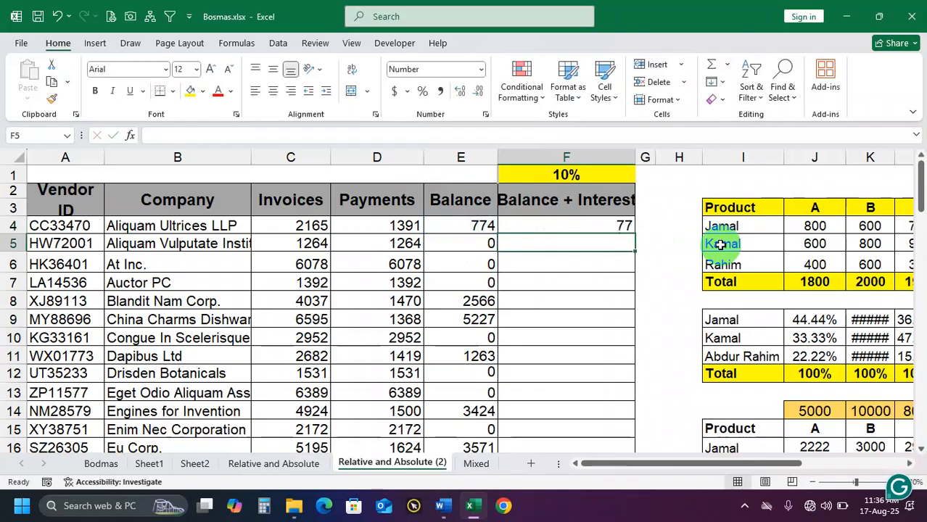
Format the Balance + Interest value in F4 to show one decimal place
click(595, 224)
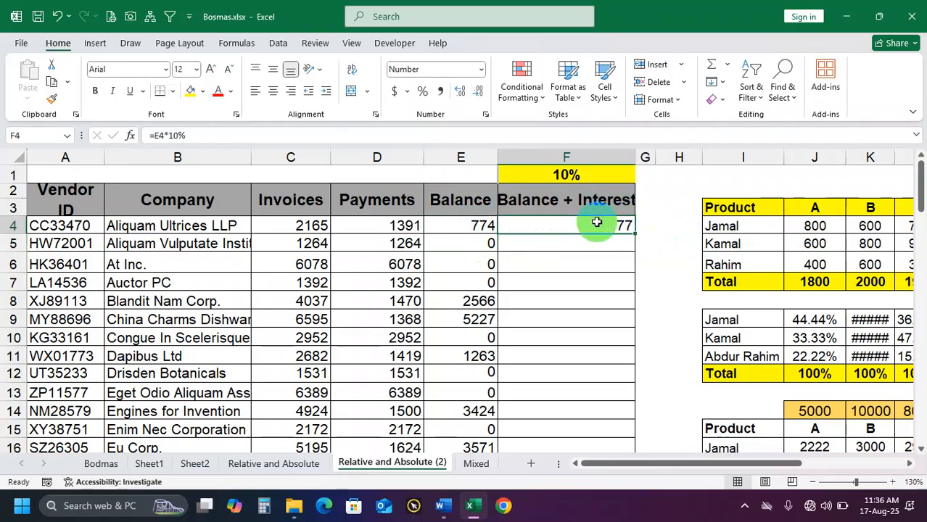
click(460, 95)
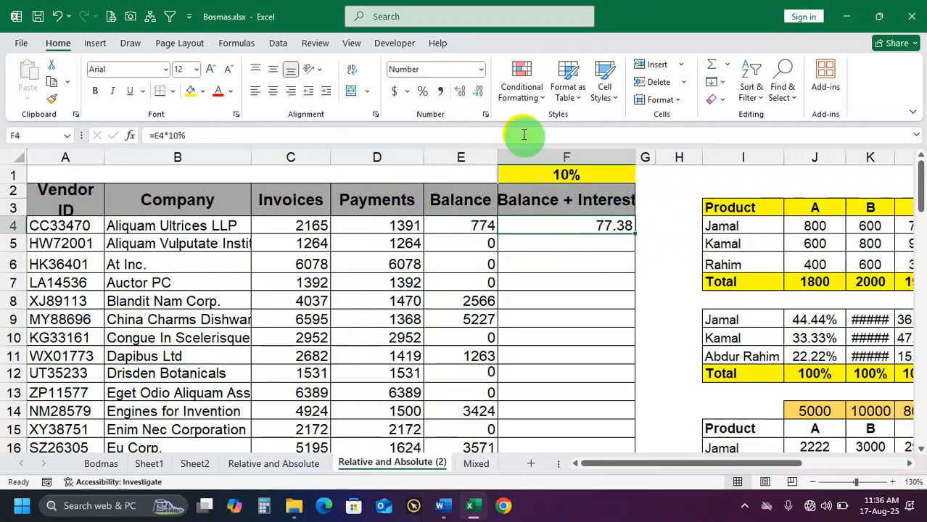
click(479, 91)
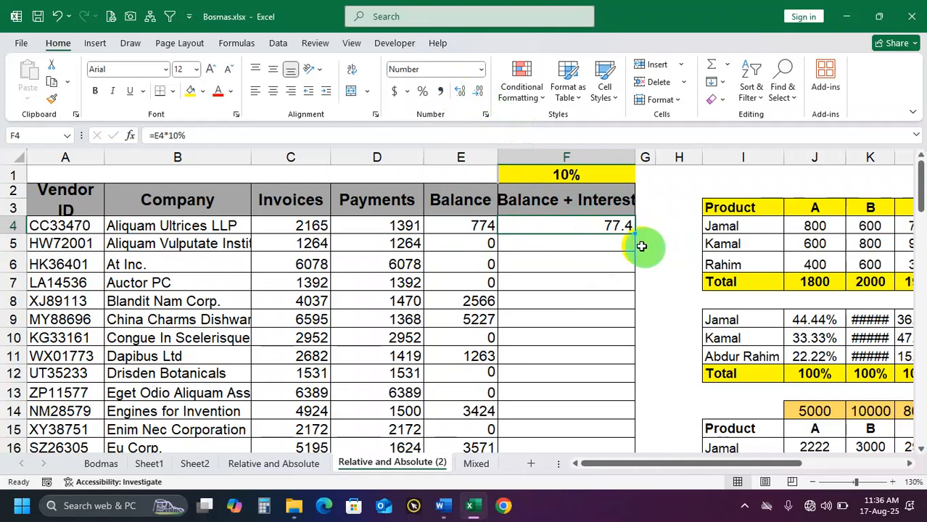
Check the formula in F4, clear the cell, and enter =E4*10% there again
click(621, 228)
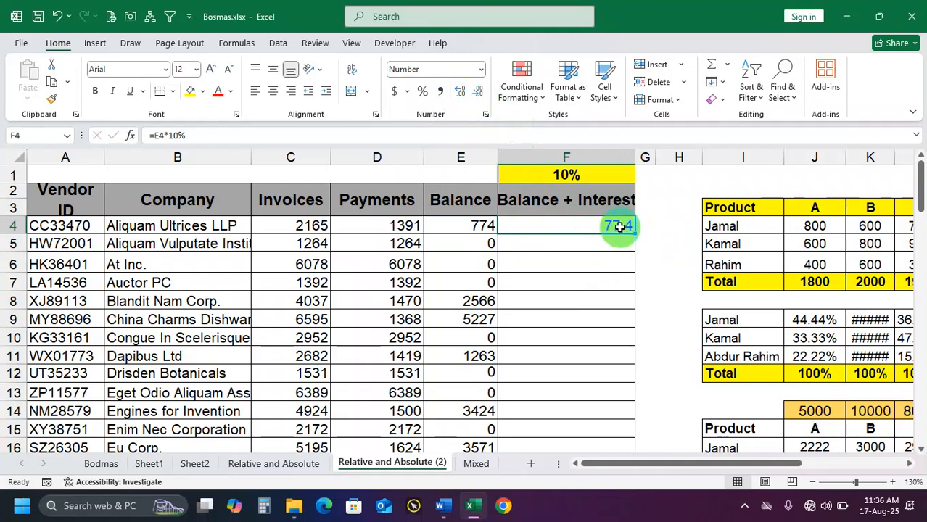
double_click(620, 227)
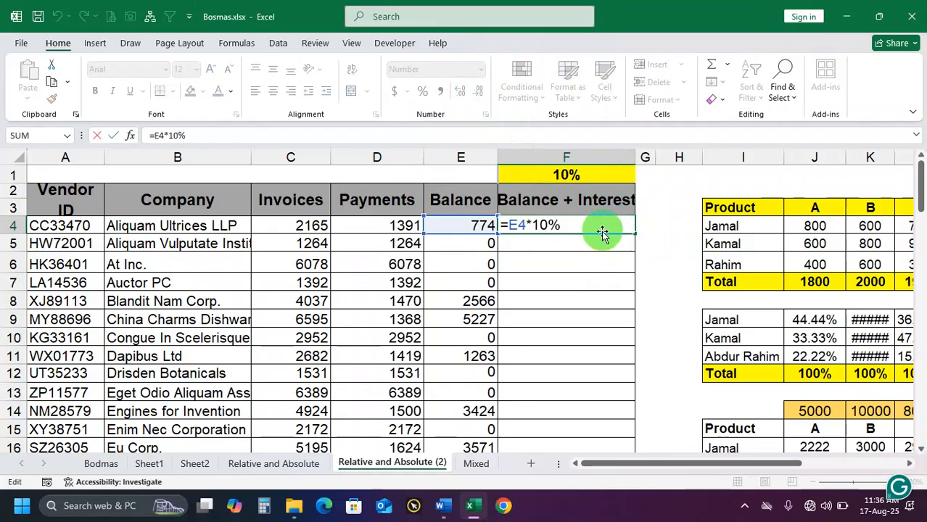
key(Escape)
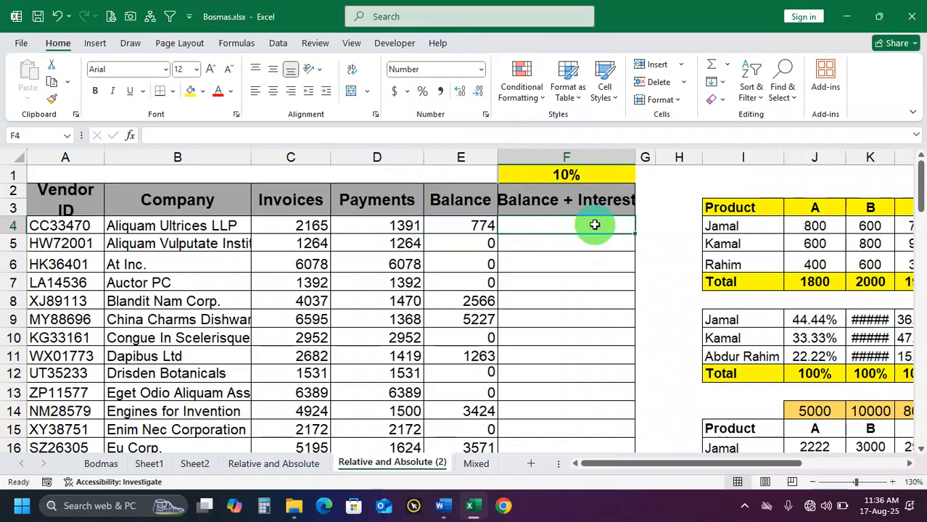
text(=)
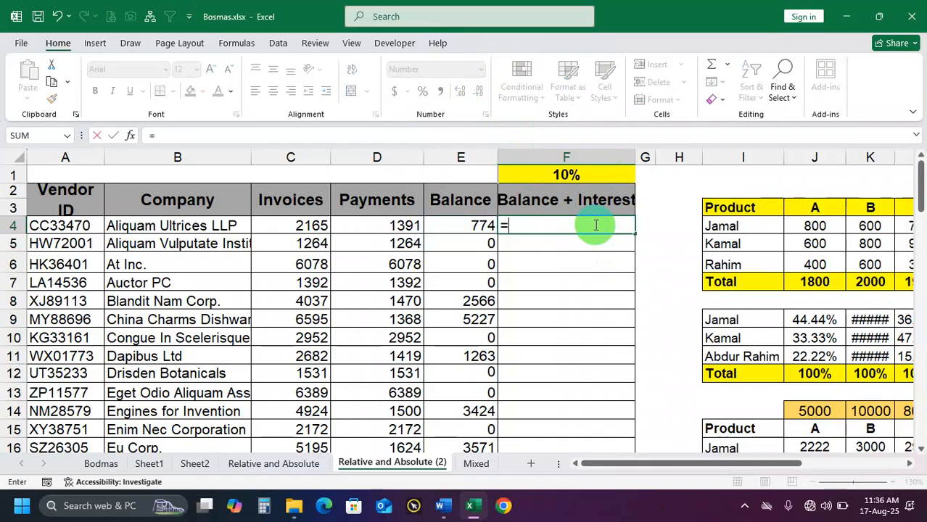
click(484, 227)
text(-)
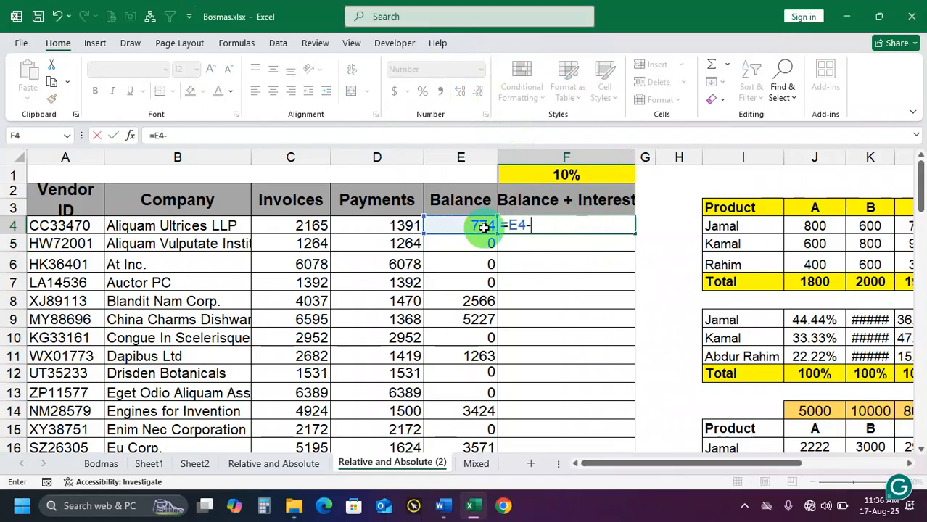
text(*10)
key(Return)
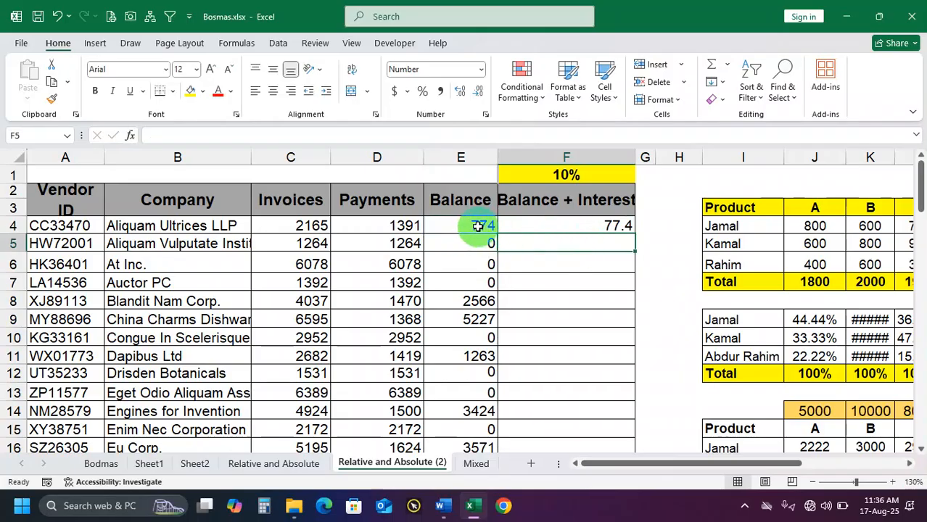
Extend the formula in F4 to =E4*10%-E4
double_click(579, 225)
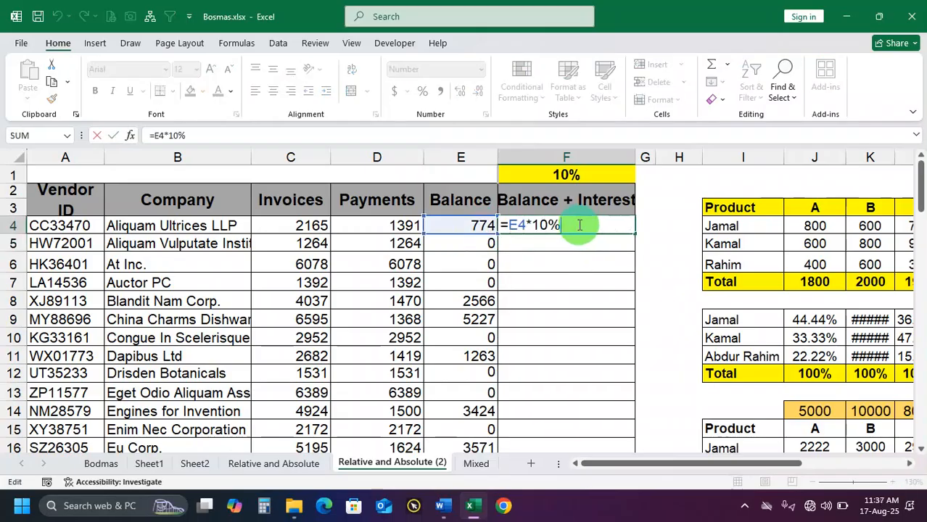
text(-)
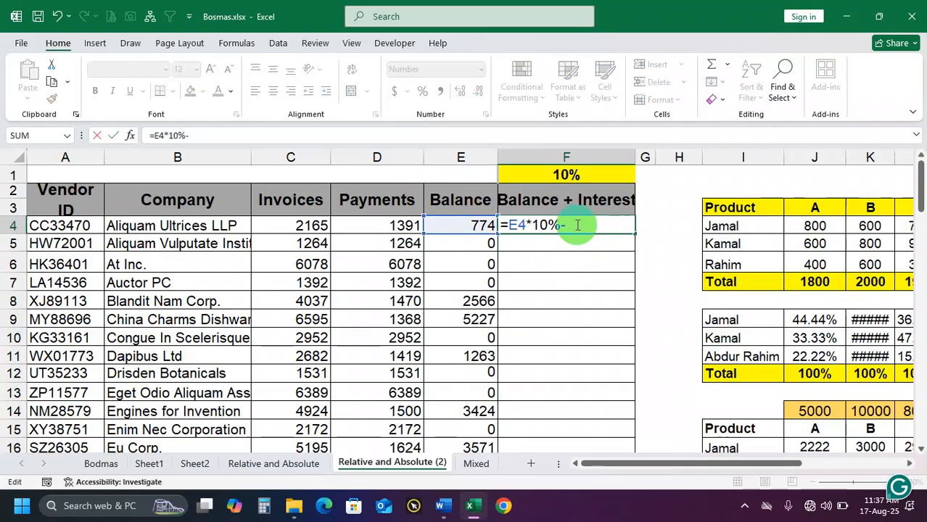
click(480, 227)
key(Return)
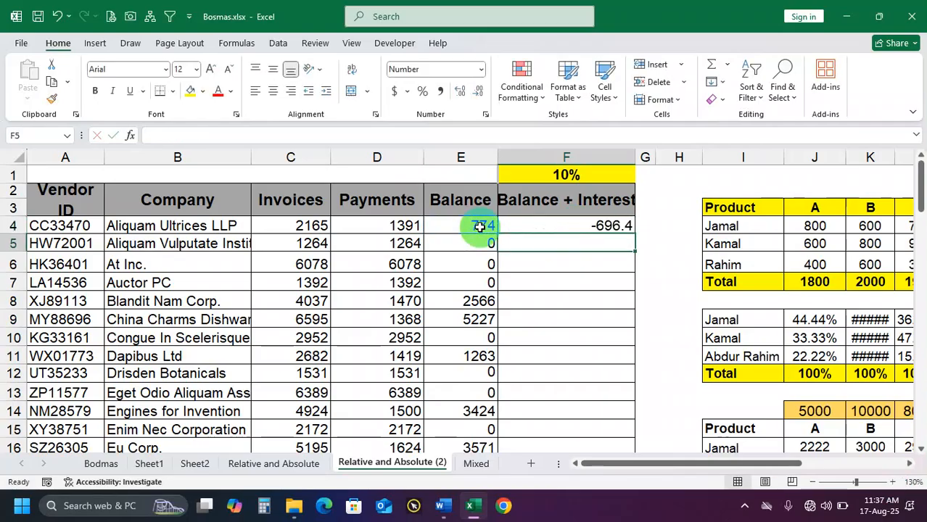
Clear F4 and enter the formula =E4-E4*10% there for the first vendor
click(571, 227)
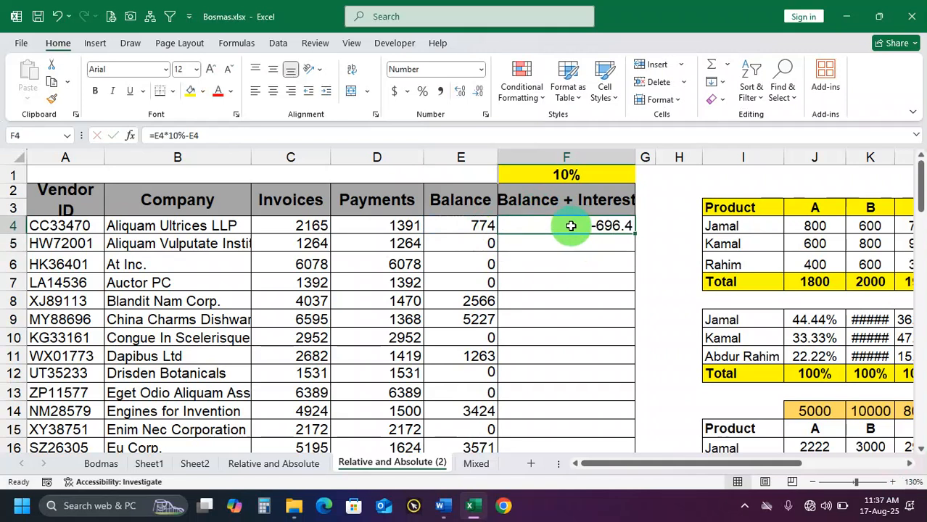
key(Delete)
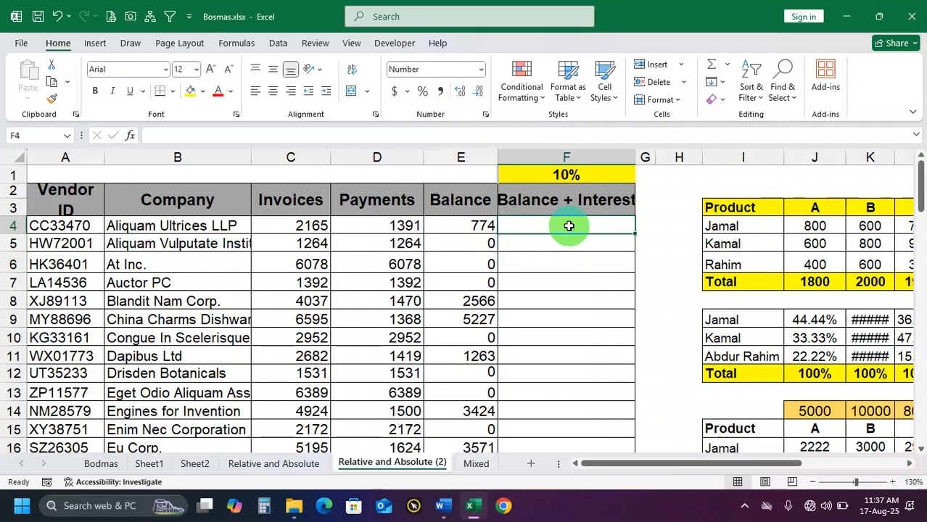
text(=)
click(476, 226)
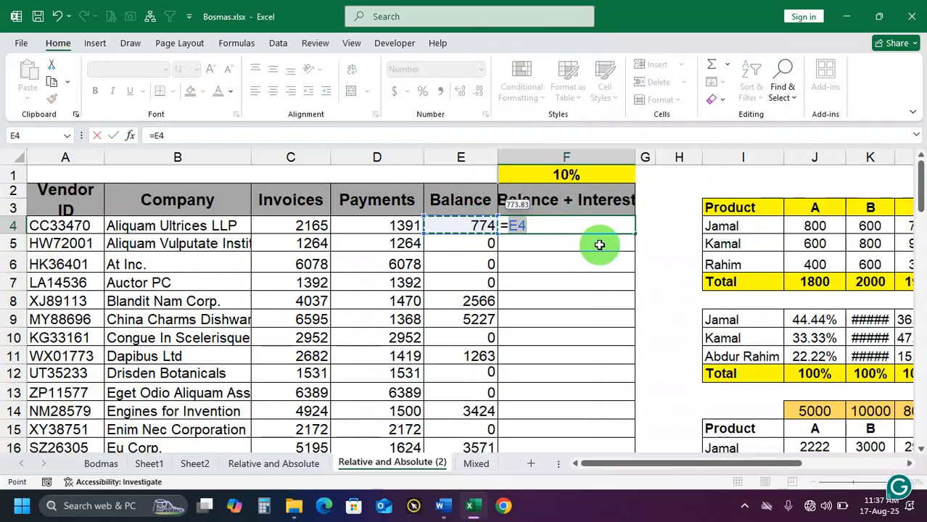
text(-)
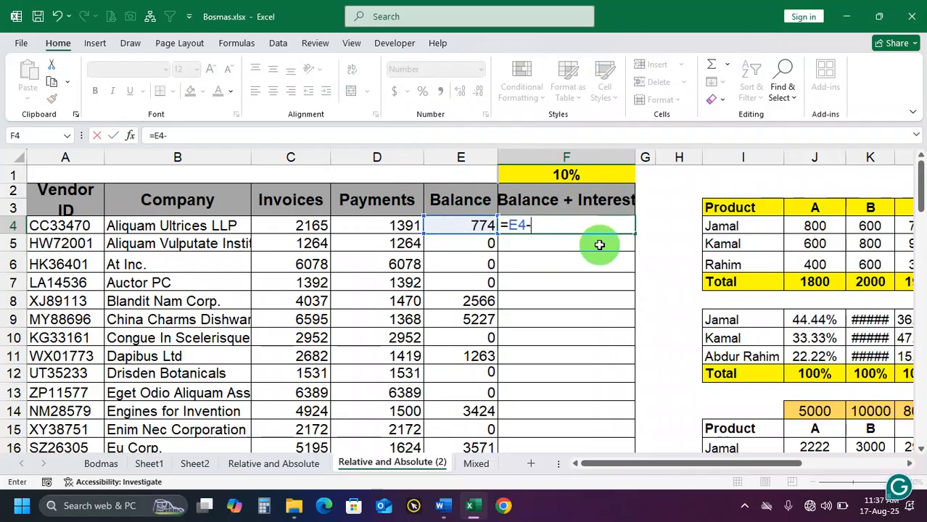
click(461, 226)
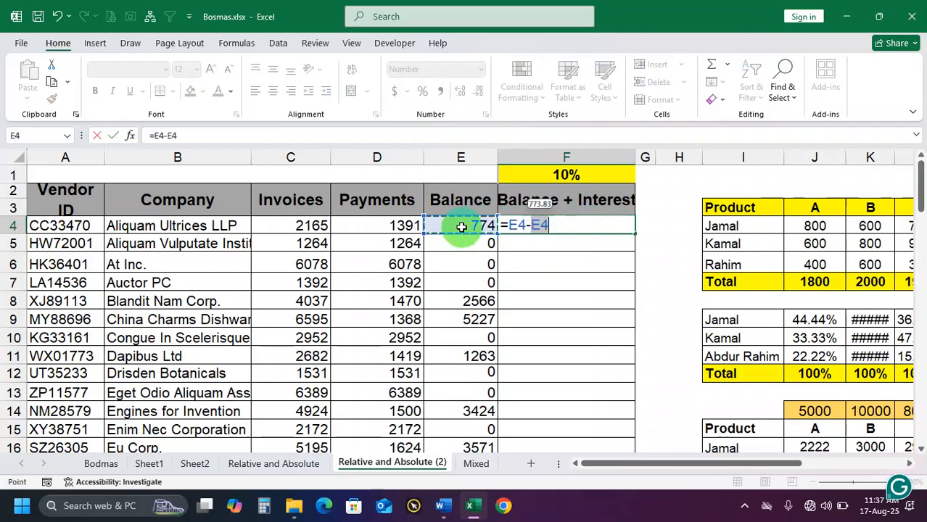
text(*10%)
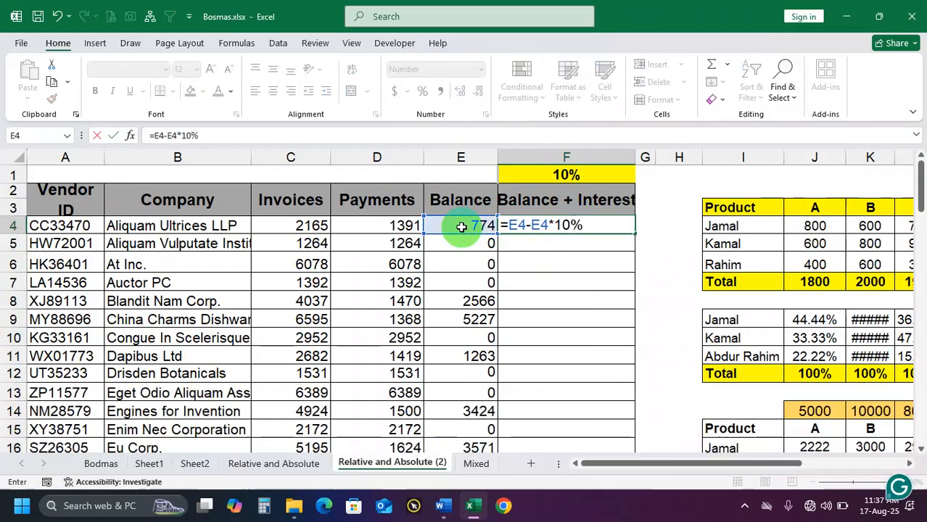
key(Return)
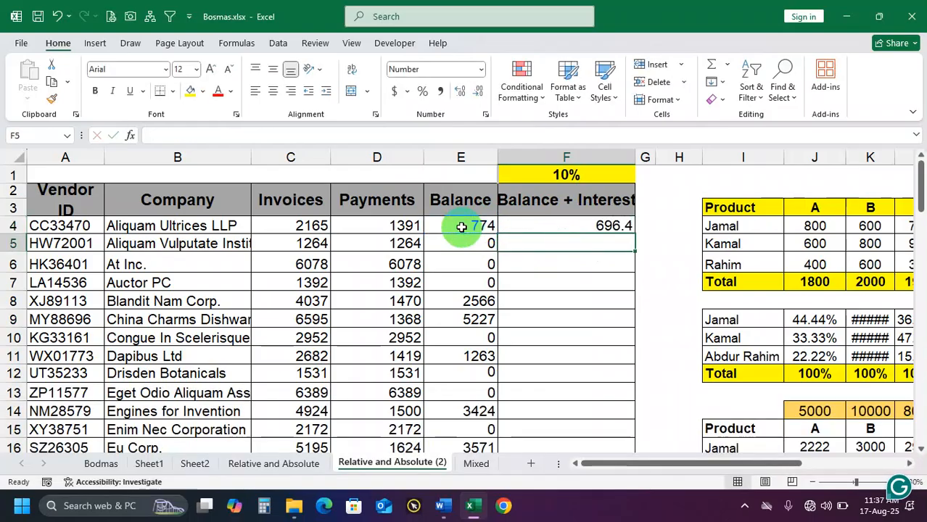
Inspect the cell references and the 10% rate in the F4 formula
click(575, 223)
double_click(573, 223)
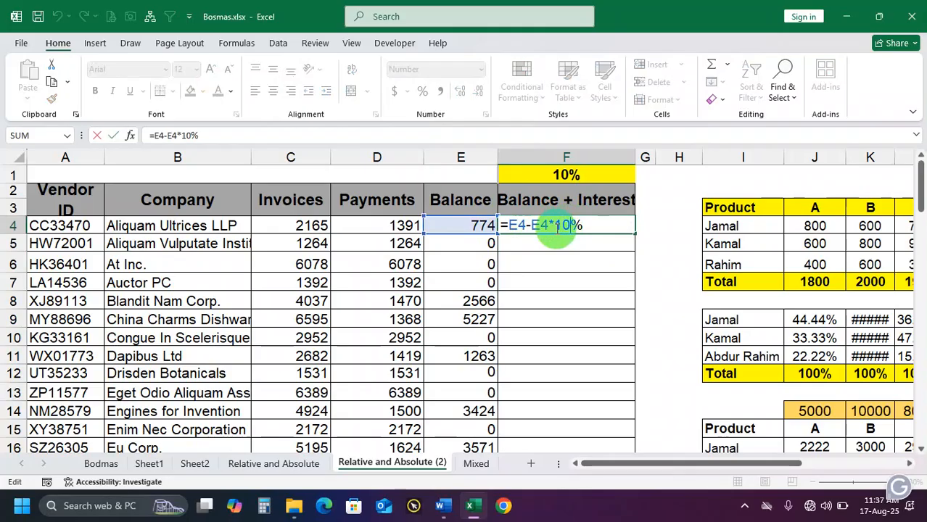
key(Return)
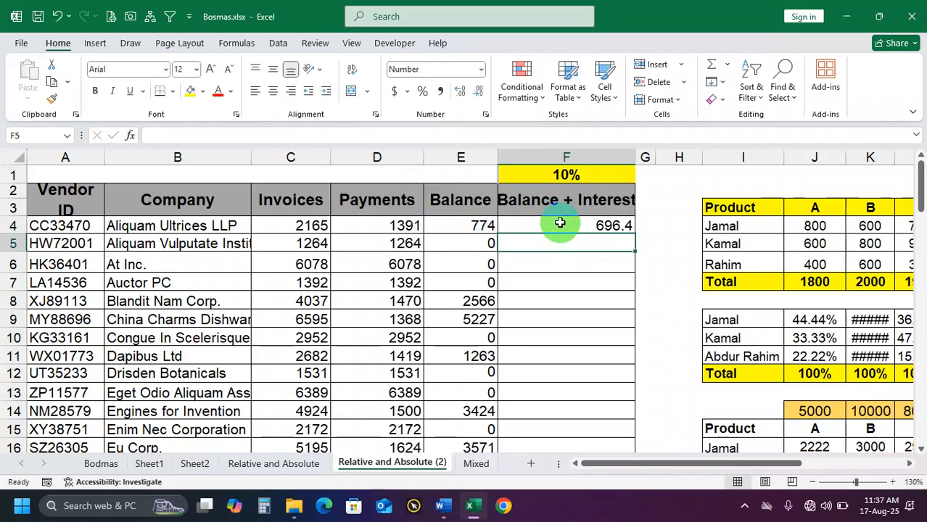
click(557, 227)
double_click(560, 228)
key(Return)
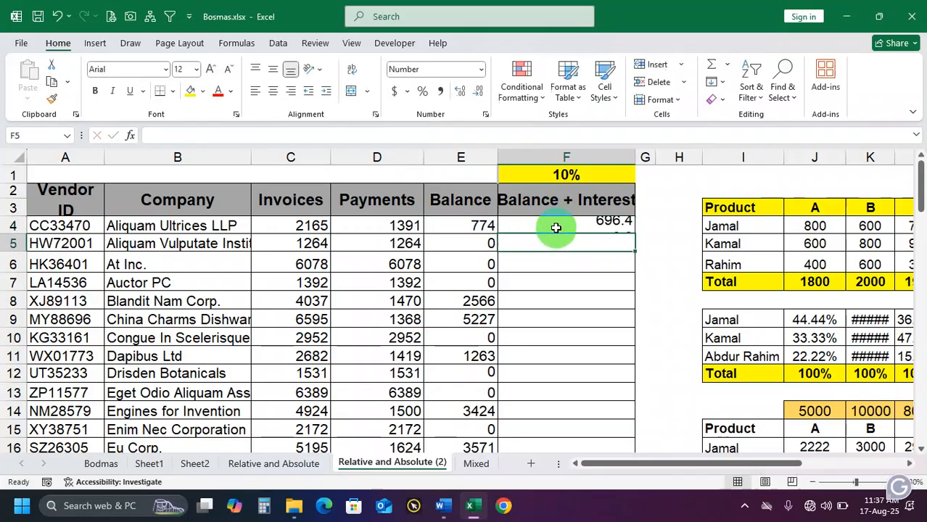
double_click(560, 226)
key(Return)
double_click(561, 224)
key(Return)
click(560, 225)
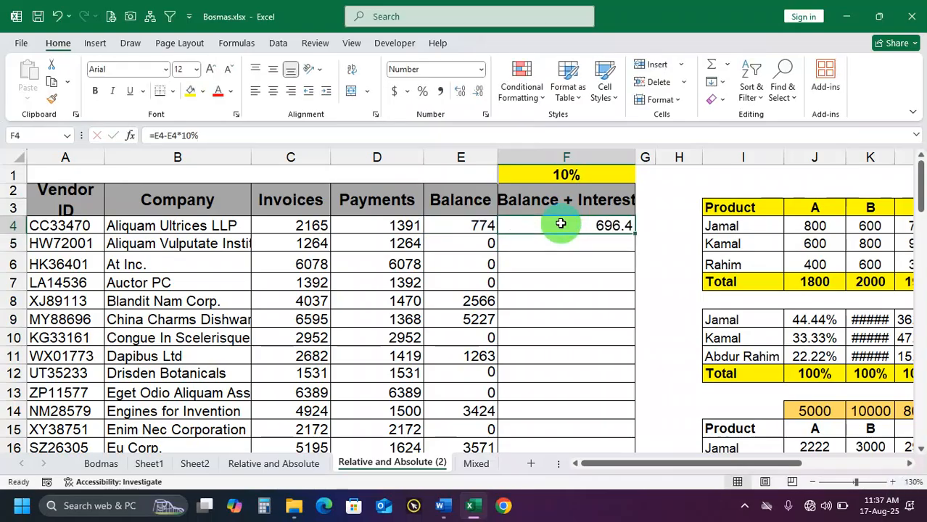
Replace the formula in F4 with =E4-(E4*10%), grouping the multiplication in parentheses
key(Delete)
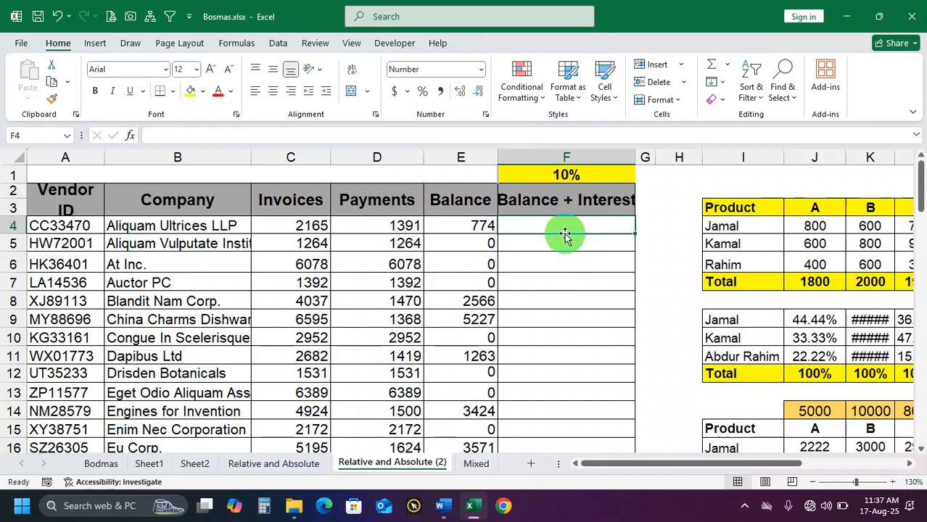
text(=)
click(476, 227)
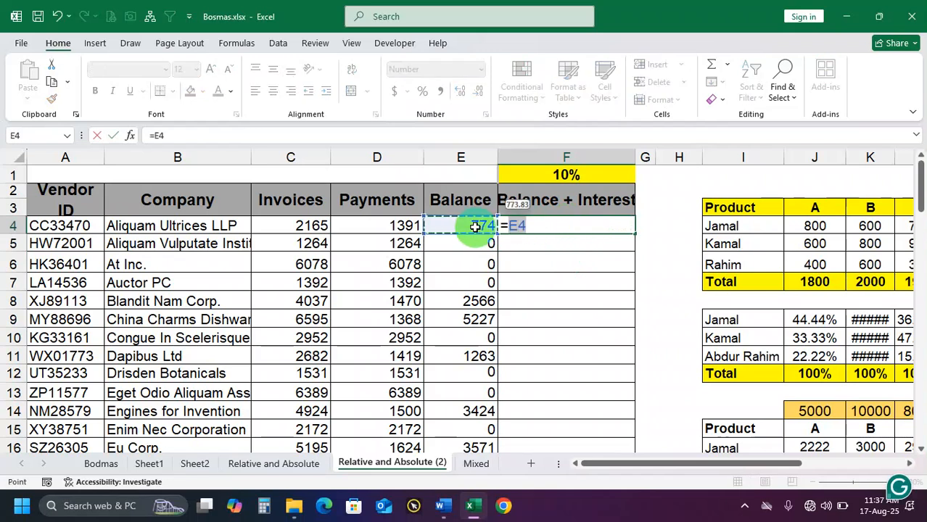
text(-)
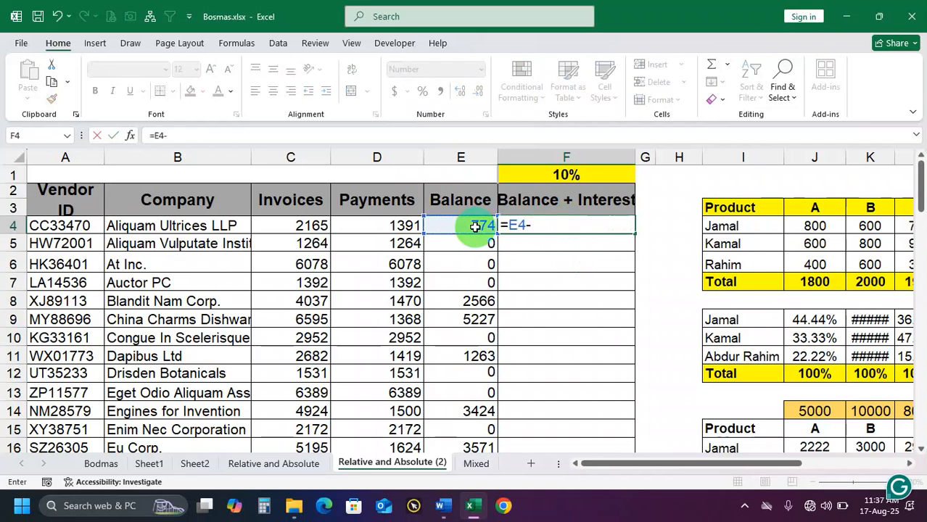
text(()
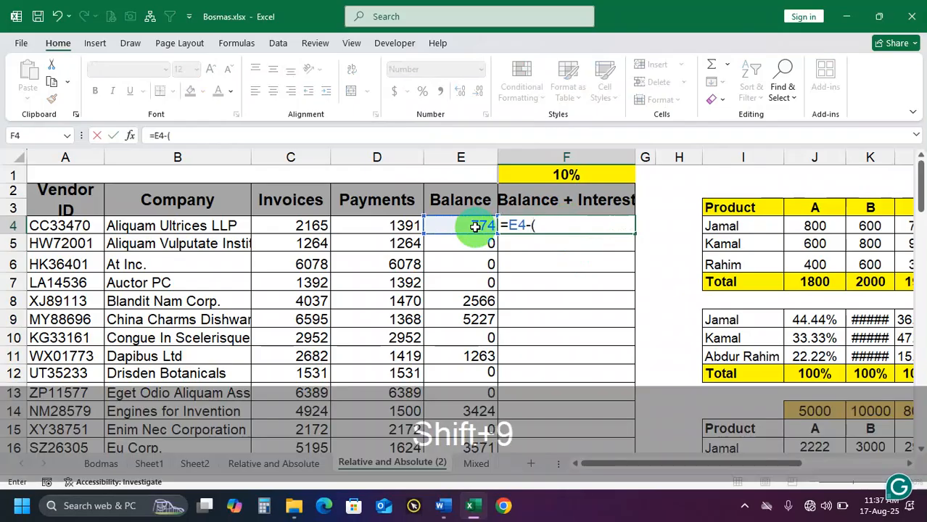
click(476, 227)
text(*1)
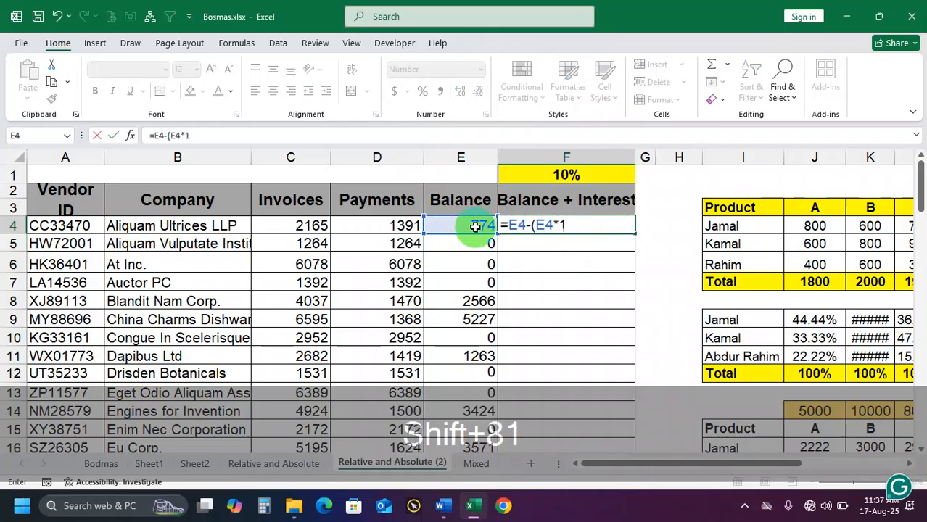
text(0%))
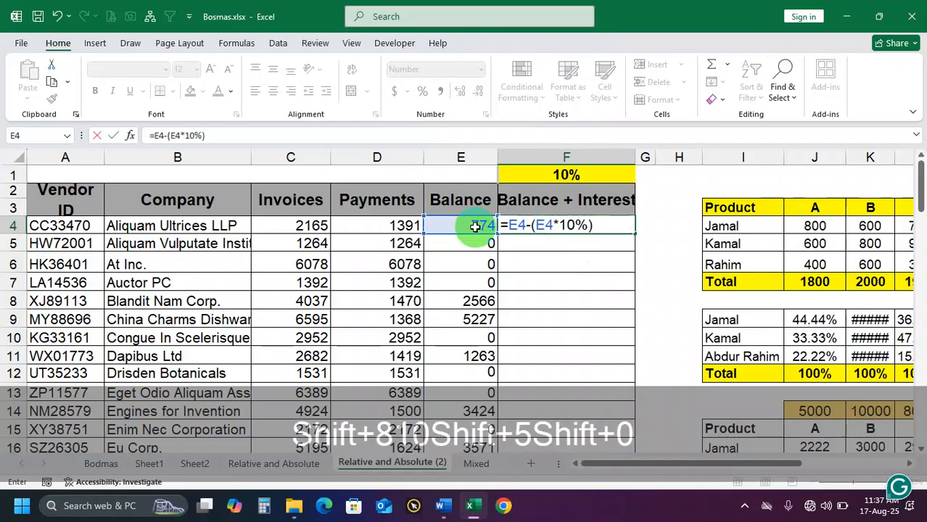
key(Return)
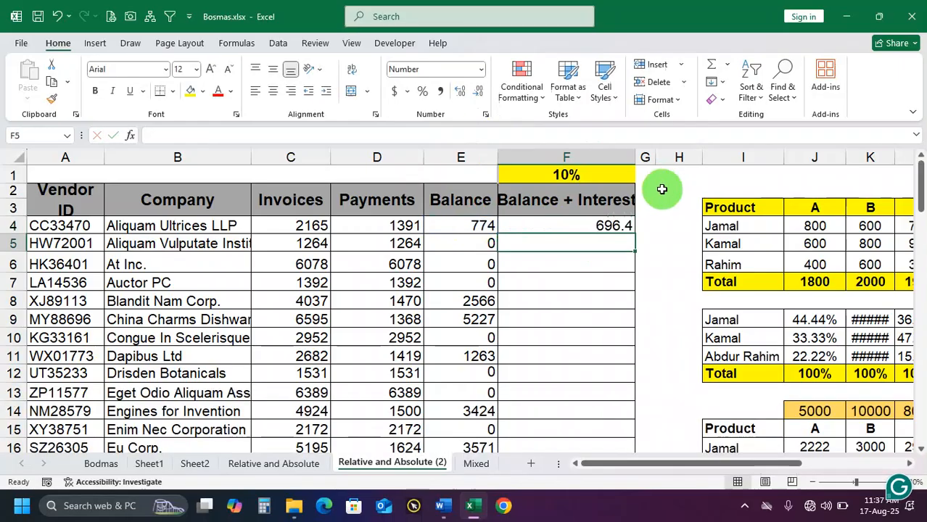
Fill the F4 formula down the Balance + Interest column for all vendors
click(608, 226)
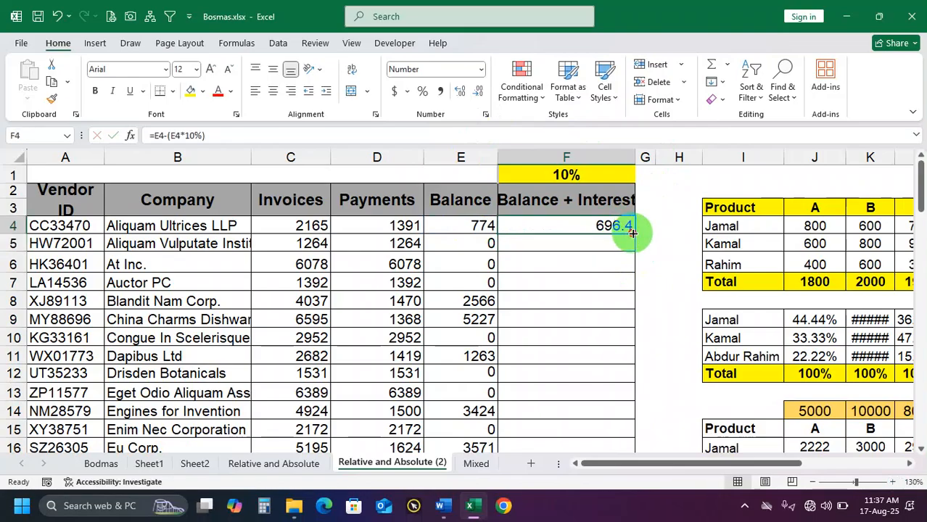
double_click(632, 232)
scroll(598, 296, down, 1)
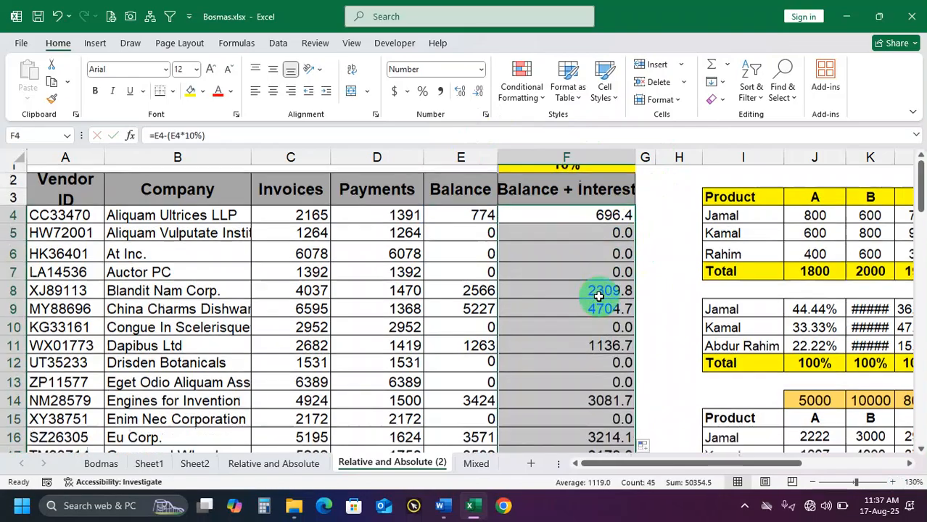
scroll(598, 296, down, 2)
scroll(597, 290, up, 3)
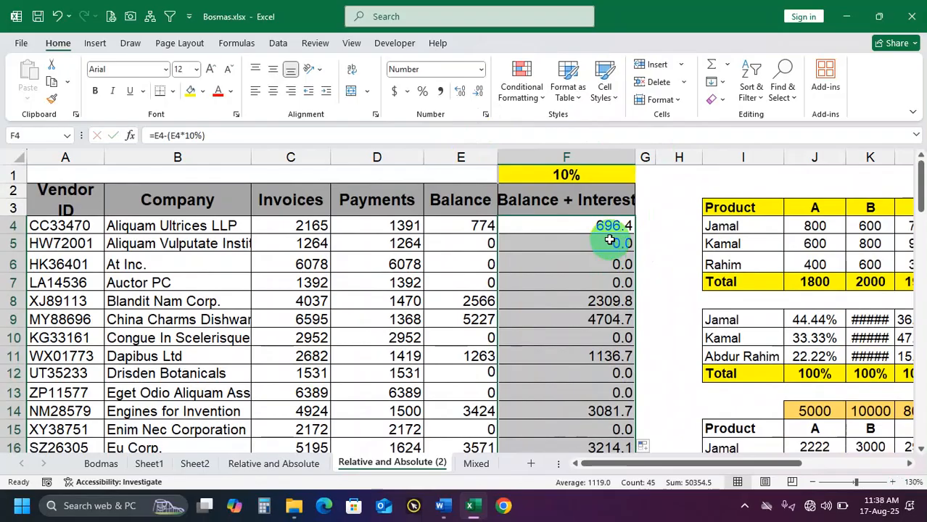
Clear all the Balance + Interest formulas from F4 down to the last vendor row
click(603, 243)
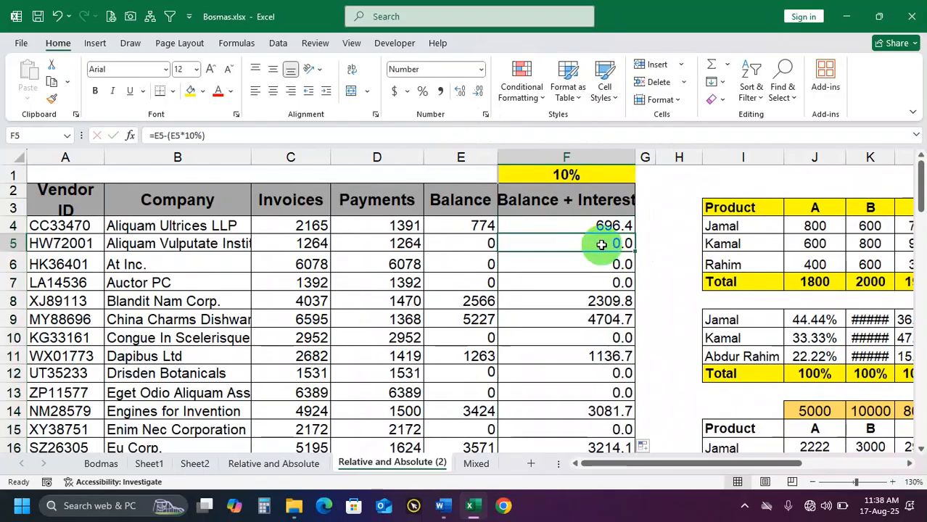
key(ctrl+shift+Down)
scroll(602, 244, down, 2)
key(Delete)
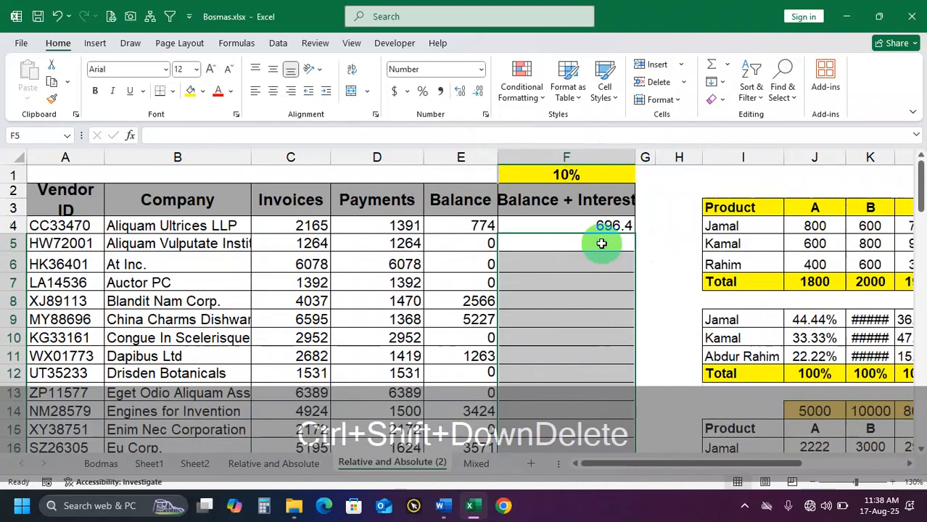
click(596, 226)
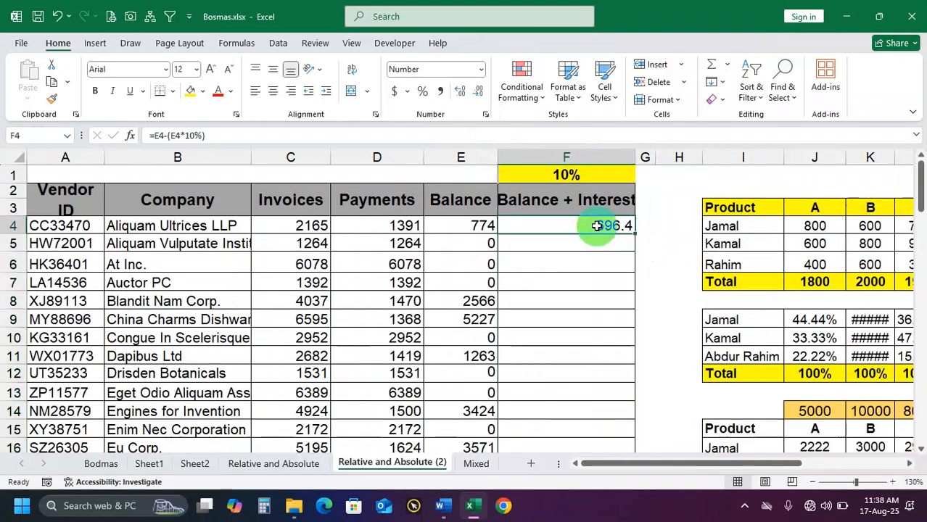
key(Delete)
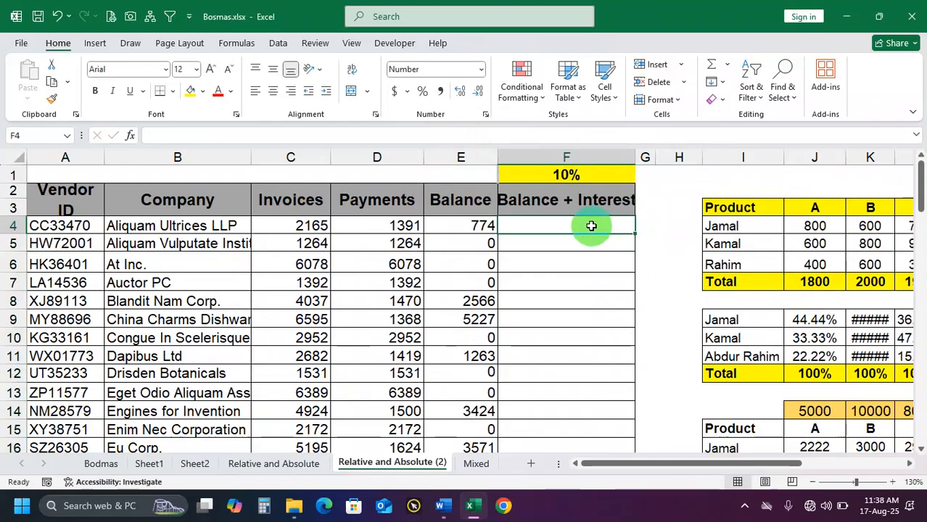
Auto-fit the width of column K in the product tables
double_click(895, 158)
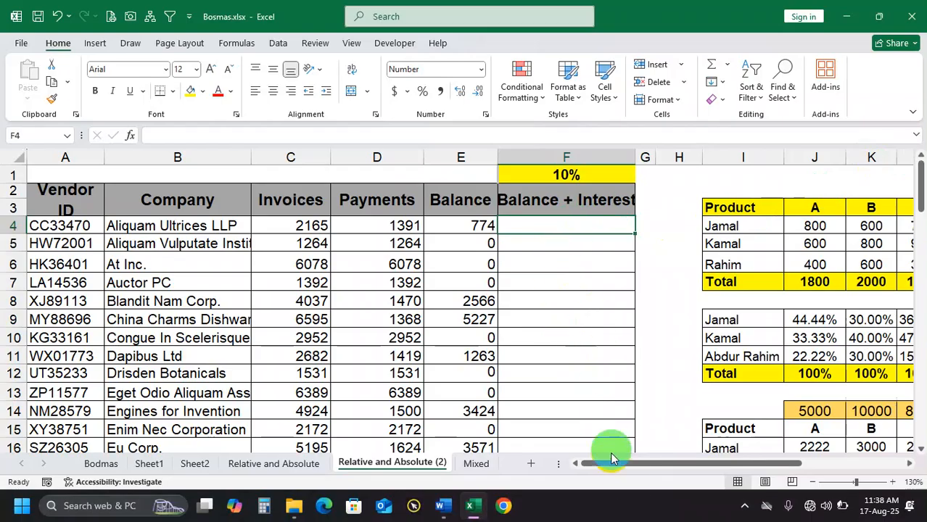
Look over the product, percentage and salary tables beside the vendor table, and return to the Balance + Interest column
drag(627, 463, 714, 465)
scroll(739, 360, down, 1)
scroll(636, 260, up, 2)
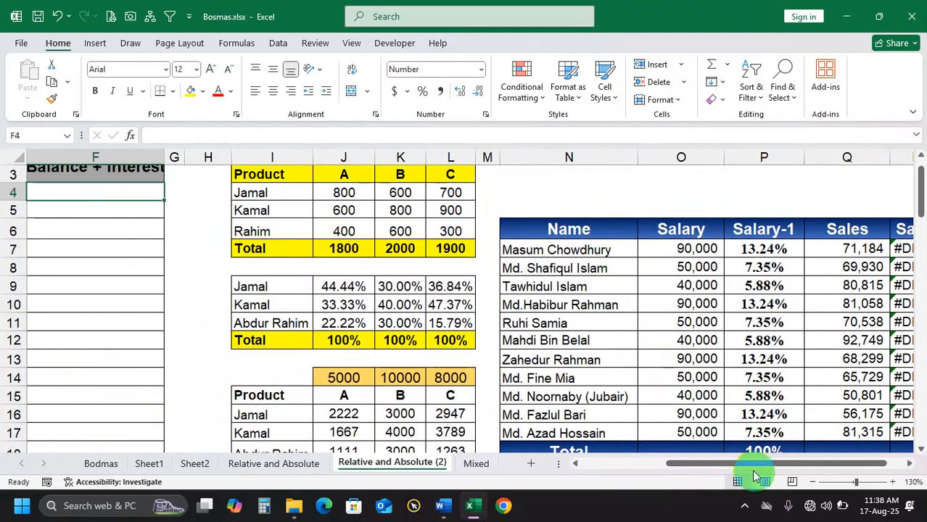
drag(751, 471, 642, 487)
scroll(625, 346, down, 2)
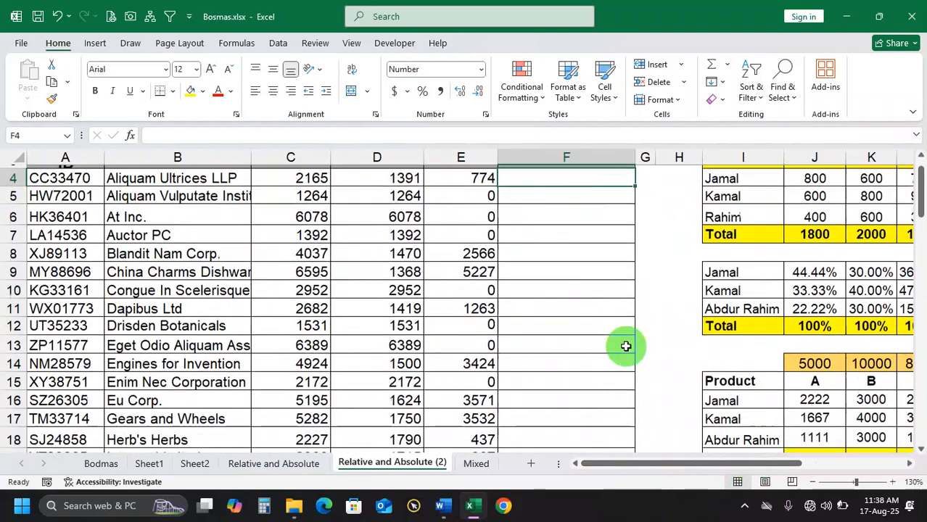
scroll(626, 346, up, 1)
scroll(625, 346, right, 2)
scroll(625, 346, up, 1)
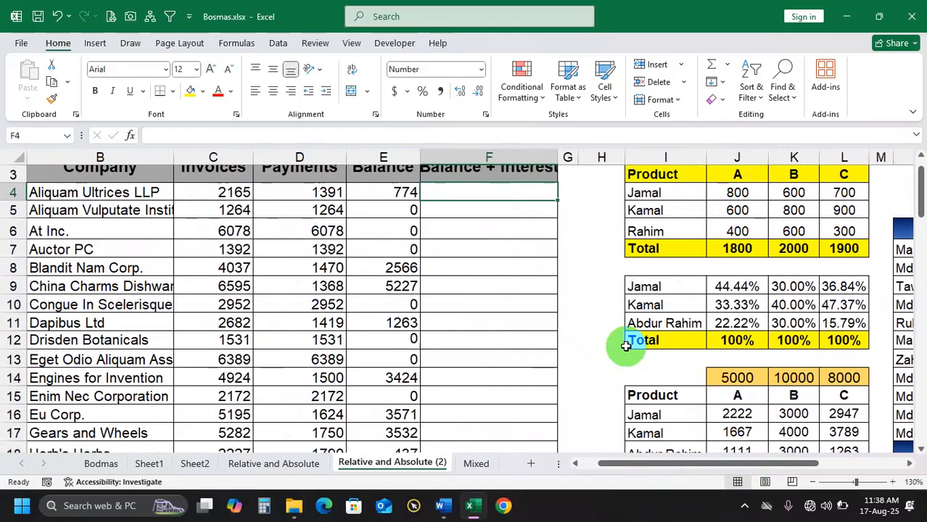
scroll(625, 346, left, 1)
drag(584, 197, 586, 276)
click(579, 248)
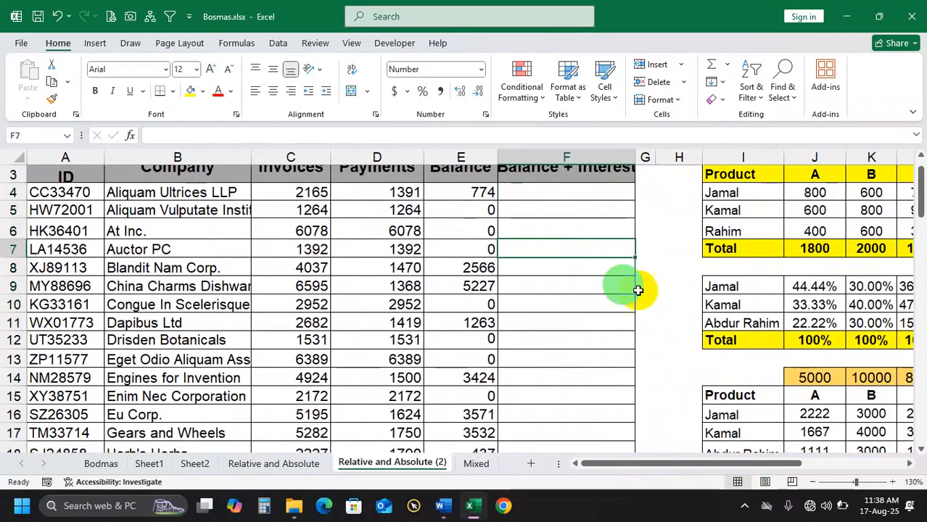